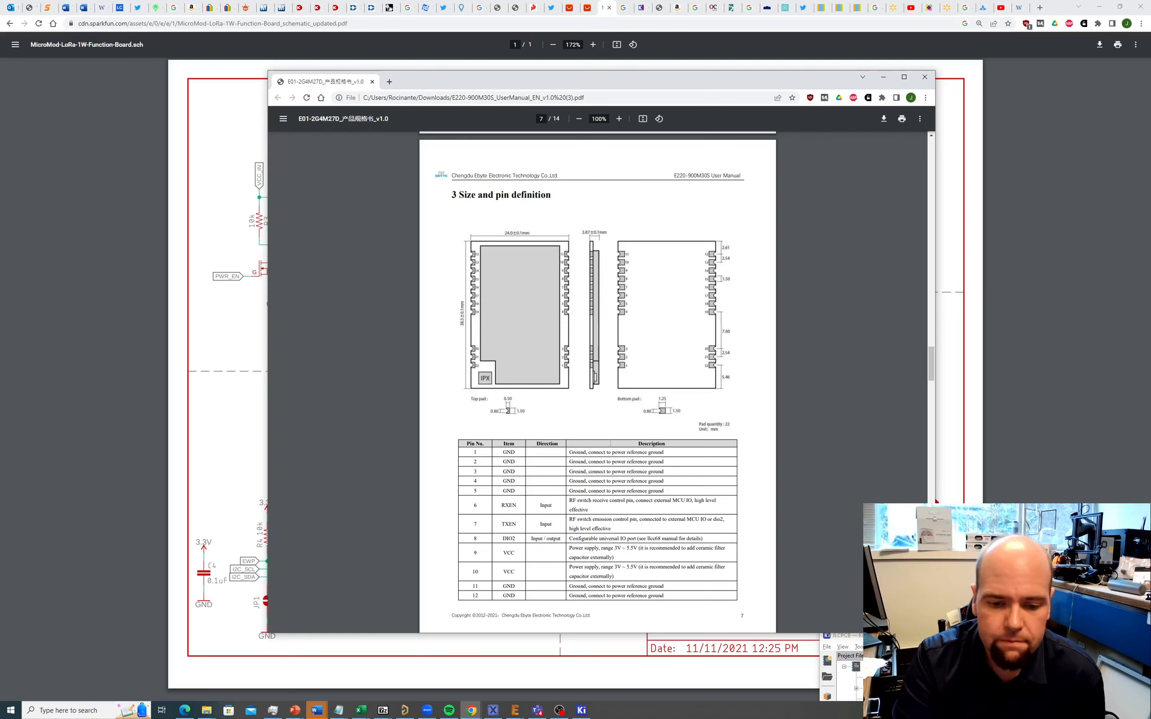
# Step: Move the KiCad project window over the datasheet and open JLCPCB.kicad_sch
pyautogui.click(582, 709)
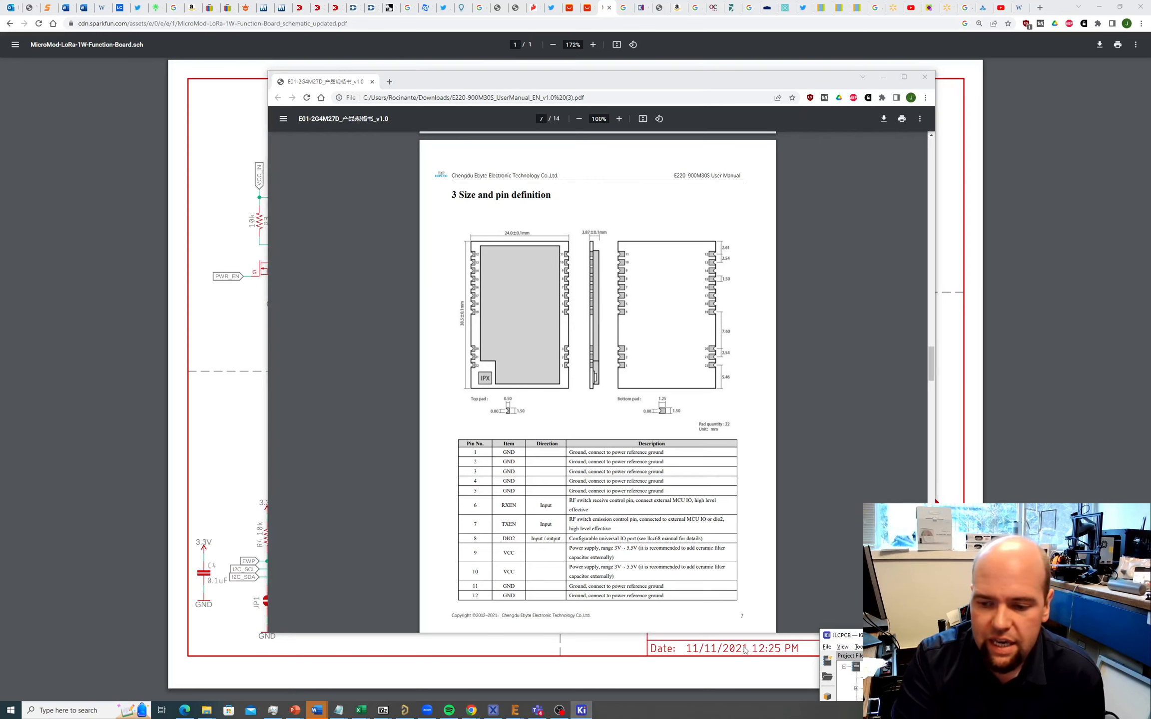
pyautogui.moveTo(898, 635); pyautogui.dragTo(256, 181)
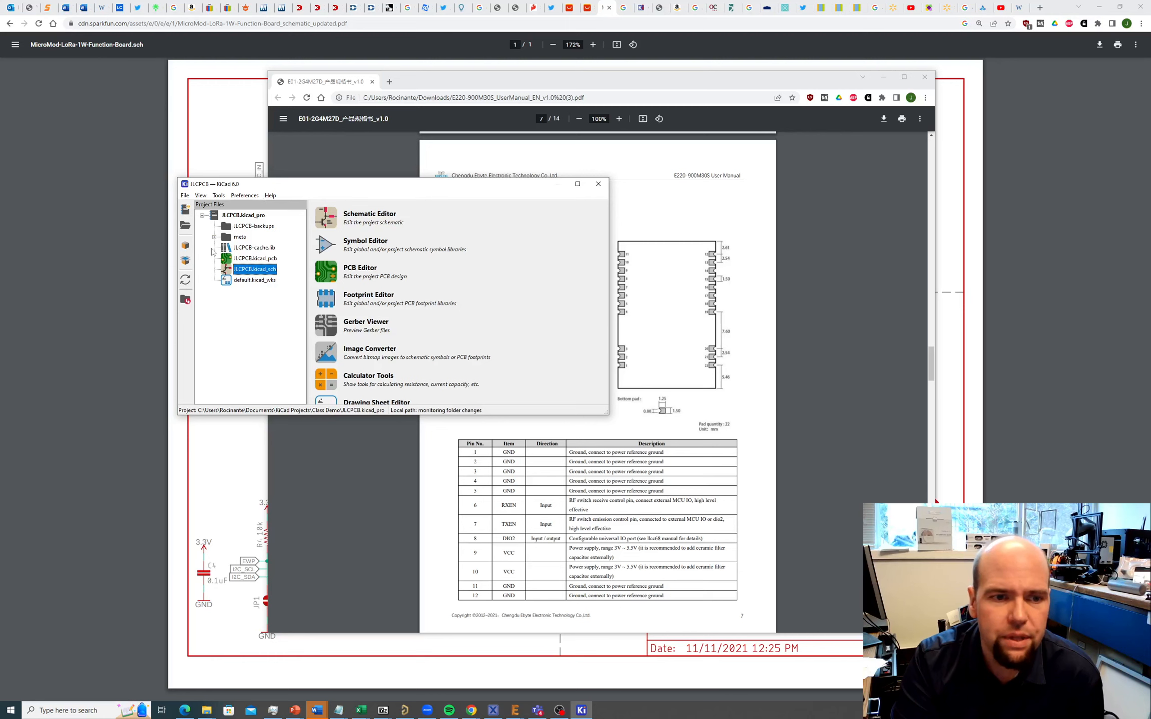
pyautogui.doubleClick(239, 271)
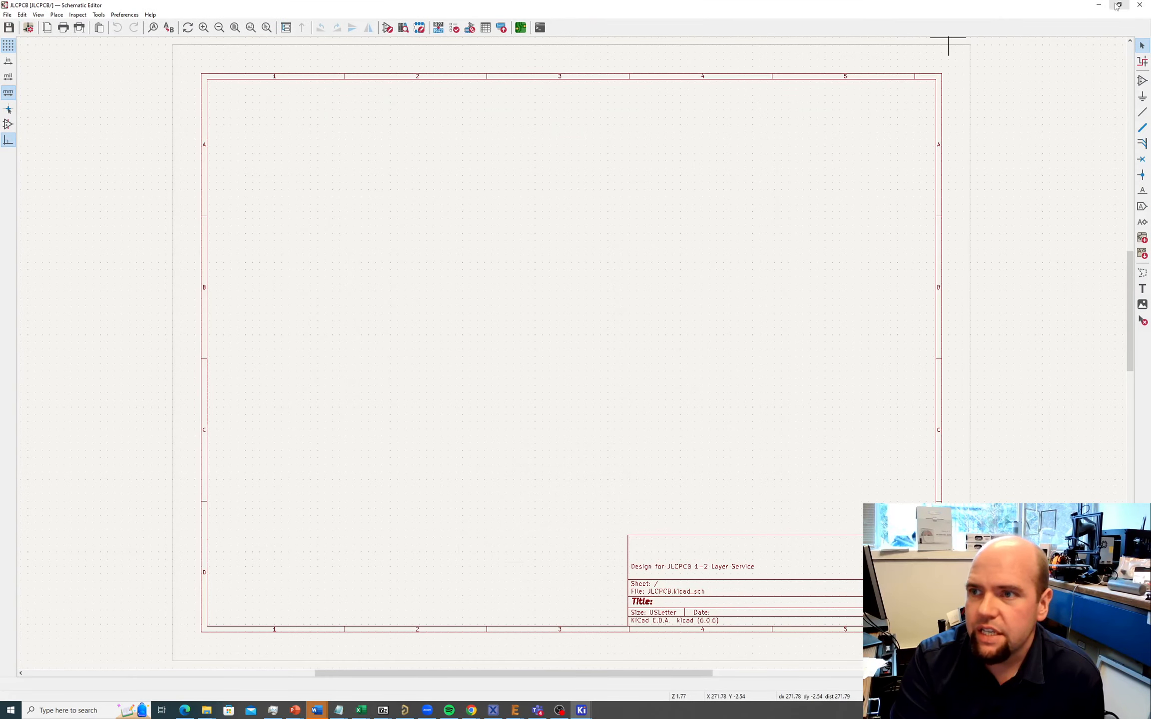
# Step: Resize the Schematic Editor window to half-screen width beside the datasheet
pyautogui.click(1119, 5)
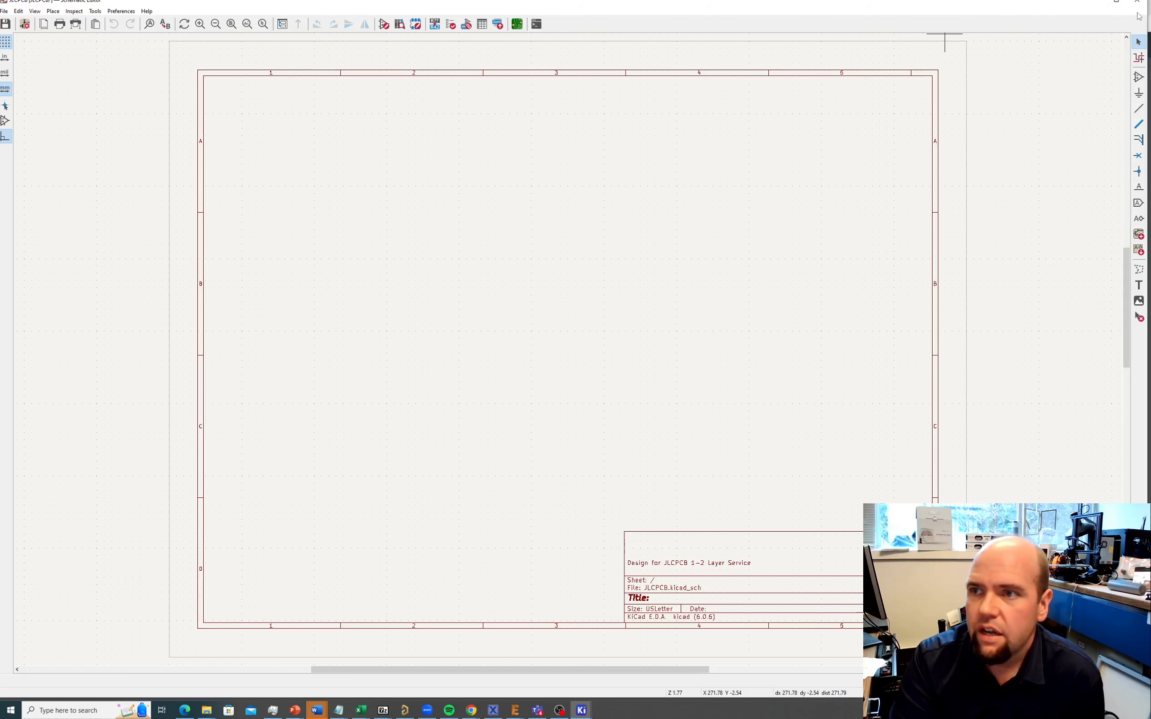
pyautogui.click(1116, 3)
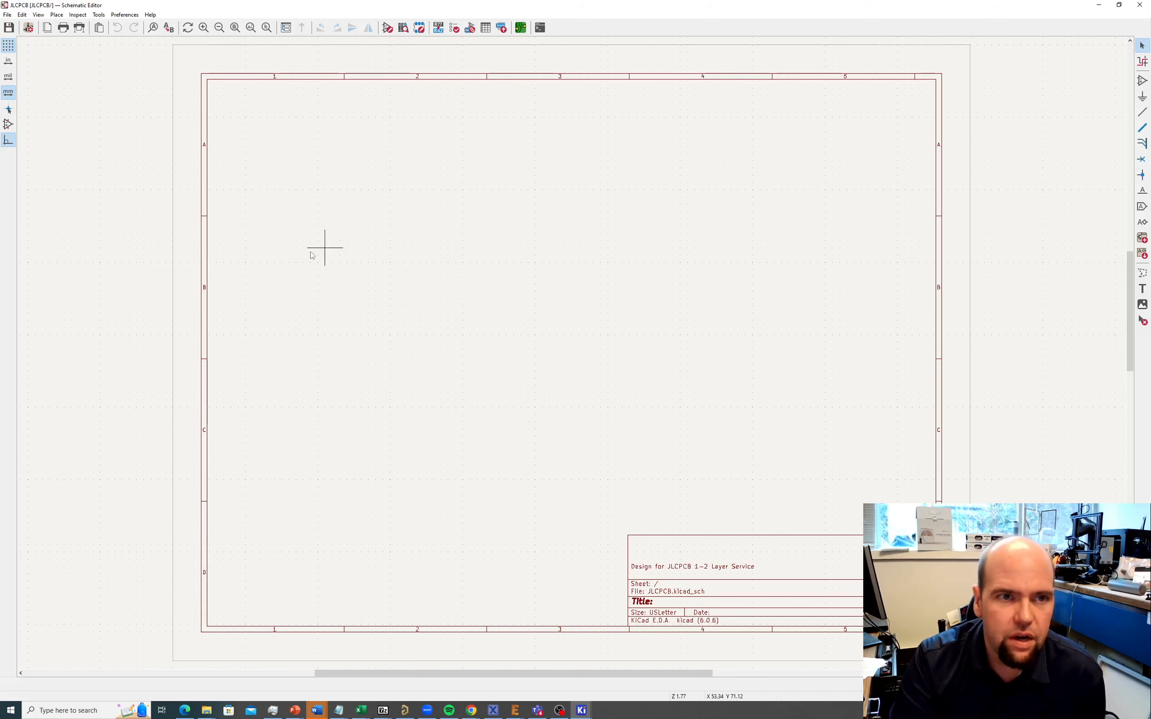
pyautogui.click(1117, 6)
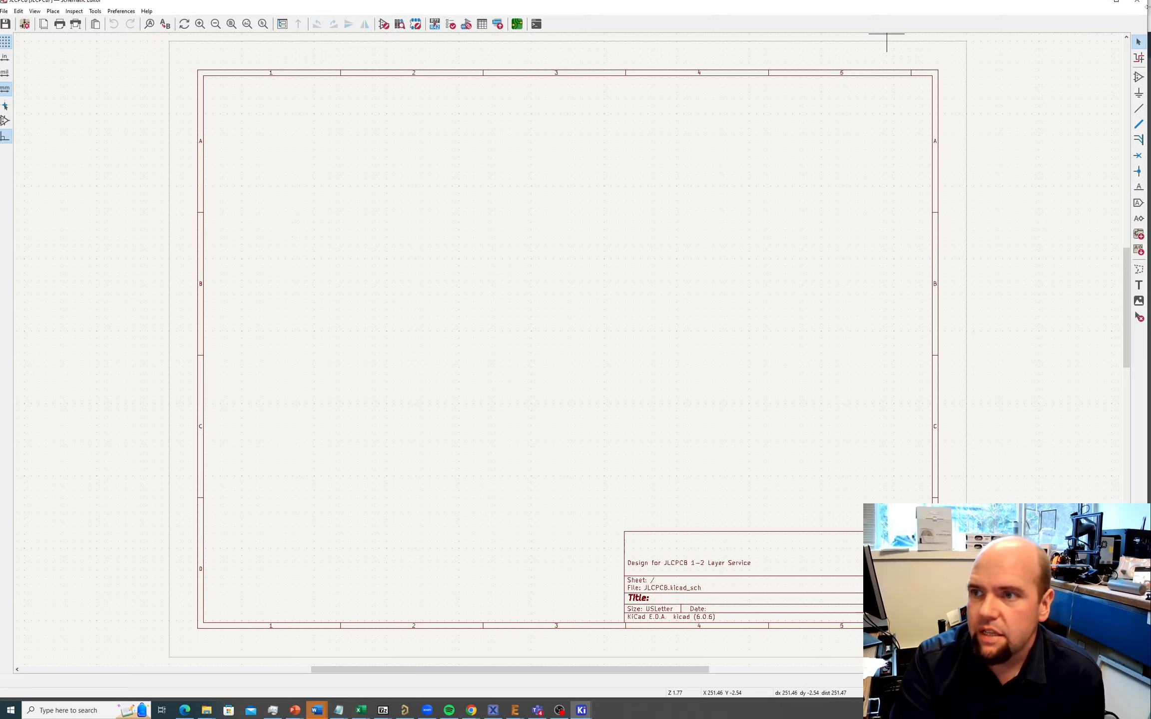
pyautogui.moveTo(1148, 7); pyautogui.dragTo(593, 13)
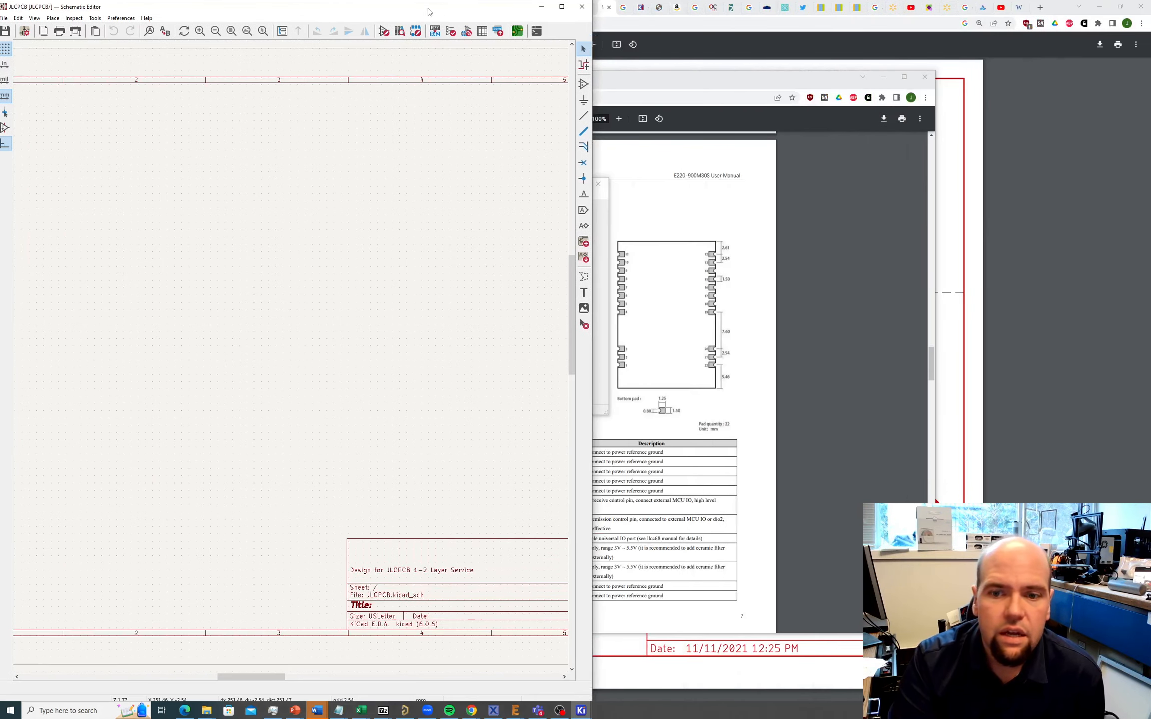
pyautogui.moveTo(428, 9); pyautogui.dragTo(945, 61)
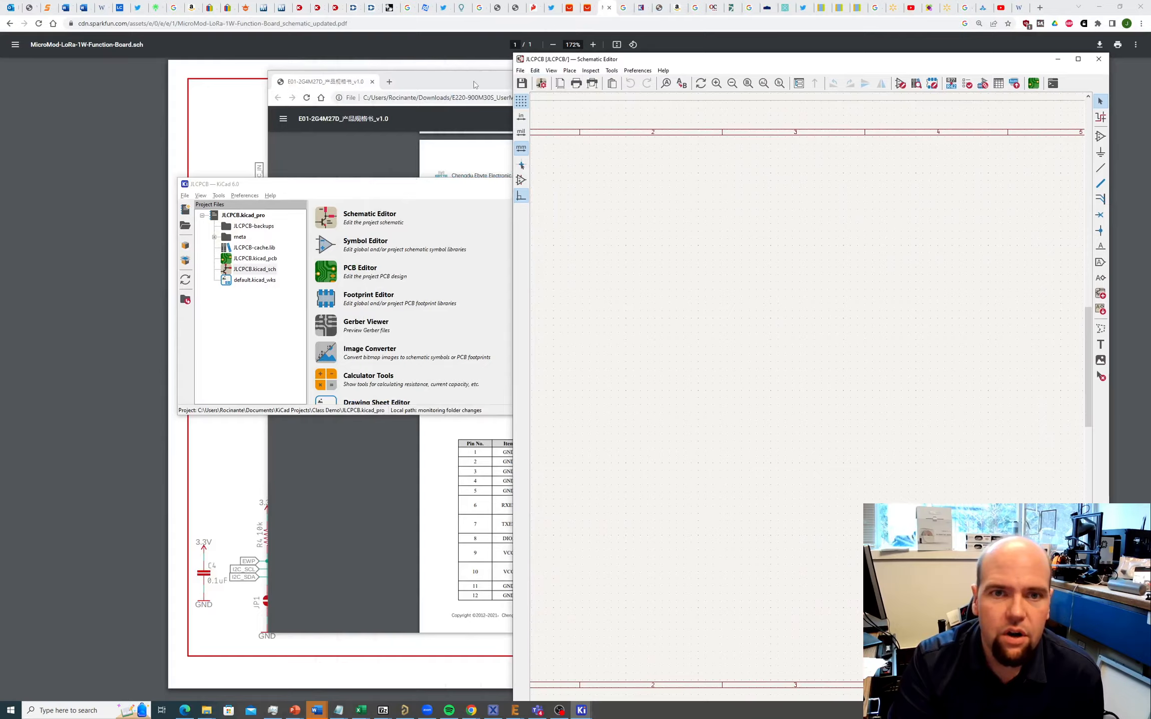
# Step: Arrange the datasheet and project manager windows side by side
pyautogui.moveTo(474, 85); pyautogui.dragTo(222, 211)
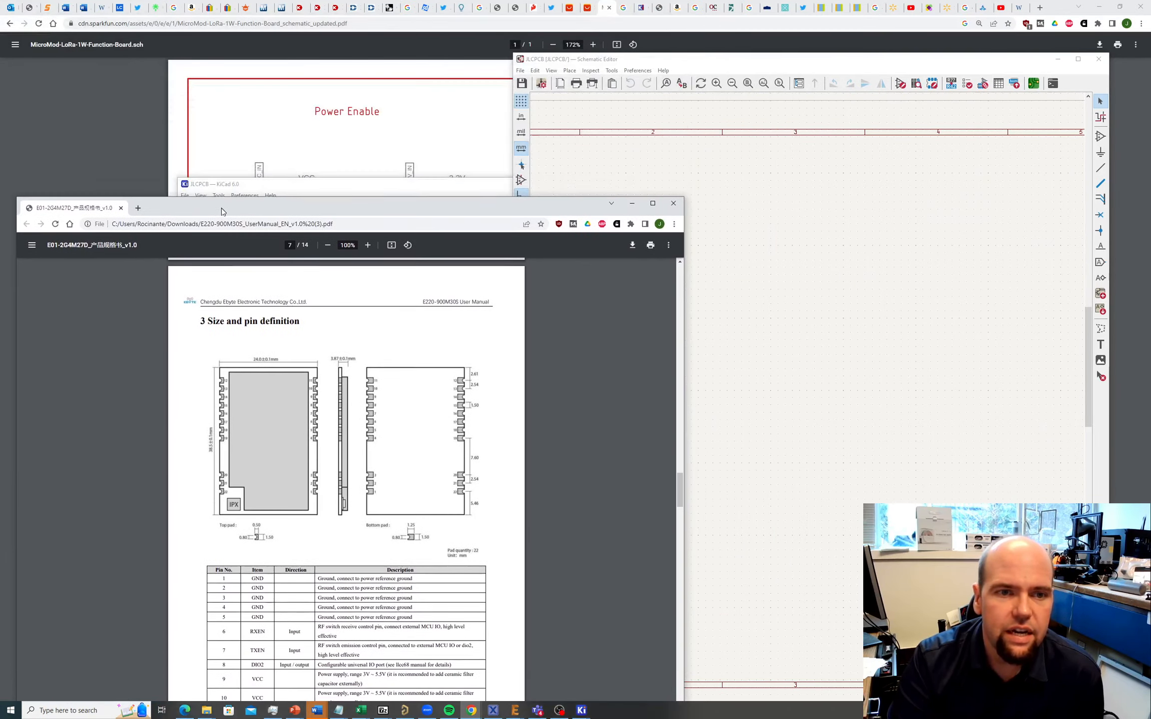
pyautogui.moveTo(345, 190); pyautogui.dragTo(793, 195)
pyautogui.moveTo(495, 202); pyautogui.dragTo(404, 63)
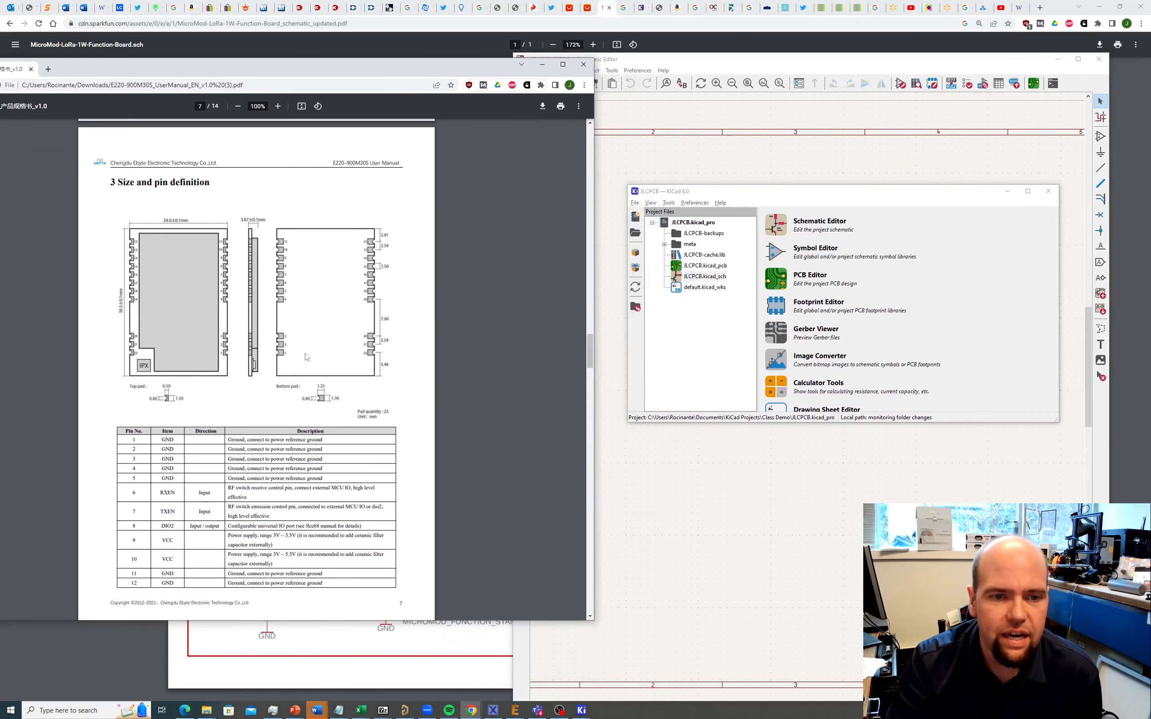
pyautogui.click(751, 200)
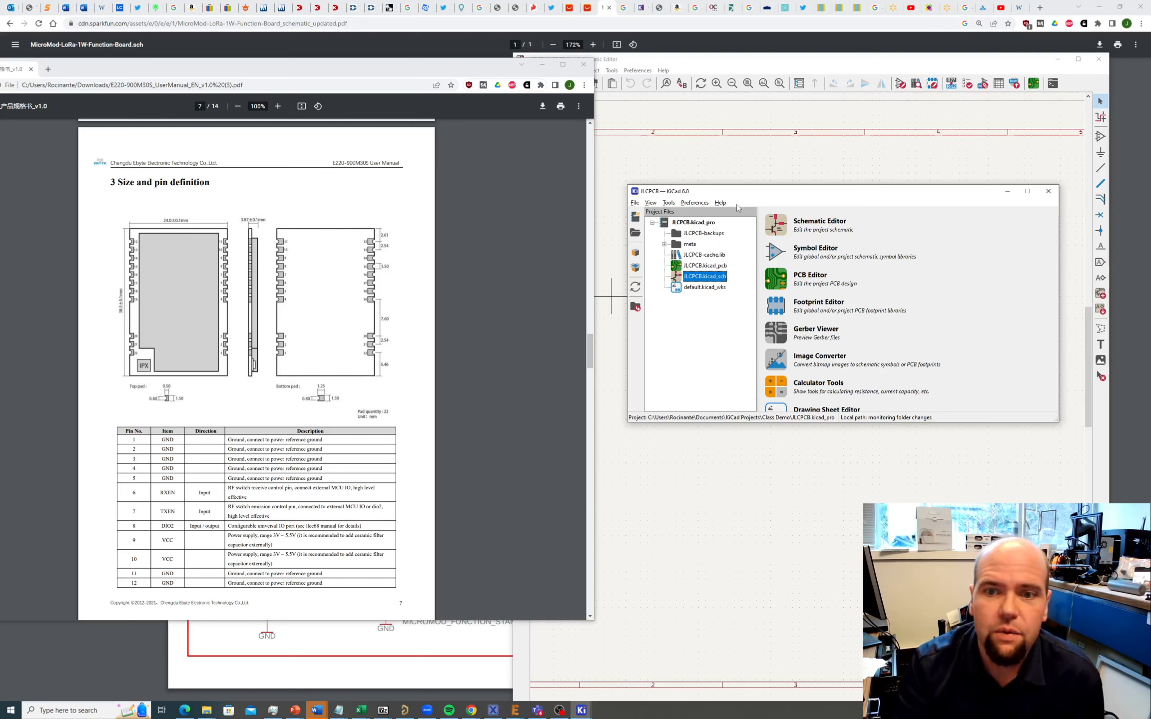
# Step: Launch the Symbol Editor from the project manager's Tools menu
pyautogui.click(635, 203)
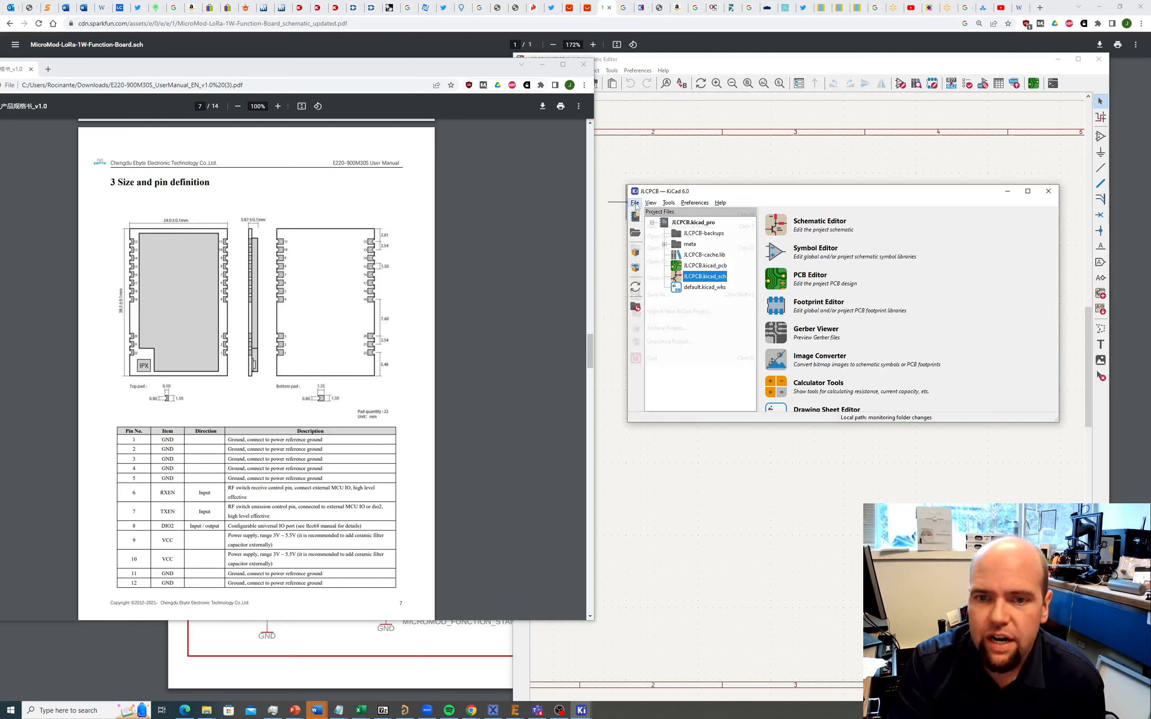
pyautogui.moveTo(669, 203)
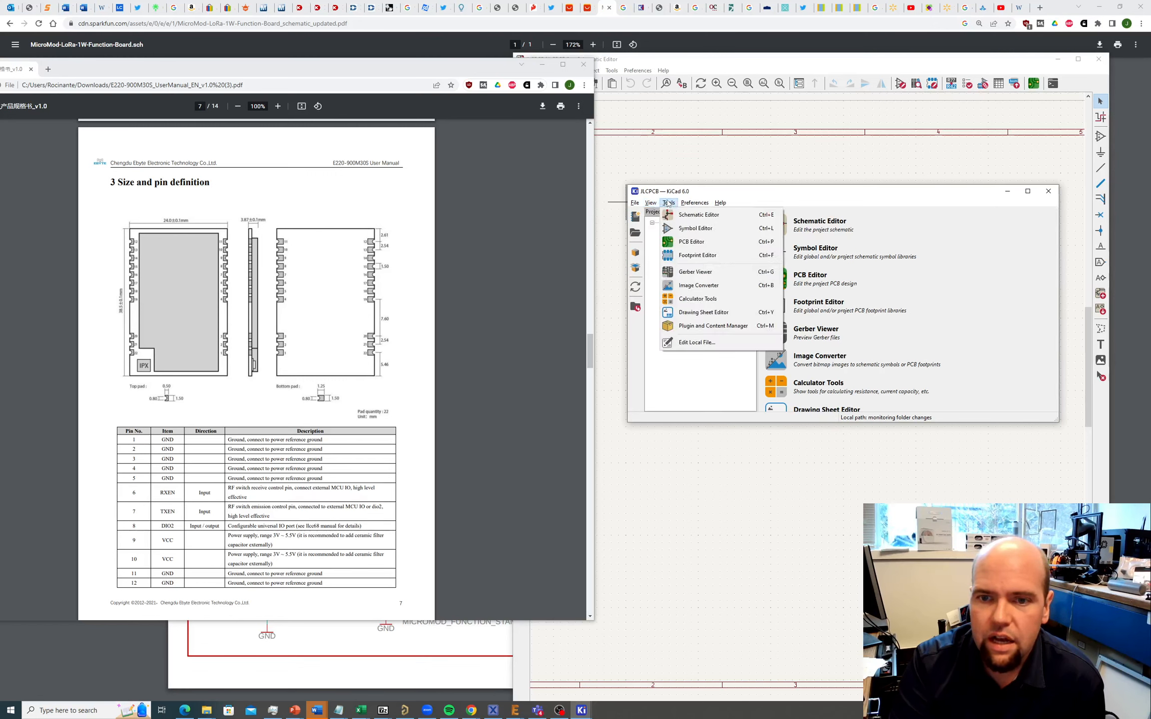
pyautogui.click(696, 202)
pyautogui.moveTo(669, 202)
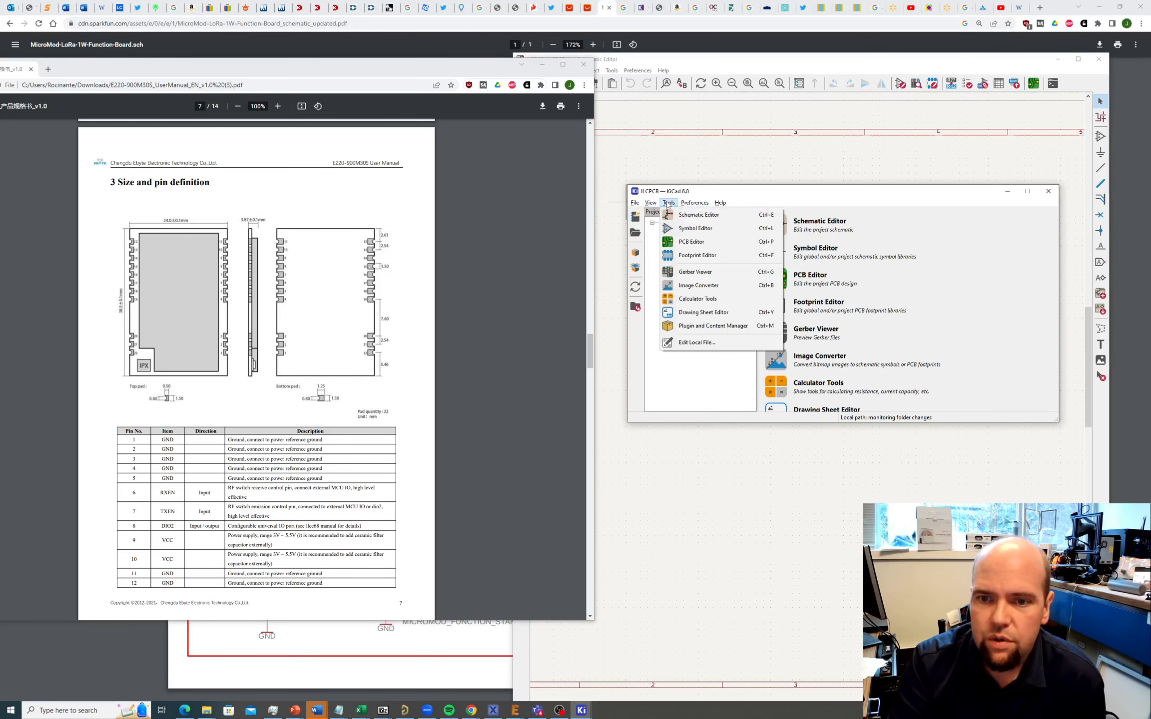
pyautogui.click(679, 231)
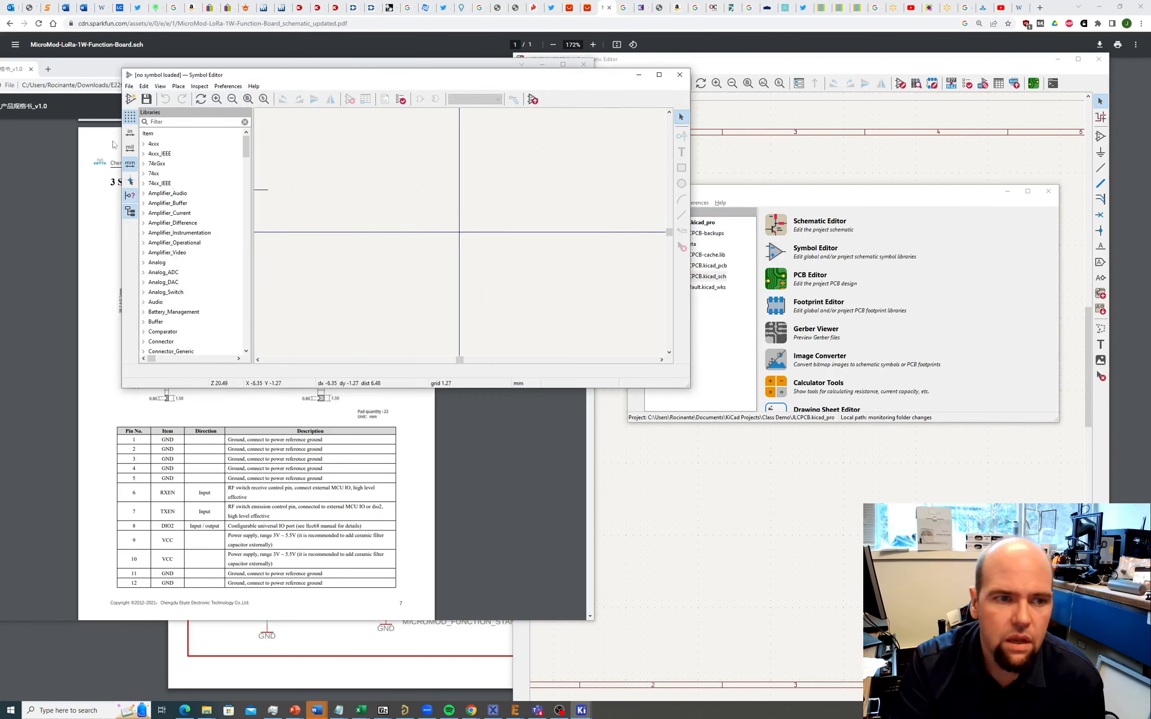
# Step: Start a new symbol library added to the Project library table
pyautogui.click(129, 86)
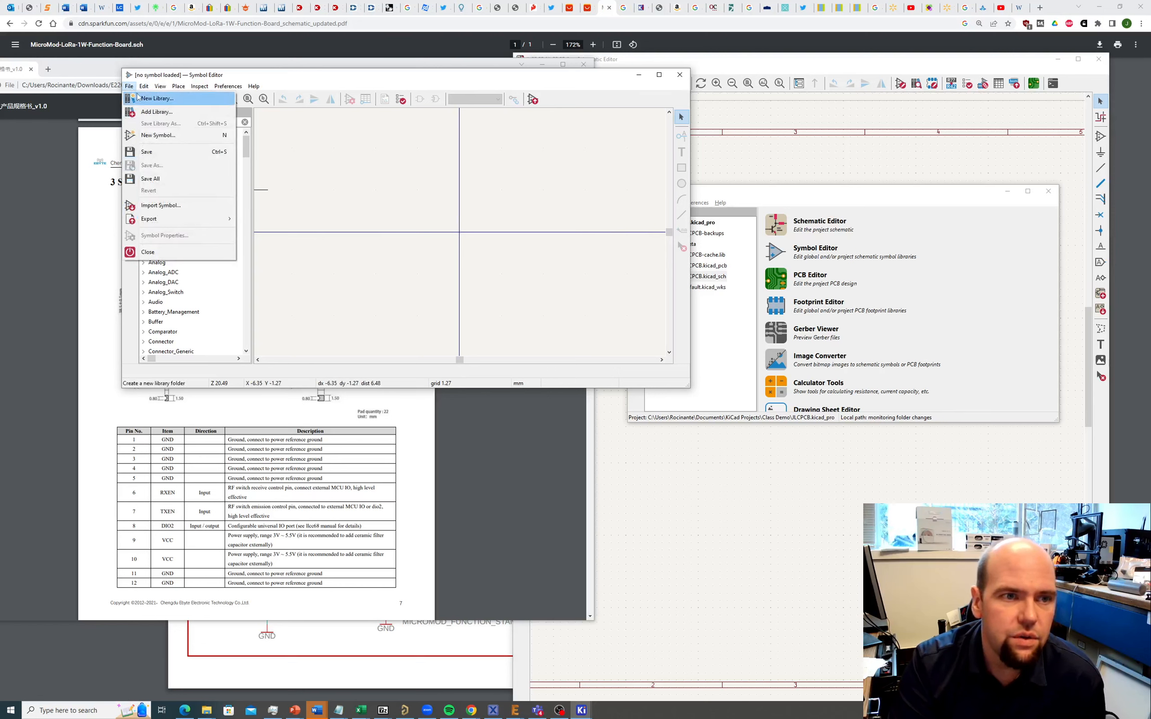
pyautogui.click(145, 99)
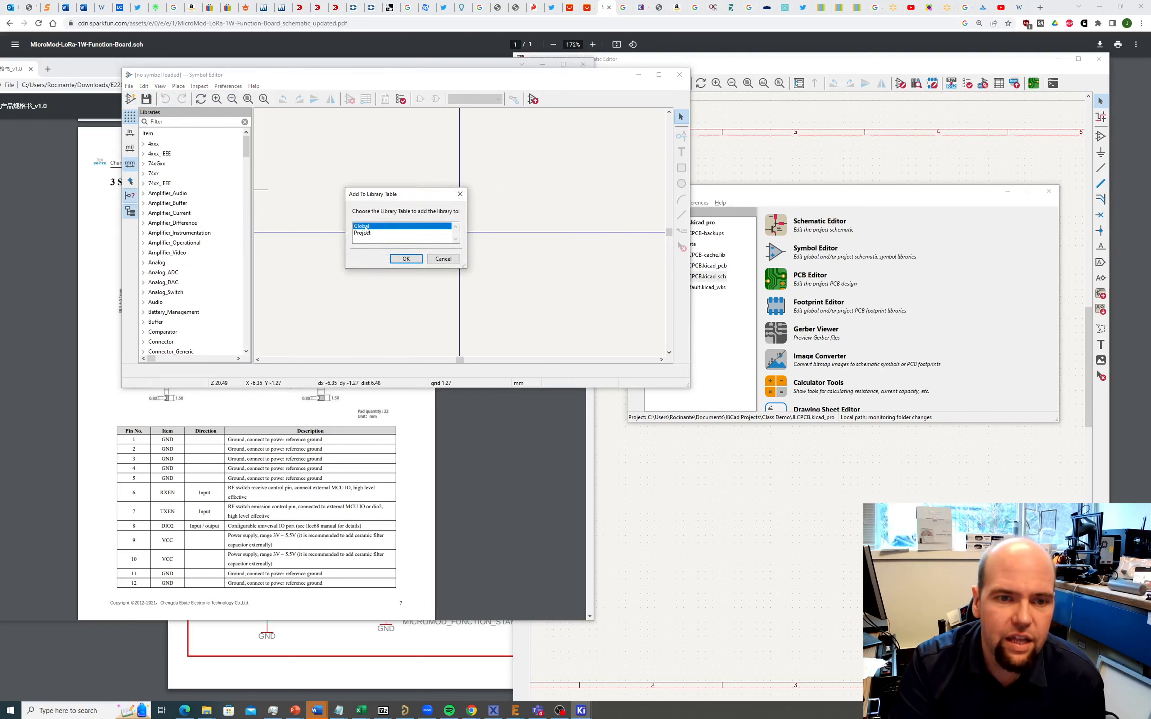
pyautogui.click(365, 234)
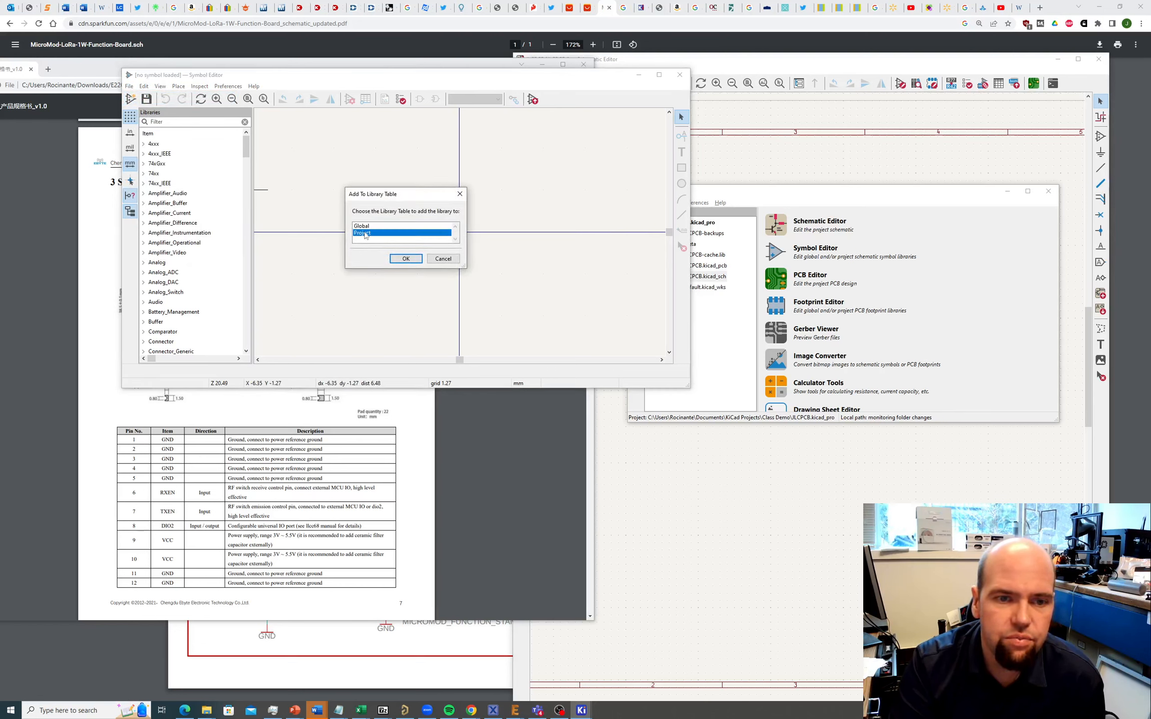
pyautogui.click(402, 259)
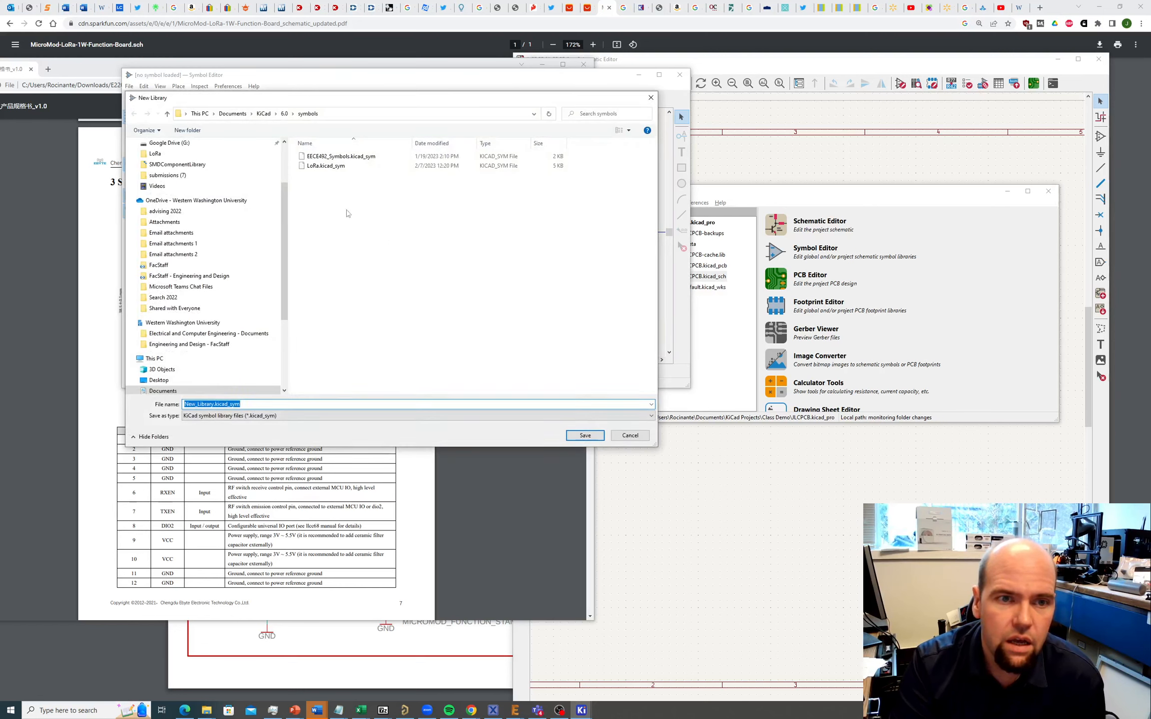
# Step: Name the library file LoRa_DEMO.kicad_sym and save it
pyautogui.click(326, 189)
pyautogui.click(231, 405)
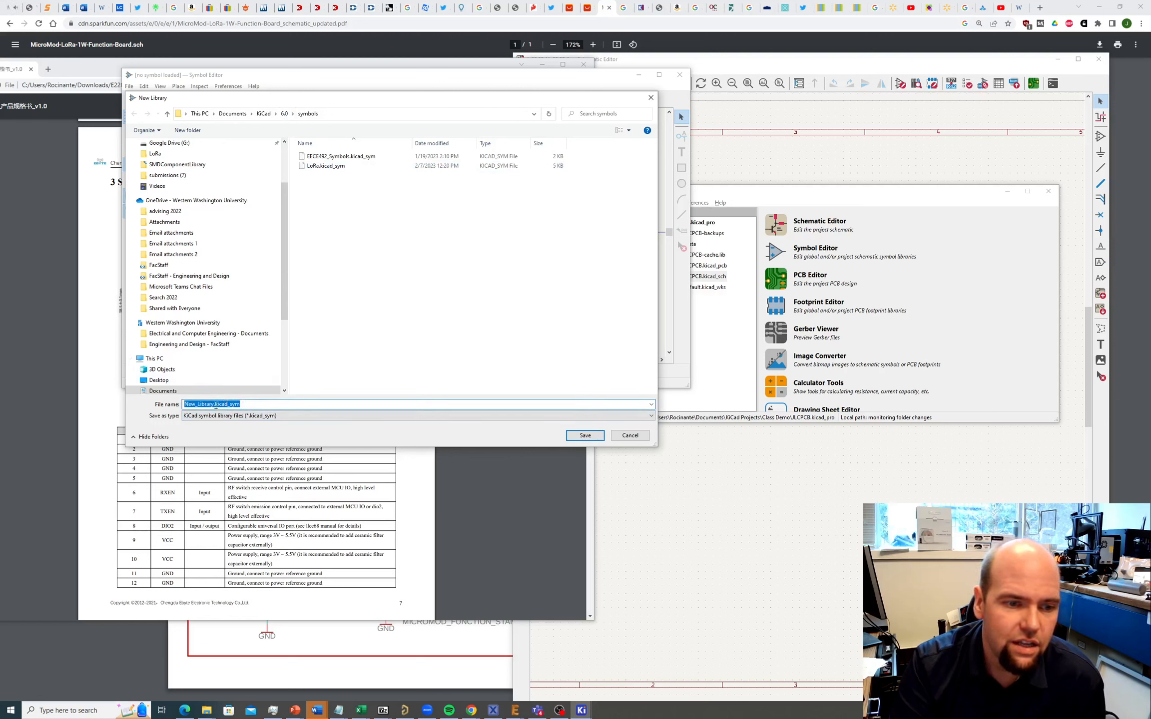
pyautogui.click(215, 406)
pyautogui.moveTo(215, 405); pyautogui.dragTo(156, 404)
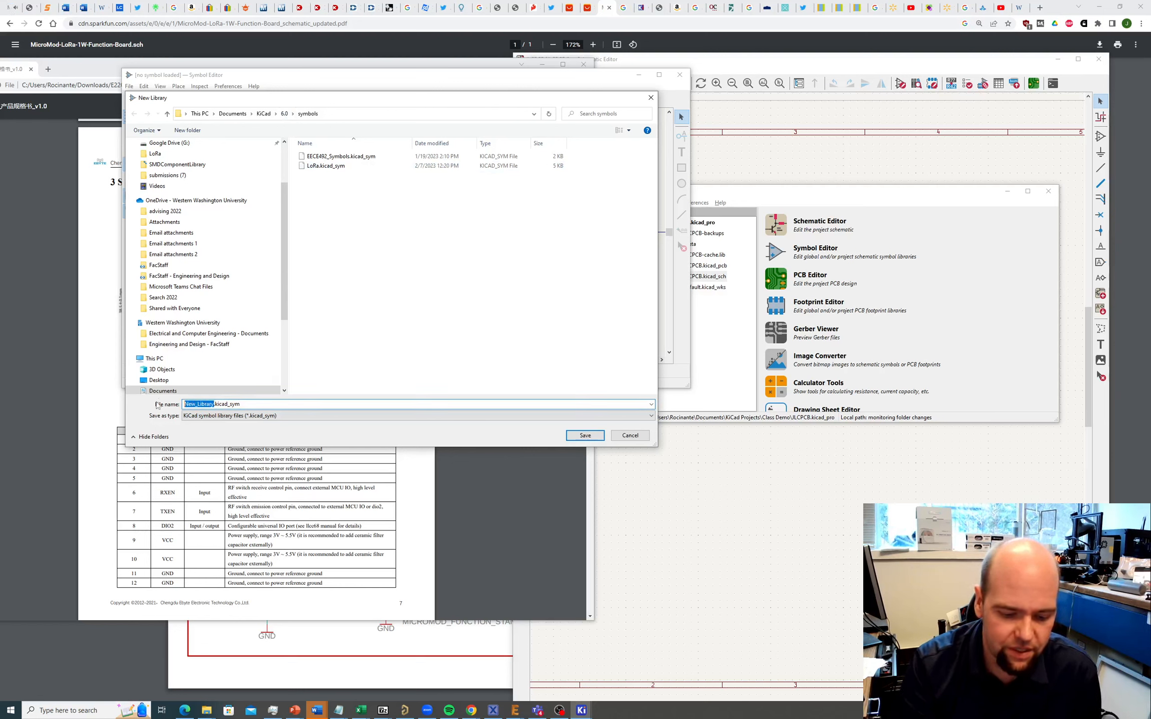
pyautogui.write('LoR')
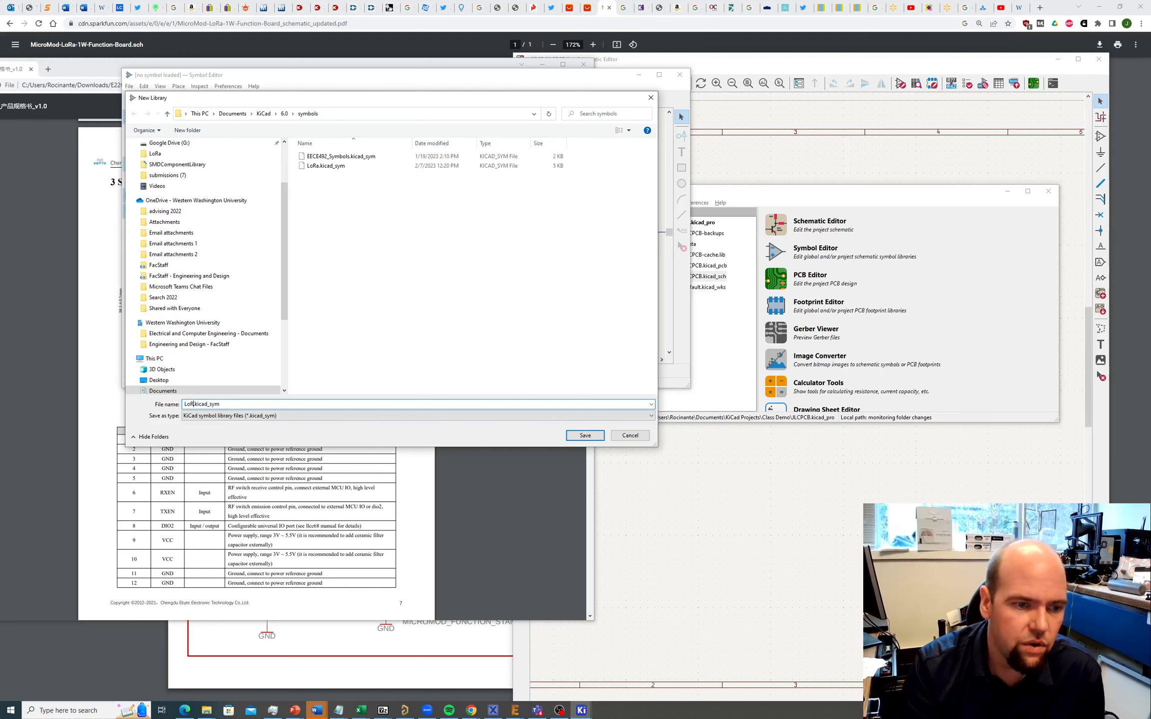
pyautogui.write('a_DEMO')
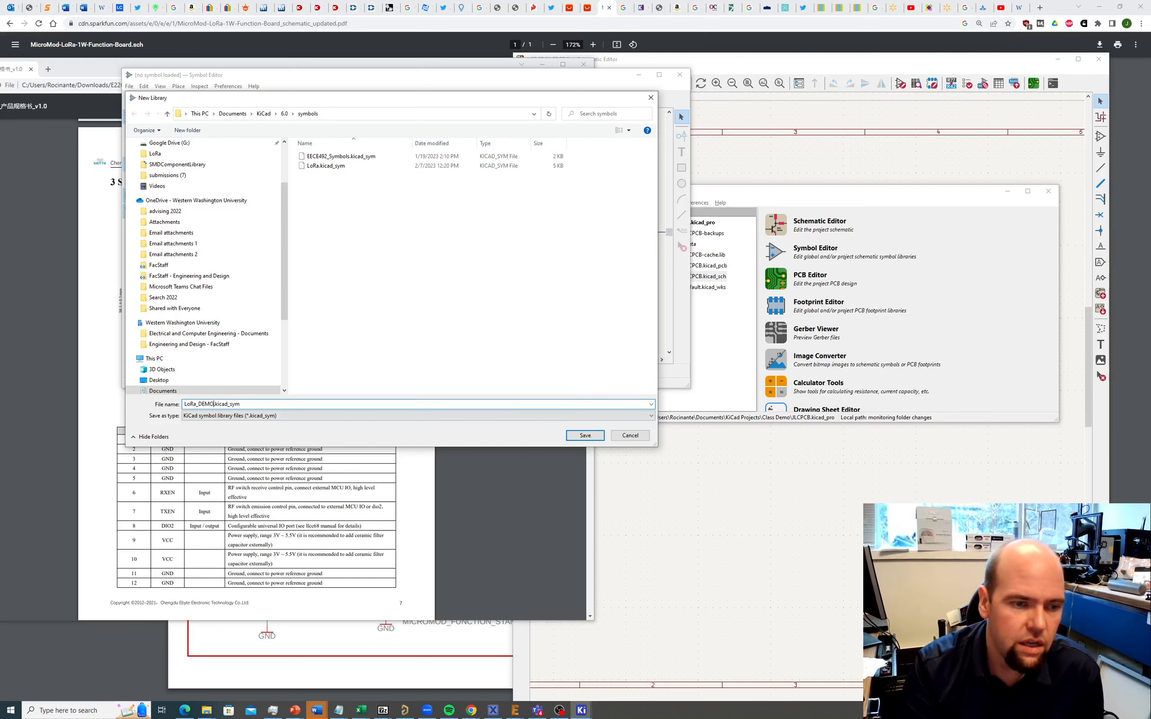
pyautogui.click(586, 435)
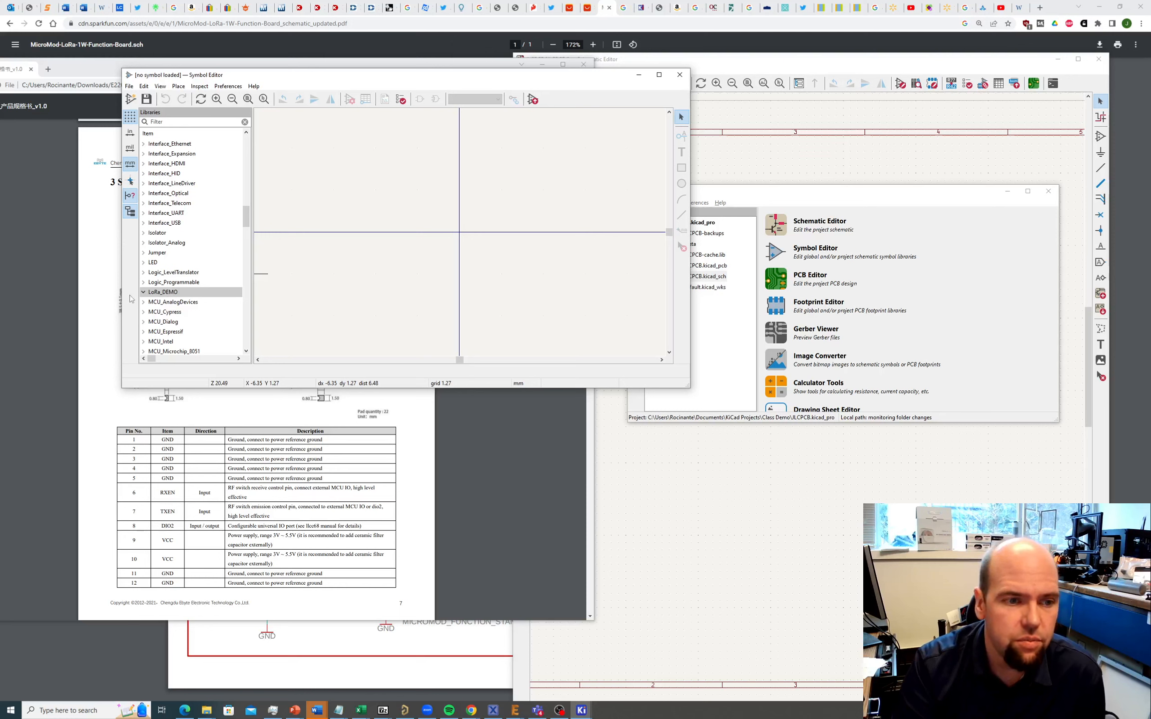
# Step: Start a new symbol in LoRa_DEMO named 'Ebyte LoRa E220'
pyautogui.rightClick(158, 293)
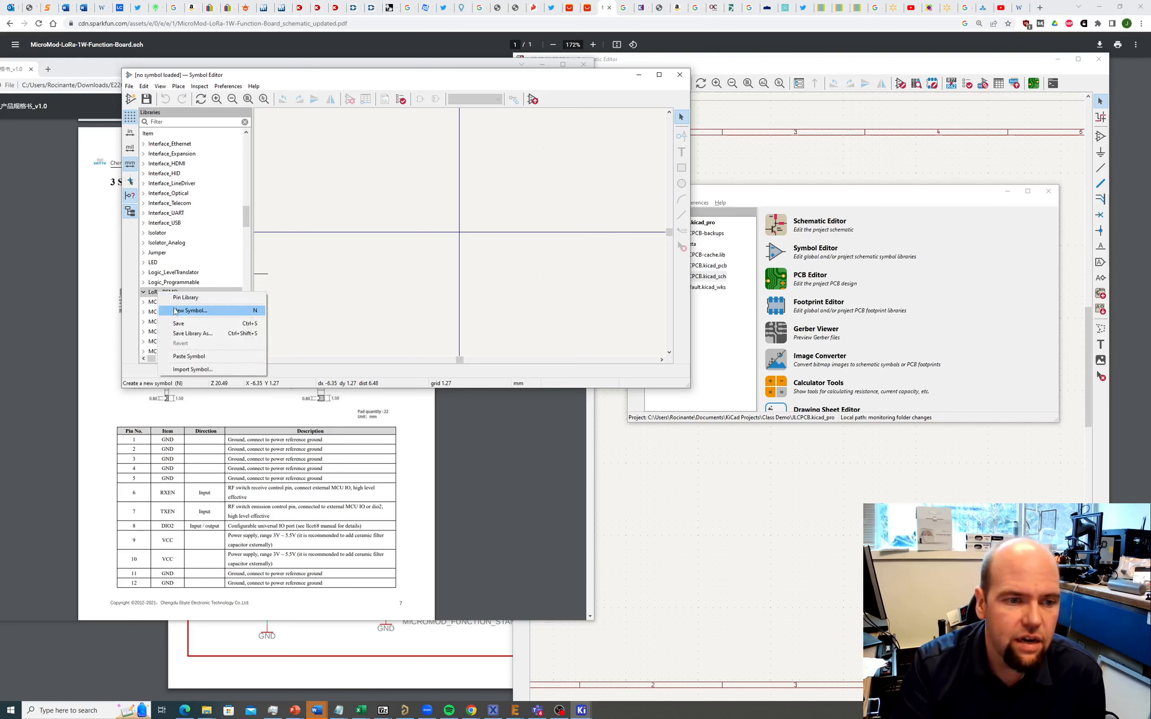
pyautogui.click(190, 310)
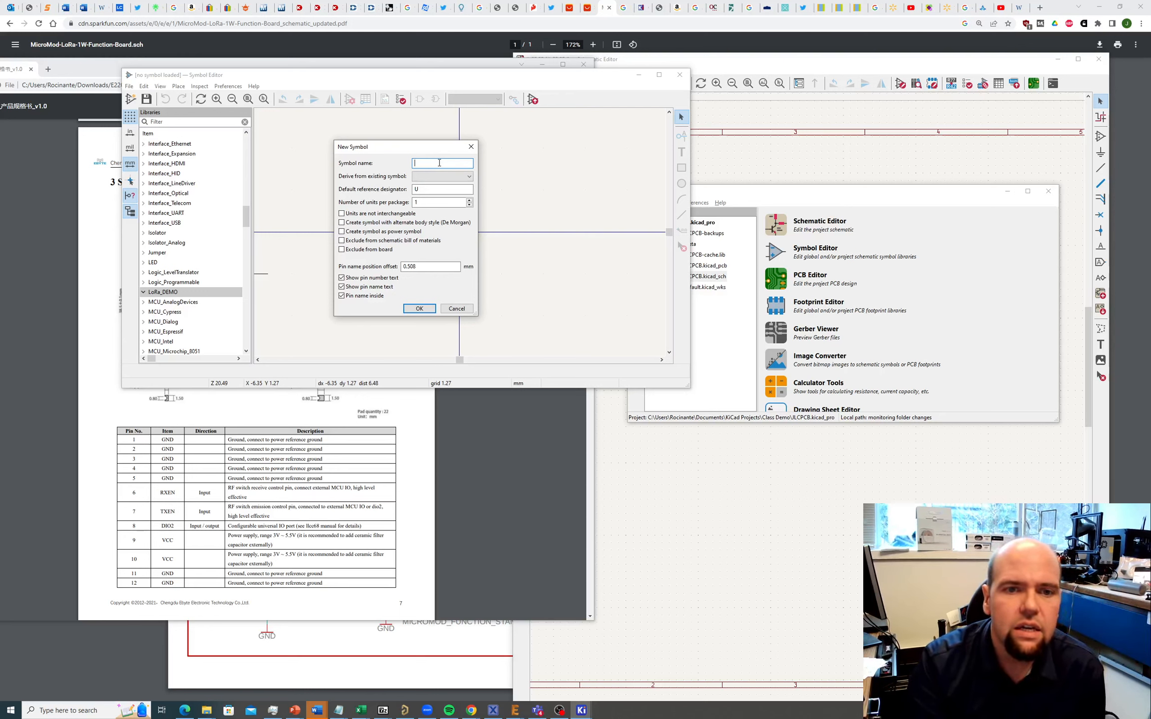
pyautogui.write('Ebyte ')
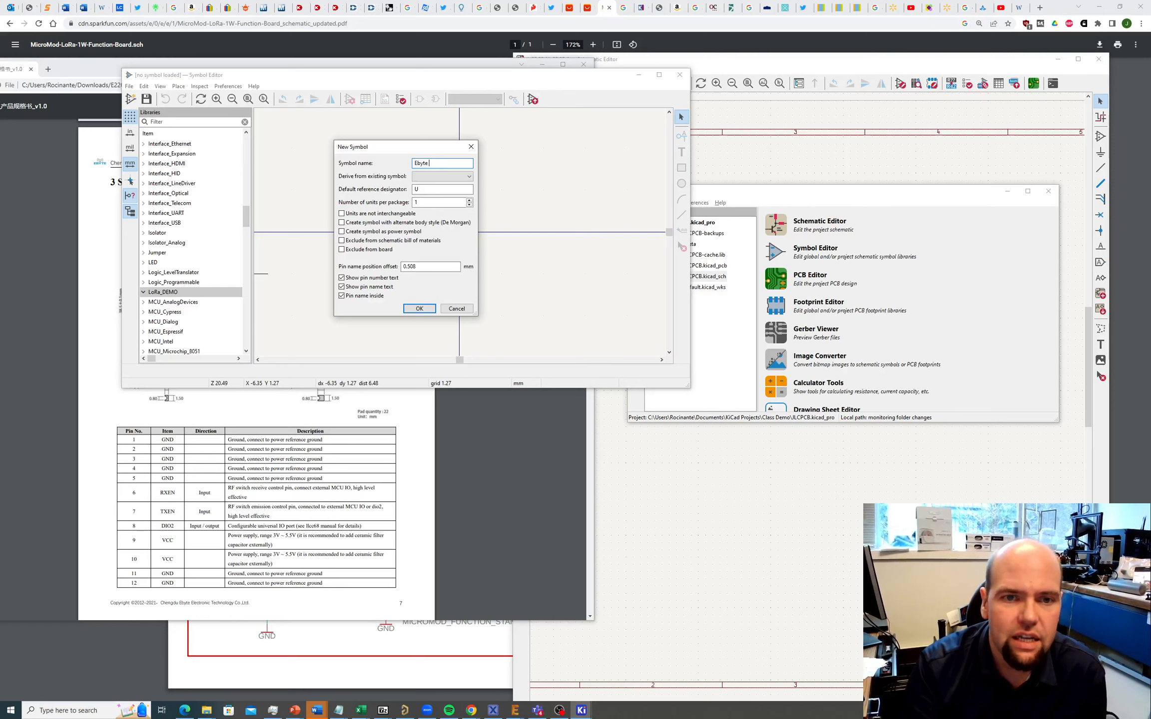
pyautogui.write('LoRa')
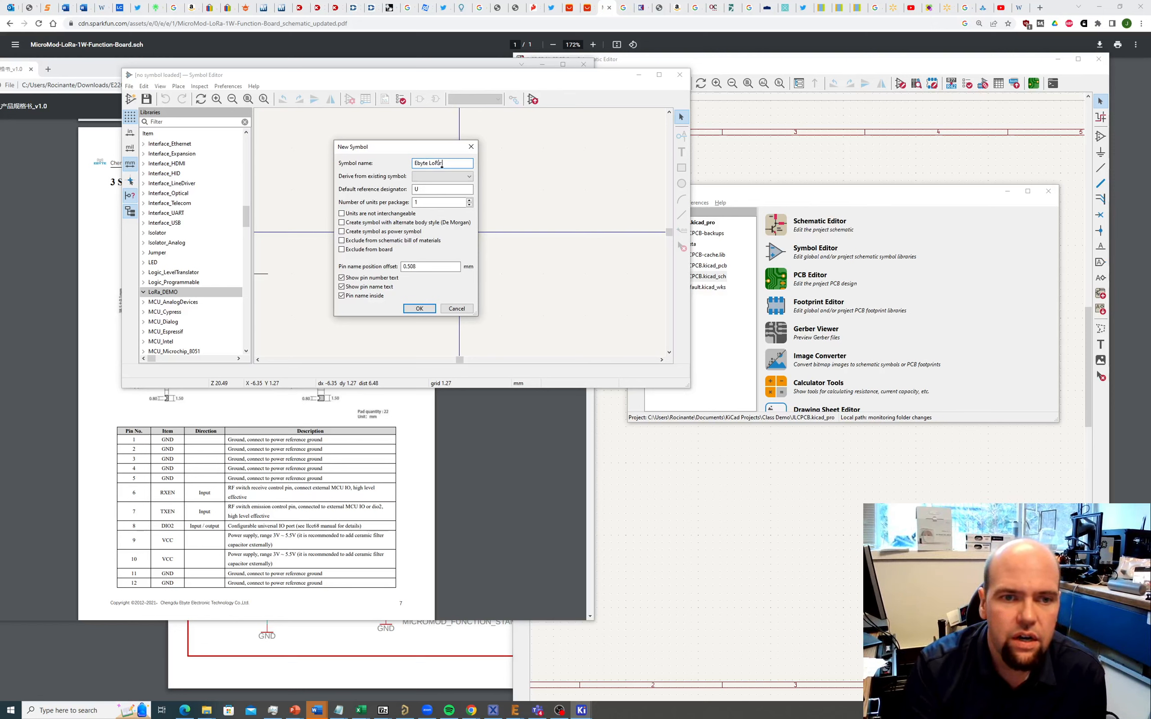
pyautogui.write(' E220')
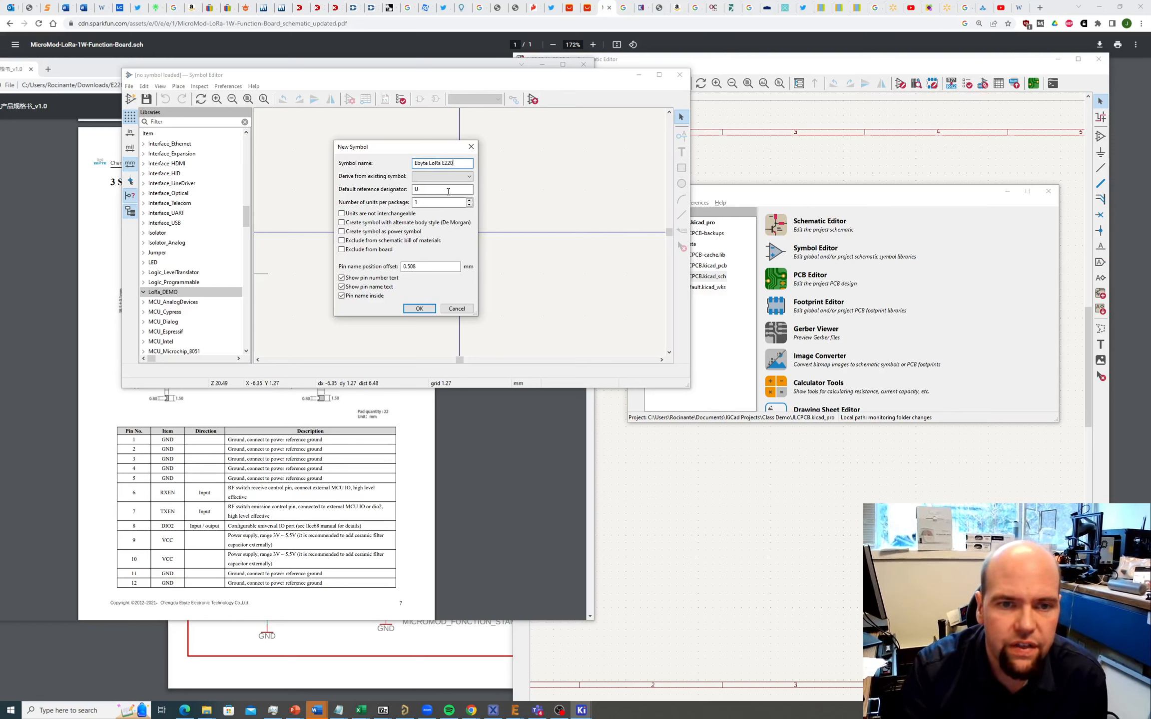
# Step: Keep reference designator U, create the symbol, and raise the E220 user manual
pyautogui.click(415, 190)
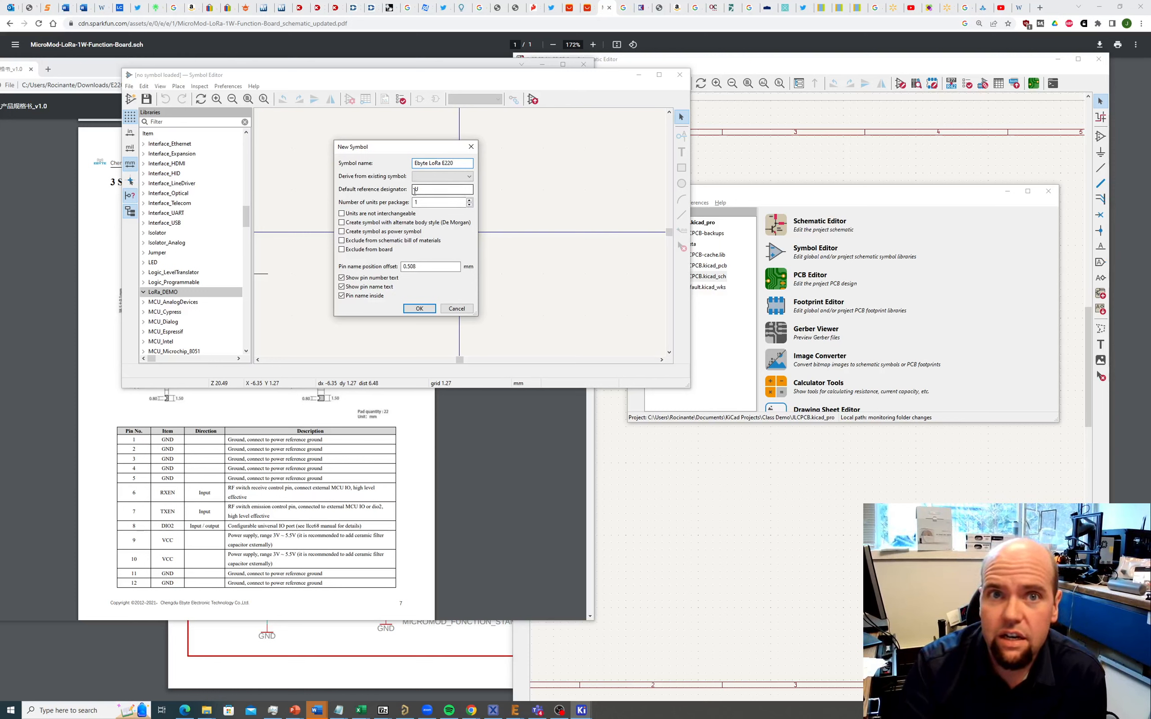
pyautogui.click(424, 190)
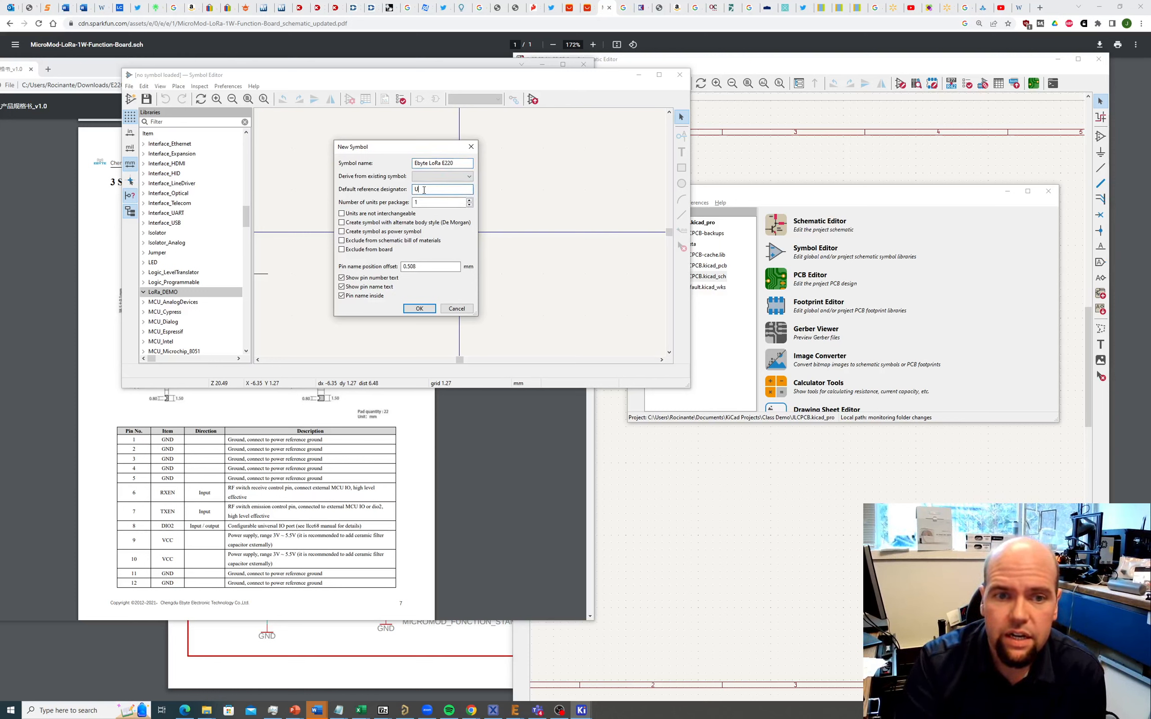
pyautogui.click(418, 308)
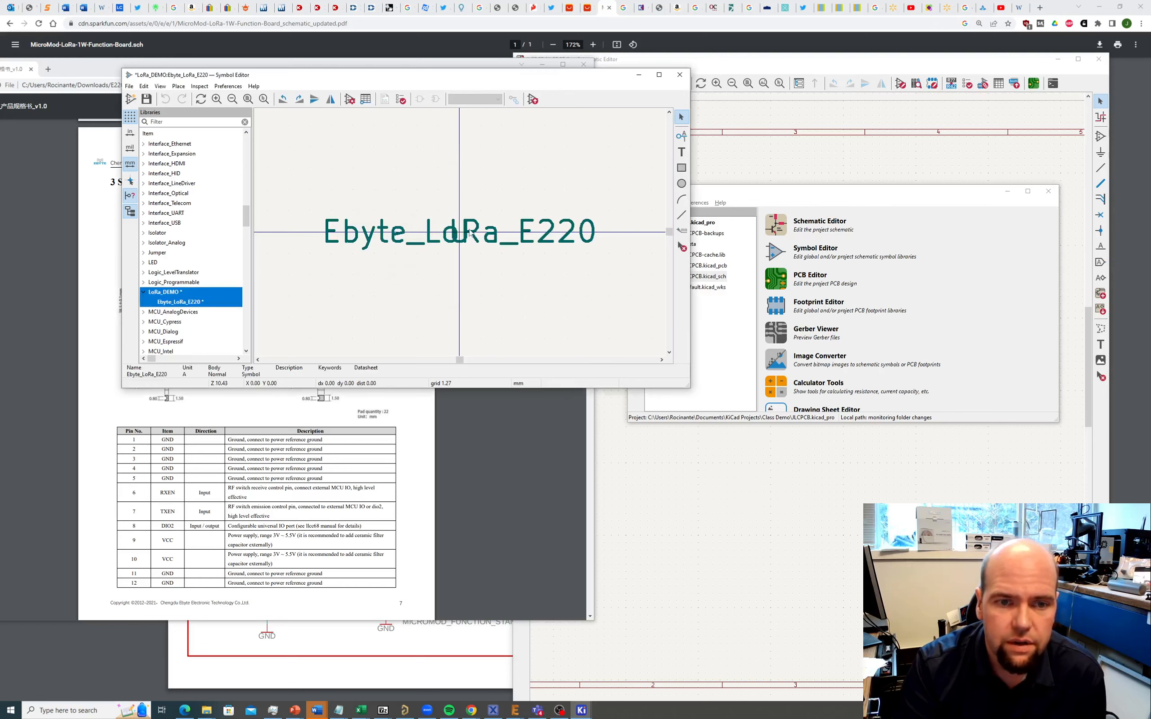
pyautogui.scroll(3, 473, 263)
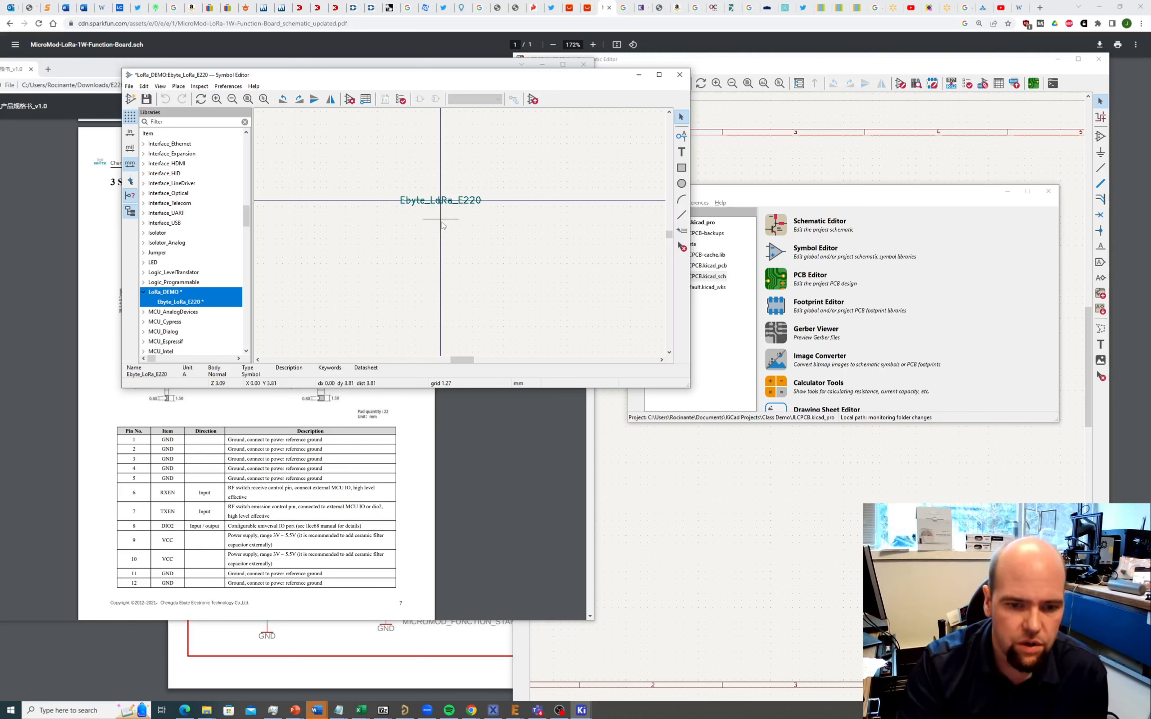
pyautogui.click(490, 454)
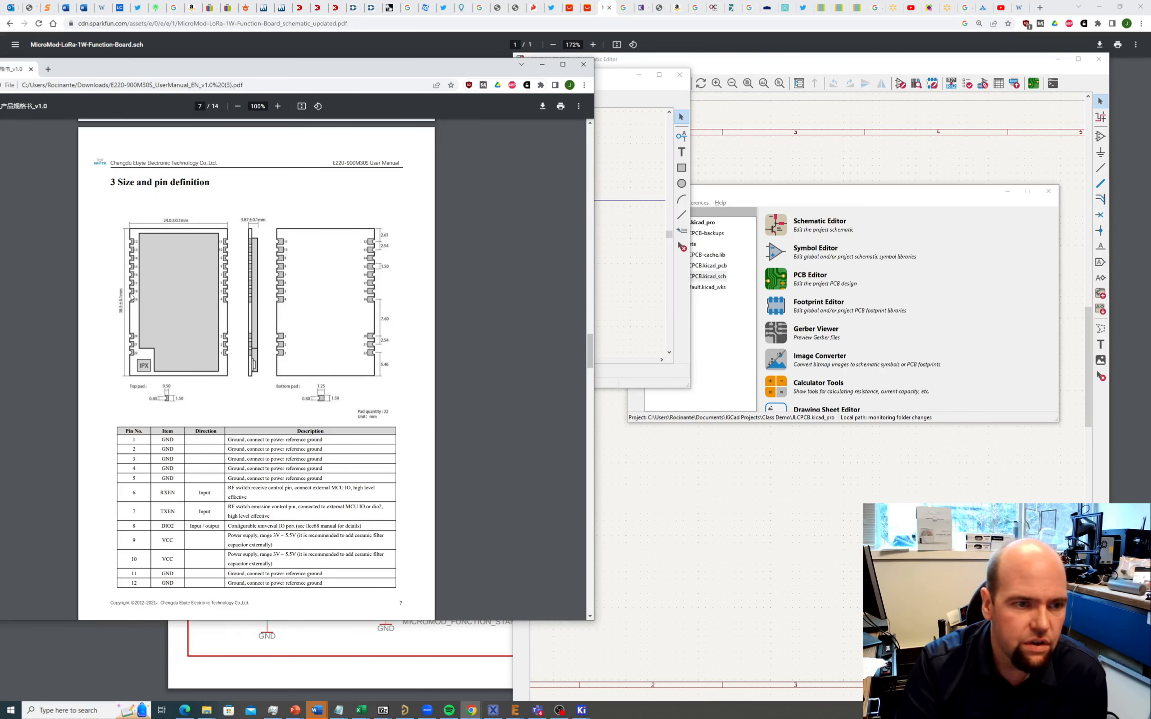
# Step: Scroll the E220 pin table down to pin 22 with the Symbol Editor moved mid-screen
pyautogui.scroll(-3, 214, 422)
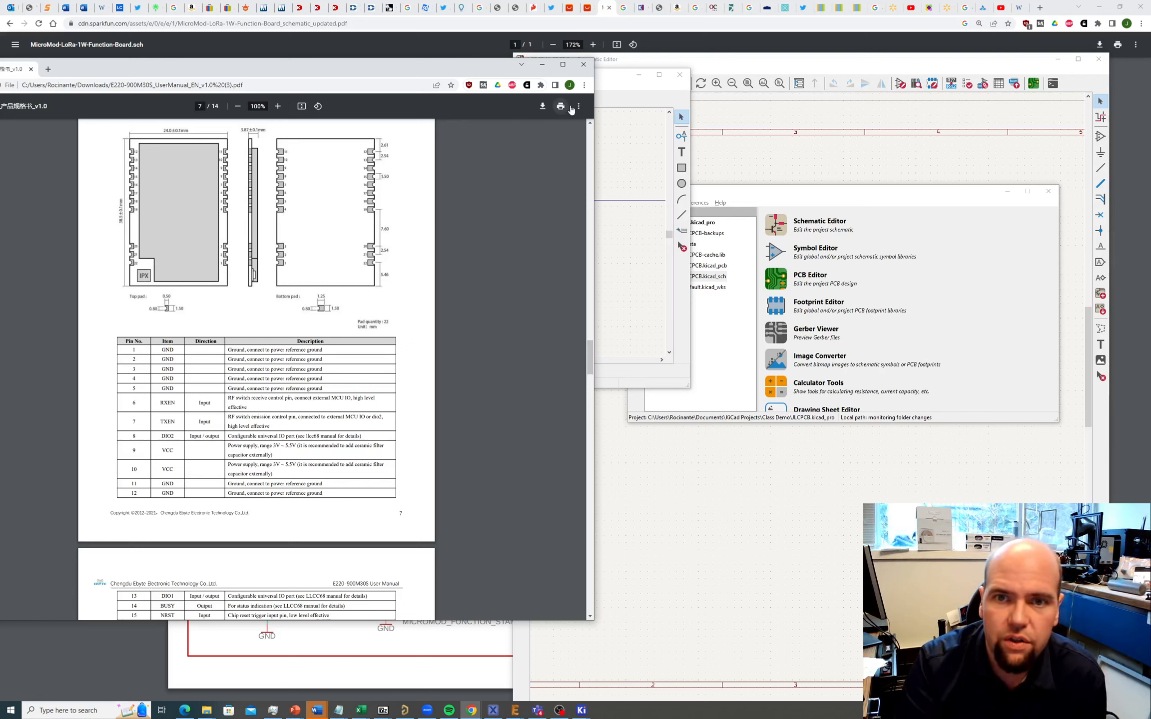
pyautogui.click(607, 82)
pyautogui.moveTo(569, 81); pyautogui.dragTo(756, 128)
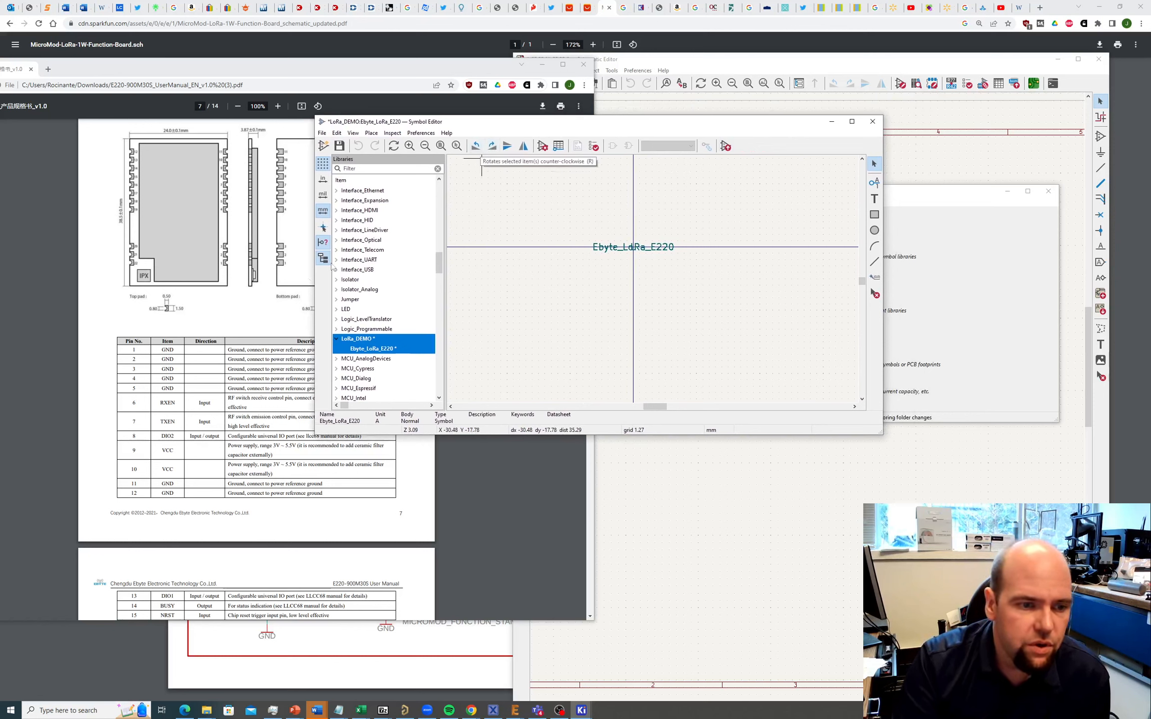
pyautogui.scroll(-1, 160, 394)
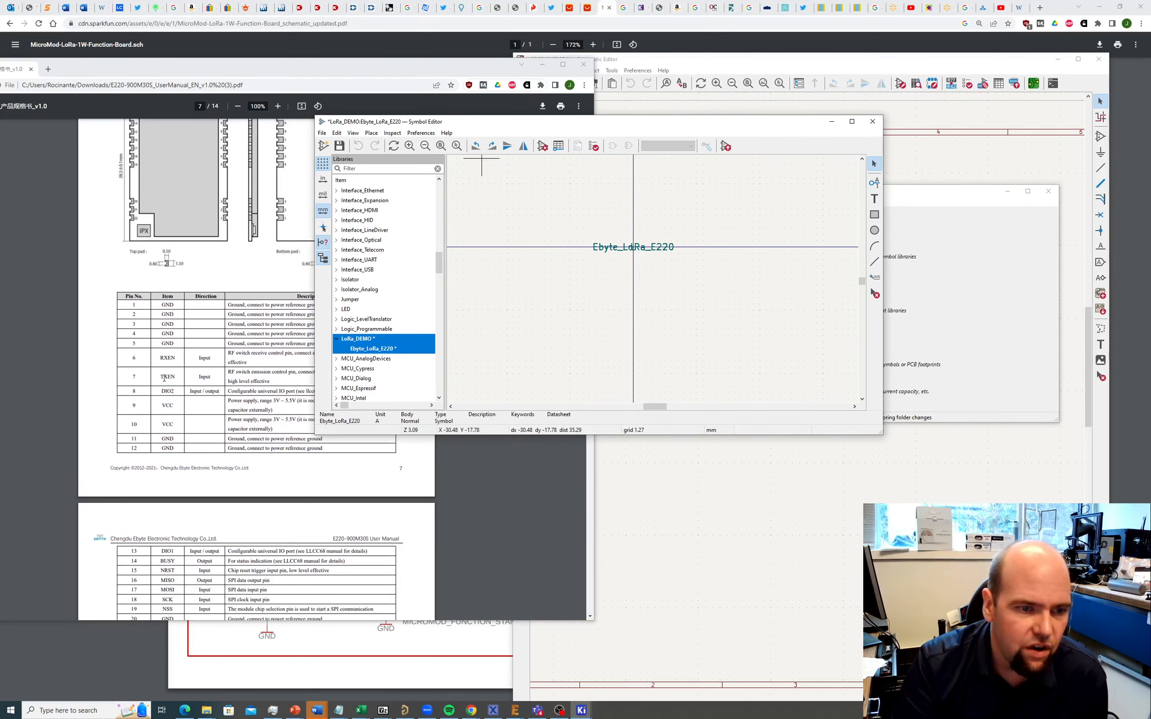
pyautogui.scroll(-2, 163, 395)
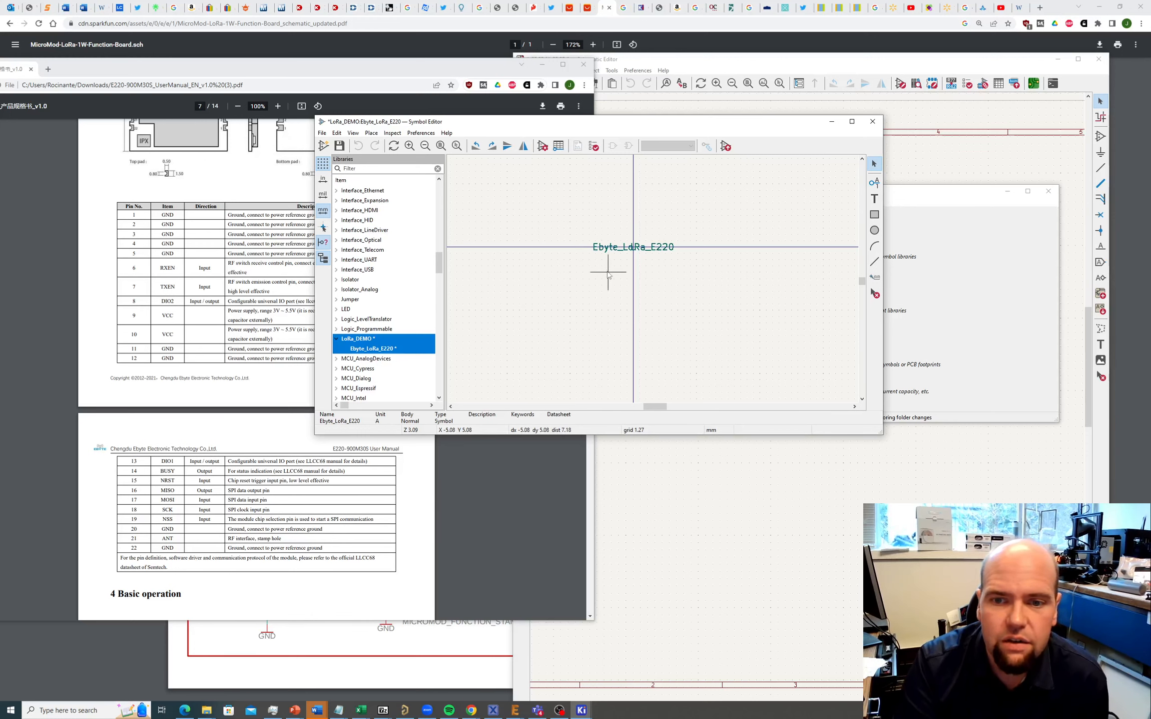
# Step: Place input pin 1 named GND just below the Ebyte_LoRa_E220 symbol name
pyautogui.click(374, 134)
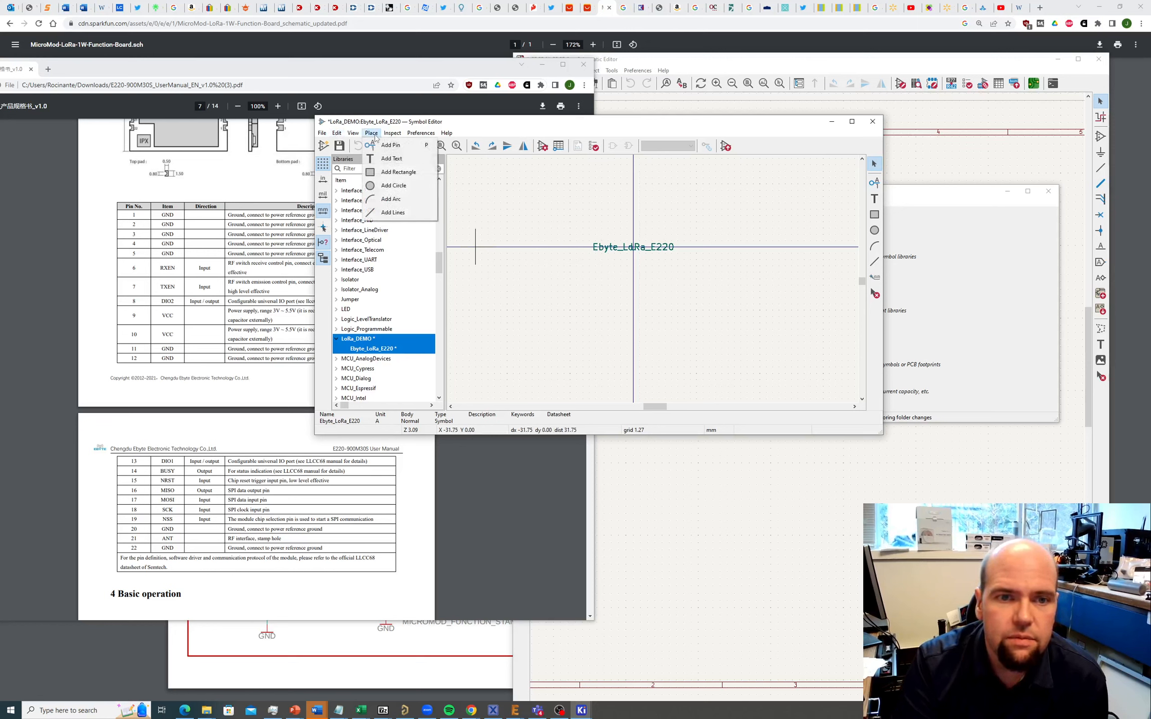
pyautogui.click(382, 144)
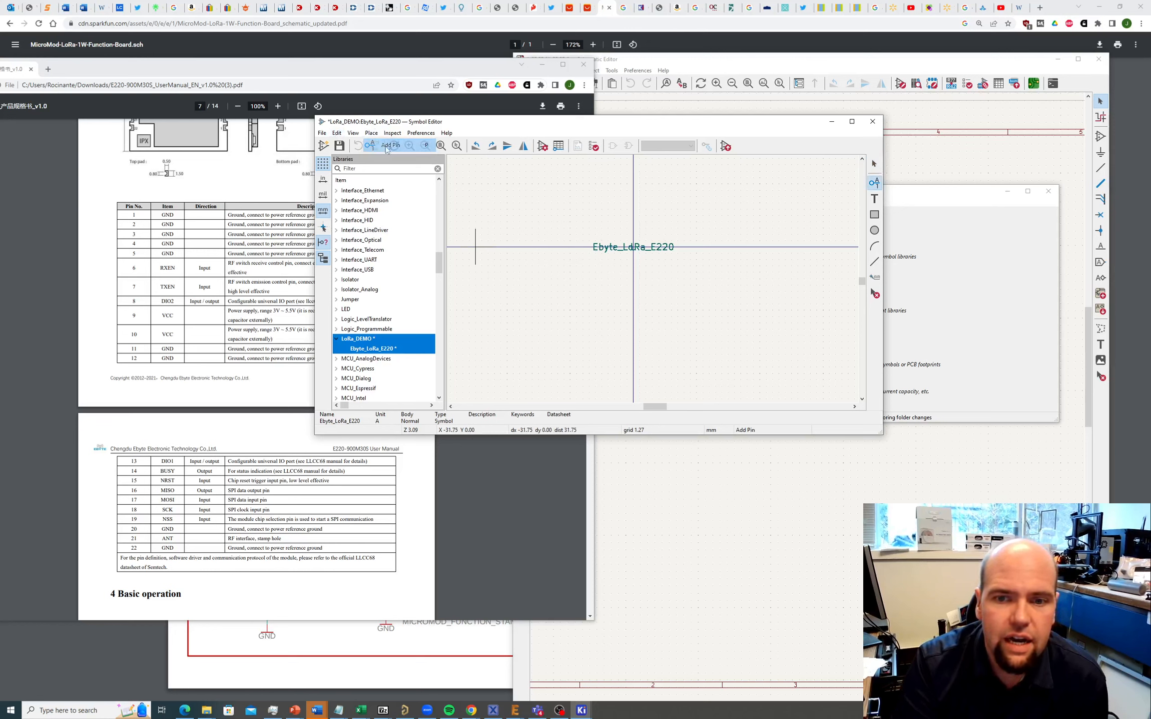
pyautogui.click(631, 271)
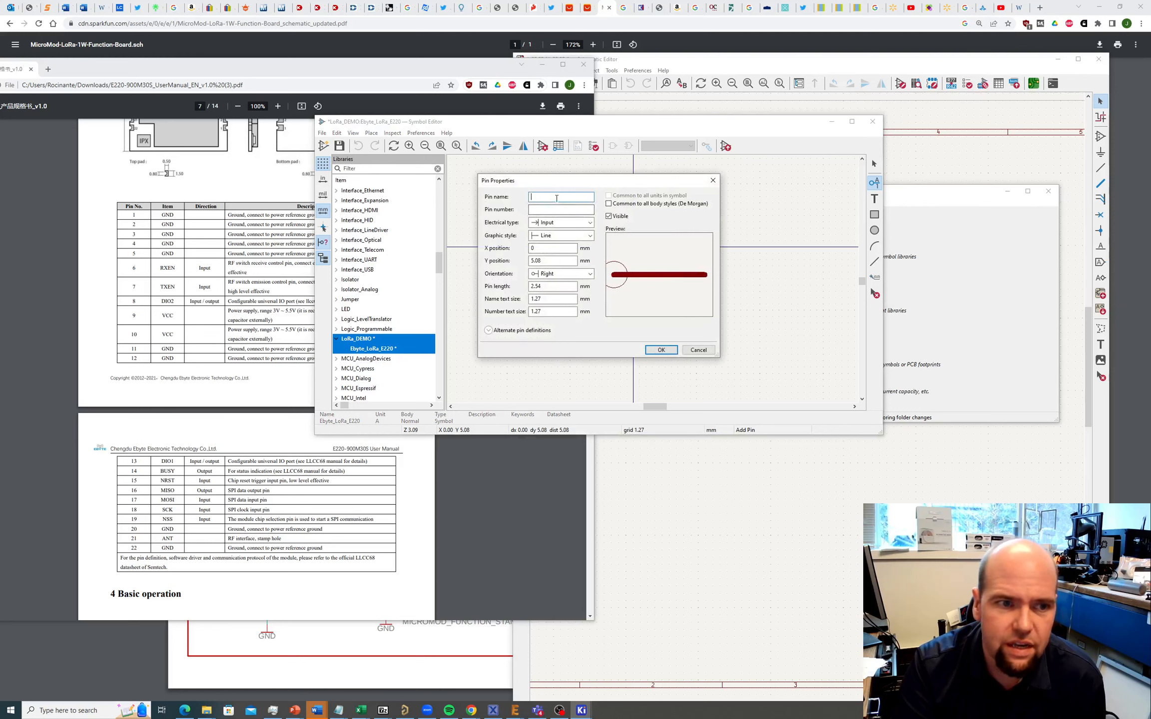
pyautogui.write('GND')
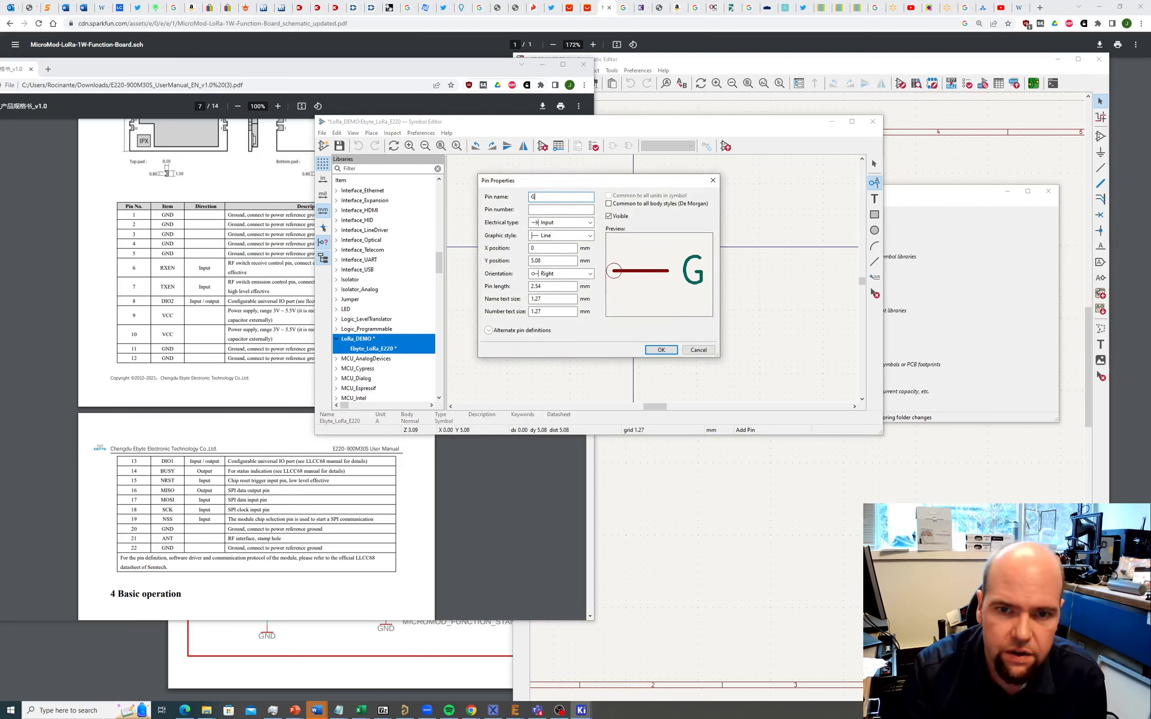
pyautogui.click(555, 211)
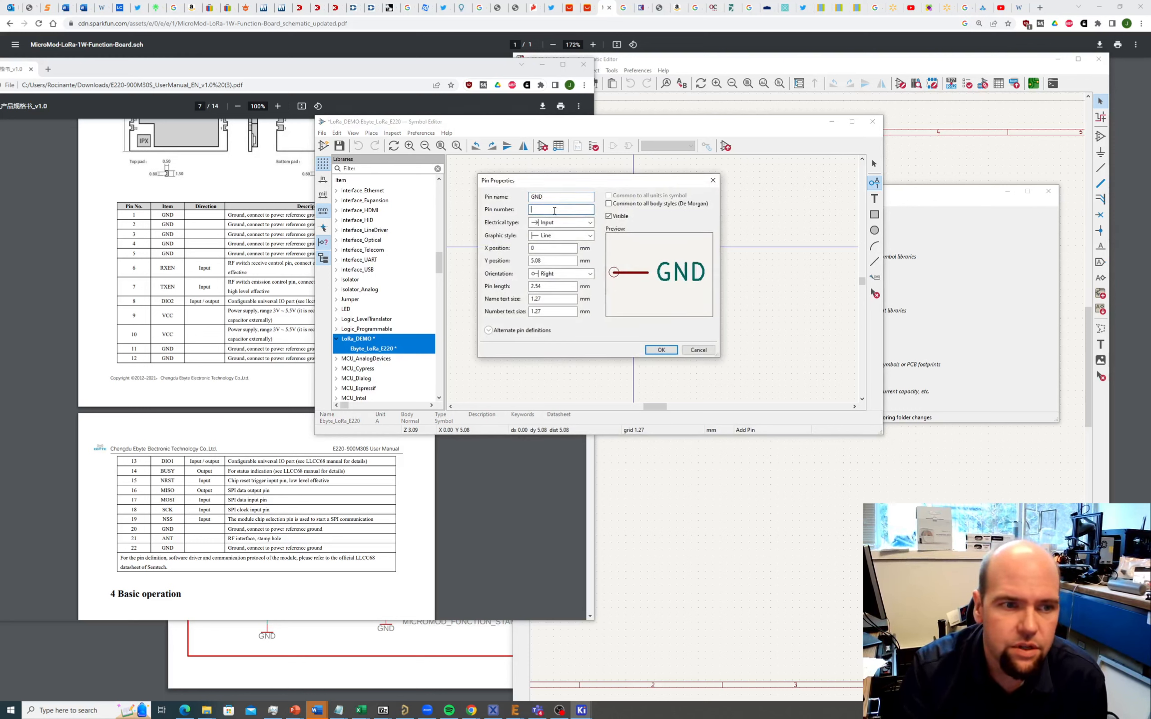
pyautogui.write('1')
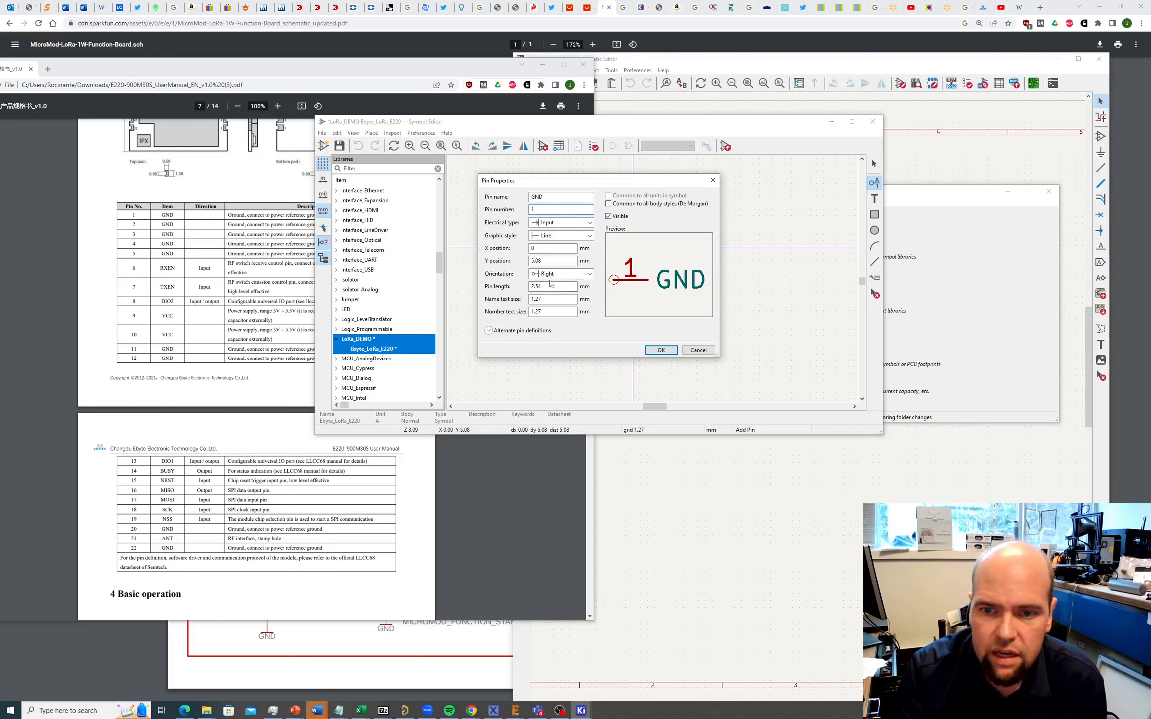
pyautogui.click(661, 350)
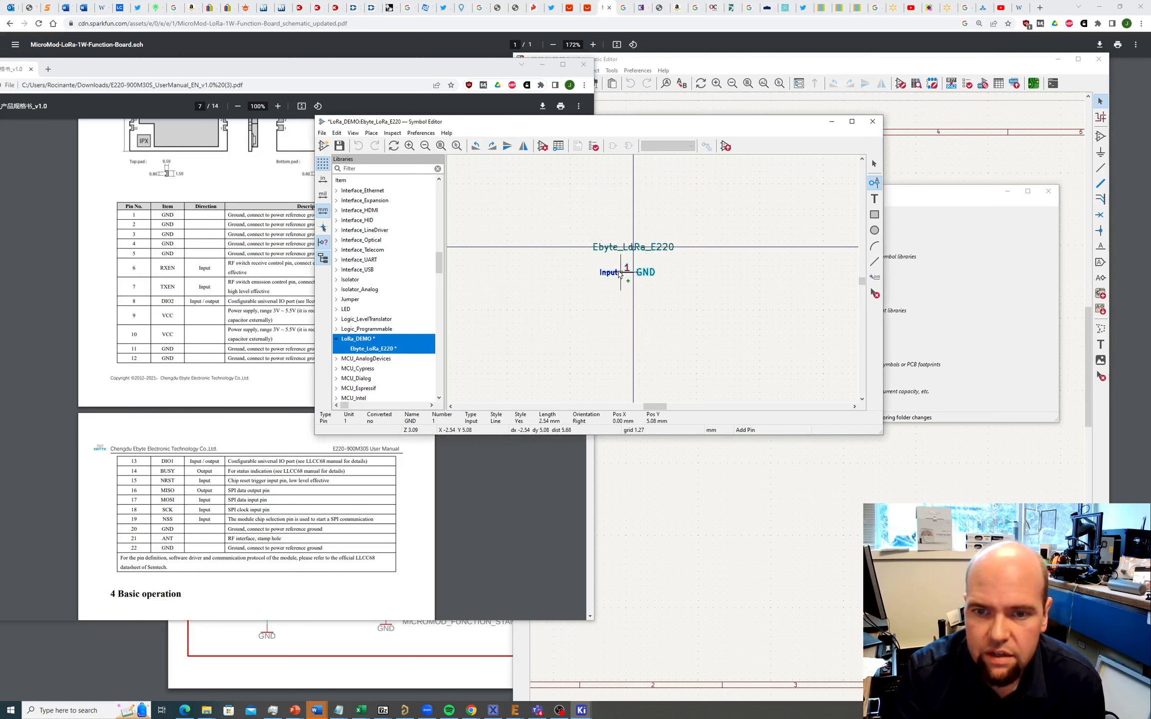
pyautogui.click(620, 280)
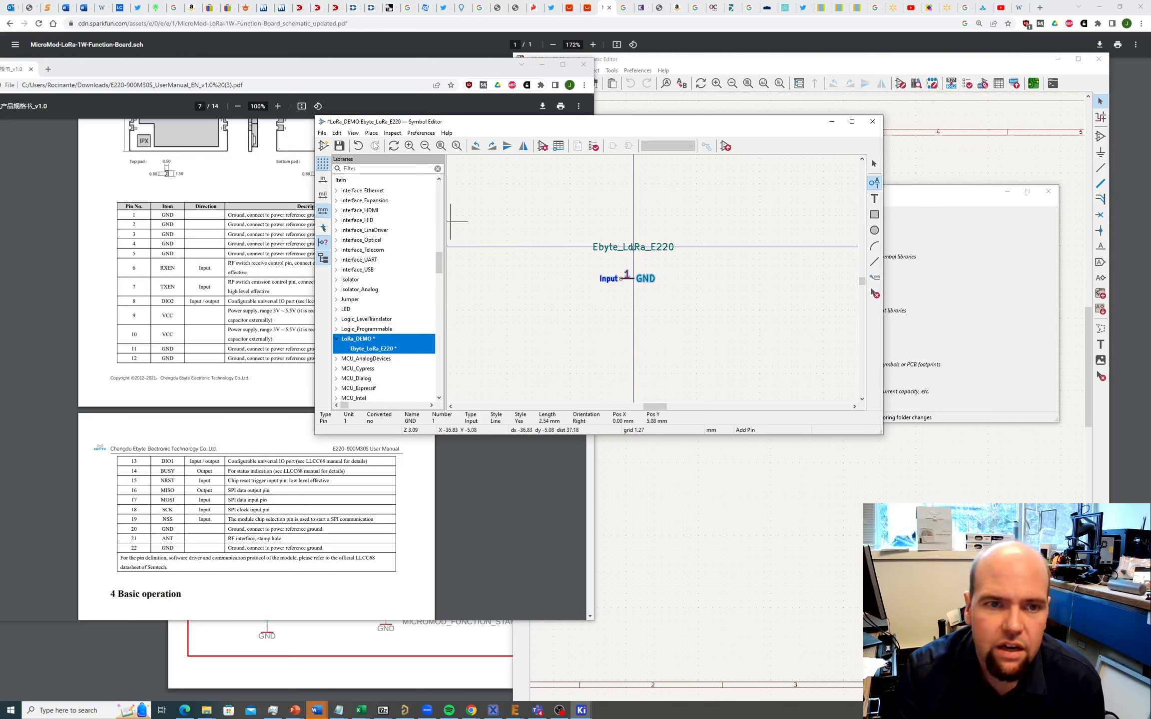
# Step: Switch the Symbol Editor's current grid to 2.54 mm (0.100 in)
pyautogui.click(353, 133)
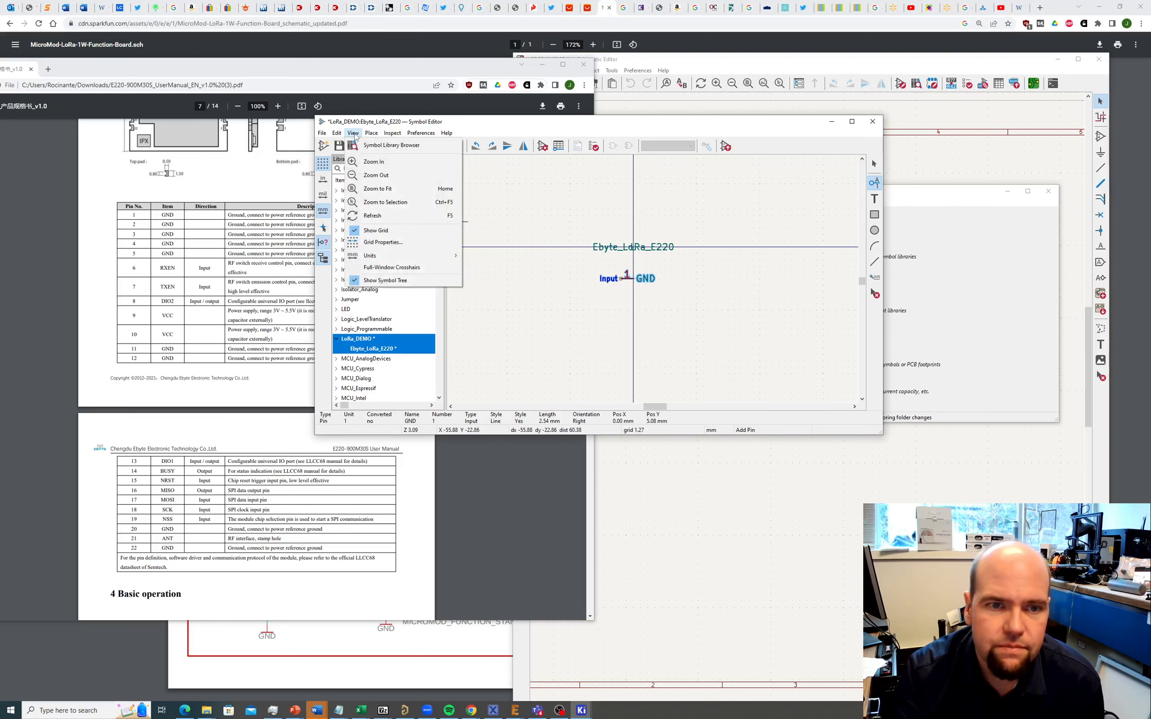
pyautogui.click(390, 244)
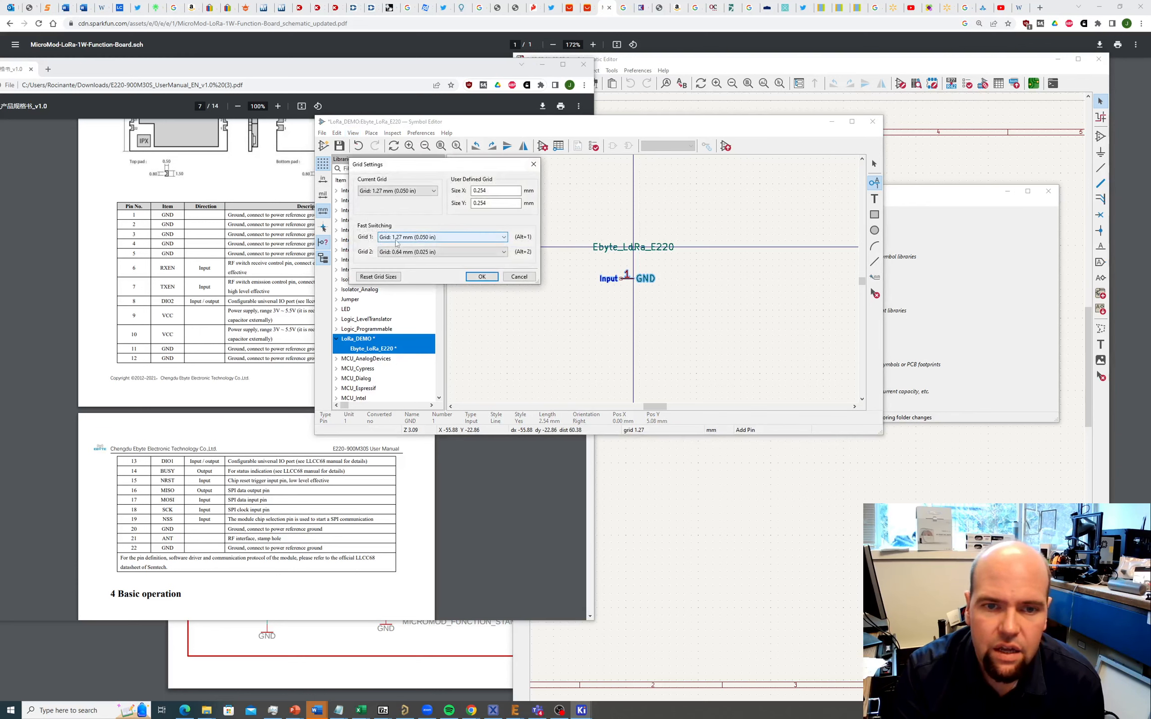
pyautogui.click(434, 191)
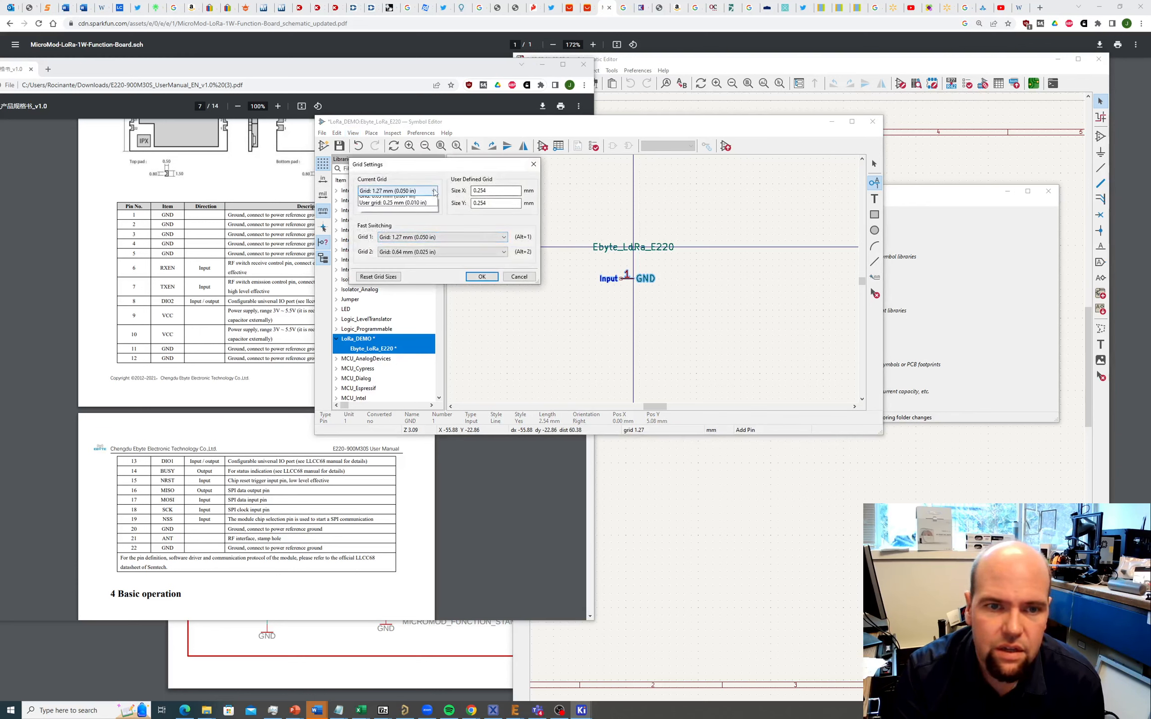
pyautogui.click(409, 204)
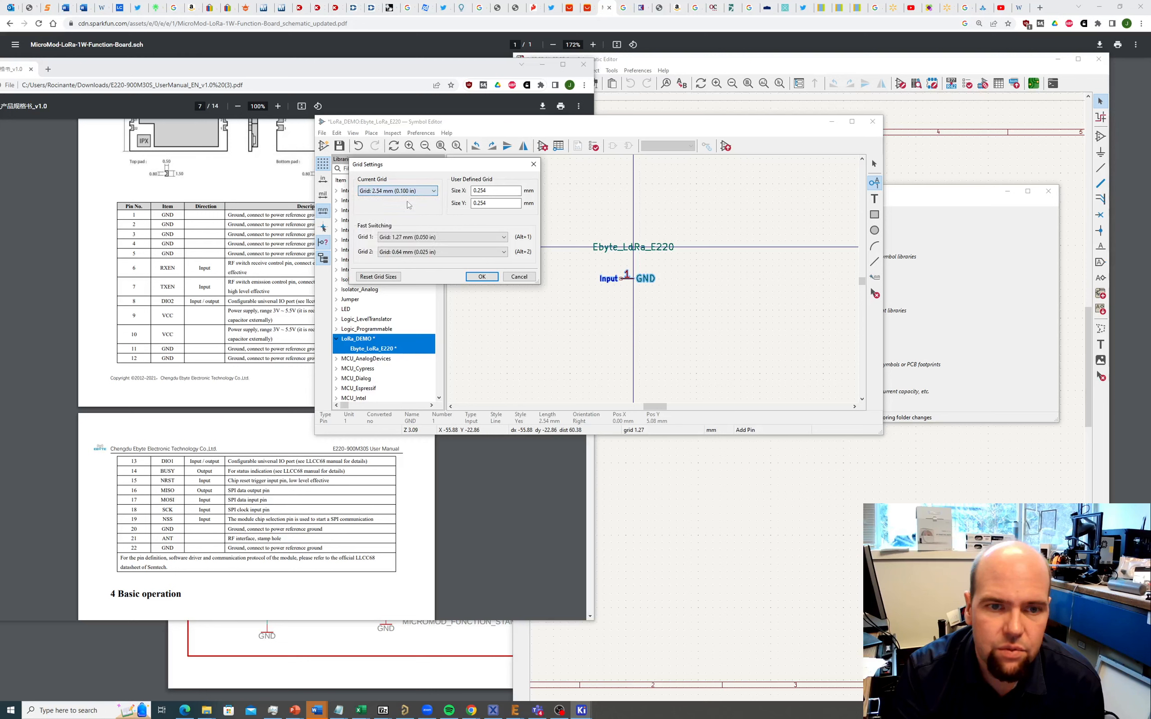
pyautogui.click(481, 277)
pyautogui.press('Escape')
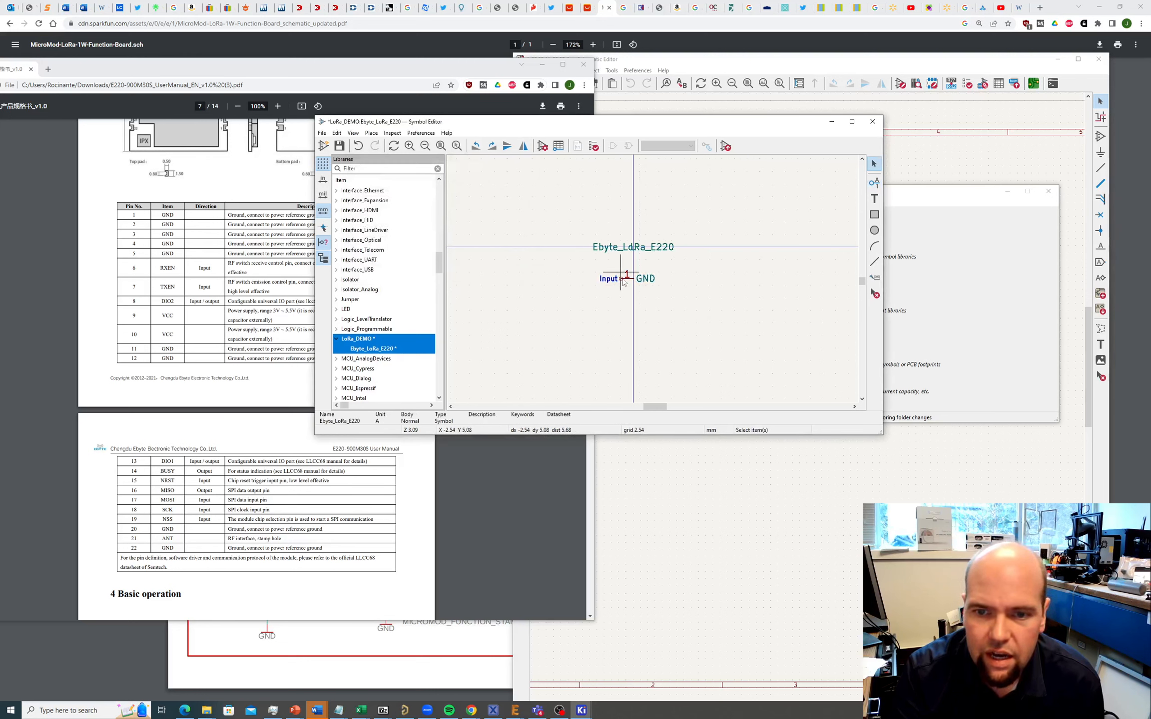
# Step: Move GND pin 1 so it snaps to the 2.54 mm grid
pyautogui.click(625, 276)
pyautogui.press('m')
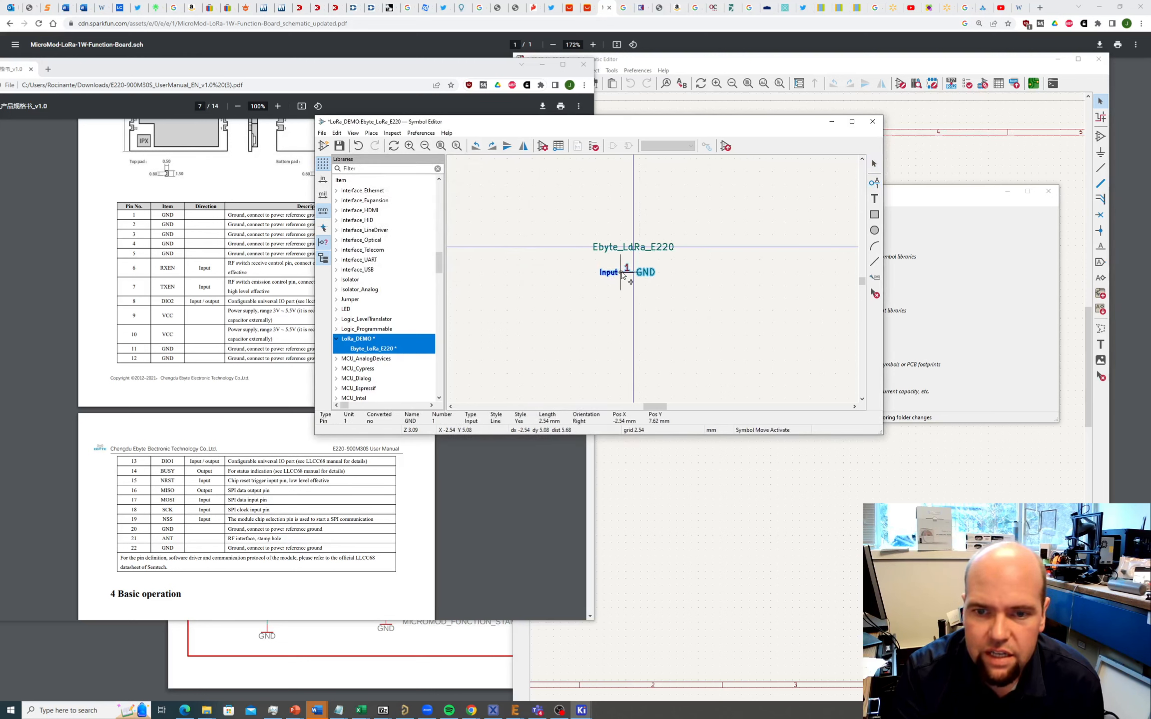
pyautogui.click(622, 276)
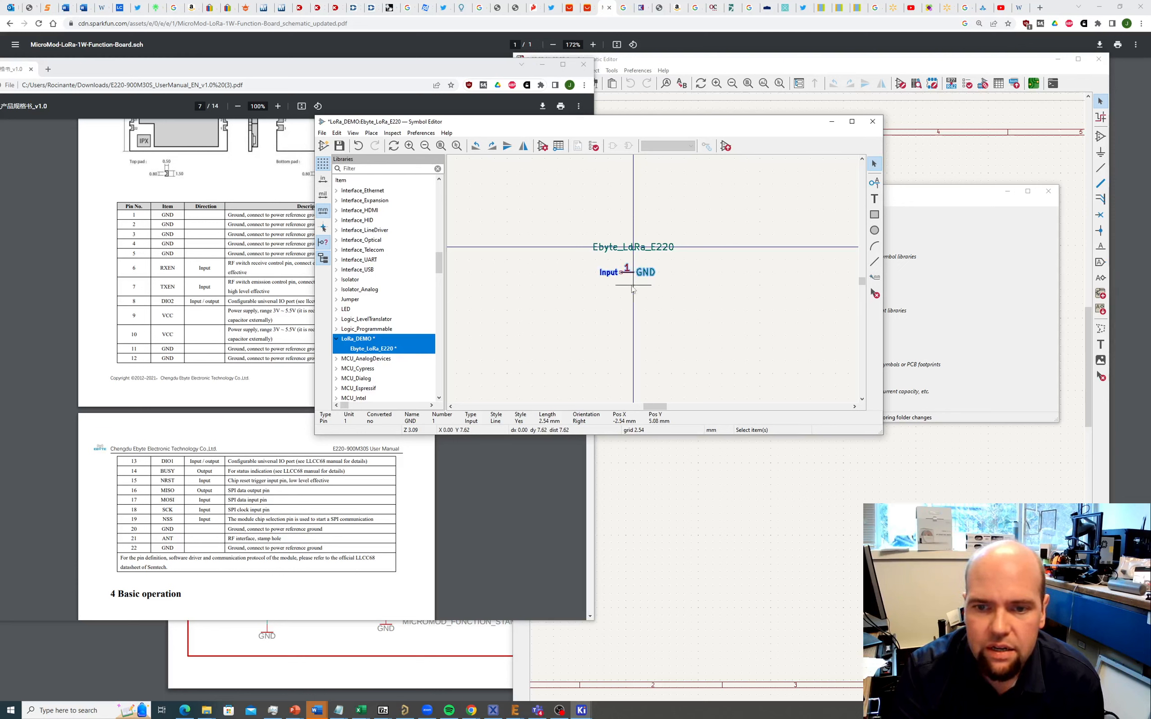
# Step: Add GND pin 2 as a Power input directly below pin 1
pyautogui.click(371, 133)
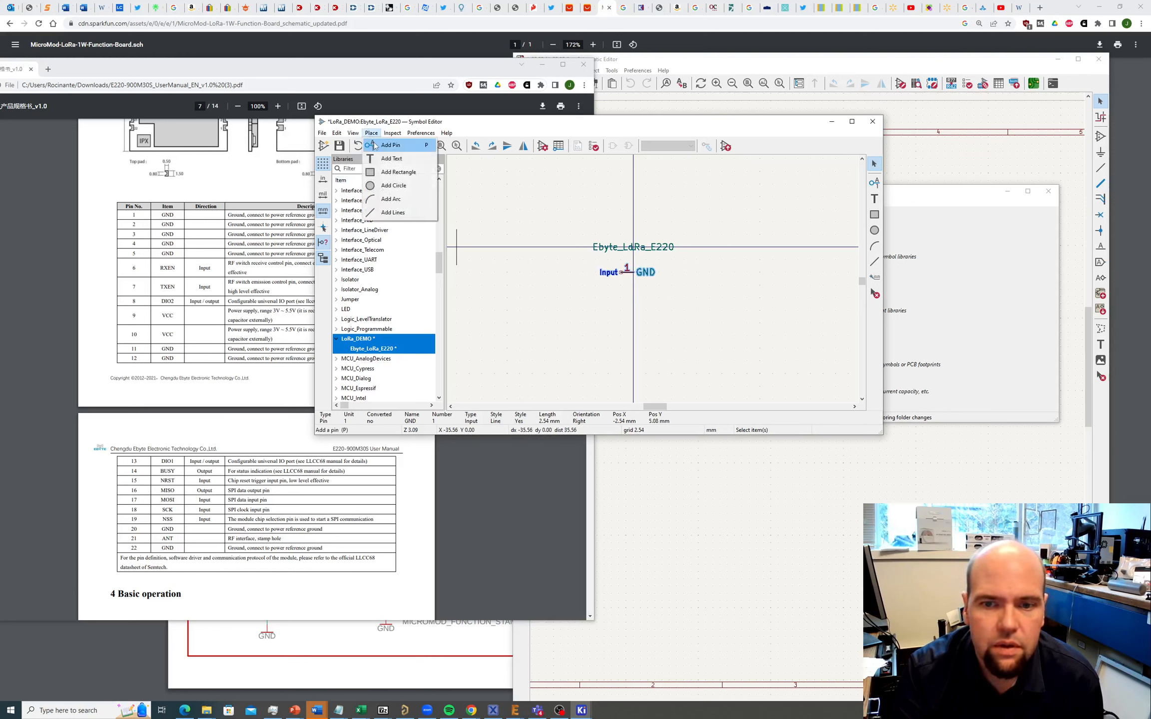
pyautogui.click(375, 145)
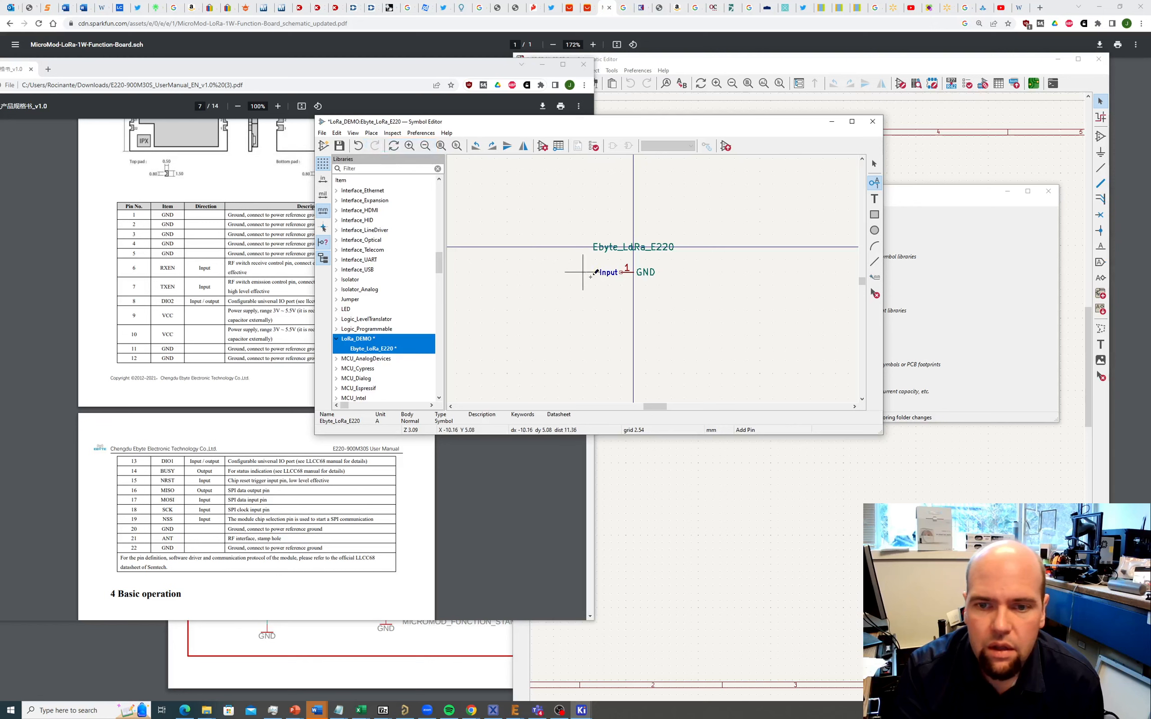
pyautogui.click(638, 277)
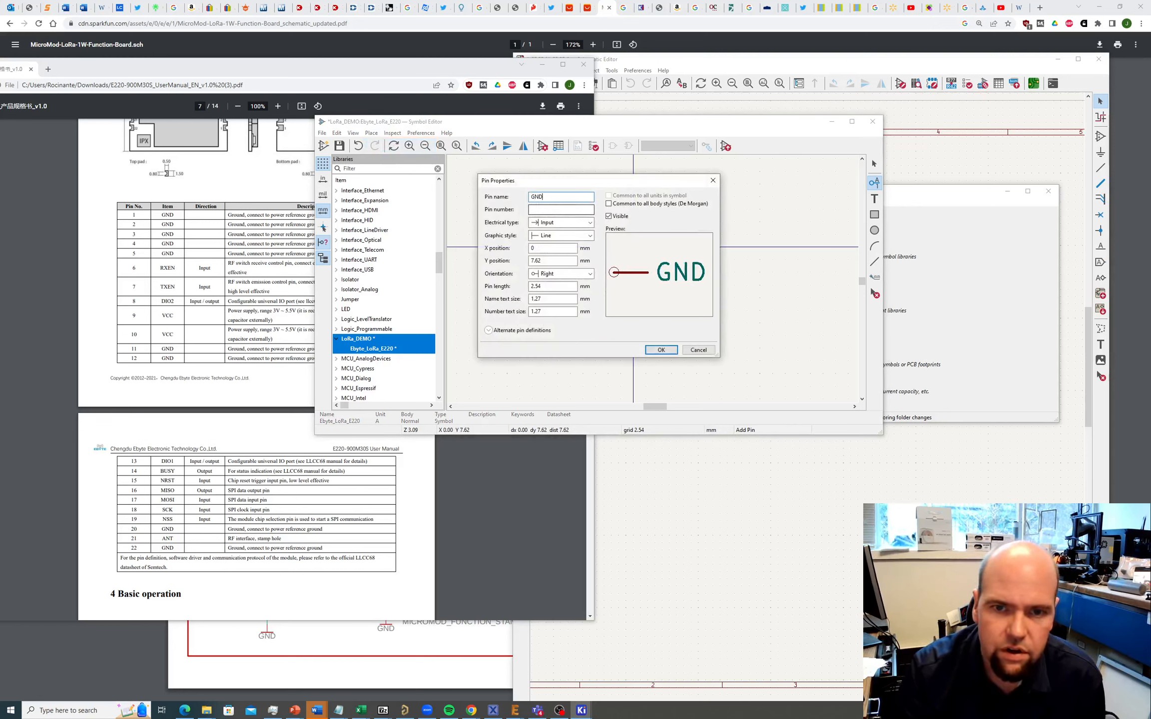
pyautogui.press('Tab')
pyautogui.write('2')
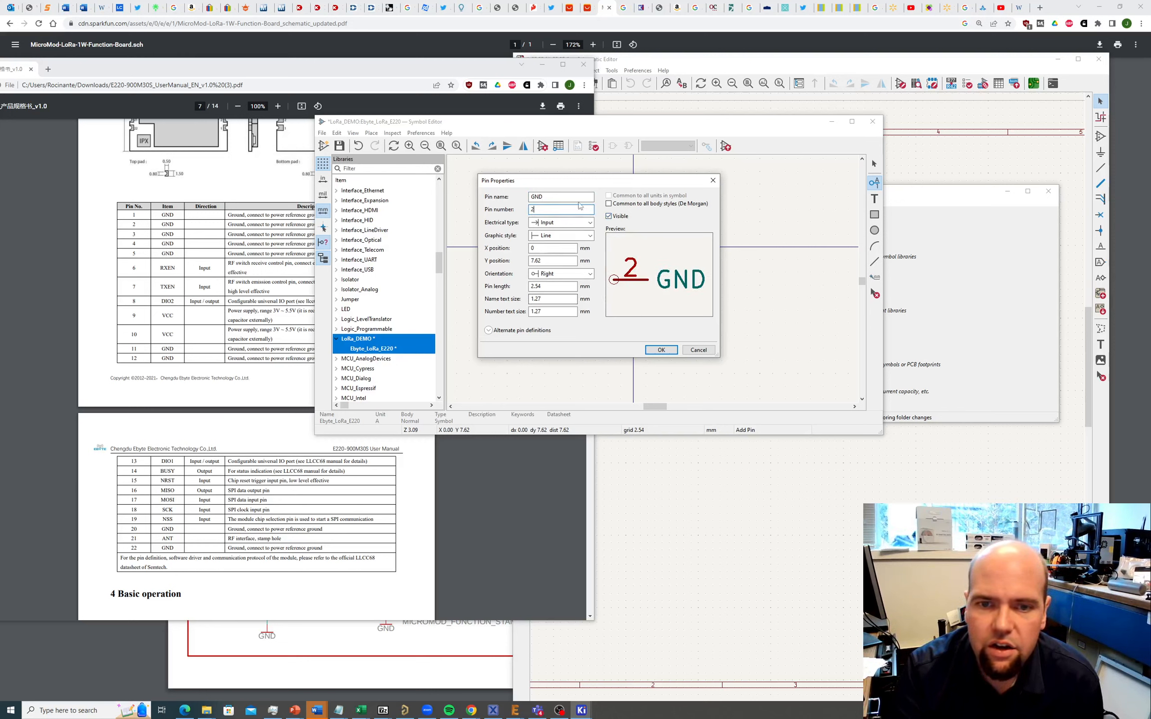
pyautogui.click(584, 224)
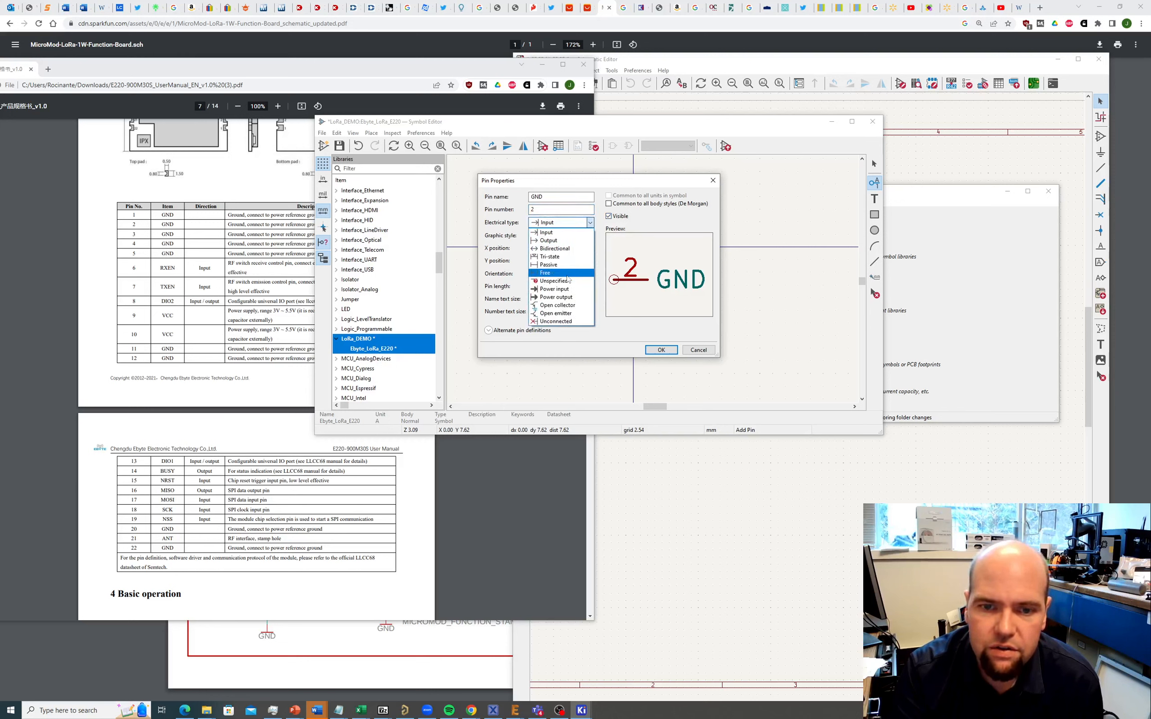
pyautogui.click(554, 288)
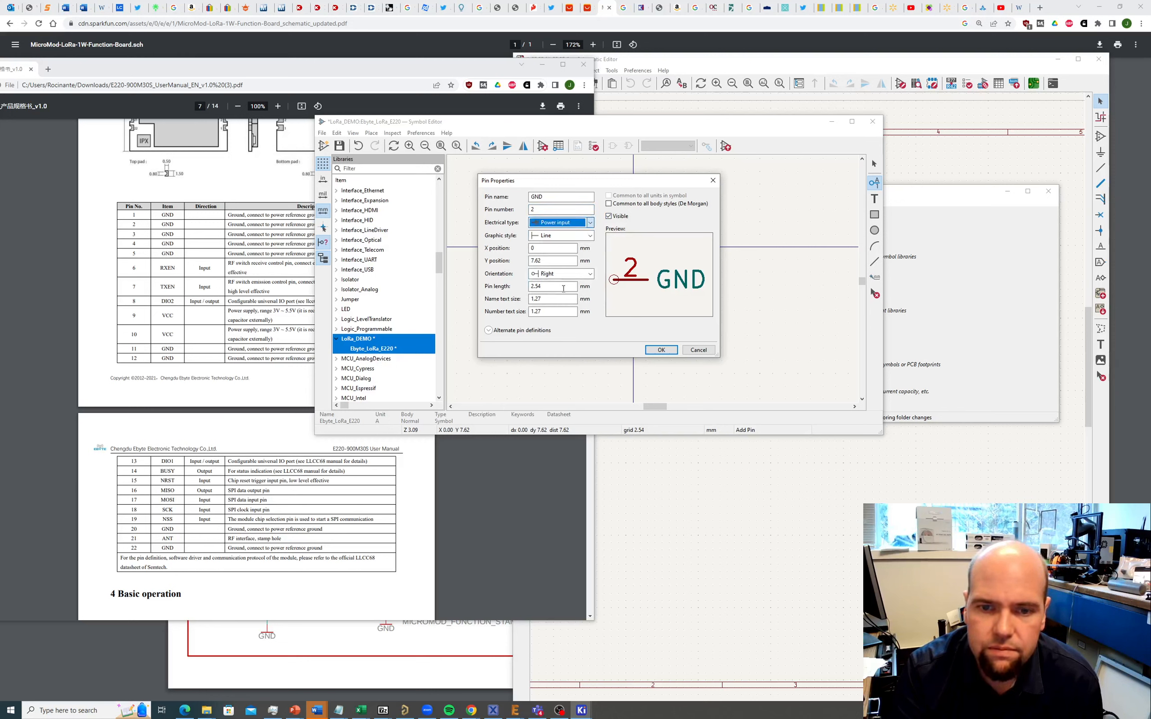
pyautogui.click(661, 350)
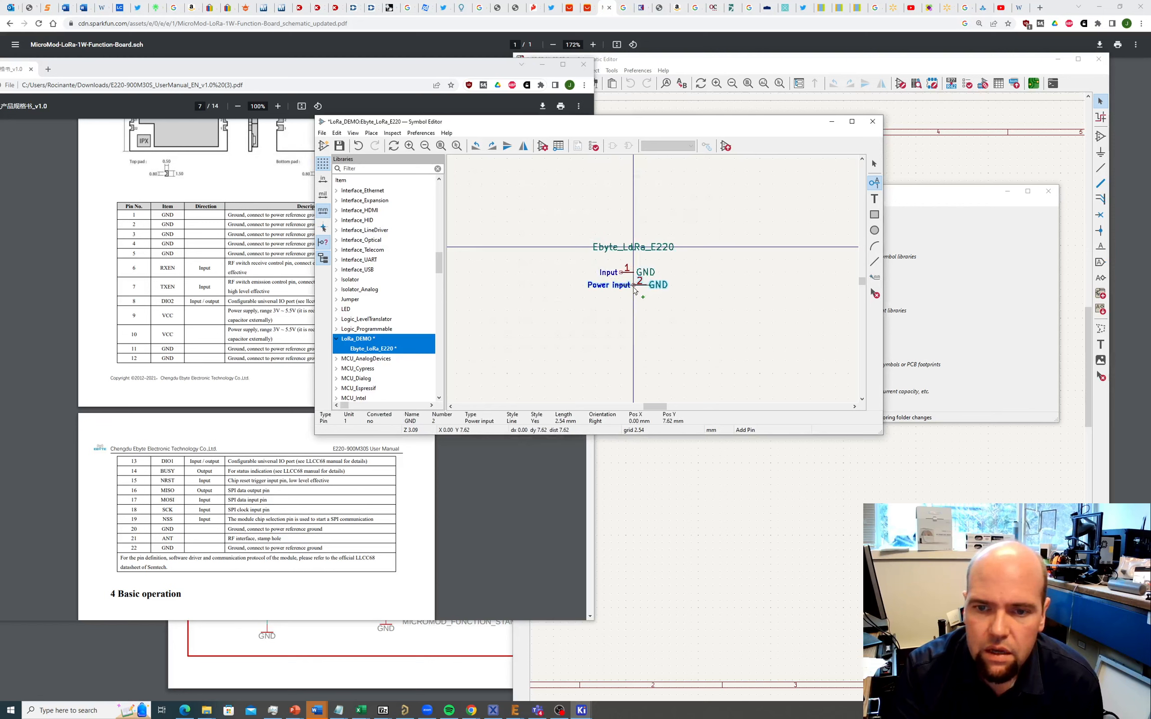
pyautogui.click(634, 291)
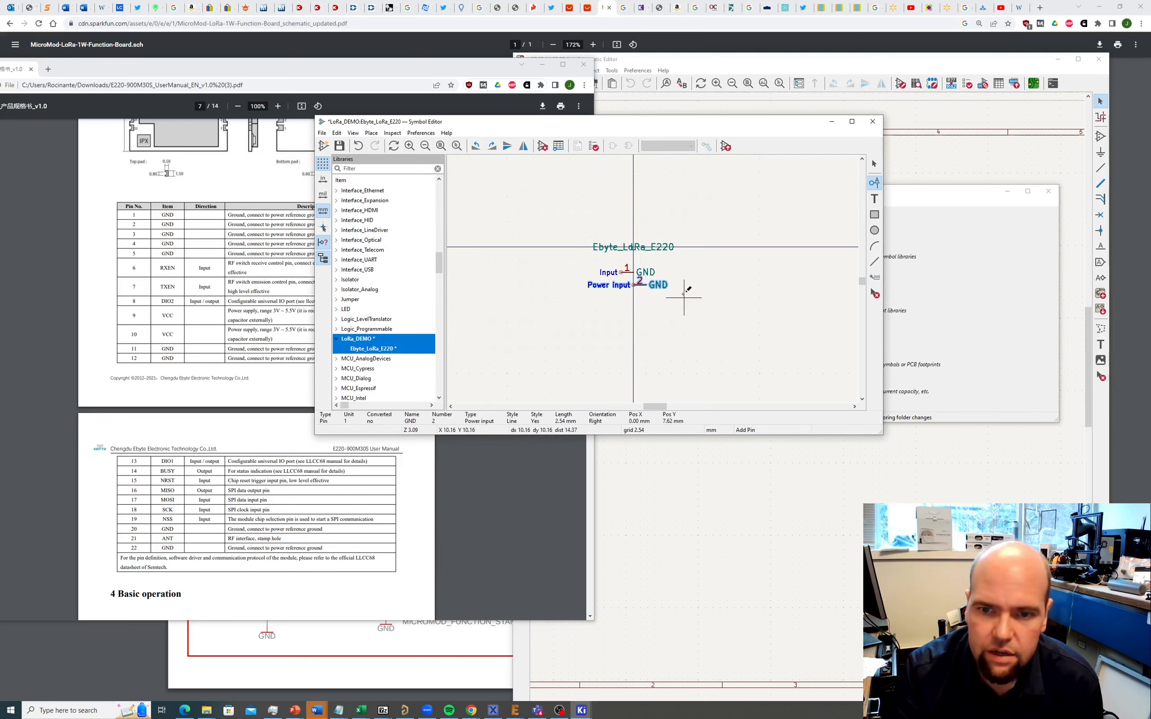
pyautogui.press('Escape')
# Step: Change pin 1's electrical type to Power input
pyautogui.click(626, 277)
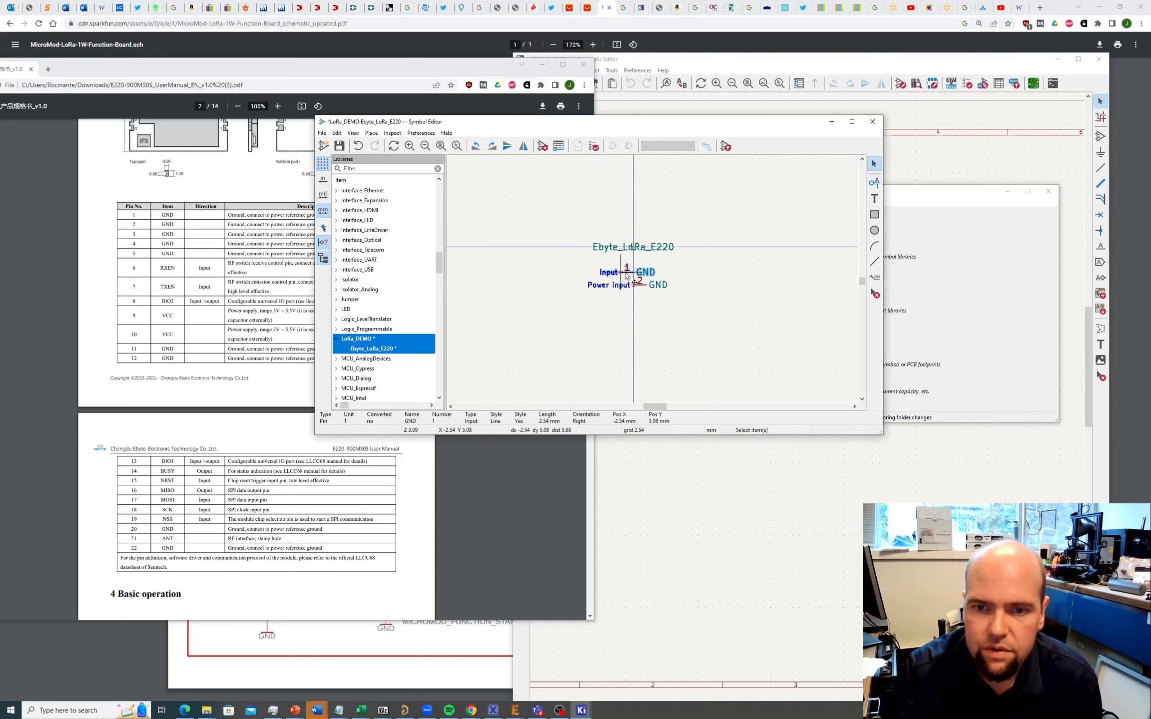
pyautogui.doubleClick(626, 277)
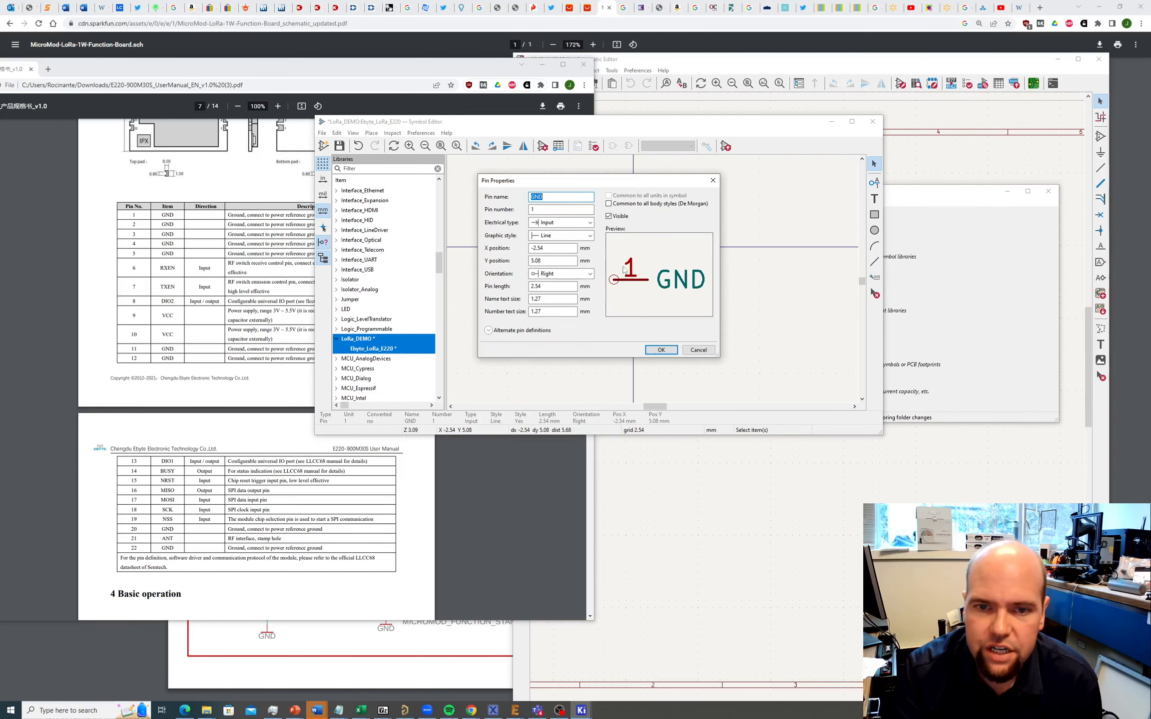
pyautogui.click(563, 225)
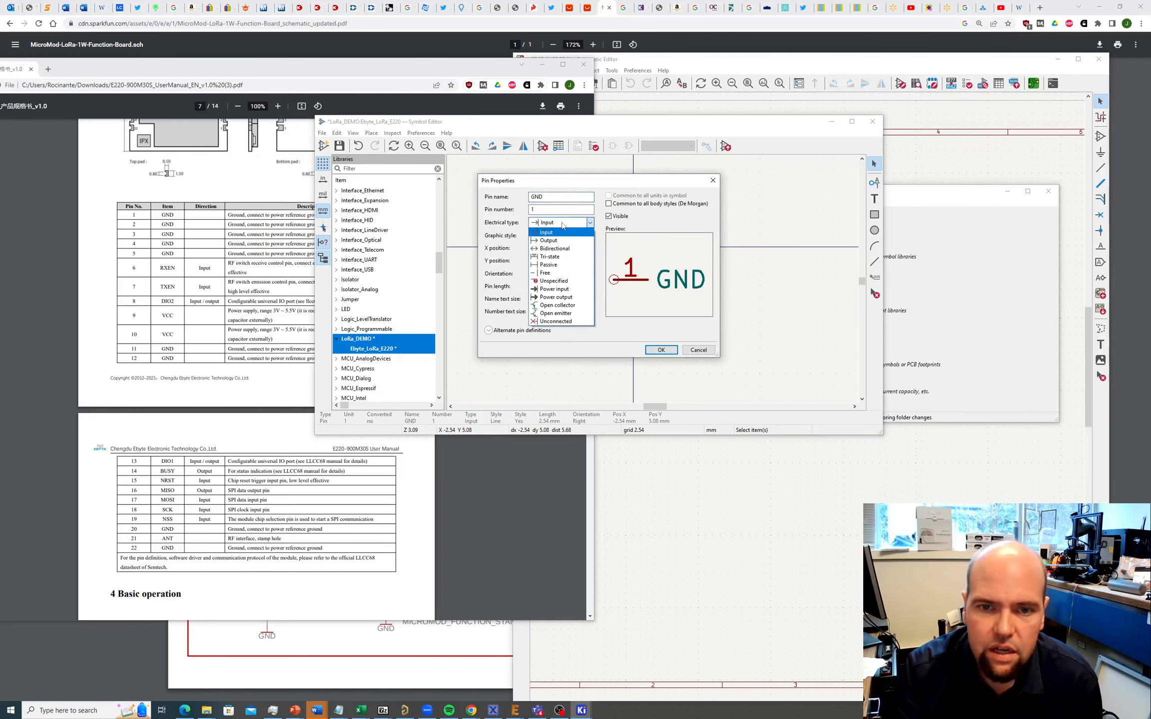
pyautogui.click(557, 285)
pyautogui.click(655, 349)
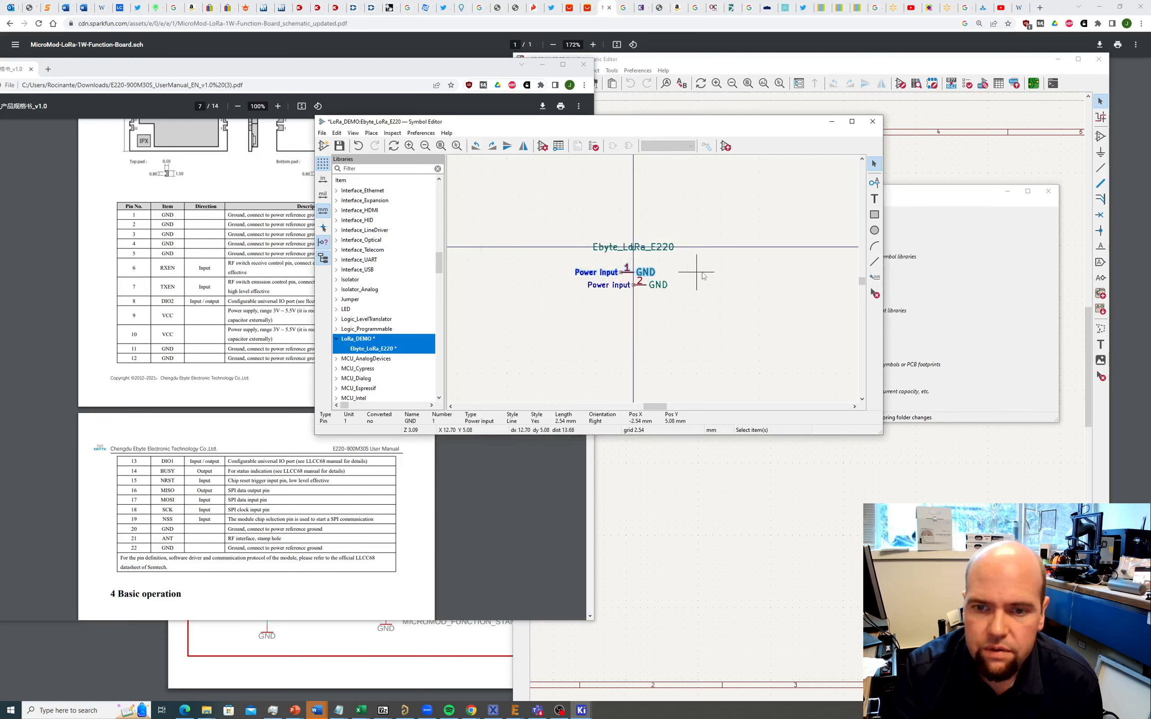
# Step: Make pin 2 invisible by unchecking Visible
pyautogui.doubleClick(643, 287)
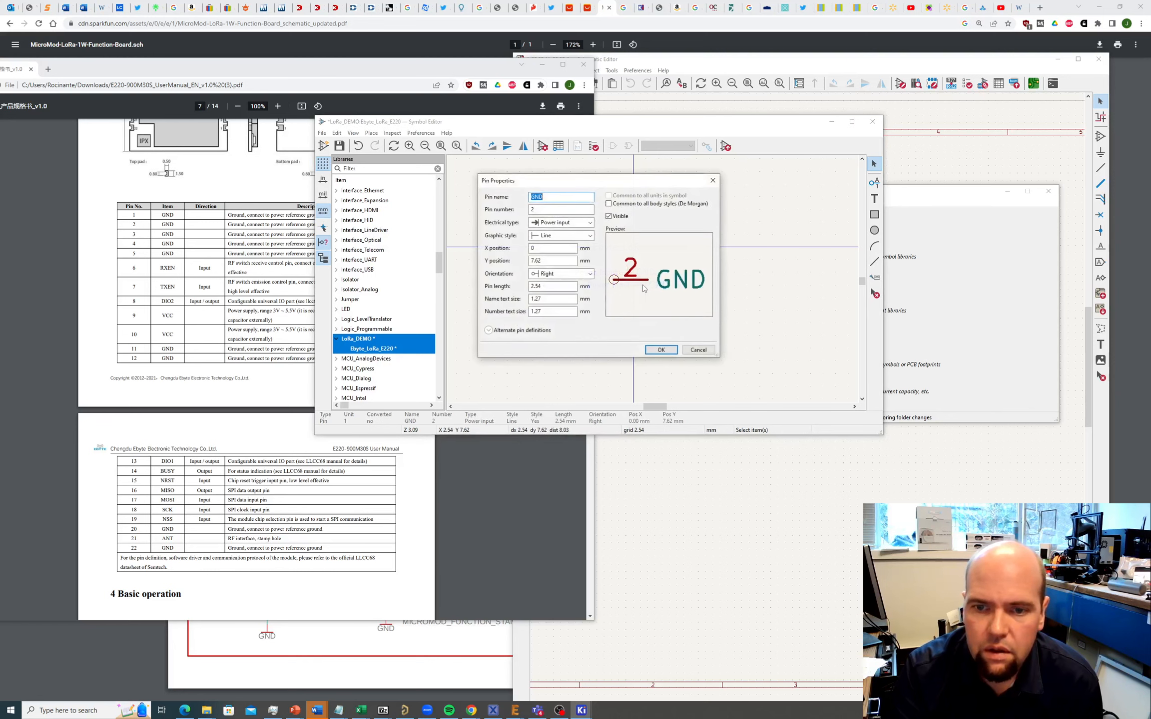
pyautogui.click(609, 217)
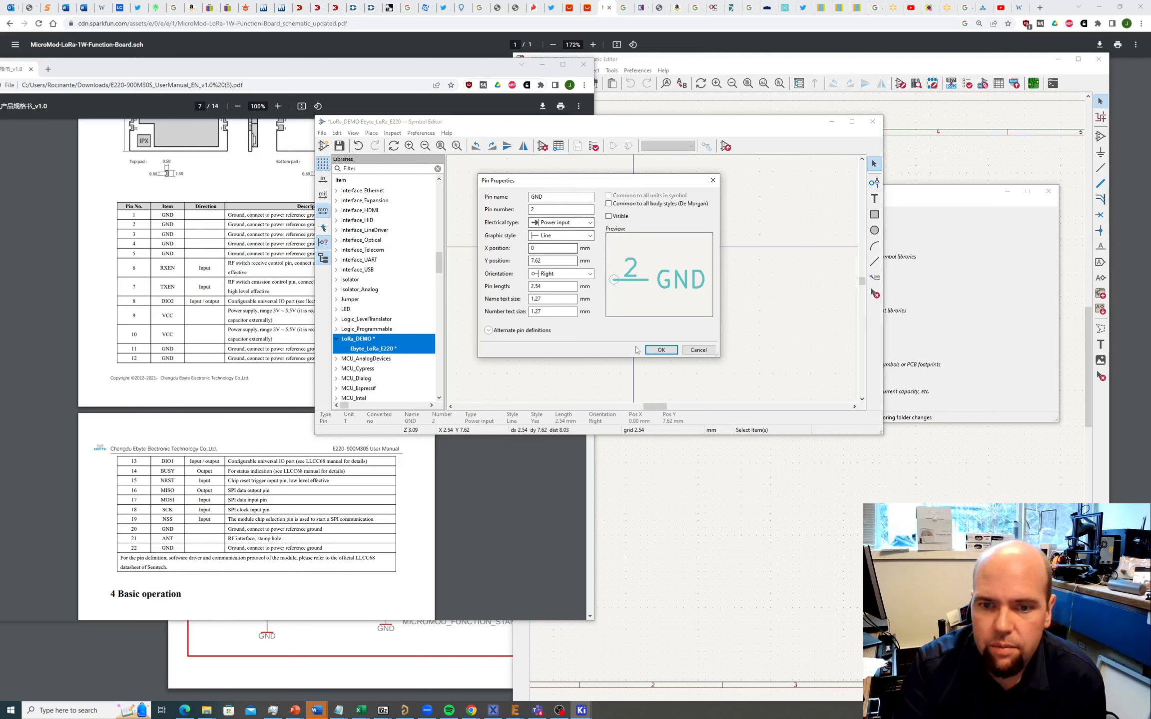
pyautogui.click(661, 350)
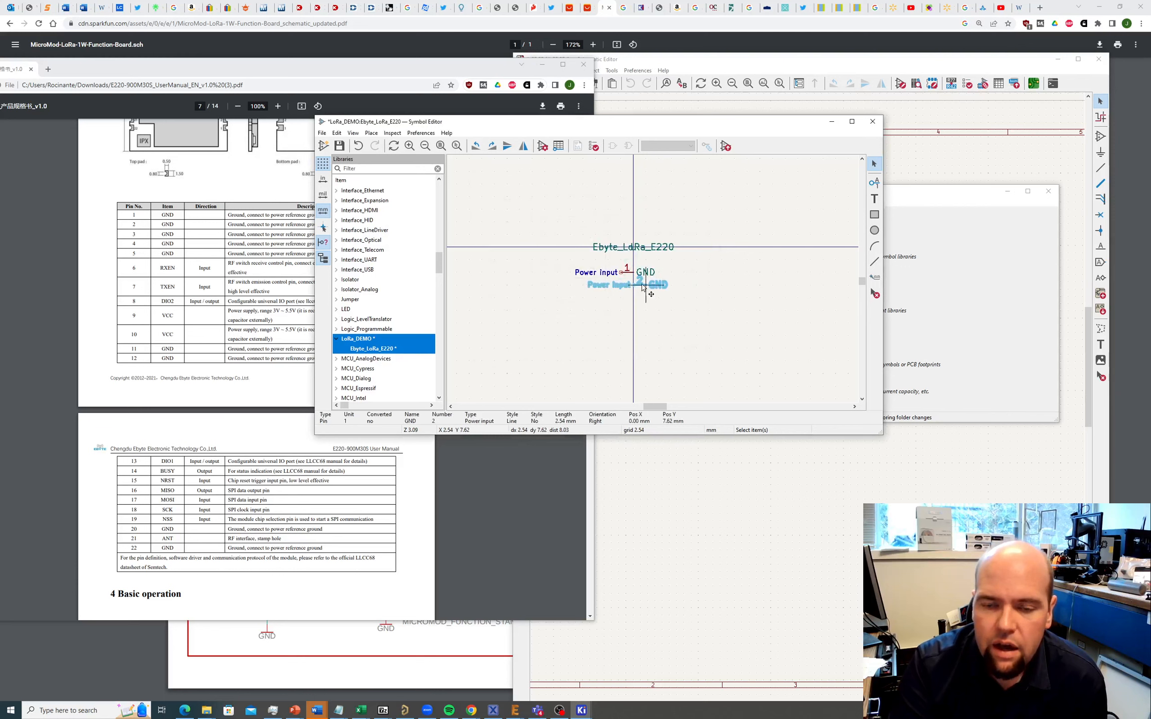
# Step: Duplicate the hidden GND pin into three more rows below pin 2
pyautogui.rightClick(642, 288)
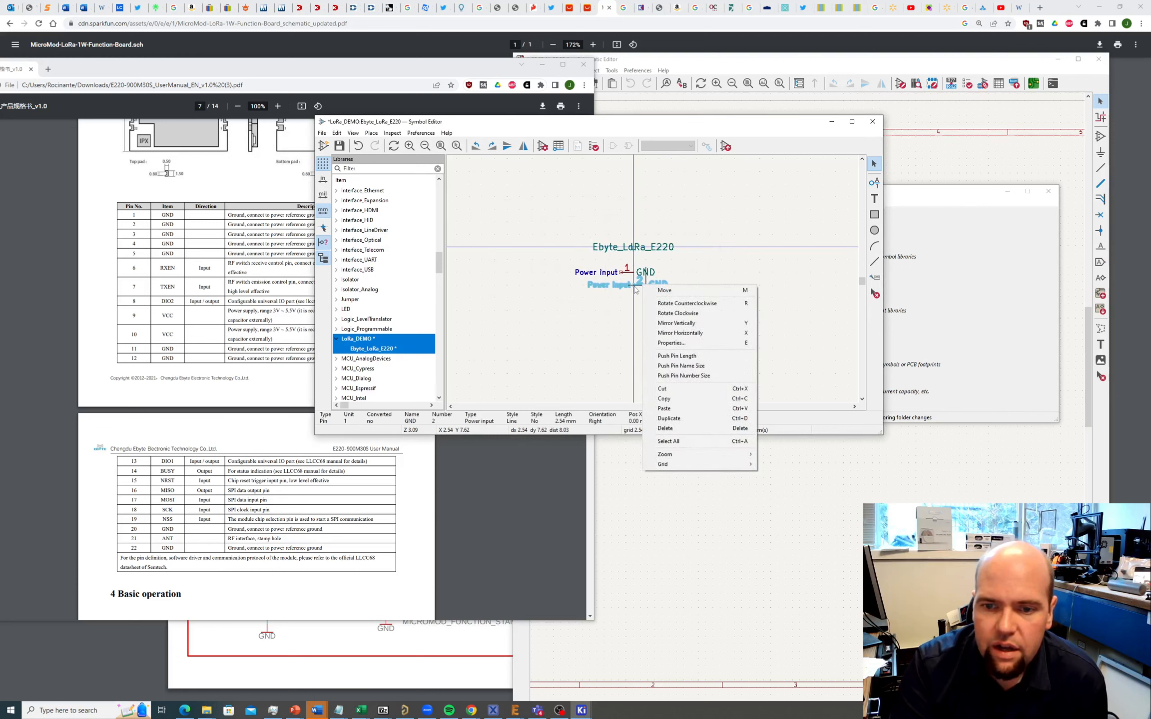
pyautogui.press('m')
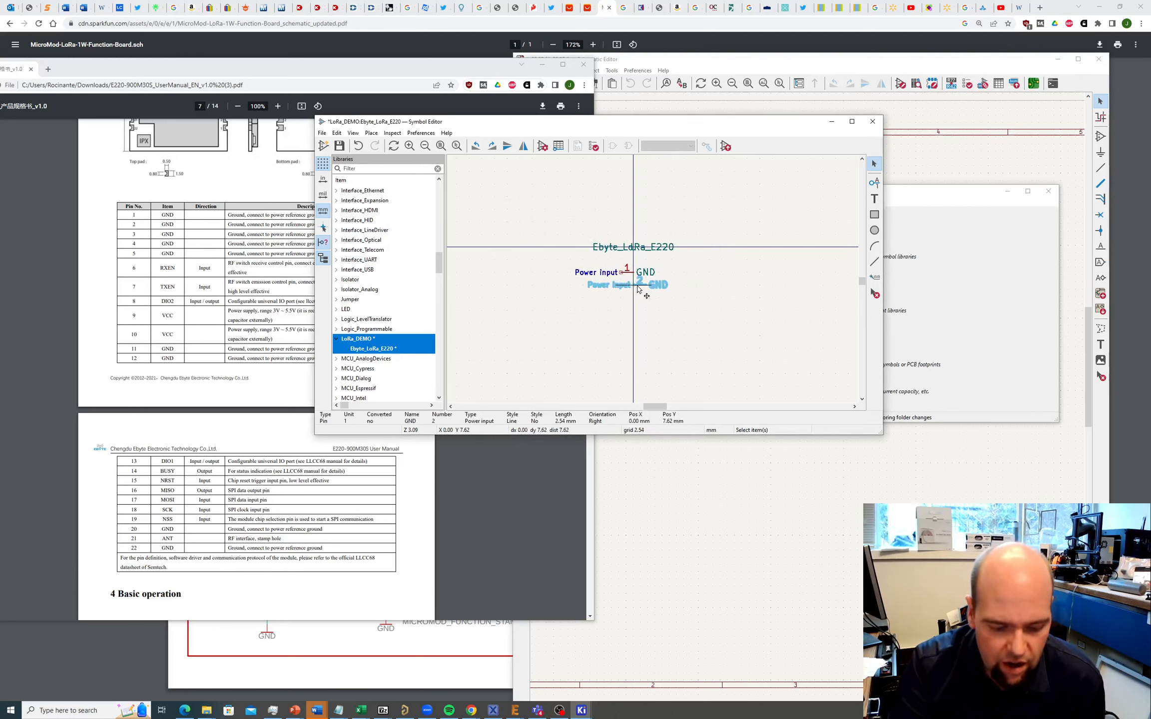
pyautogui.moveTo(639, 286); pyautogui.dragTo(632, 303)
pyautogui.click(632, 302)
pyautogui.hotkey('ctrl', 'd')
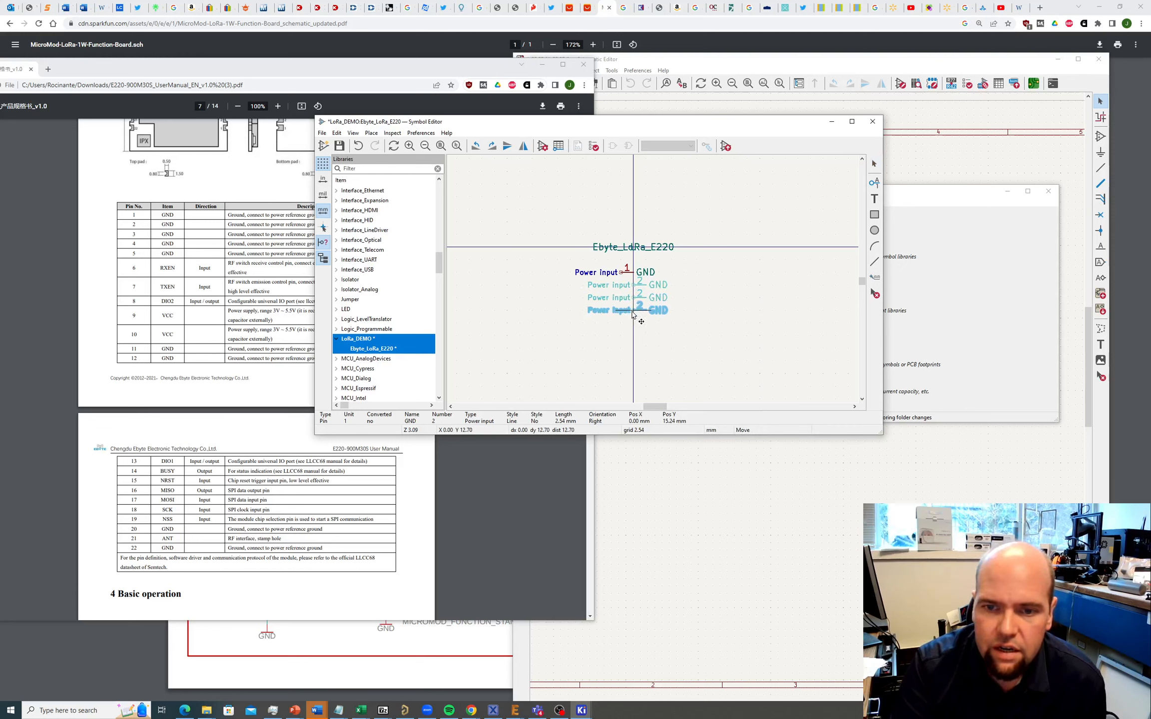
pyautogui.click(632, 315)
pyautogui.hotkey('ctrl', 'd')
pyautogui.click(632, 327)
pyautogui.hotkey('ctrl', 'd')
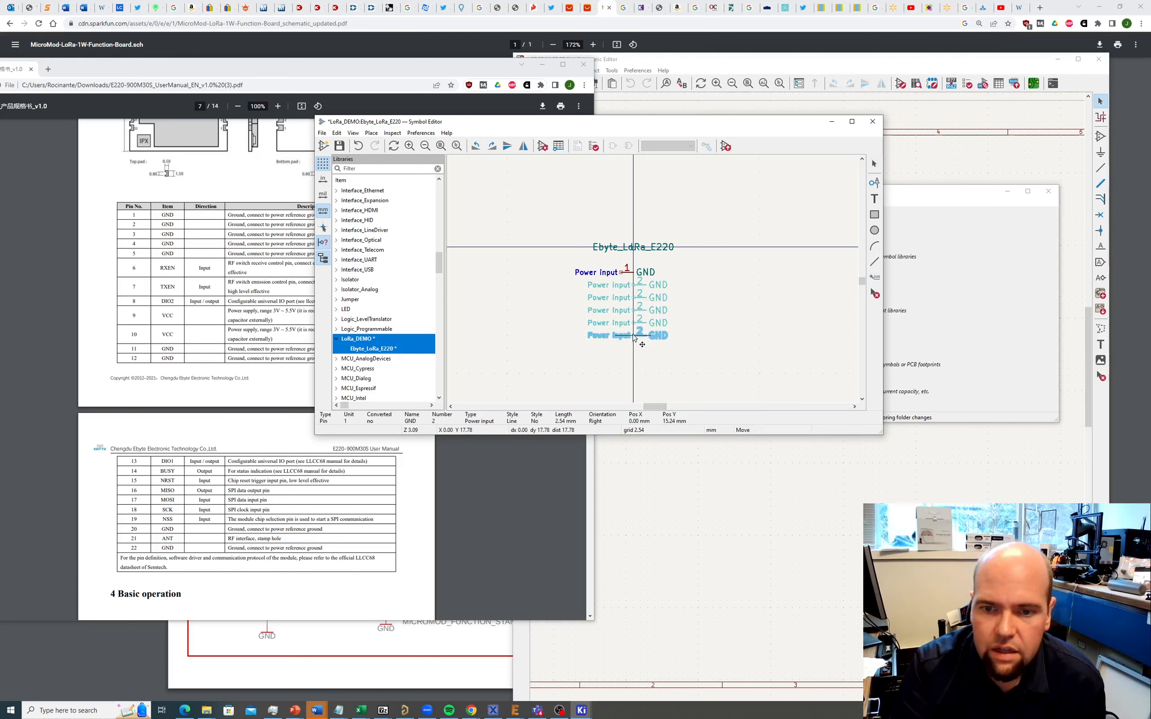
pyautogui.press('Escape')
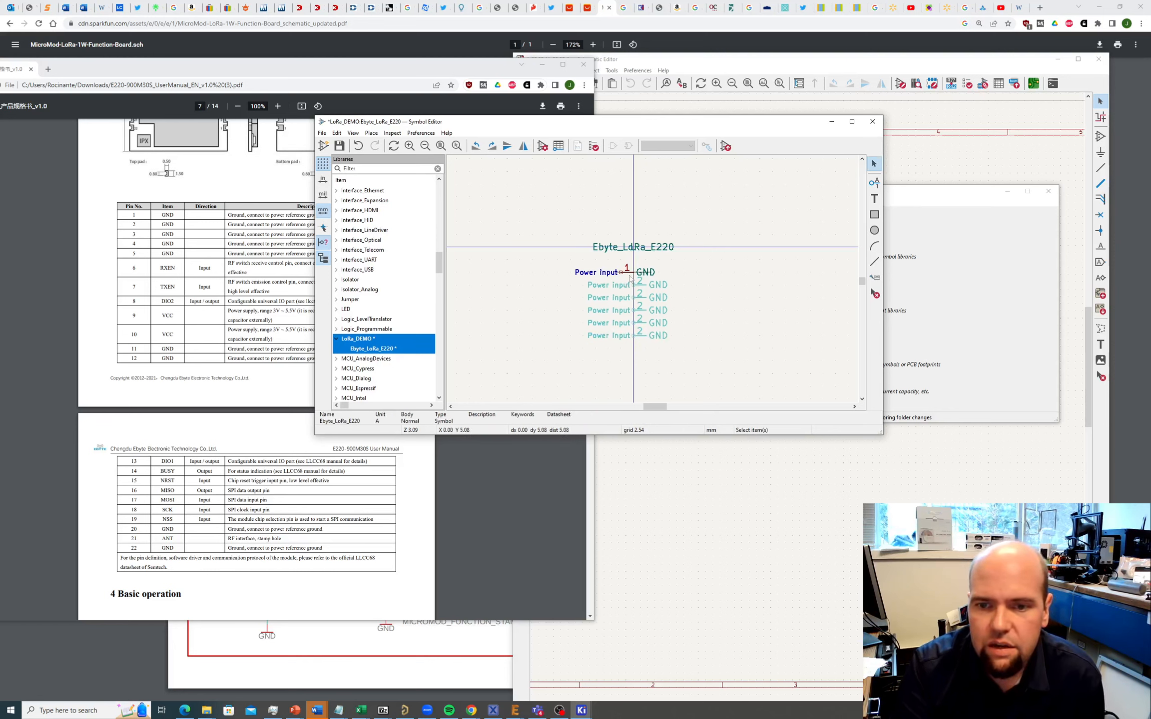
# Step: Renumber the three copied GND pins to 3, 4 and 5
pyautogui.doubleClick(642, 302)
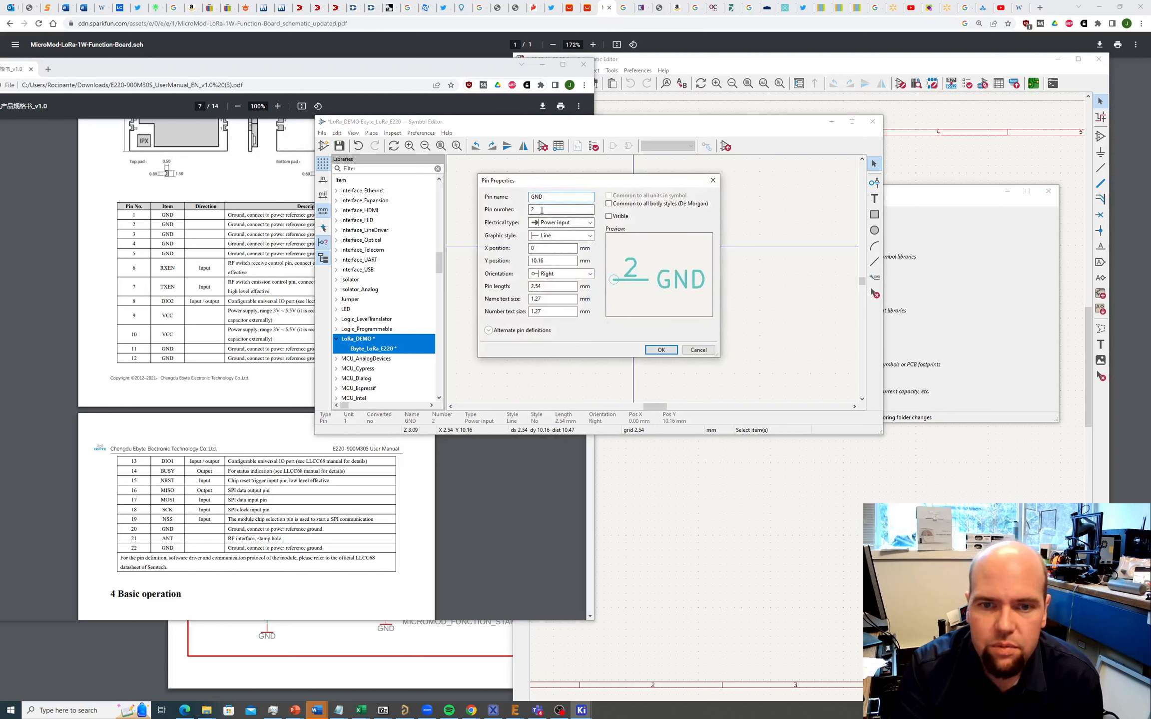
pyautogui.doubleClick(541, 211)
pyautogui.write('3')
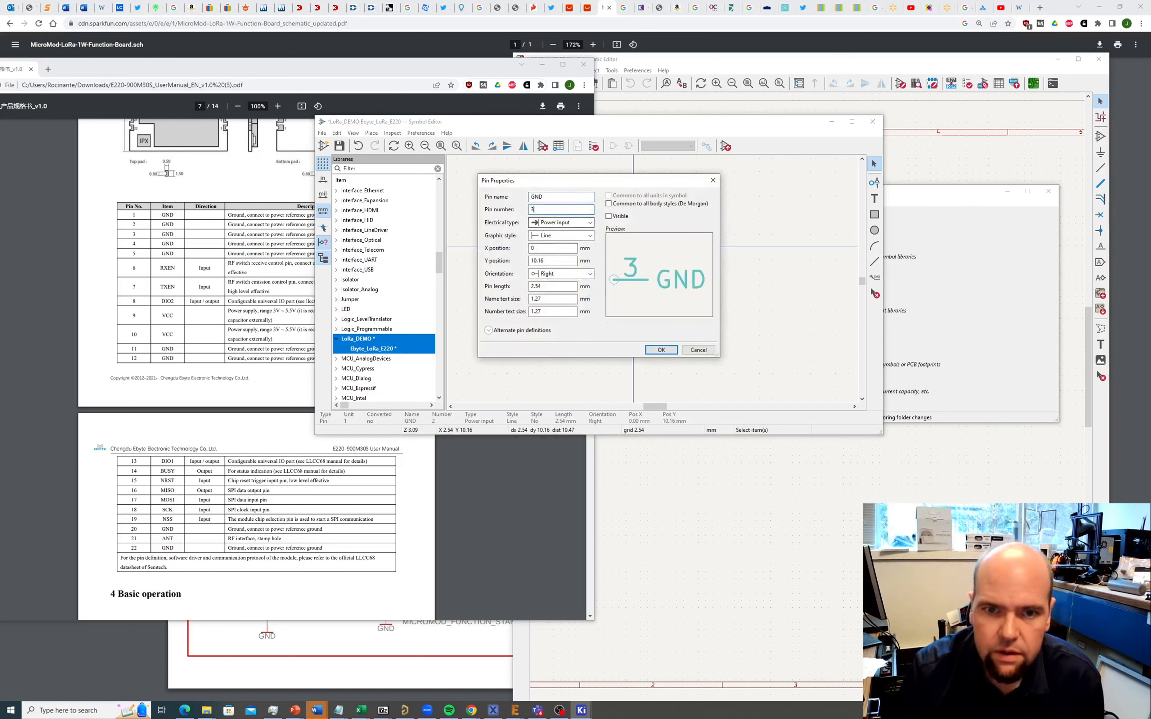
pyautogui.click(660, 349)
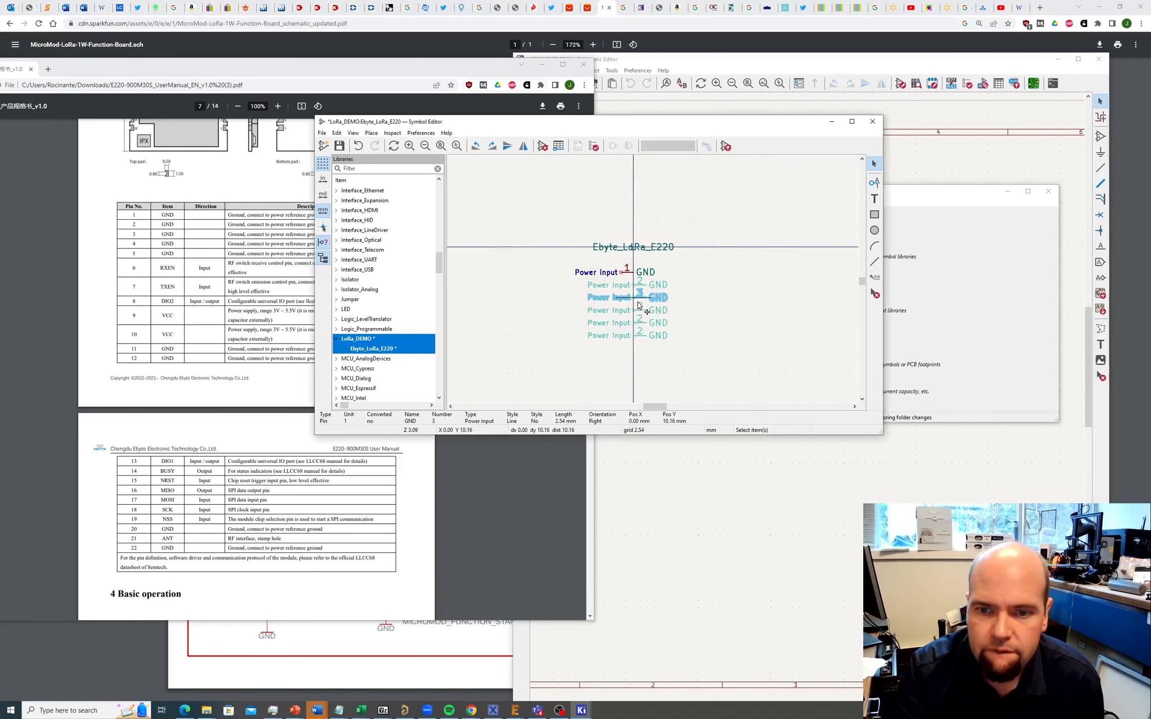
pyautogui.doubleClick(641, 311)
pyautogui.doubleClick(545, 209)
pyautogui.write('4')
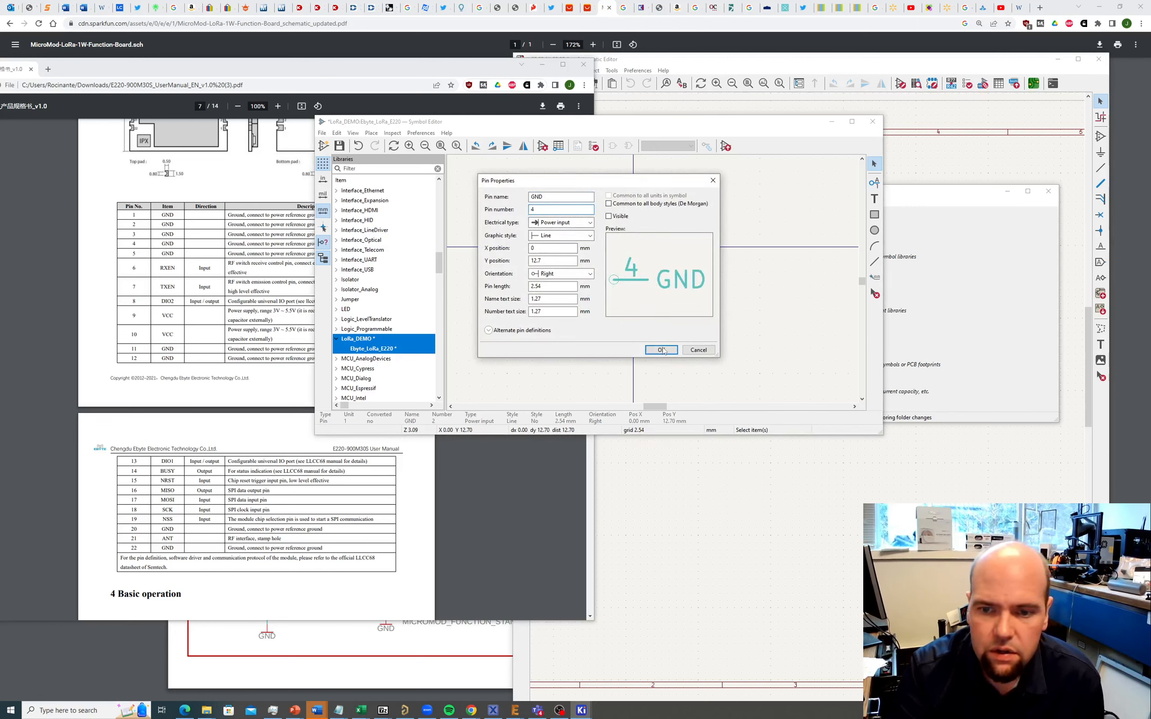
pyautogui.click(661, 350)
pyautogui.doubleClick(642, 324)
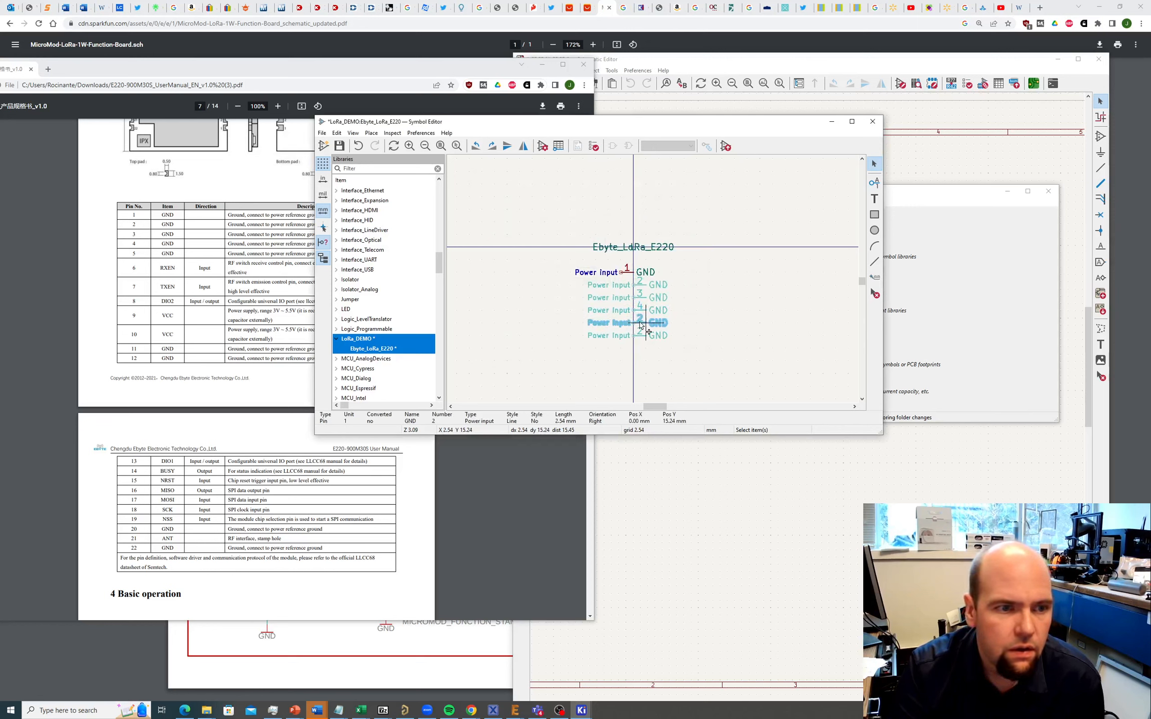
pyautogui.doubleClick(540, 210)
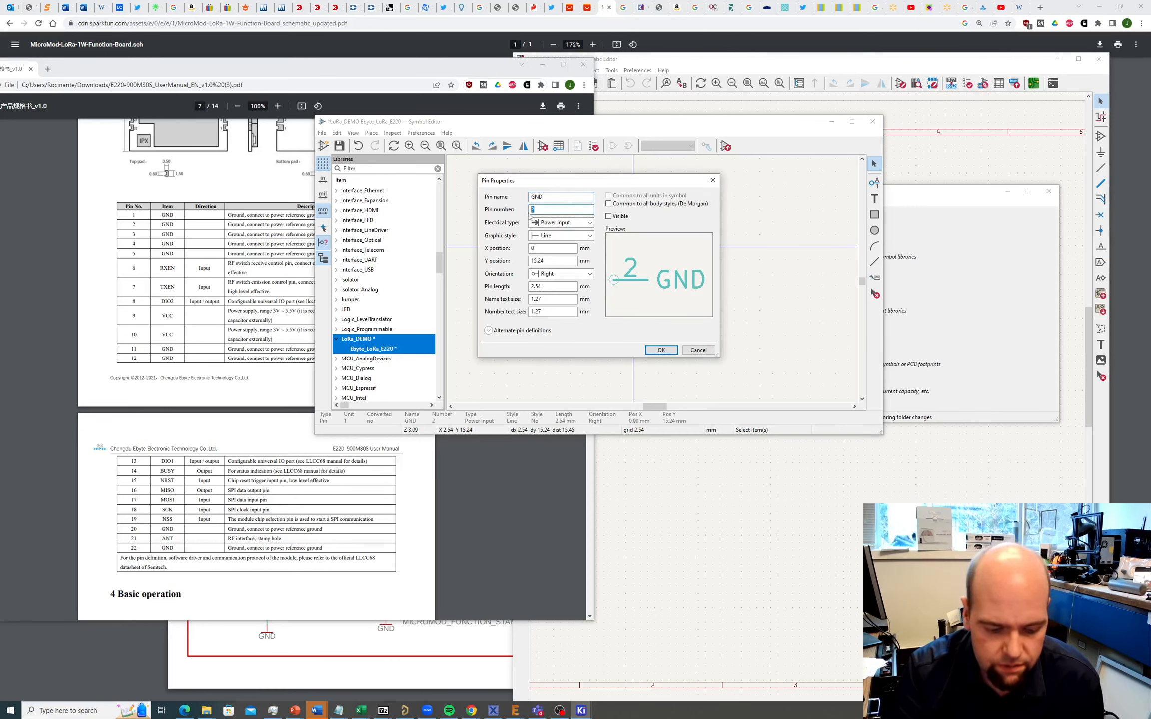
pyautogui.write('5')
pyautogui.click(656, 350)
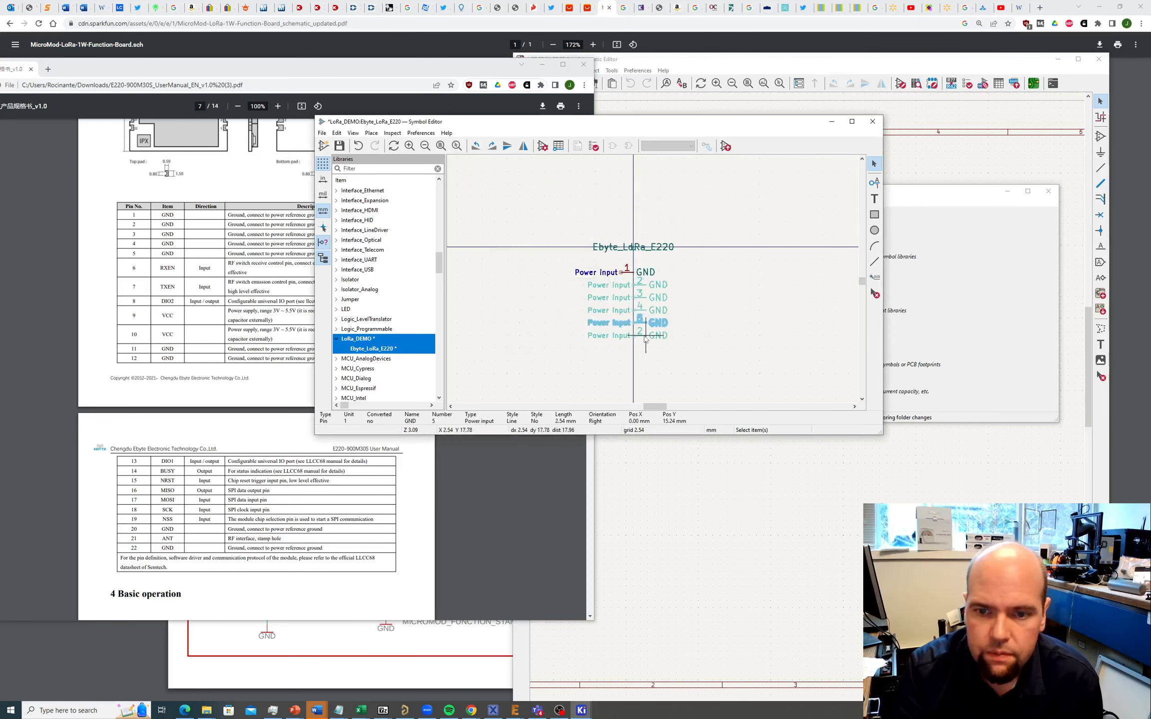
# Step: Renumber the next GND pin to 11 and place further copies below it
pyautogui.doubleClick(645, 336)
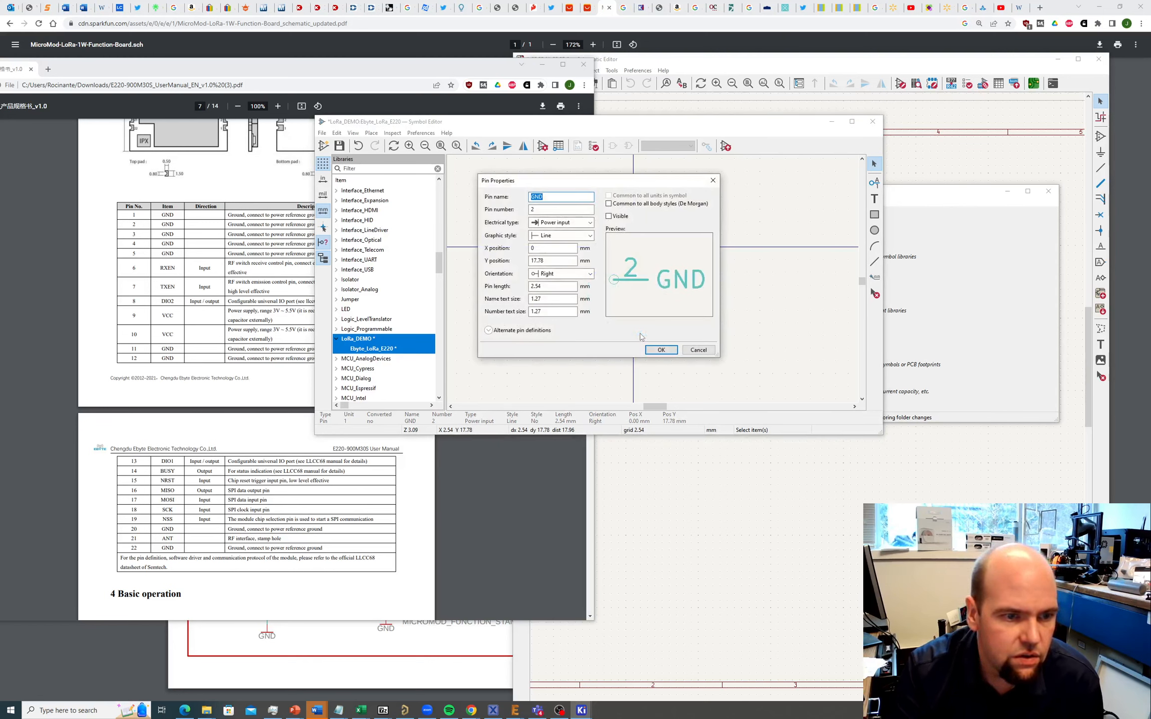
pyautogui.press('Tab')
pyautogui.write('11')
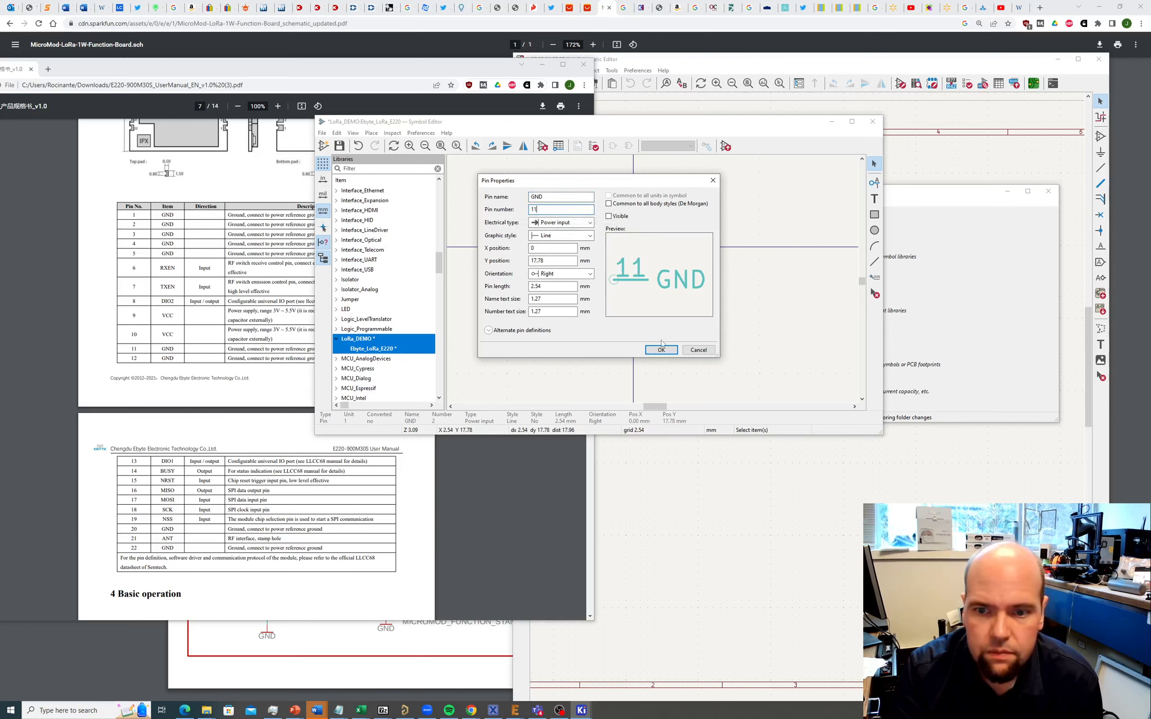
pyautogui.press('Return')
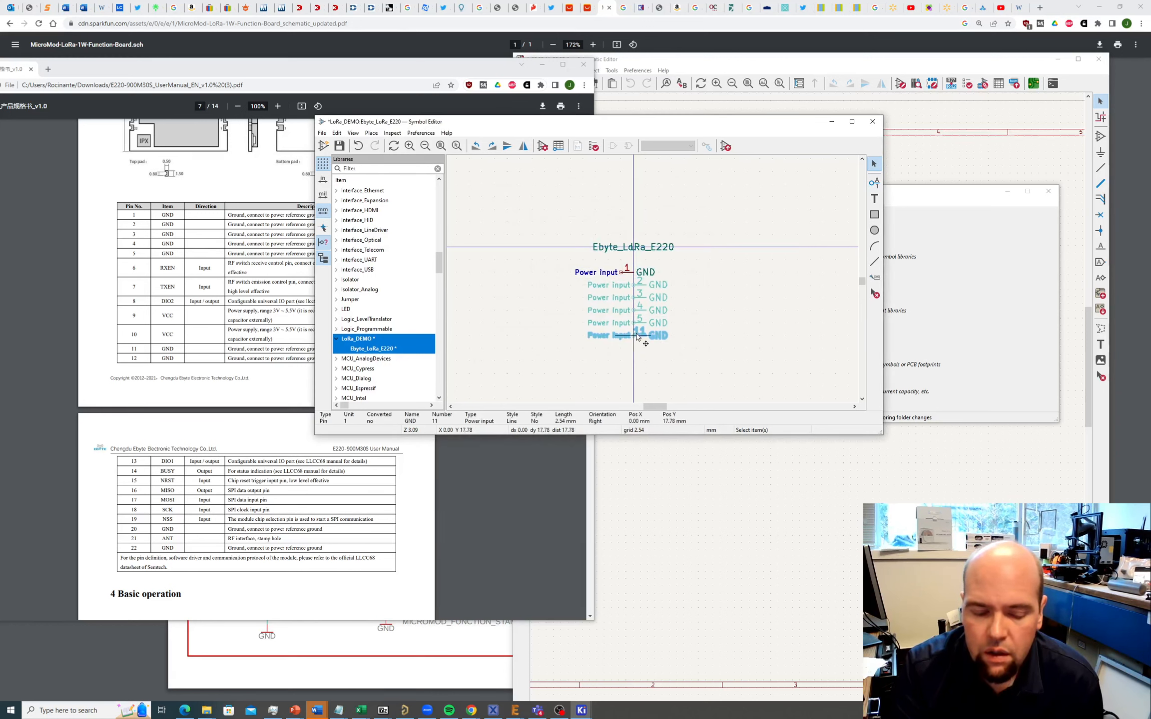
pyautogui.click(637, 337)
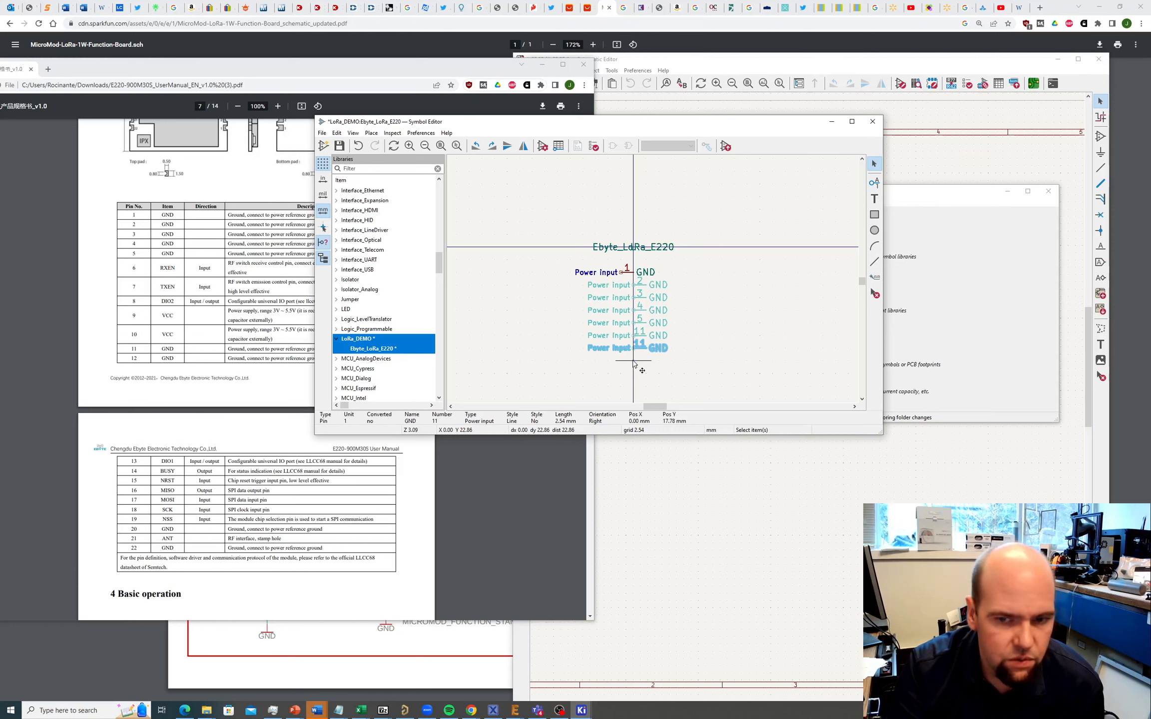
pyautogui.click(634, 363)
pyautogui.click(633, 366)
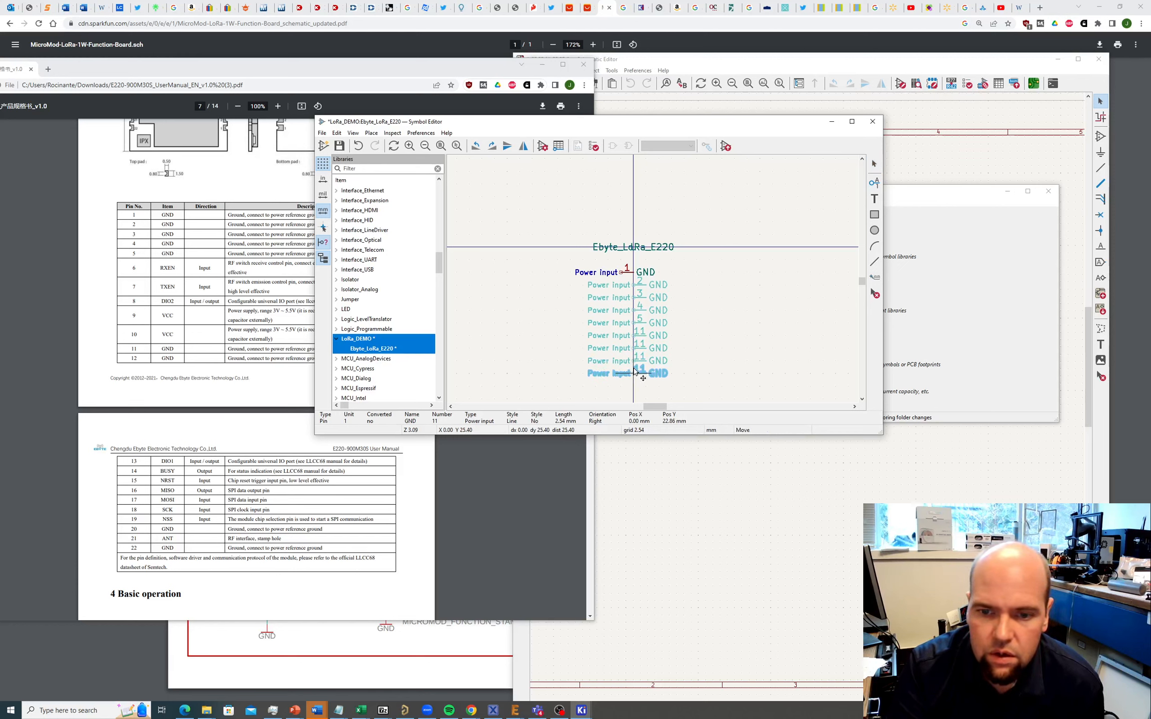
pyautogui.click(659, 372)
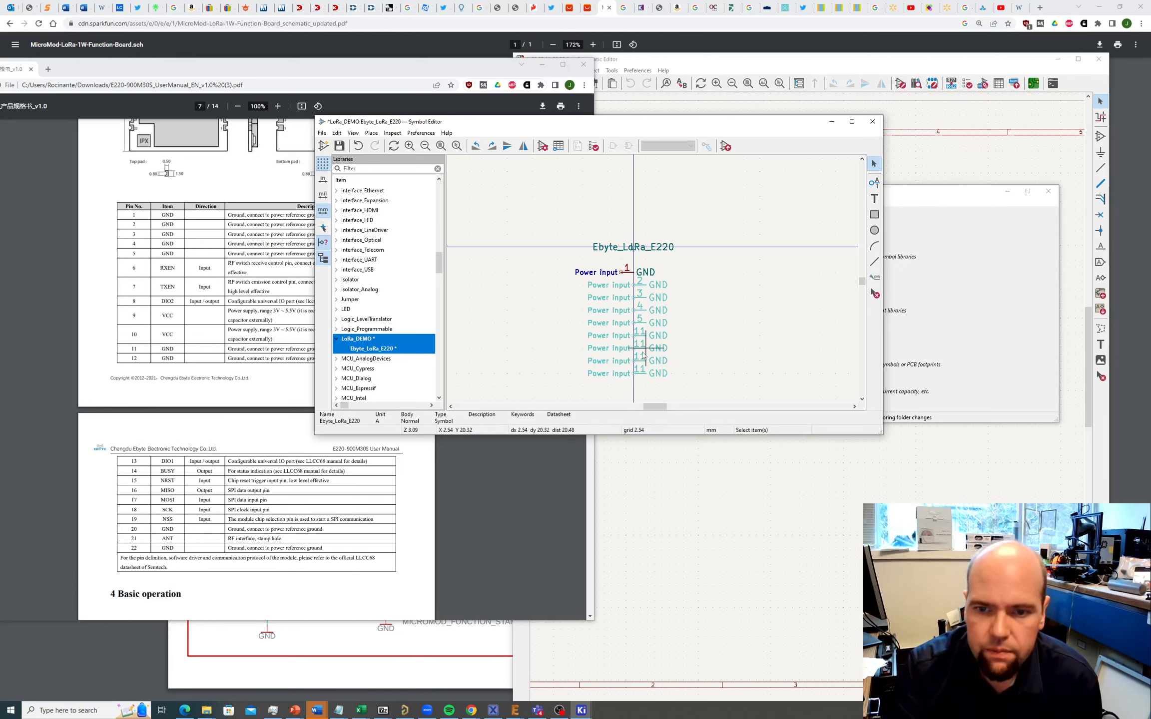
# Step: Renumber the remaining GND pin copies to 12, 20 and 22
pyautogui.doubleClick(642, 350)
pyautogui.press('Tab')
pyautogui.write('12')
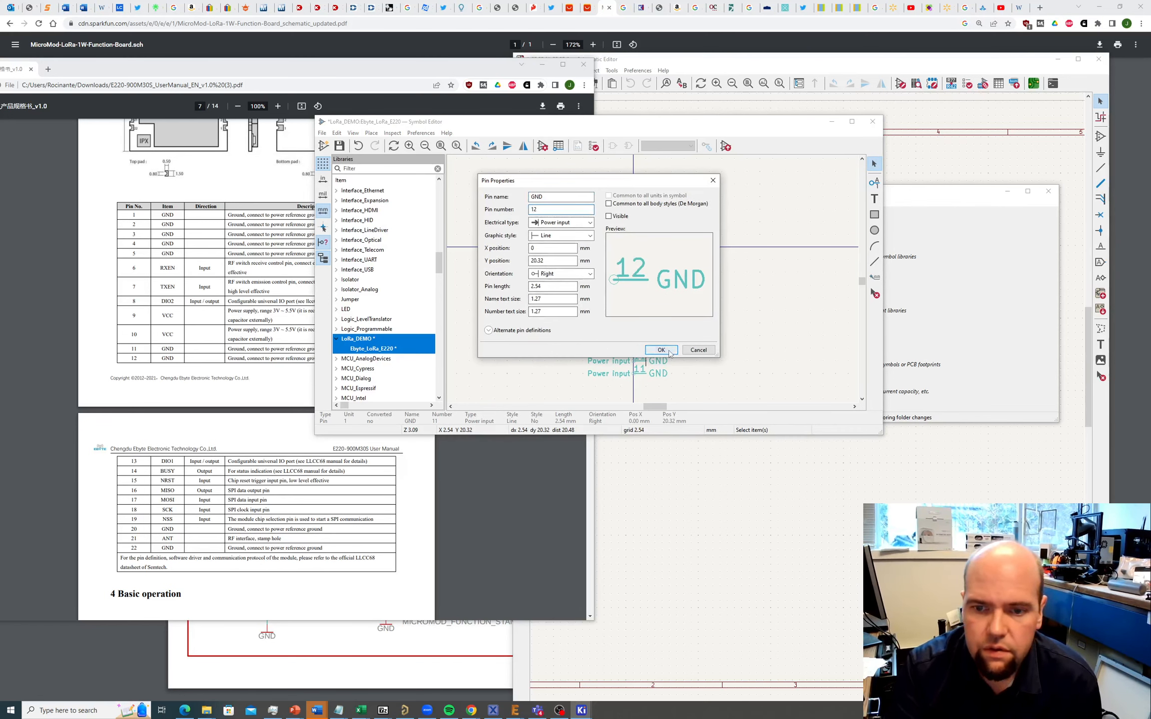
pyautogui.press('Return')
pyautogui.doubleClick(642, 361)
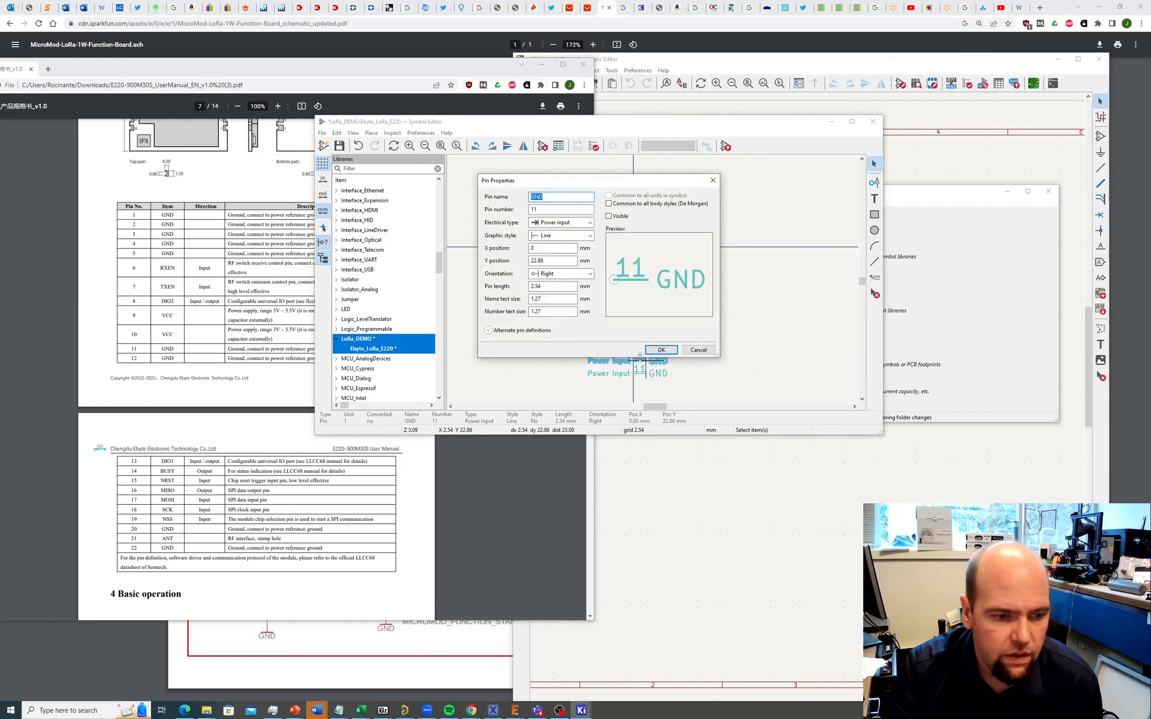
pyautogui.press('Tab')
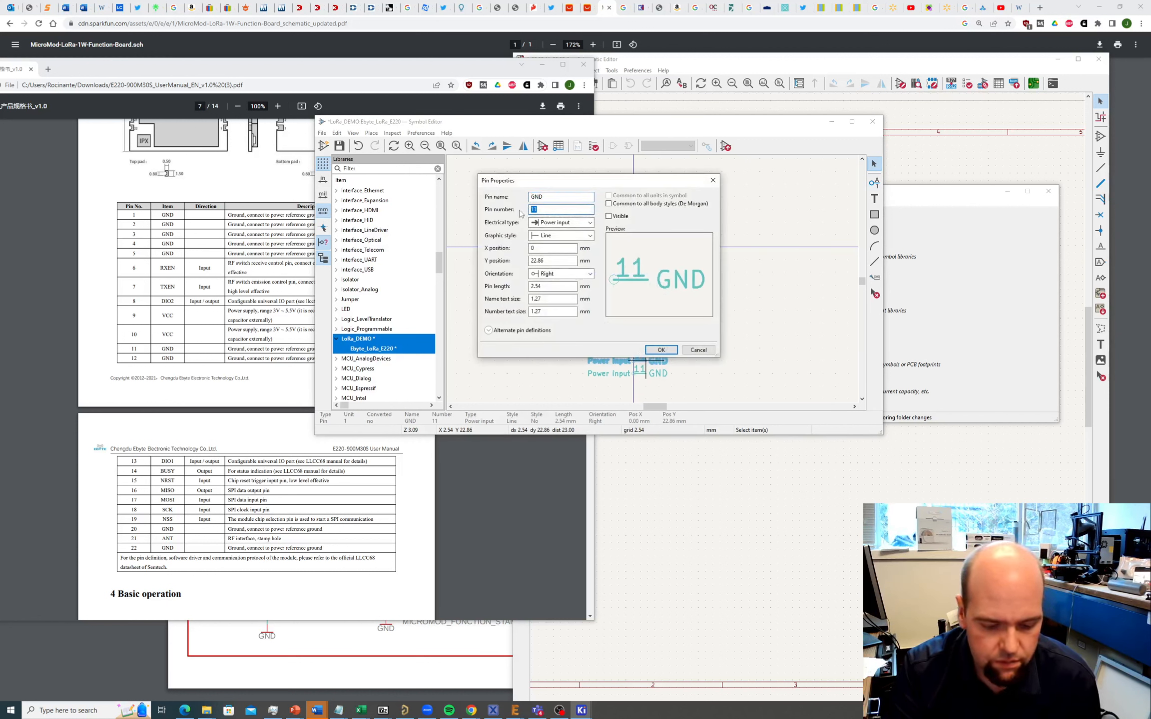
pyautogui.write('20')
pyautogui.press('Return')
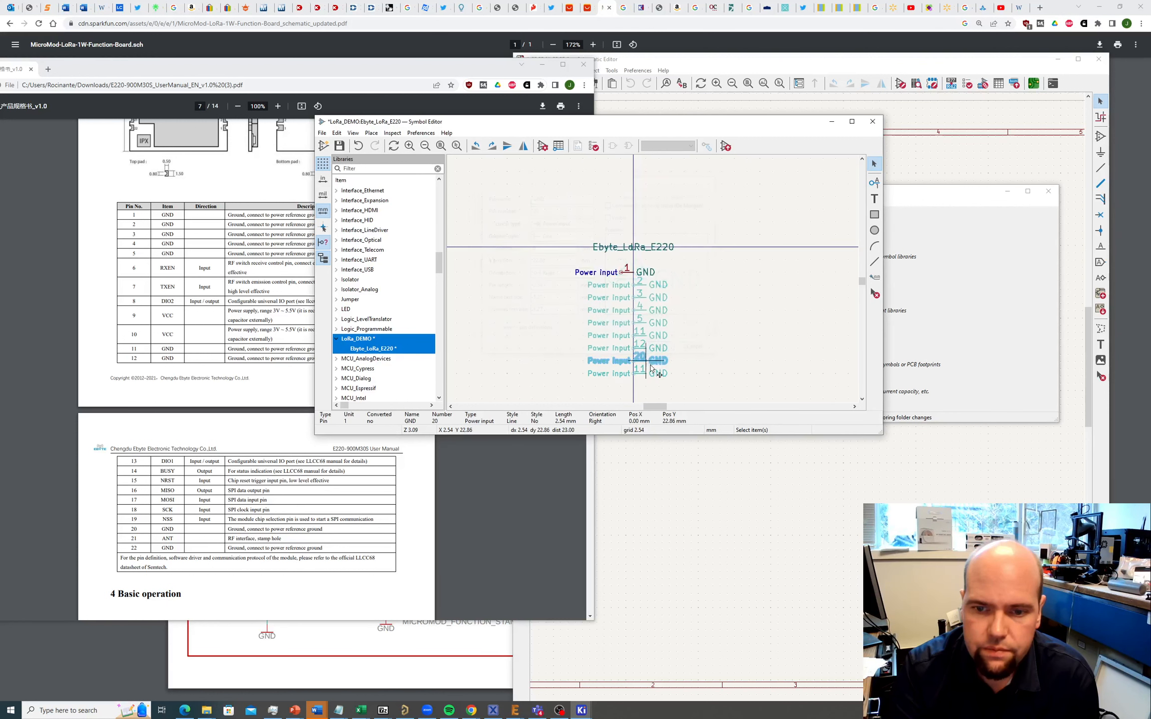
pyautogui.doubleClick(643, 374)
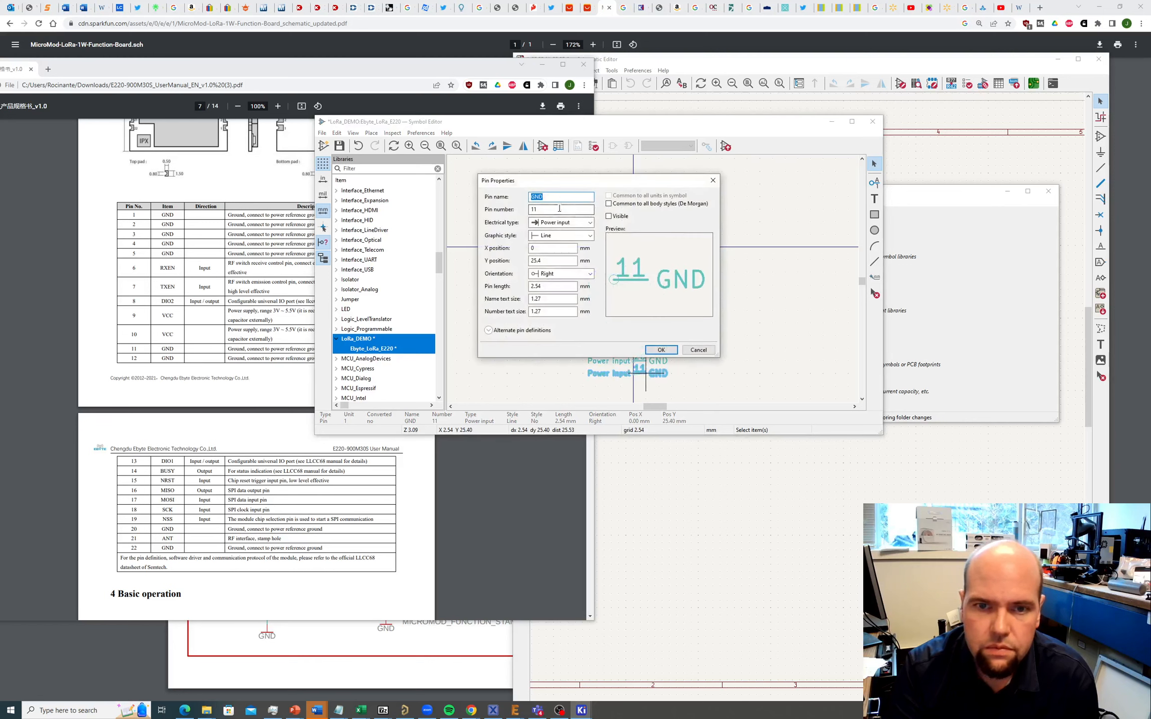
pyautogui.press('Tab')
pyautogui.write('22')
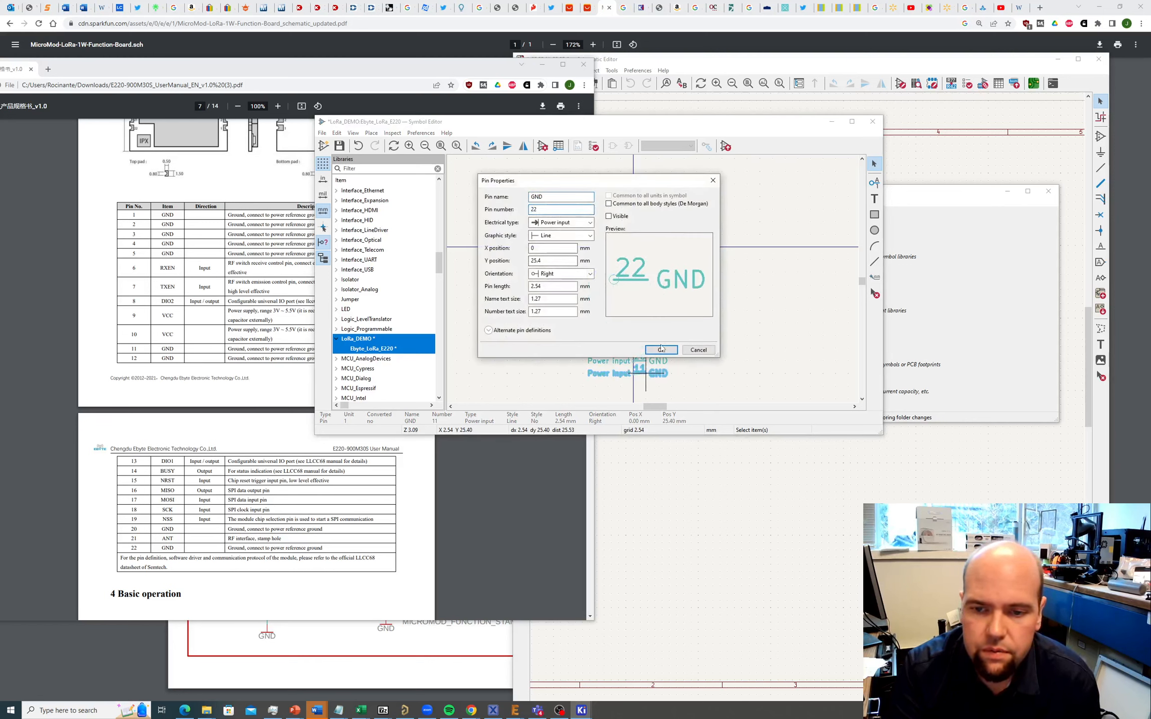
pyautogui.click(661, 350)
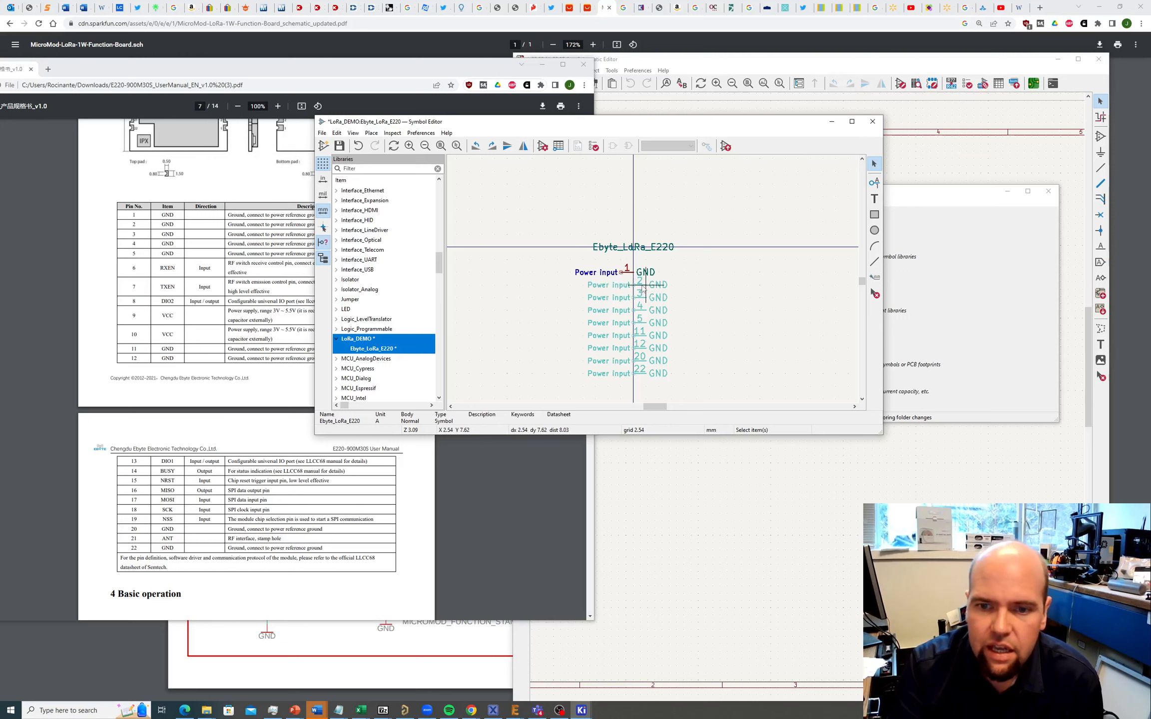
# Step: Stack GND pins 2, 3, 4 and 5 onto pin 1's position
pyautogui.click(641, 289)
pyautogui.click(641, 288)
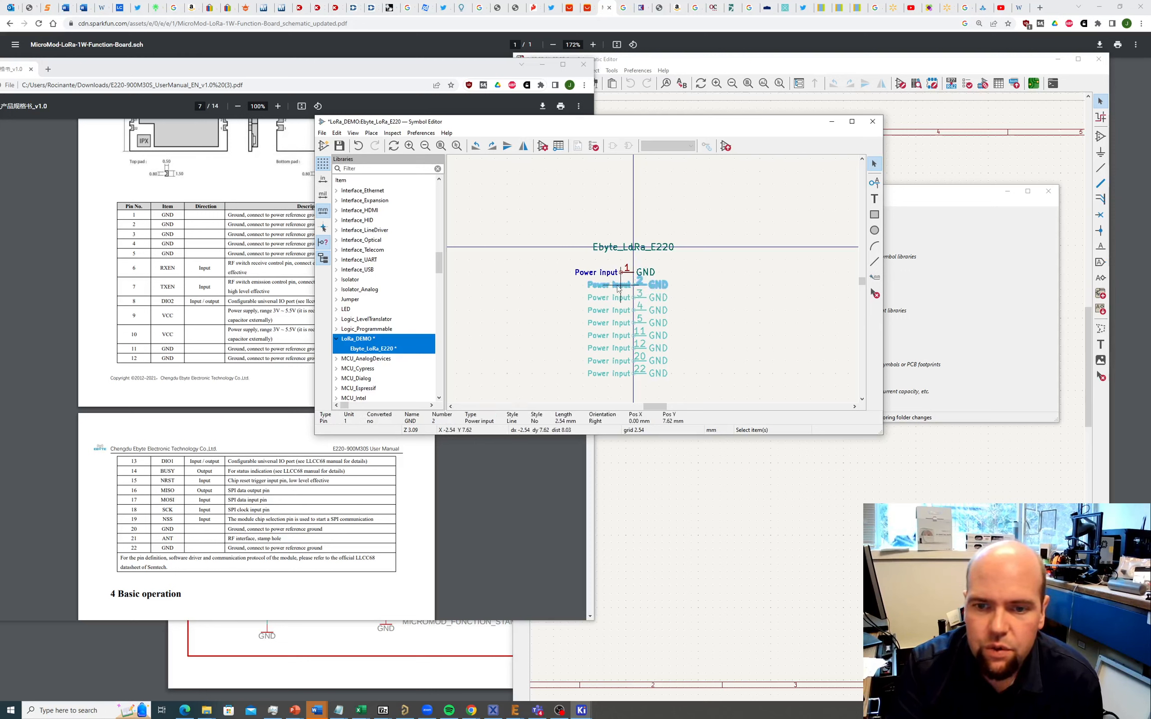
pyautogui.click(610, 284)
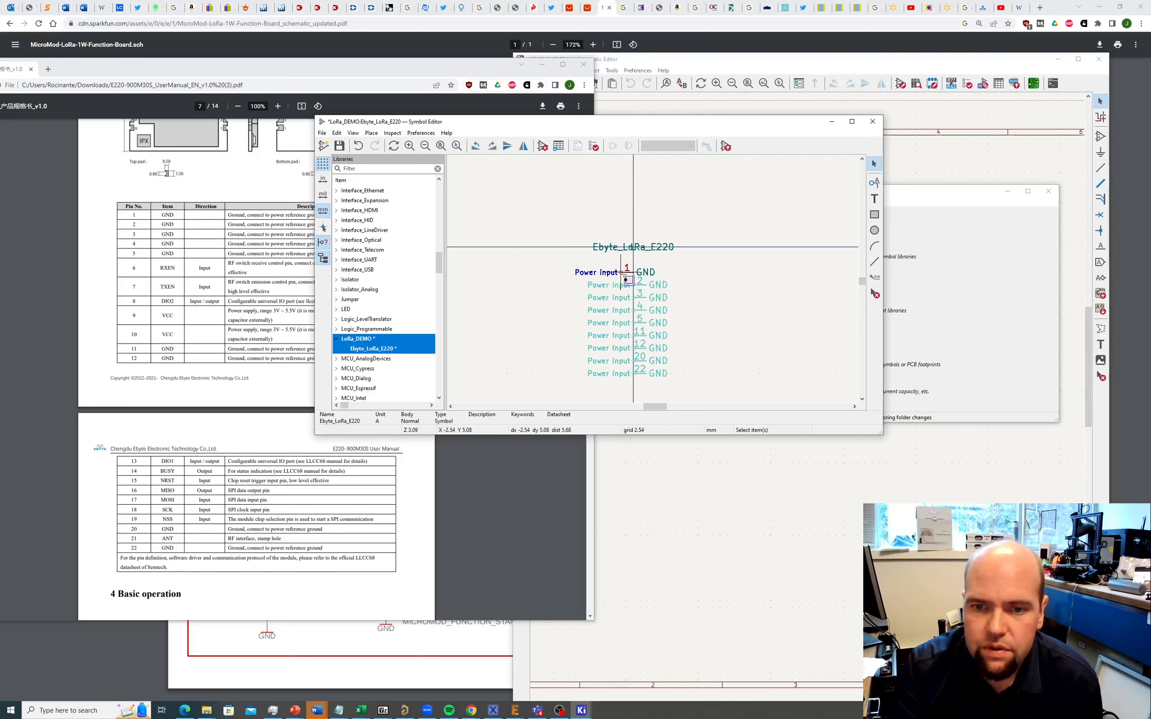
pyautogui.click(651, 287)
pyautogui.press('m')
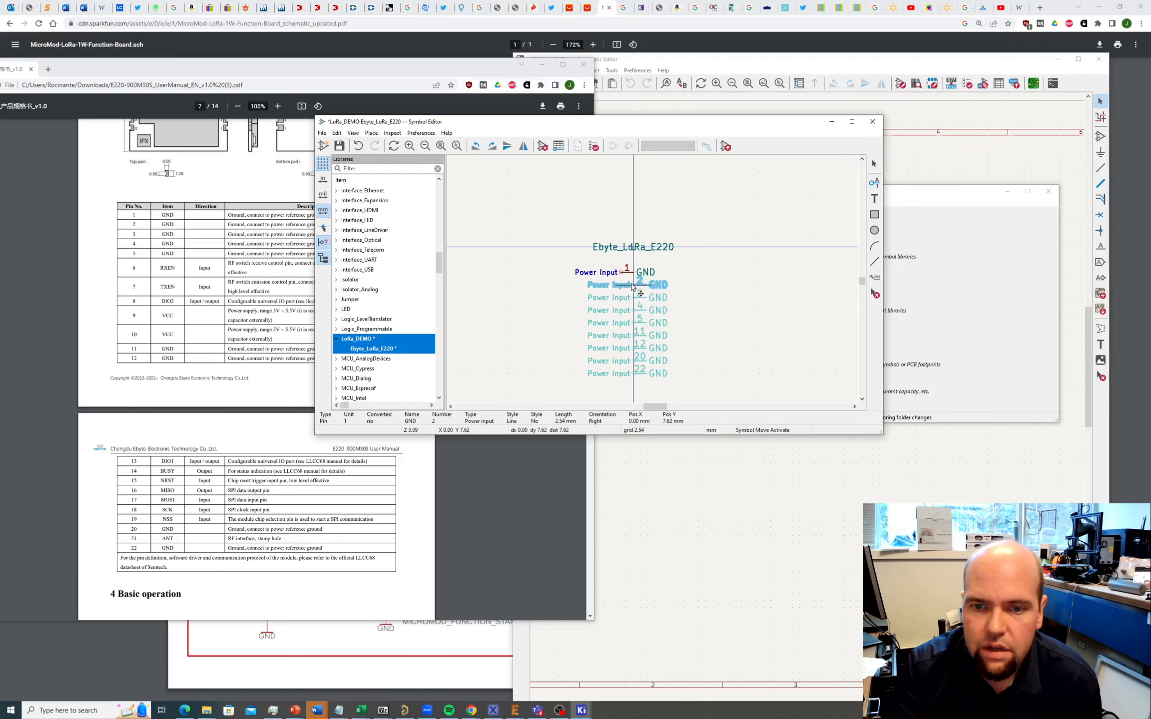
pyautogui.click(623, 276)
pyautogui.click(632, 298)
pyautogui.press('m')
pyautogui.click(634, 275)
pyautogui.click(635, 312)
pyautogui.press('m')
pyautogui.click(633, 275)
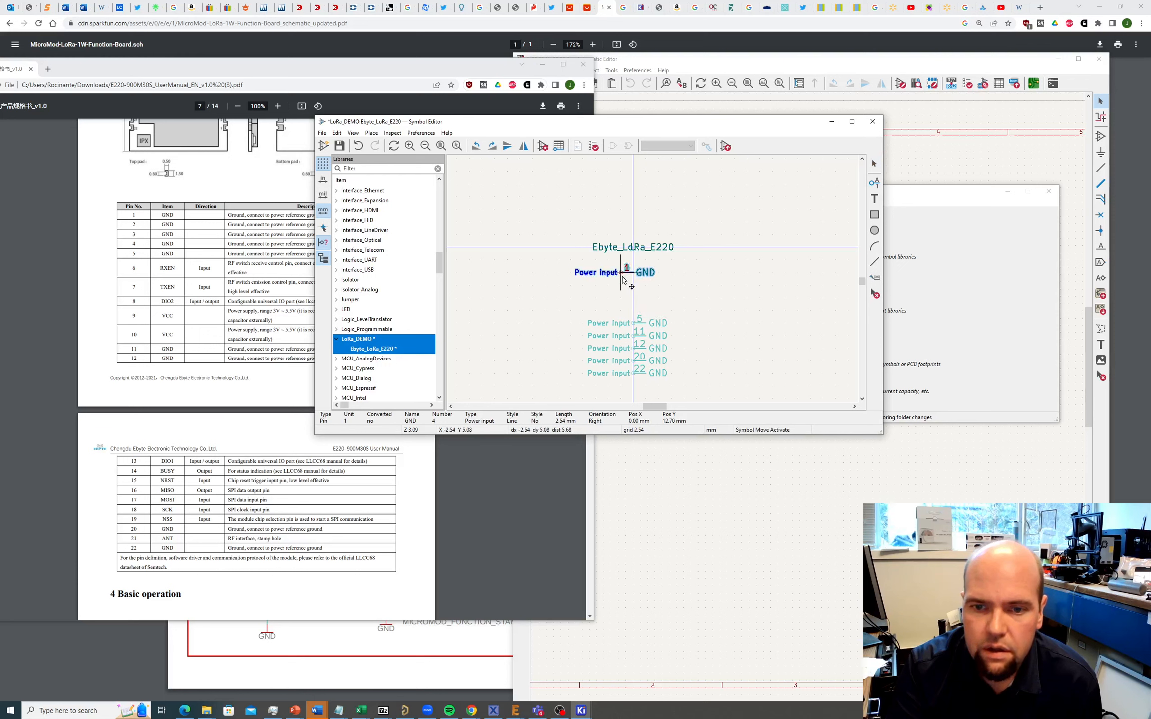
pyautogui.click(635, 324)
pyautogui.press('m')
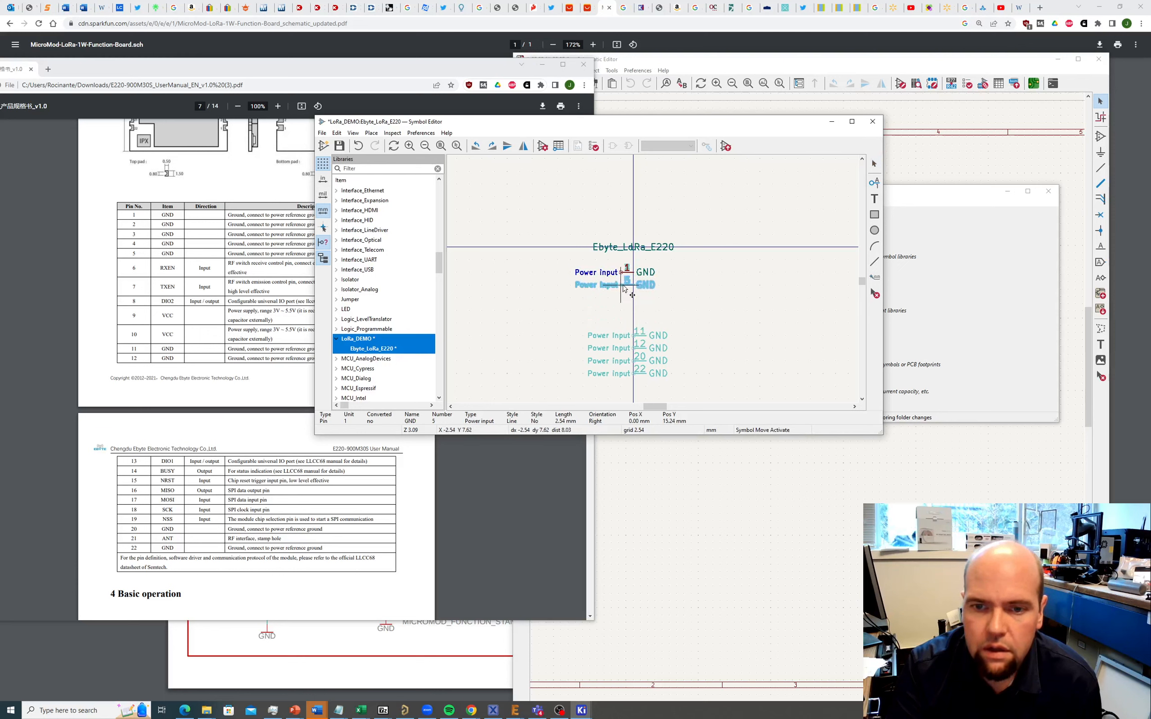
pyautogui.click(633, 275)
# Step: Stack GND pins 11, 12, 20 and 22 onto pin 1, using the clarify menu for overlaps
pyautogui.click(635, 338)
pyautogui.press('m')
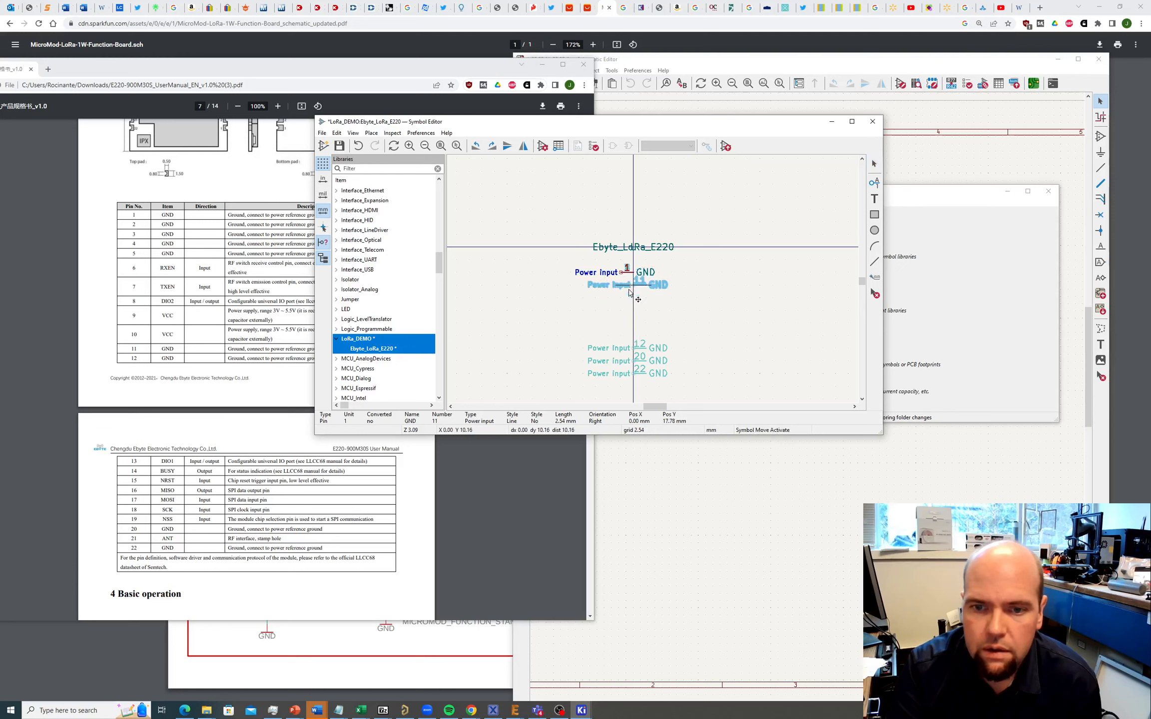
pyautogui.click(634, 275)
pyautogui.click(635, 353)
pyautogui.click(650, 355)
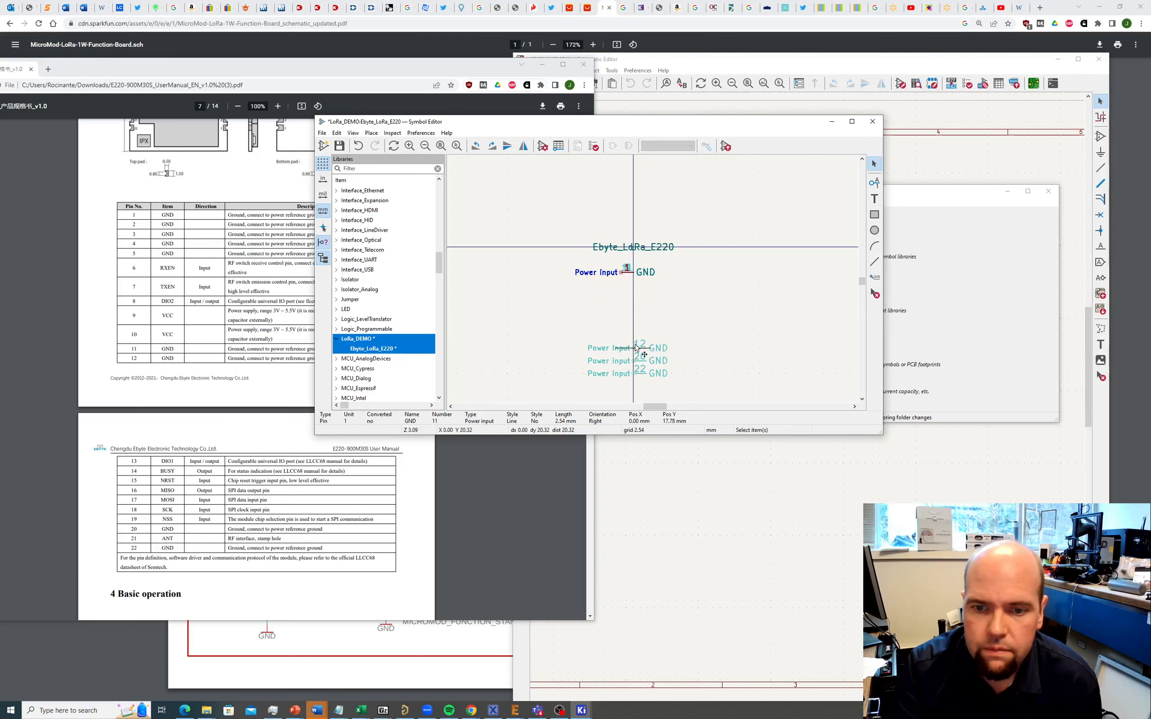
pyautogui.press('m')
pyautogui.click(634, 275)
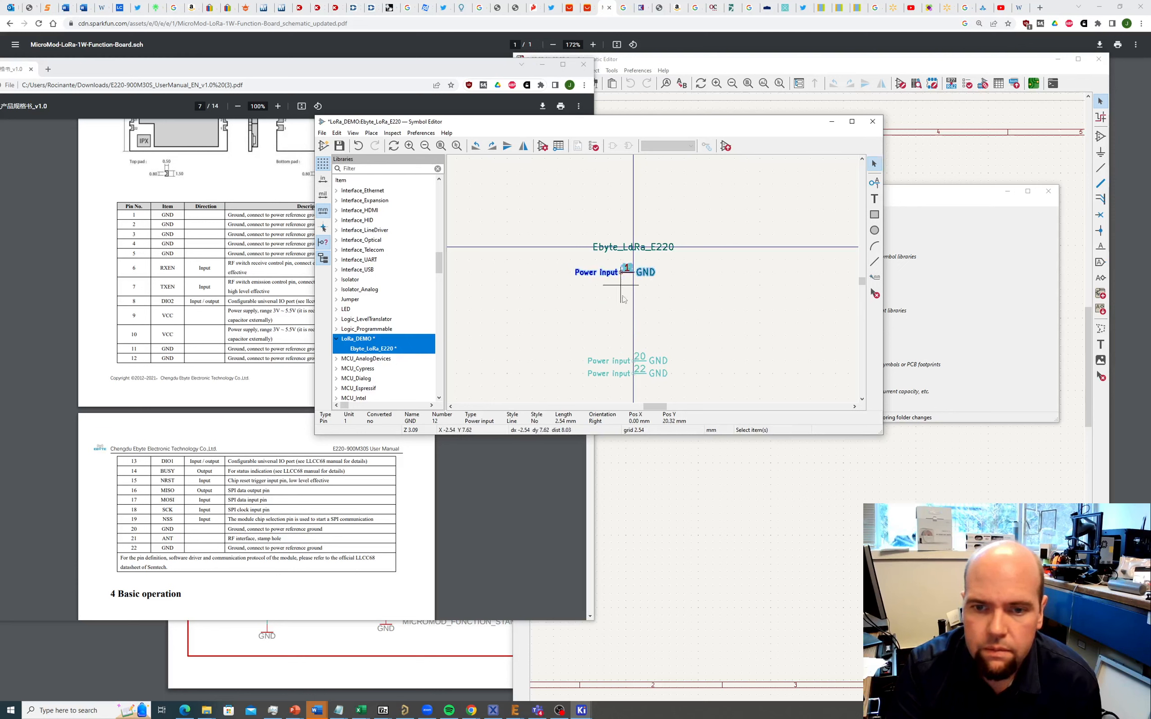
pyautogui.click(634, 365)
pyautogui.click(650, 368)
pyautogui.press('m')
pyautogui.click(622, 279)
pyautogui.click(634, 373)
pyautogui.press('m')
pyautogui.click(623, 272)
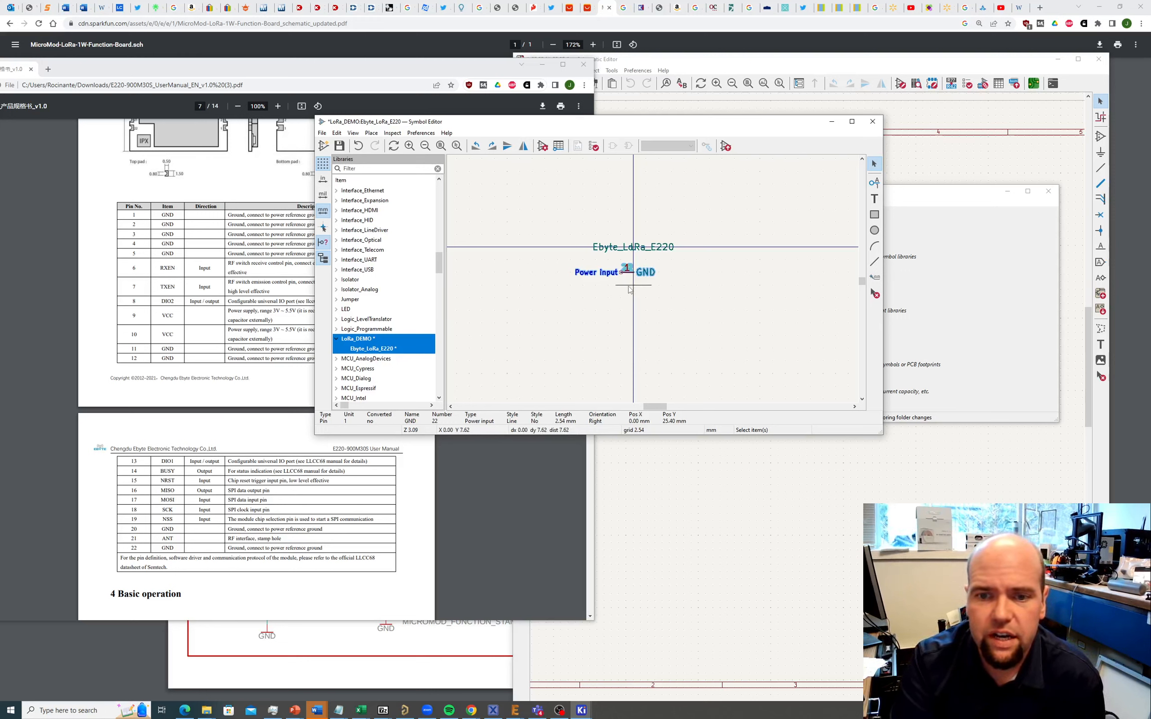
# Step: Add visible Input pin 6 RXEN below the stacked GND pin
pyautogui.click(372, 134)
pyautogui.click(376, 144)
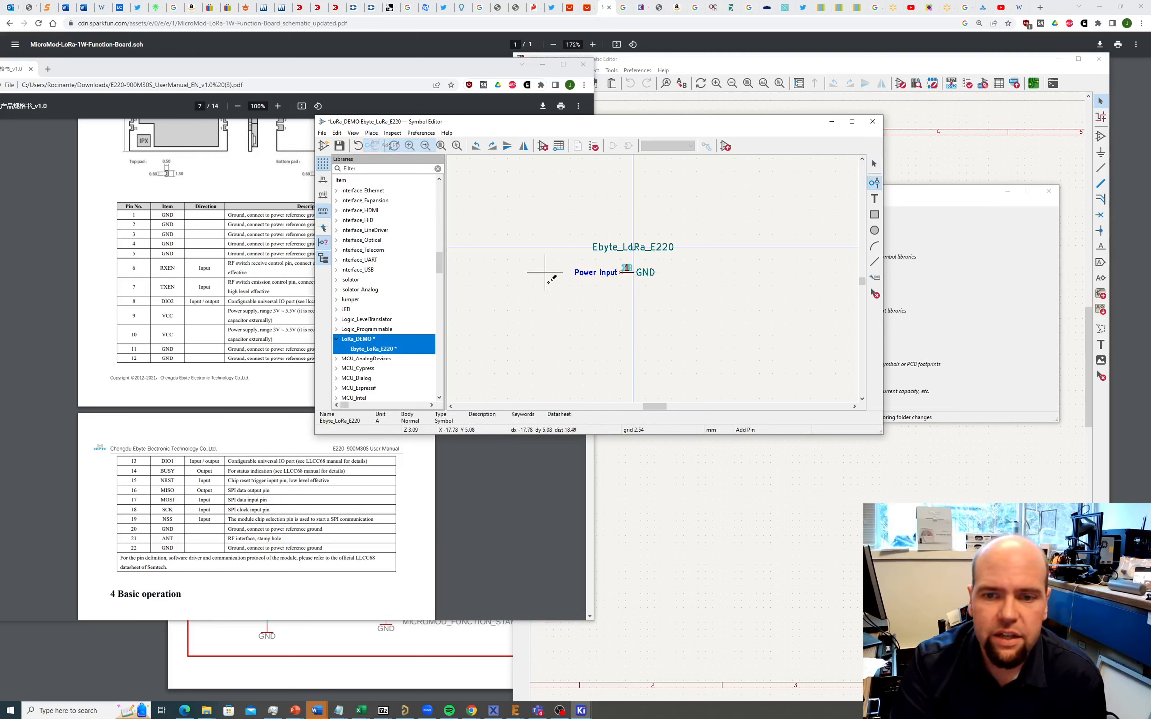
pyautogui.click(621, 285)
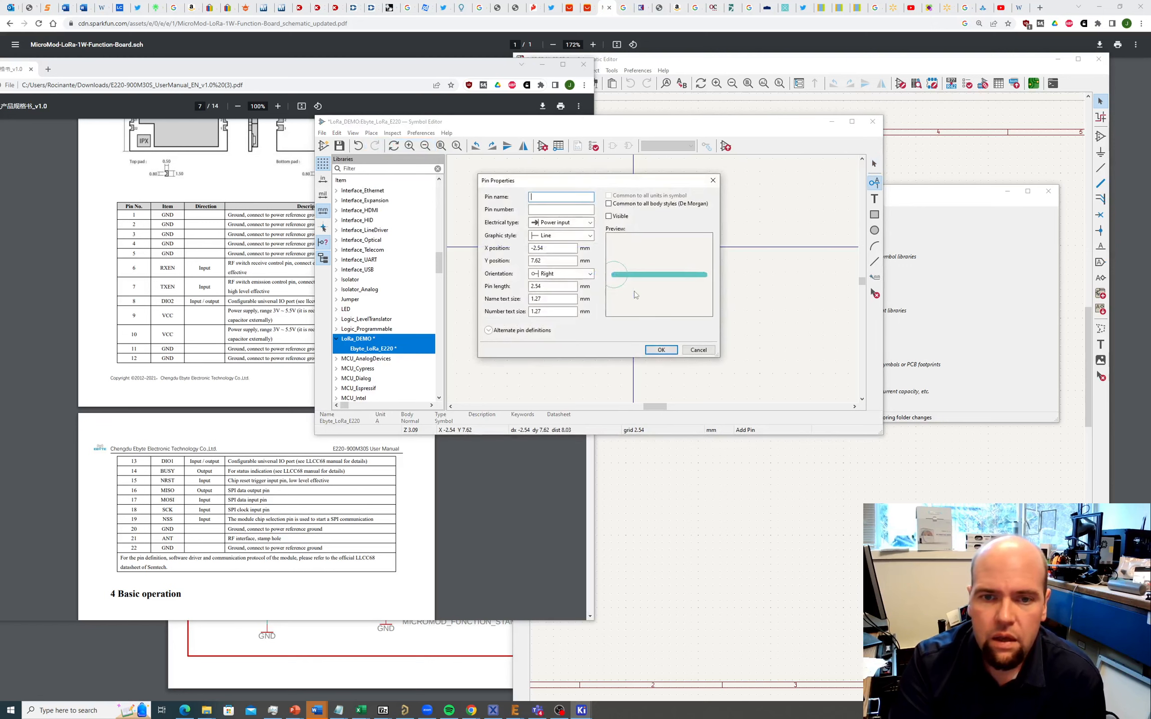
pyautogui.click(609, 217)
pyautogui.click(560, 198)
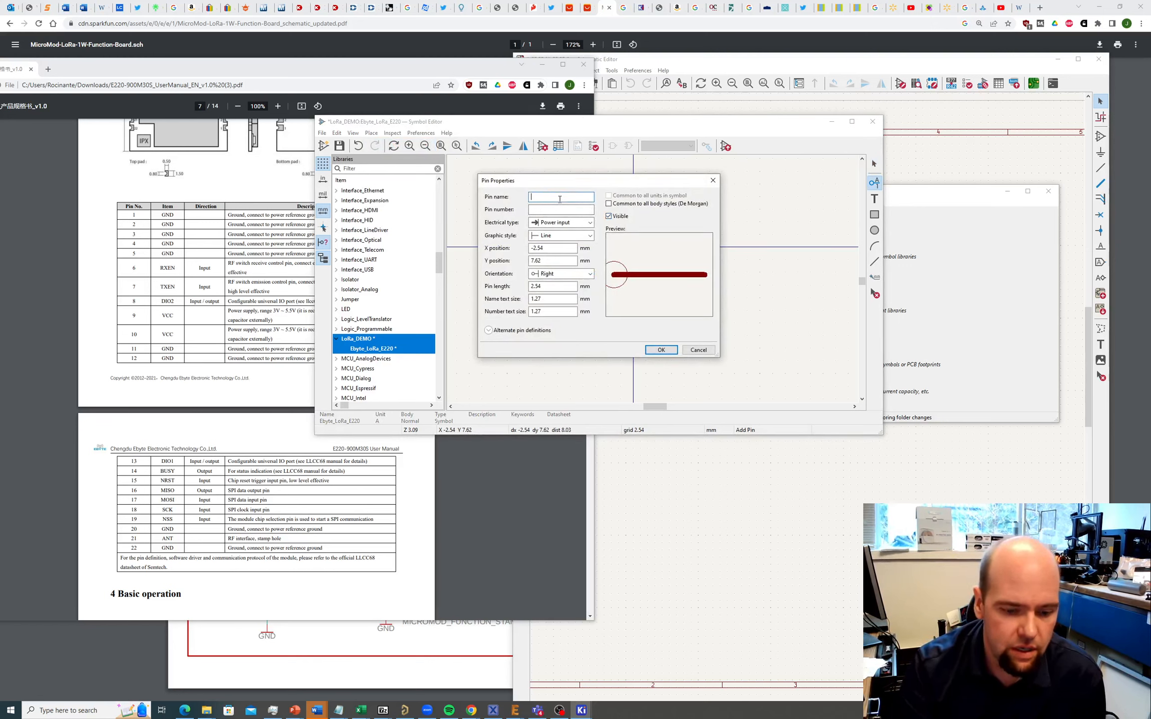
pyautogui.write('RXEN')
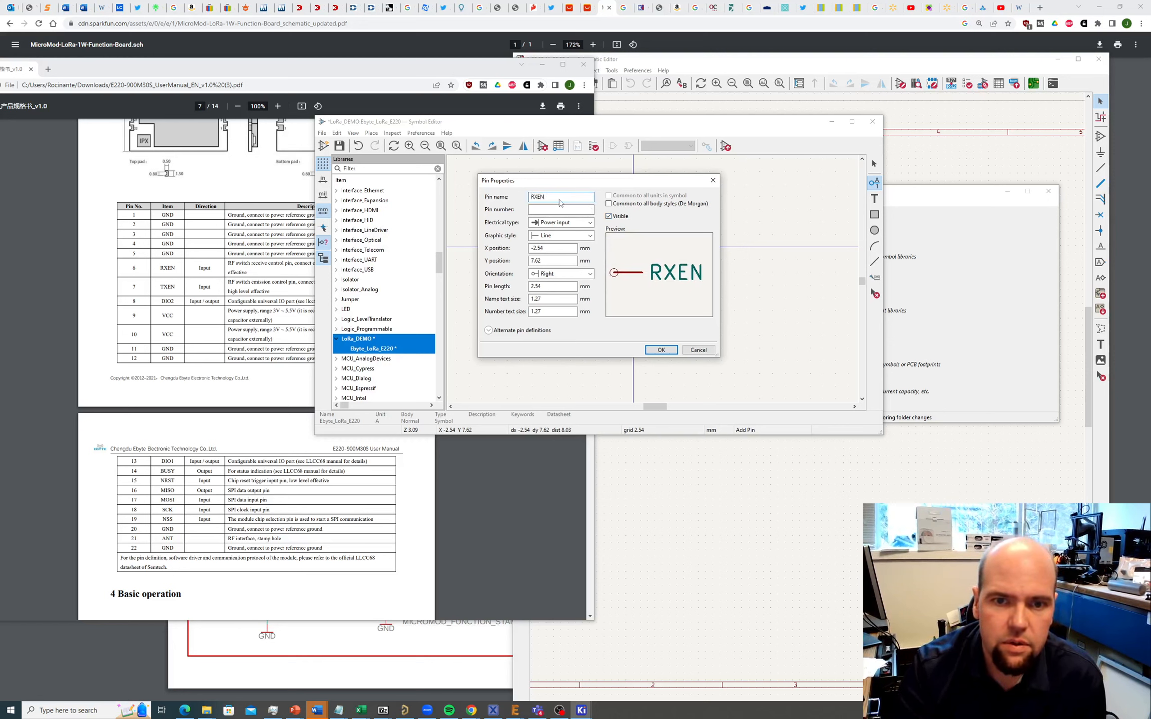
pyautogui.click(553, 209)
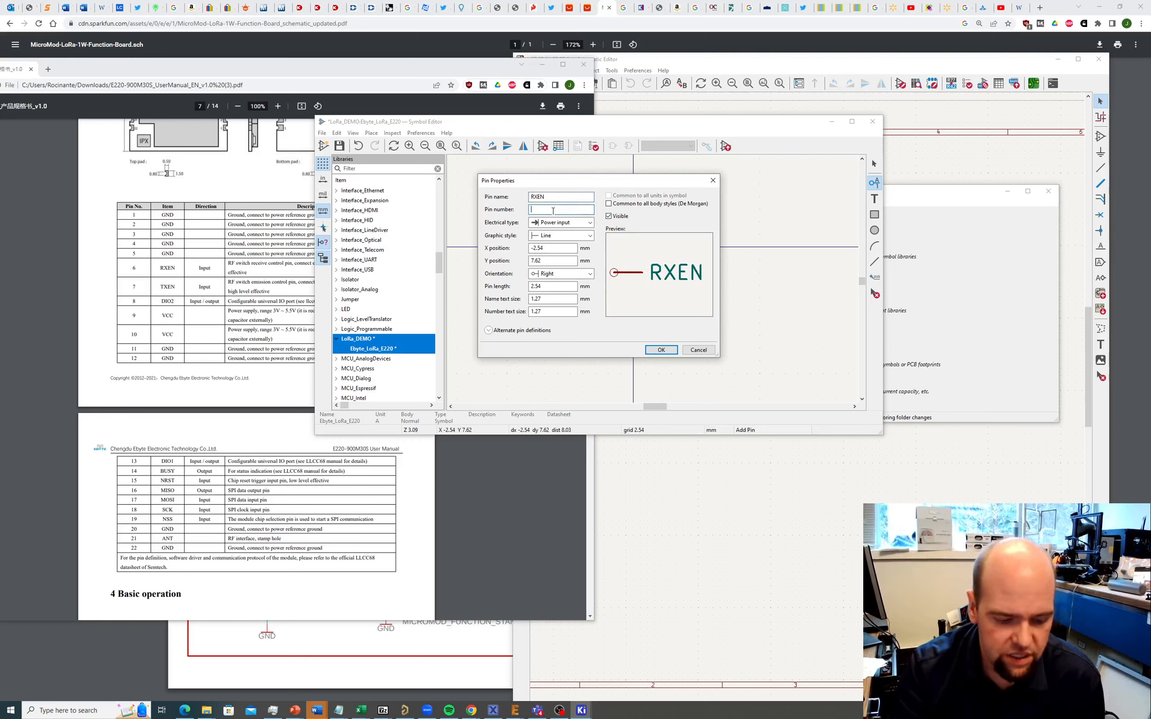
pyautogui.write('6')
pyautogui.click(570, 222)
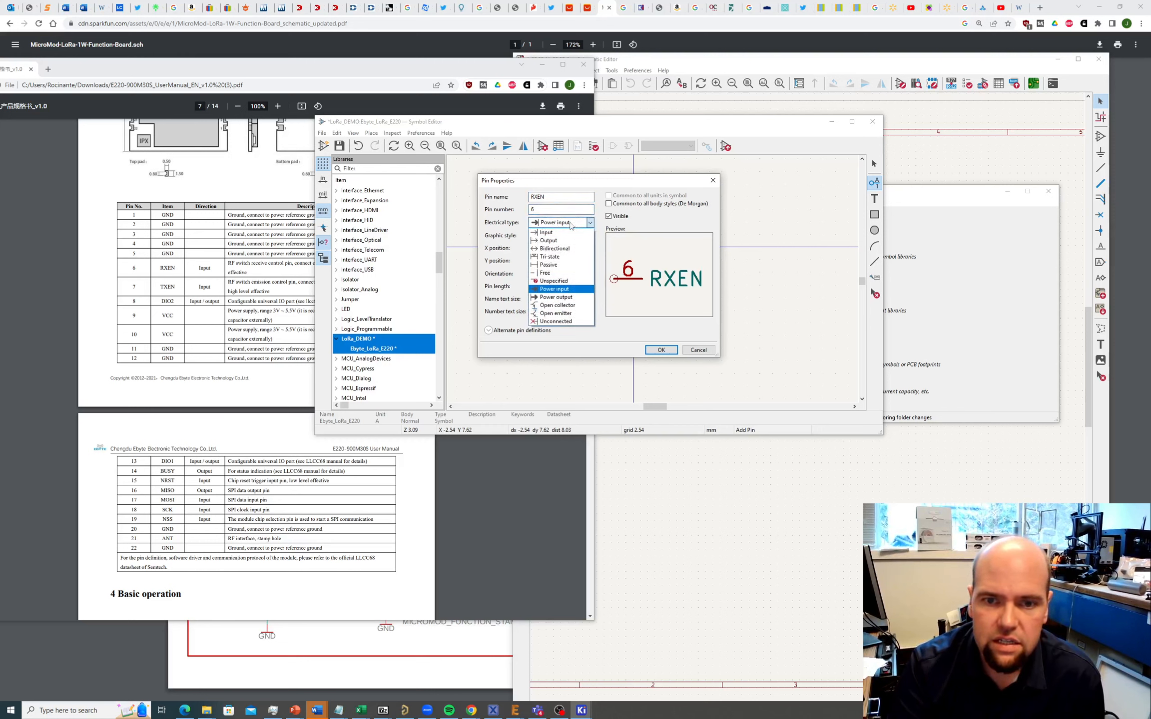
pyautogui.click(559, 235)
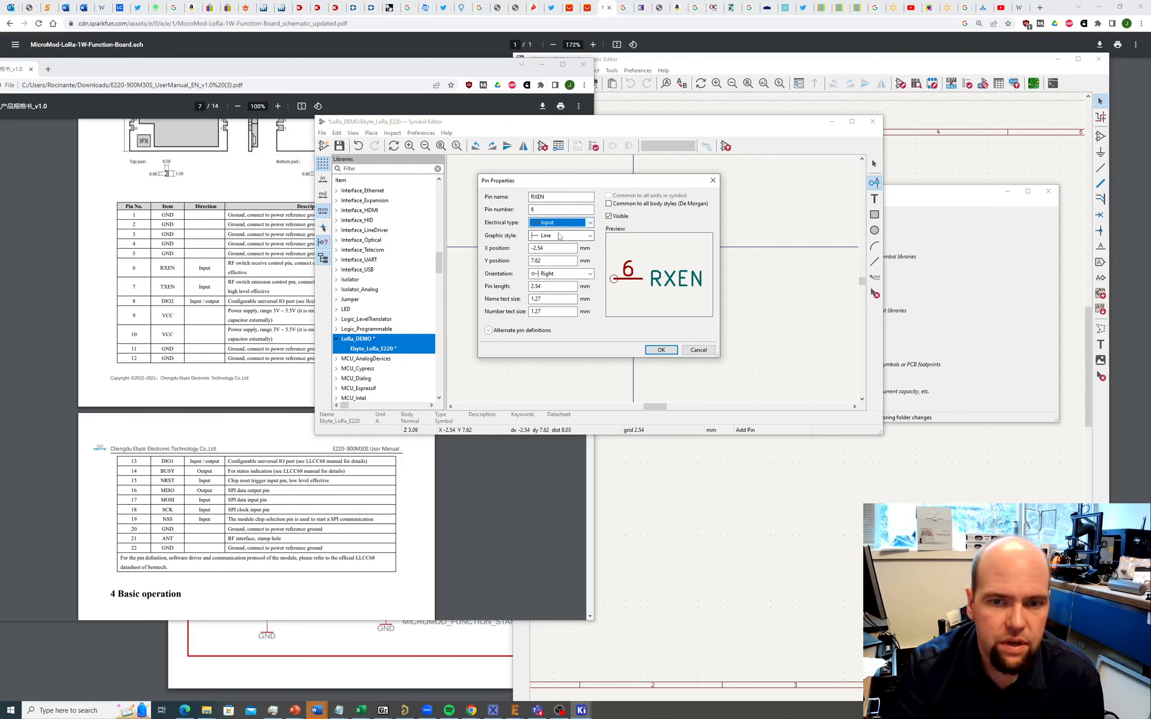
pyautogui.click(661, 350)
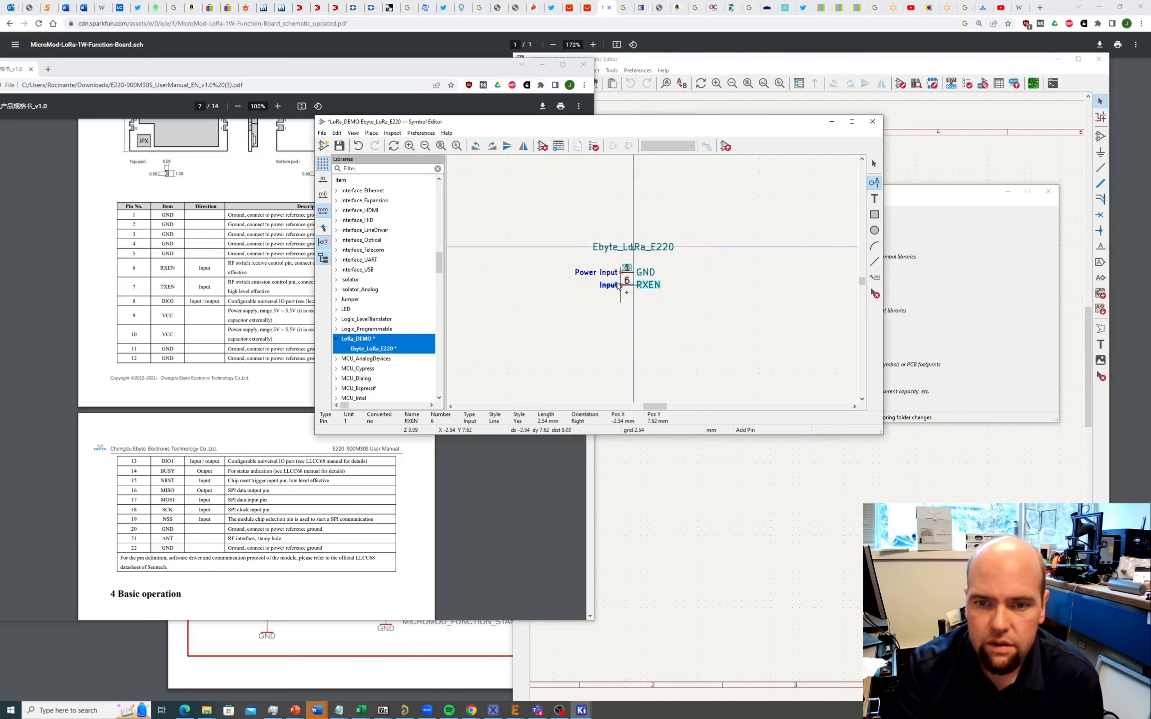
pyautogui.click(621, 289)
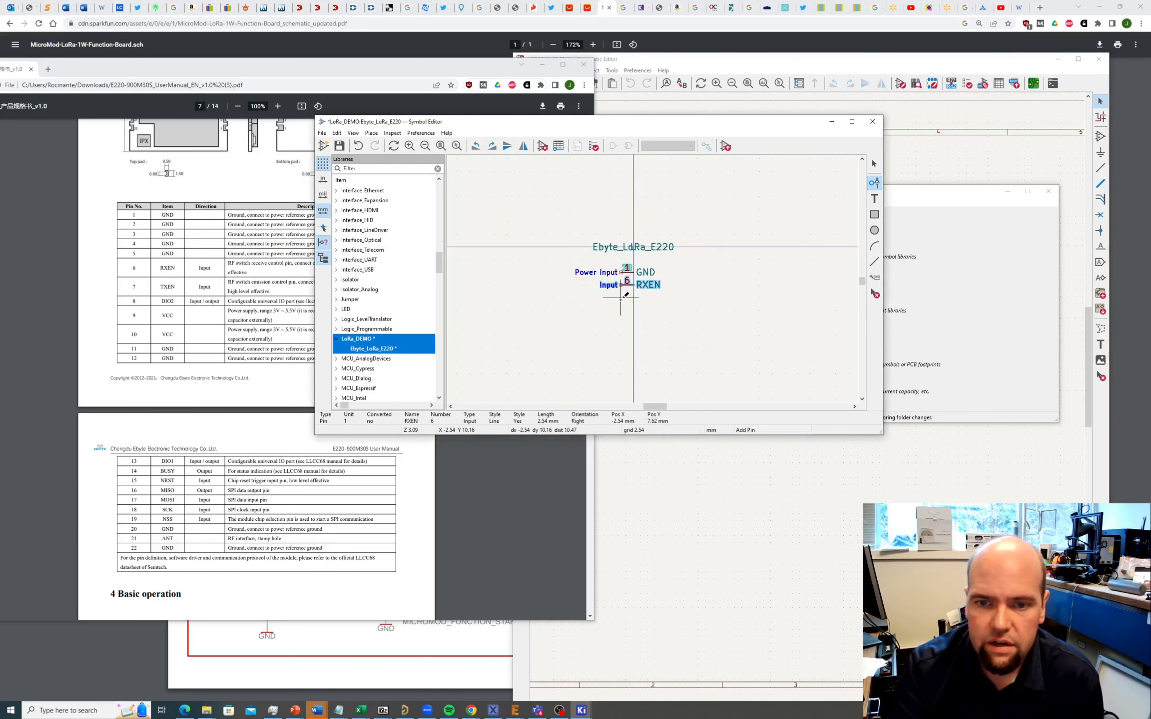
# Step: Add pin 7 TXEN directly below RXEN
pyautogui.click(622, 299)
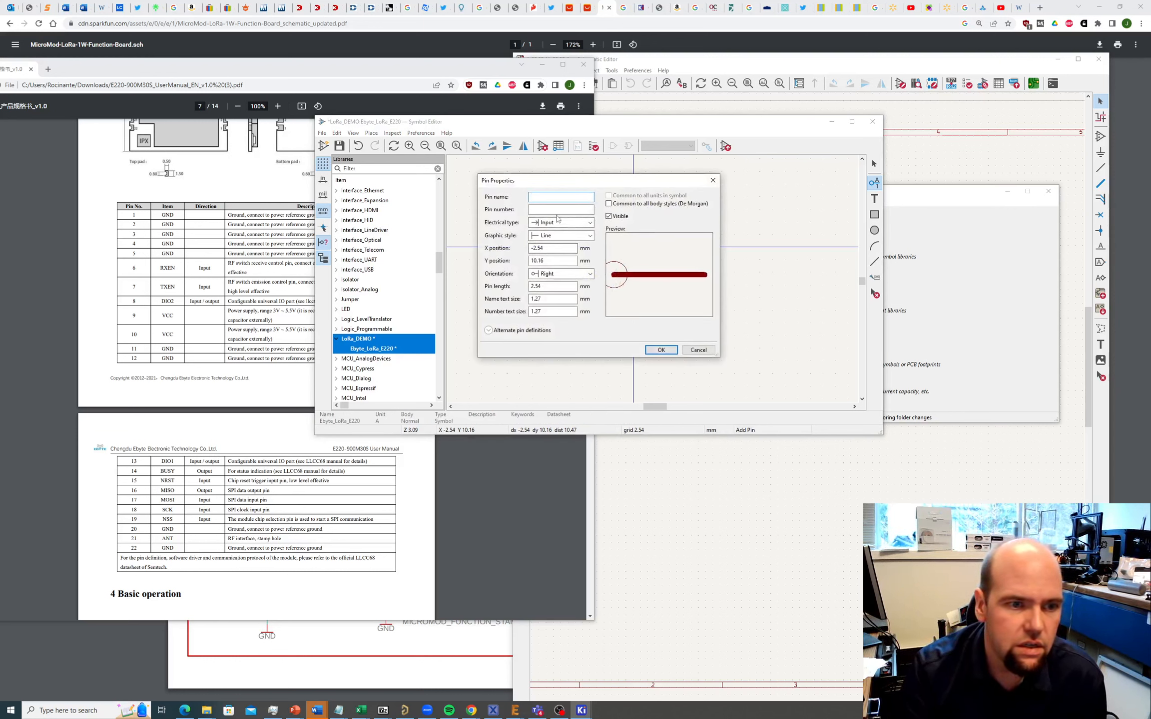
pyautogui.write('TXEN')
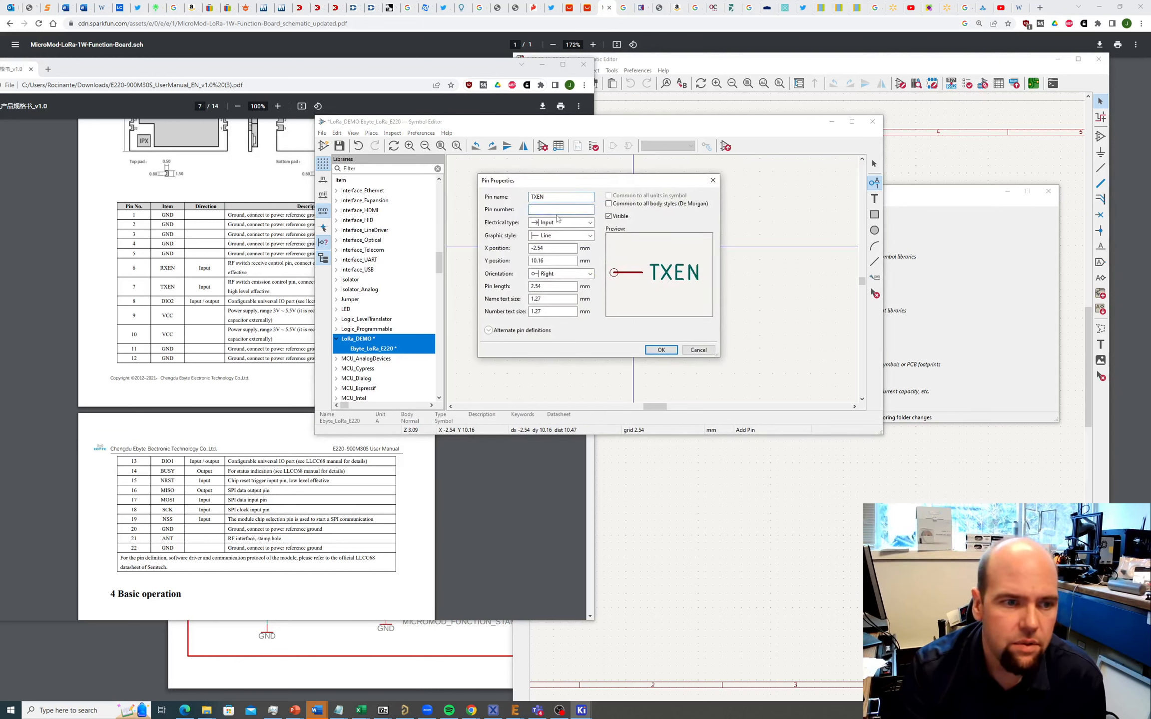
pyautogui.write('7')
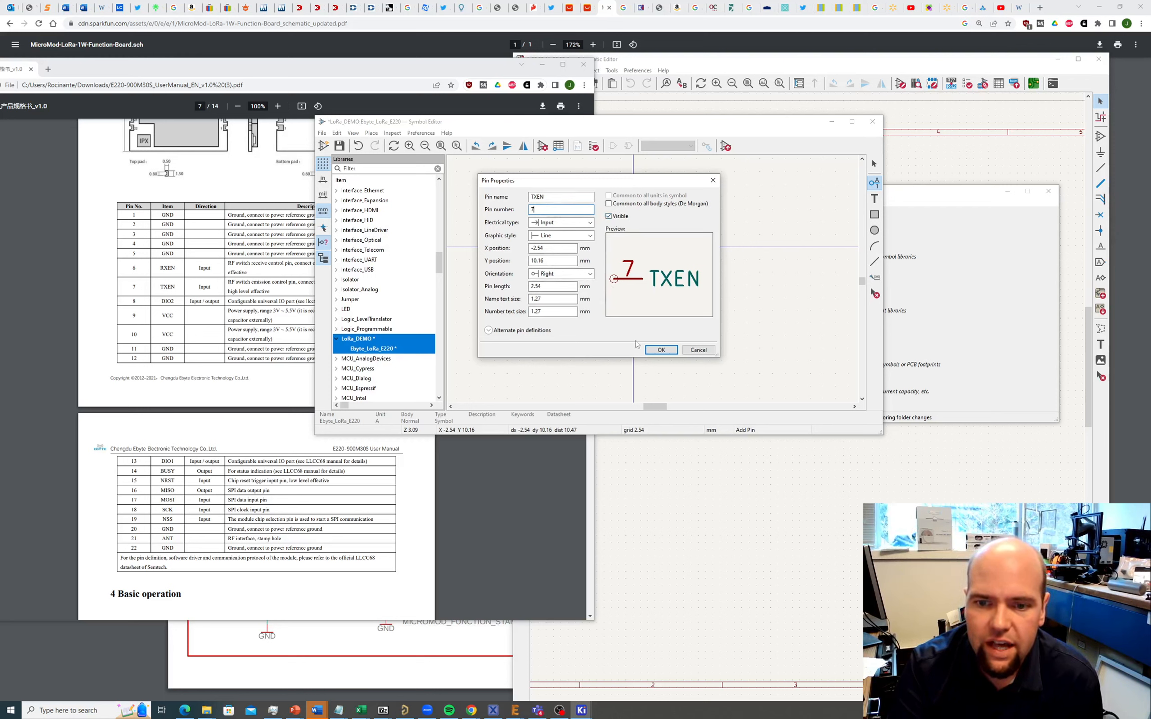
pyautogui.click(661, 350)
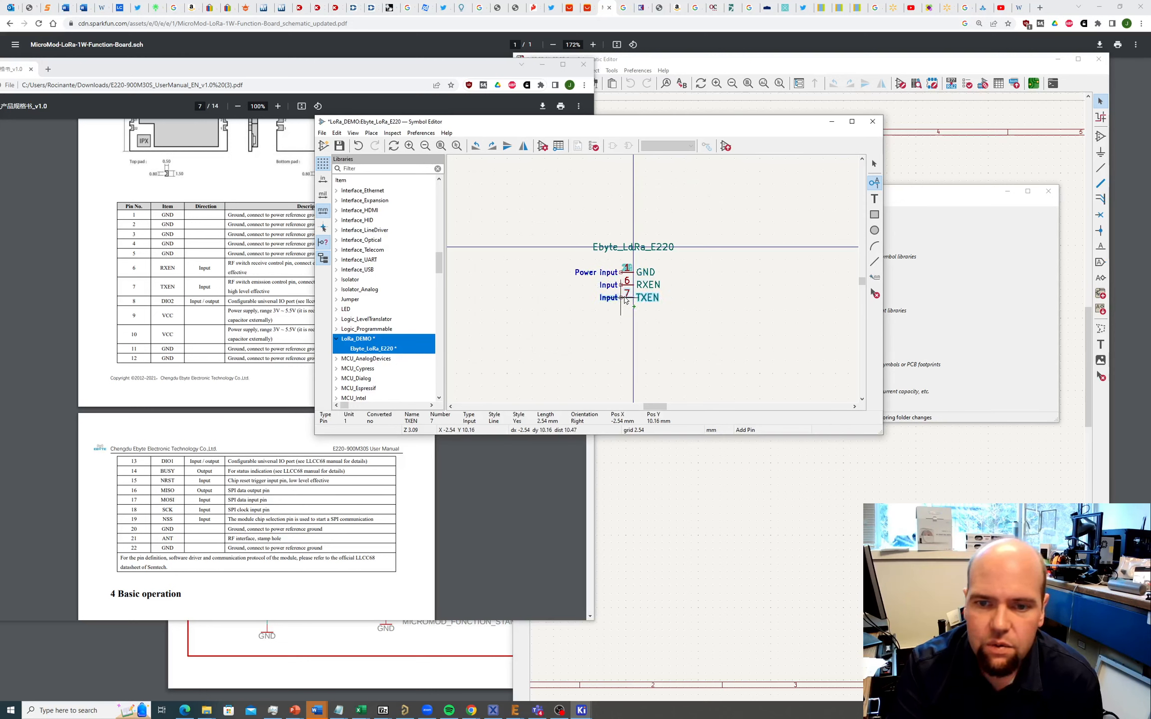
pyautogui.click(625, 299)
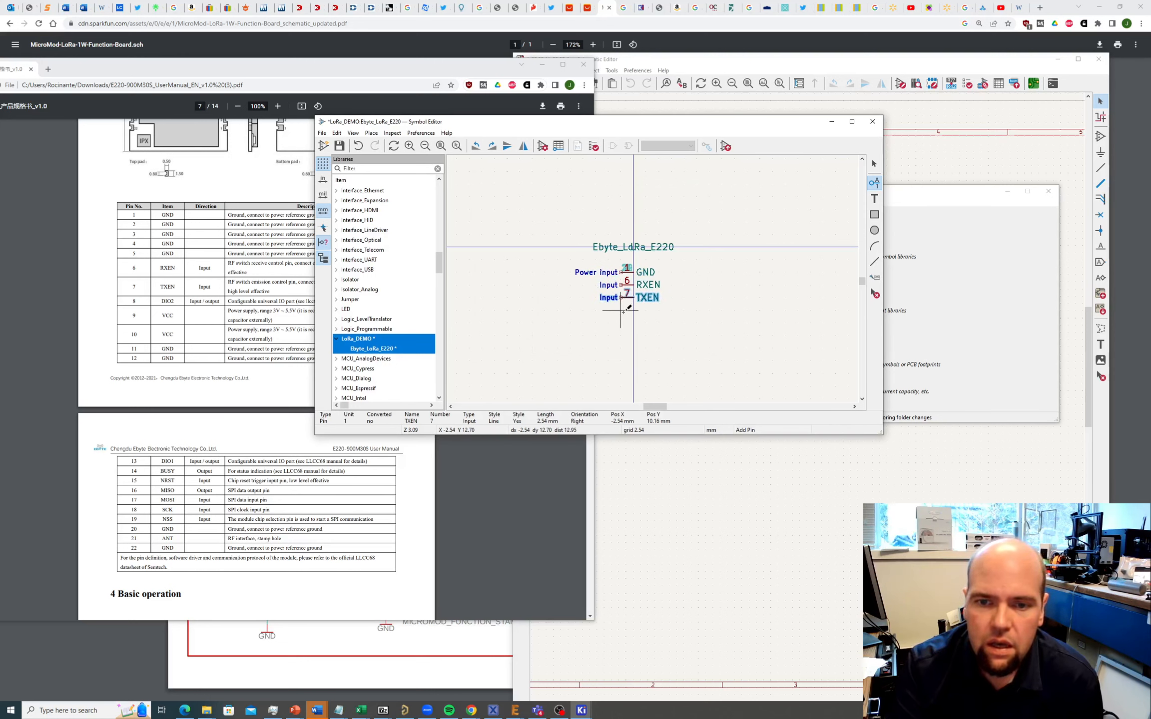
pyautogui.click(621, 310)
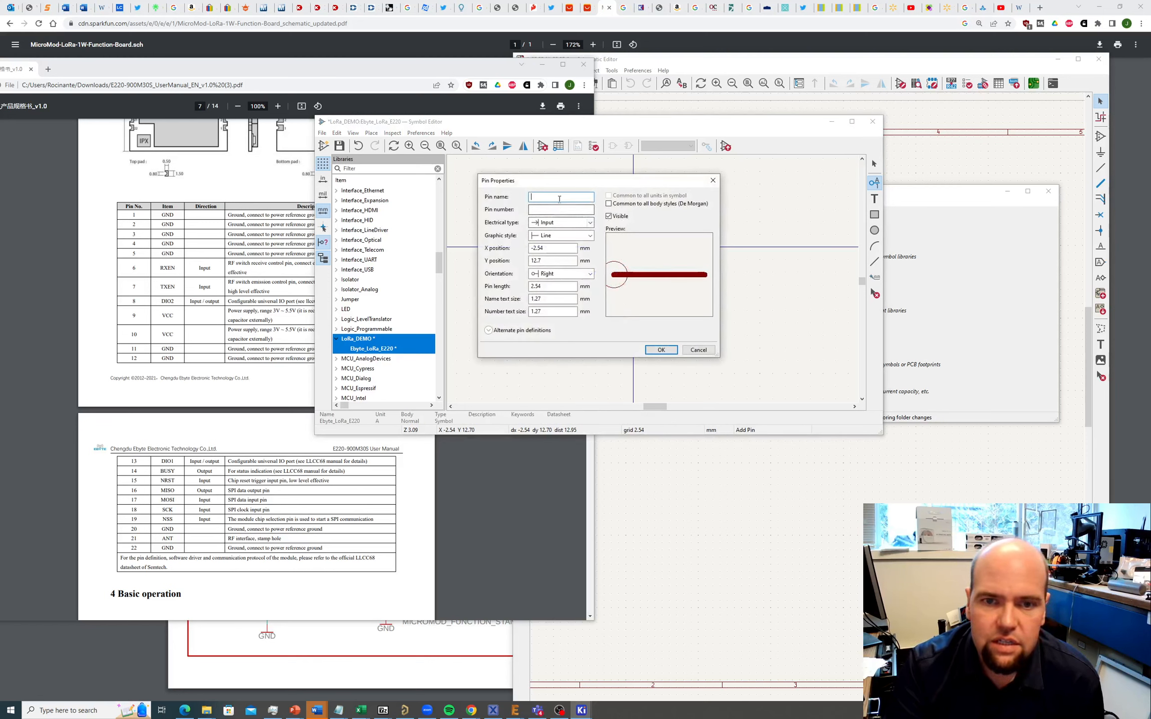
# Step: Add Bidirectional pin 8 DIO2 below TXEN
pyautogui.write('DIO1')
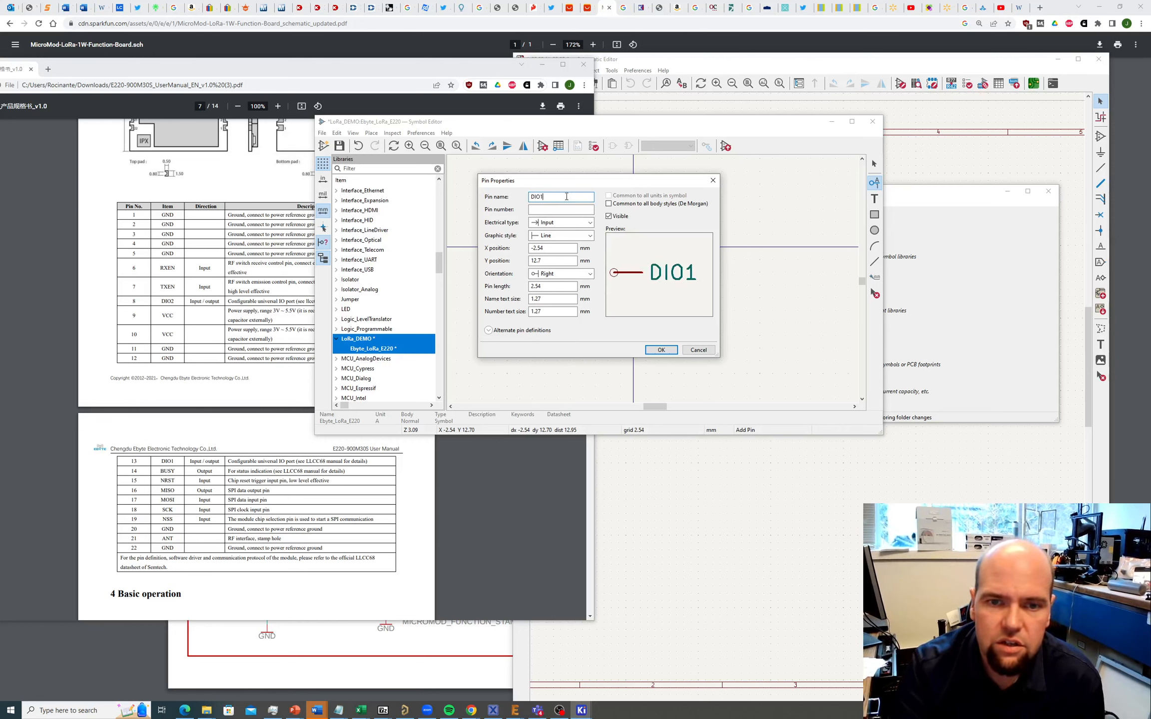
pyautogui.click(536, 211)
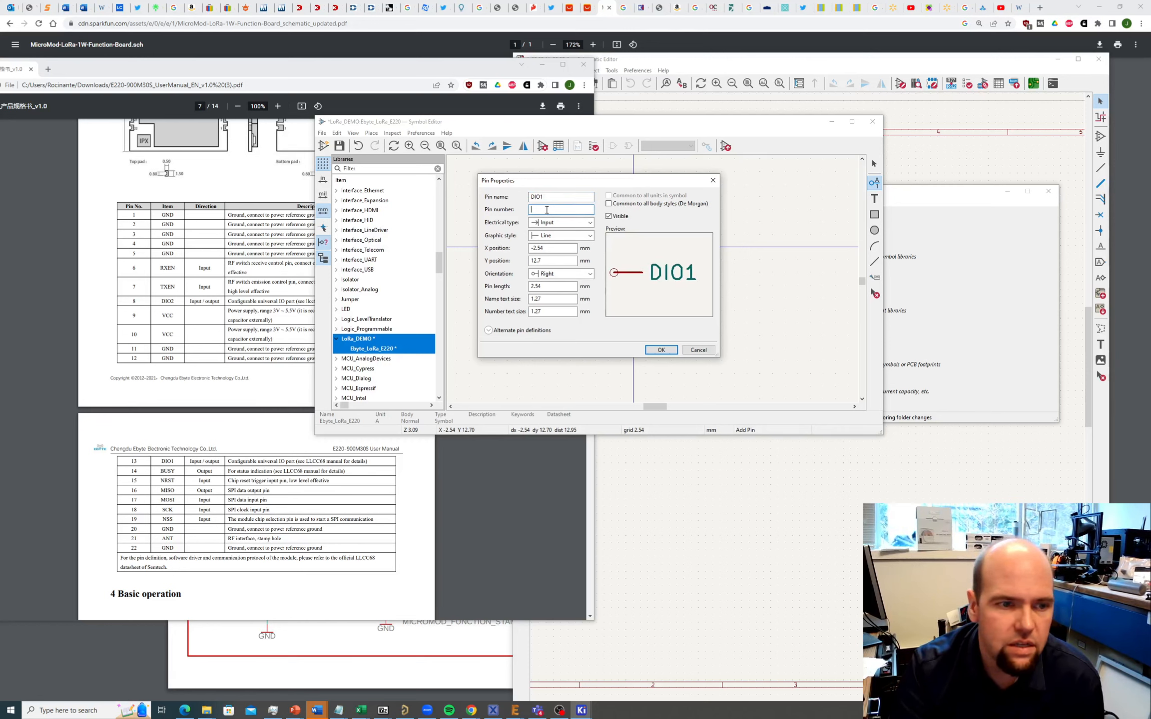
pyautogui.write('8')
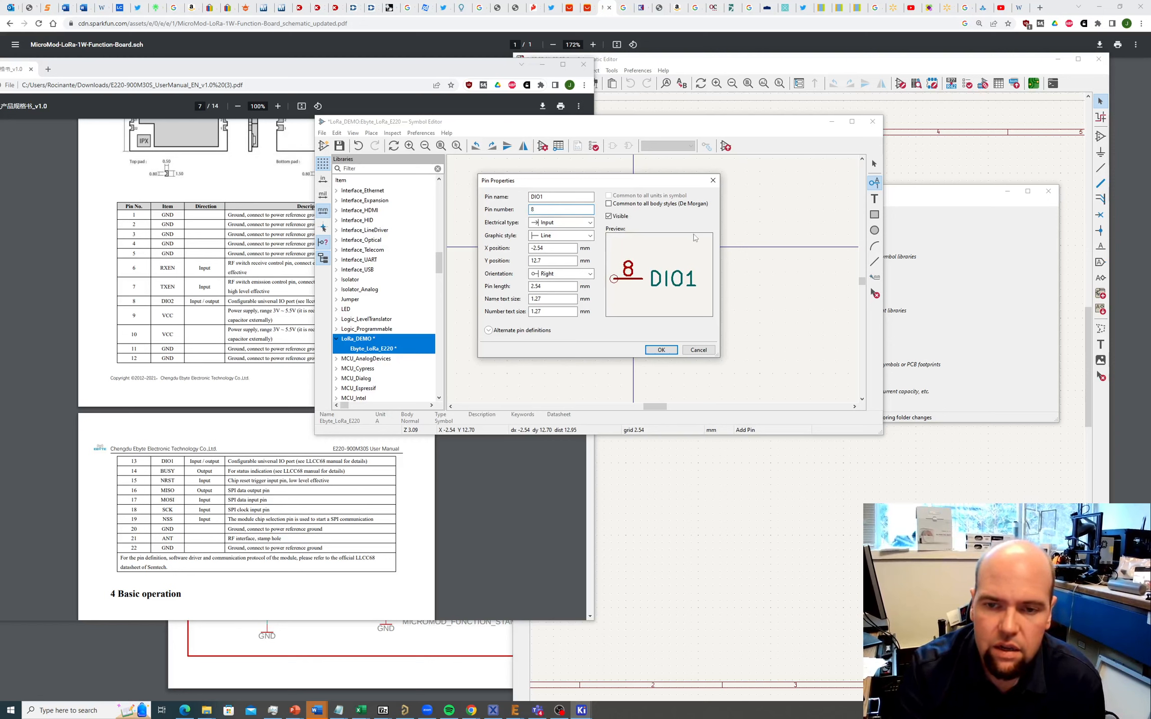
pyautogui.click(558, 198)
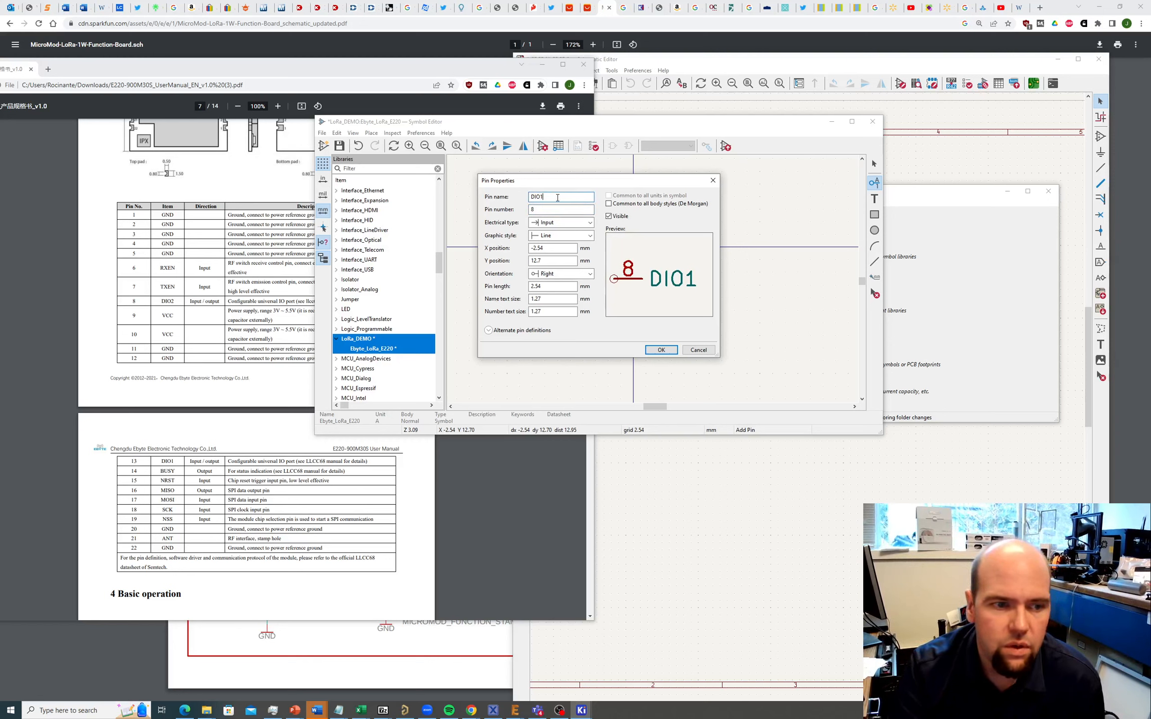
pyautogui.press('BackSpace')
pyautogui.write('2')
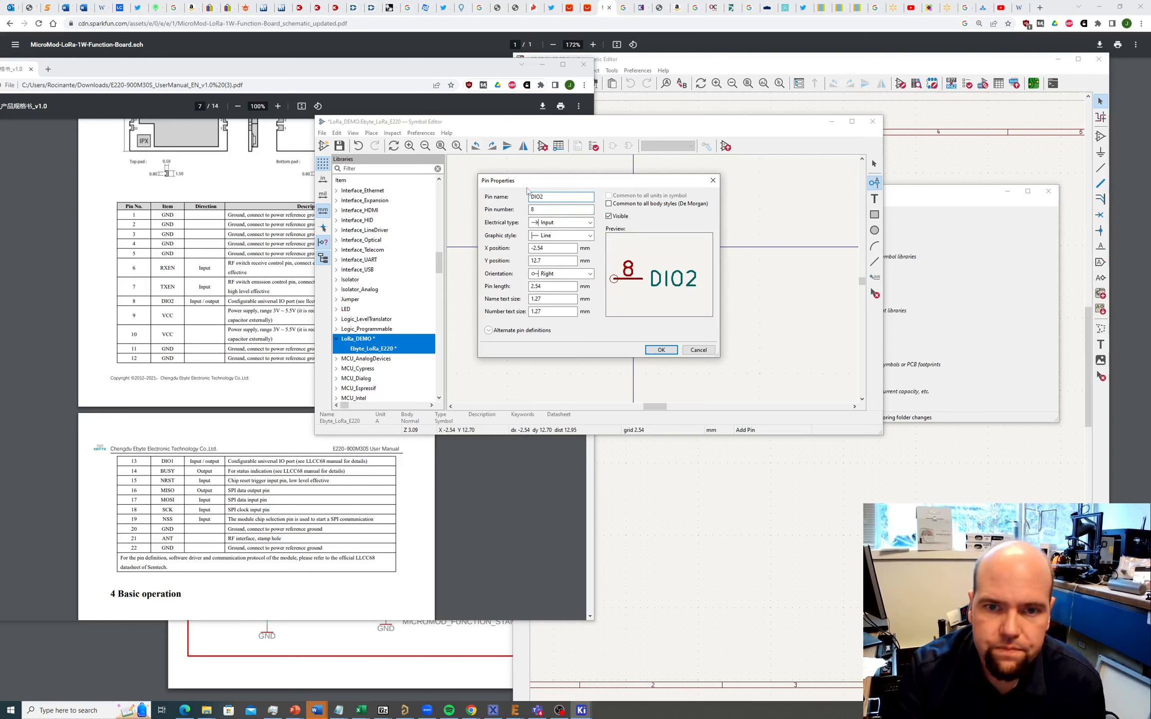
pyautogui.click(560, 223)
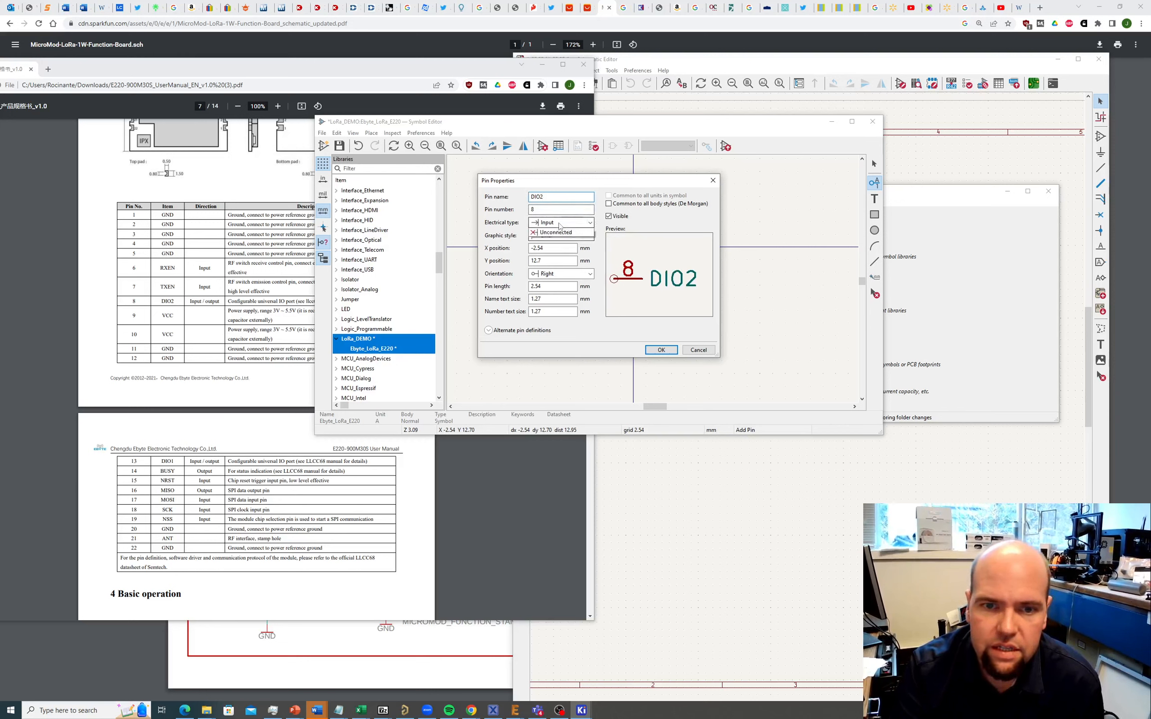
pyautogui.click(554, 249)
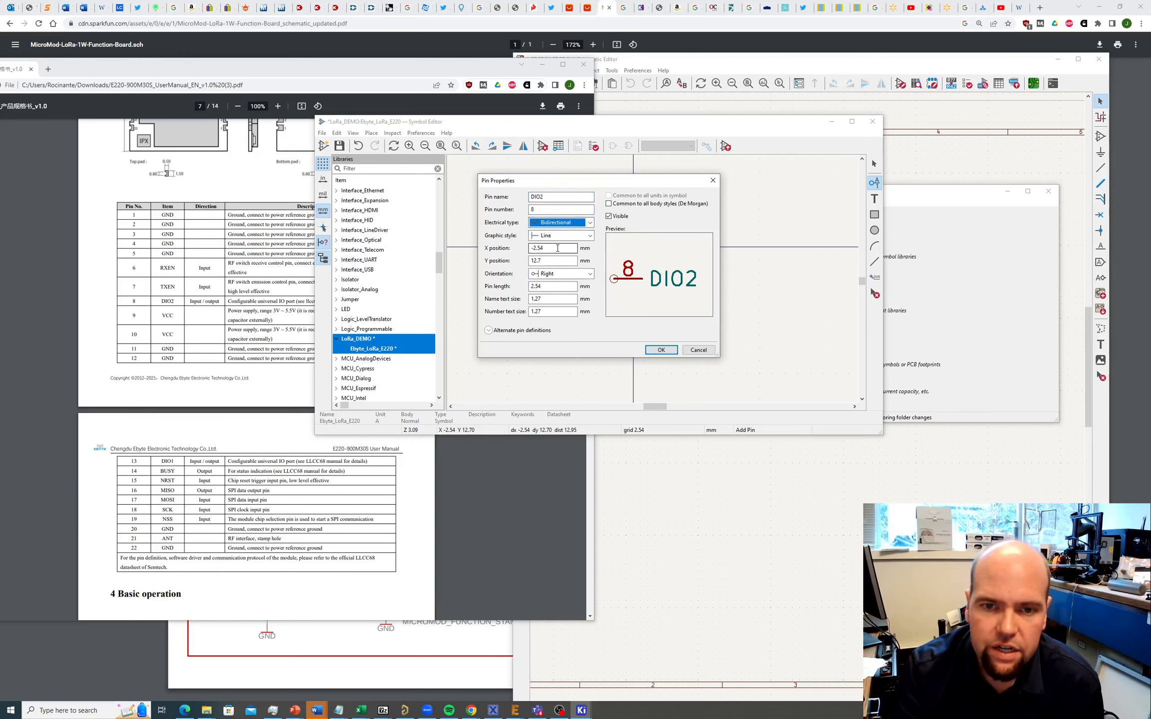
pyautogui.click(661, 350)
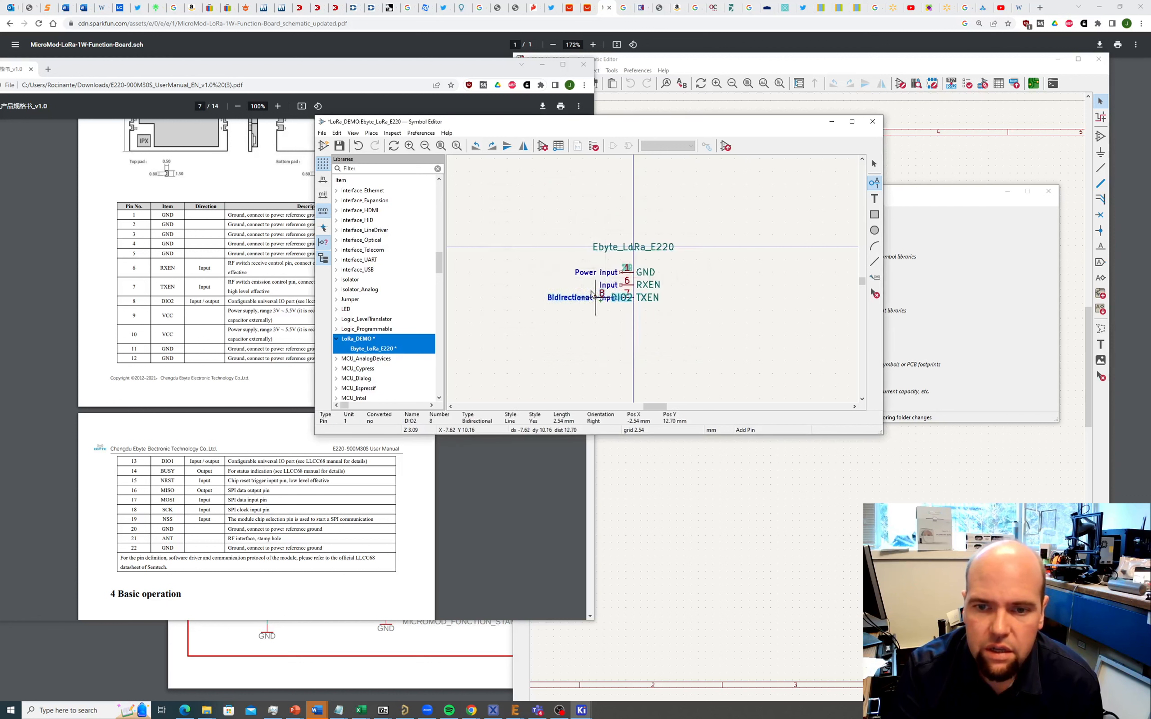
pyautogui.click(623, 315)
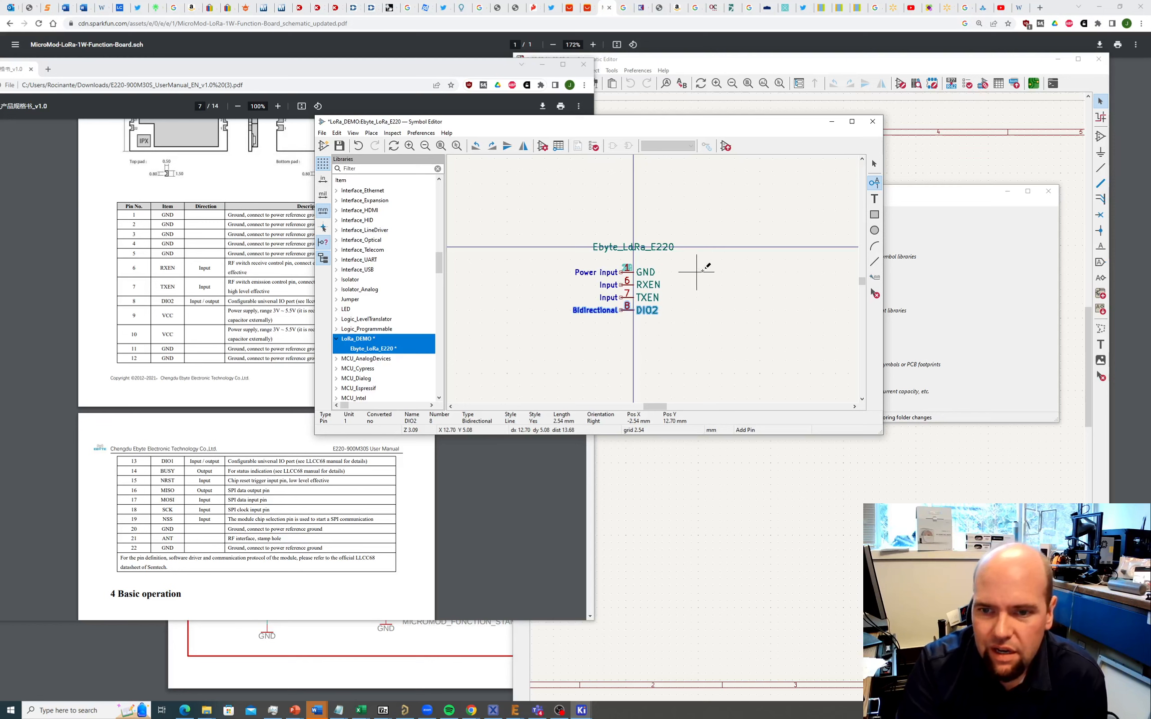
# Step: Add Power input pin 9 VCC on the symbol's right side
pyautogui.click(697, 272)
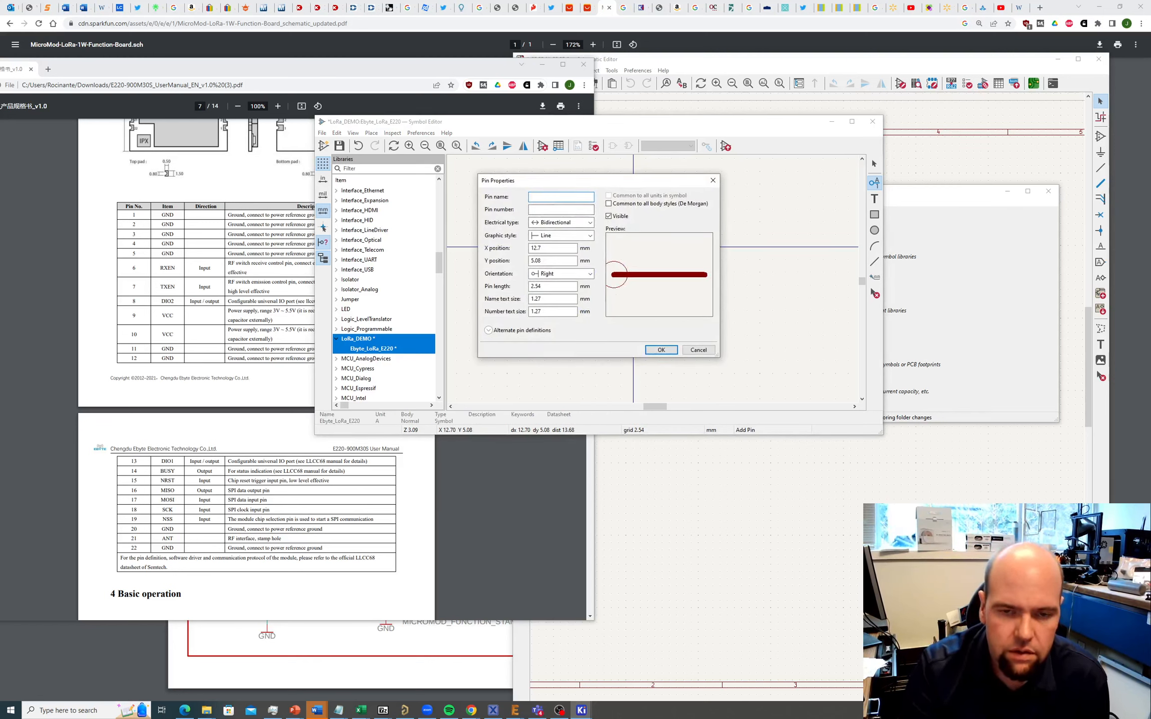
pyautogui.write('VCC')
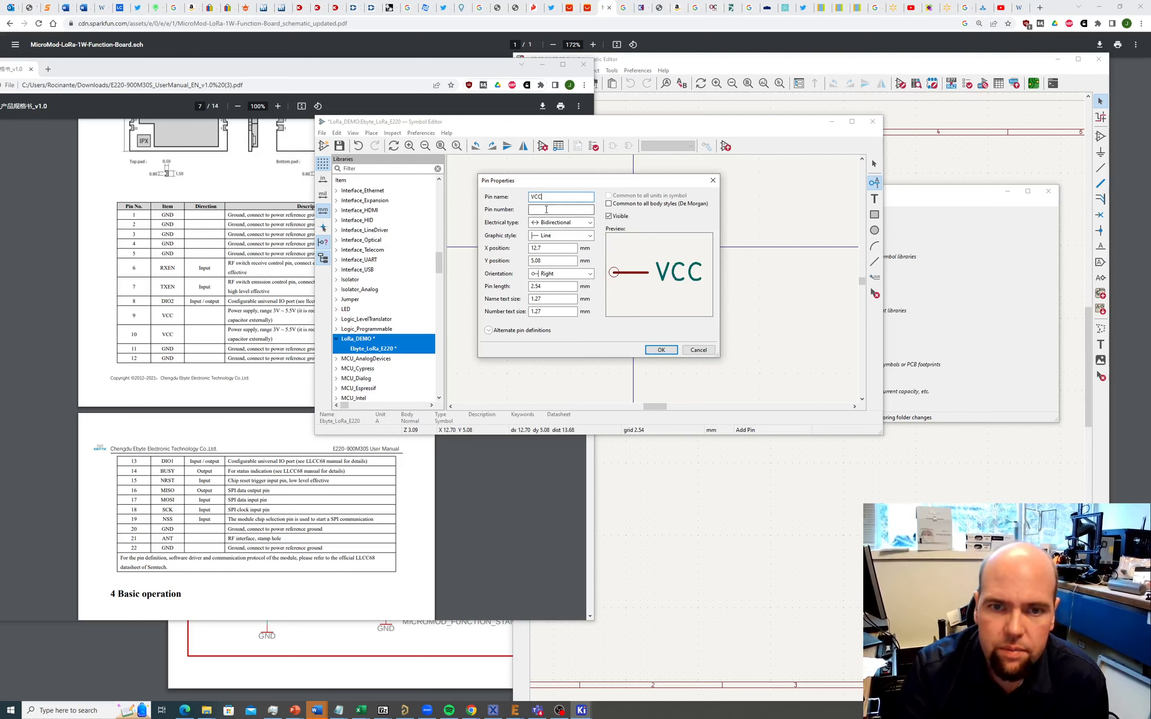
pyautogui.click(546, 210)
pyautogui.write('9')
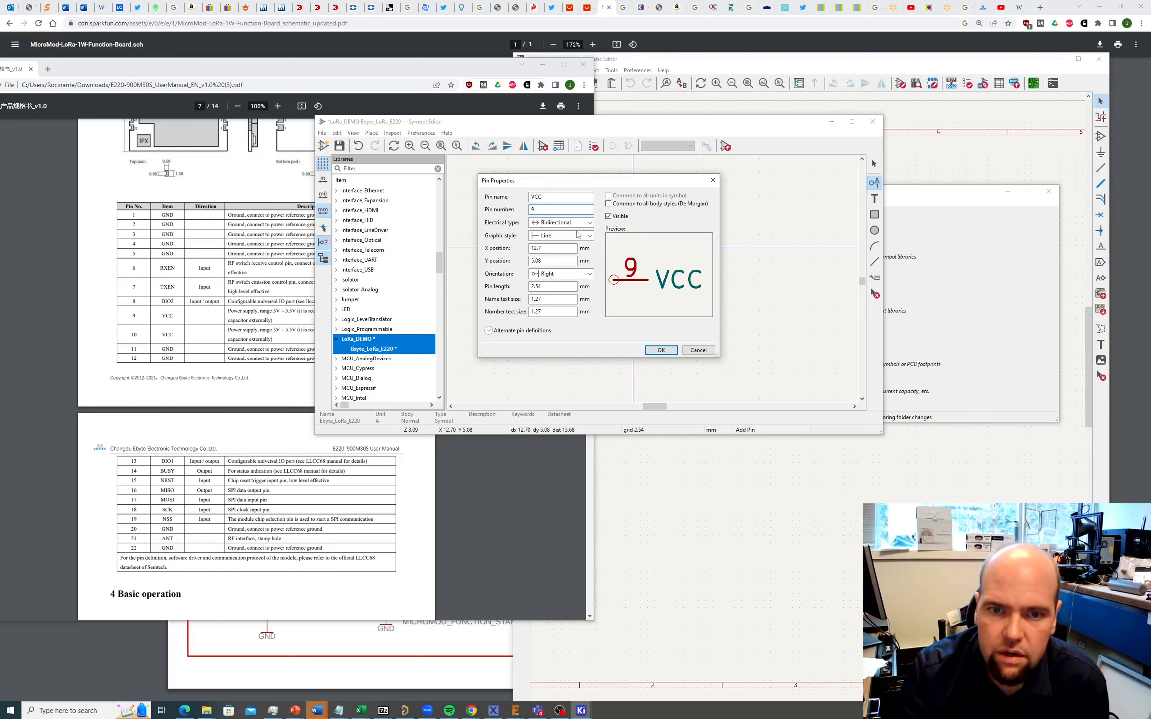
pyautogui.click(573, 222)
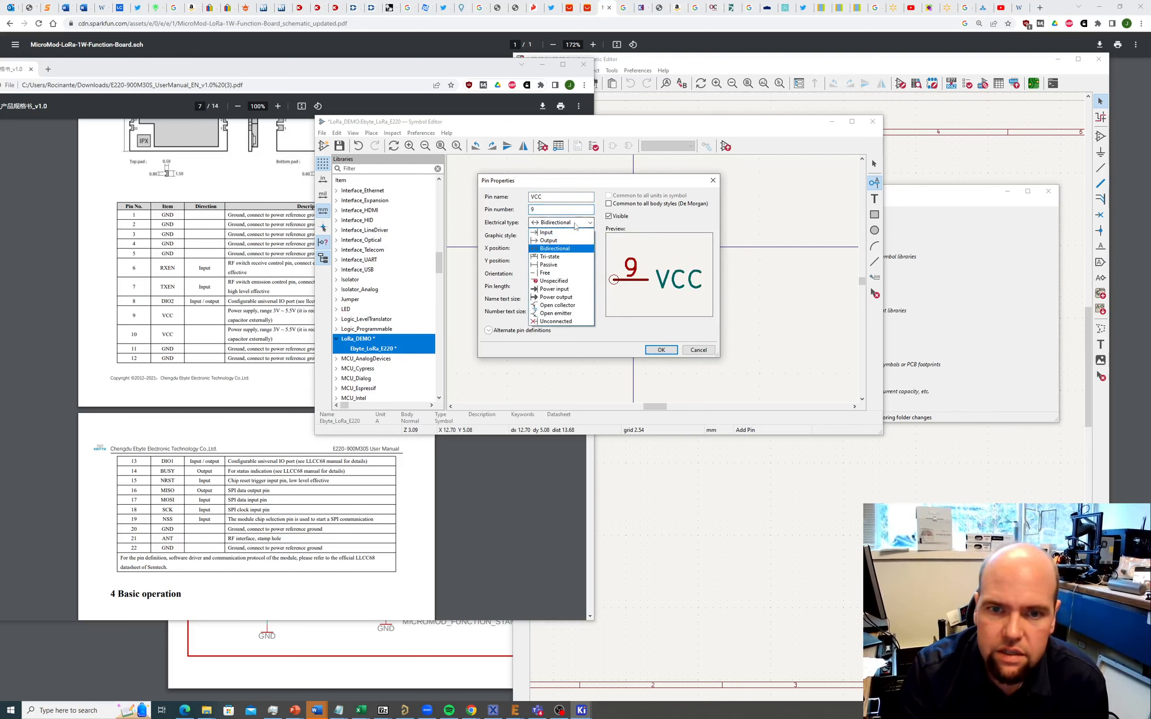
pyautogui.click(547, 232)
pyautogui.click(557, 226)
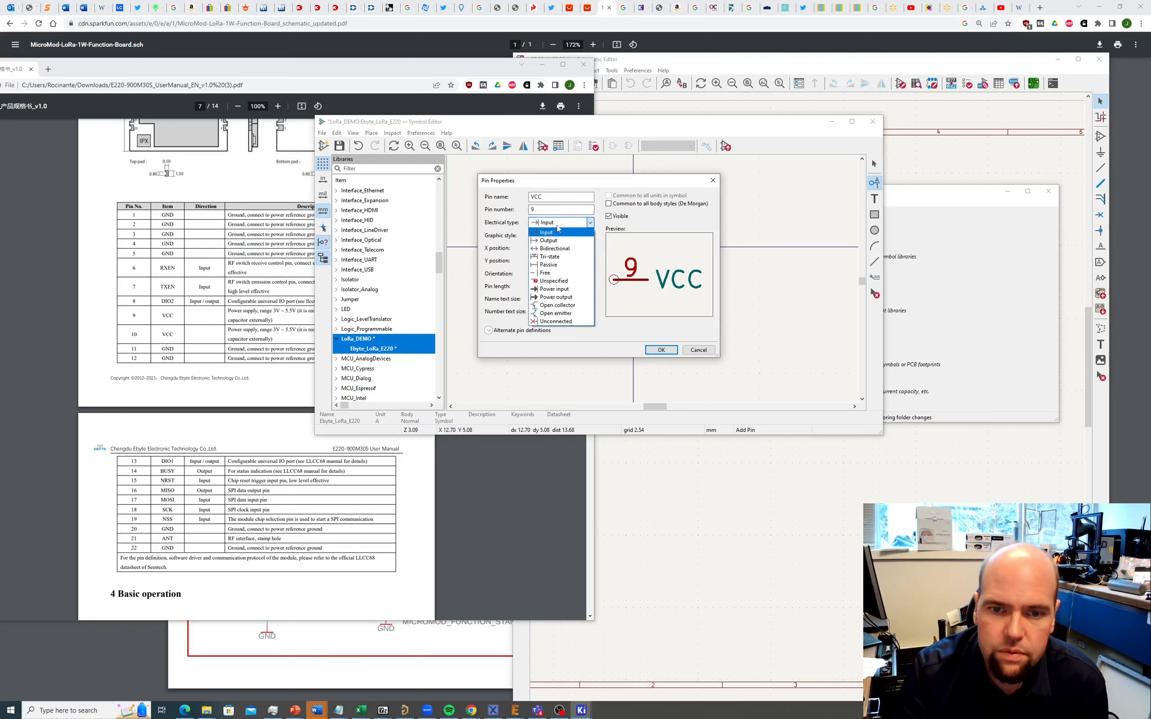
pyautogui.click(554, 288)
pyautogui.press('Return')
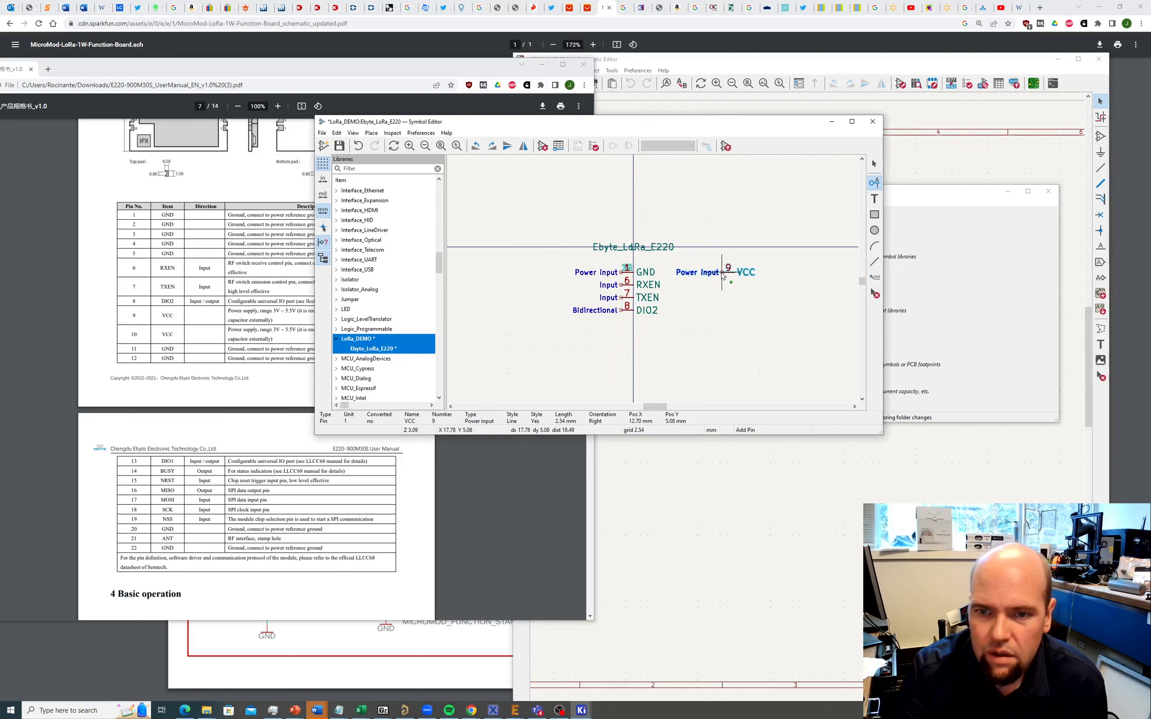
pyautogui.click(722, 276)
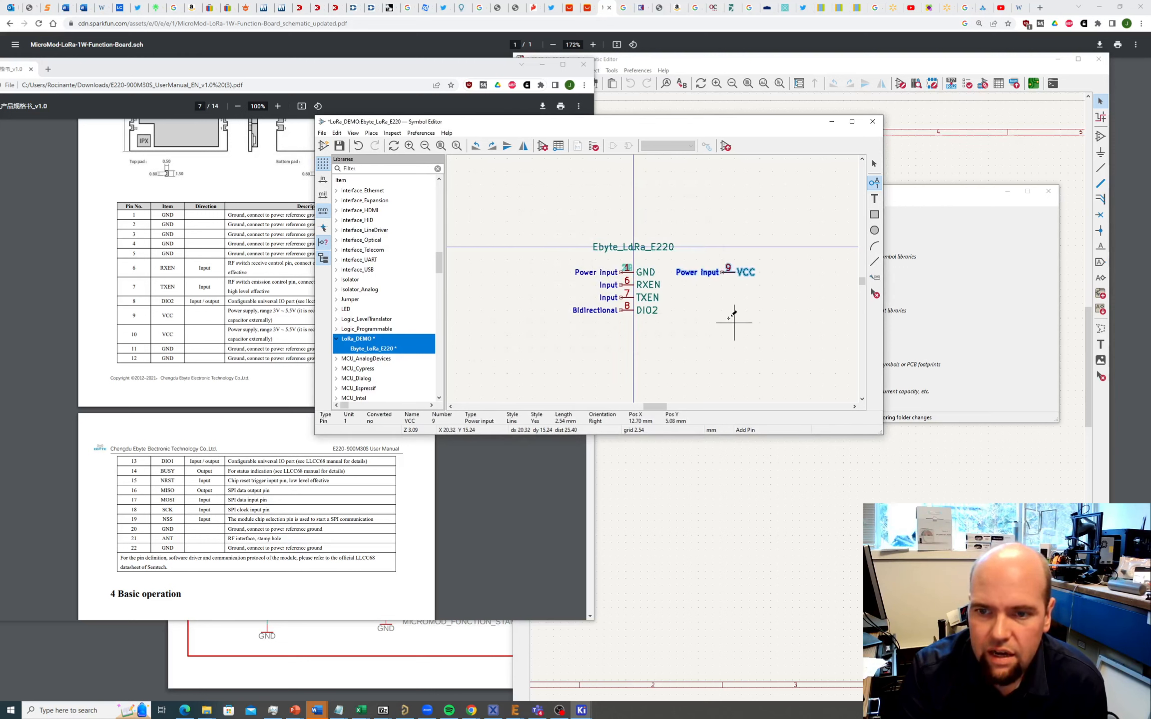
# Step: Add VCC pin 10 and stack it onto pin 9
pyautogui.click(721, 285)
pyautogui.write('VCC')
pyautogui.click(575, 209)
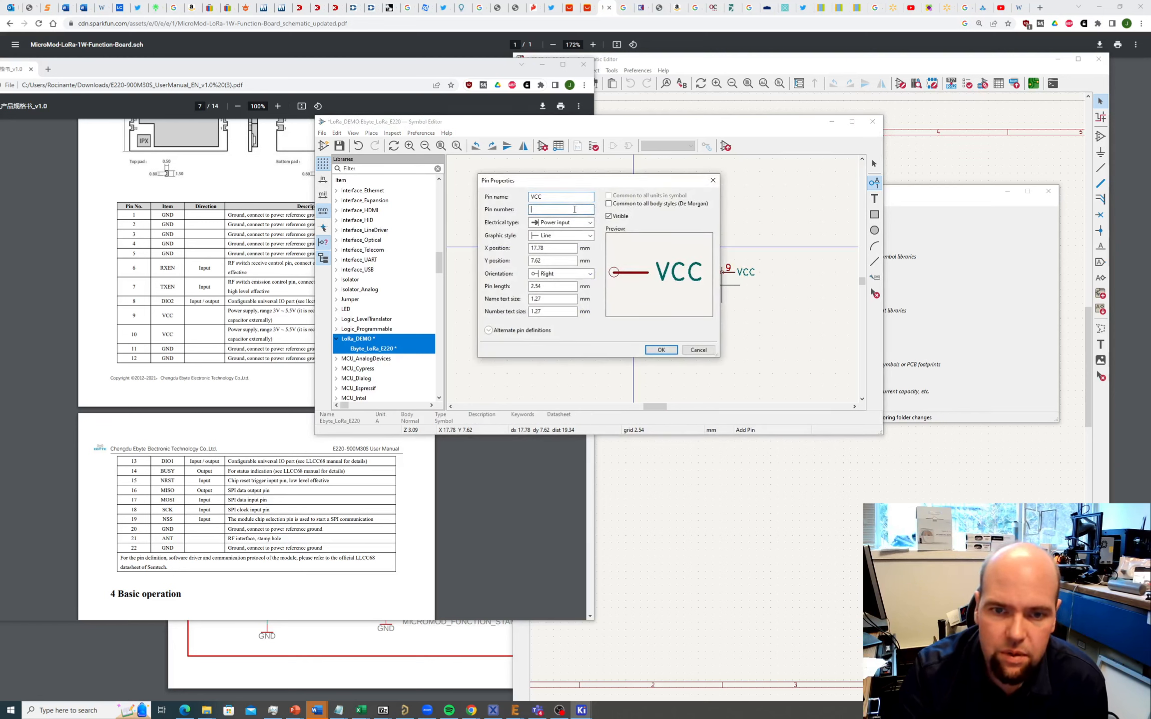
pyautogui.write('10')
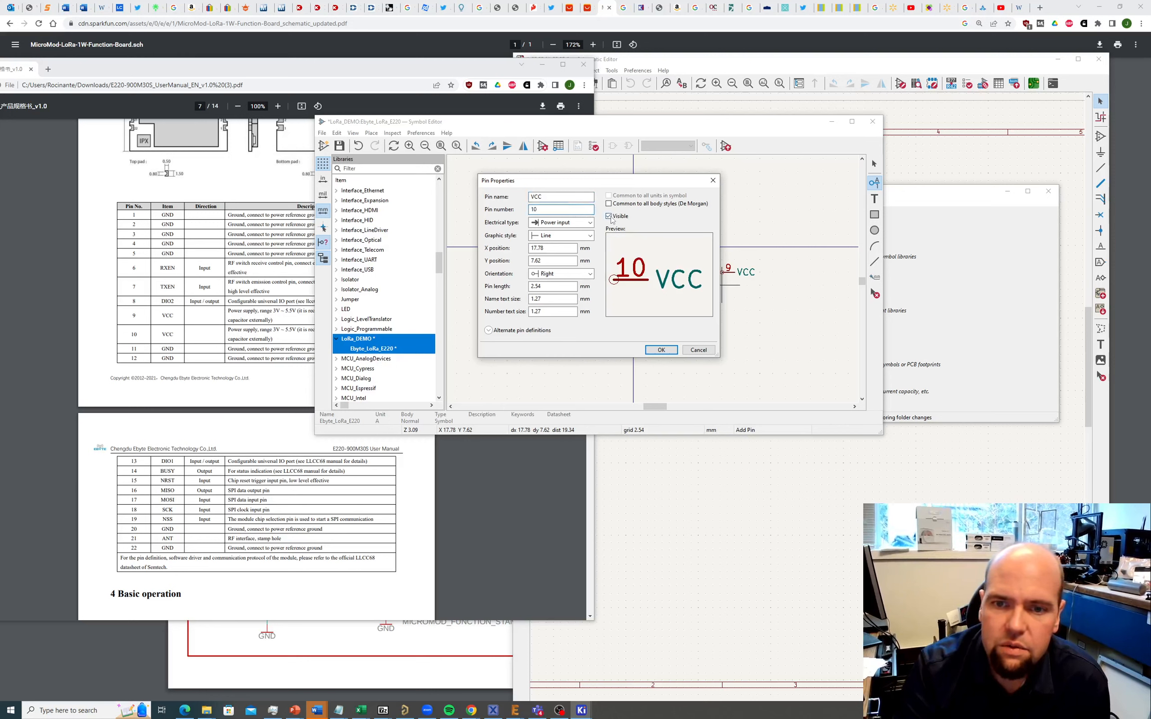
pyautogui.click(661, 349)
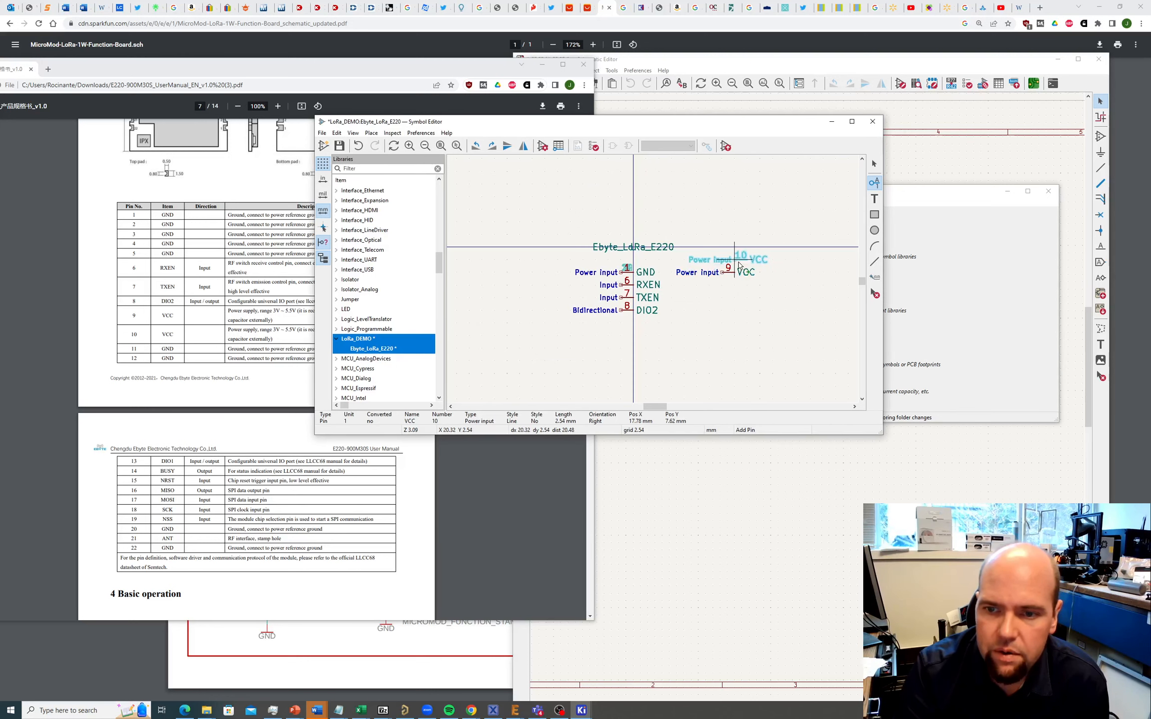
pyautogui.click(740, 277)
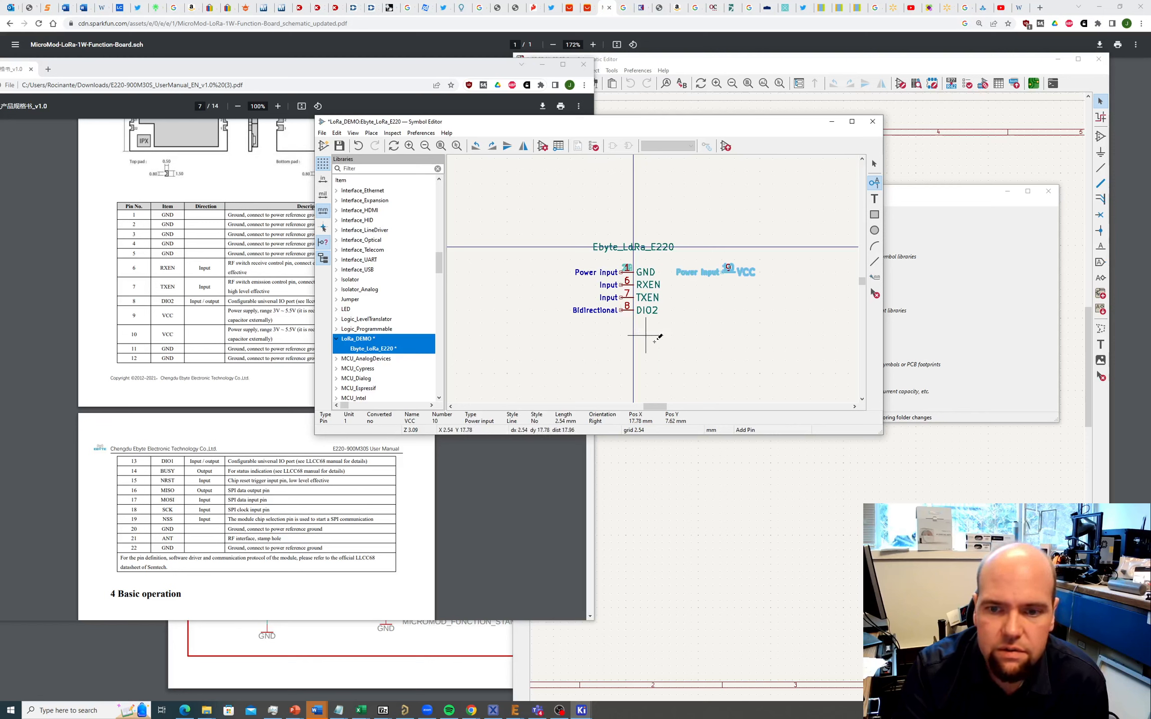
# Step: Add visible Bidirectional pin 13 DIO1 just below DIO2
pyautogui.click(622, 322)
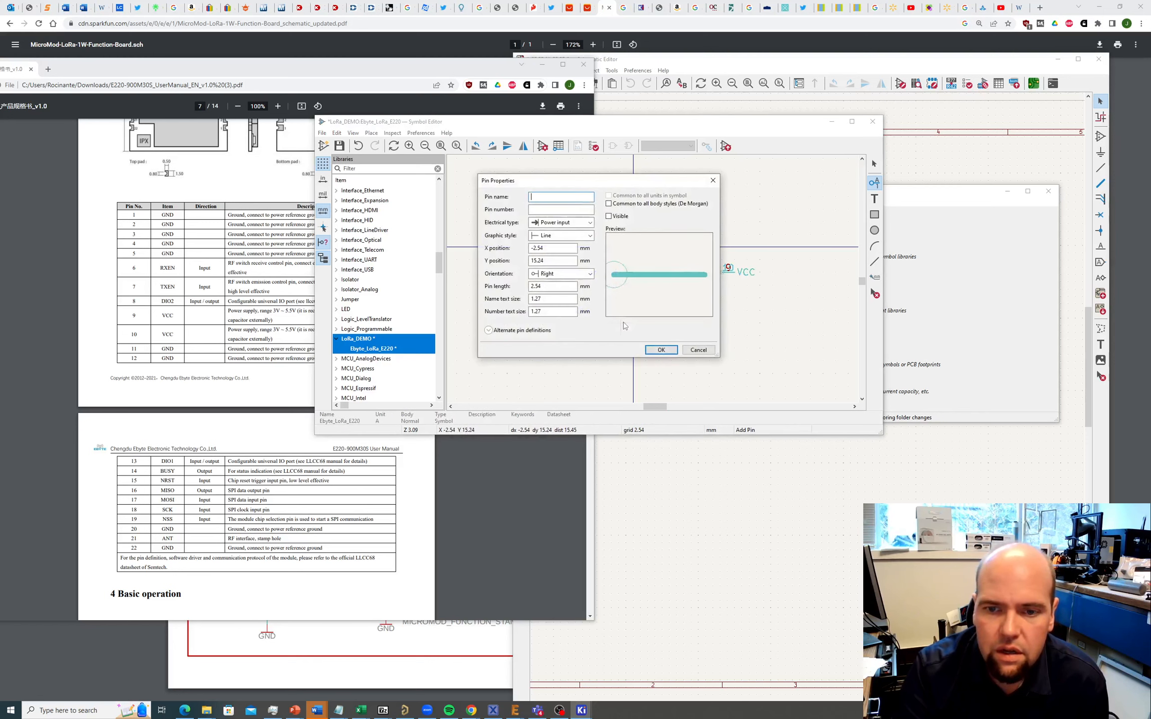
pyautogui.click(609, 217)
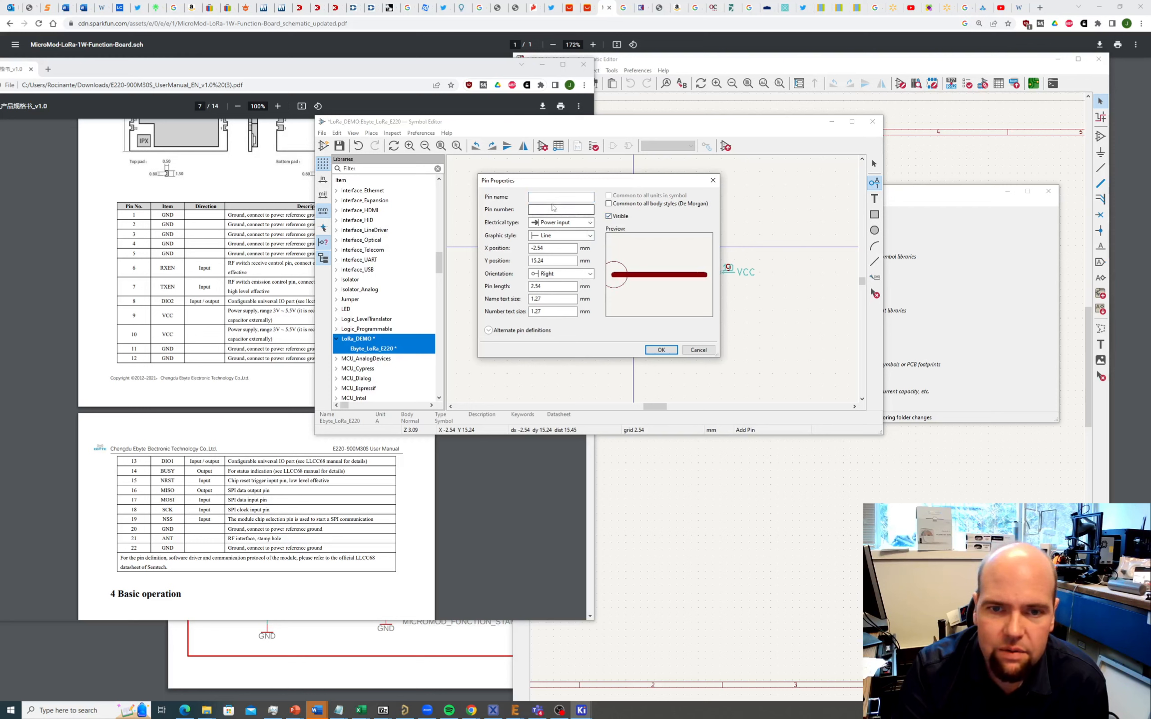
pyautogui.click(553, 223)
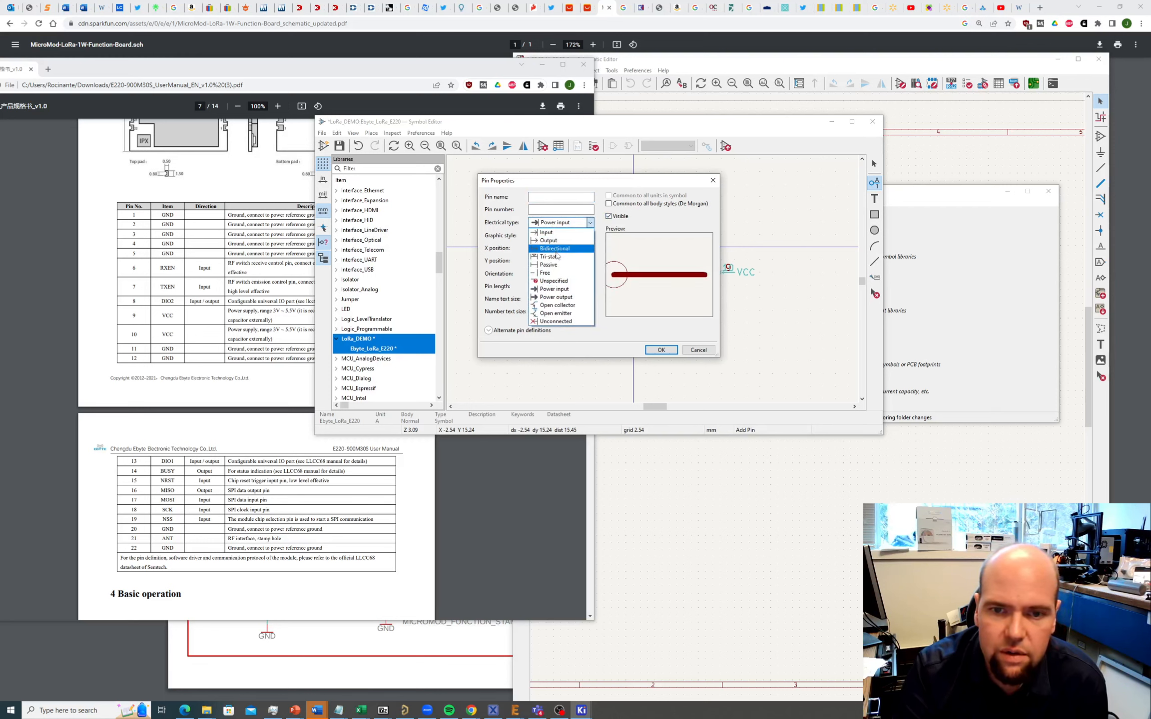
pyautogui.click(555, 249)
pyautogui.click(548, 197)
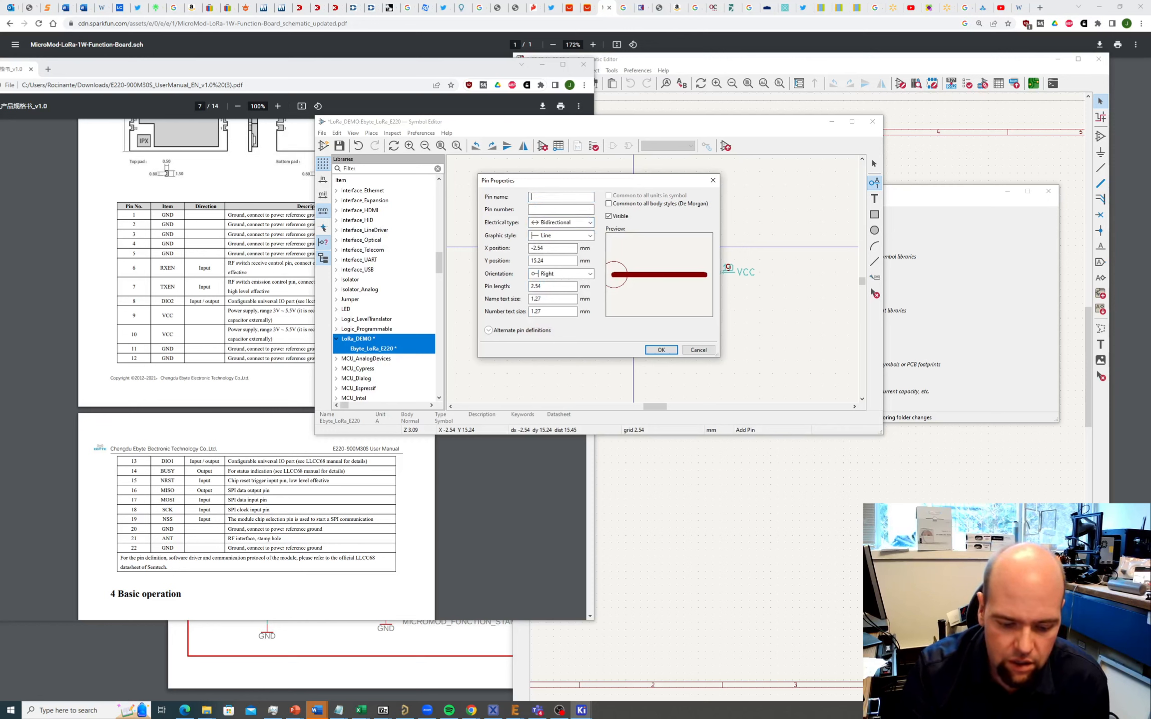
pyautogui.write('DIO1')
pyautogui.press('Tab')
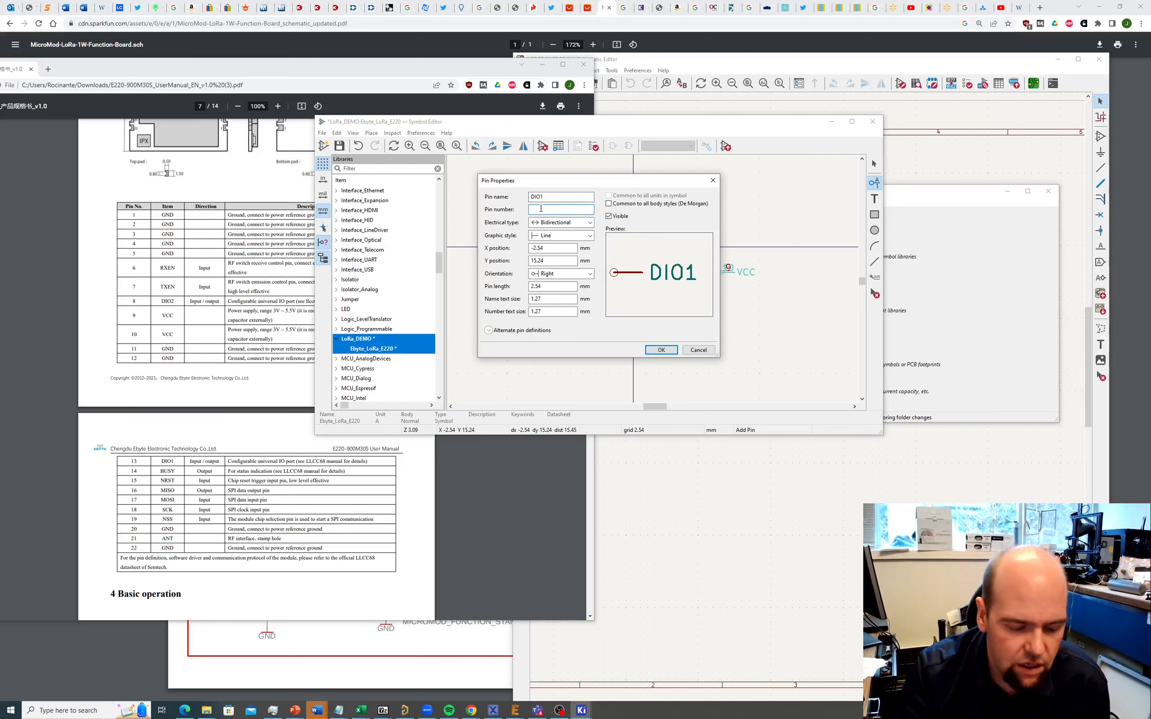
pyautogui.write('13')
pyautogui.click(661, 349)
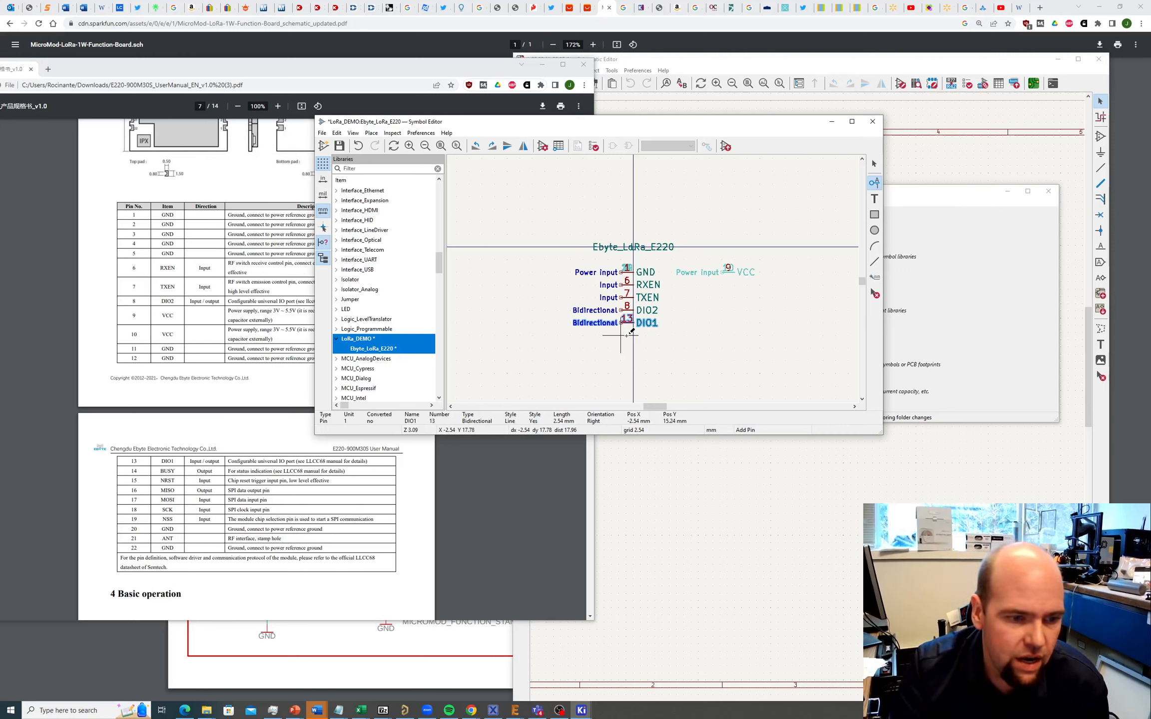
# Step: Add Output pin 14 BUSY below DIO1
pyautogui.click(621, 334)
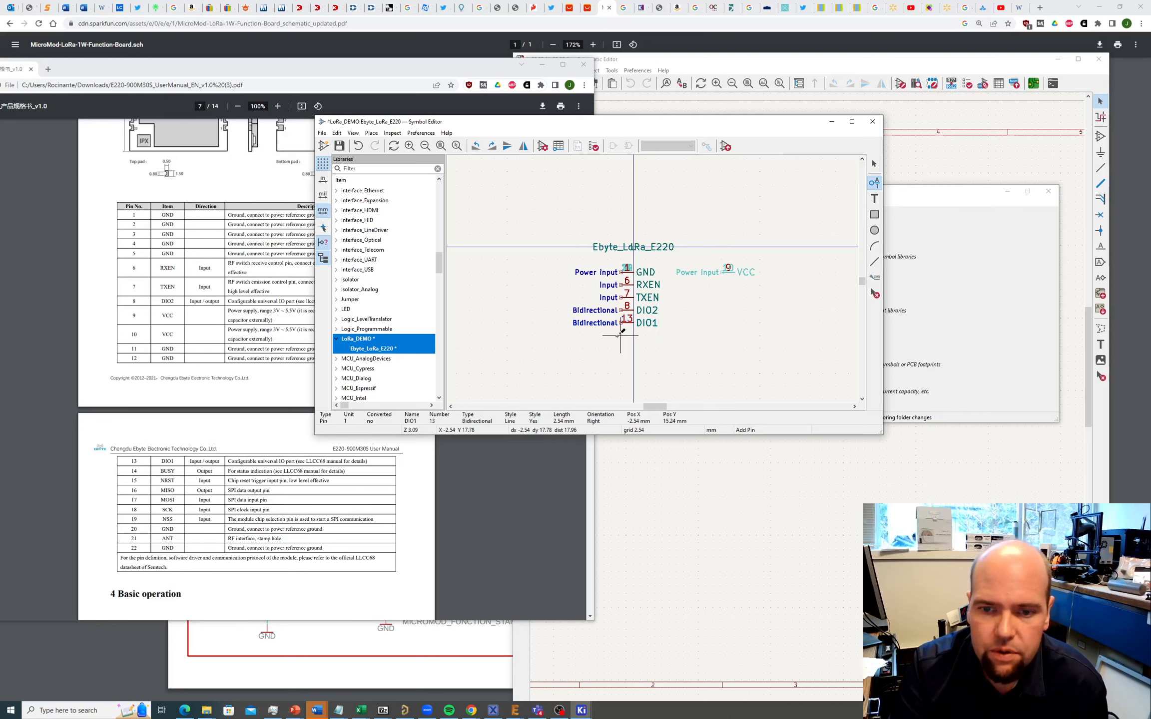
pyautogui.write('BUSY')
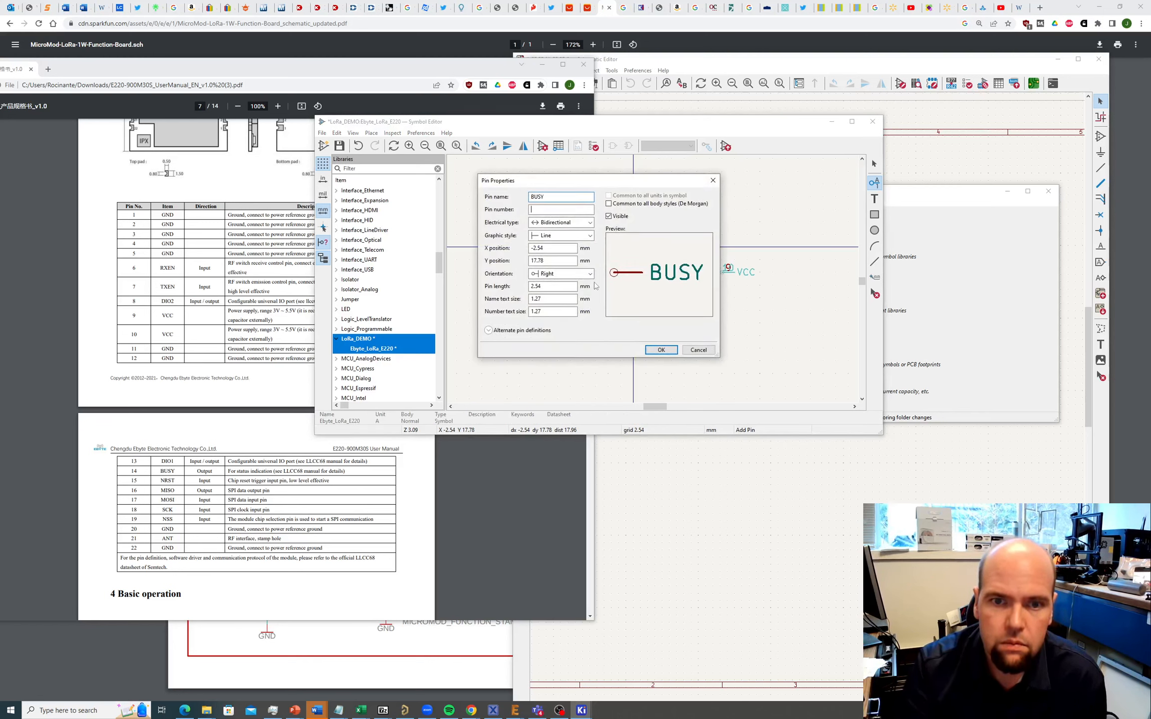
pyautogui.press('Tab')
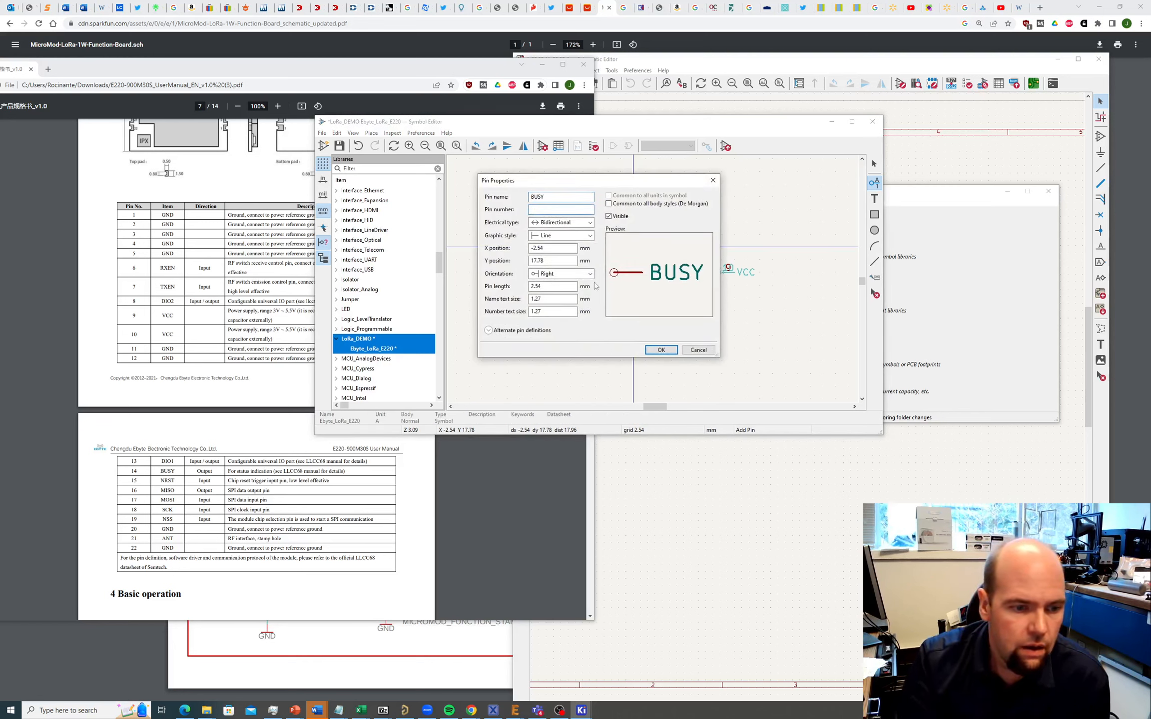
pyautogui.write('14')
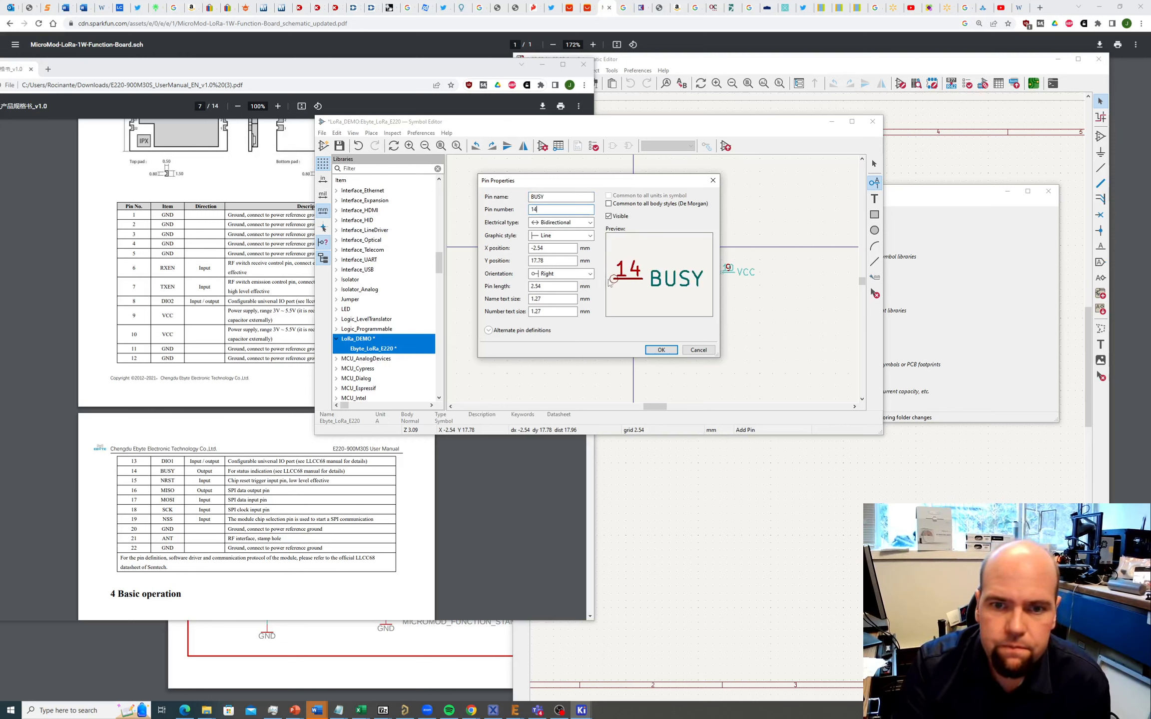
pyautogui.click(589, 223)
pyautogui.click(555, 242)
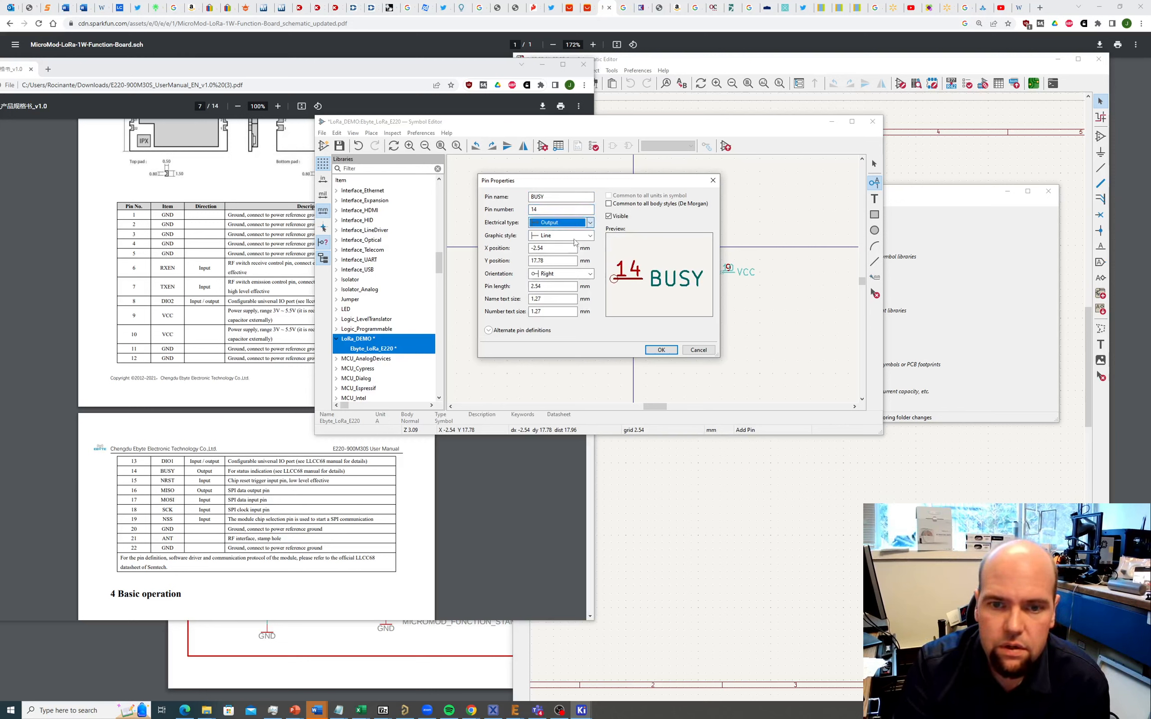
pyautogui.click(659, 350)
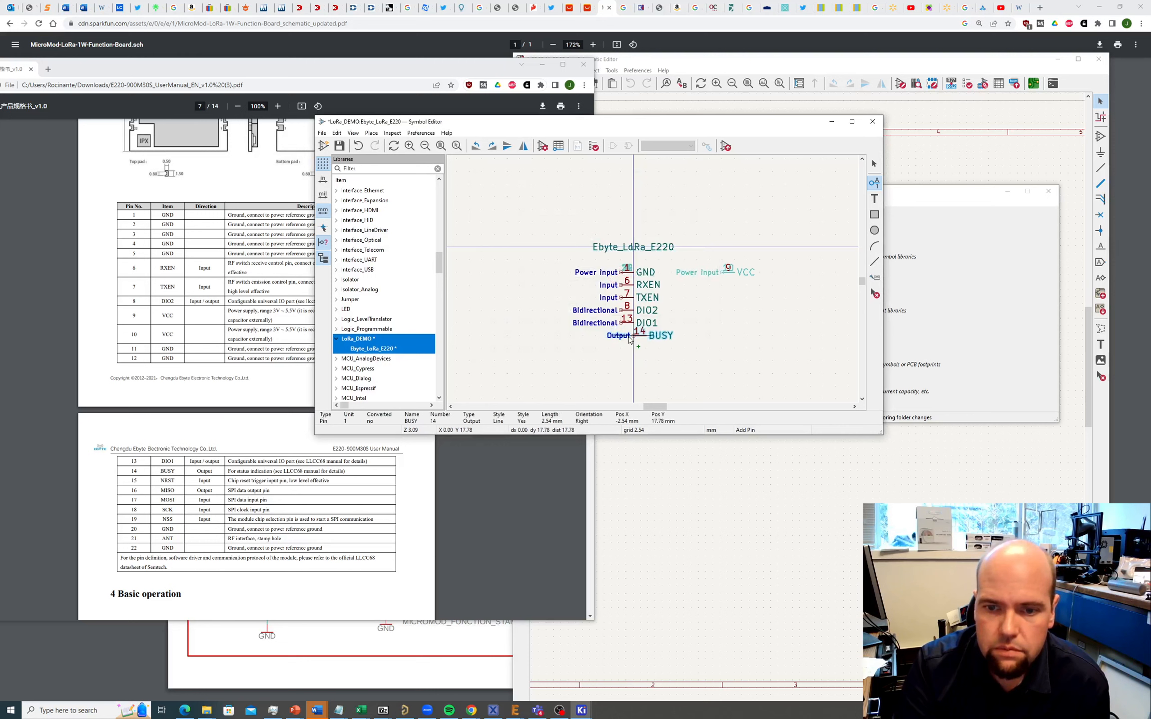
pyautogui.click(623, 339)
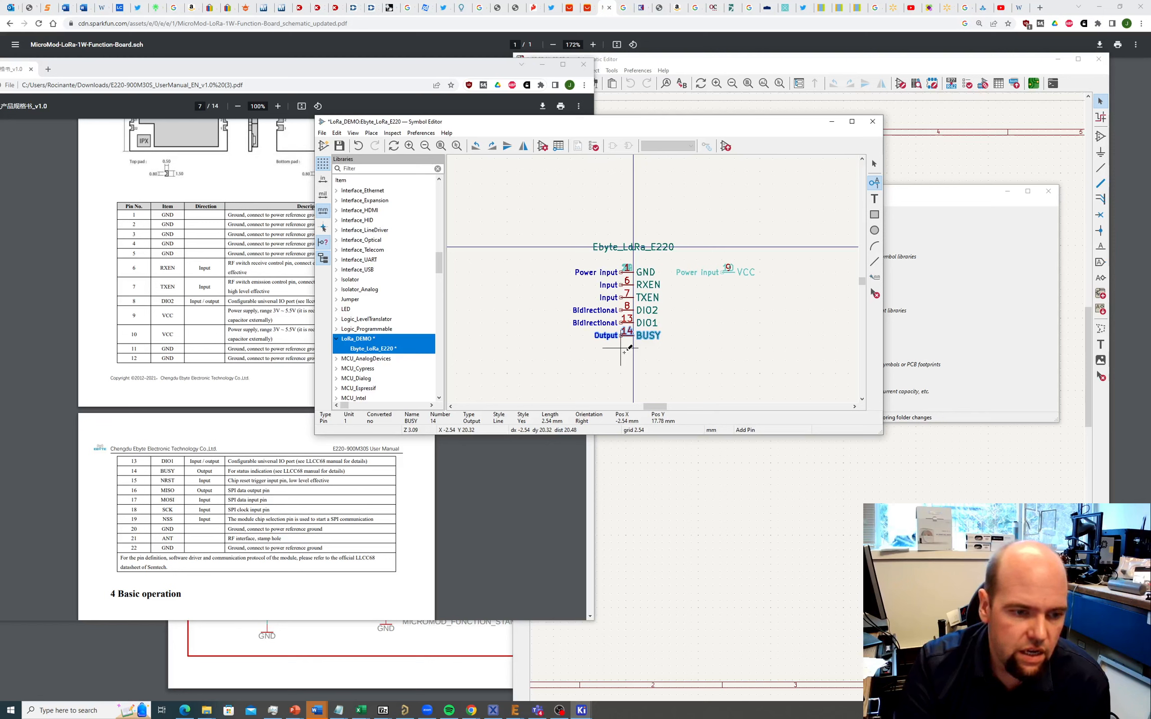
# Step: Add pin 15 NRST below BUSY
pyautogui.click(628, 349)
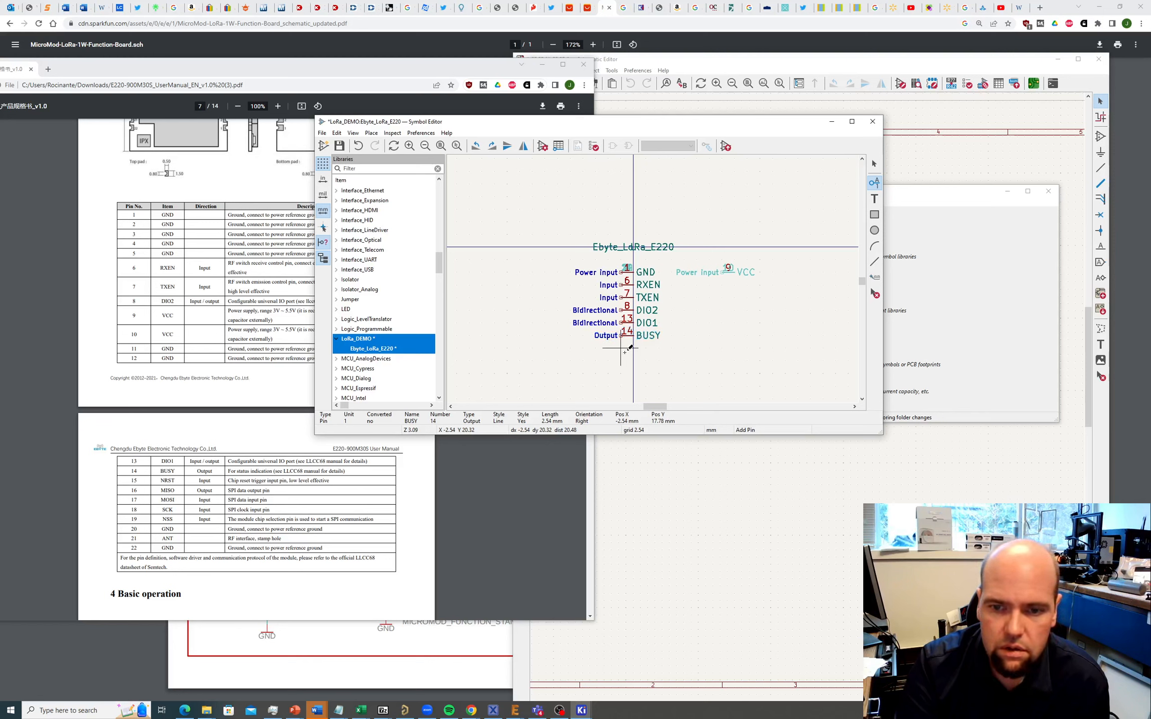
pyautogui.write('NRST')
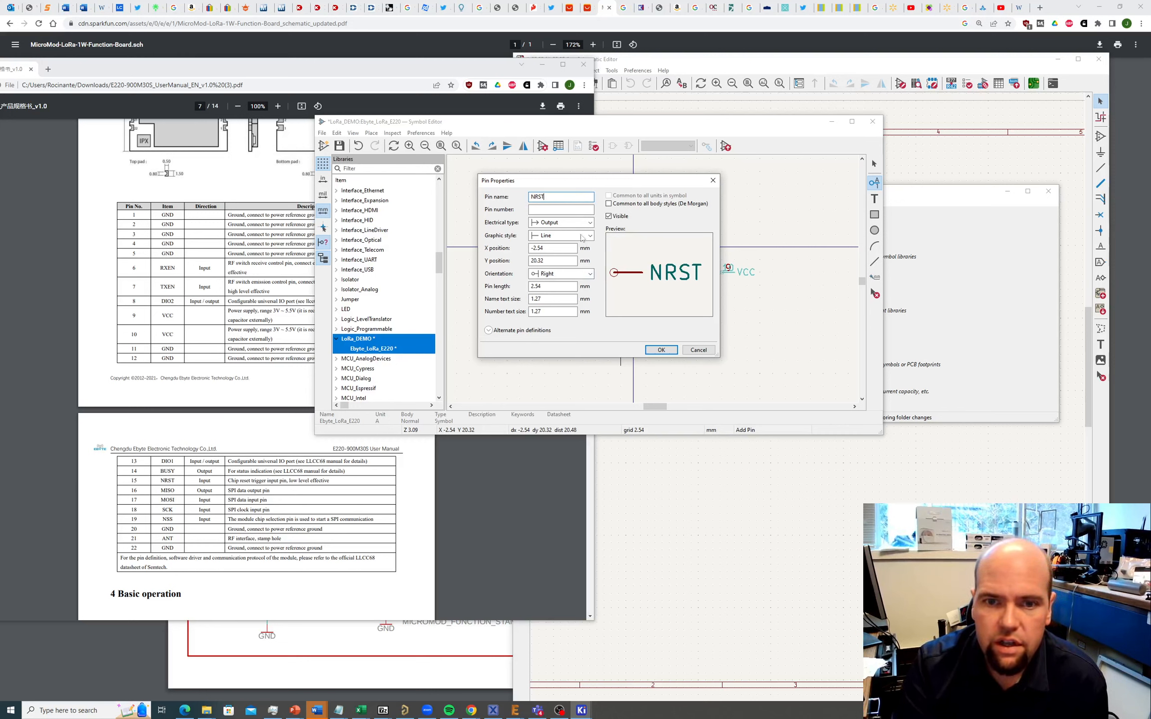
pyautogui.click(549, 210)
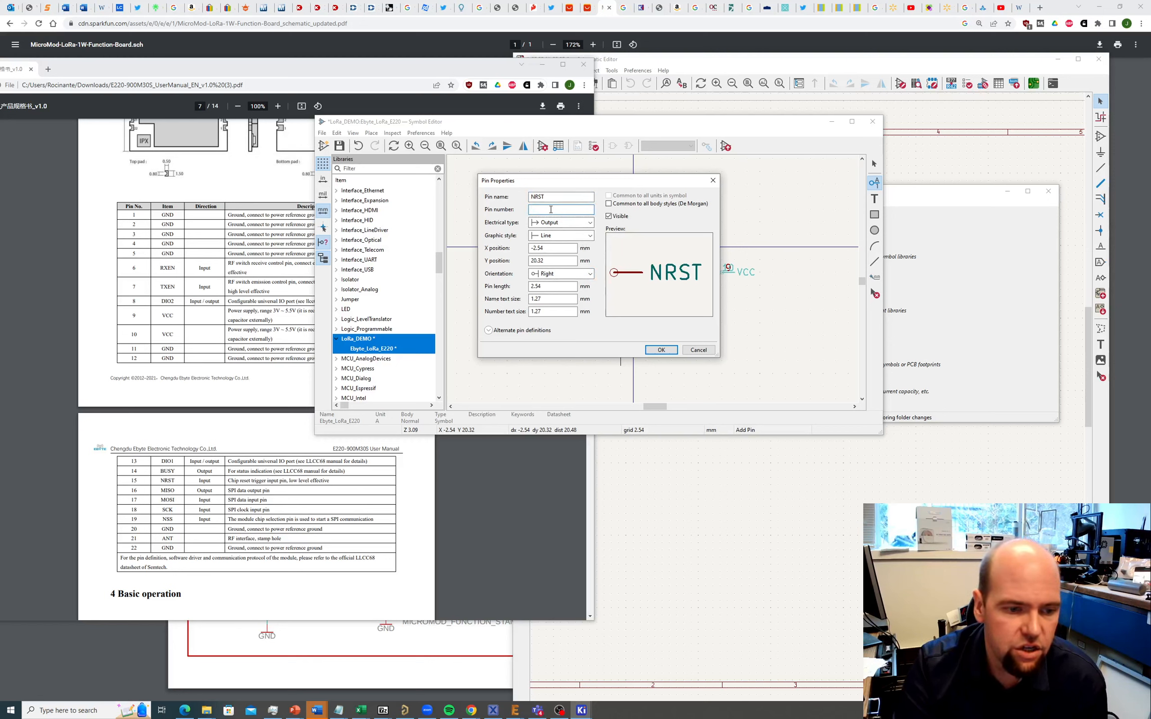
pyautogui.write('15')
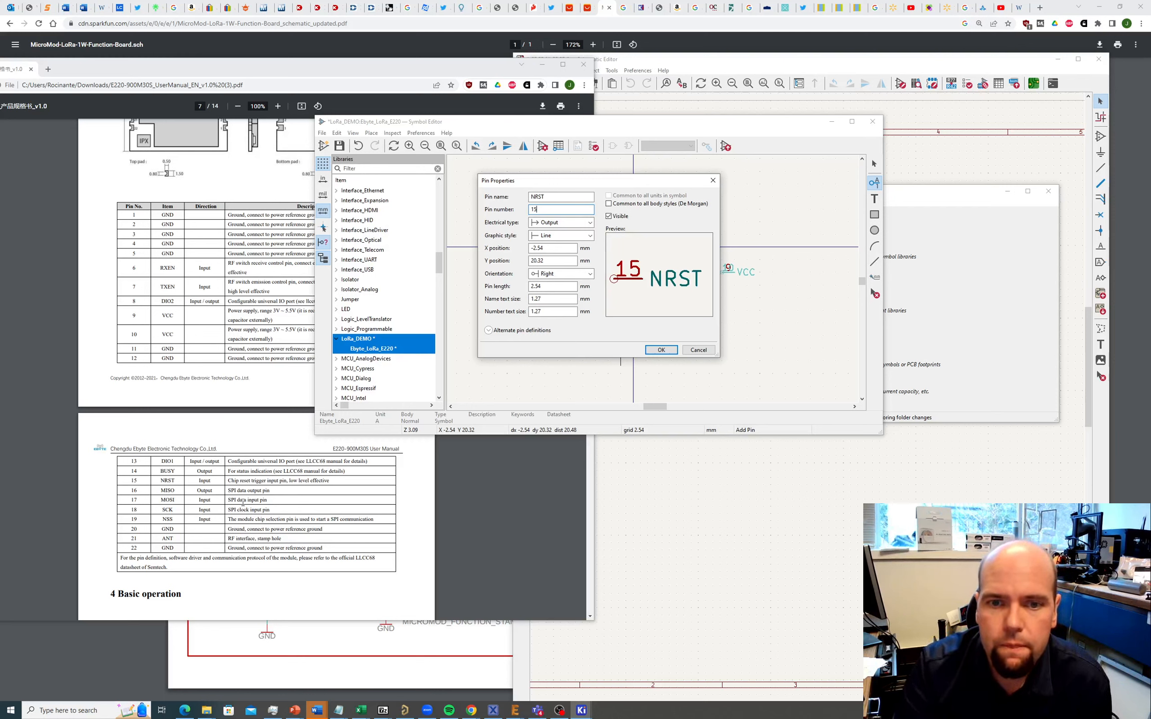
pyautogui.click(662, 350)
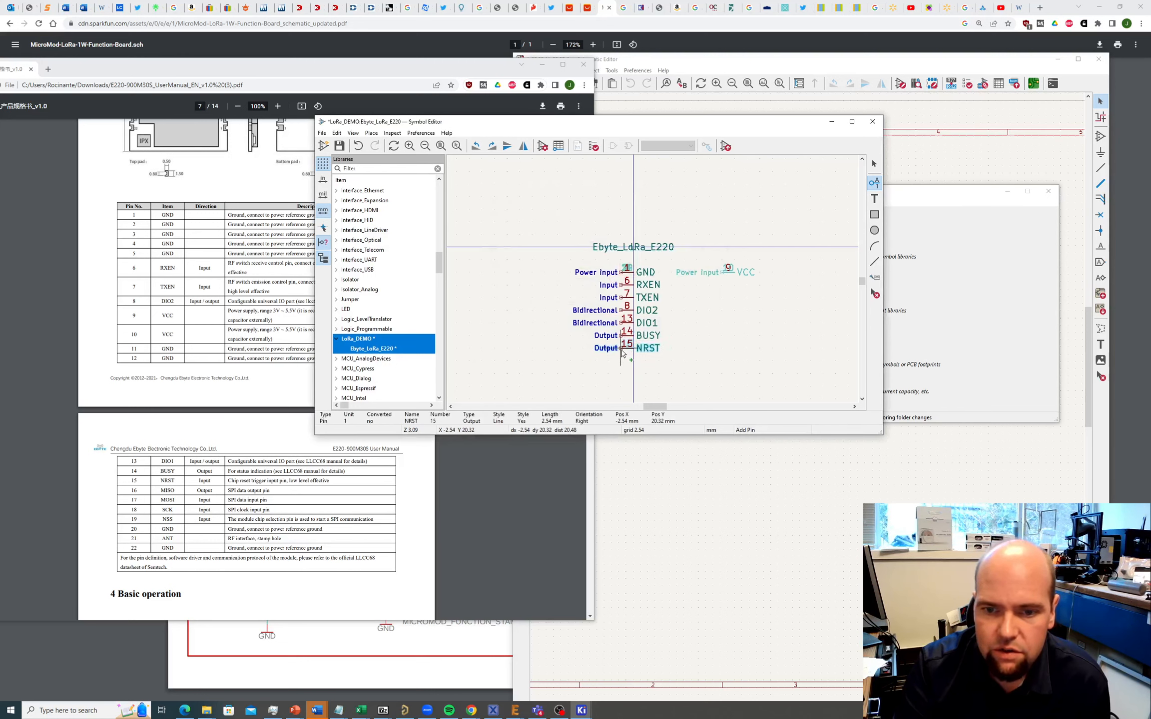
pyautogui.click(623, 354)
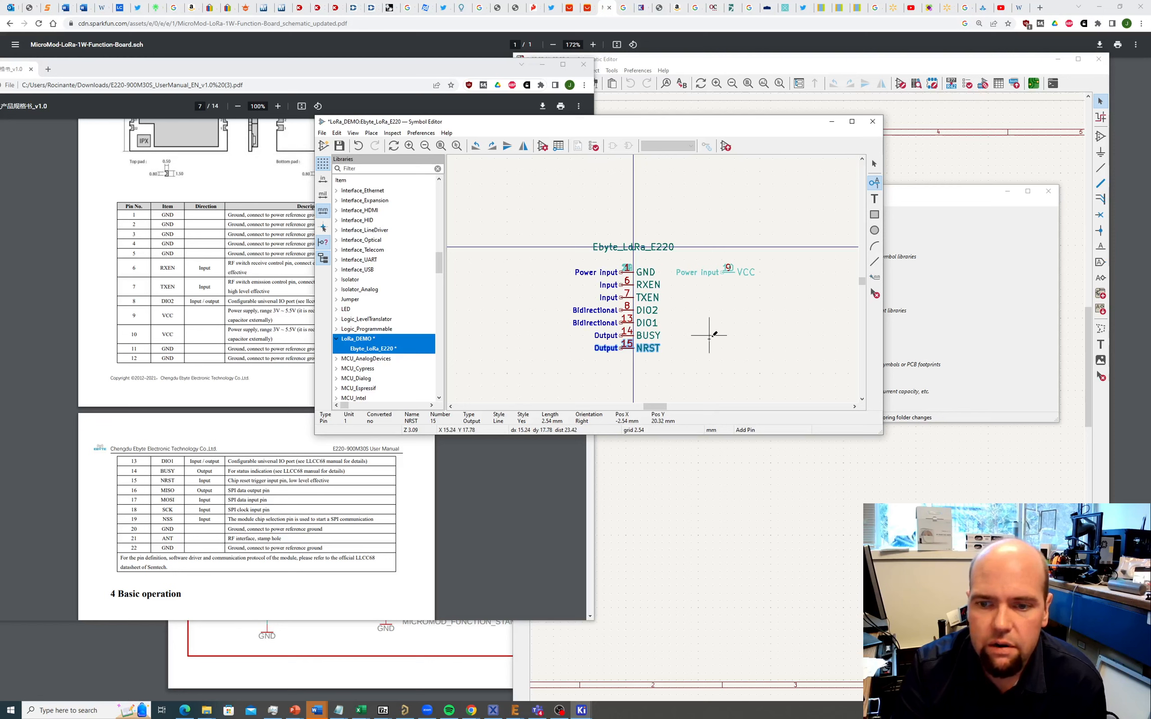
# Step: Add left-facing pin 16 MISO on the right side, level with NRST
pyautogui.click(722, 348)
pyautogui.click(722, 349)
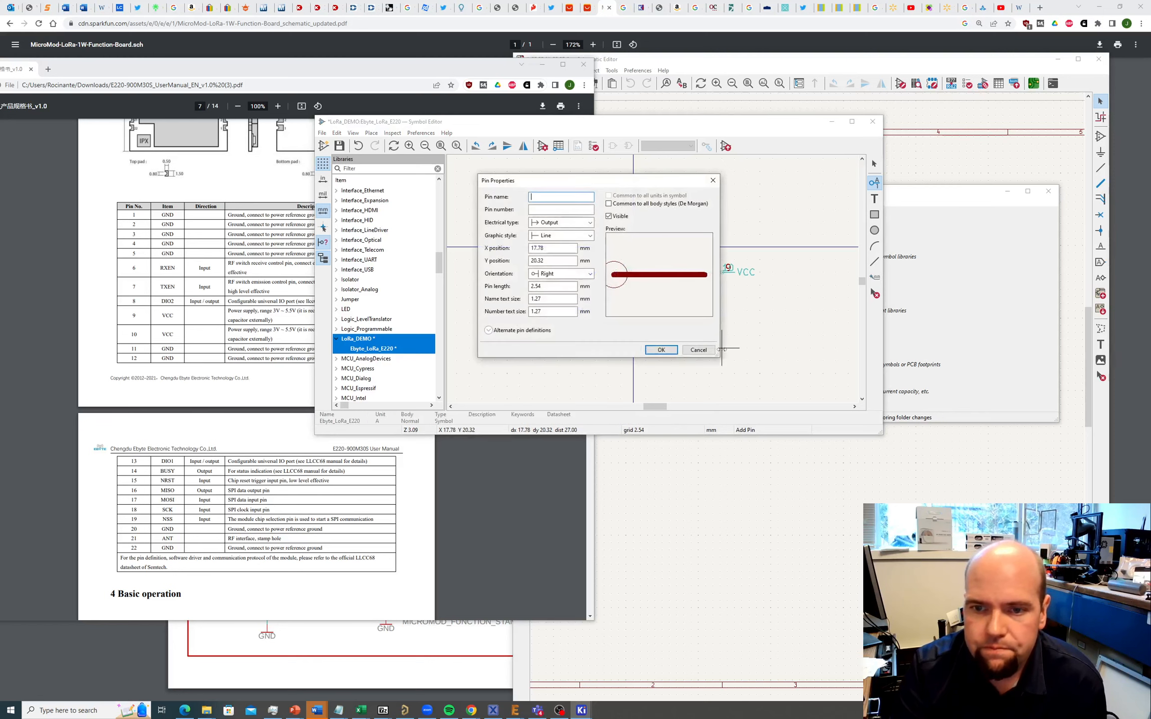
pyautogui.click(564, 275)
pyautogui.click(558, 292)
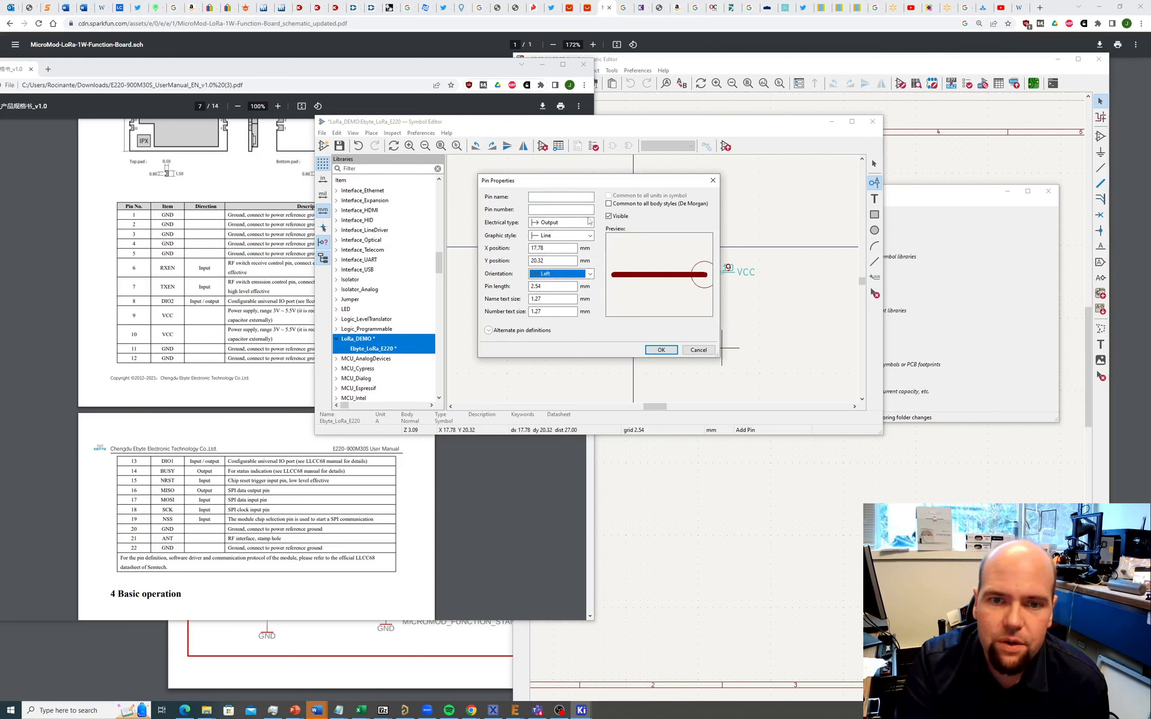
pyautogui.click(548, 196)
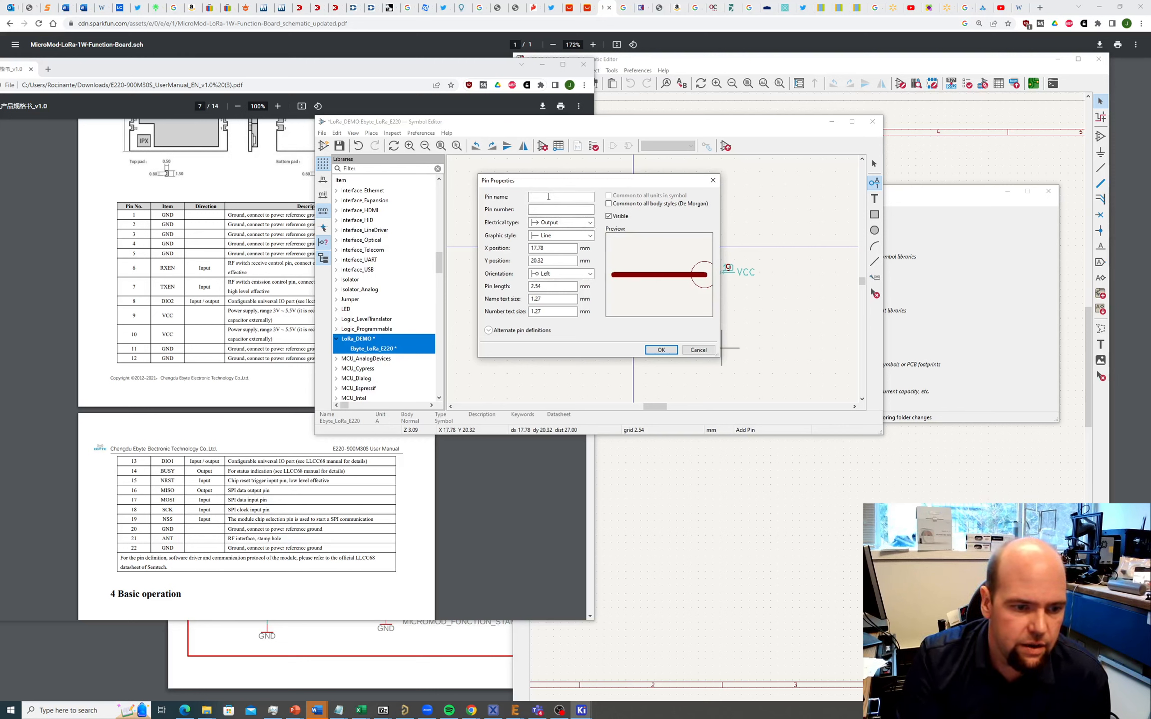
pyautogui.write('MISO')
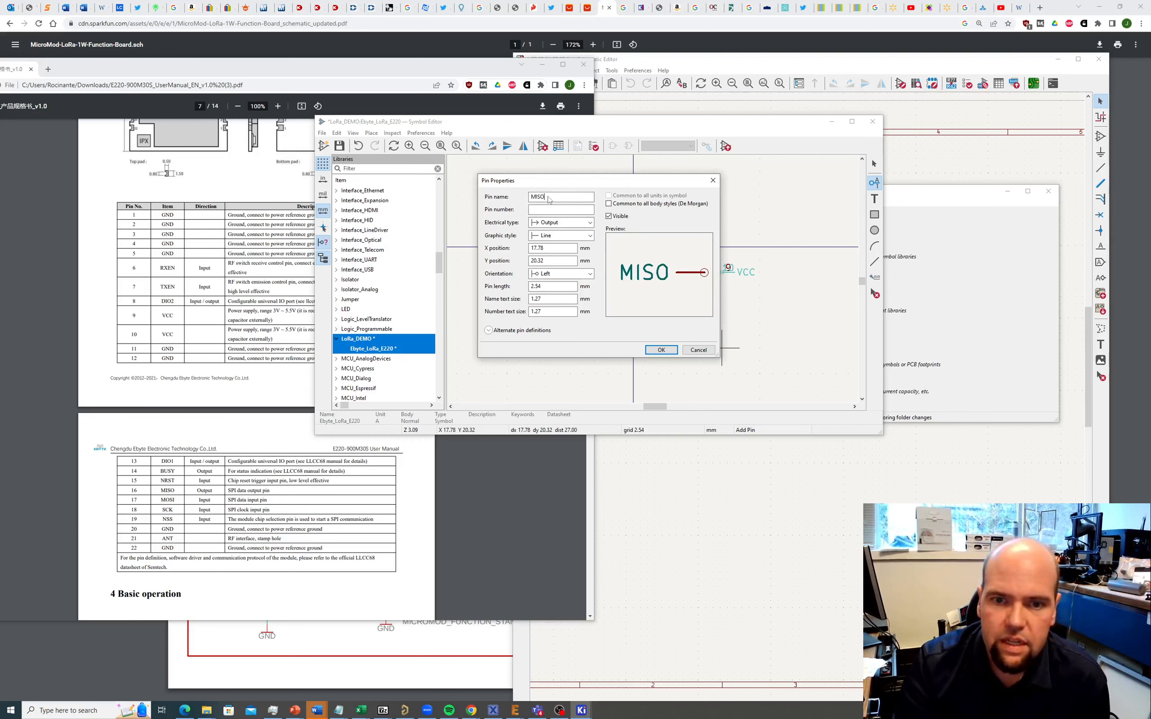
pyautogui.click(551, 210)
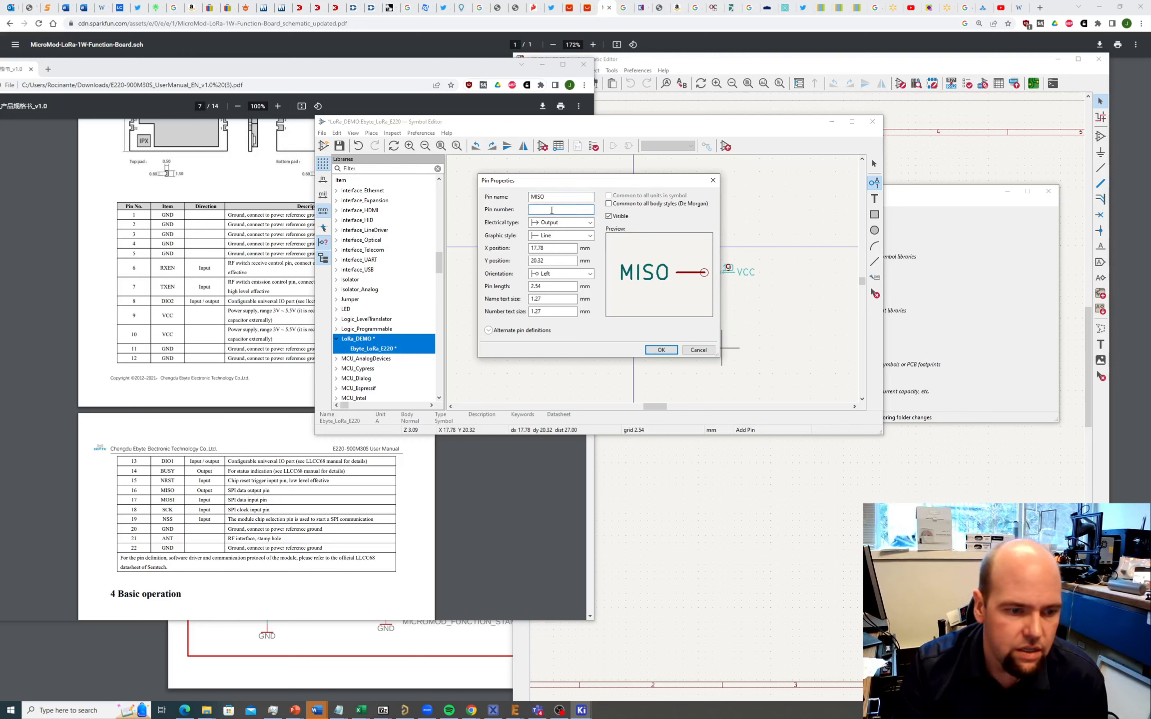
pyautogui.write('16')
pyautogui.press('Return')
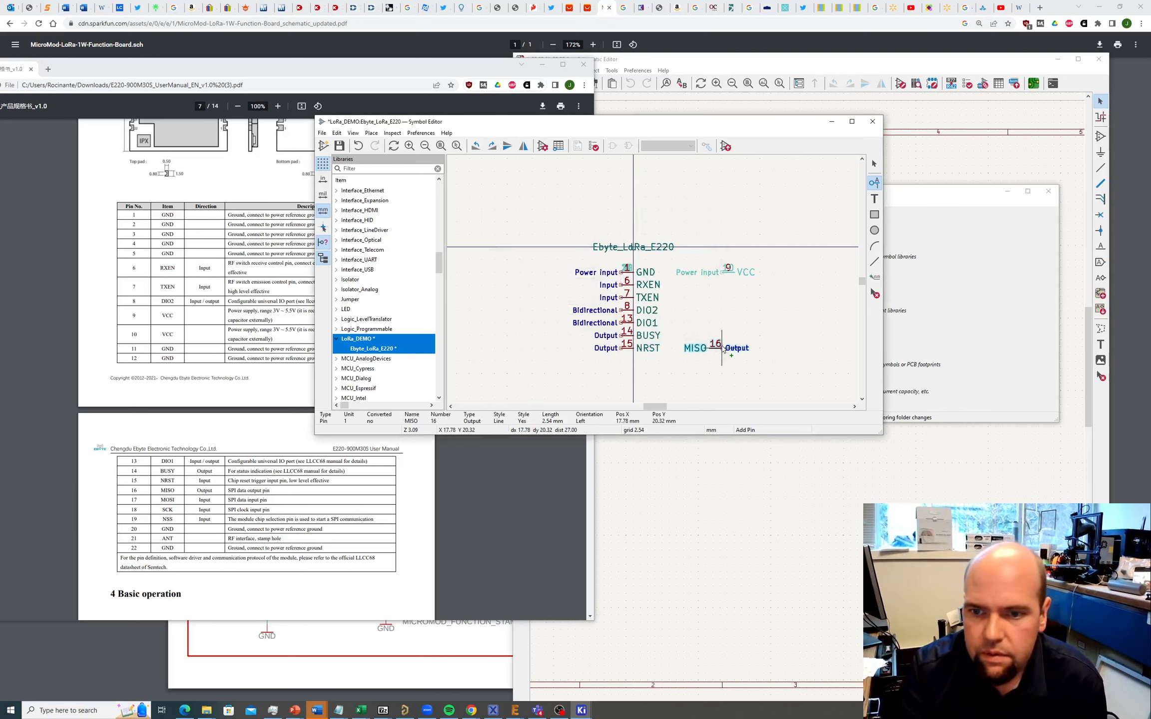
pyautogui.click(722, 346)
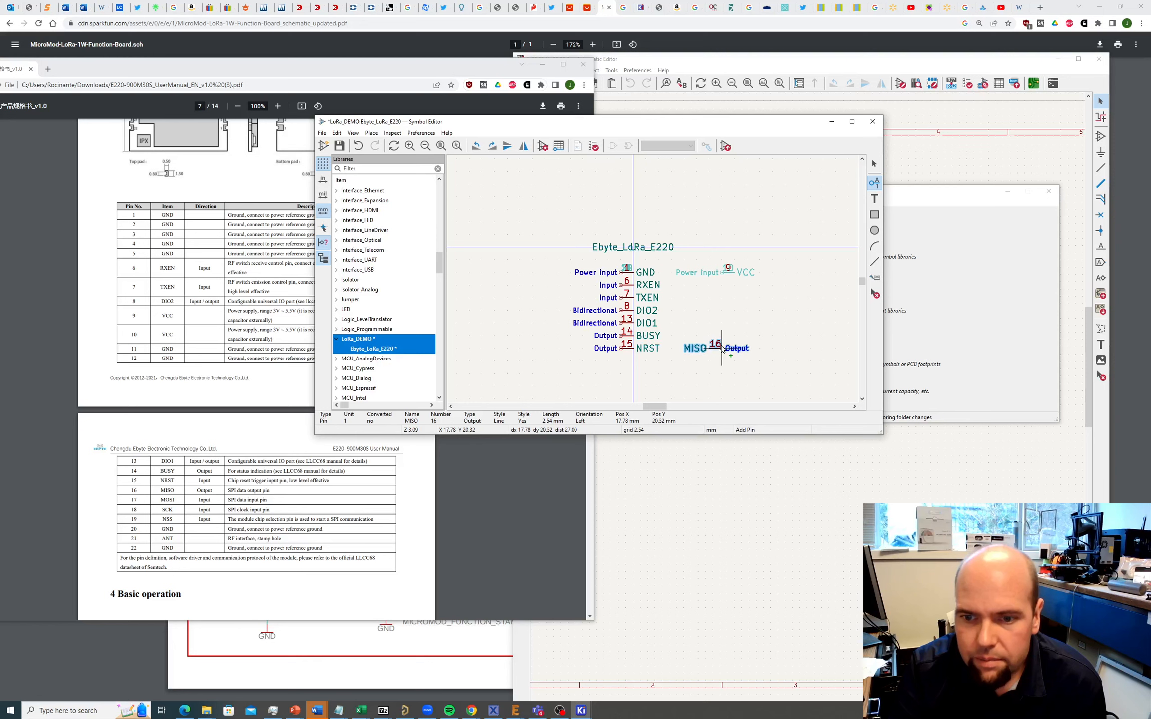
# Step: Add Input pin 17 MOSI above MISO
pyautogui.click(722, 334)
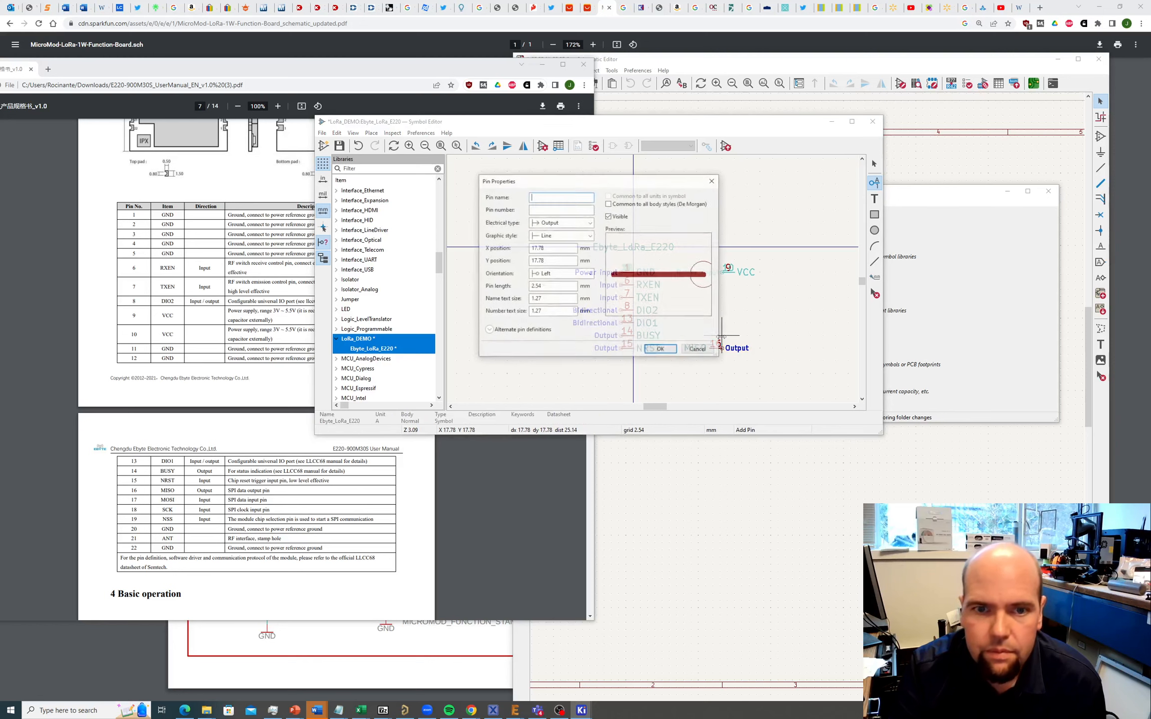
pyautogui.write('MOSI')
pyautogui.press('Tab')
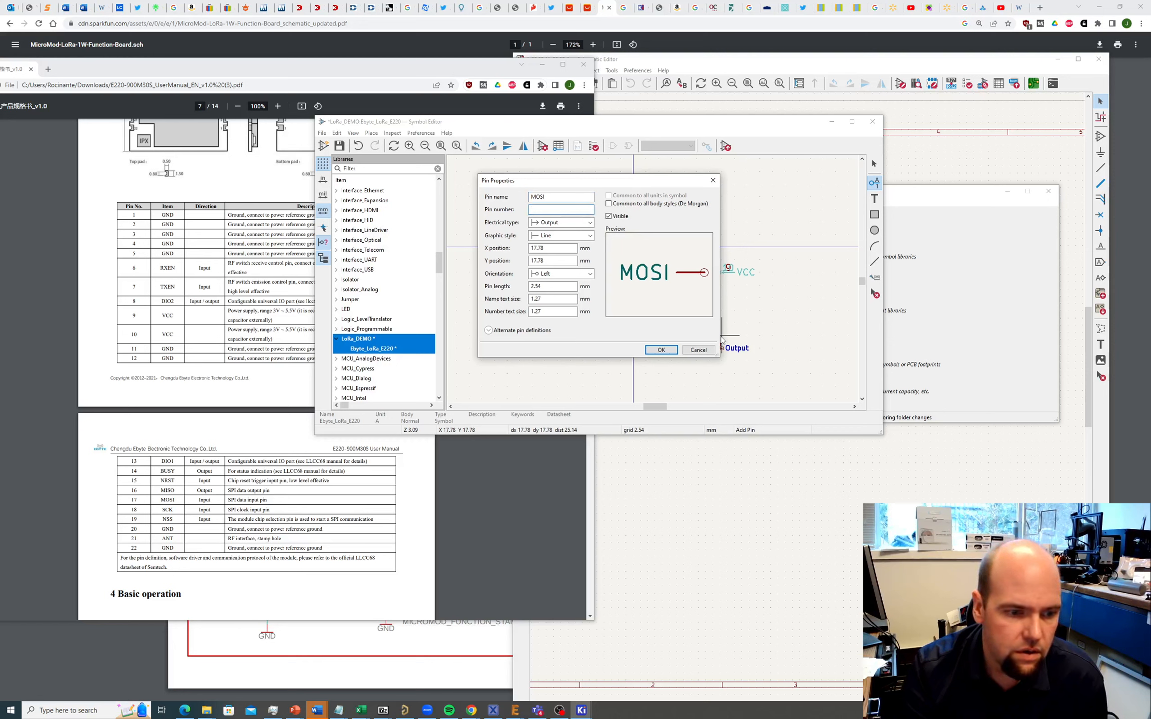
pyautogui.write('17')
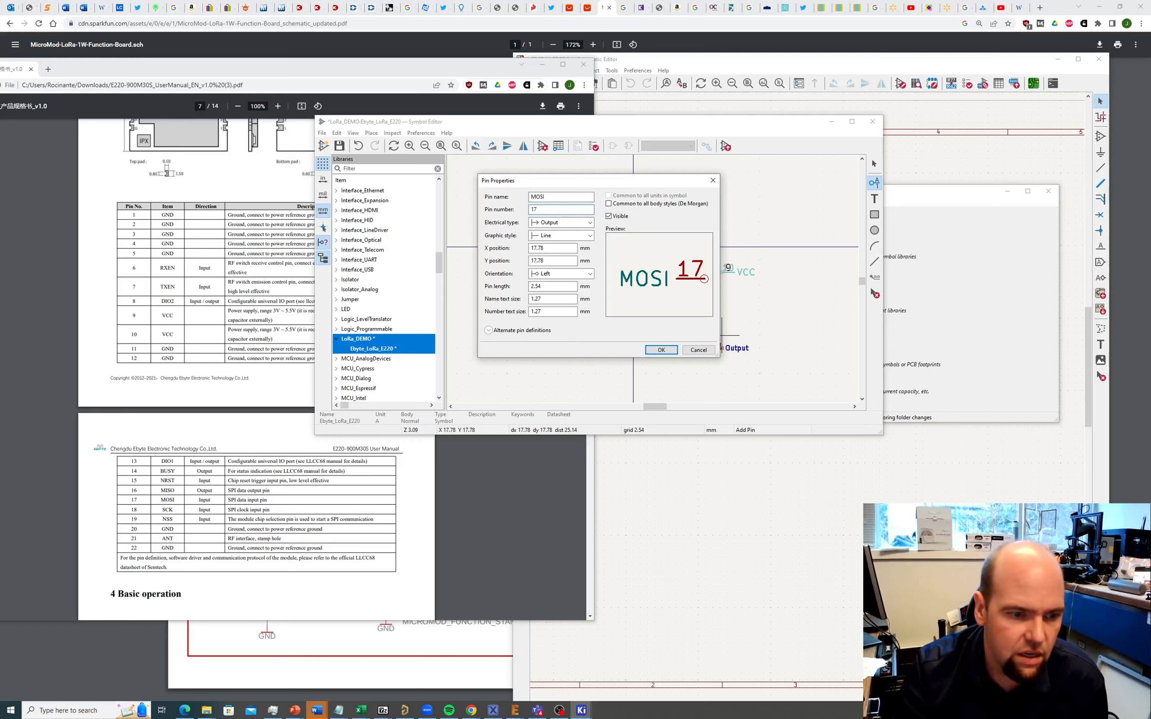
pyautogui.click(558, 226)
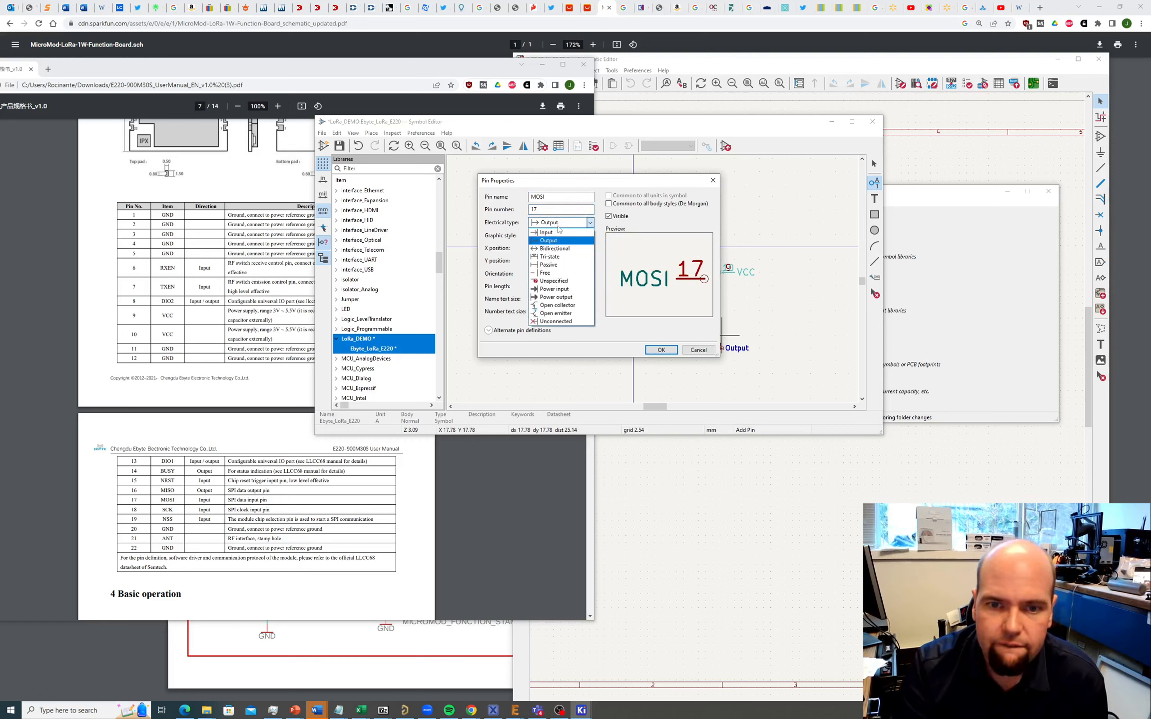
pyautogui.click(547, 233)
pyautogui.click(660, 350)
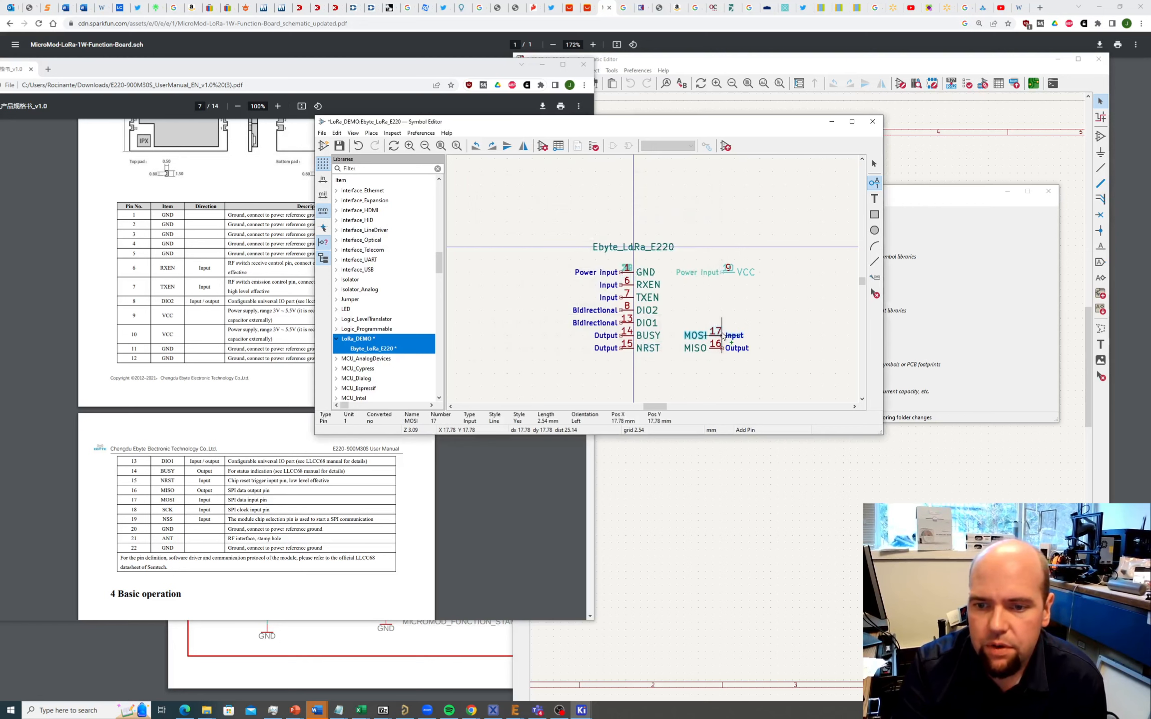
pyautogui.click(723, 336)
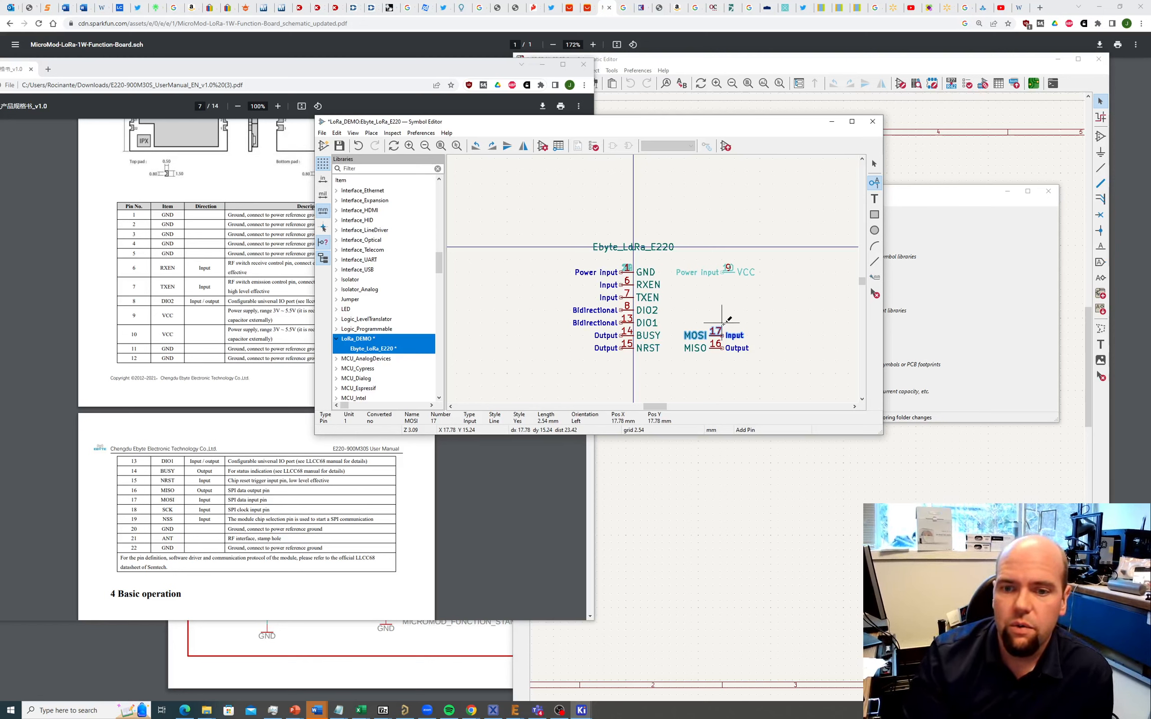
# Step: Add pin 18 SCK above MOSI
pyautogui.click(722, 323)
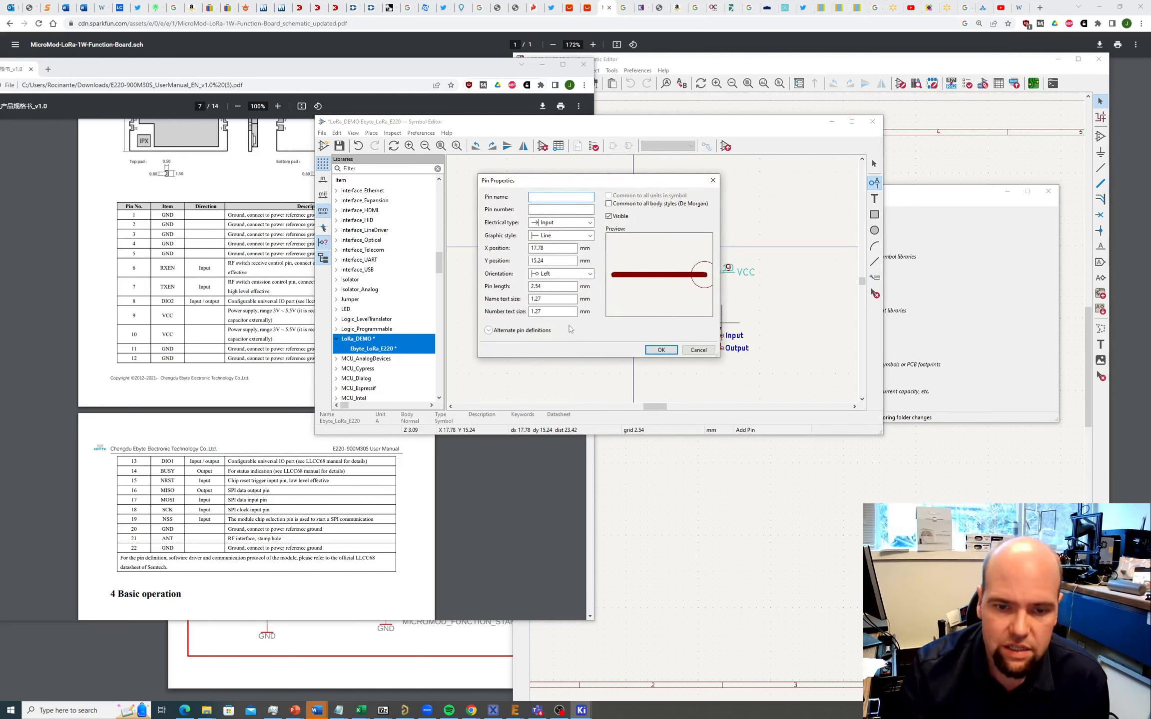
pyautogui.write('SCK')
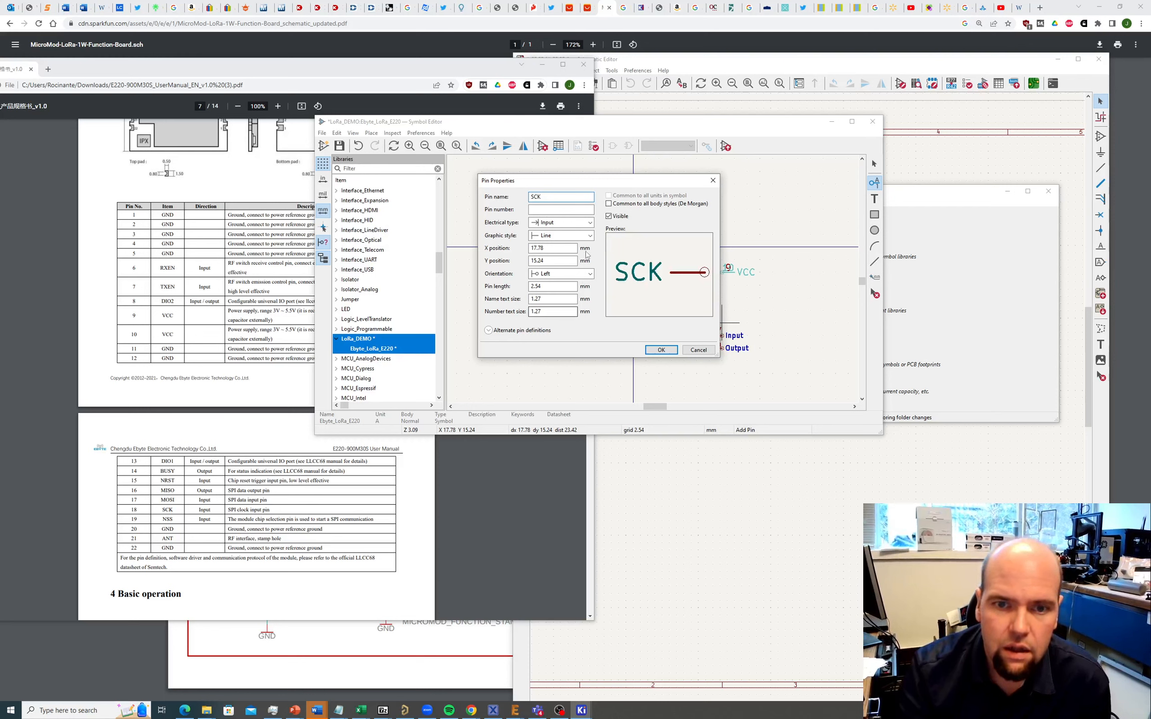
pyautogui.write('18')
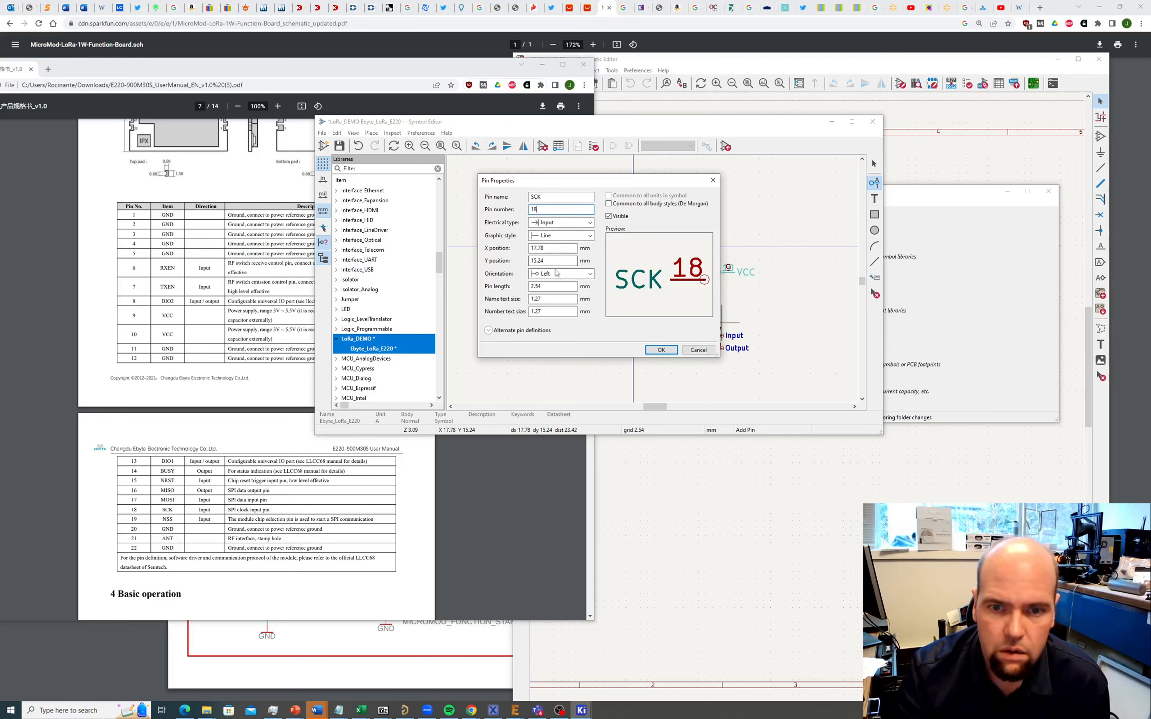
pyautogui.click(661, 350)
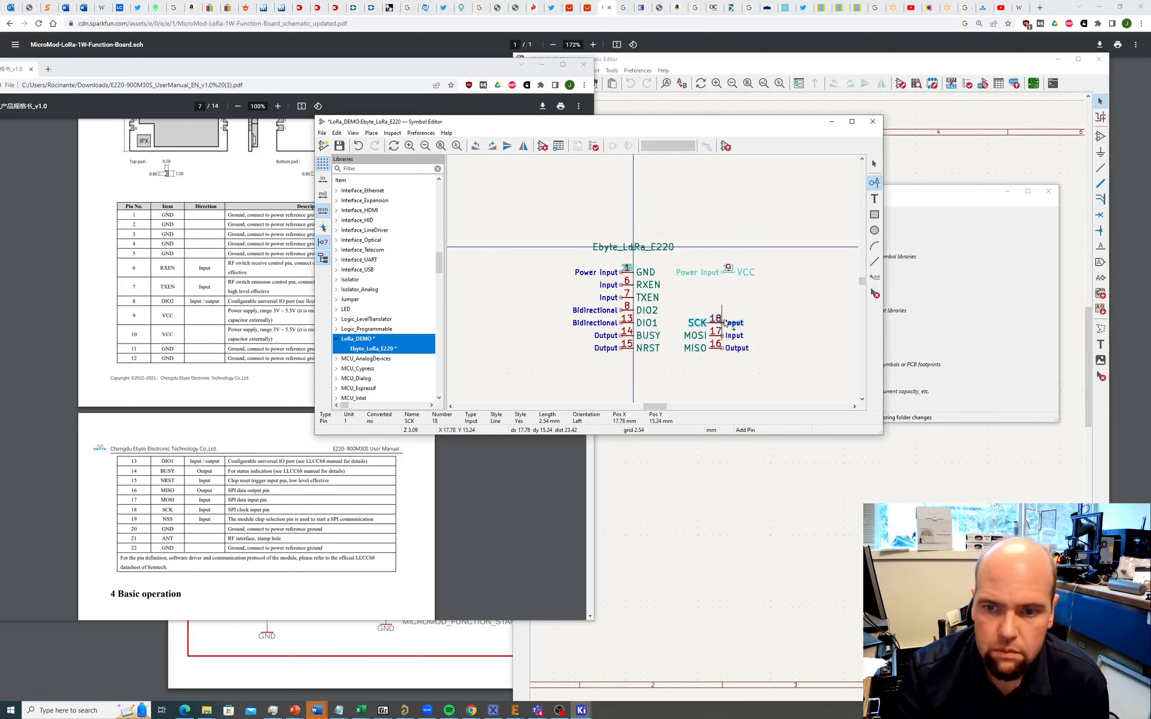
pyautogui.click(725, 322)
# Step: Add pin 19 NSS above SCK
pyautogui.click(722, 308)
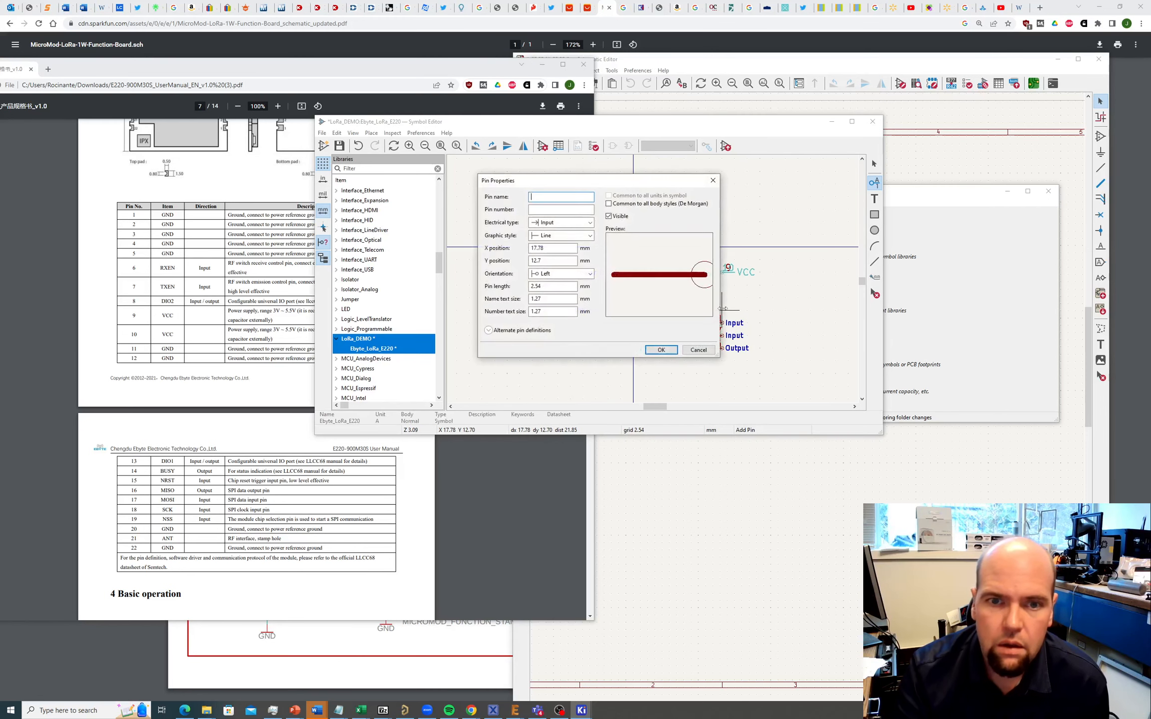
pyautogui.write('NSS')
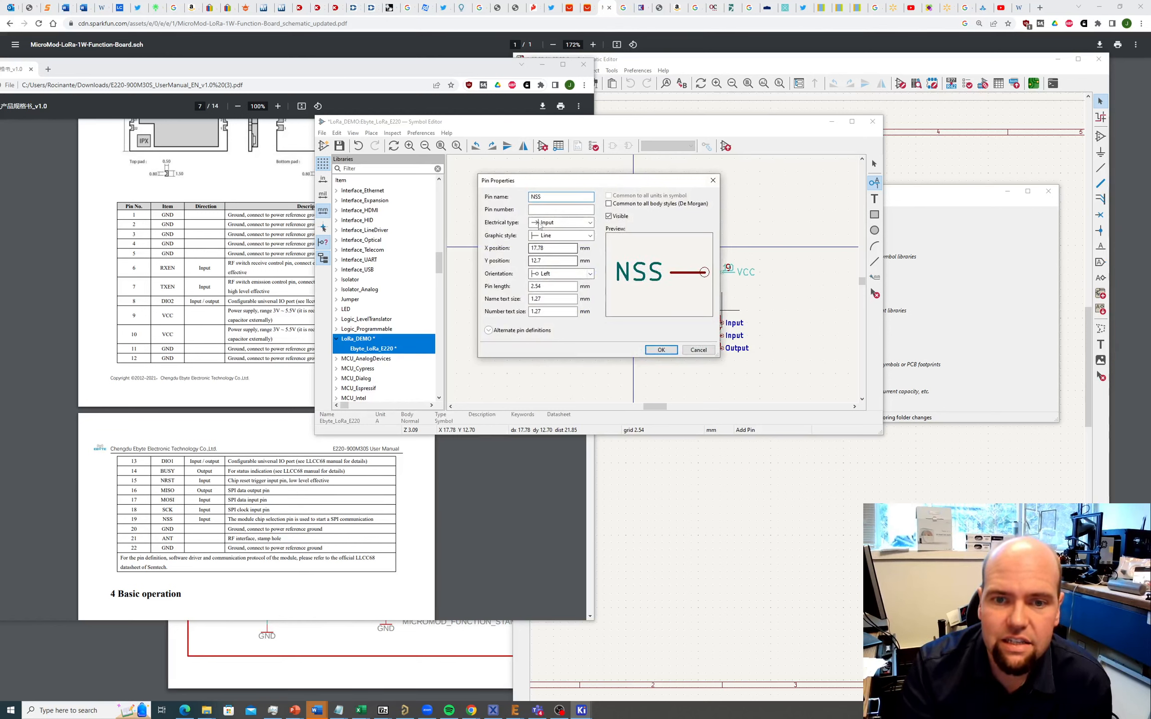
pyautogui.click(547, 210)
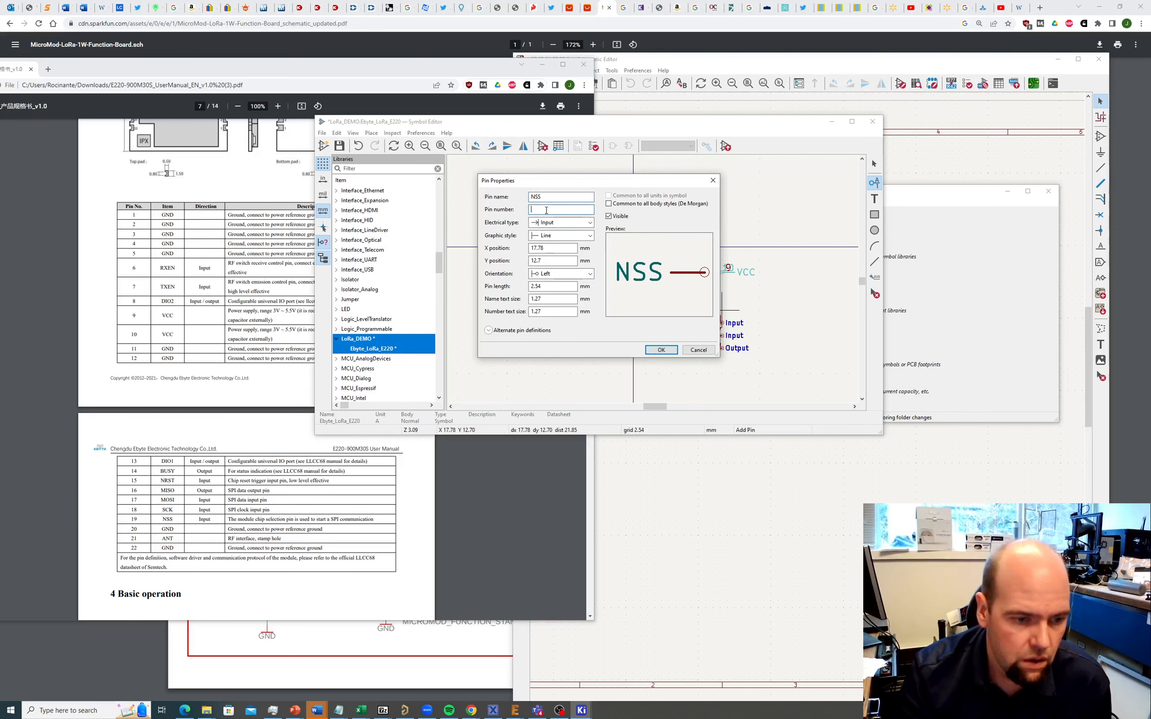
pyautogui.write('19')
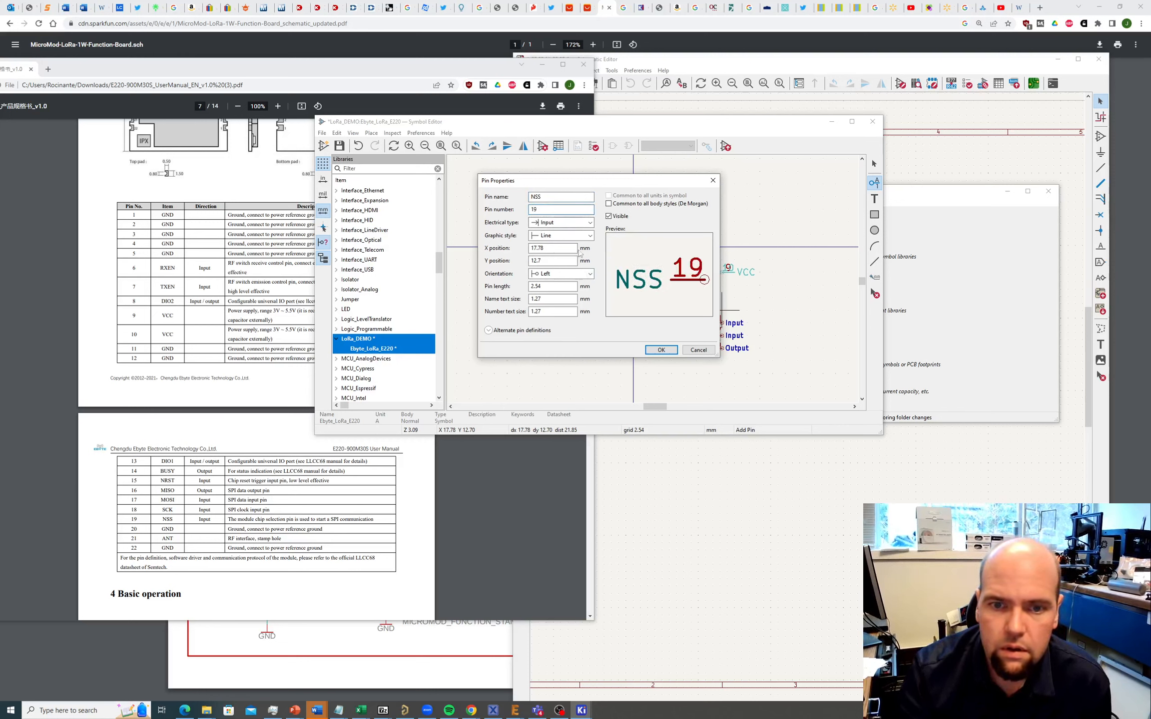
pyautogui.click(658, 350)
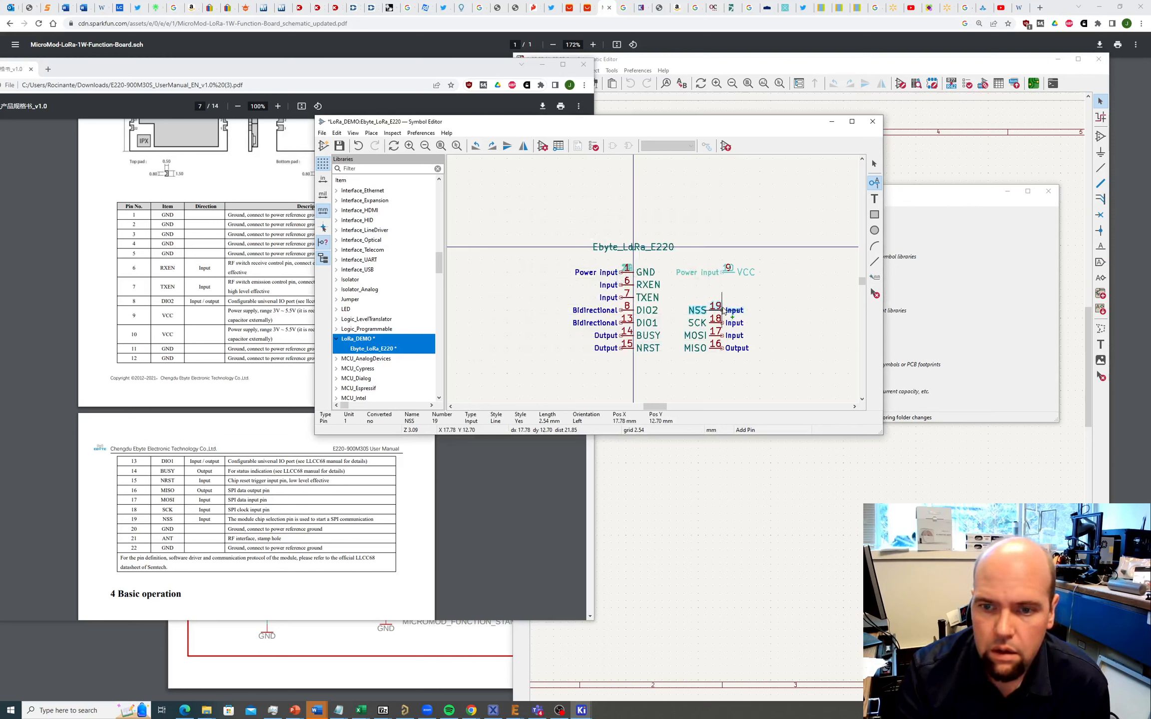
pyautogui.click(723, 311)
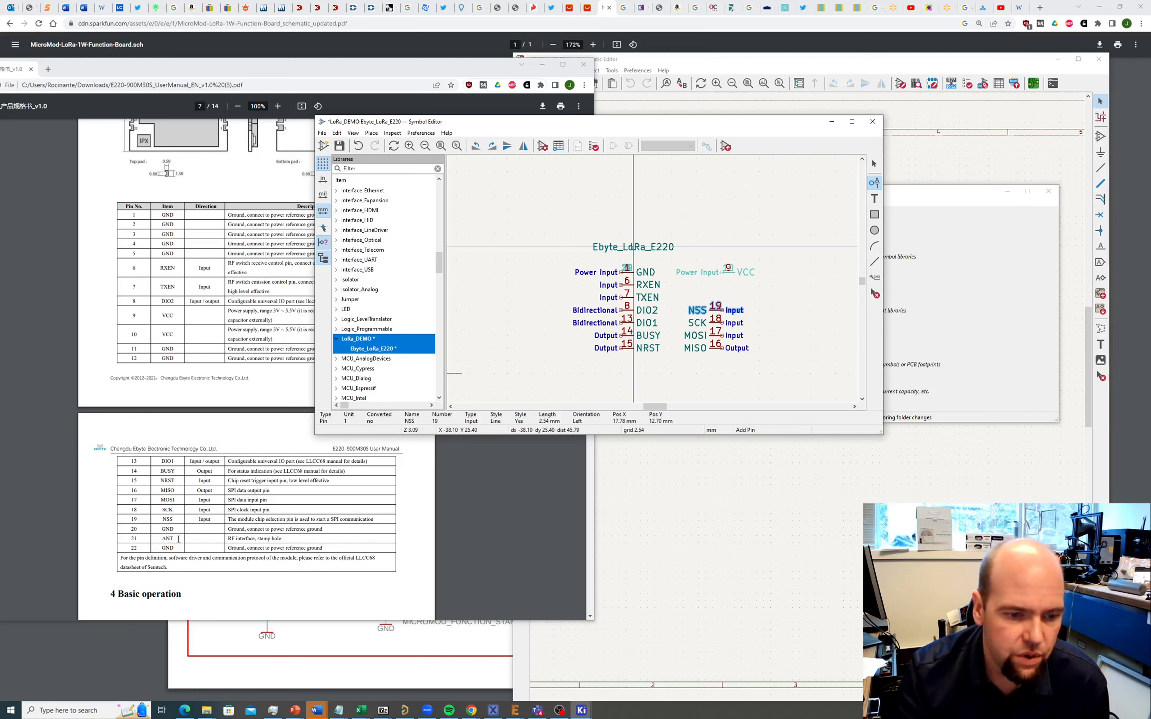
# Step: Add Output pin 21 ANT below MISO on the right side
pyautogui.click(722, 297)
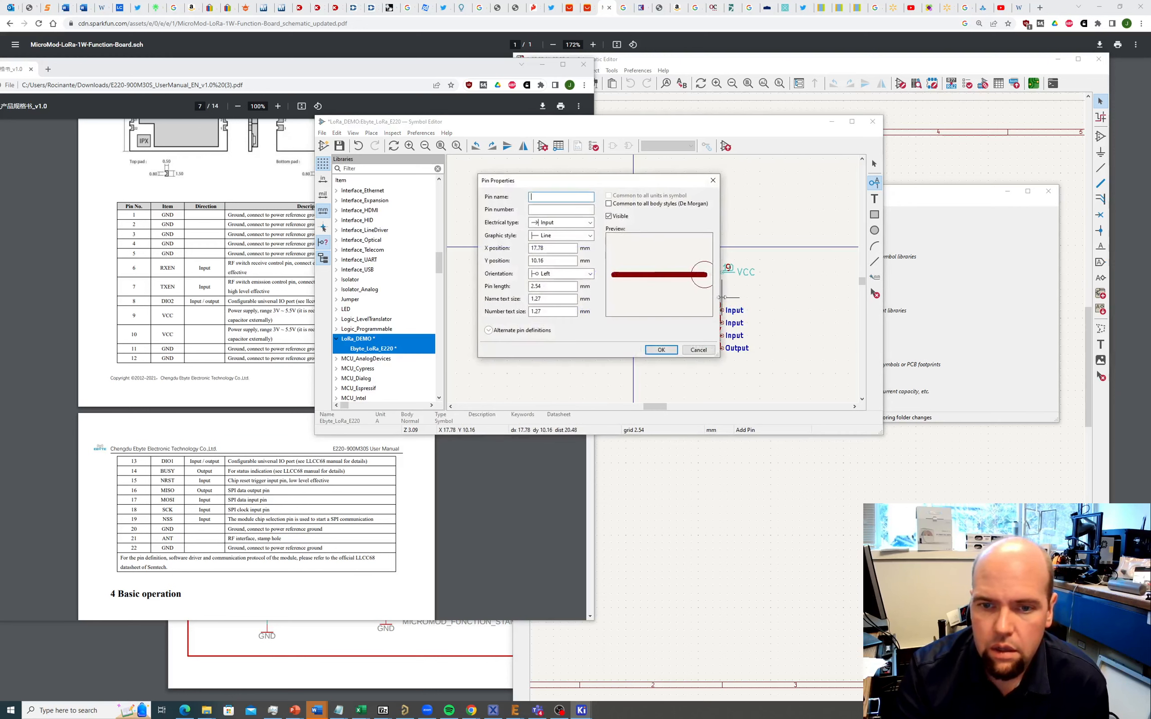
pyautogui.write('AND')
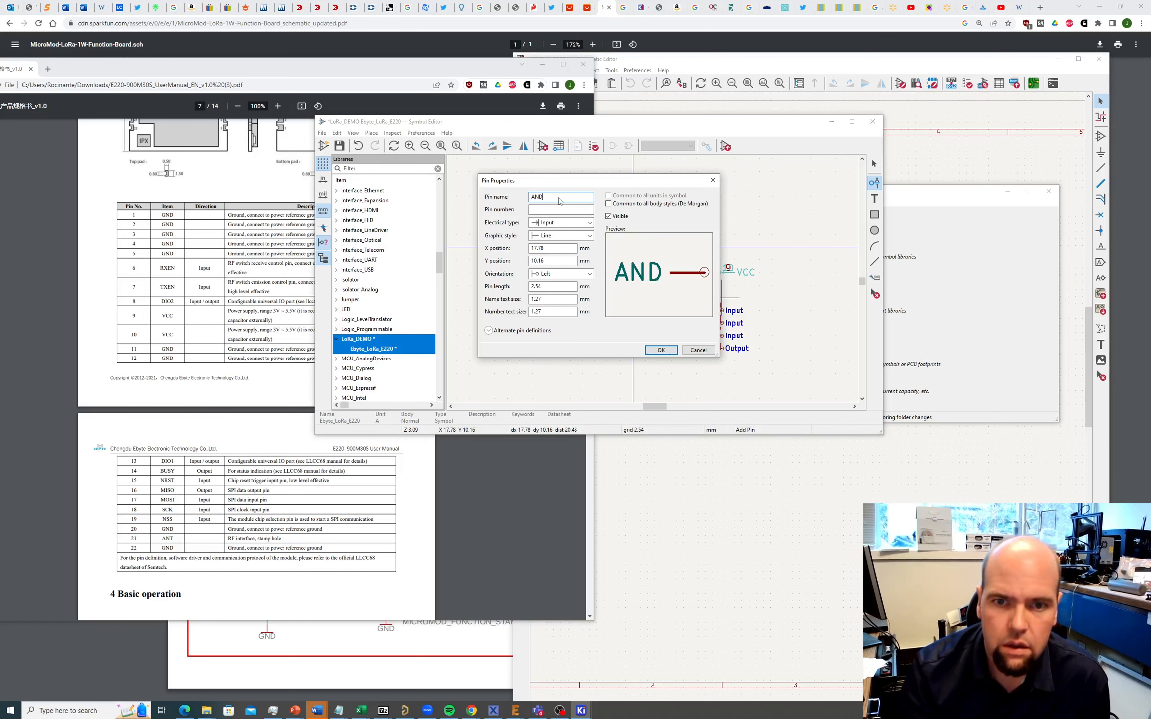
pyautogui.press('BackSpace')
pyautogui.write('T')
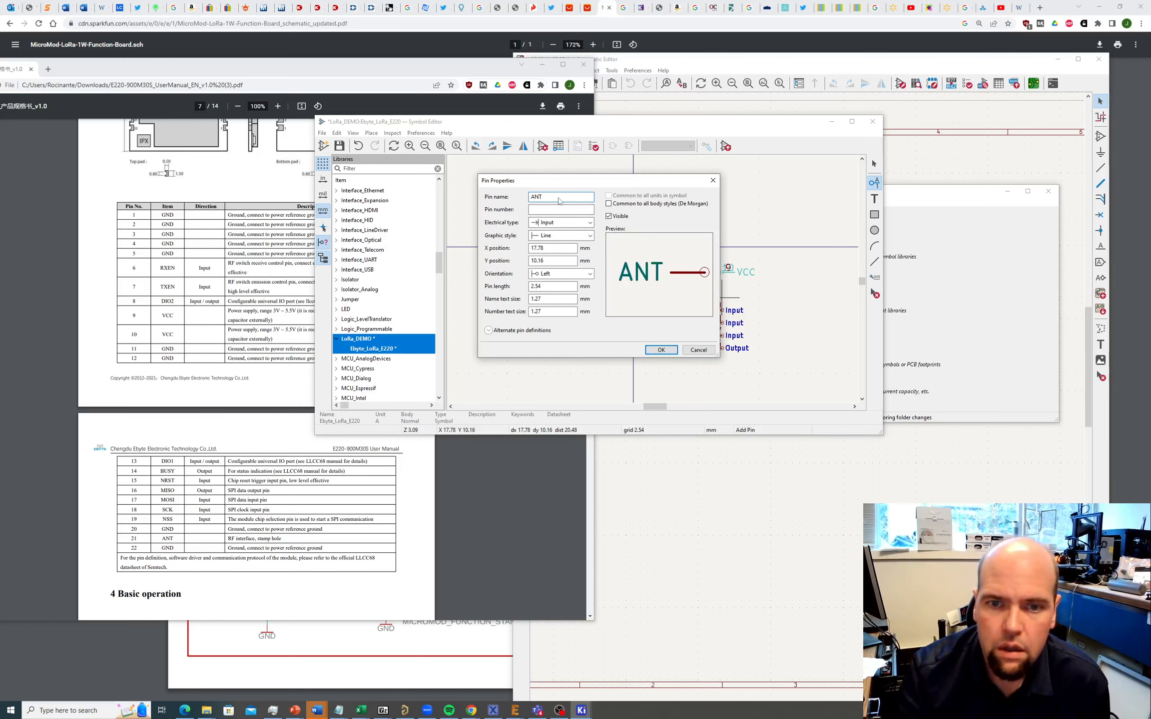
pyautogui.write('21')
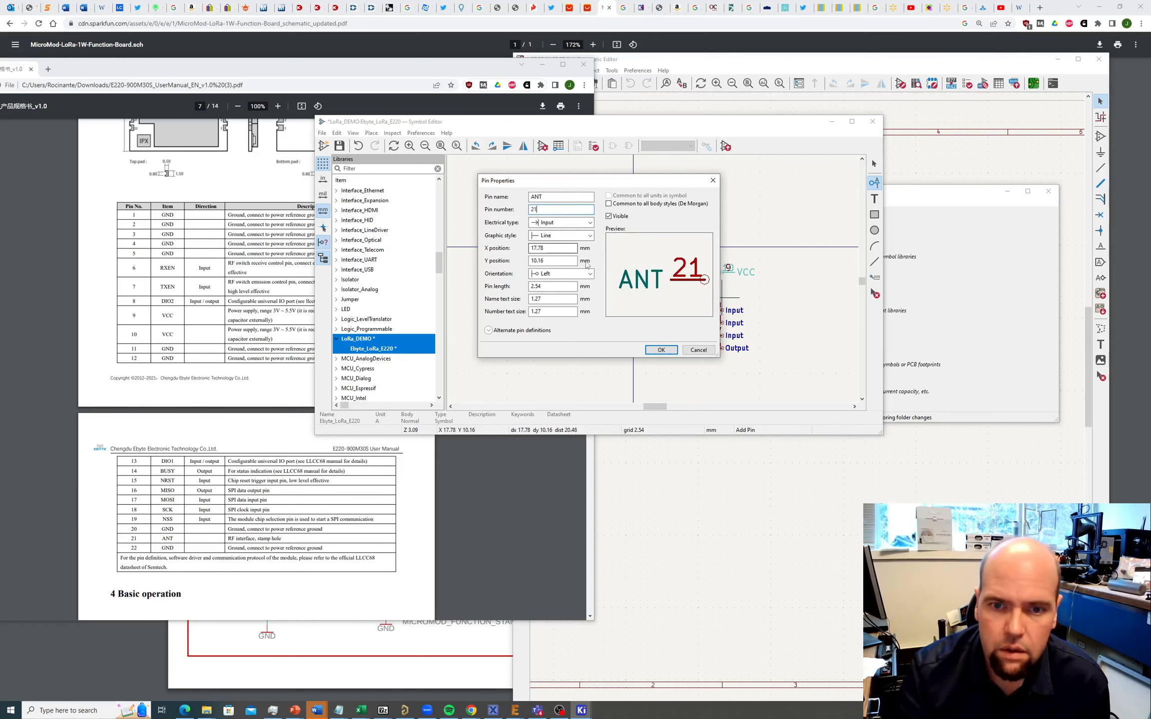
pyautogui.click(574, 223)
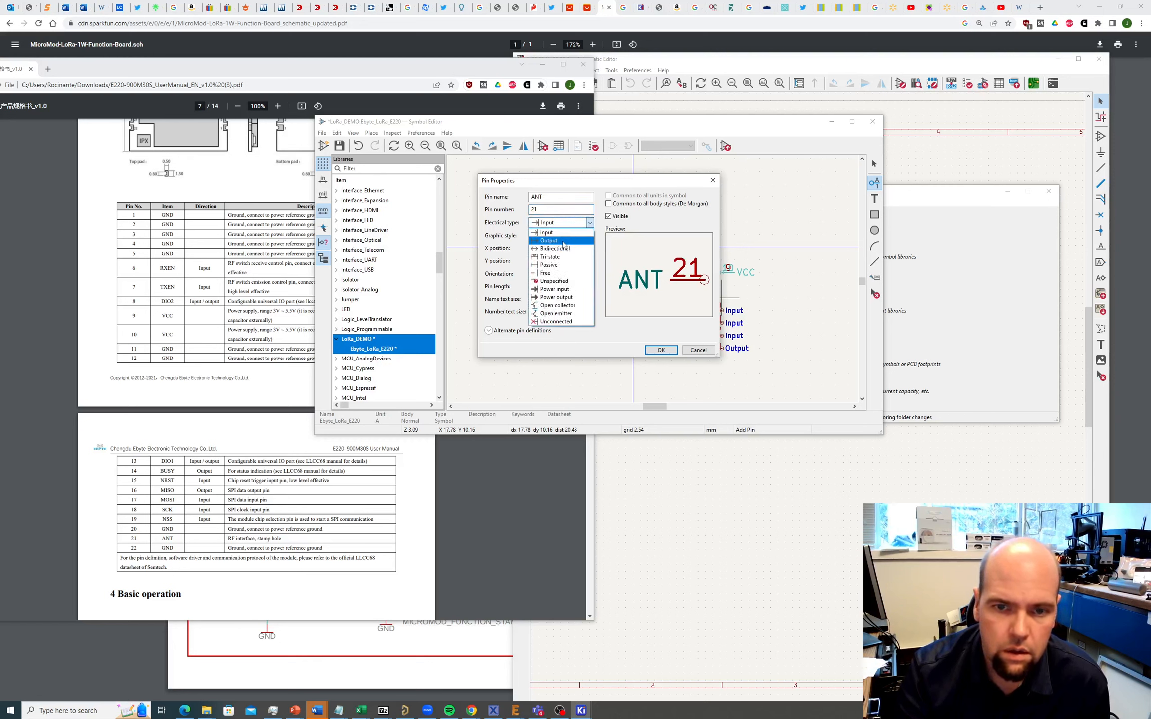
pyautogui.click(565, 241)
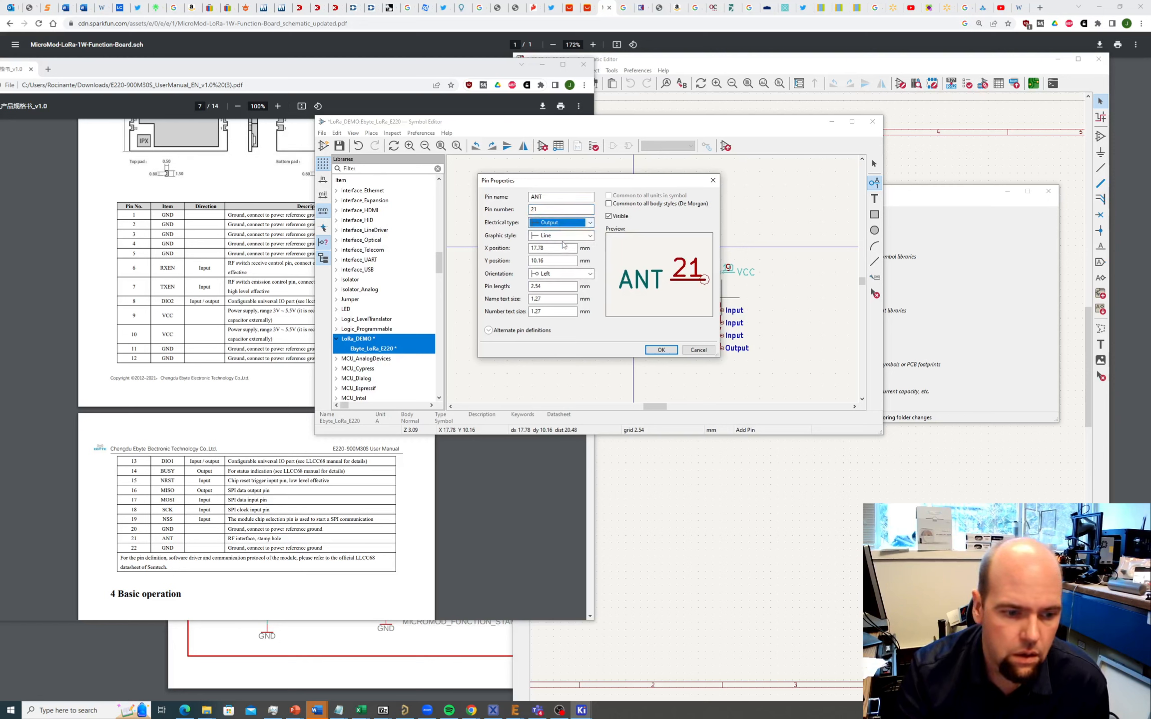
pyautogui.click(661, 350)
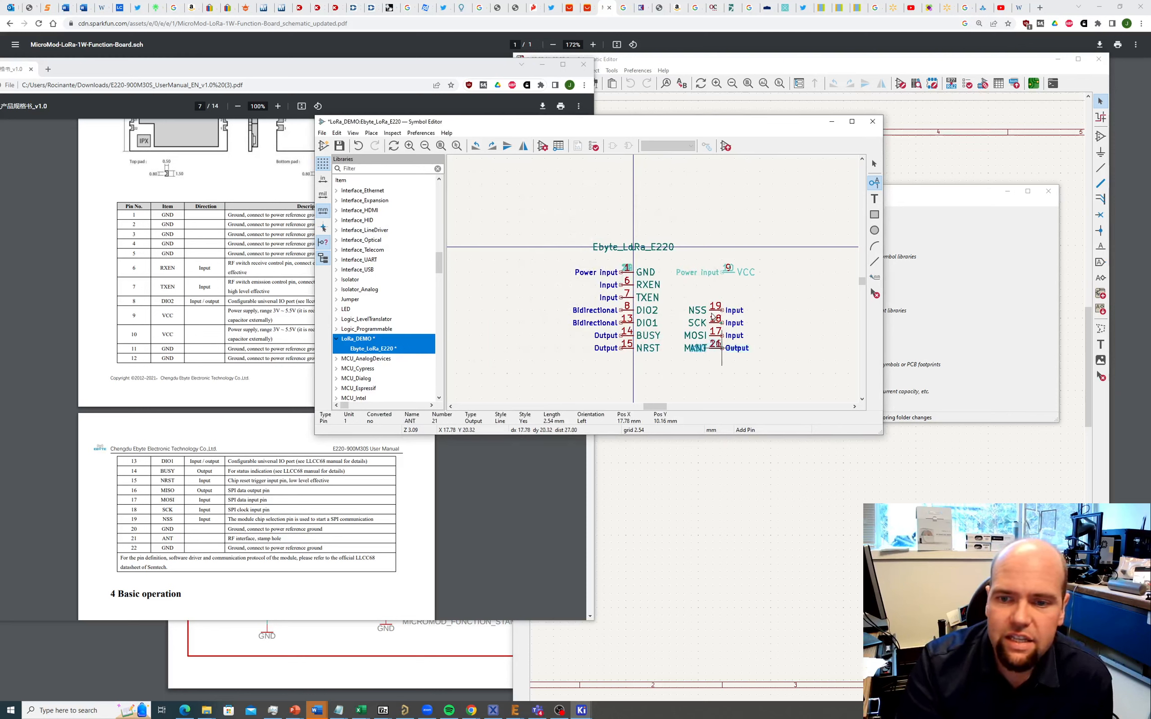
pyautogui.click(722, 375)
# Step: Shift NSS, SCK, MOSI and MISO up one row and align ANT with NRST
pyautogui.press('Escape')
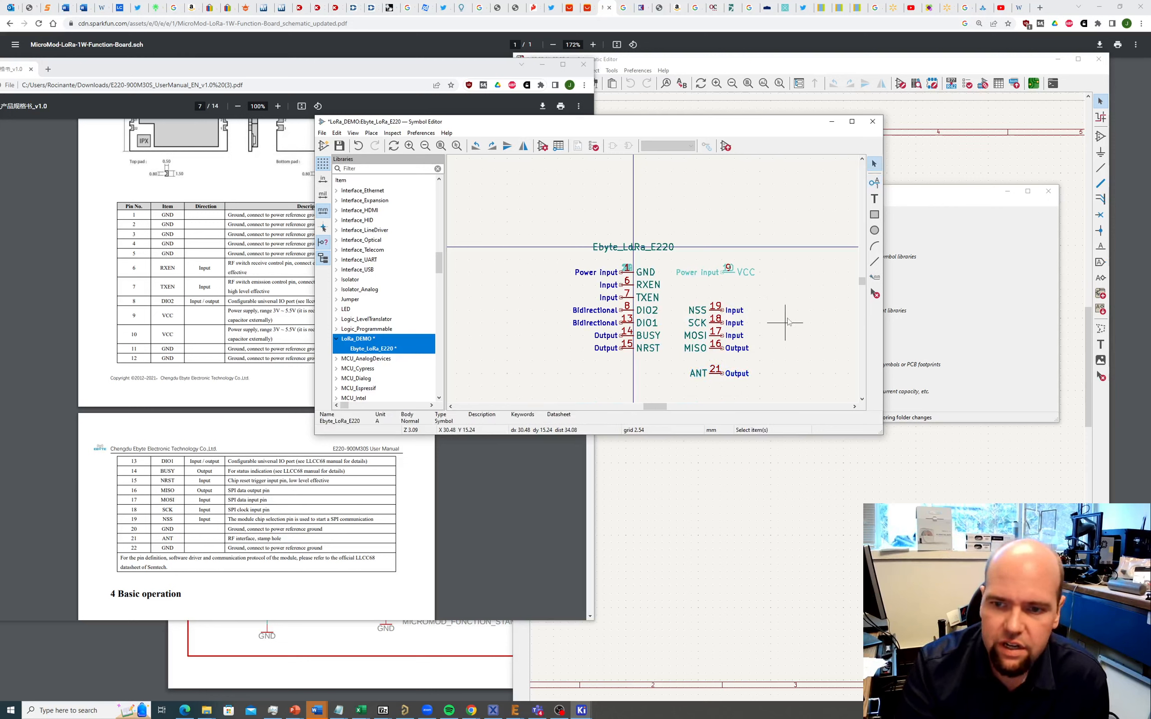
pyautogui.moveTo(671, 291); pyautogui.dragTo(768, 342)
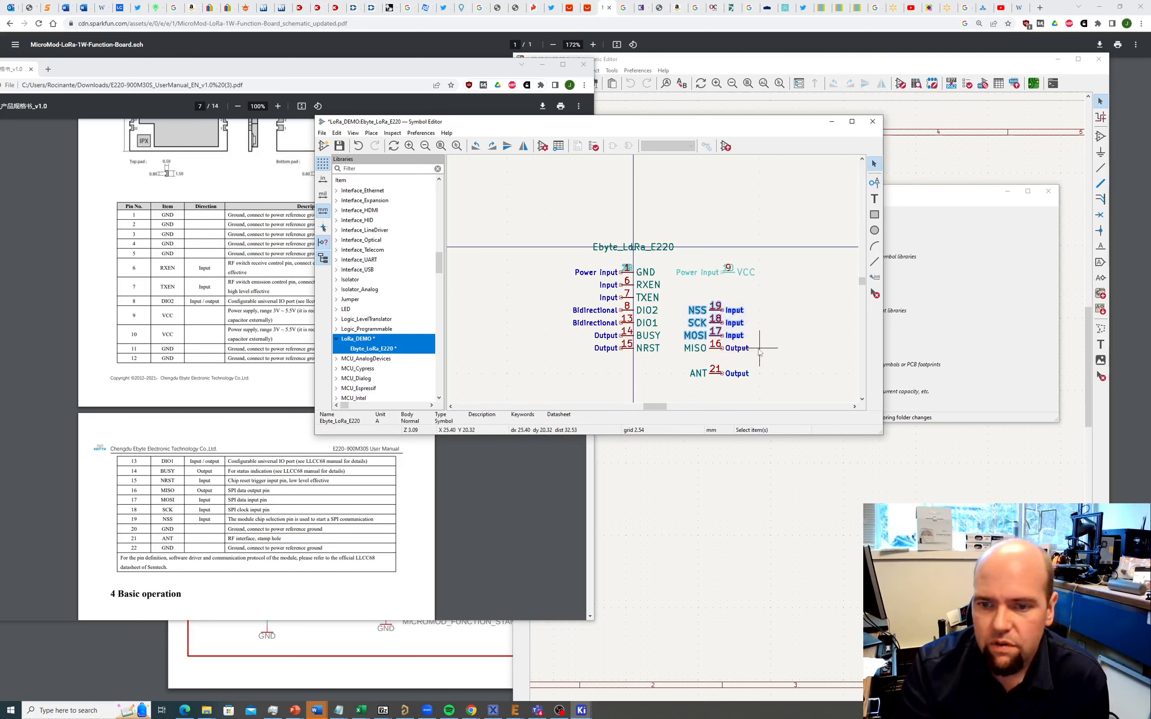
pyautogui.moveTo(674, 293); pyautogui.dragTo(723, 289)
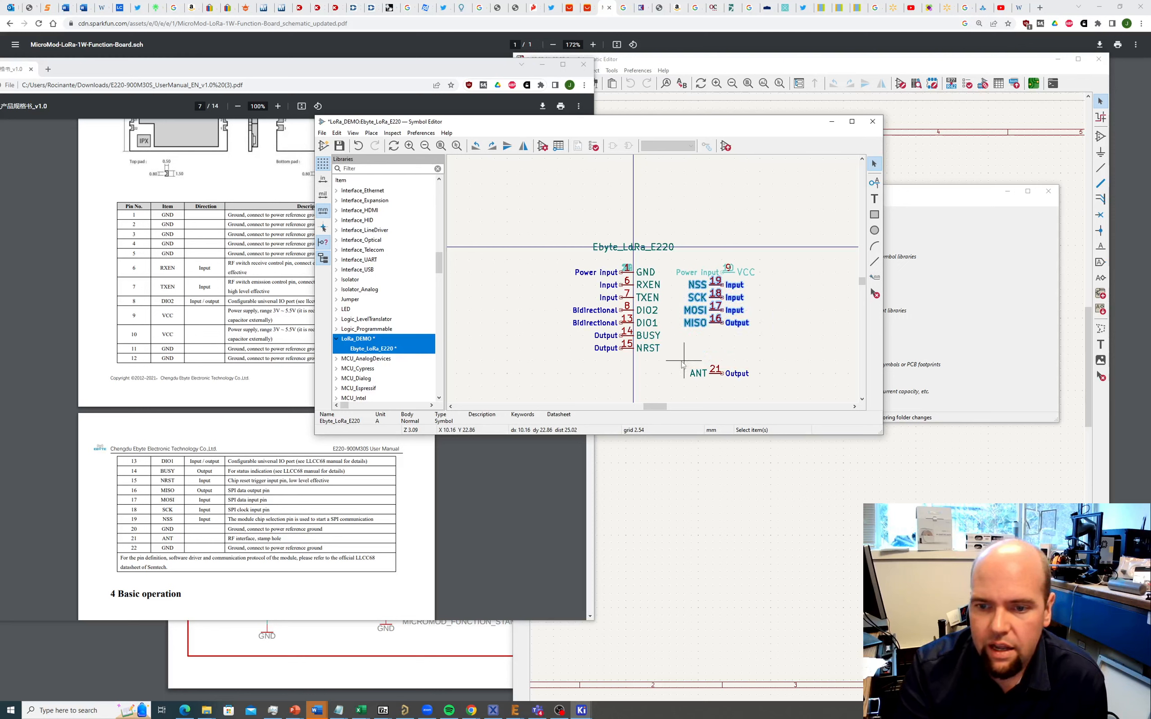
pyautogui.click(722, 370)
pyautogui.moveTo(721, 370); pyautogui.dragTo(721, 355)
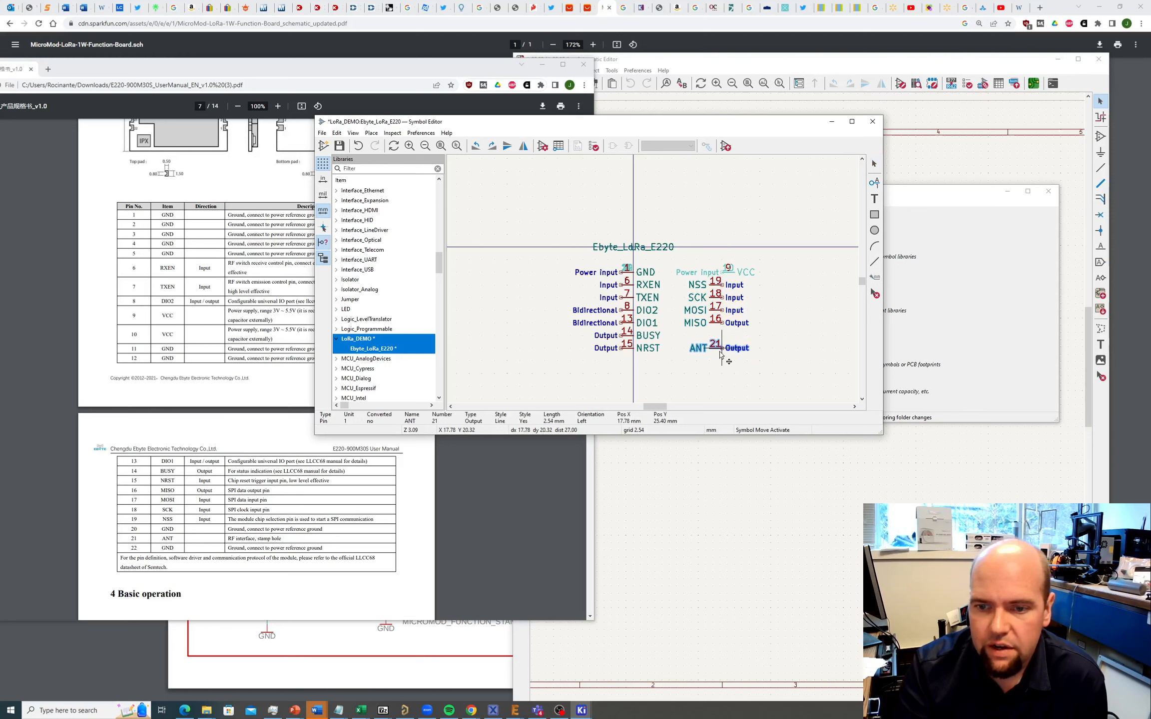
pyautogui.click(797, 342)
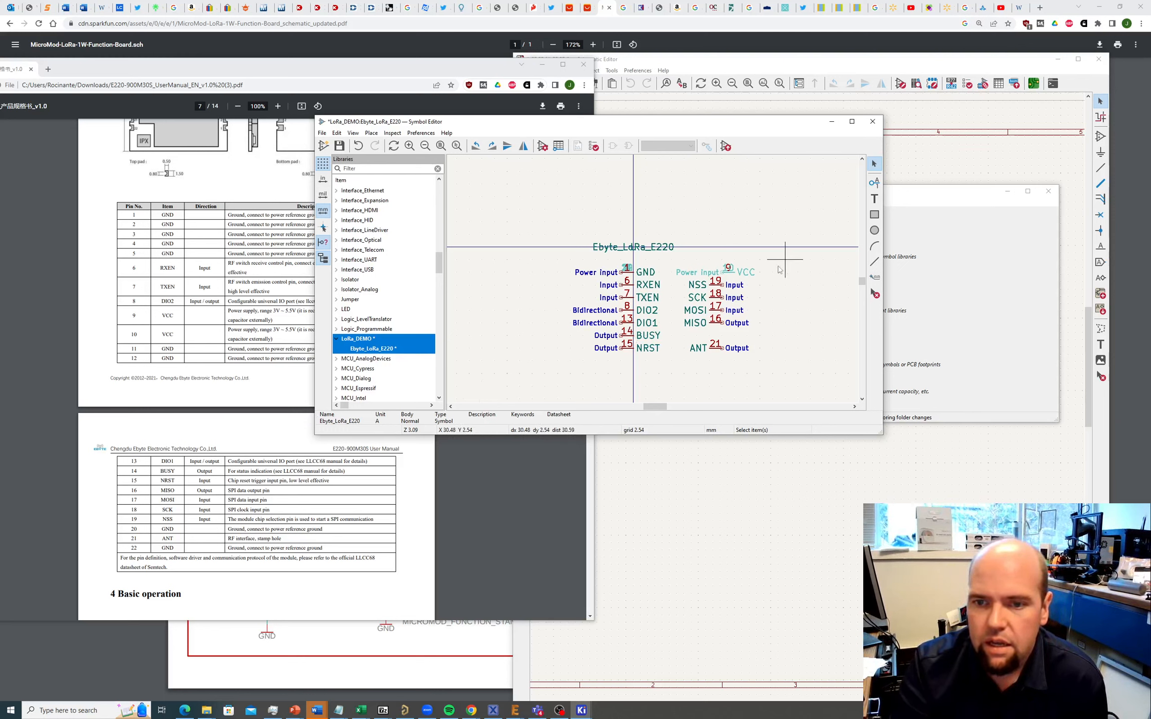
# Step: Inspect the NSS and stacked VCC pin properties, closing each dialog unchanged
pyautogui.doubleClick(715, 280)
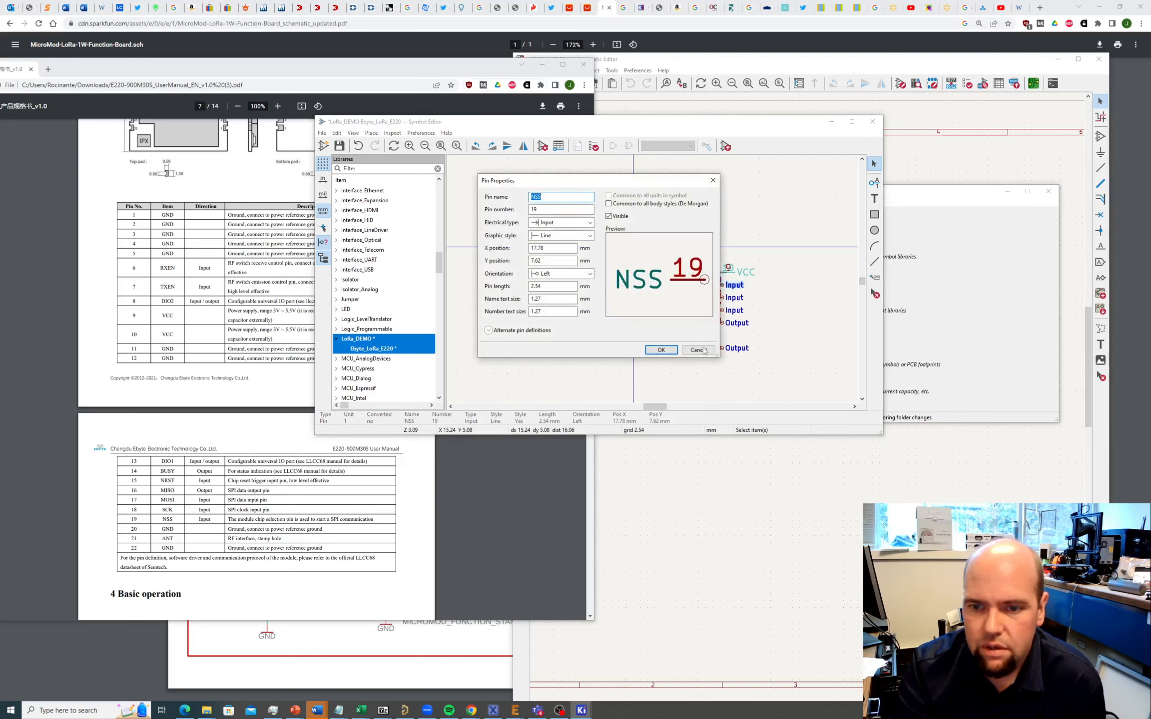
pyautogui.click(703, 350)
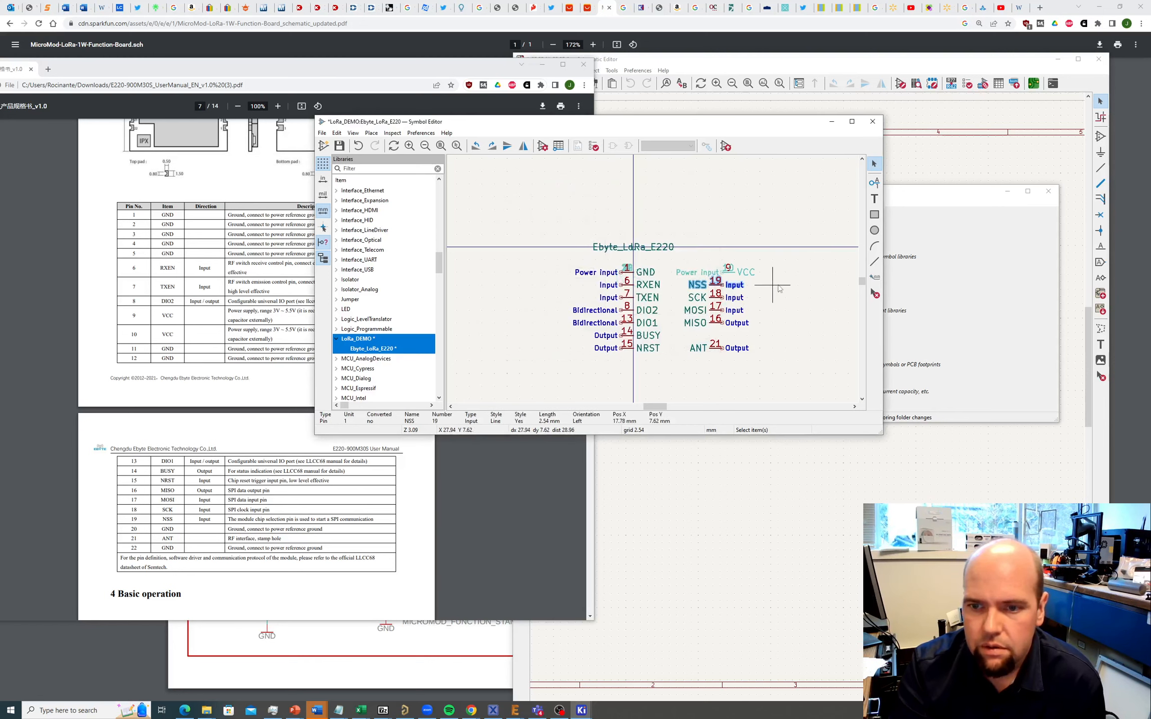
pyautogui.click(728, 268)
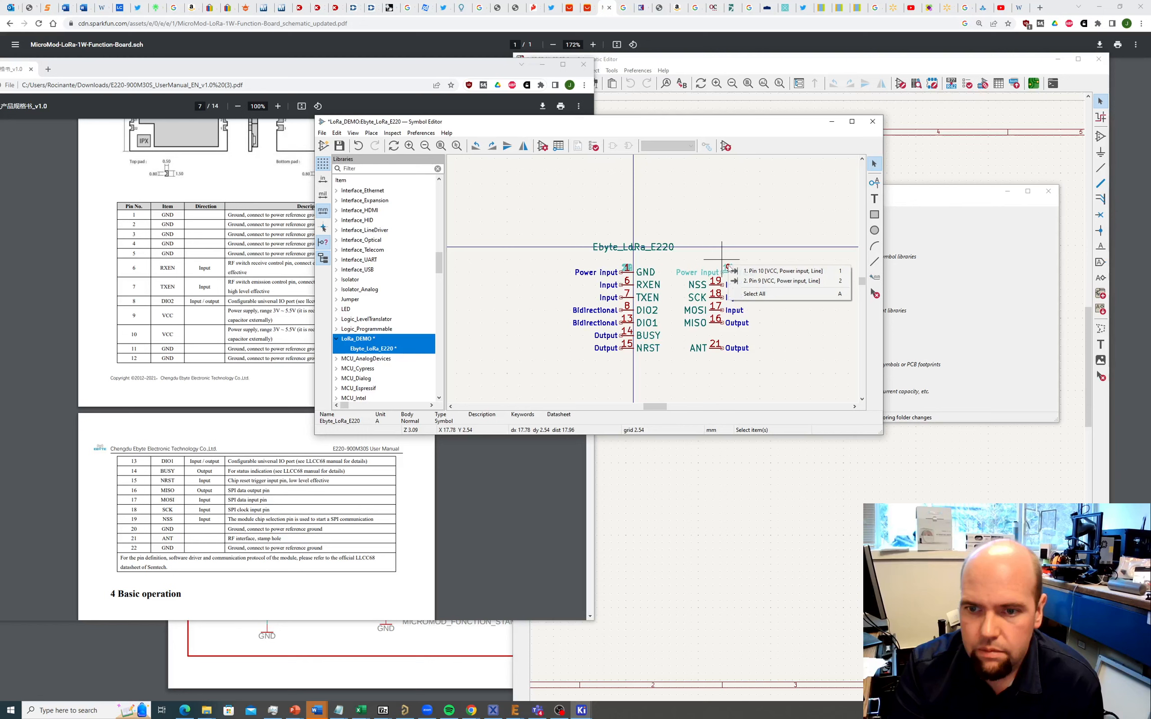
pyautogui.click(754, 281)
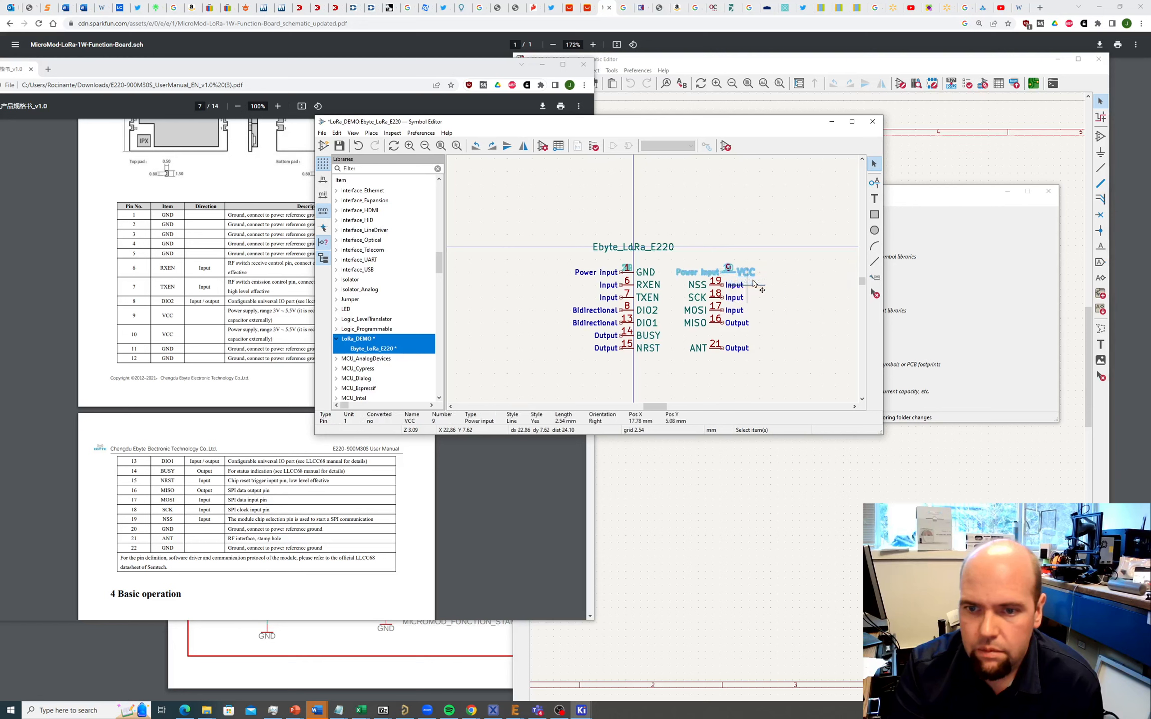
pyautogui.doubleClick(729, 270)
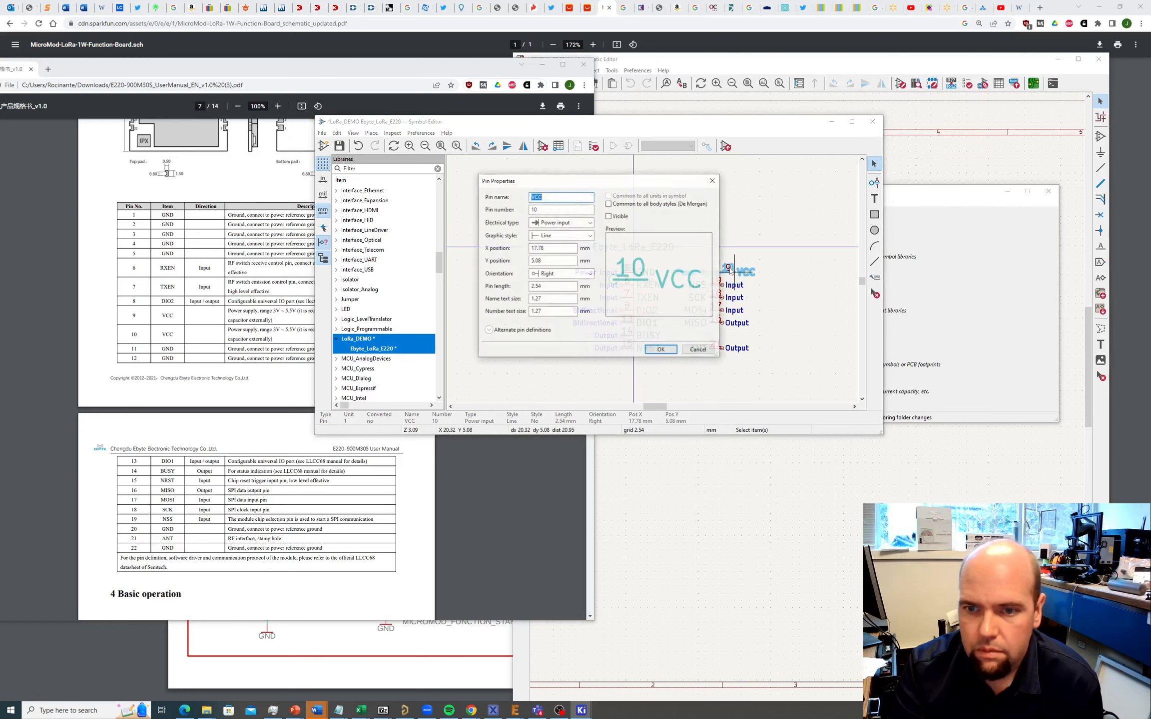
pyautogui.click(702, 351)
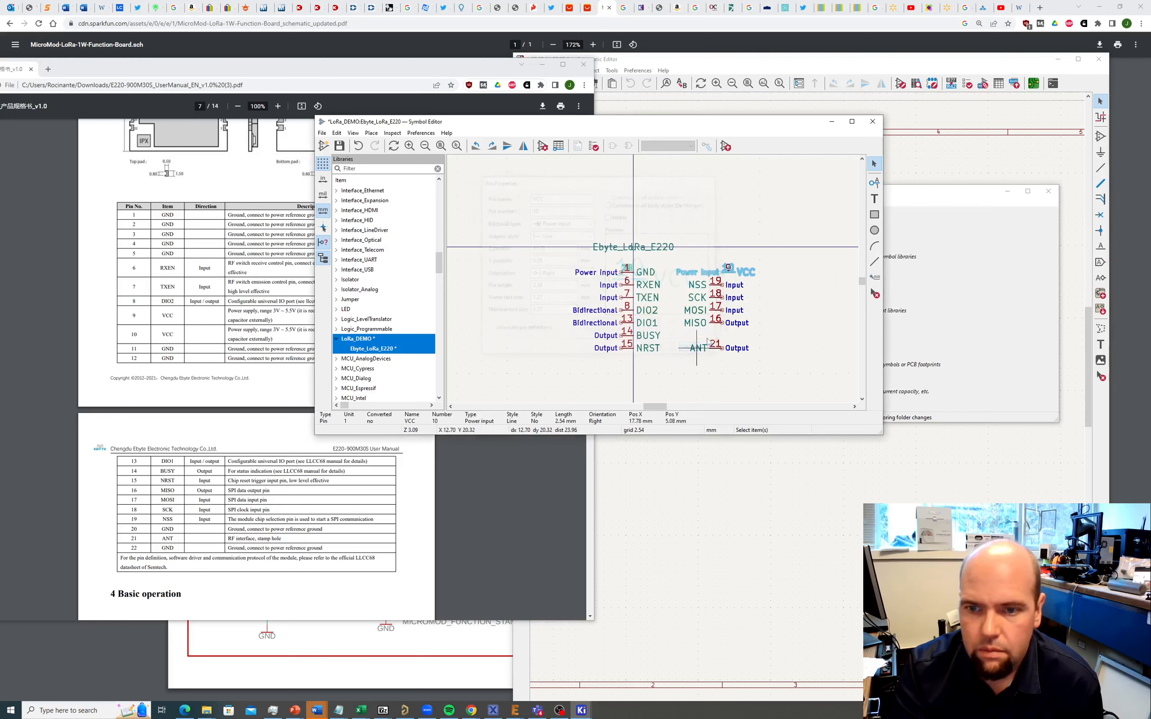
pyautogui.doubleClick(729, 269)
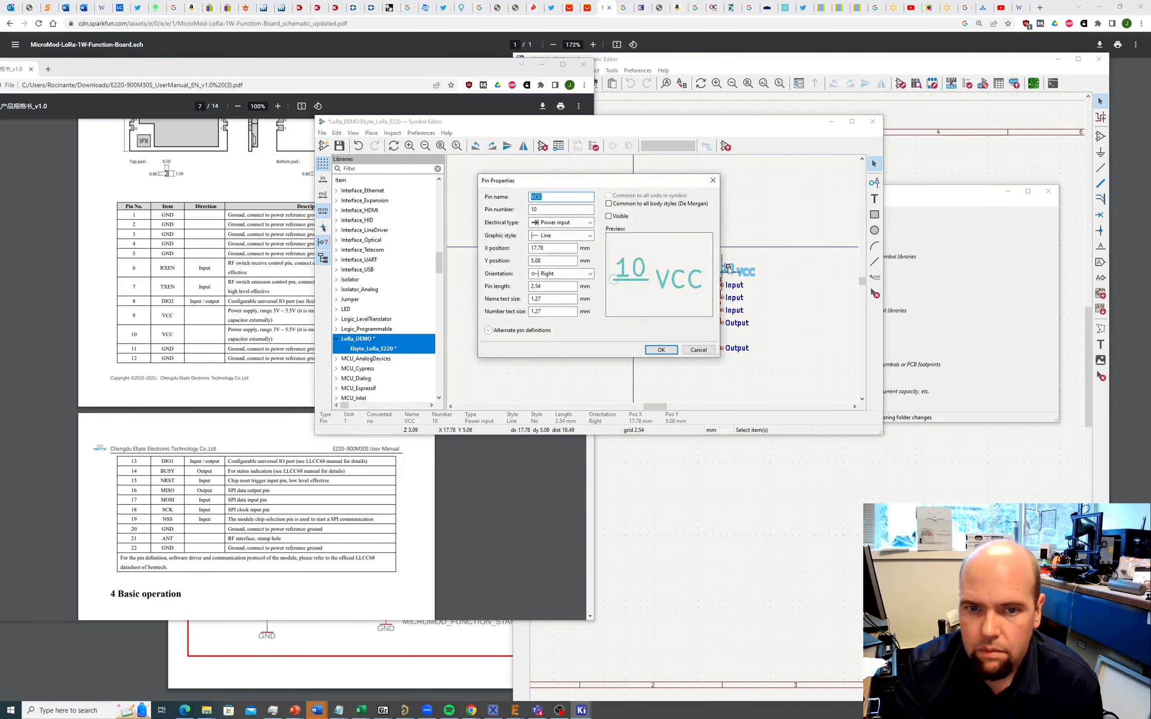
pyautogui.click(698, 351)
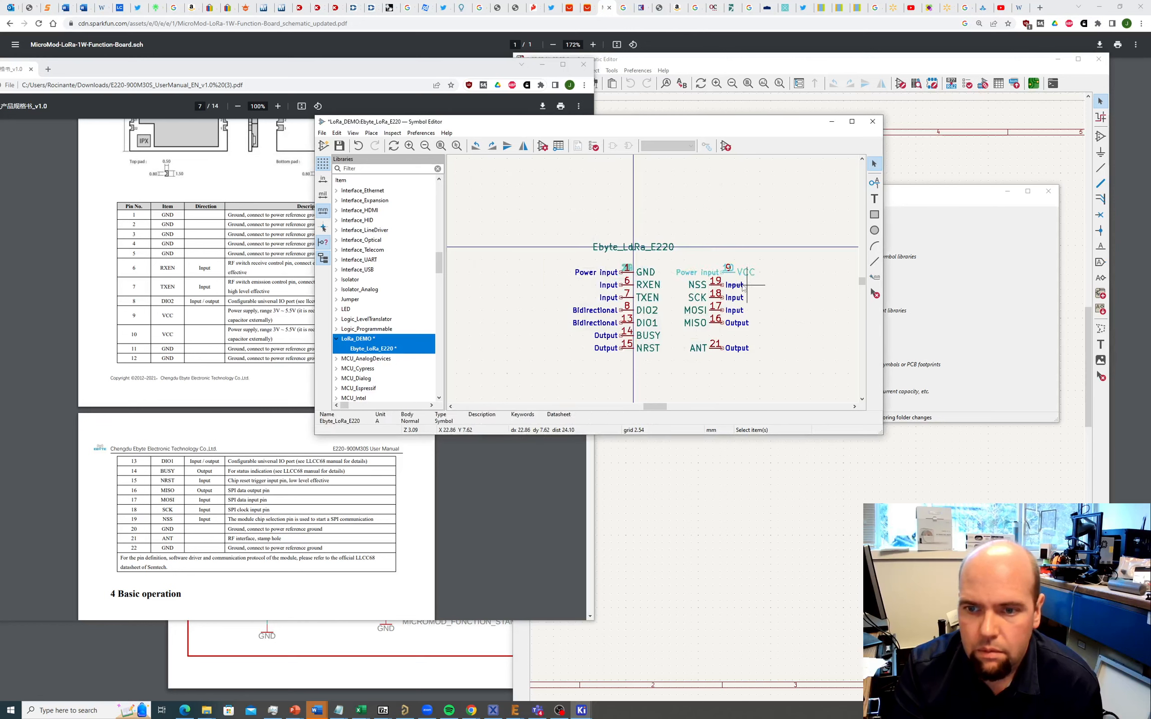
pyautogui.doubleClick(729, 270)
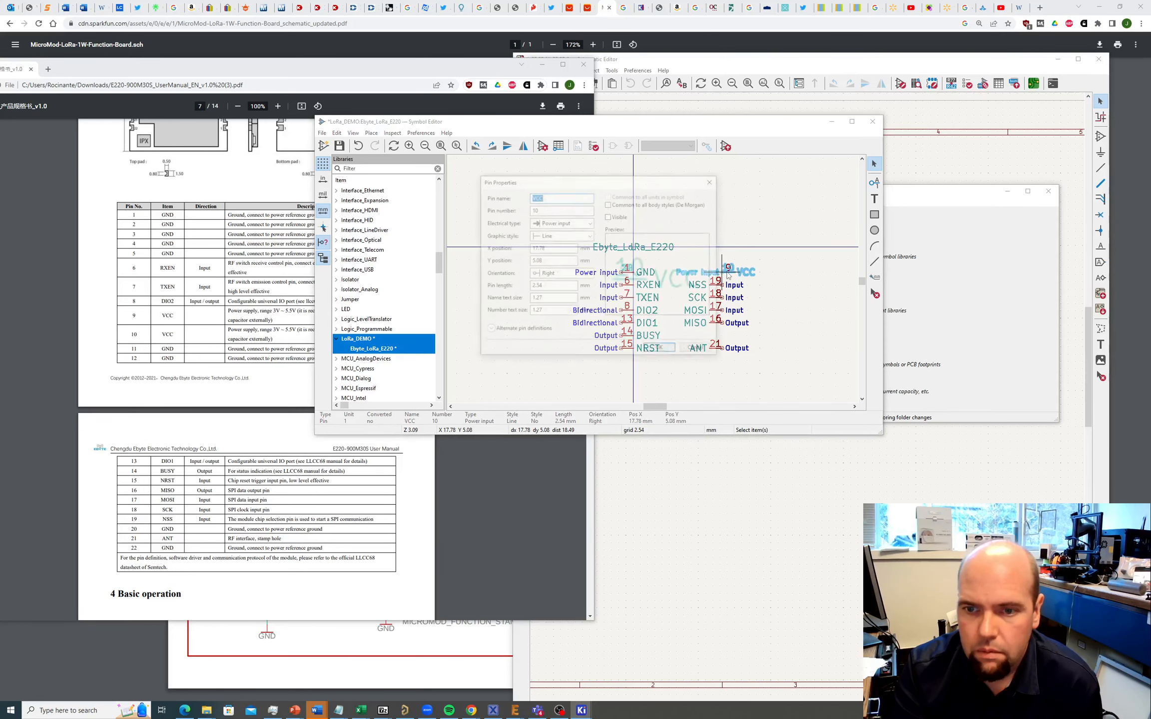
pyautogui.click(699, 351)
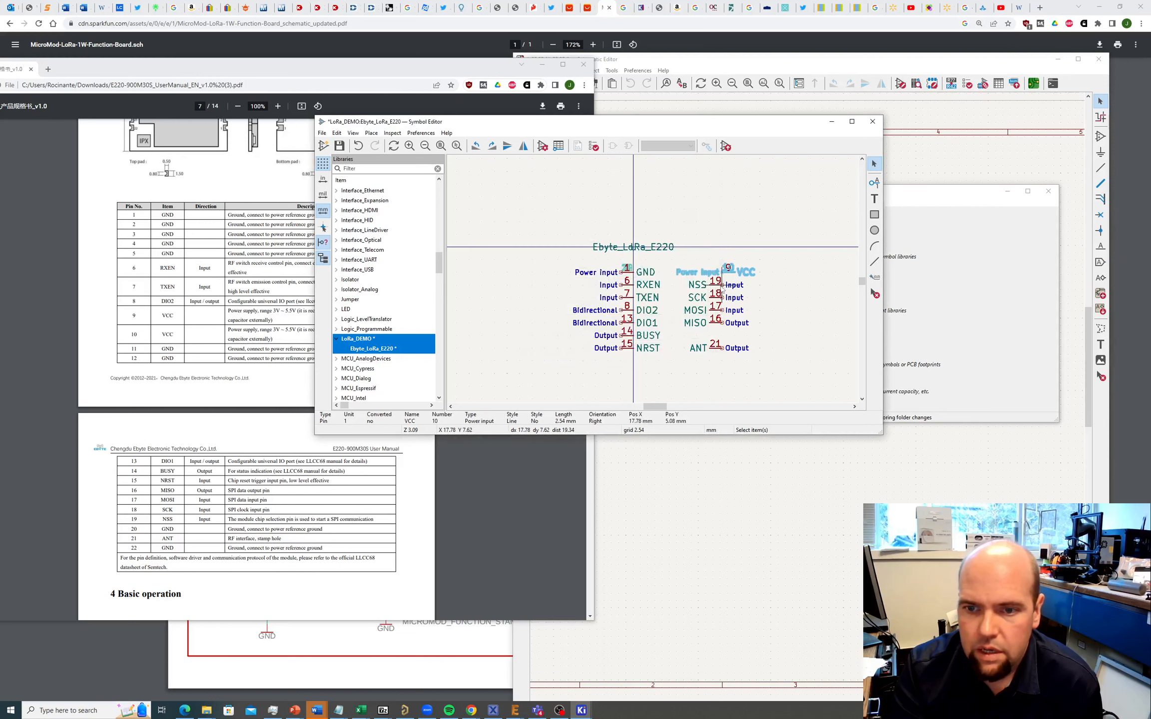
# Step: Move VCC pin 9 up onto pin 10 and box-select both overlapping VCC pins
pyautogui.rightClick(722, 238)
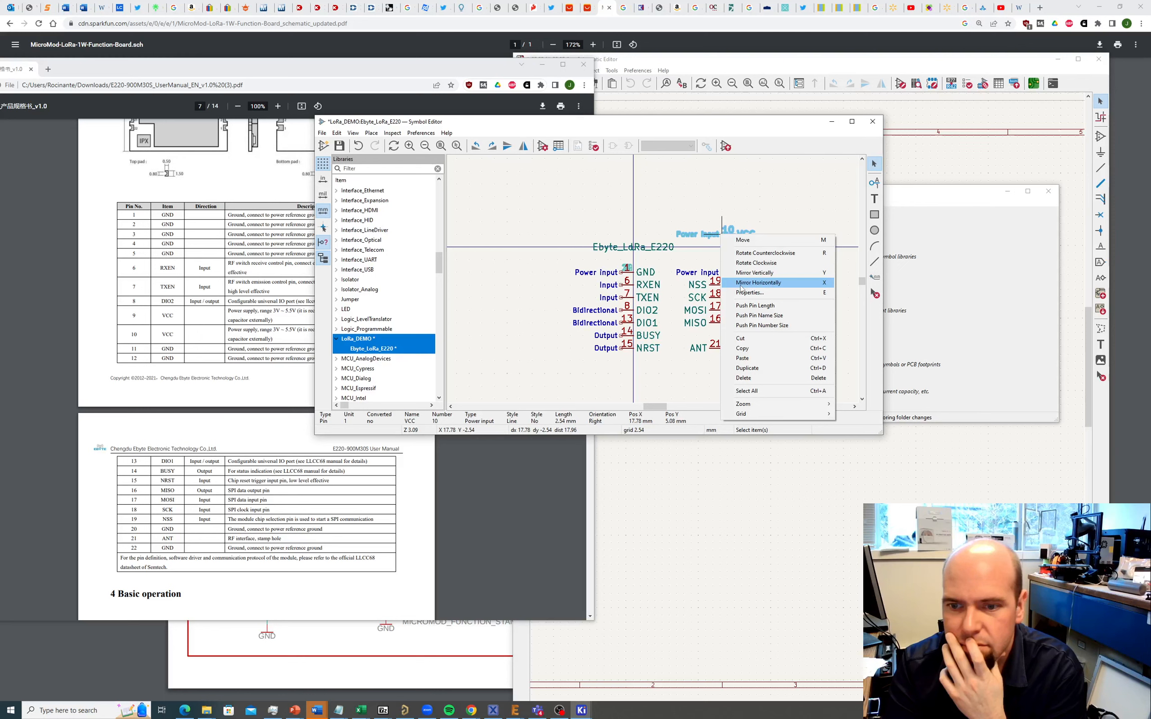
pyautogui.click(743, 240)
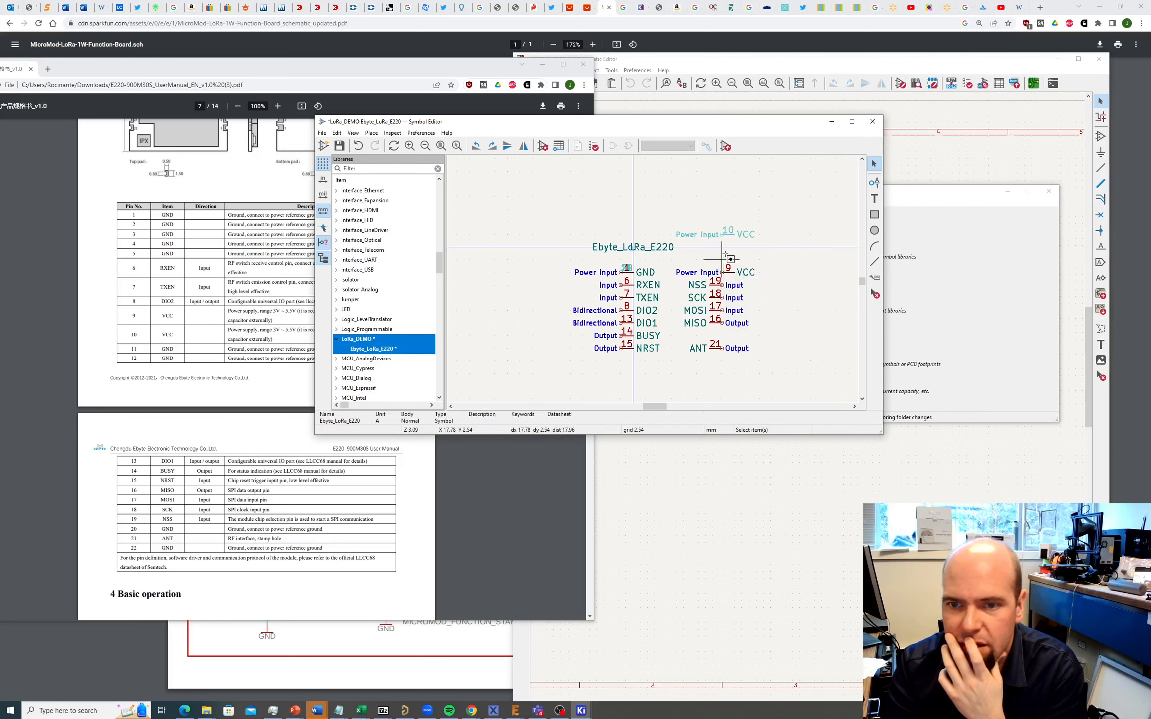
pyautogui.moveTo(728, 271); pyautogui.dragTo(730, 251)
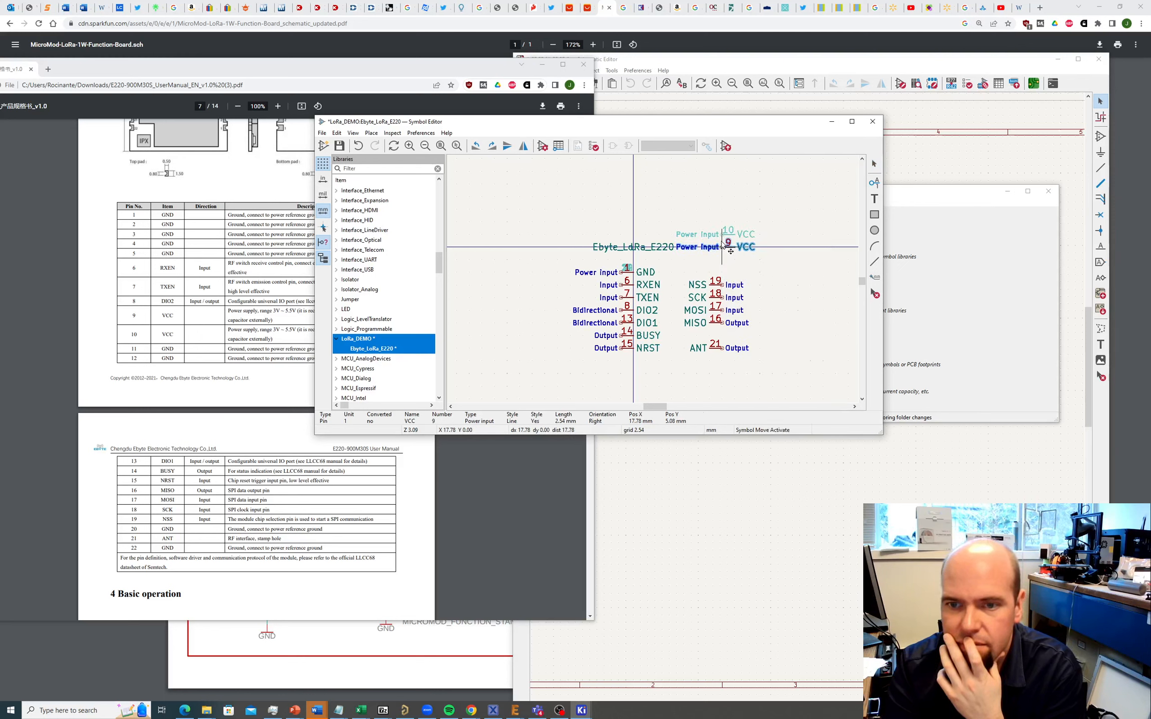
pyautogui.click(729, 236)
pyautogui.moveTo(672, 220); pyautogui.dragTo(796, 258)
pyautogui.moveTo(724, 236); pyautogui.dragTo(721, 241)
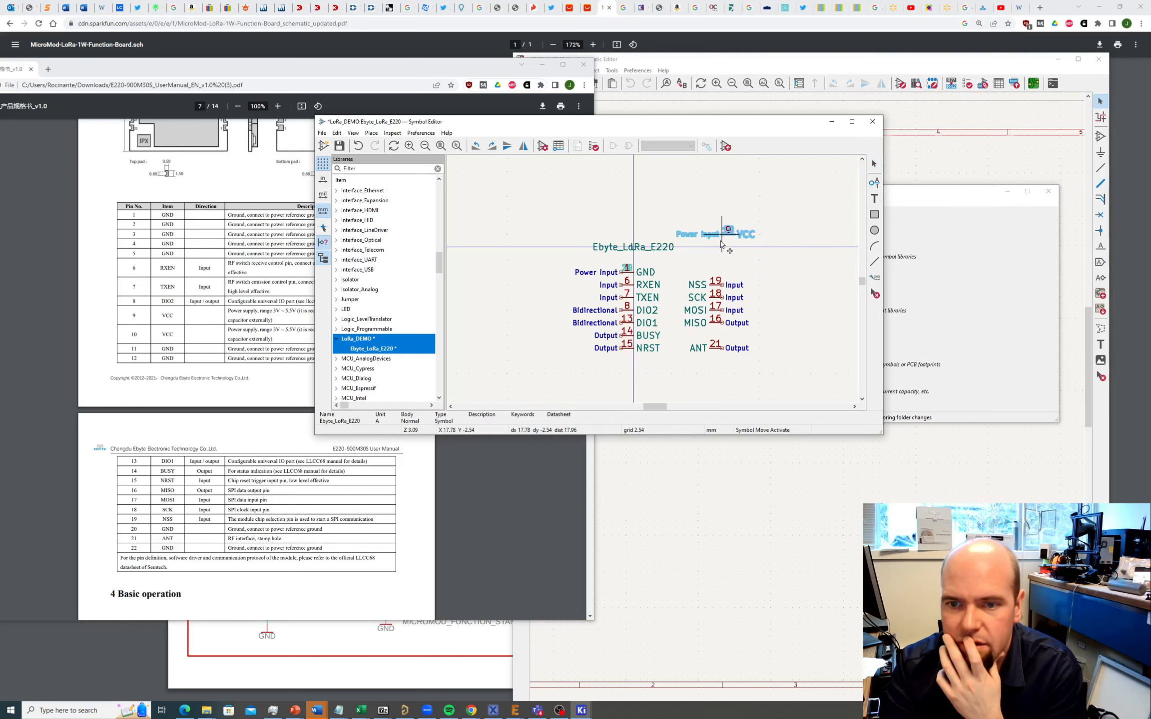
# Step: Lower the stacked VCC pins, then reselect them and move them toward the GND row
pyautogui.click(726, 273)
pyautogui.scroll(-3, 726, 275)
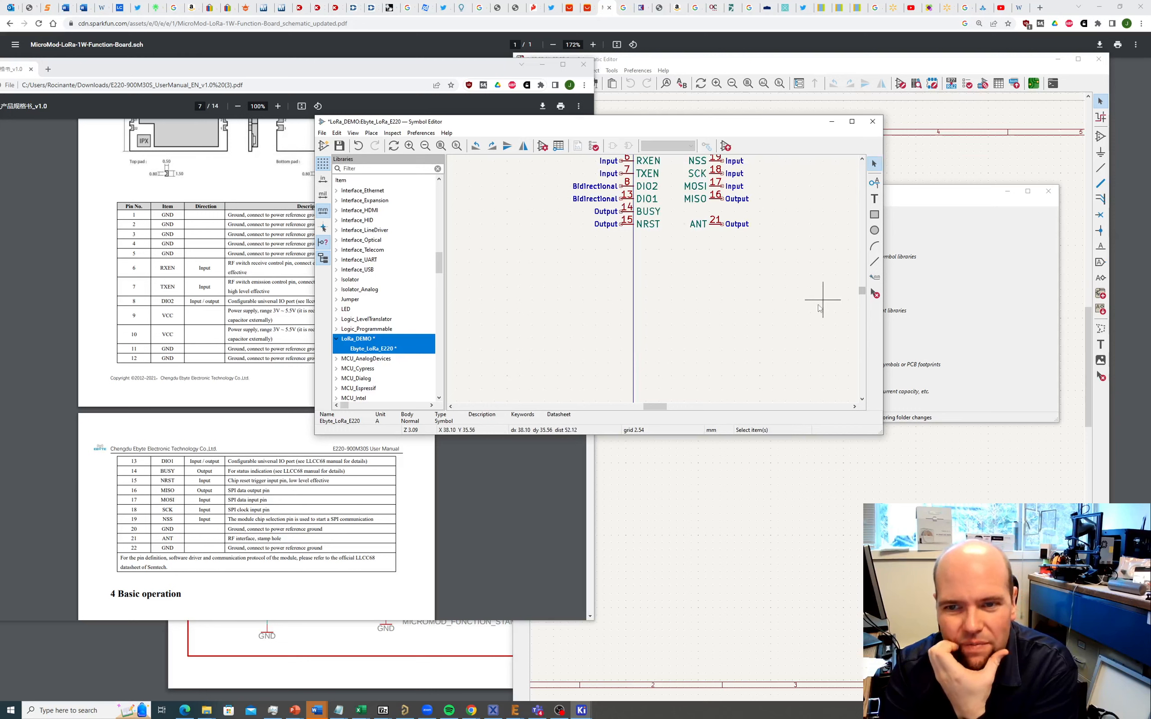
pyautogui.scroll(-5, 649, 277)
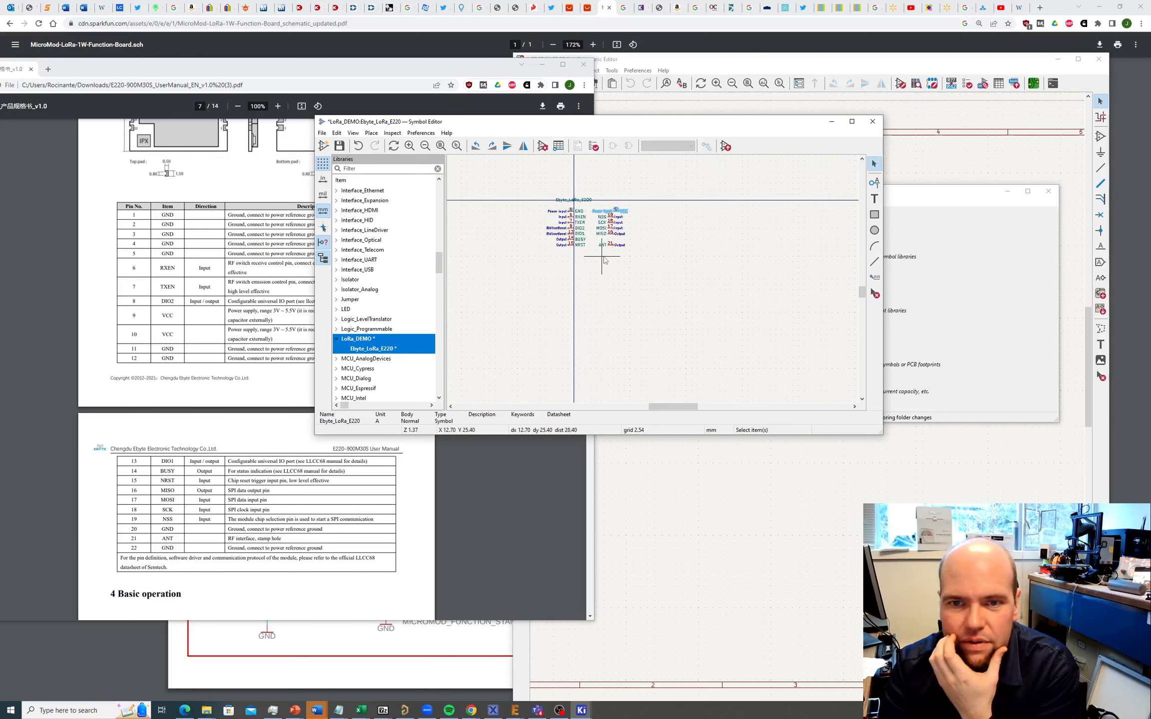
pyautogui.scroll(6, 605, 260)
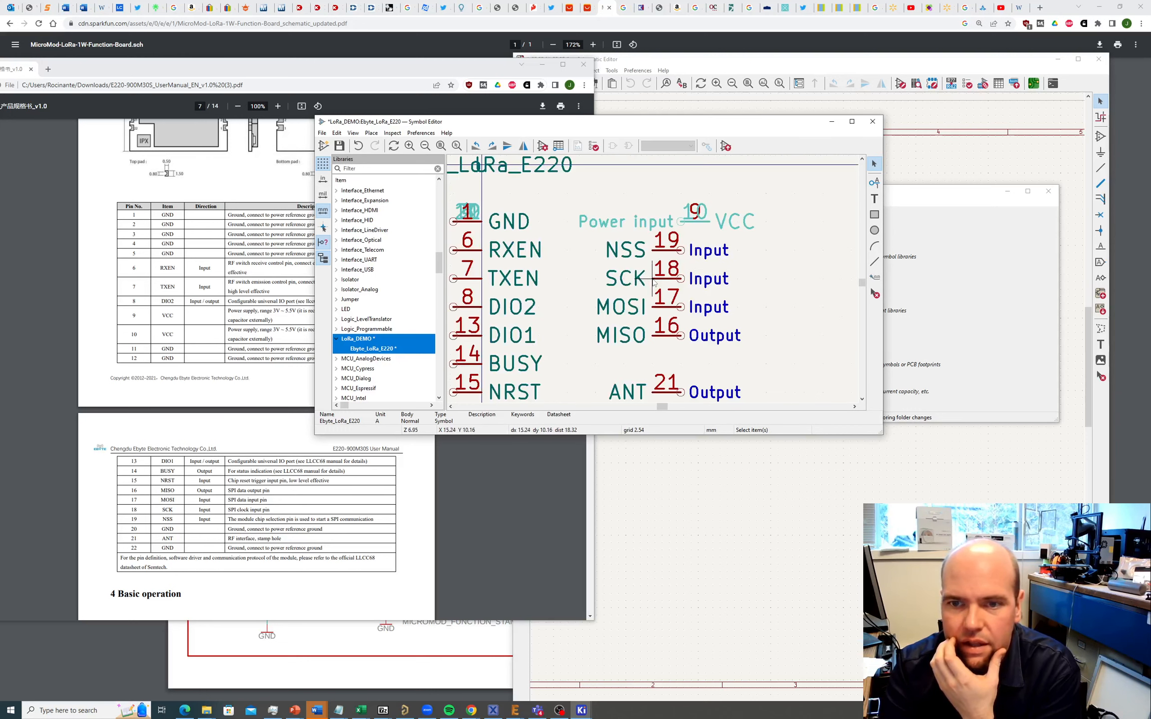
pyautogui.scroll(-2, 654, 283)
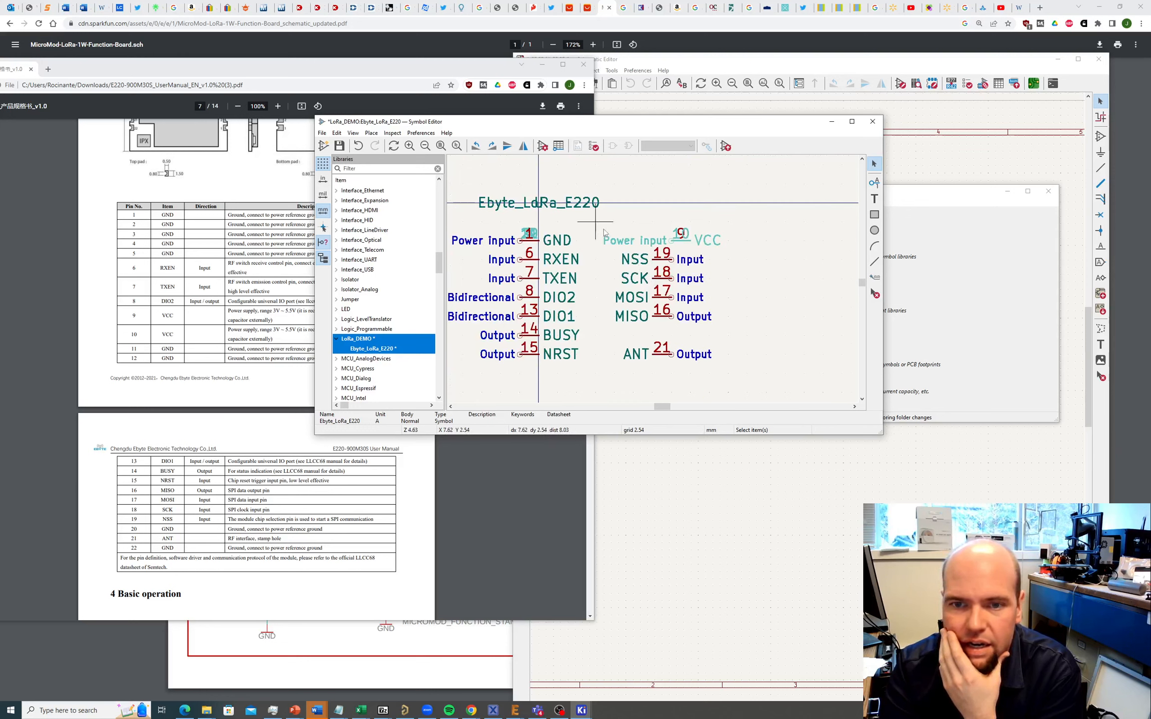
pyautogui.moveTo(599, 224); pyautogui.dragTo(728, 250)
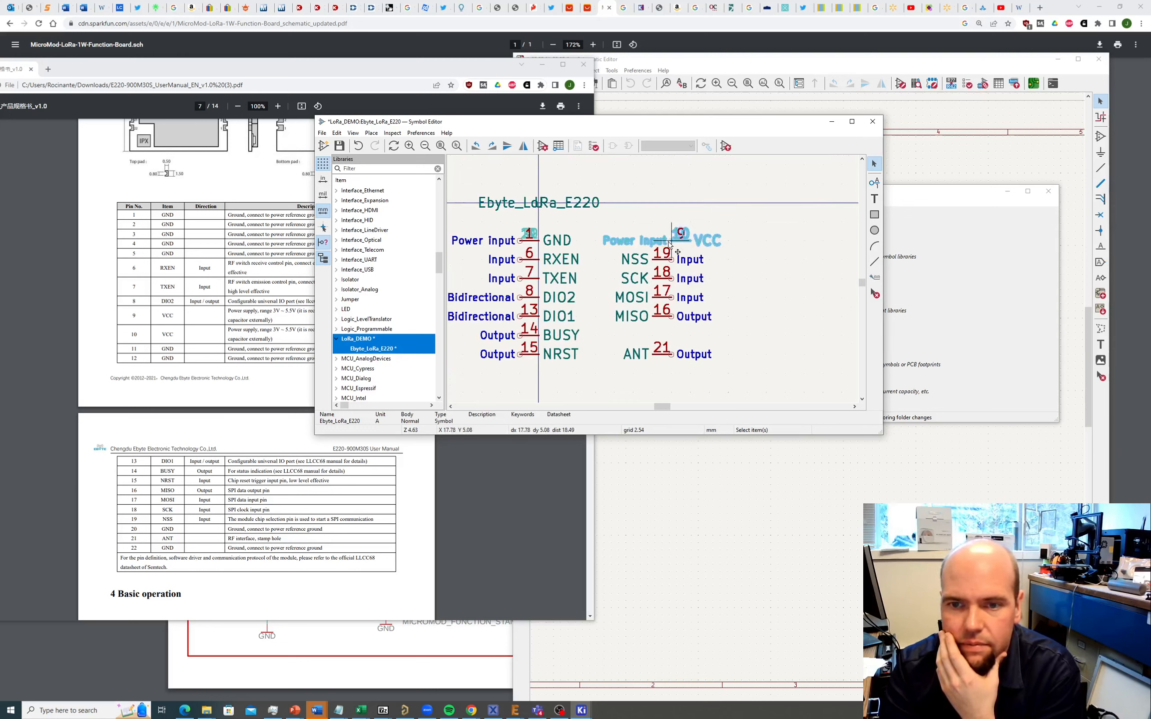
pyautogui.press('m')
pyautogui.click(661, 252)
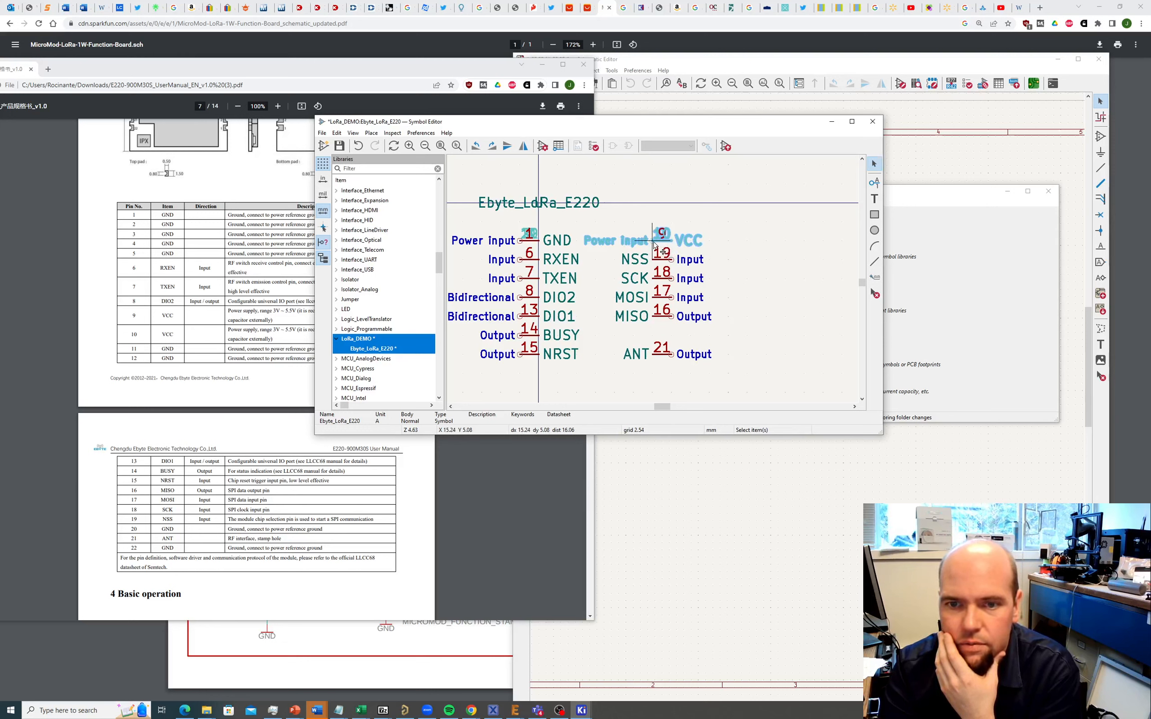
# Step: Flip the stacked VCC pins to face the other way and place them level with GND
pyautogui.press('m')
pyautogui.press('r')
pyautogui.press('r')
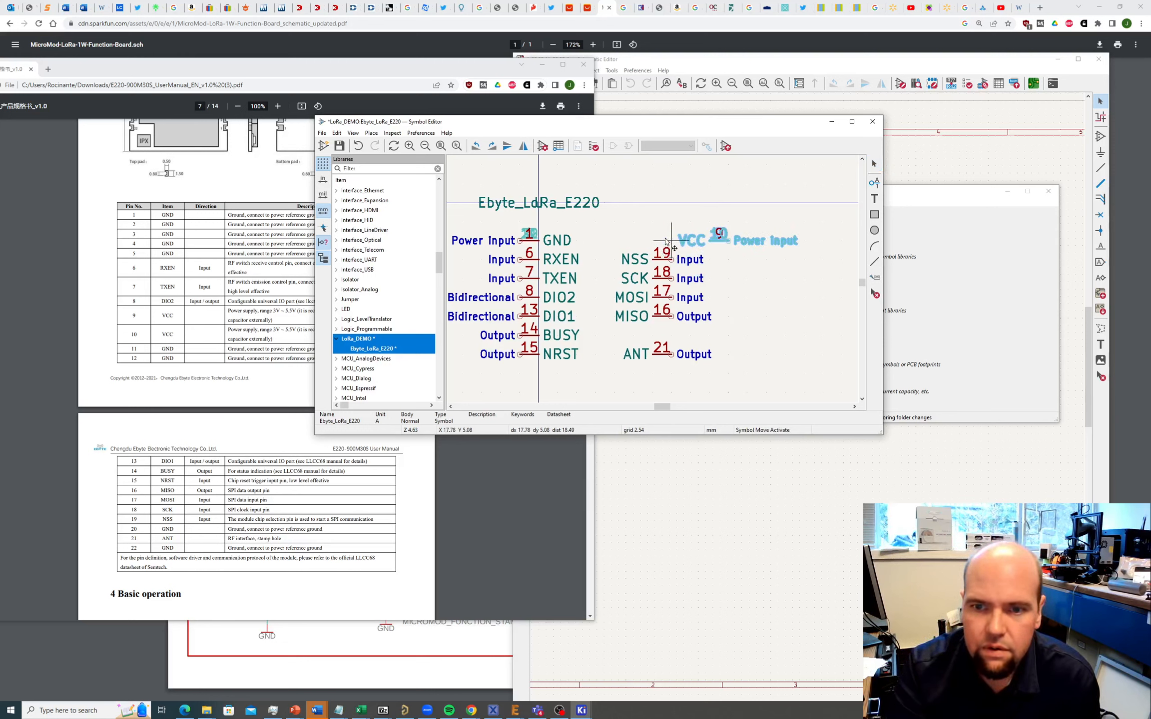
pyautogui.click(609, 241)
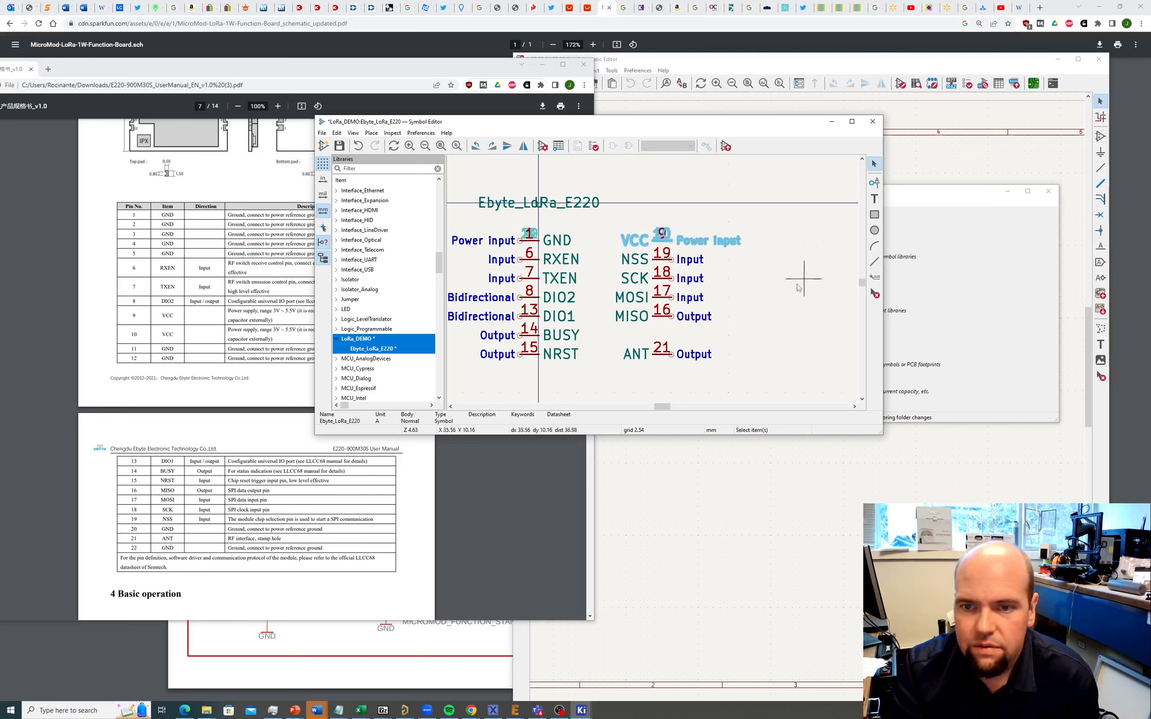
pyautogui.press('Escape')
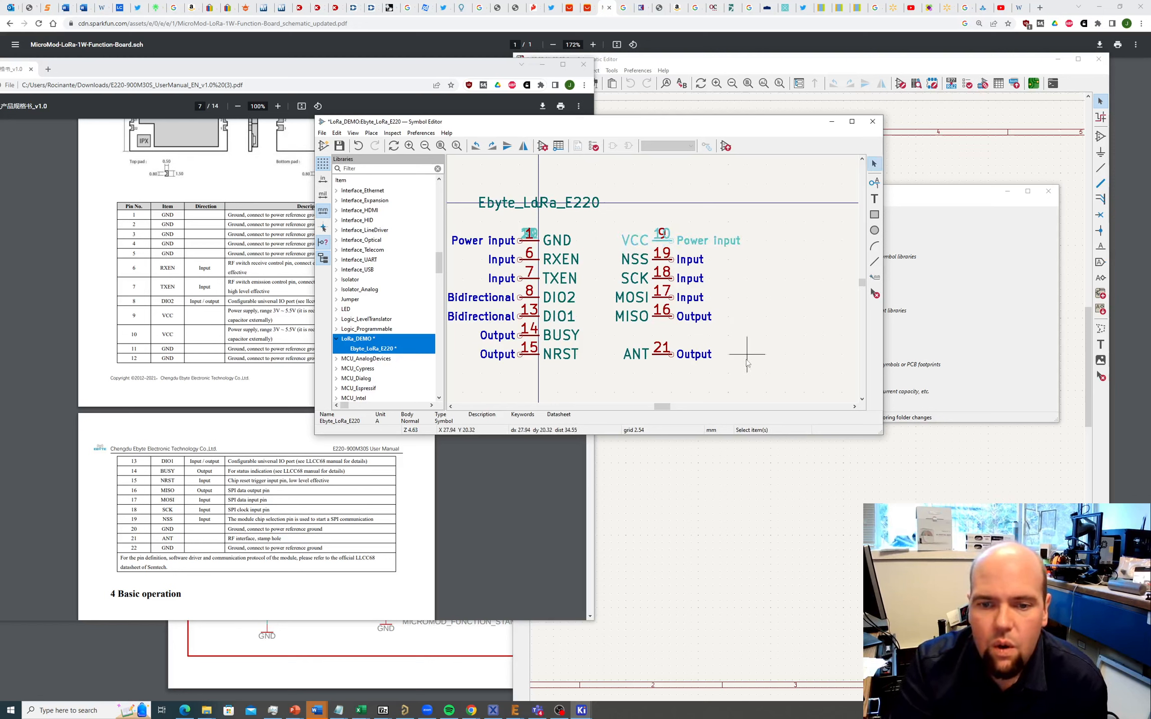
pyautogui.scroll(-3, 746, 362)
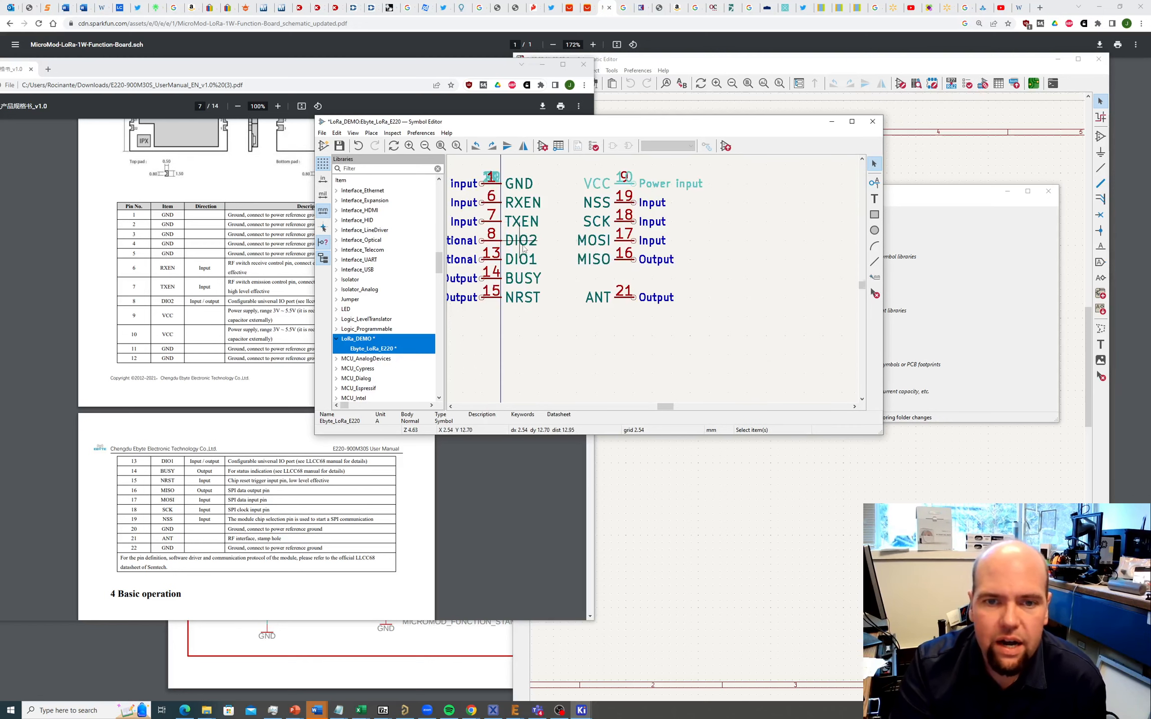
pyautogui.click(371, 133)
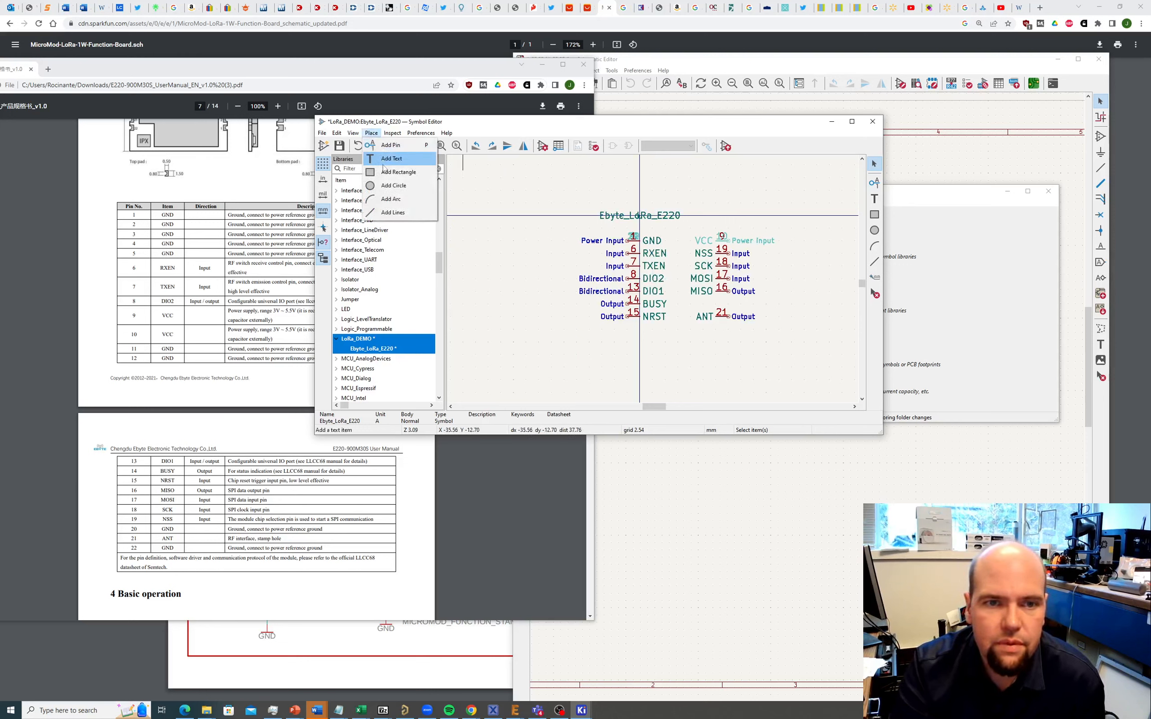
# Step: Draw a body rectangle around all pins, fill it with body background colour, and drop the Ebyte_LoRa_E220 name below it
pyautogui.click(398, 172)
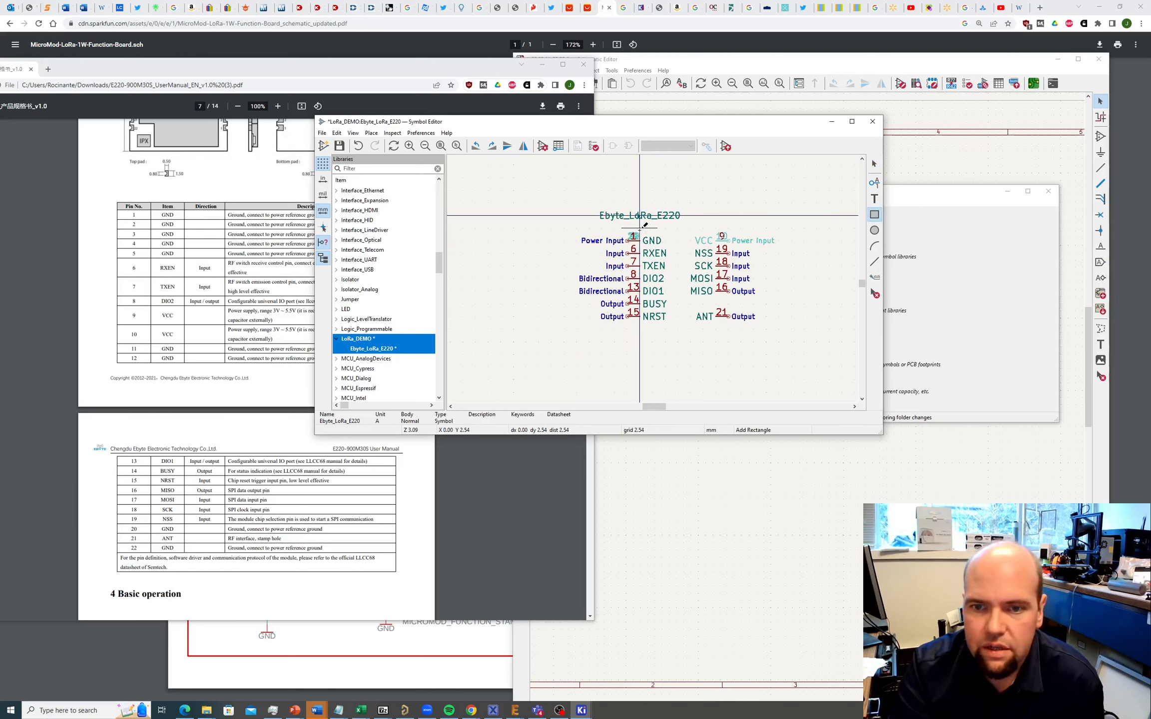
pyautogui.click(640, 228)
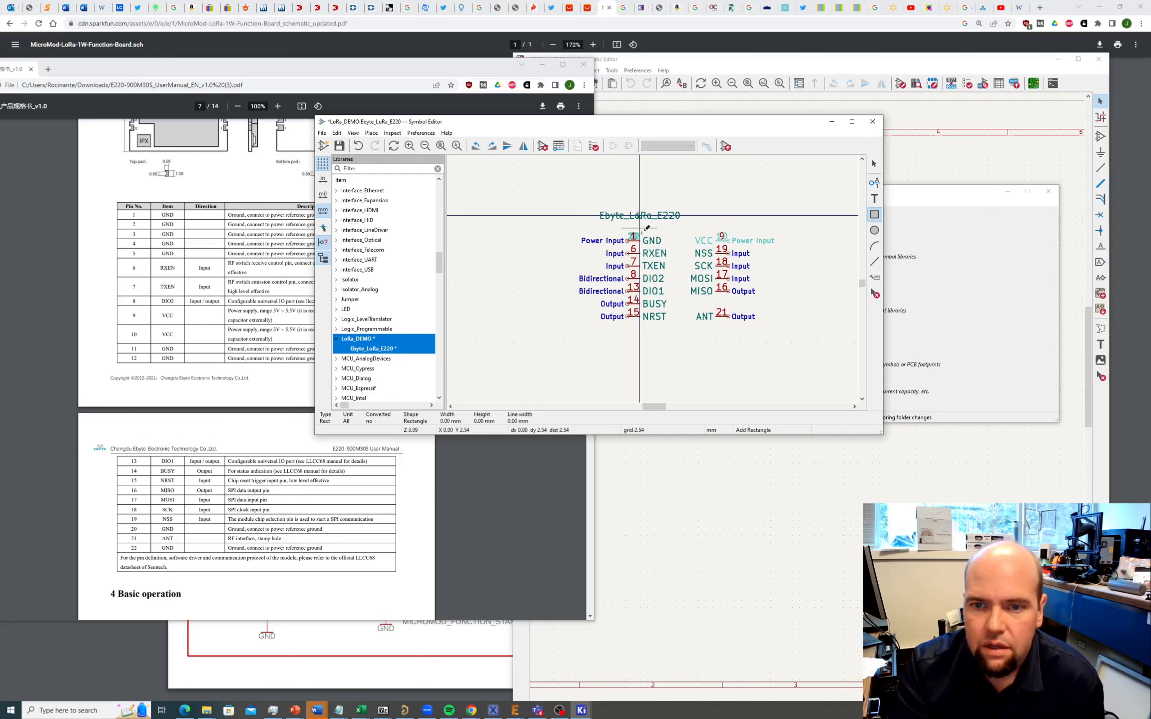
pyautogui.click(716, 328)
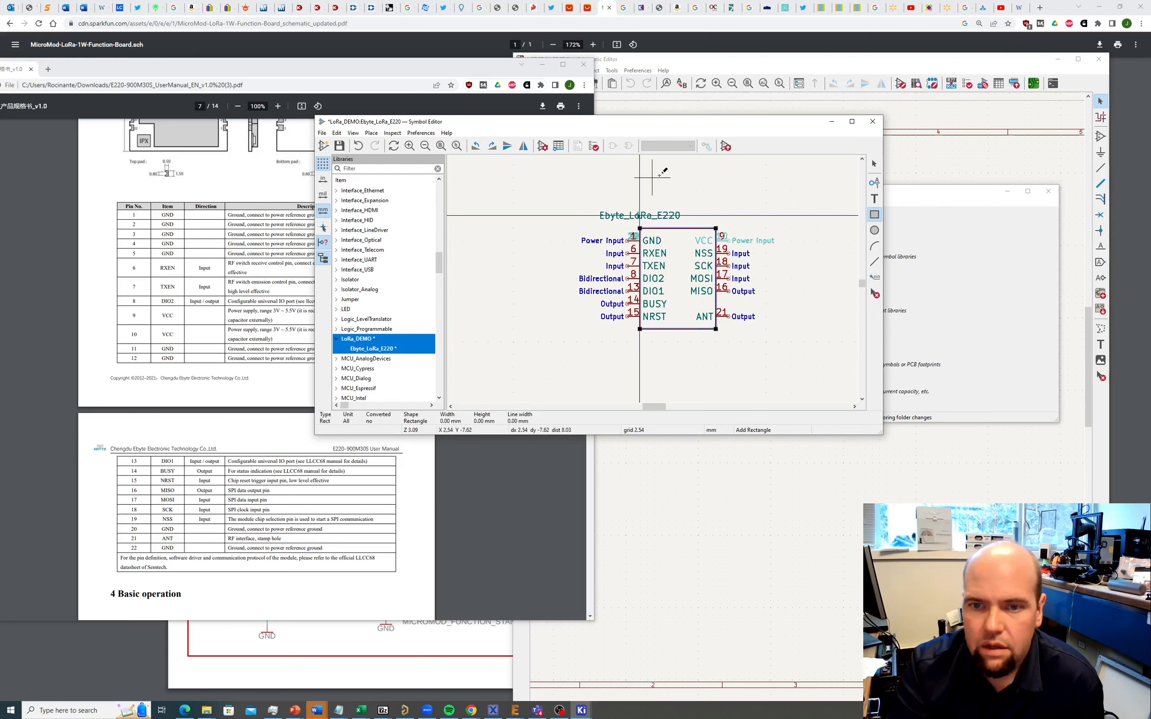
pyautogui.doubleClick(675, 229)
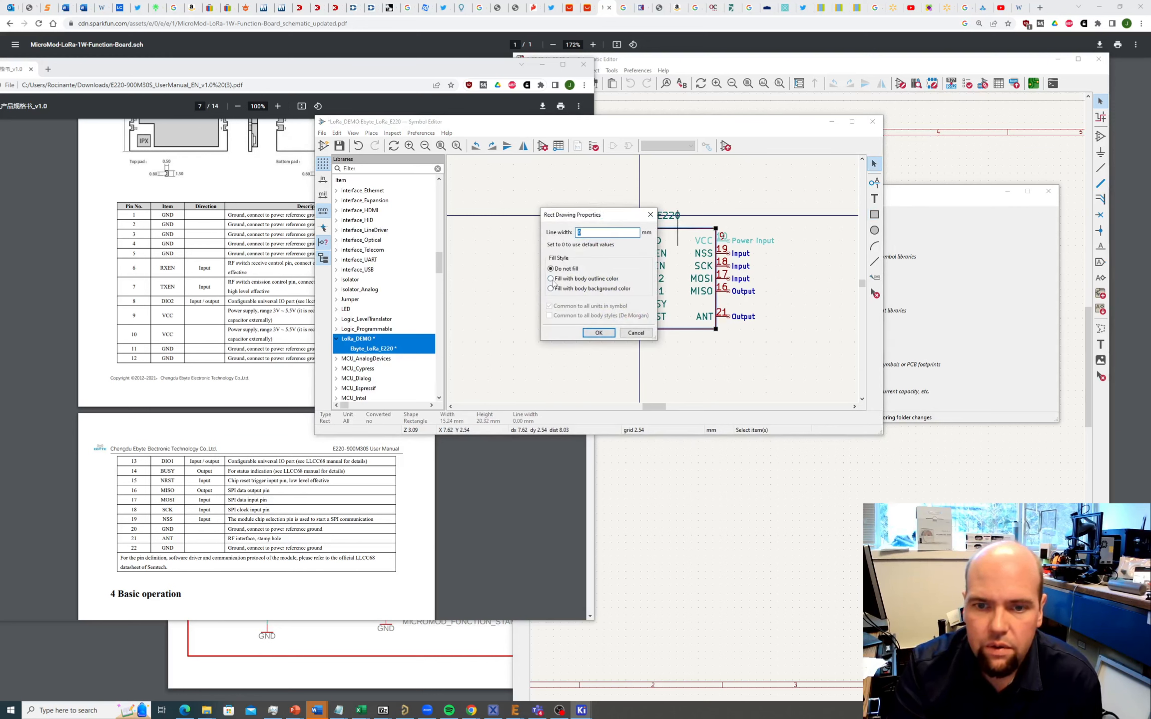
pyautogui.click(599, 333)
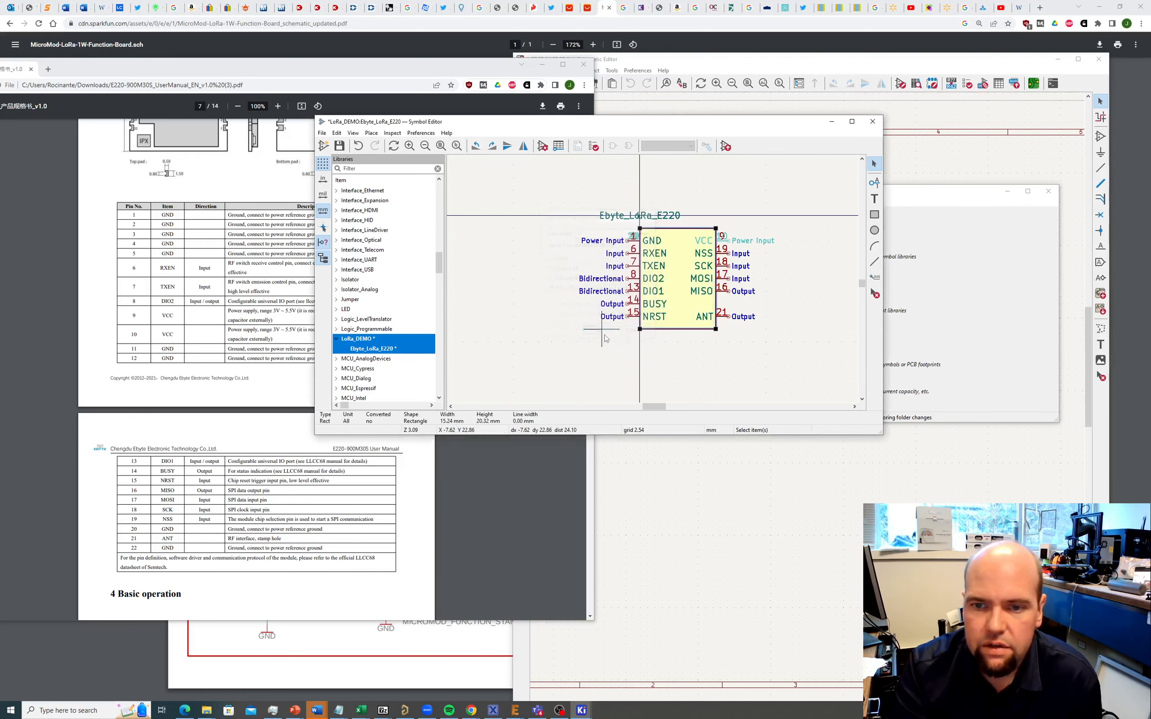
pyautogui.moveTo(619, 214); pyautogui.dragTo(685, 341)
pyautogui.click(679, 349)
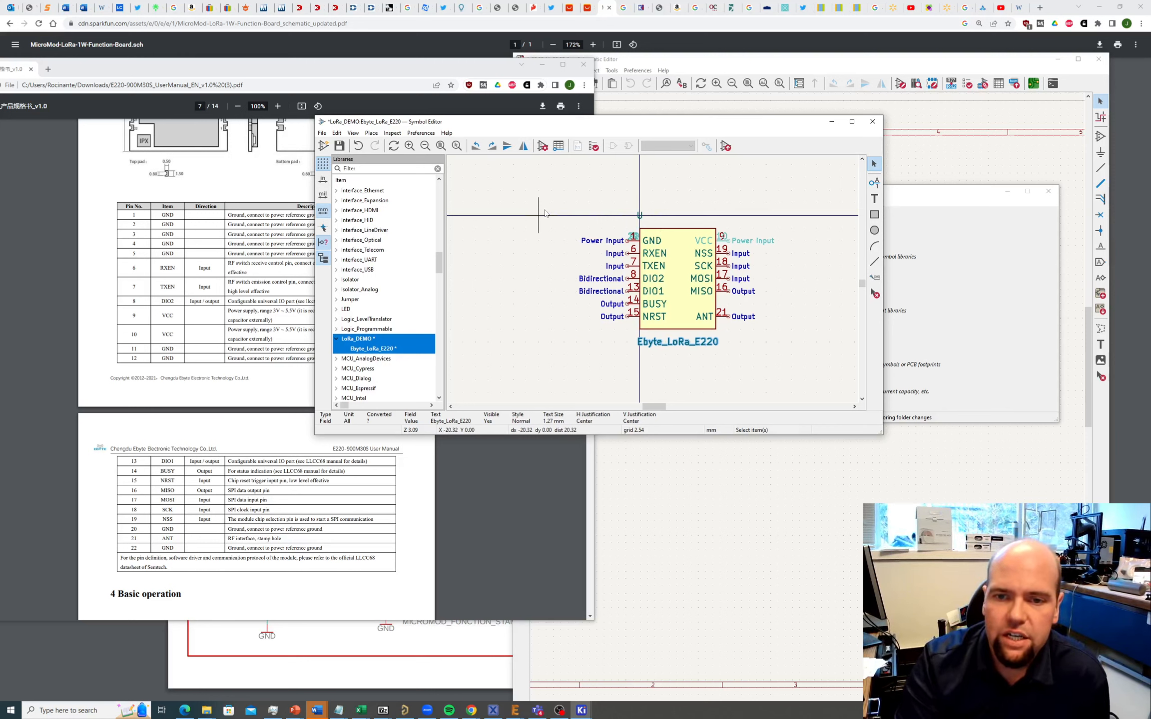
# Step: Move the whole E220 symbol so pin 1 sits on the origin
pyautogui.moveTo(559, 202); pyautogui.dragTo(797, 378)
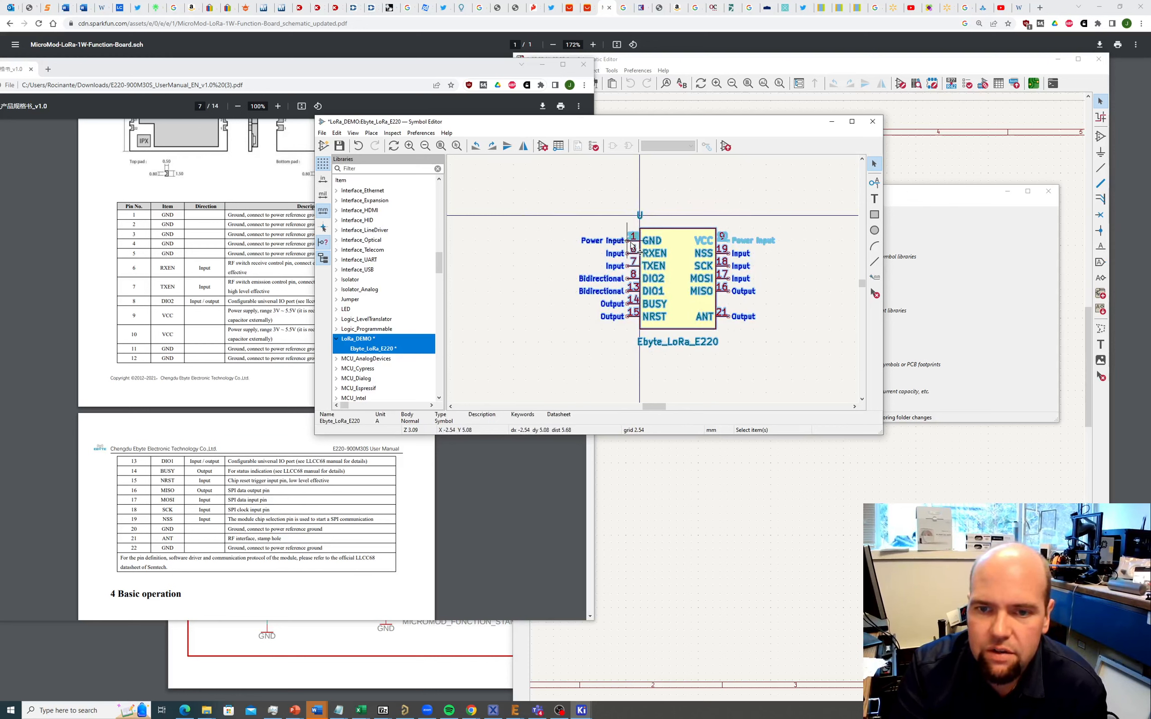
pyautogui.moveTo(632, 244); pyautogui.dragTo(646, 219)
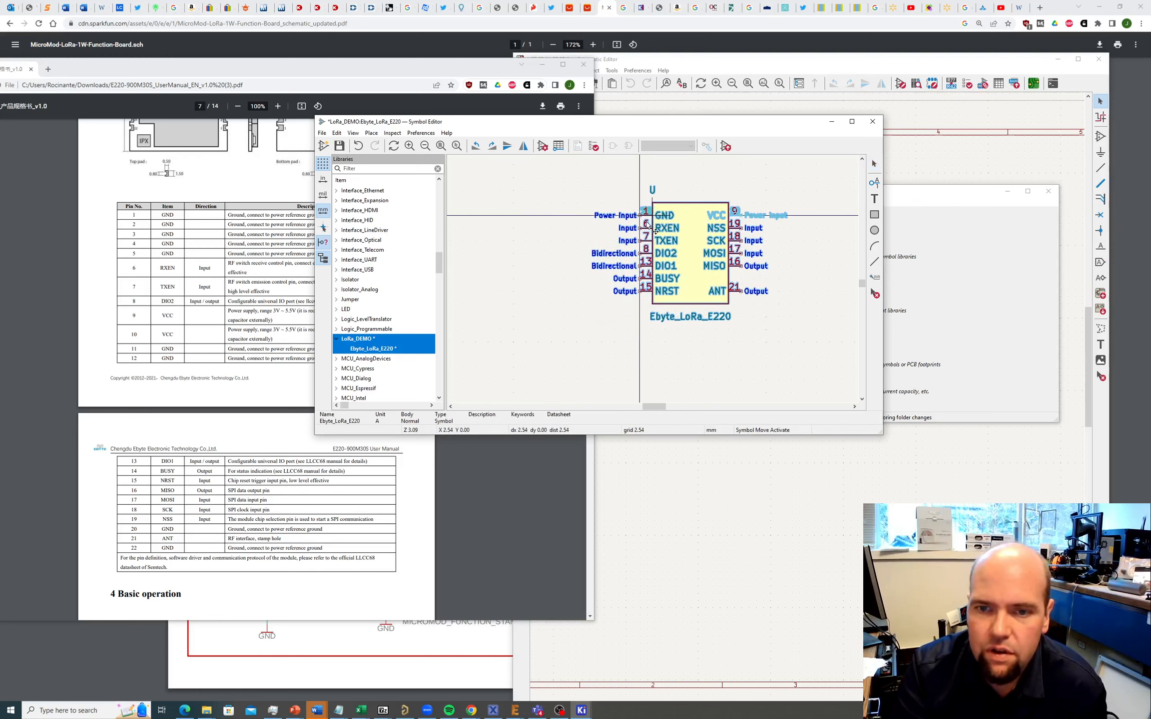
pyautogui.click(815, 368)
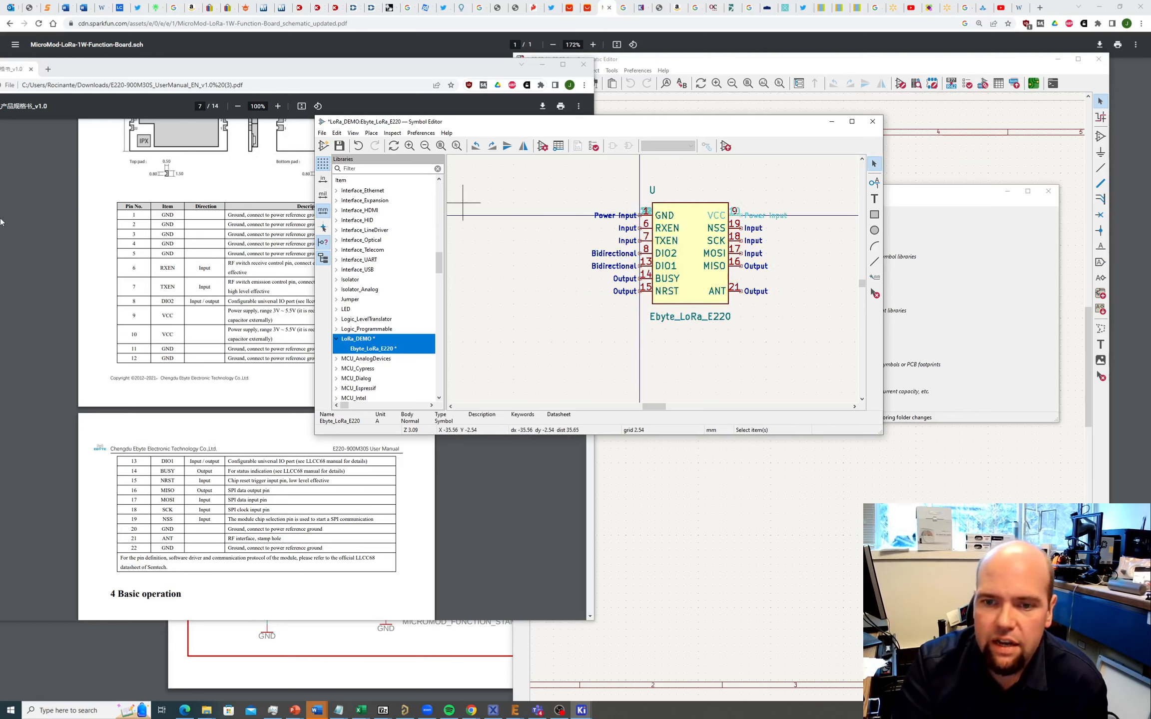
# Step: Save the symbol to the LoRa_DEMO library and close the Symbol Editor
pyautogui.click(322, 133)
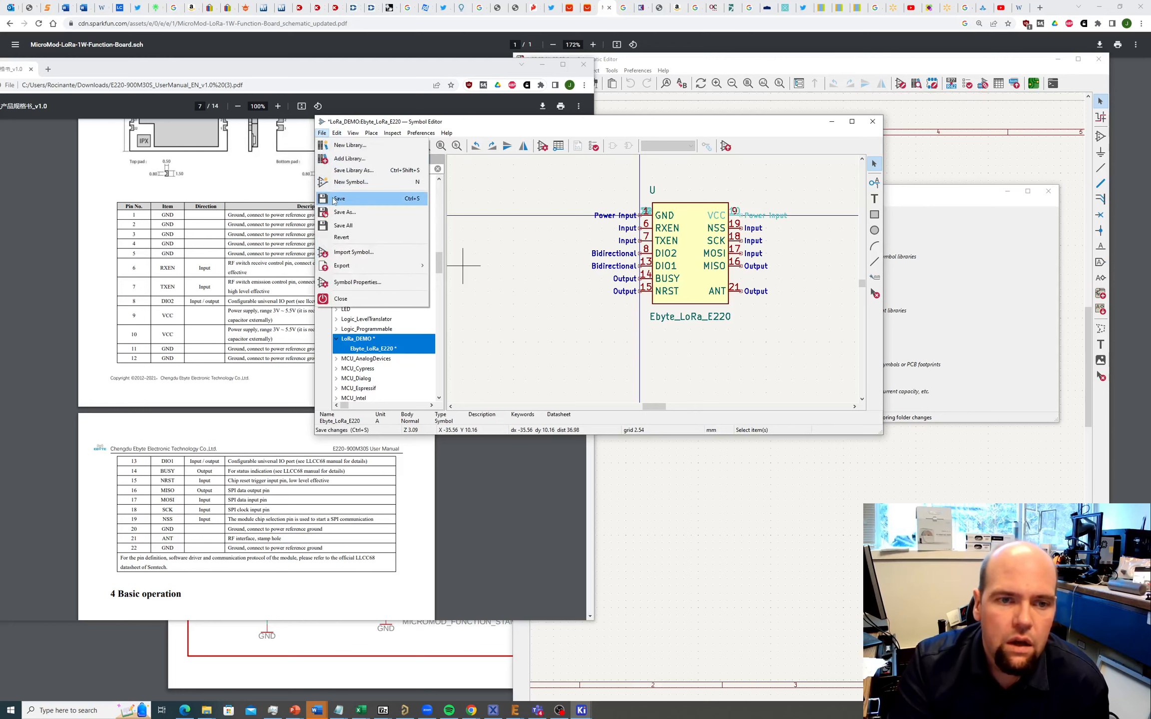
pyautogui.click(340, 198)
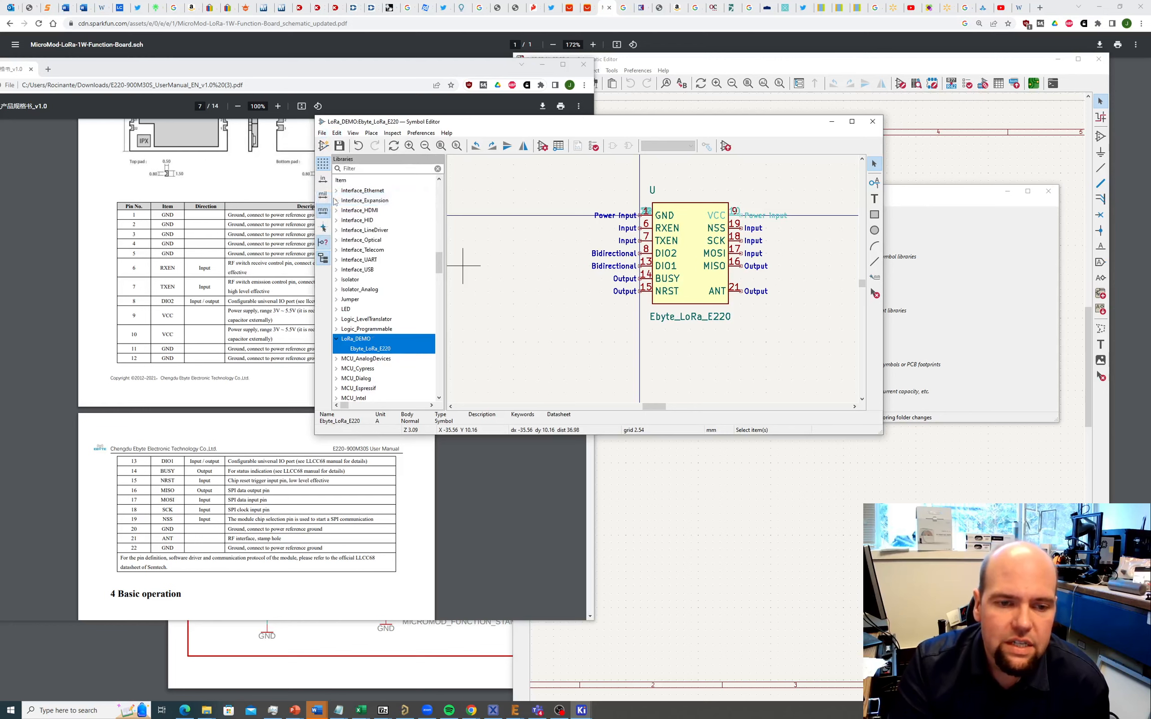
pyautogui.click(873, 122)
pyautogui.moveTo(819, 193); pyautogui.dragTo(479, 136)
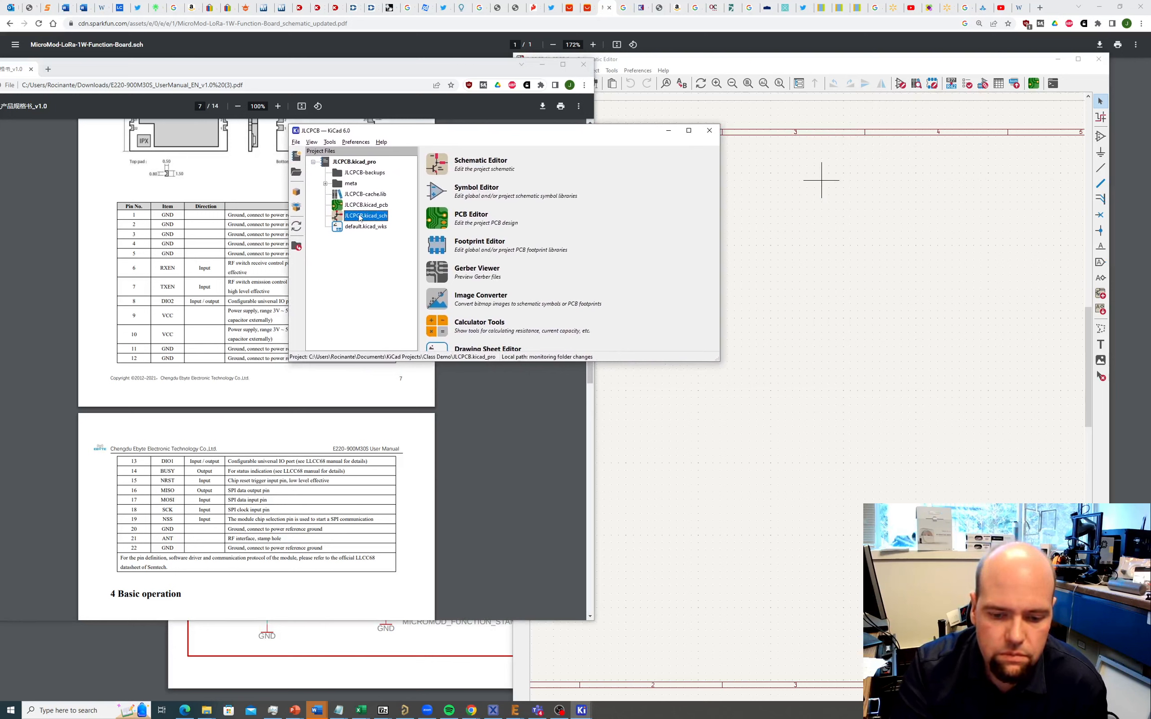
# Step: Bring the Schematic Editor forward, widen it, and launch the Footprint Editor from its toolbar
pyautogui.click(581, 710)
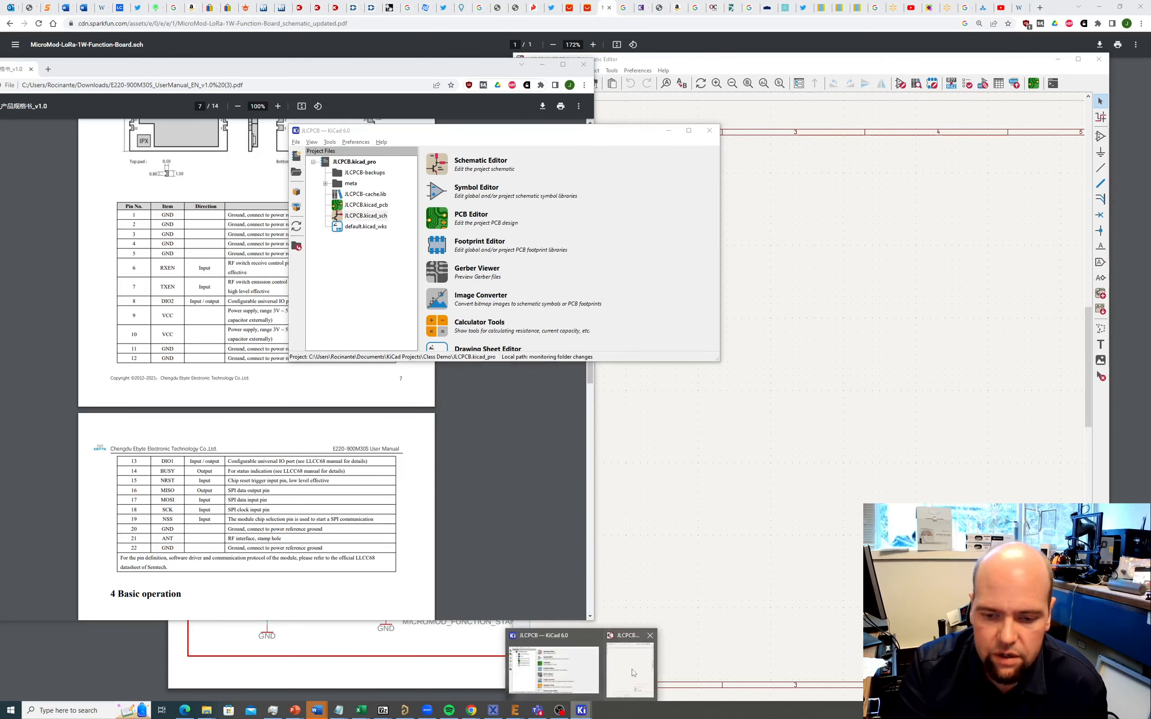
pyautogui.click(633, 673)
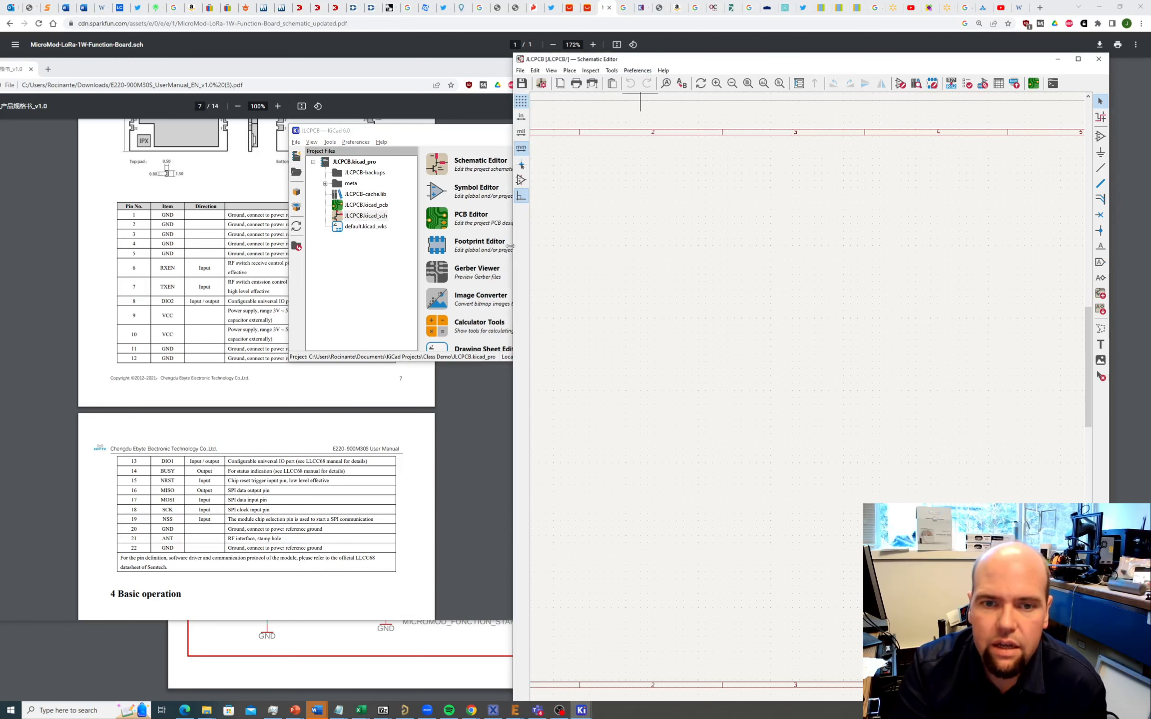
pyautogui.moveTo(510, 246); pyautogui.dragTo(366, 245)
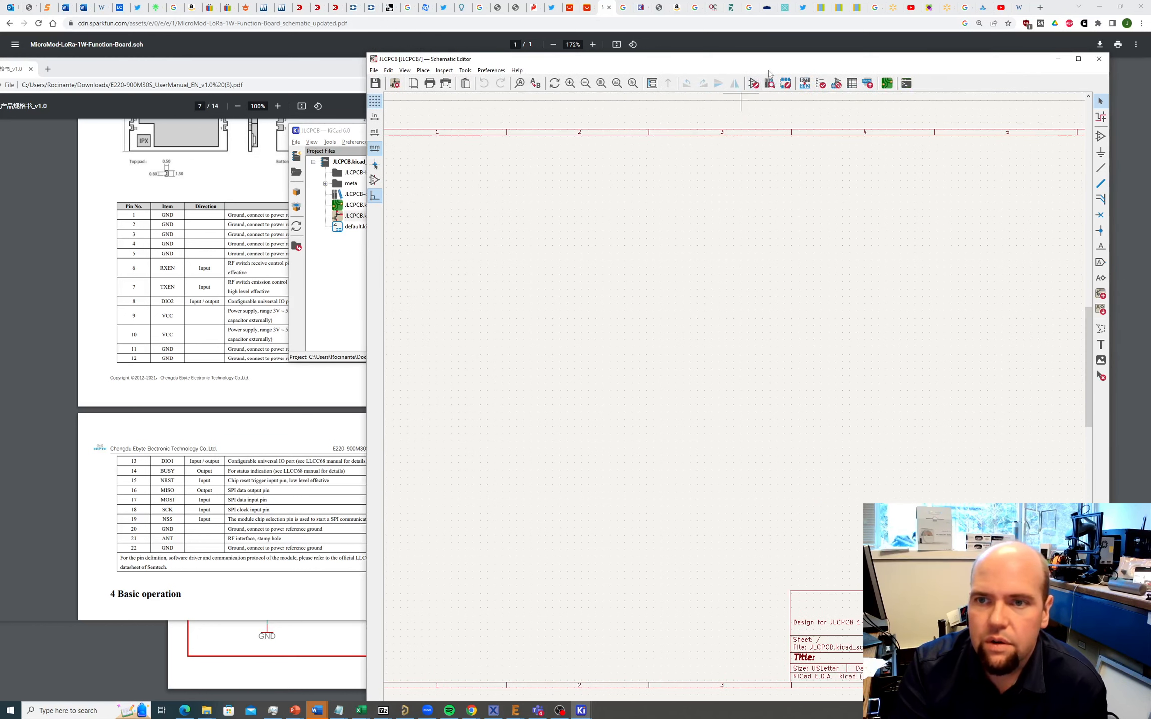
pyautogui.click(375, 70)
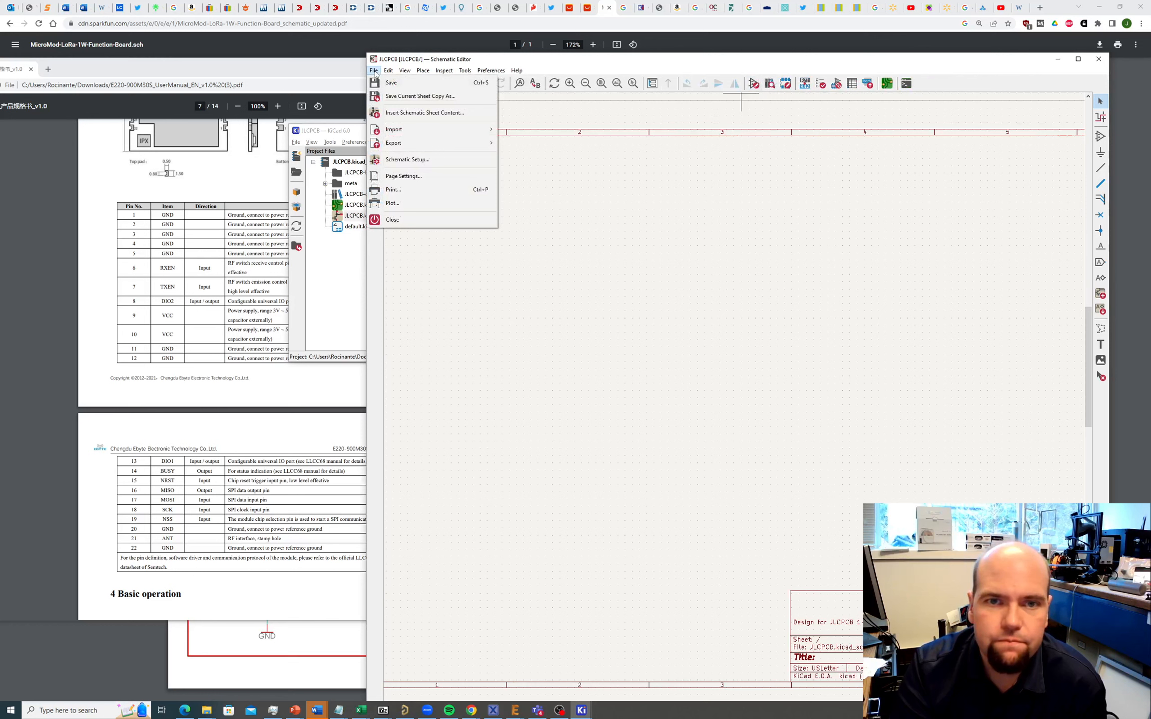
pyautogui.click(717, 64)
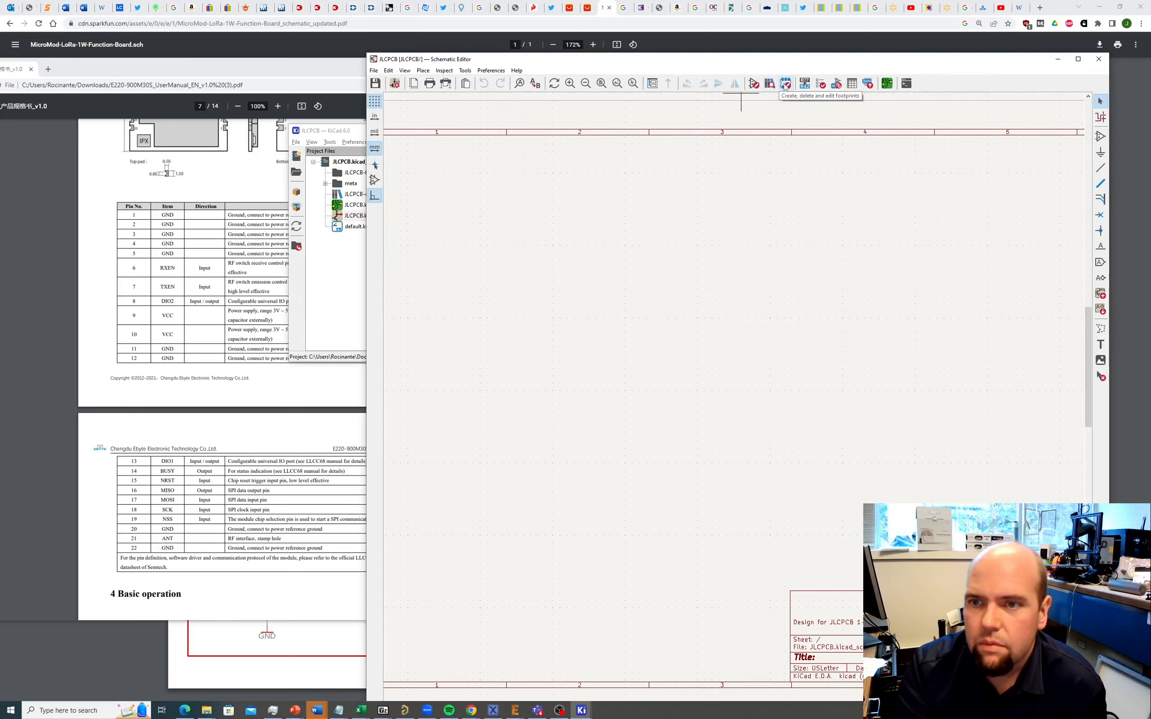
pyautogui.click(785, 84)
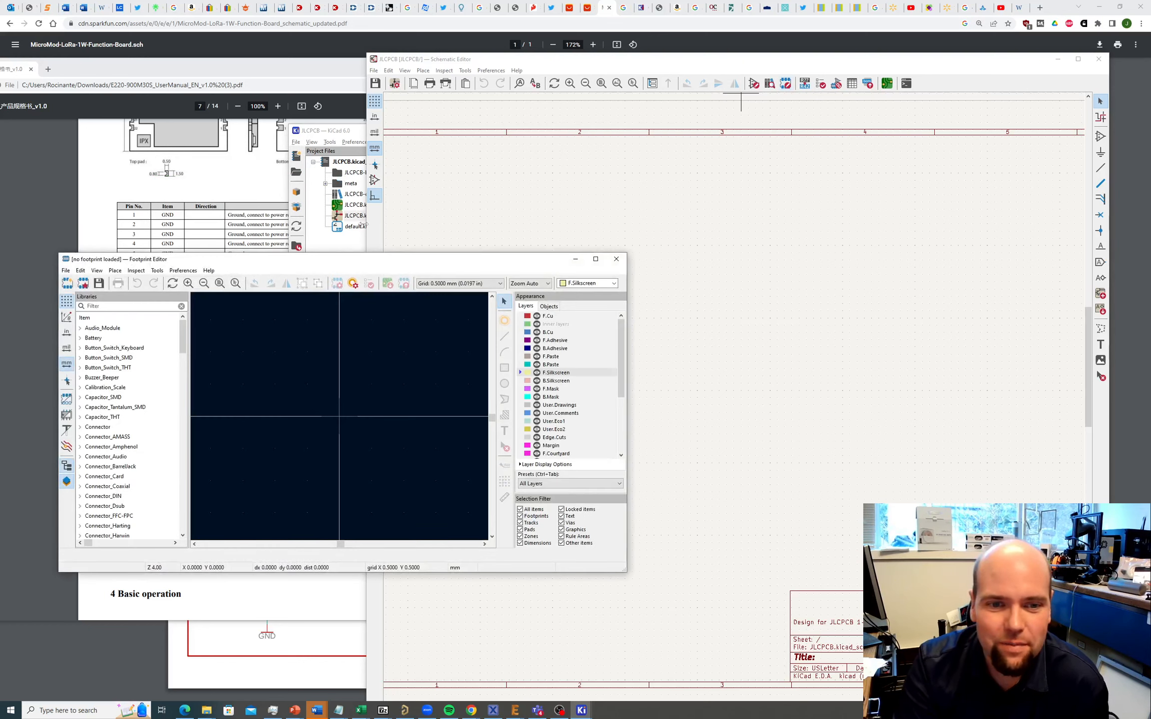
# Step: Start a new footprint library and assign it to the Project library table
pyautogui.moveTo(382, 263); pyautogui.dragTo(688, 146)
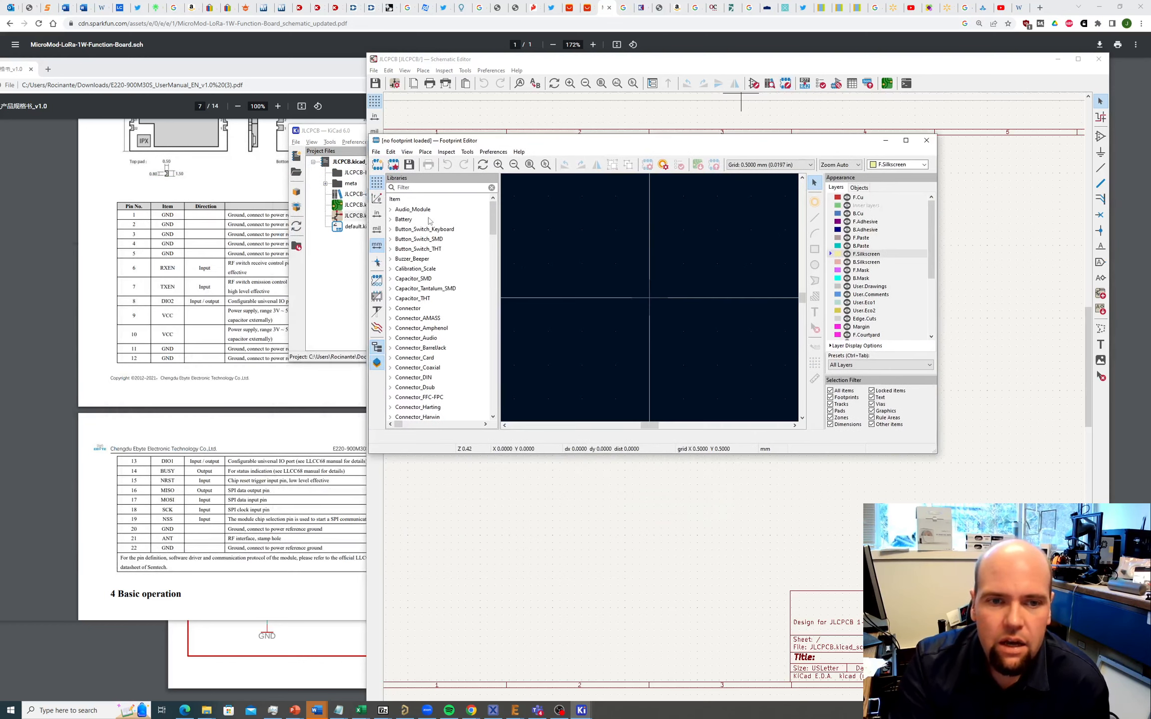
pyautogui.scroll(-9, 450, 232)
pyautogui.scroll(-10, 450, 233)
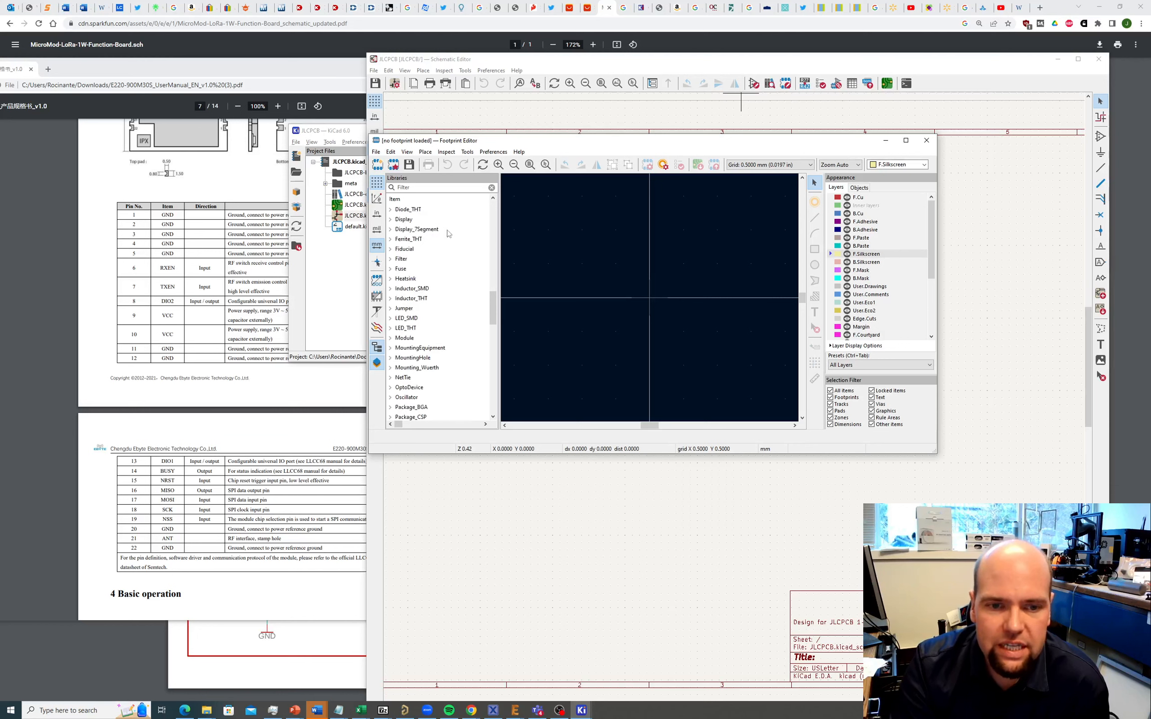
pyautogui.scroll(-12, 448, 234)
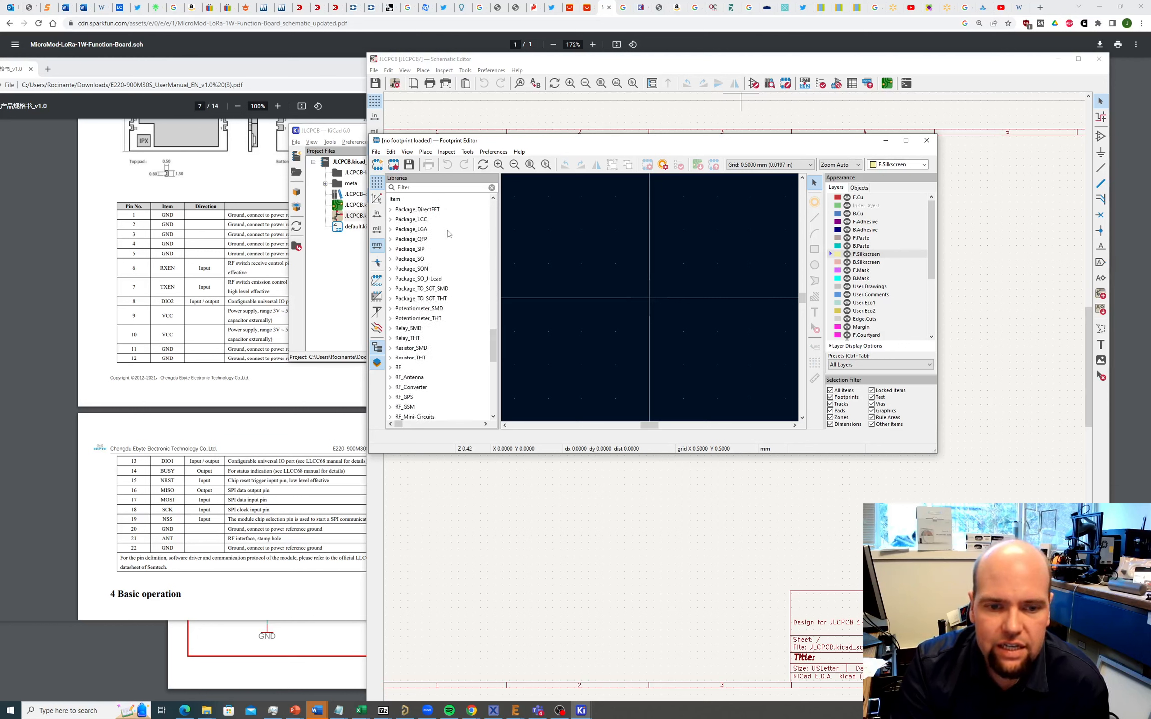
pyautogui.scroll(5, 448, 234)
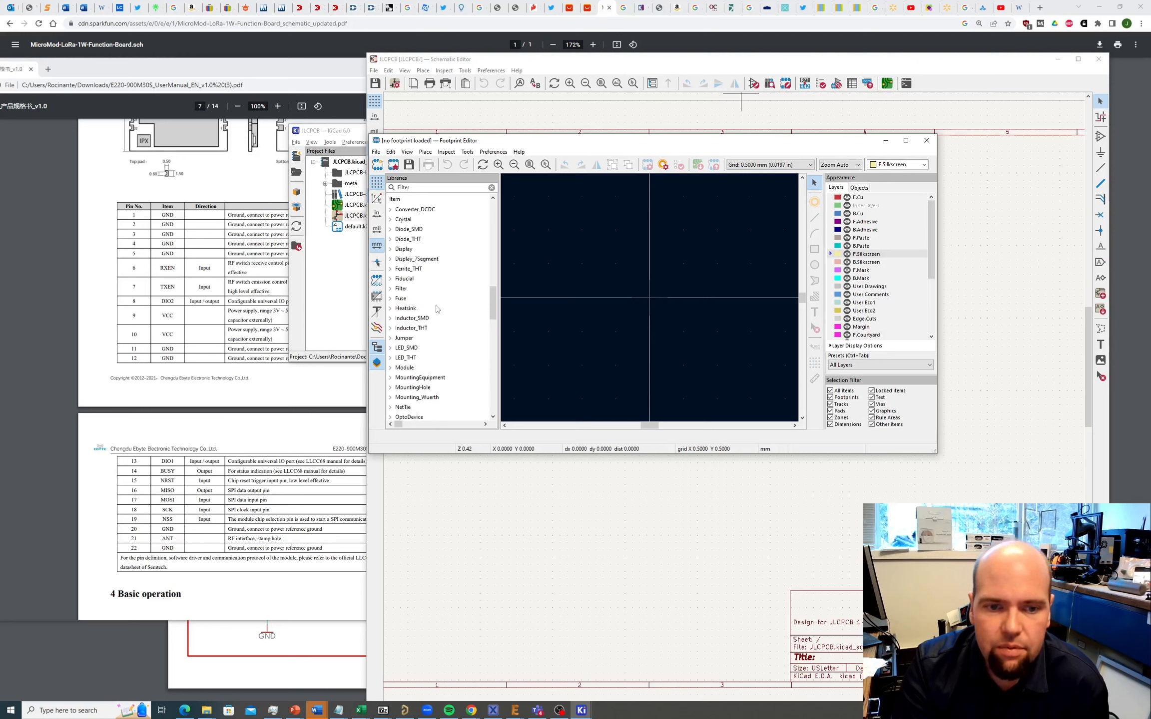
pyautogui.scroll(15, 416, 340)
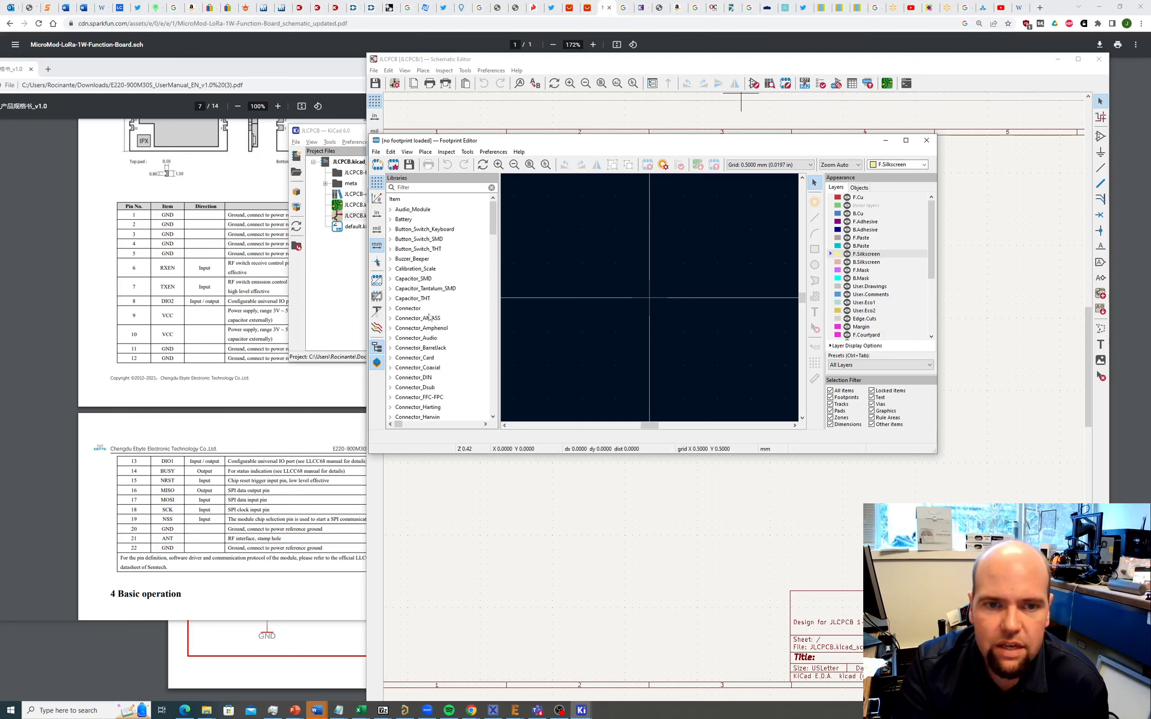
pyautogui.click(376, 152)
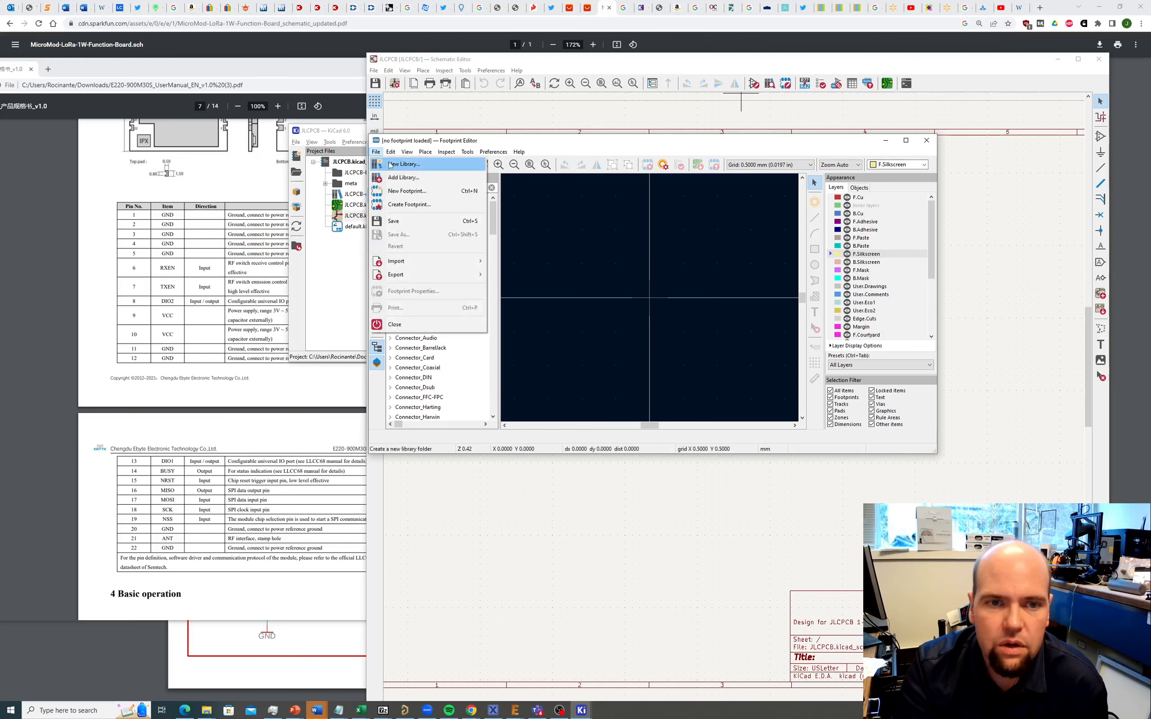
pyautogui.click(391, 166)
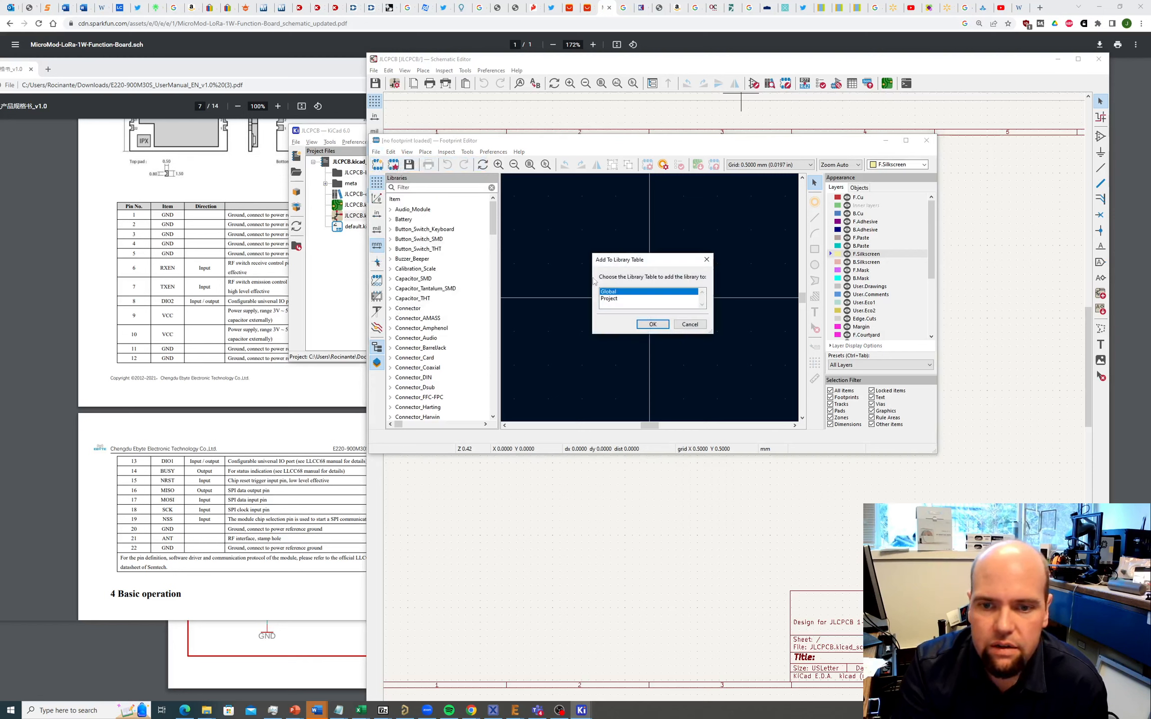
pyautogui.click(609, 299)
pyautogui.click(649, 324)
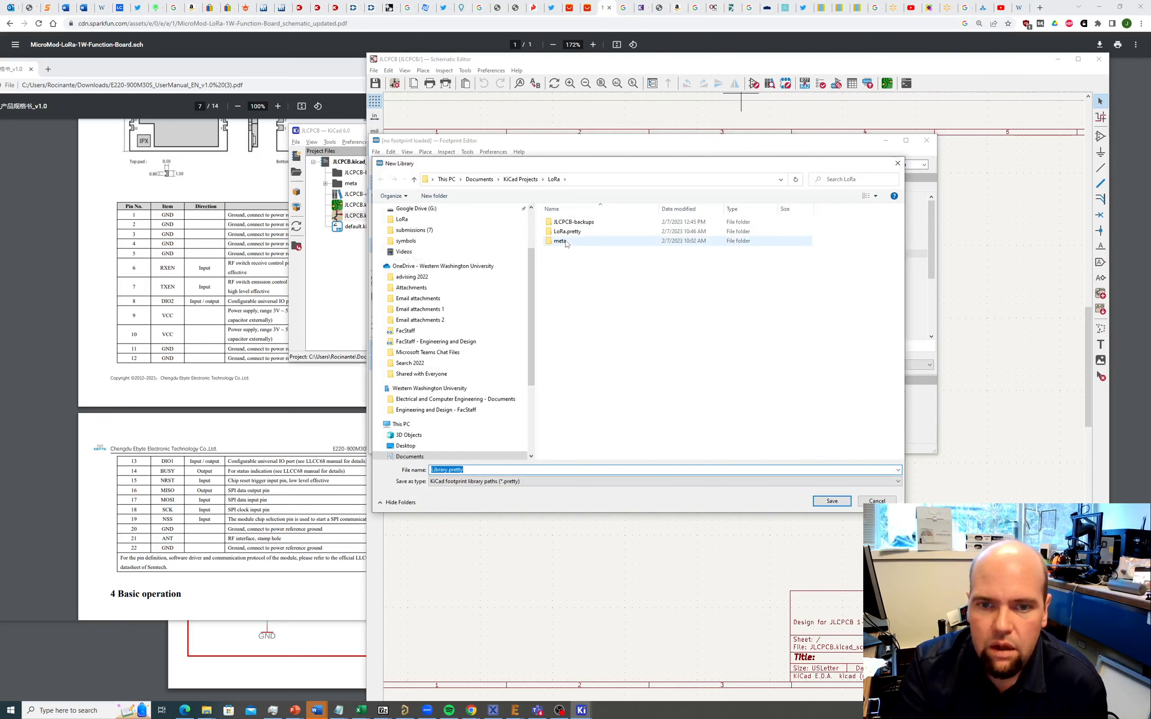
# Step: Rename the library file from Library to 'LoRa_demo' and save it
pyautogui.click(448, 470)
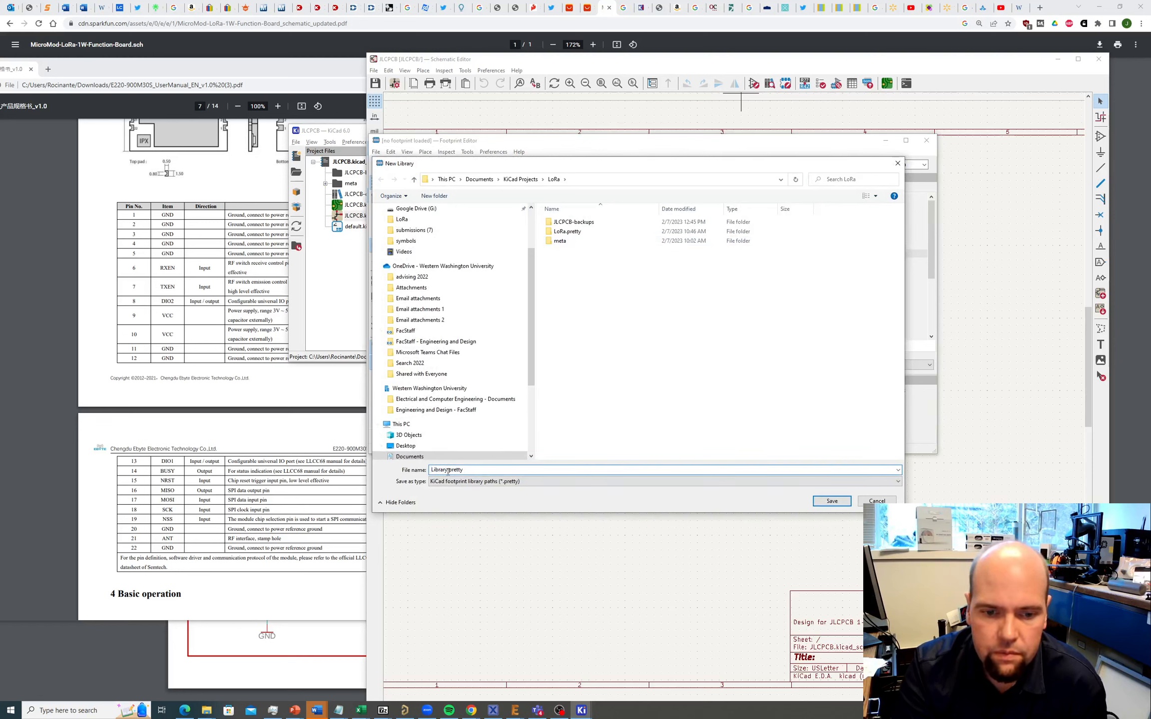
pyautogui.moveTo(448, 470); pyautogui.dragTo(417, 473)
pyautogui.write('L')
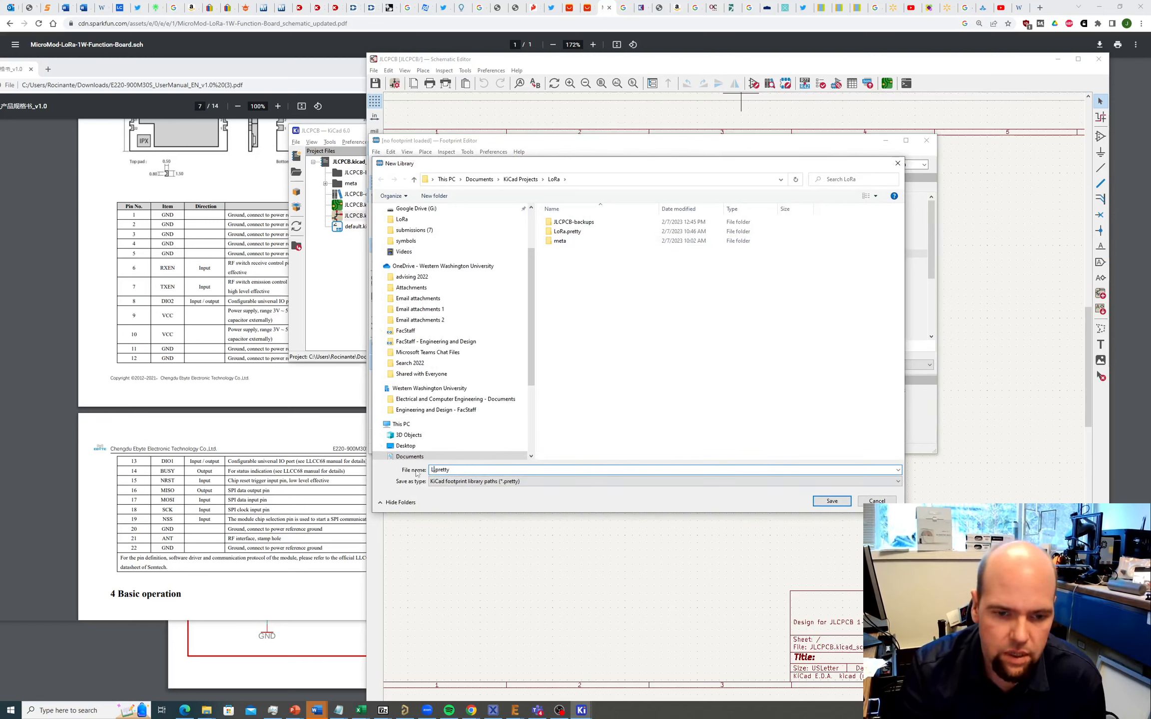
pyautogui.write('oRa_')
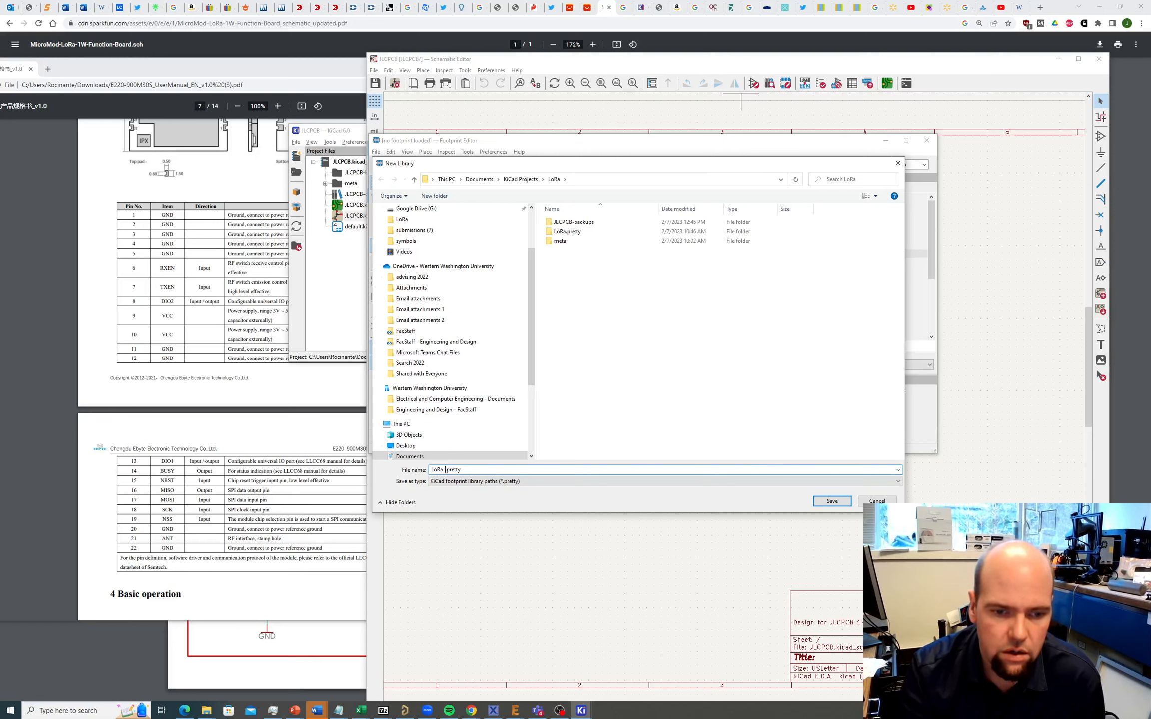
pyautogui.write('demo')
pyautogui.press('Return')
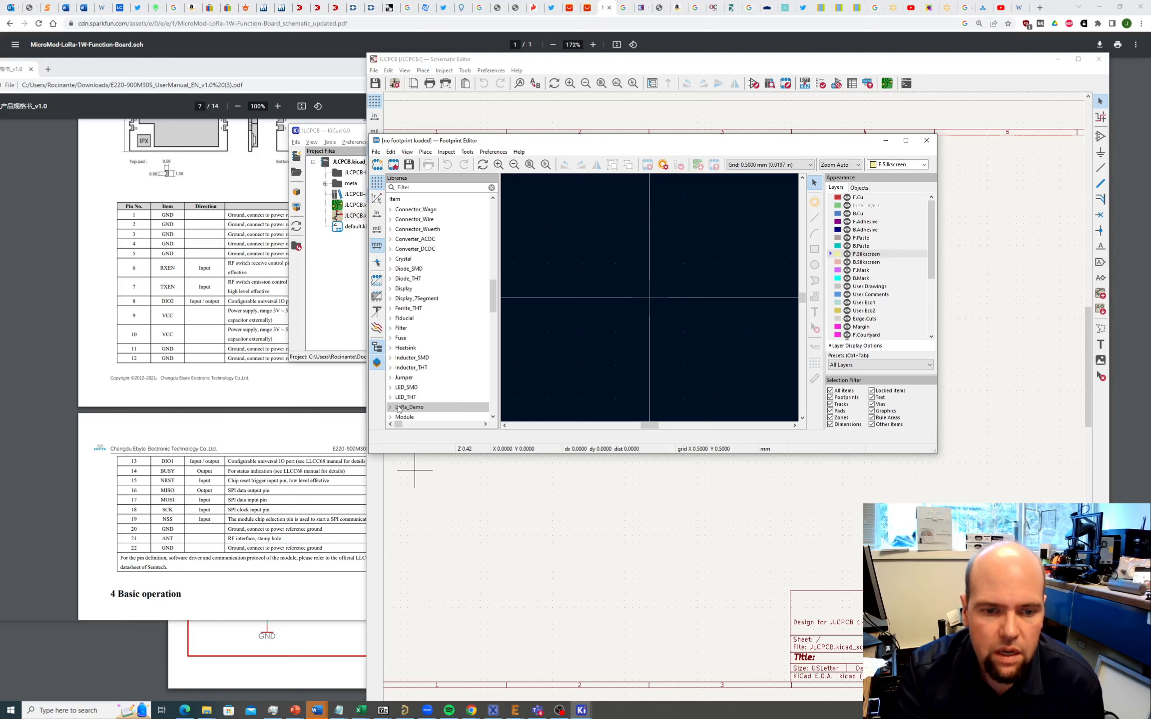
# Step: Add a new footprint named 'Ebyte E220 Radio' to the LoRa_Demo library
pyautogui.rightClick(399, 409)
pyautogui.click(419, 425)
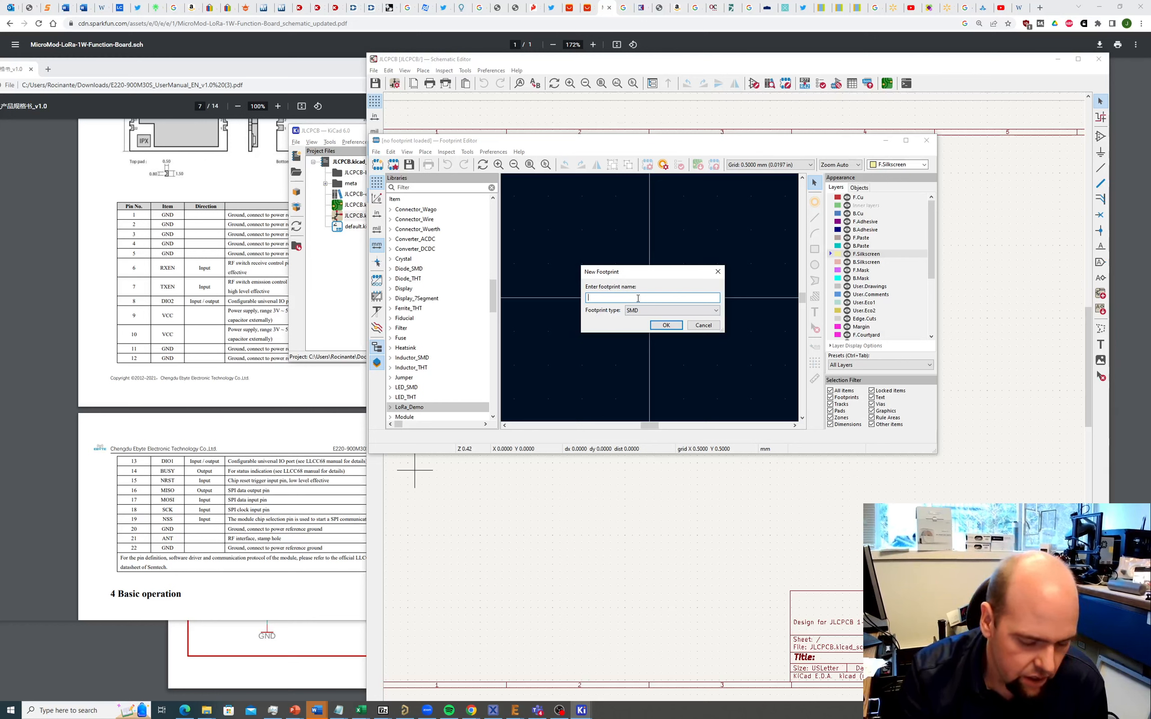
pyautogui.write('Ebyte E22')
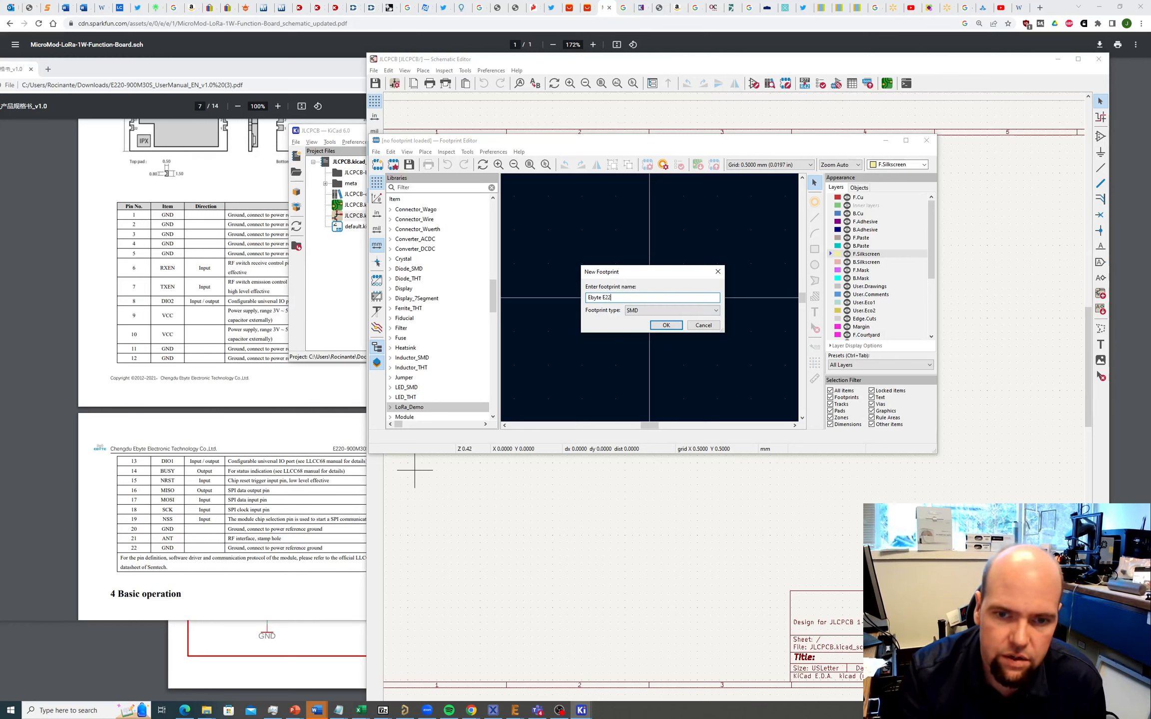
pyautogui.write('0 Radio')
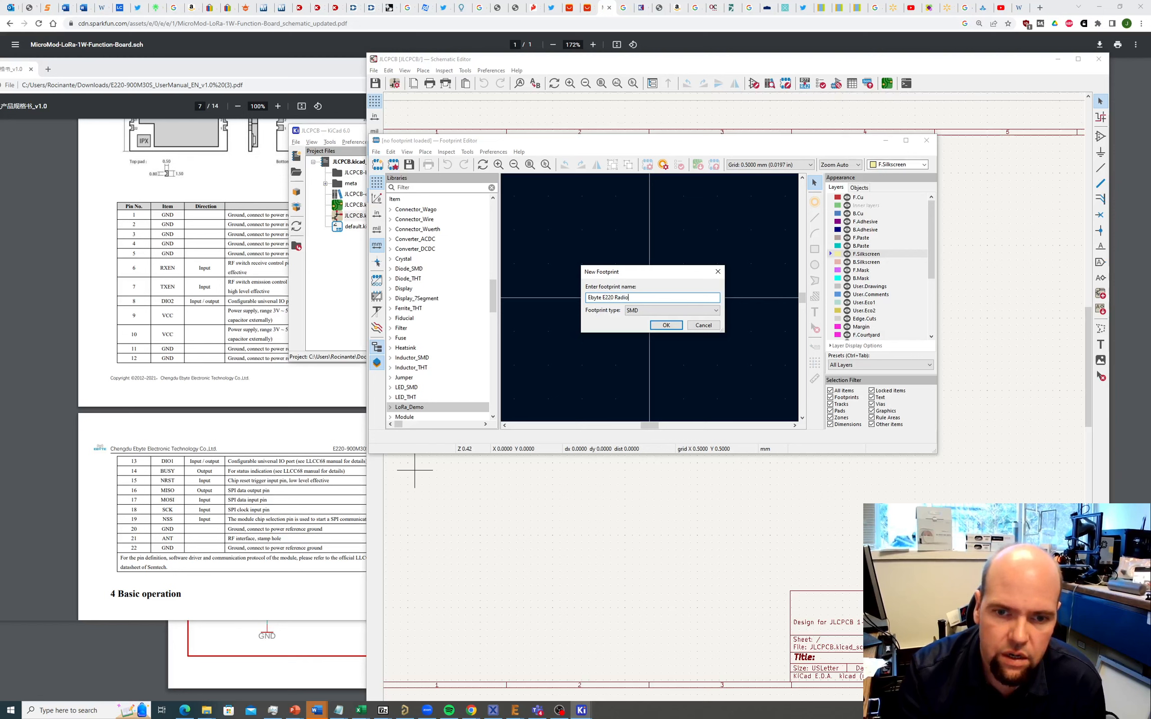
pyautogui.click(664, 325)
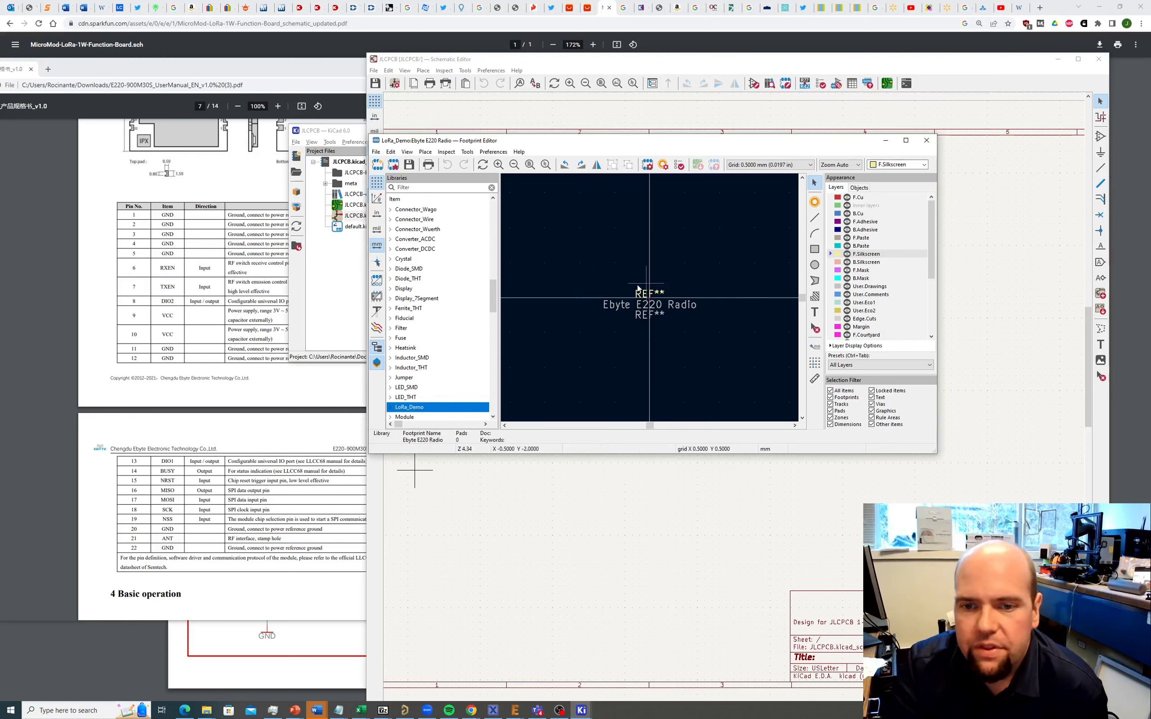
# Step: Inspect the REF** silkscreen, F.Fab reference and Ebyte E220 Radio value texts
pyautogui.click(645, 294)
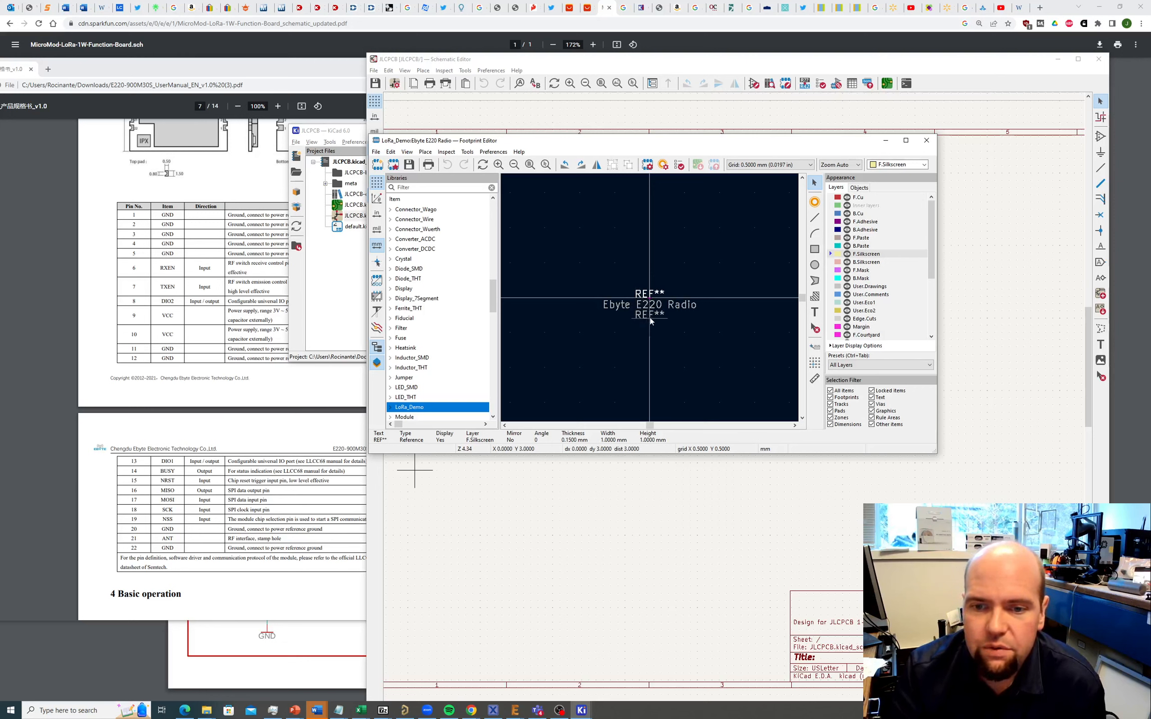
pyautogui.click(641, 318)
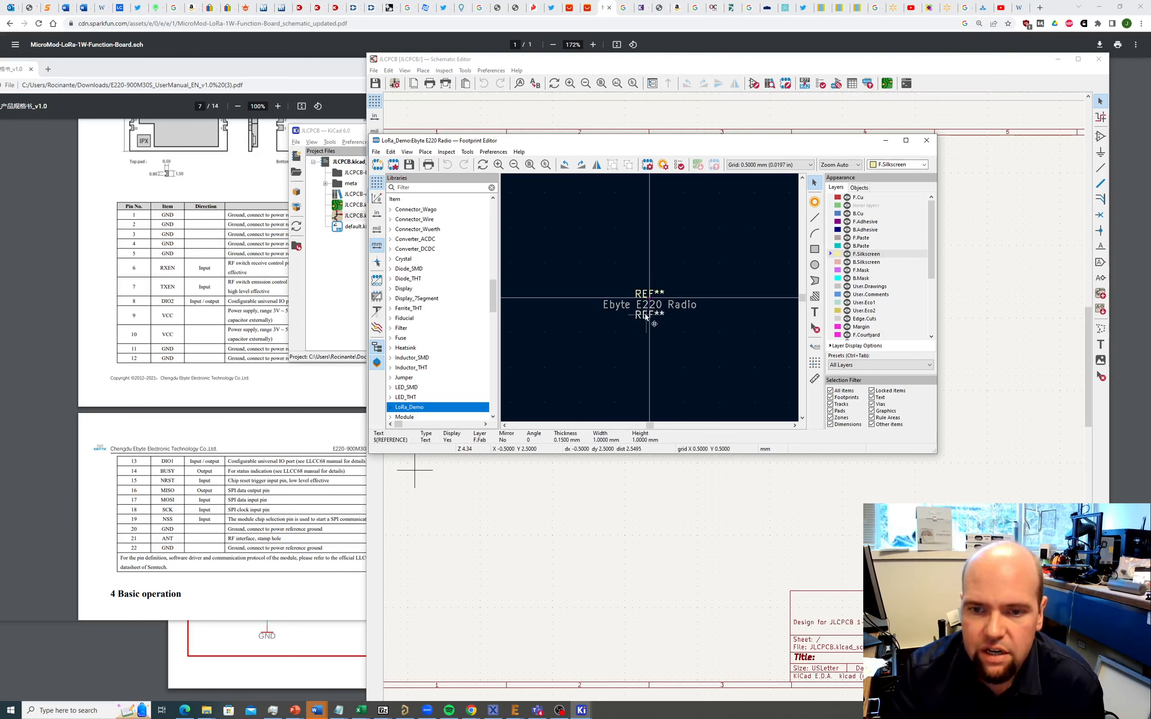
pyautogui.click(644, 305)
pyautogui.click(640, 315)
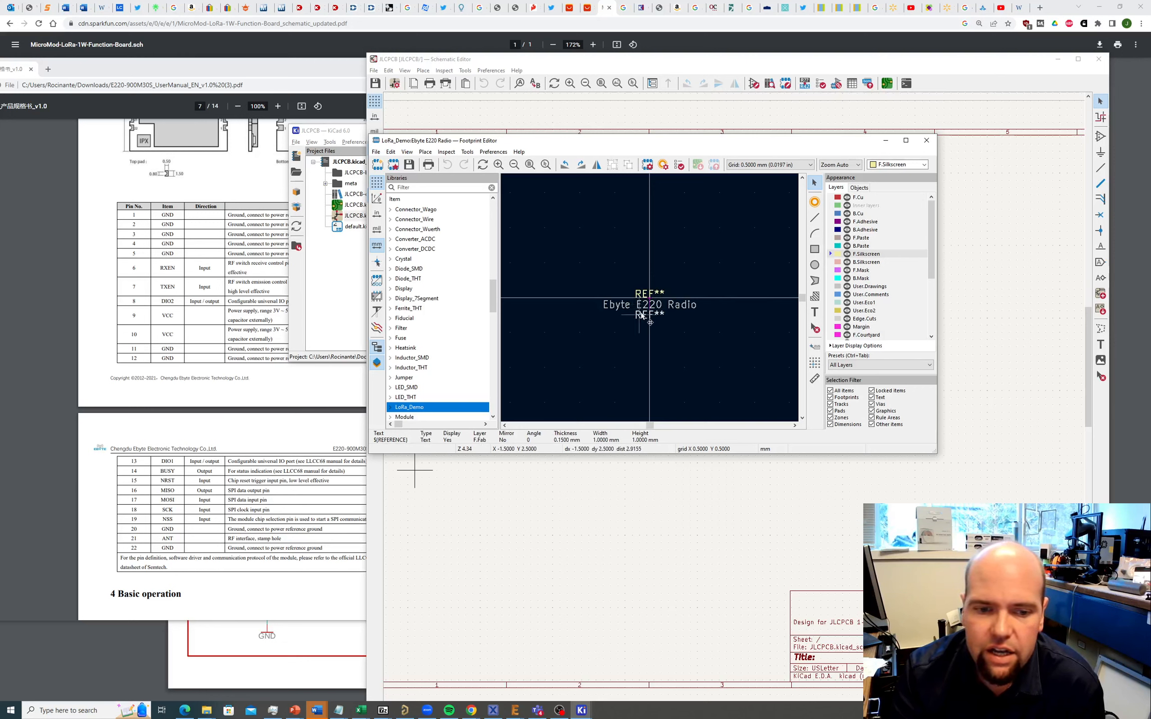
pyautogui.click(643, 311)
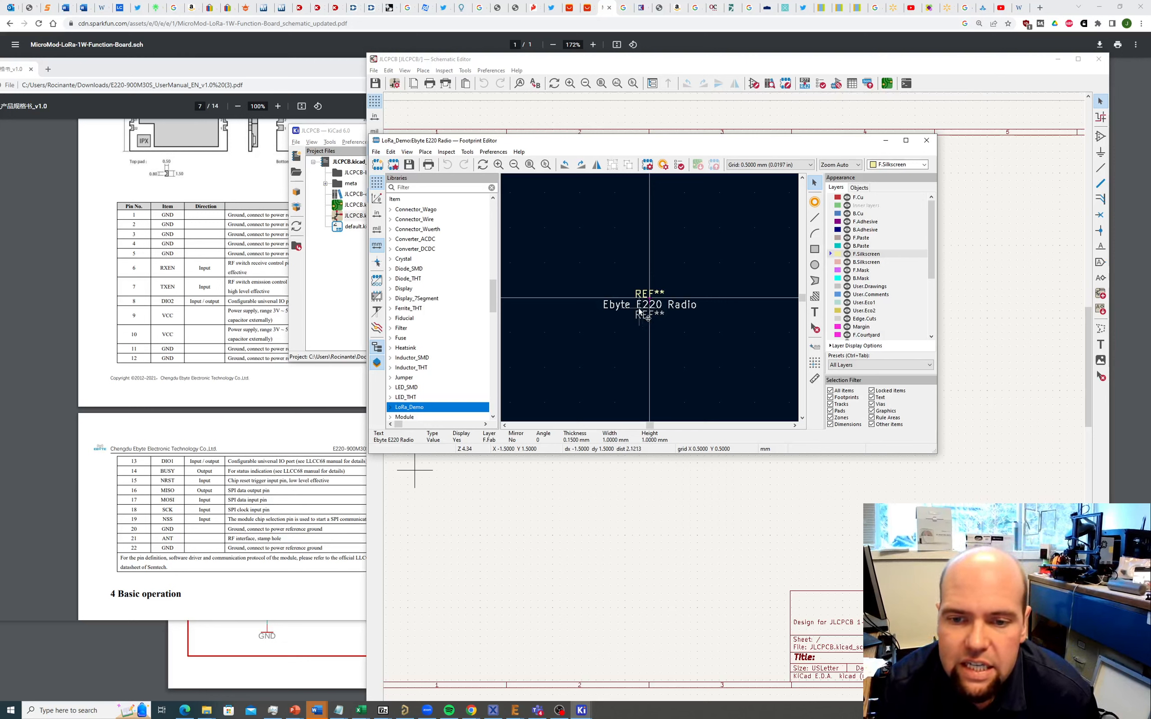
pyautogui.click(645, 299)
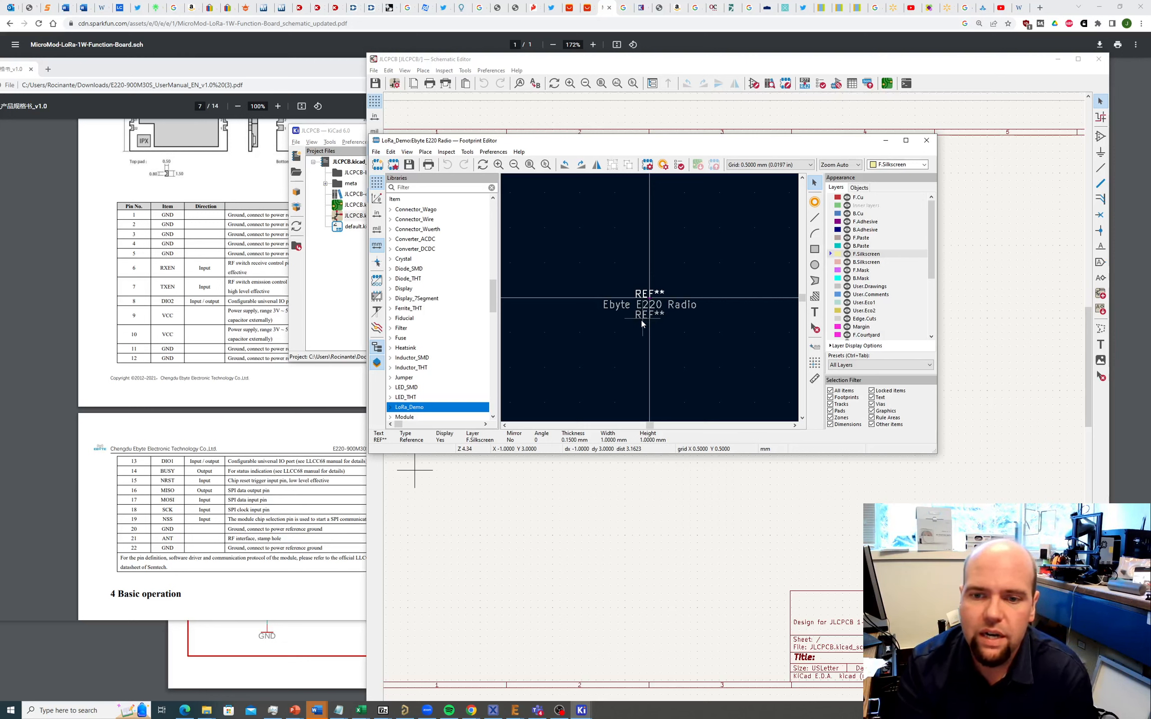
# Step: Show the E220 manual's '3 Size and pin definition' drawing beside the editor
pyautogui.scroll(-2, 579, 293)
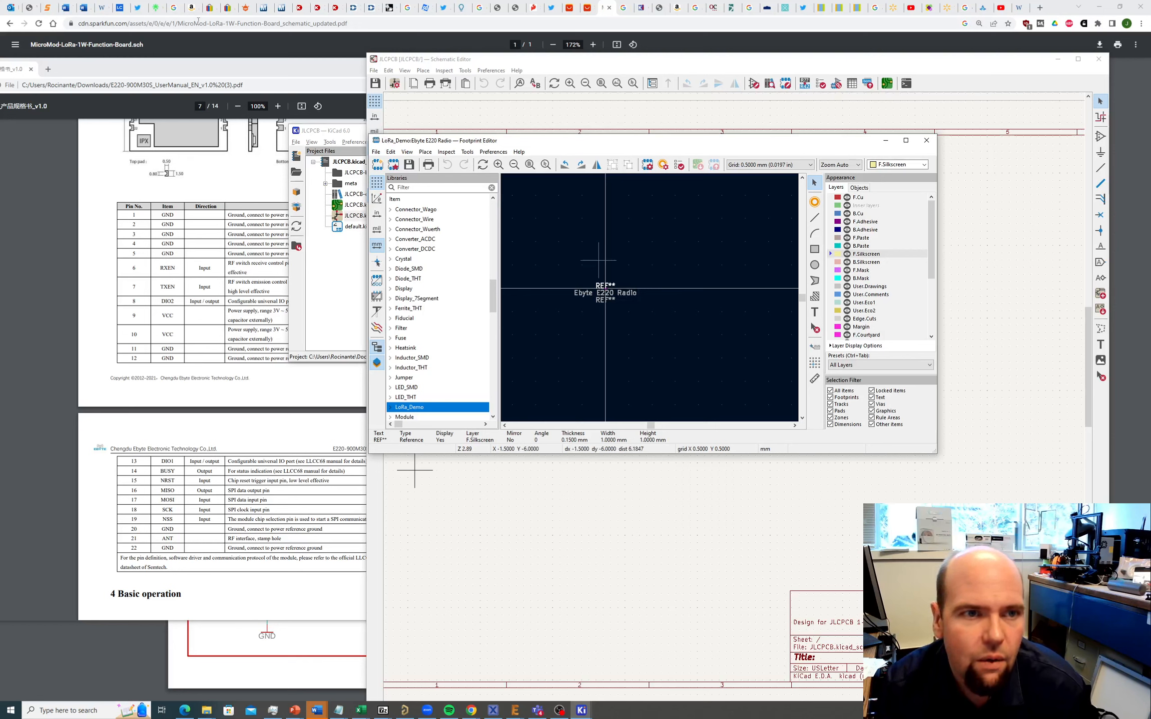
pyautogui.click(271, 75)
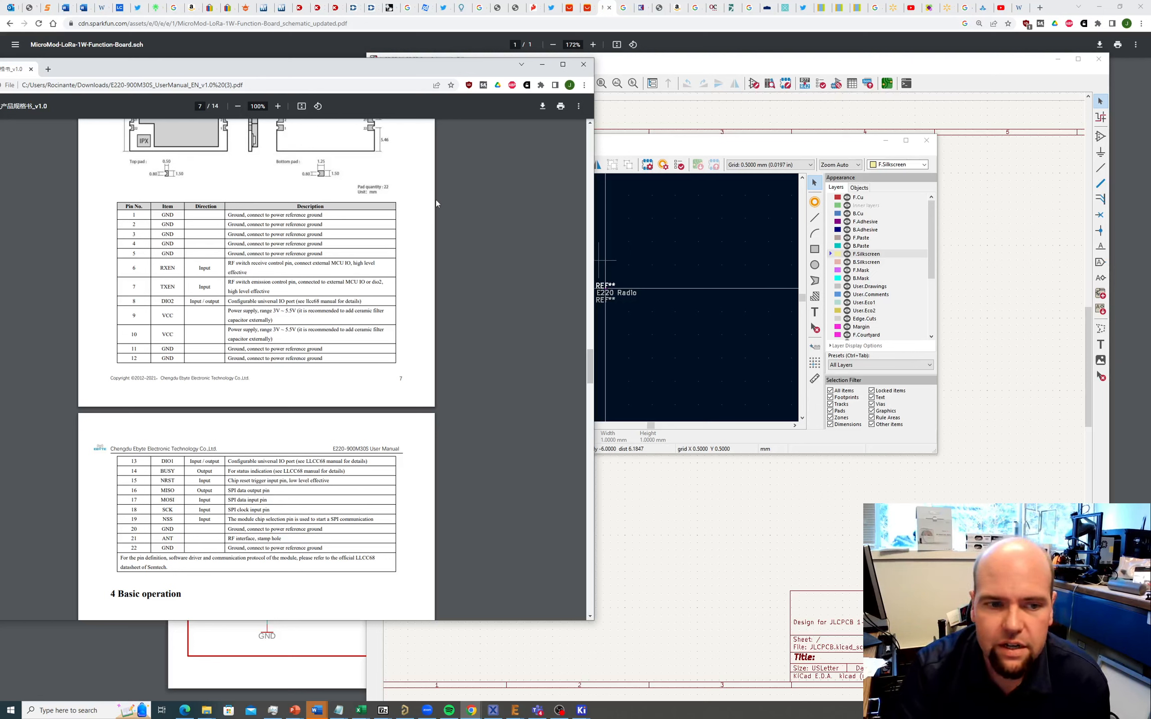
pyautogui.scroll(5, 220, 200)
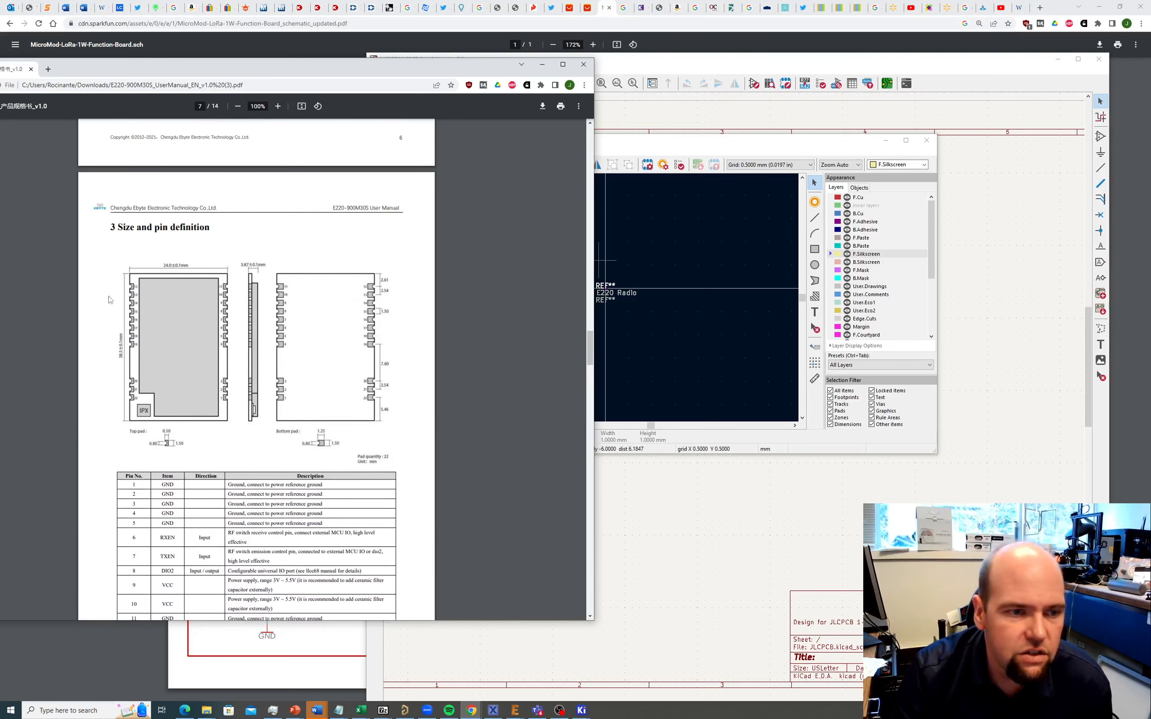
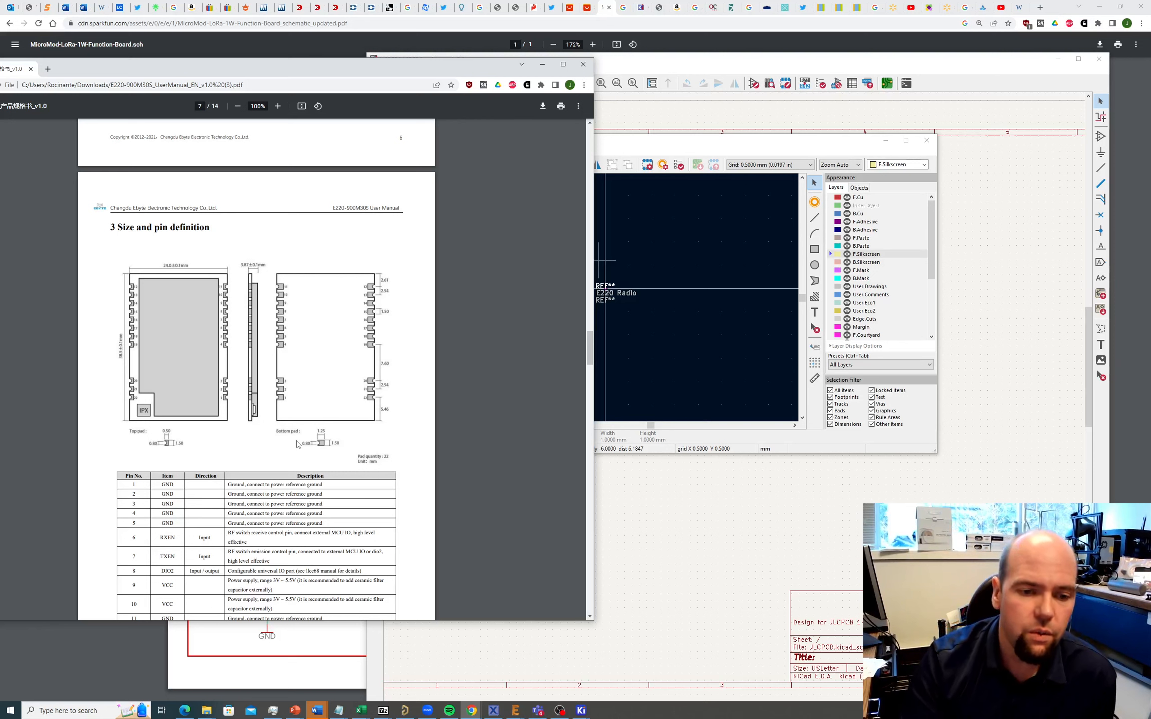
# Step: Bring the footprint editor in front of the datasheet and start the Draw Line tool
pyautogui.click(657, 189)
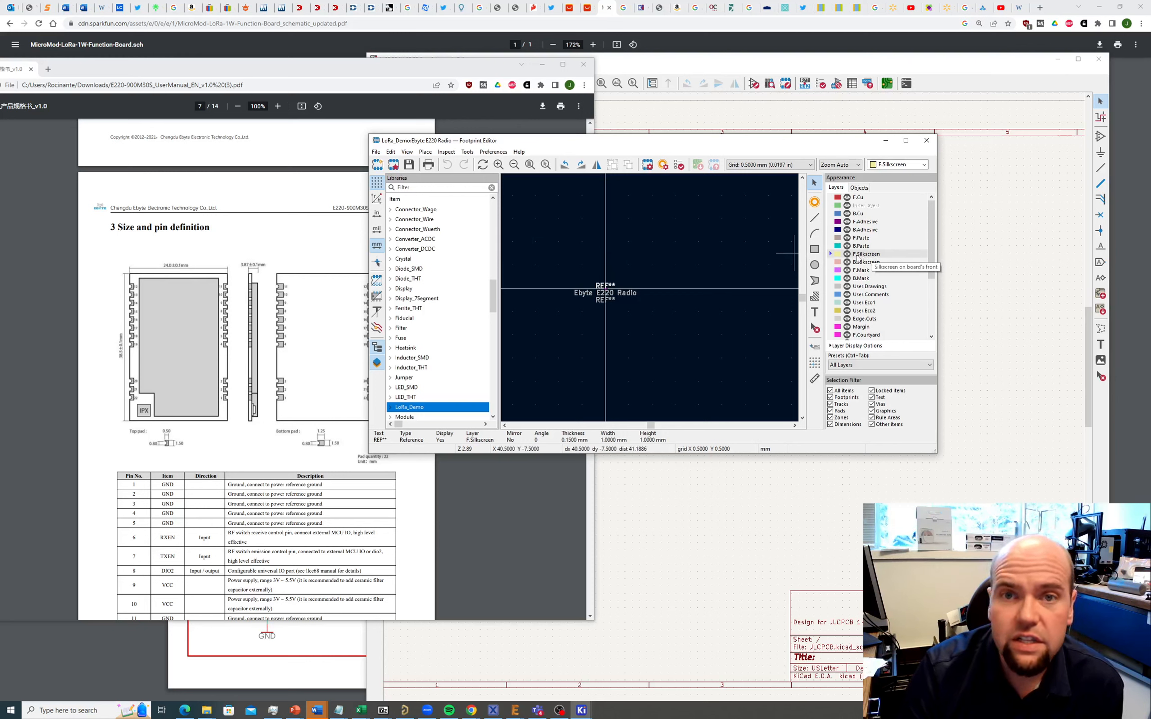
pyautogui.click(425, 152)
pyautogui.click(442, 194)
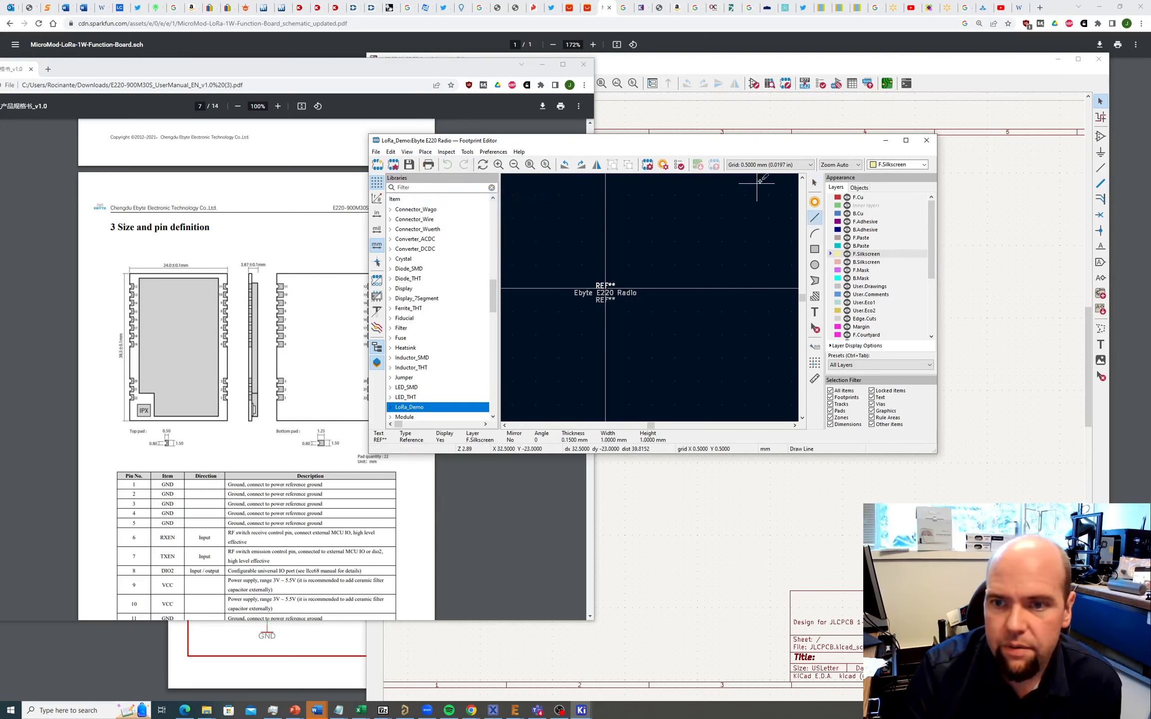
# Step: Try the 1.27 mm grid, then set the grid back to 0.5 mm
pyautogui.click(780, 165)
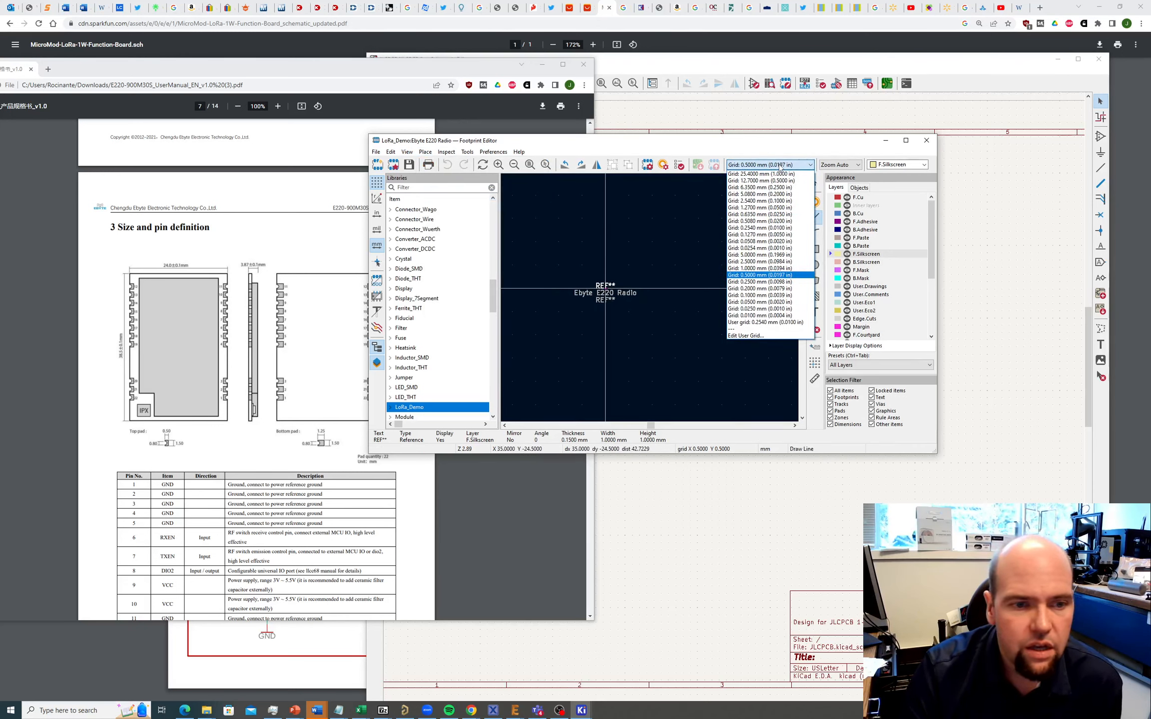
pyautogui.click(759, 207)
pyautogui.click(762, 165)
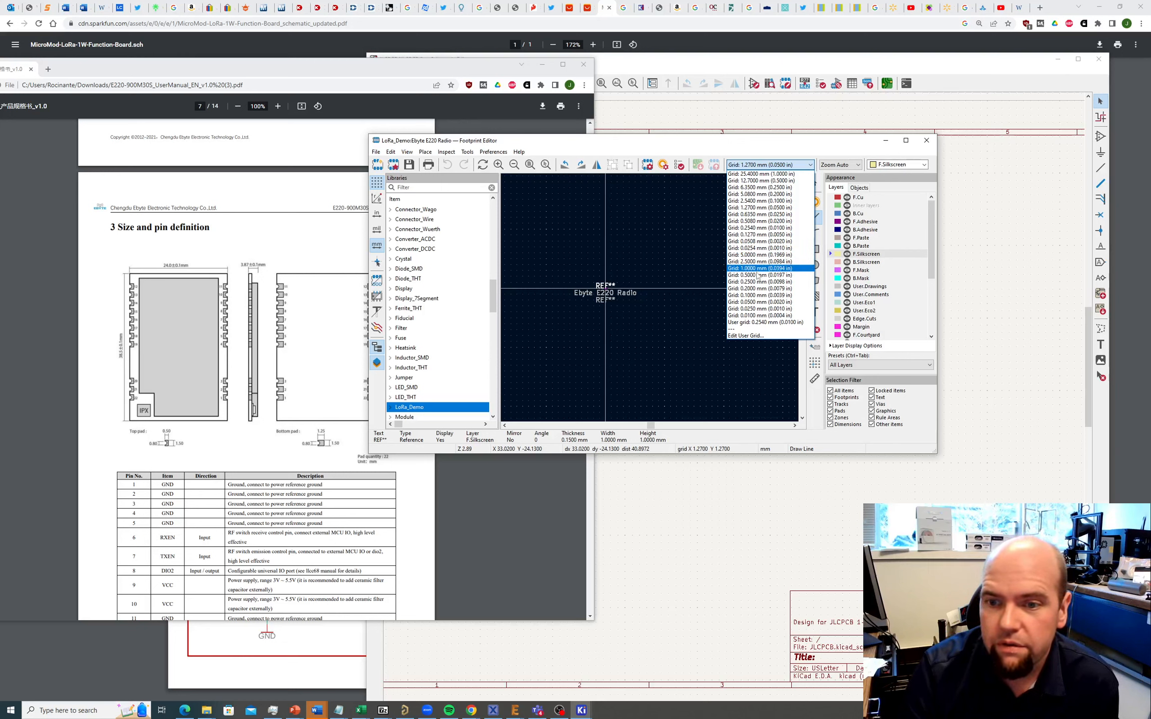
pyautogui.click(758, 275)
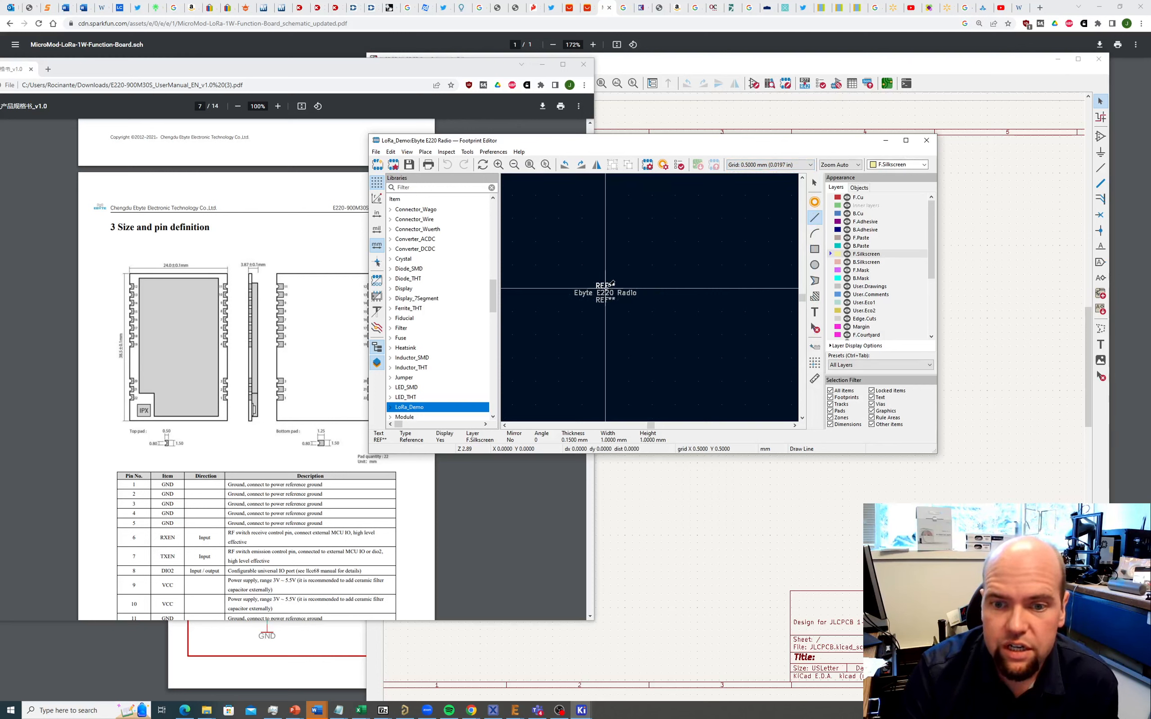
# Step: Draw the 24 × 38.5 mm silkscreen rectangle starting from the footprint origin
pyautogui.click(605, 289)
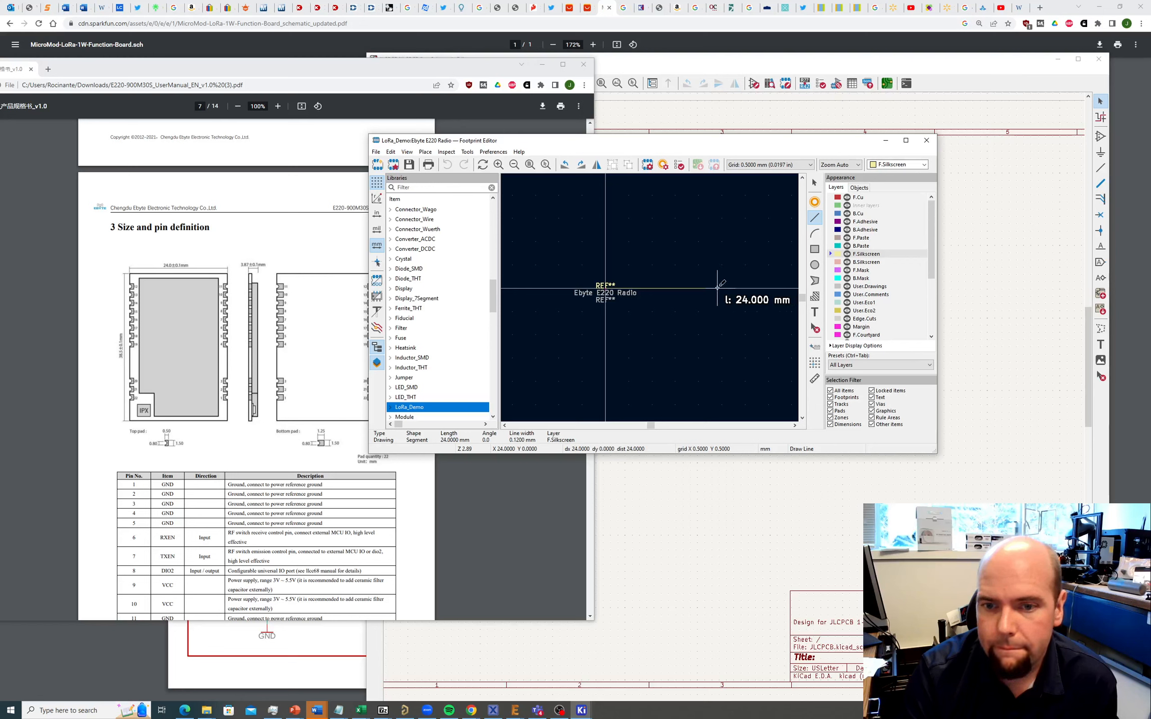
pyautogui.click(718, 288)
pyautogui.scroll(-1, 650, 305)
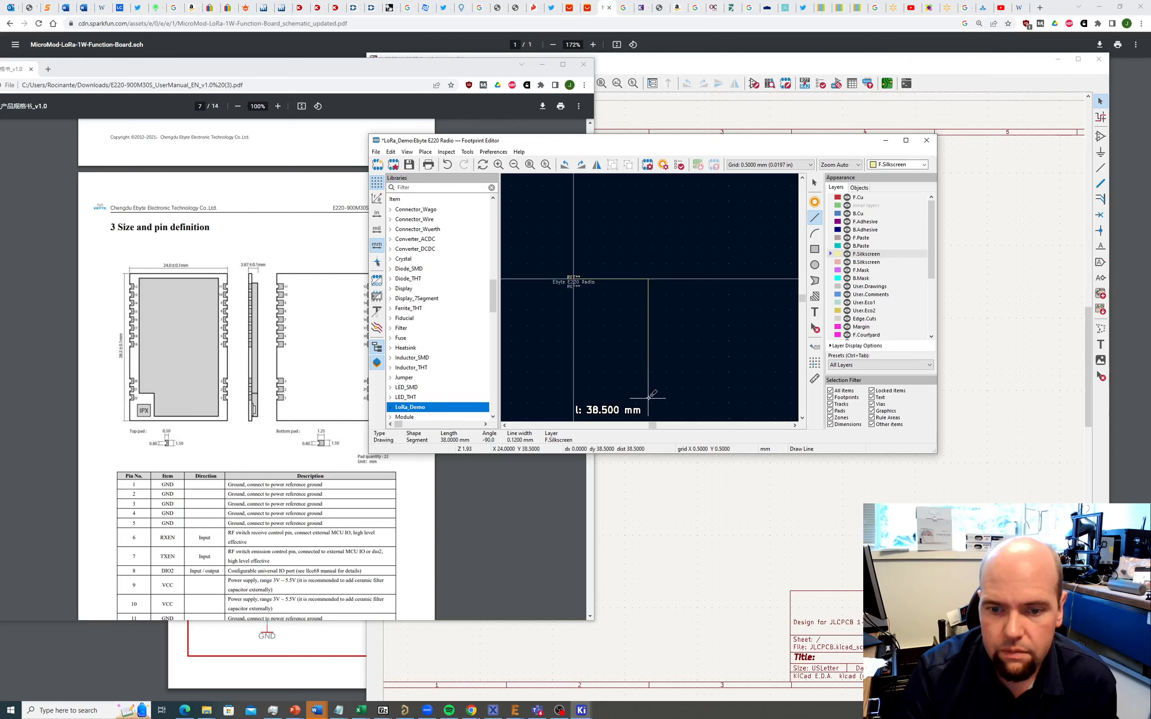
pyautogui.click(648, 398)
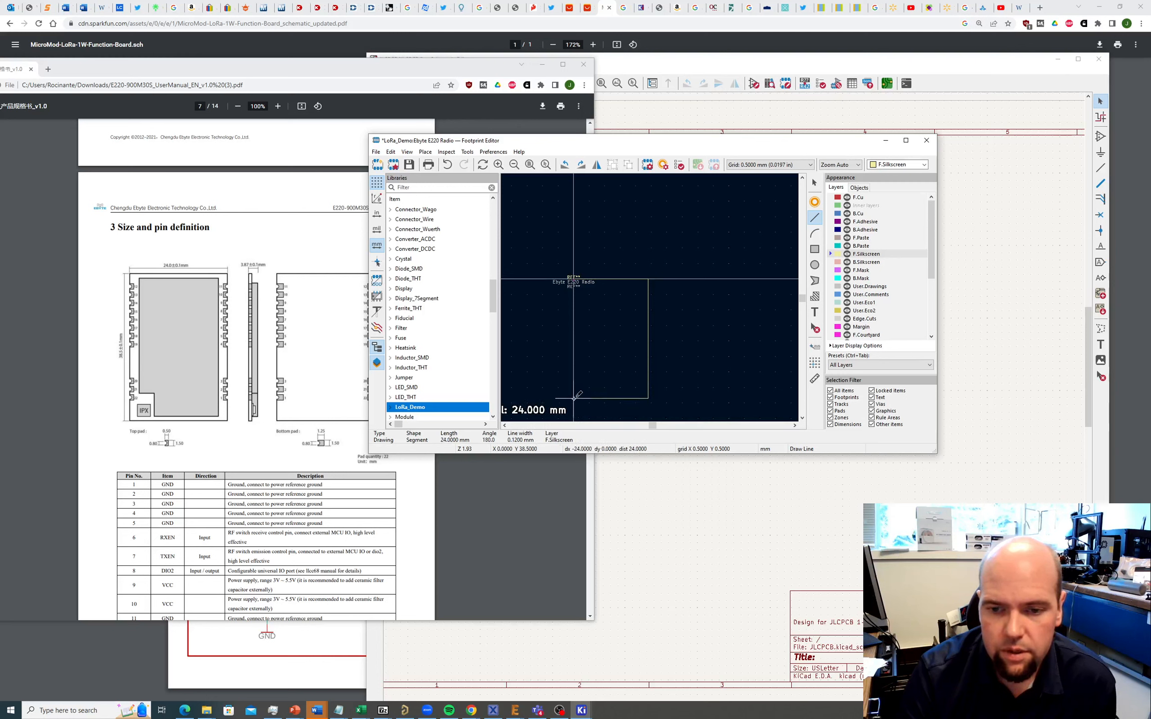
pyautogui.click(574, 398)
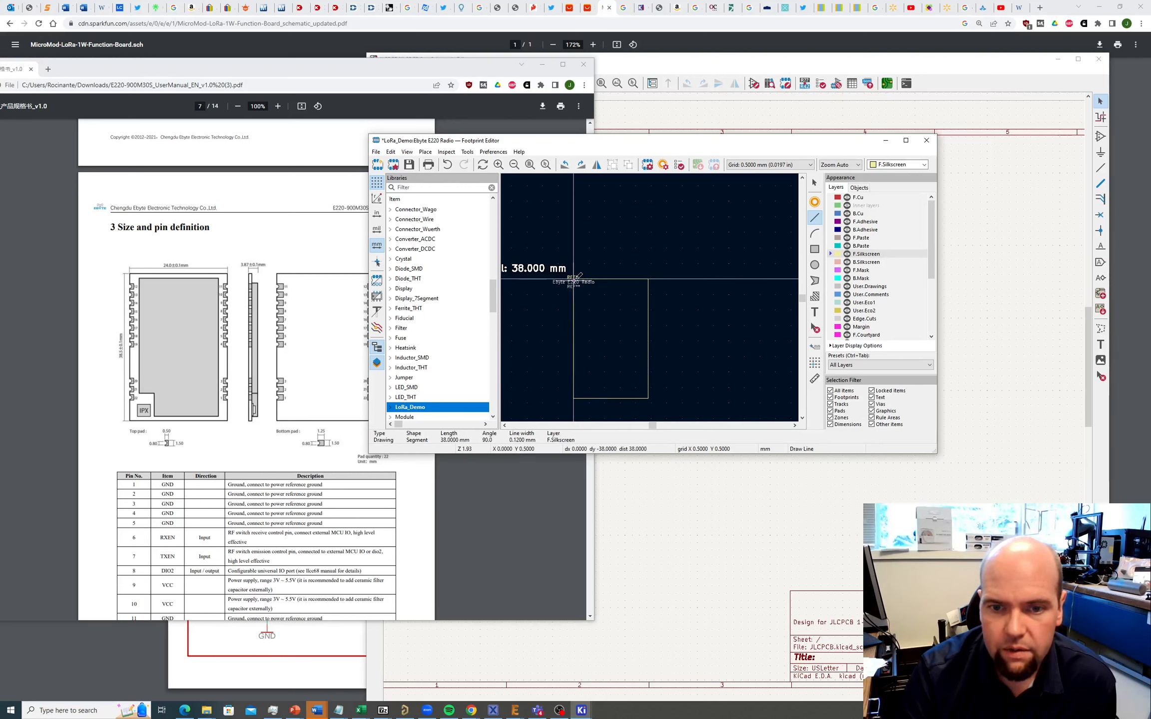
pyautogui.click(574, 278)
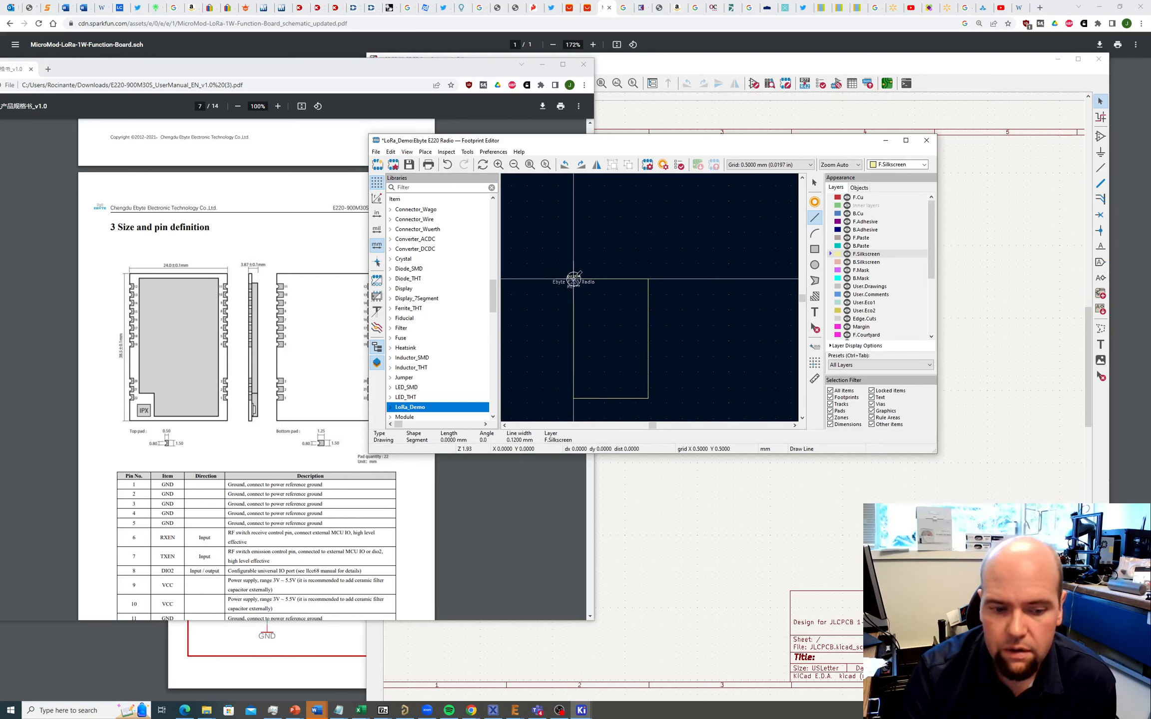
pyautogui.press('Escape')
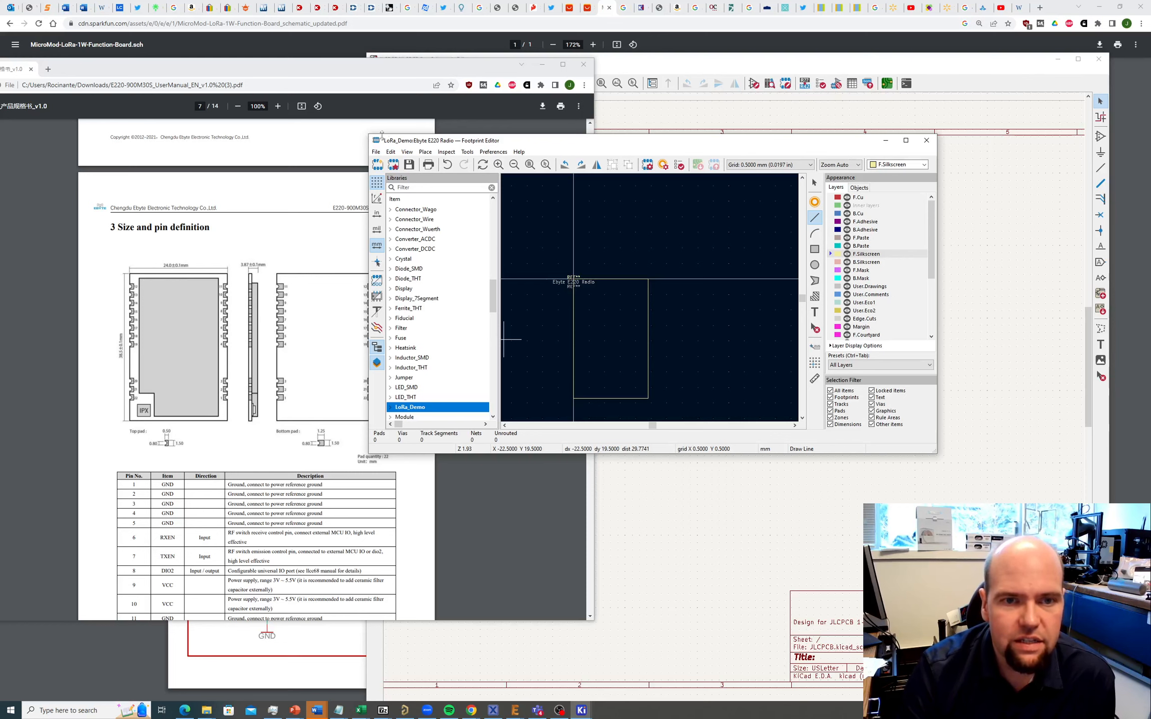
# Step: Move the footprint editor up and right and make it taller so the full outline shows
pyautogui.moveTo(507, 142); pyautogui.dragTo(599, 102)
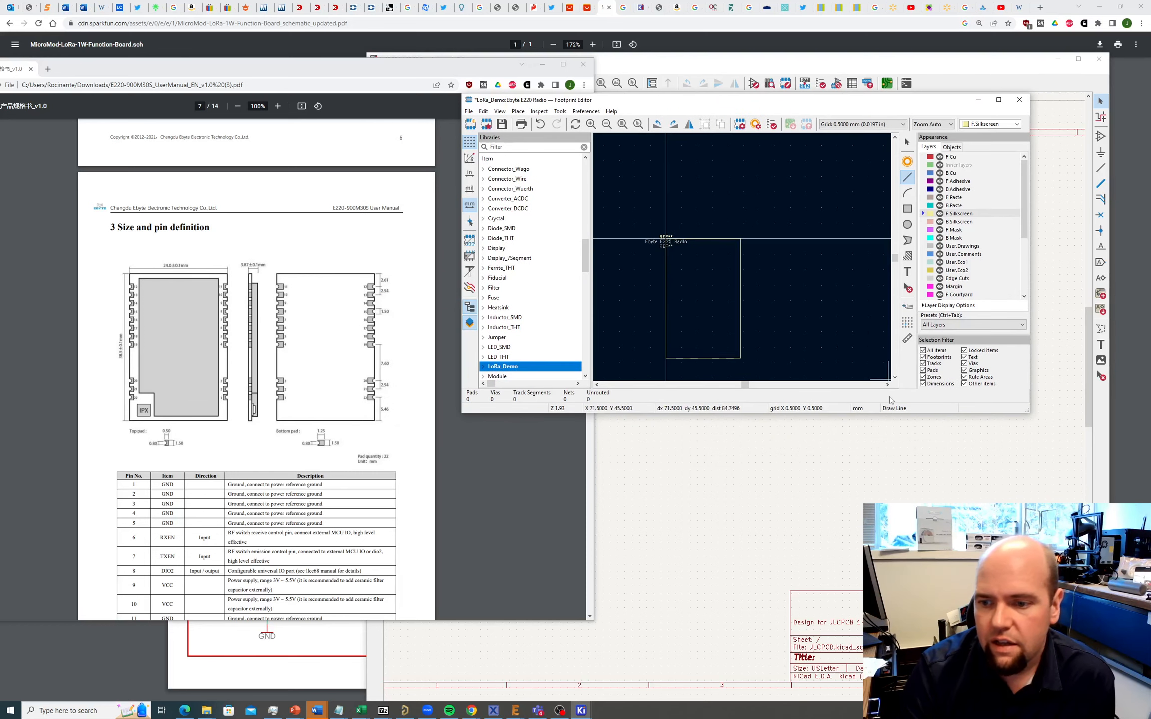
pyautogui.moveTo(879, 413); pyautogui.dragTo(882, 606)
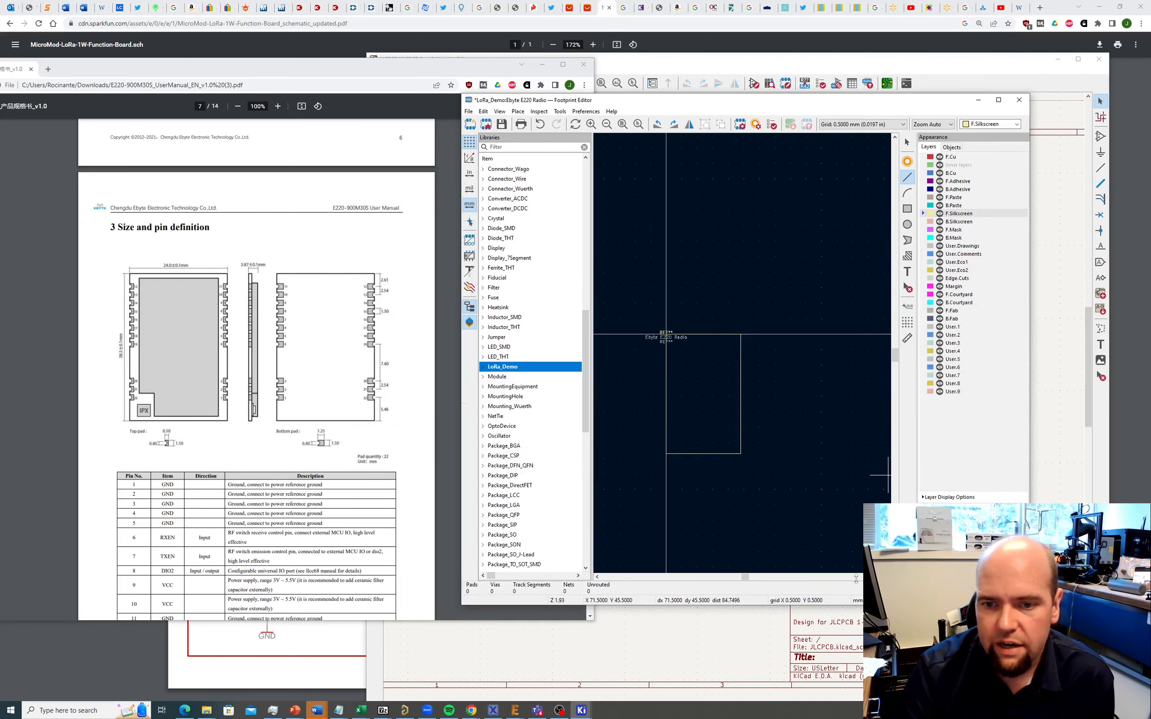
pyautogui.scroll(3, 629, 432)
pyautogui.scroll(-1, 872, 318)
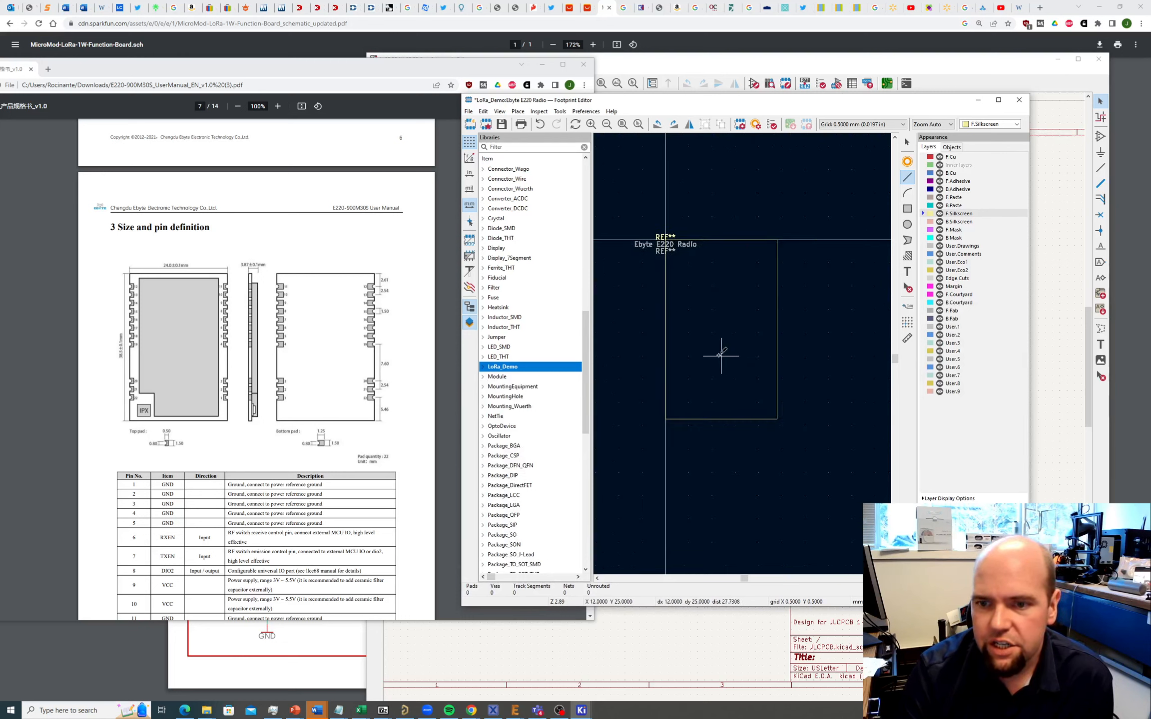
pyautogui.scroll(1, 718, 356)
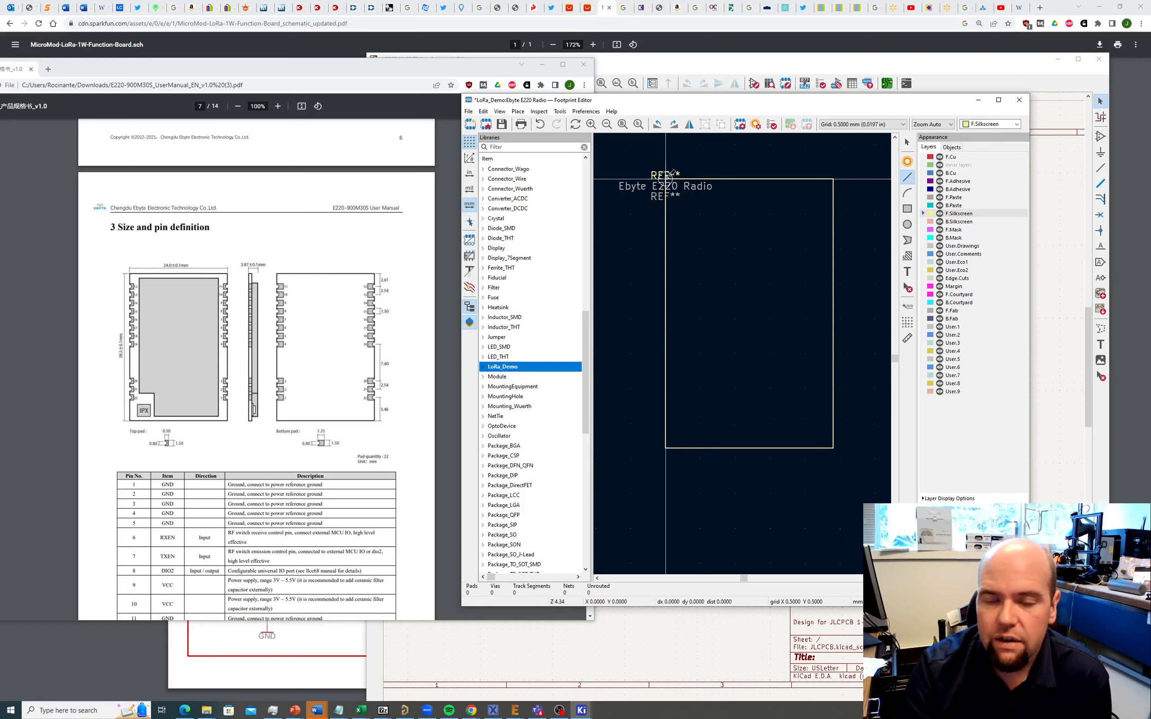
pyautogui.click(518, 112)
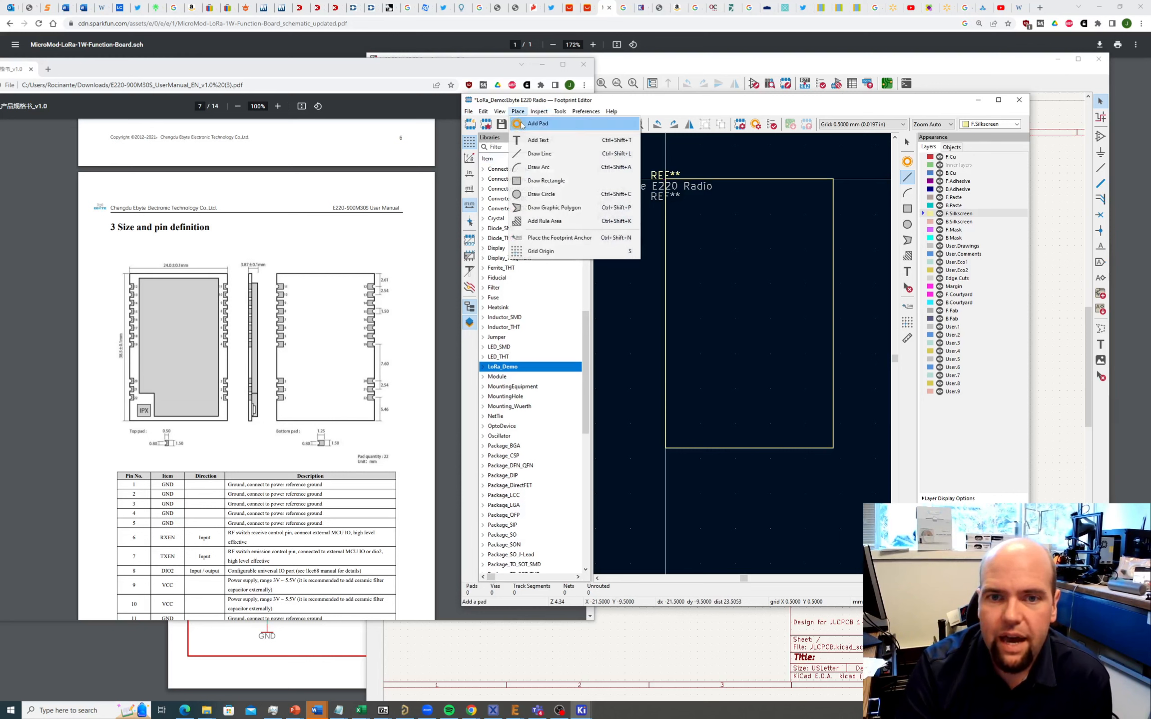
# Step: Place pad 1 at the outline's top-left and size it 2.5 × 1.5 mm
pyautogui.click(531, 123)
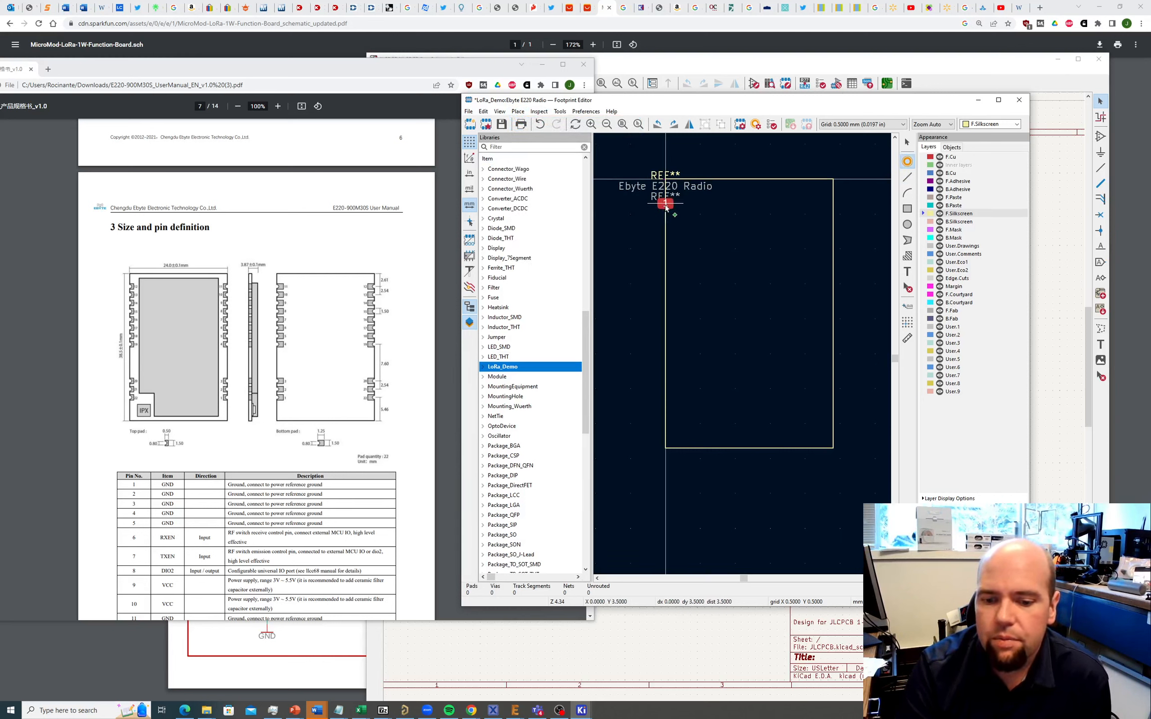
pyautogui.click(666, 206)
pyautogui.press('Escape')
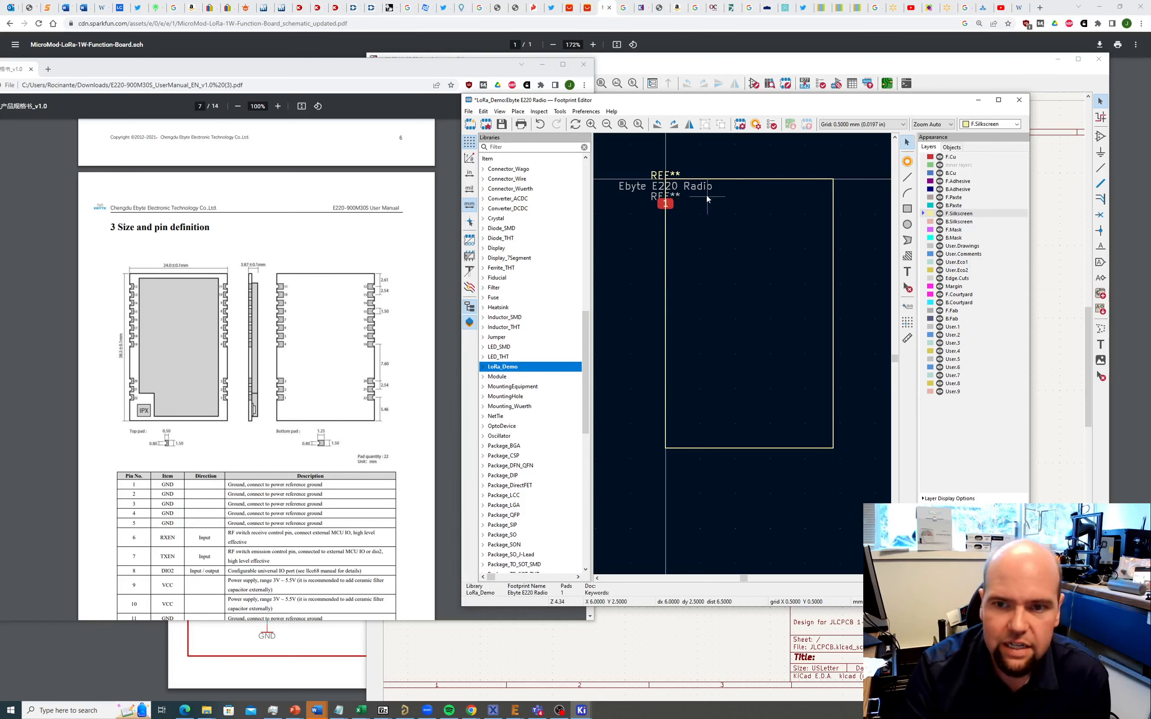
pyautogui.click(668, 204)
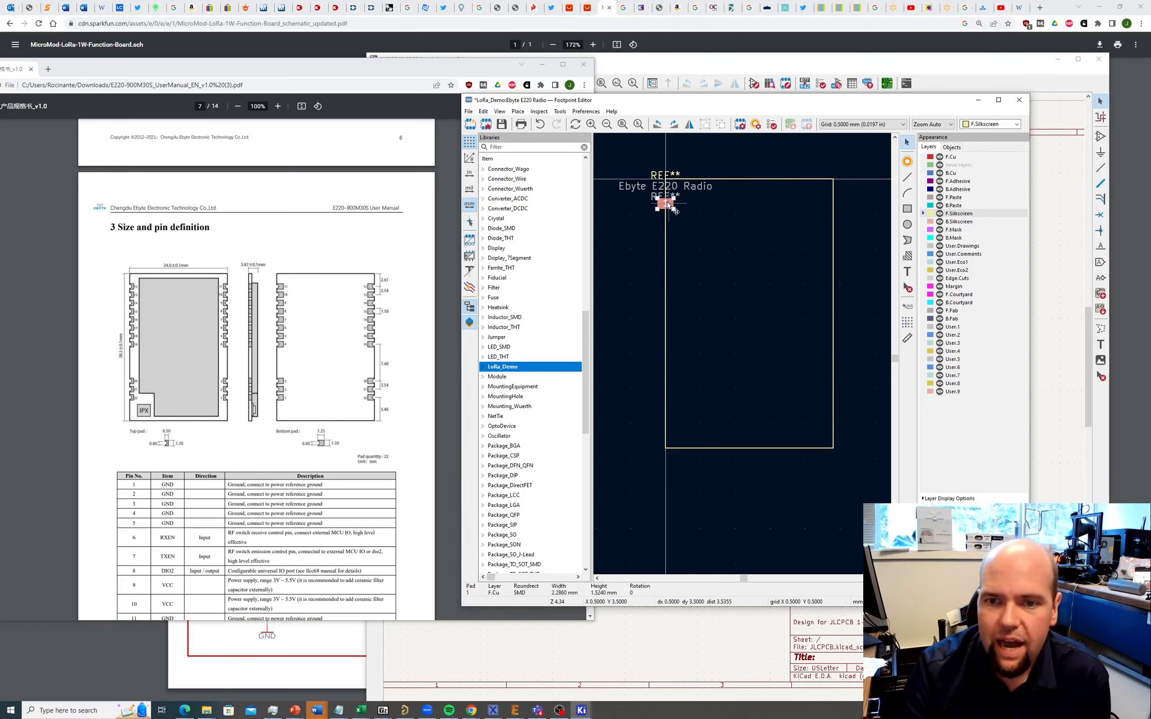
pyautogui.doubleClick(668, 205)
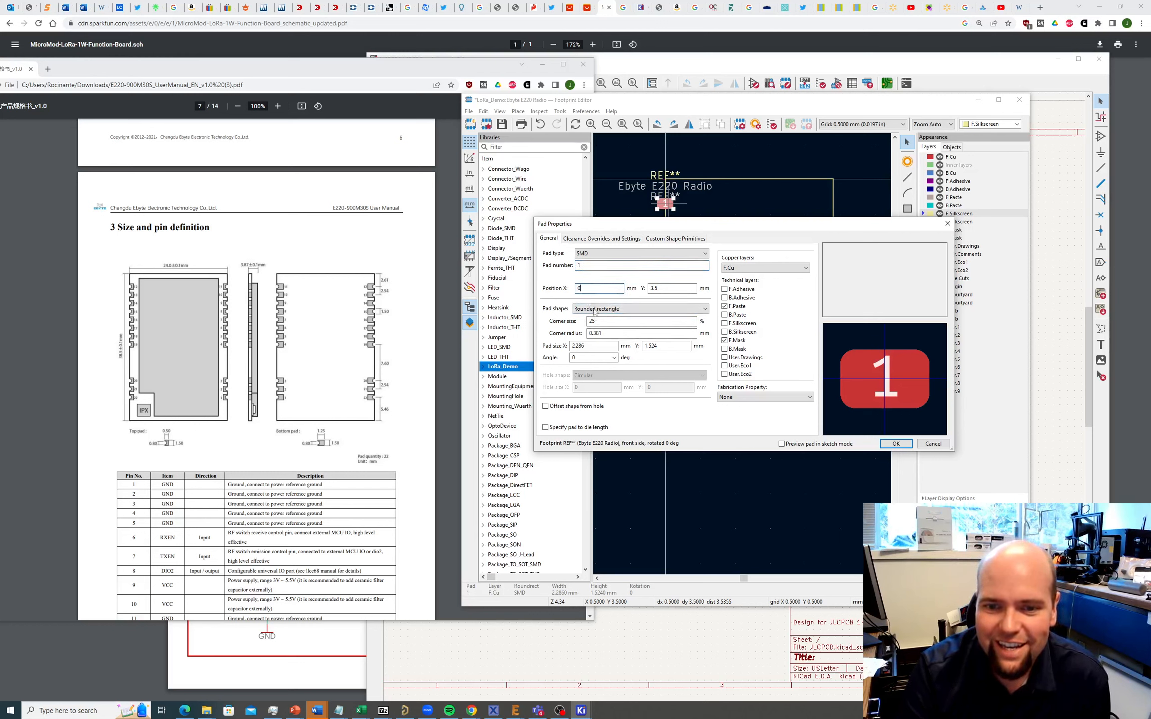
pyautogui.click(597, 321)
pyautogui.click(598, 347)
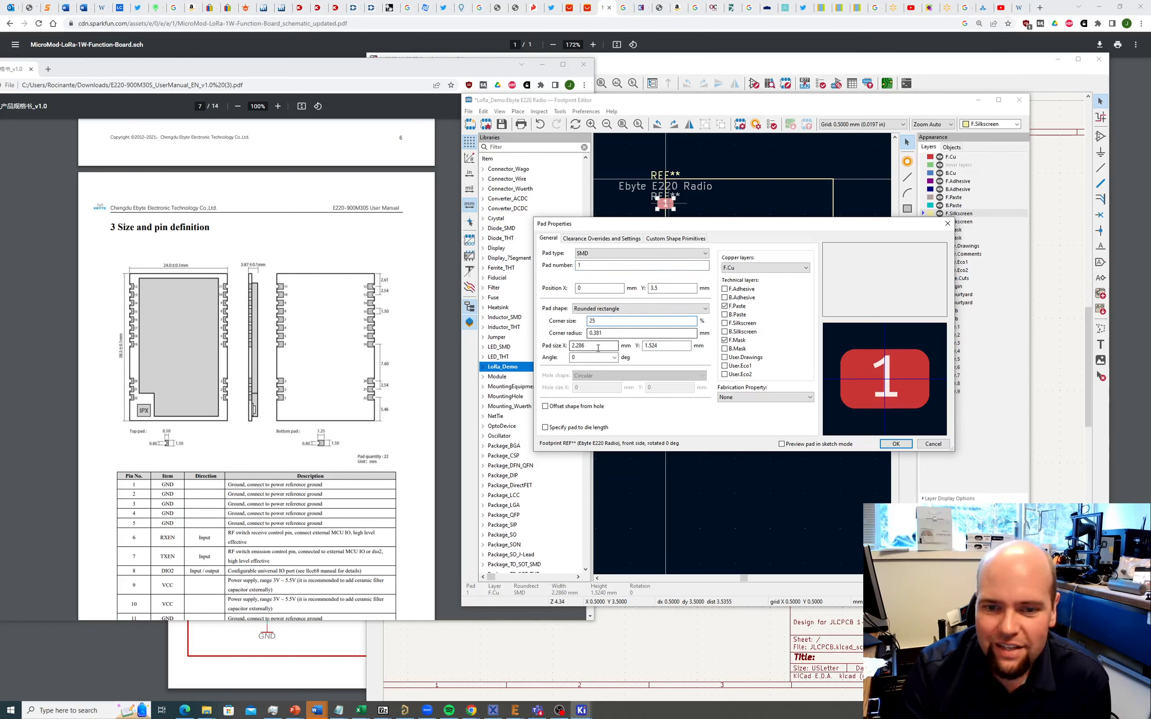
pyautogui.moveTo(598, 347); pyautogui.dragTo(571, 346)
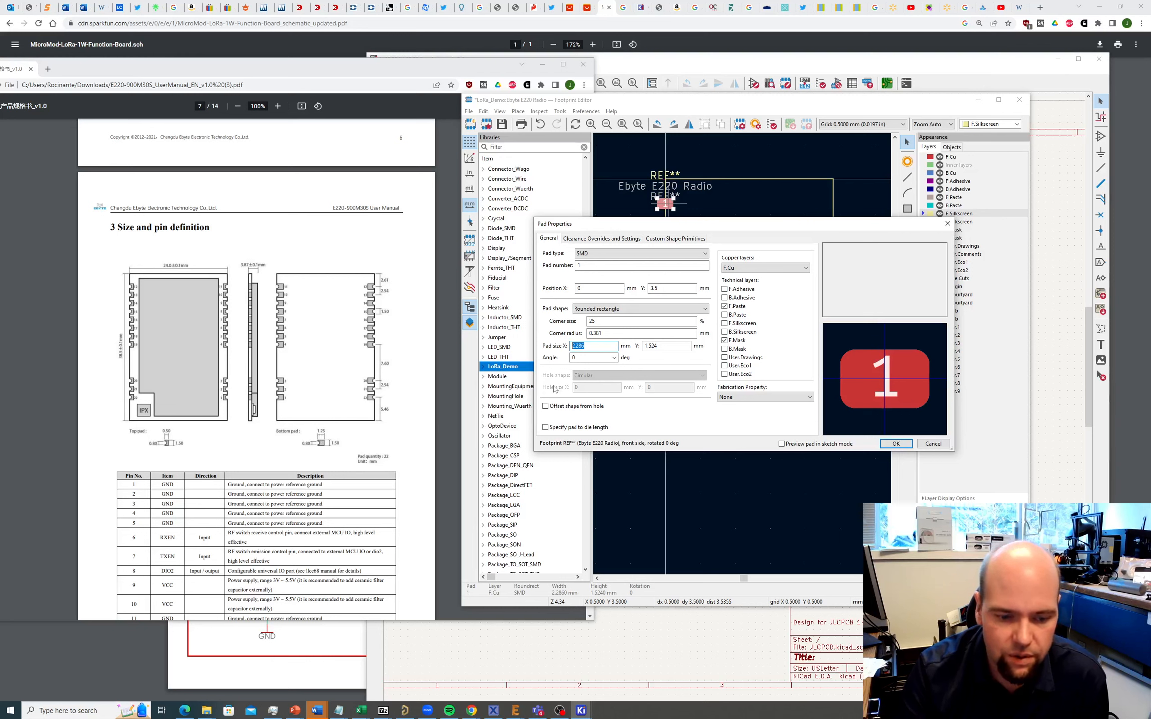
pyautogui.write('2.5')
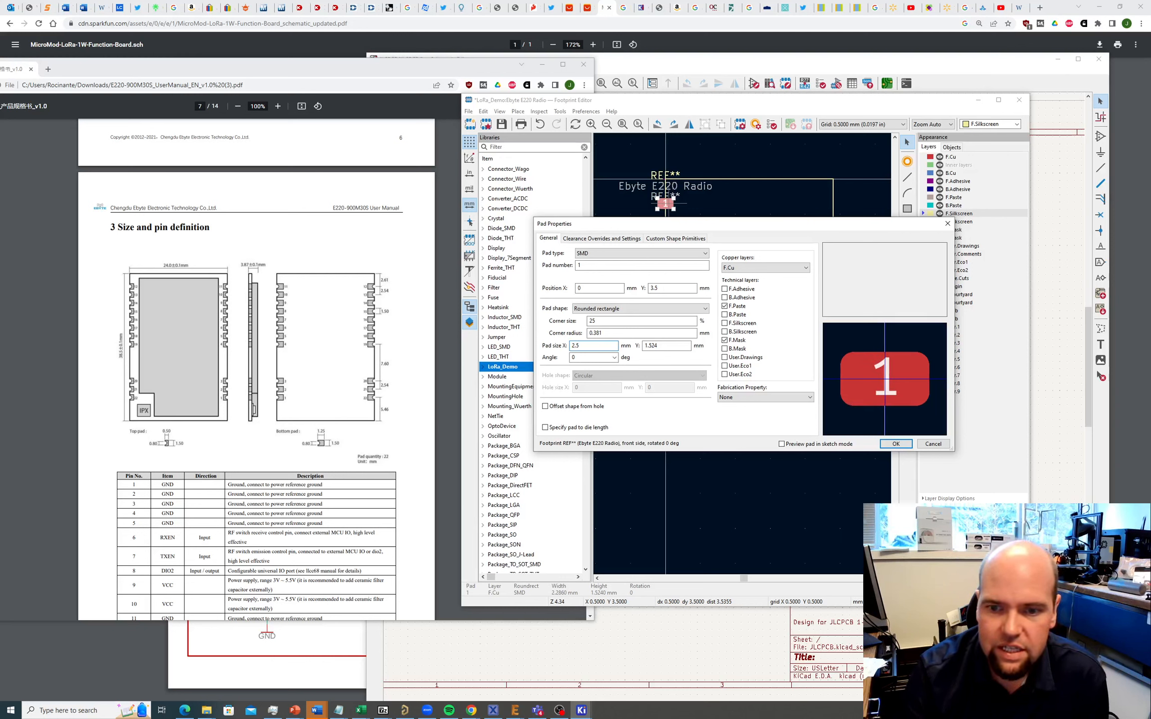
pyautogui.click(668, 348)
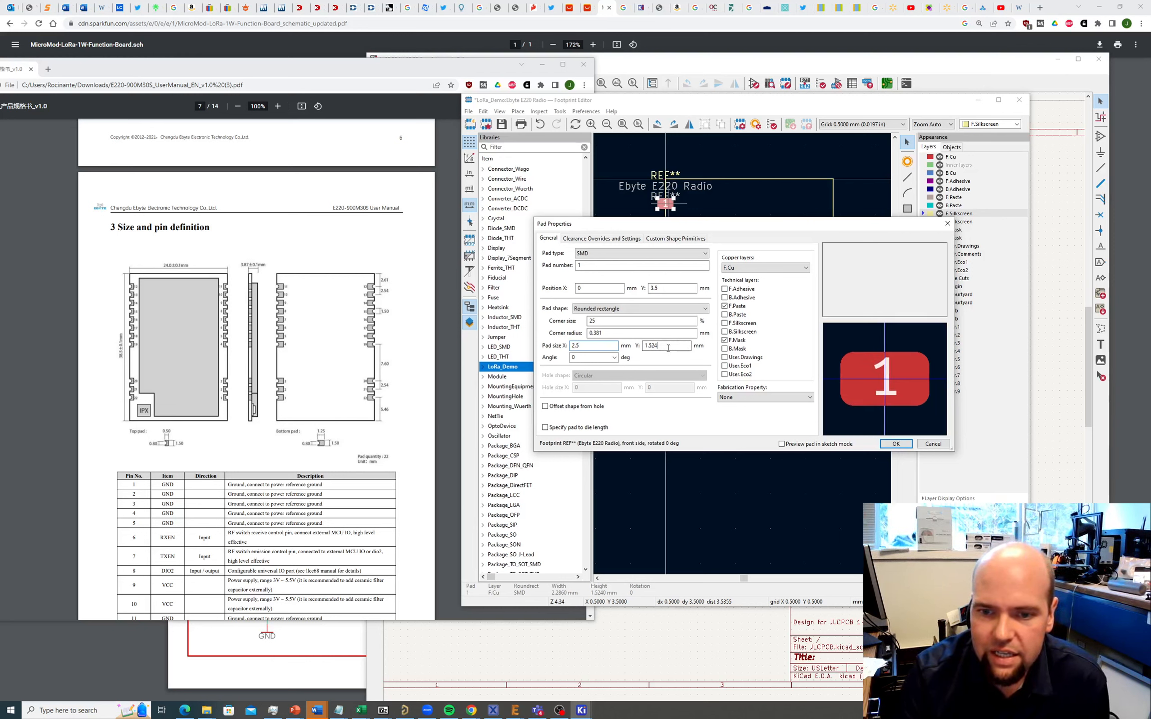
pyautogui.write('1.5')
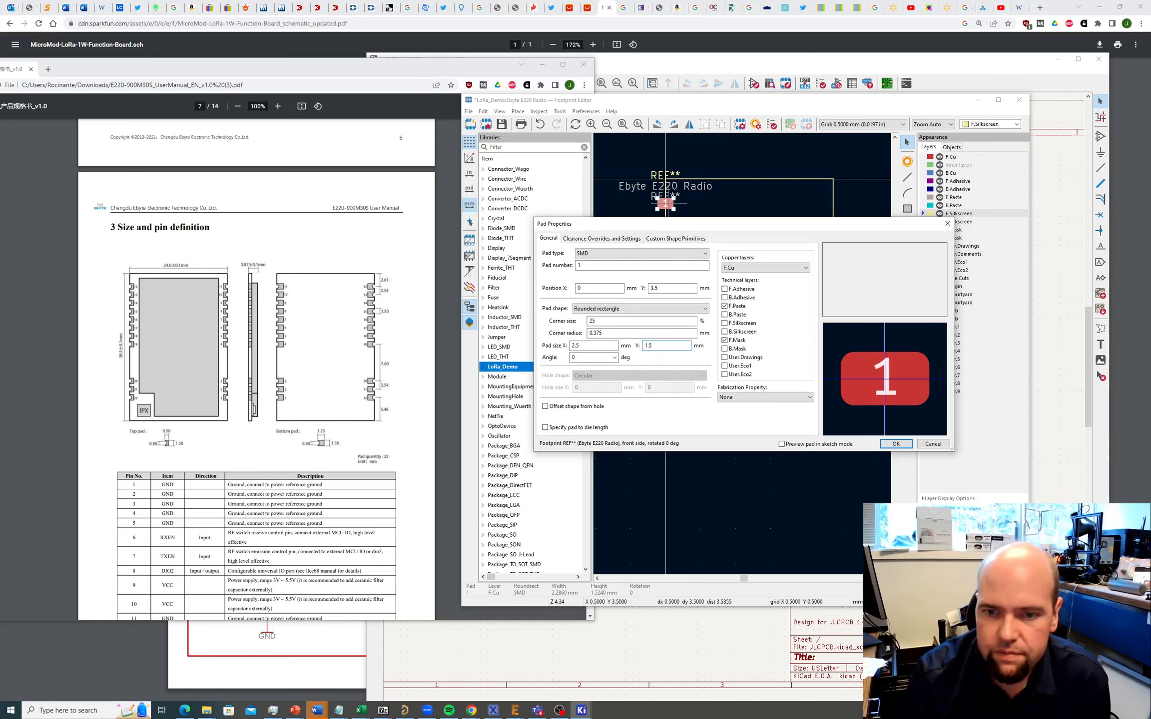
pyautogui.press('Return')
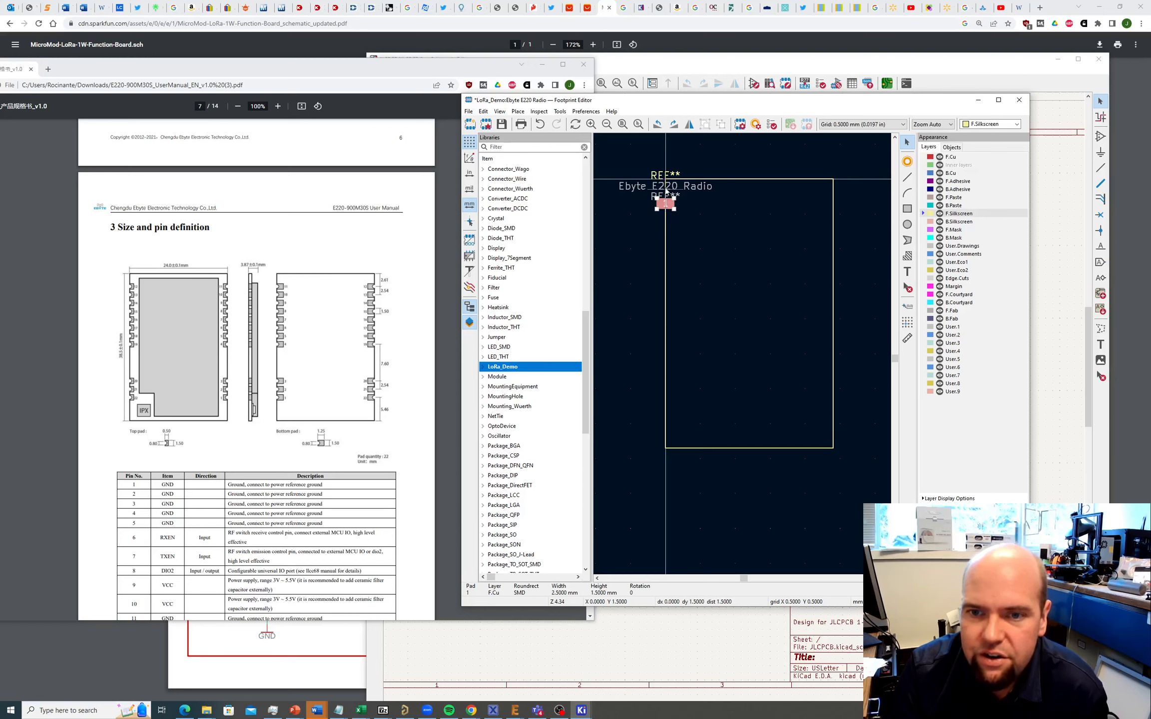
# Step: Set pad 1's Y position to 2.61 mm
pyautogui.click(666, 208)
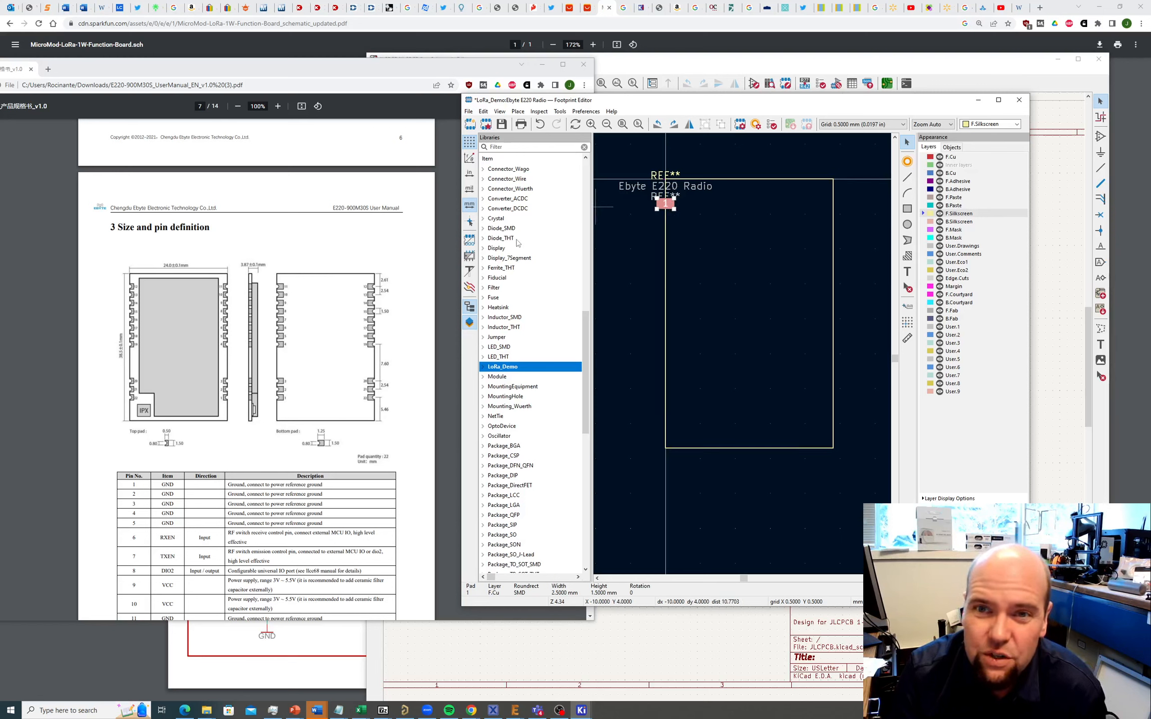
pyautogui.doubleClick(664, 204)
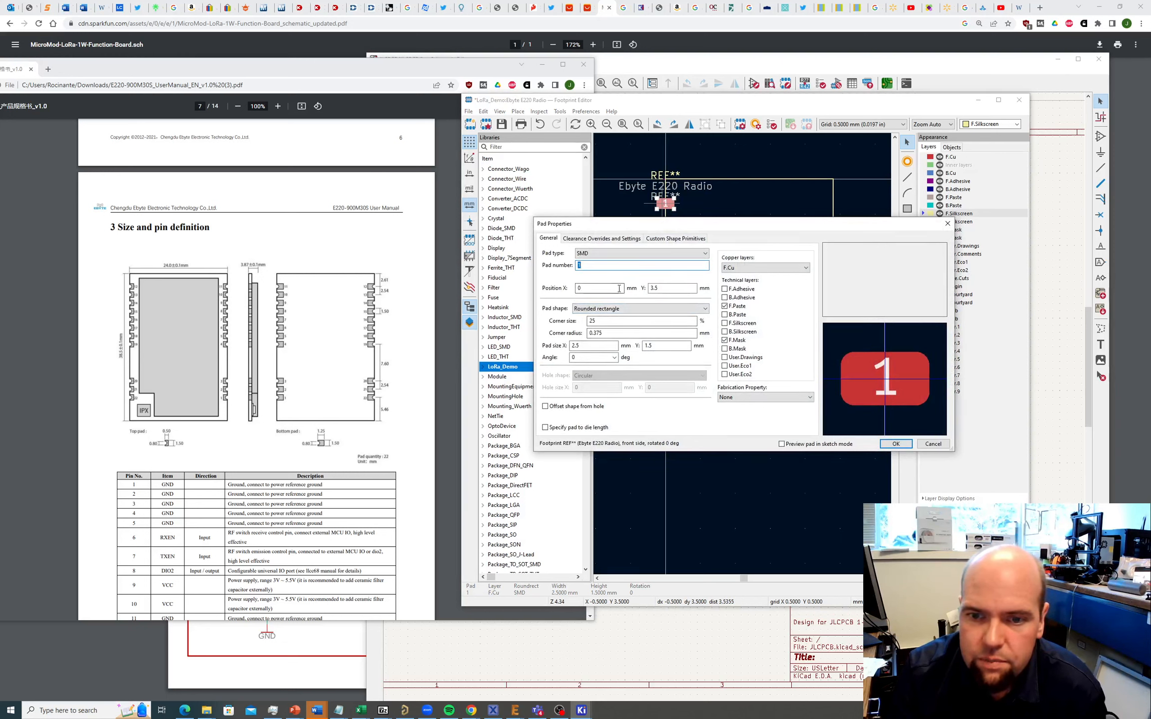
pyautogui.click(669, 288)
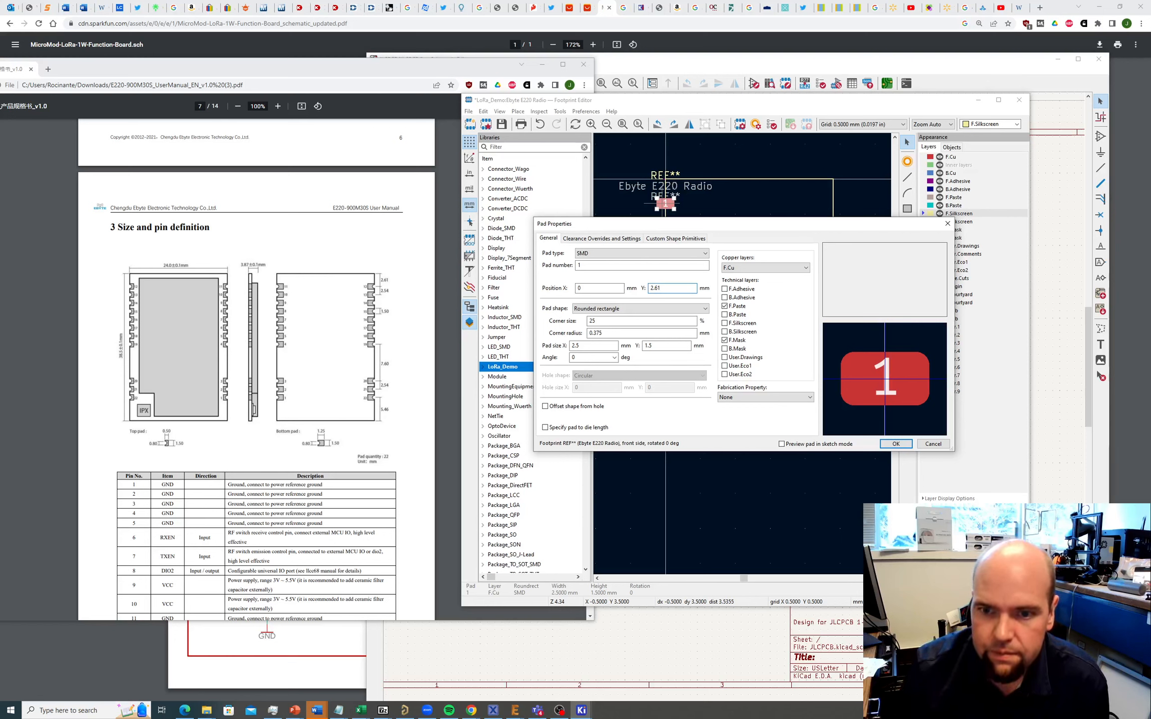
pyautogui.write('2.61')
pyautogui.press('Return')
# Step: Change the footprint's first pad number from 1 to 12
pyautogui.scroll(1, 679, 209)
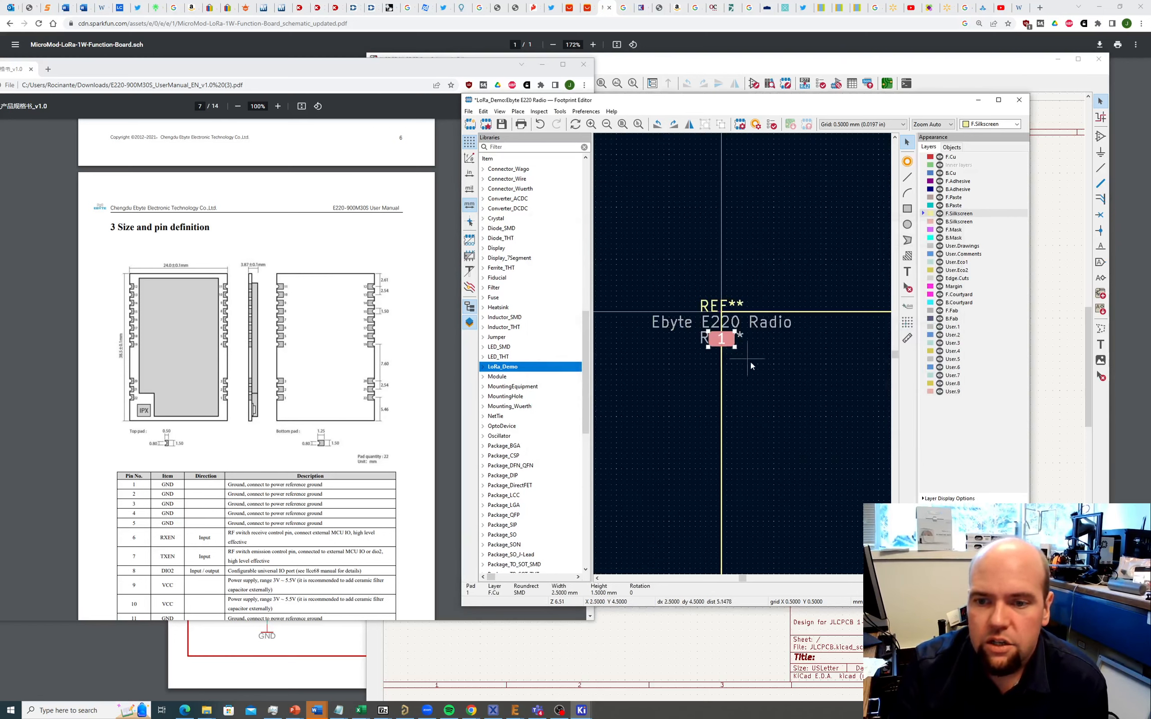
pyautogui.scroll(1, 708, 338)
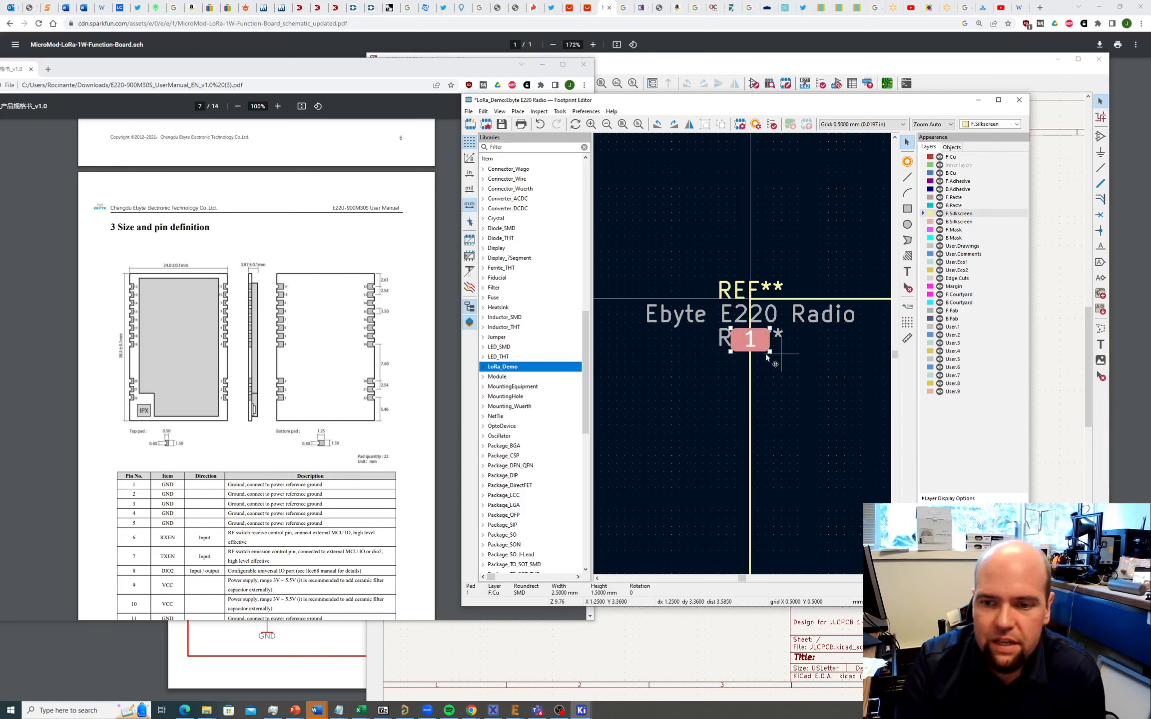
pyautogui.click(753, 342)
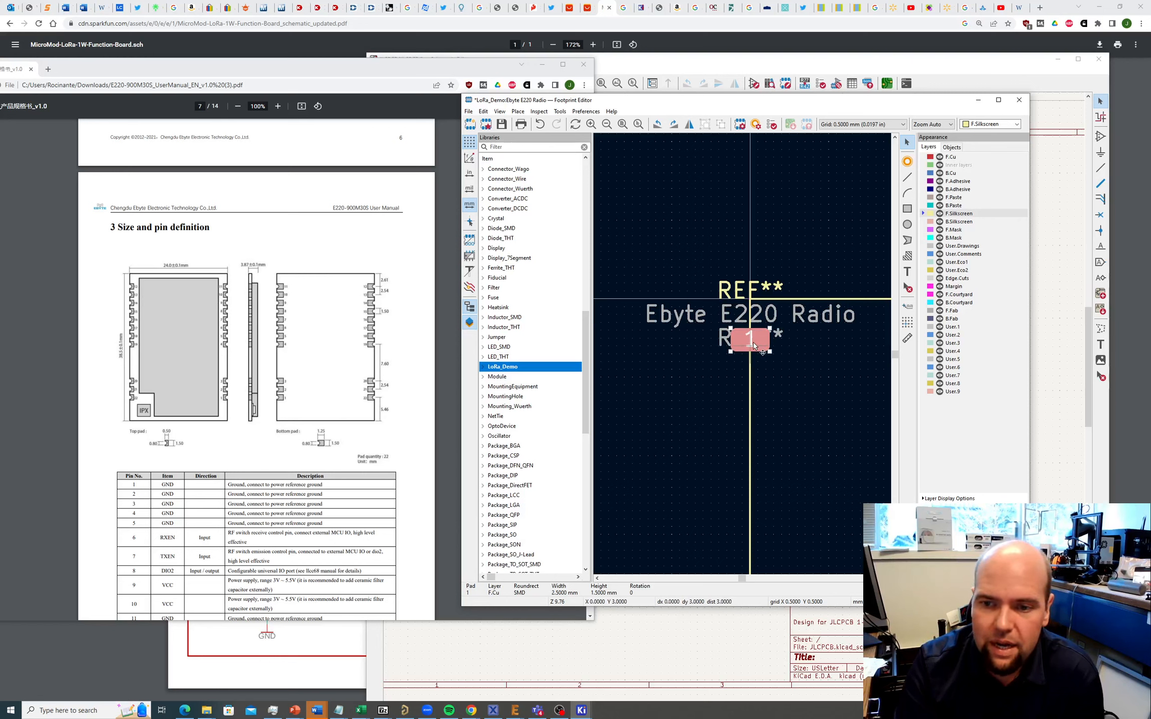
pyautogui.doubleClick(753, 341)
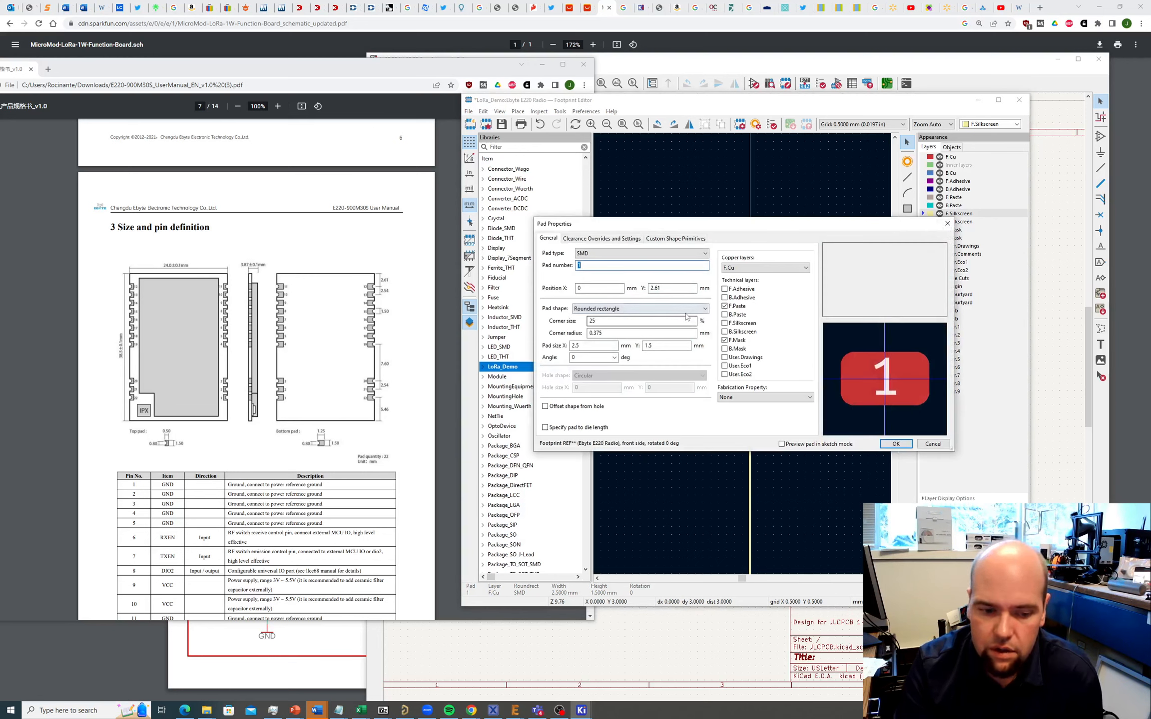
pyautogui.write('12')
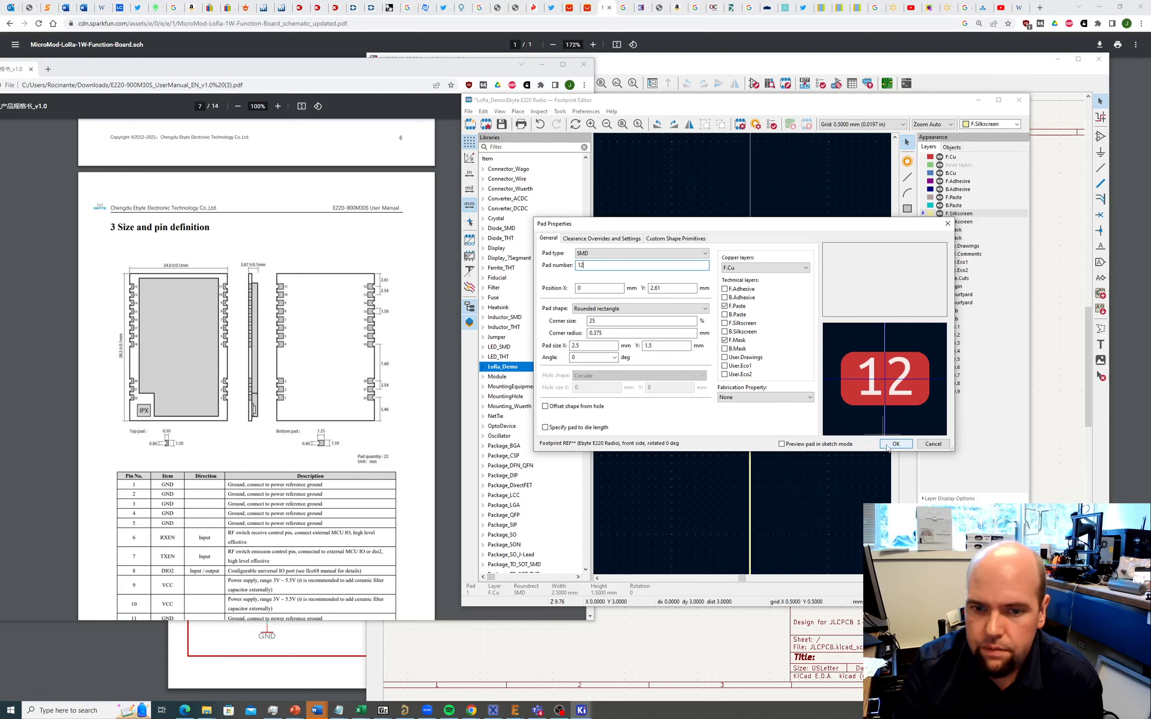
pyautogui.click(888, 444)
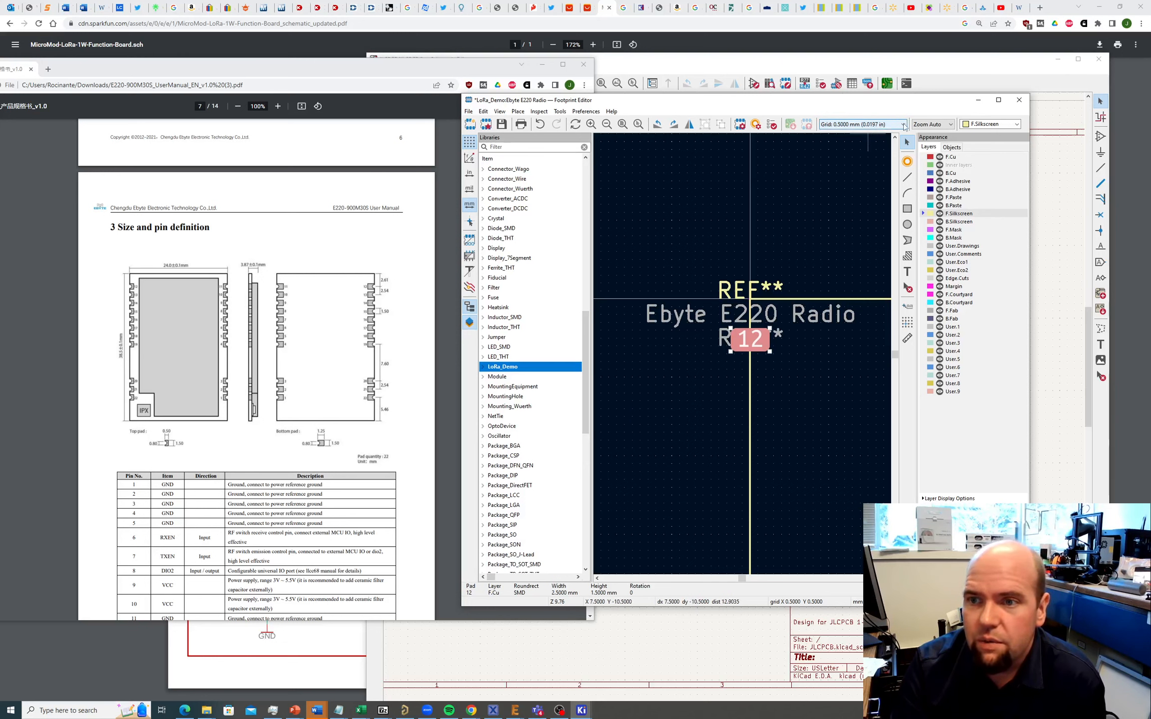
# Step: Switch to a 2.54 mm grid and put the footprint anchor on pad 12
pyautogui.click(904, 125)
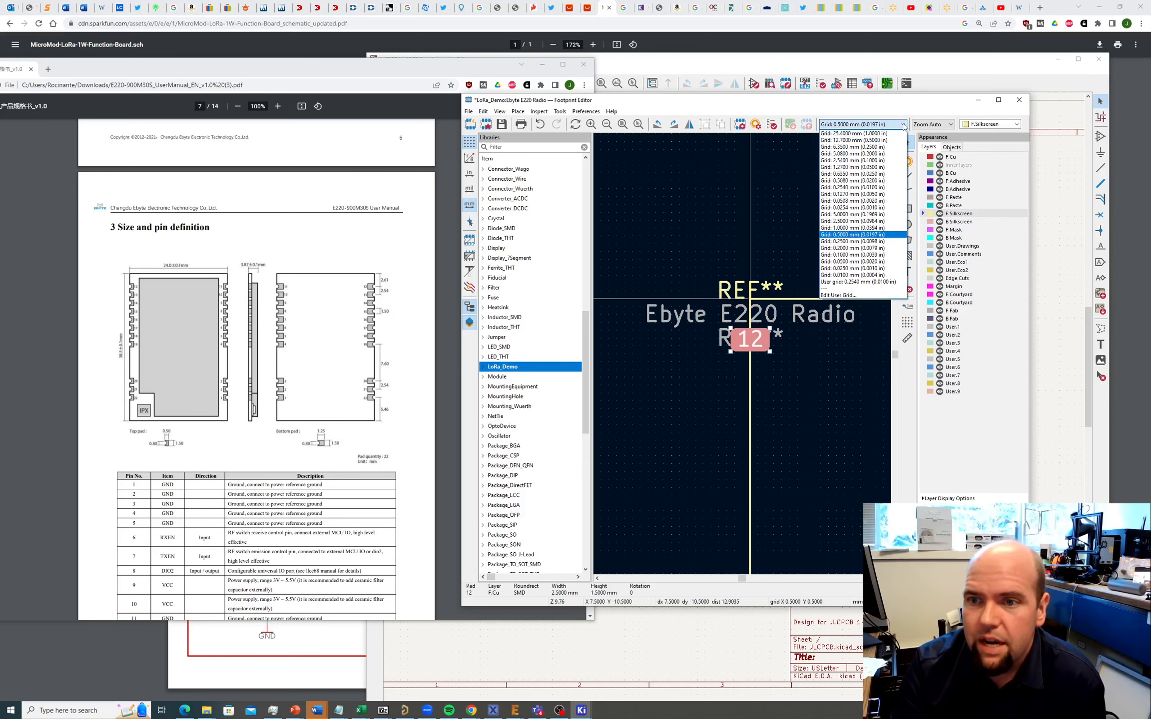
pyautogui.click(860, 160)
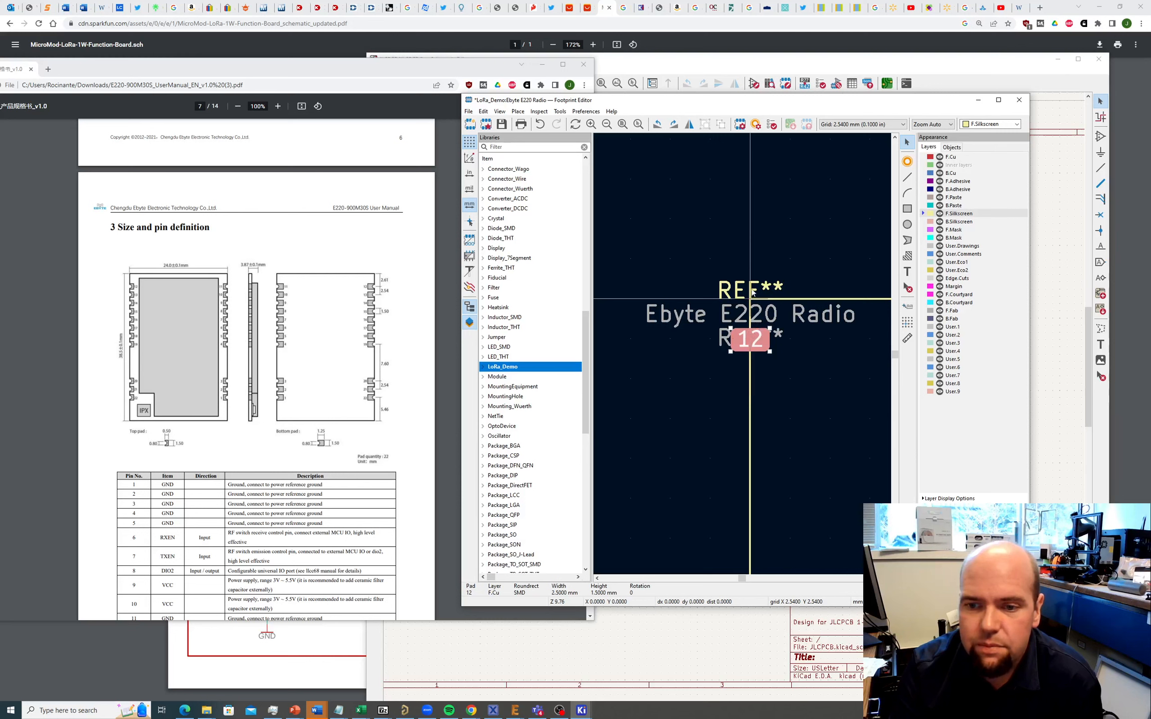
pyautogui.click(501, 111)
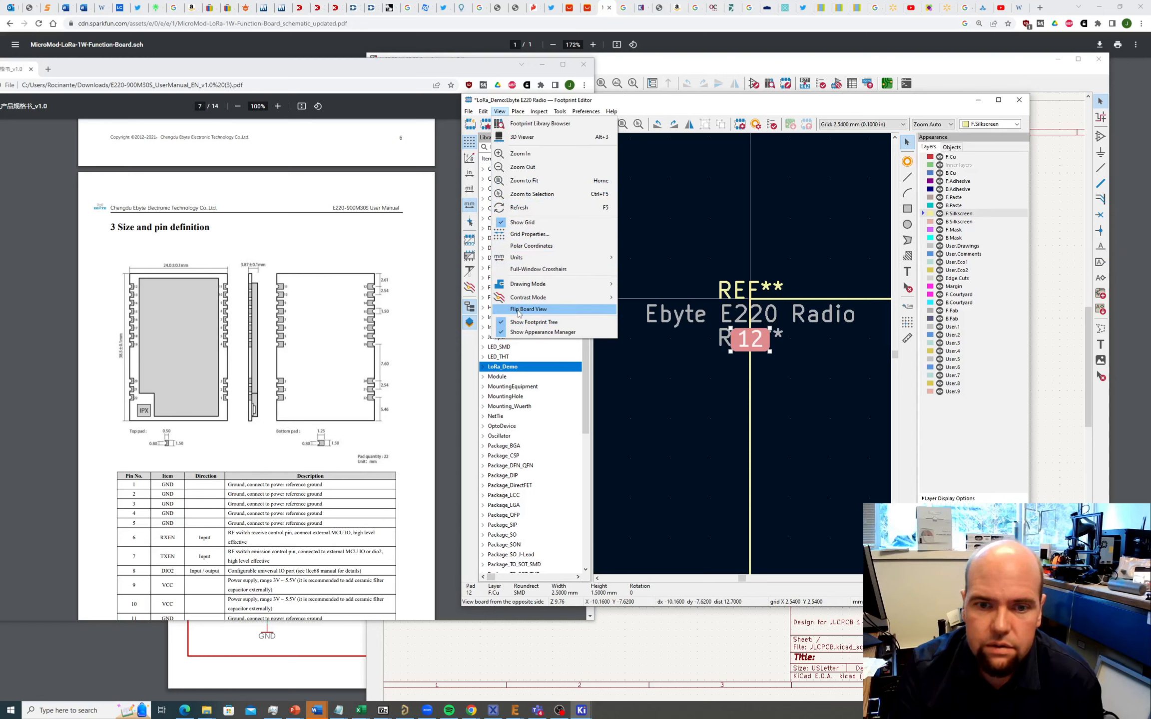
pyautogui.moveTo(487, 113)
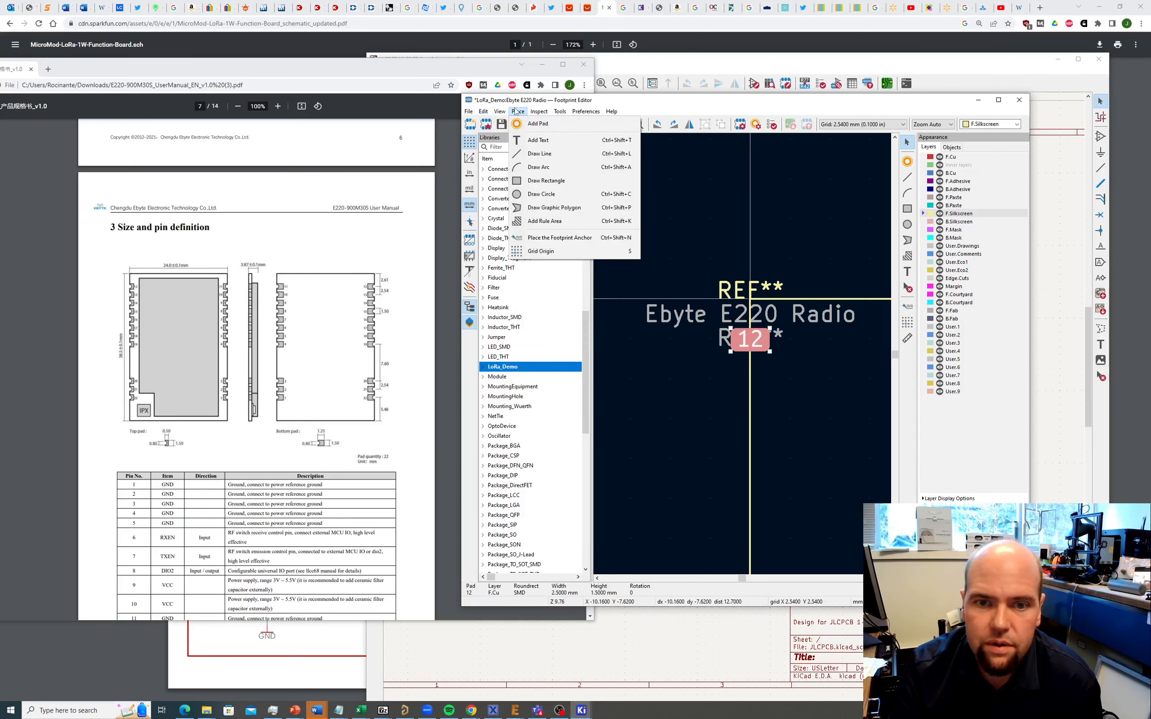
pyautogui.click(559, 238)
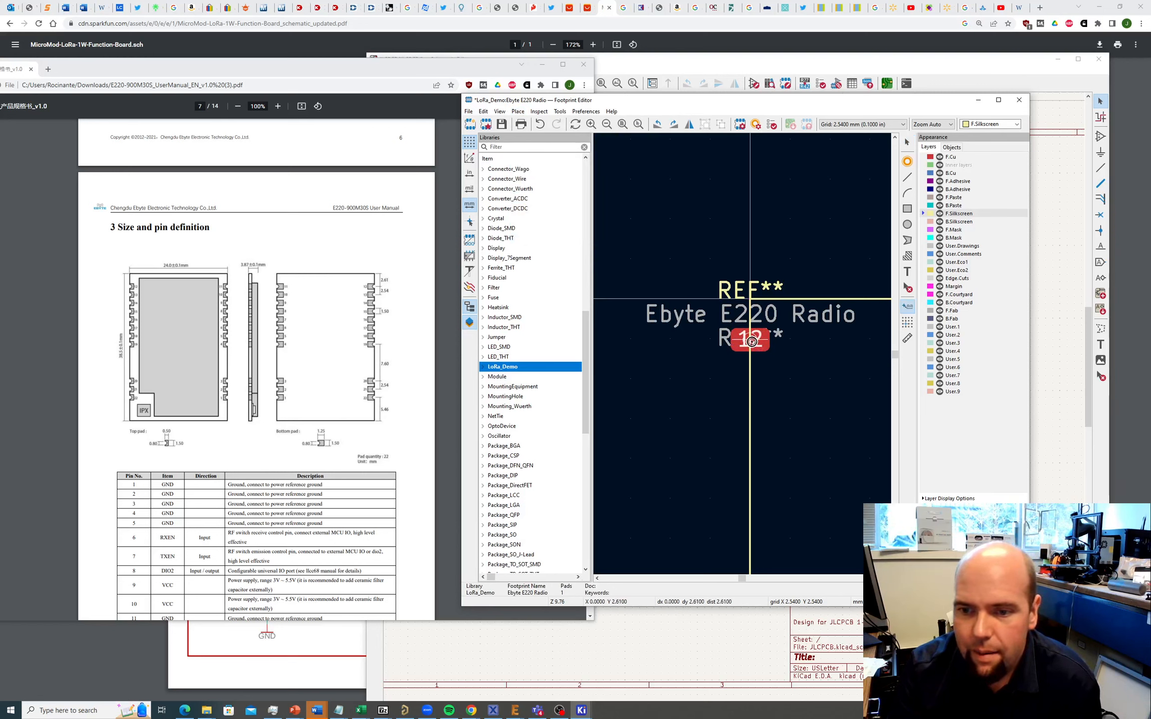
pyautogui.click(752, 342)
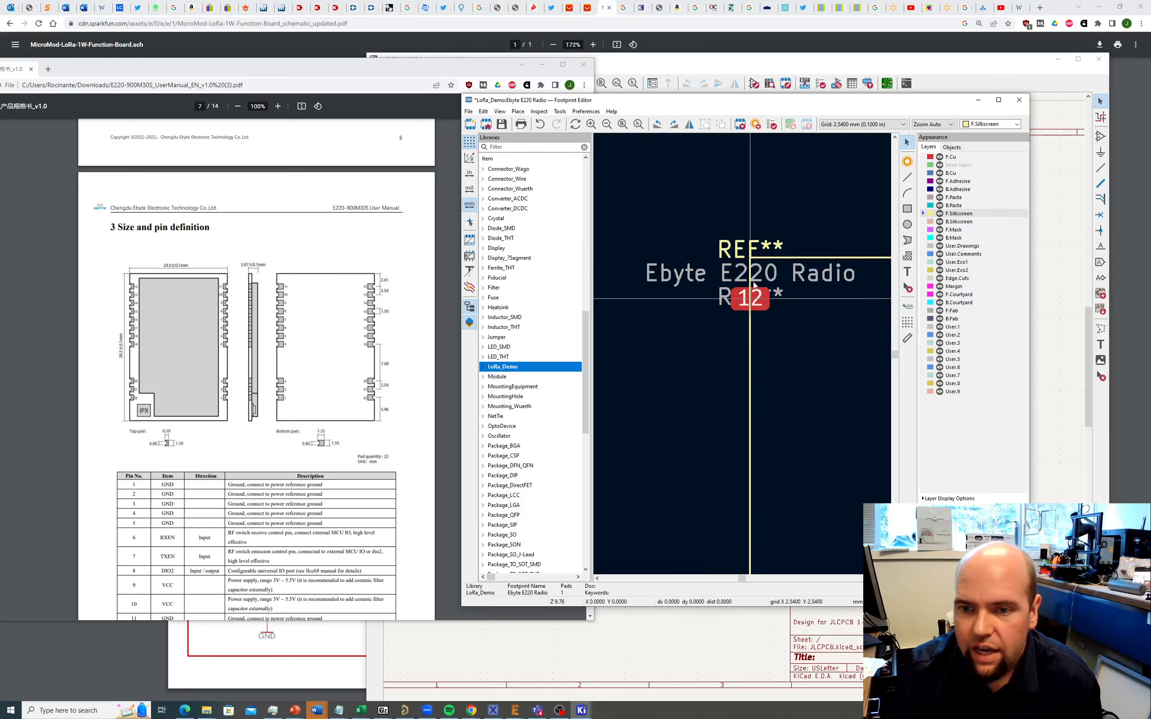
# Step: Copy pad 12 and paste four copies stacked below it
pyautogui.scroll(4, 742, 356)
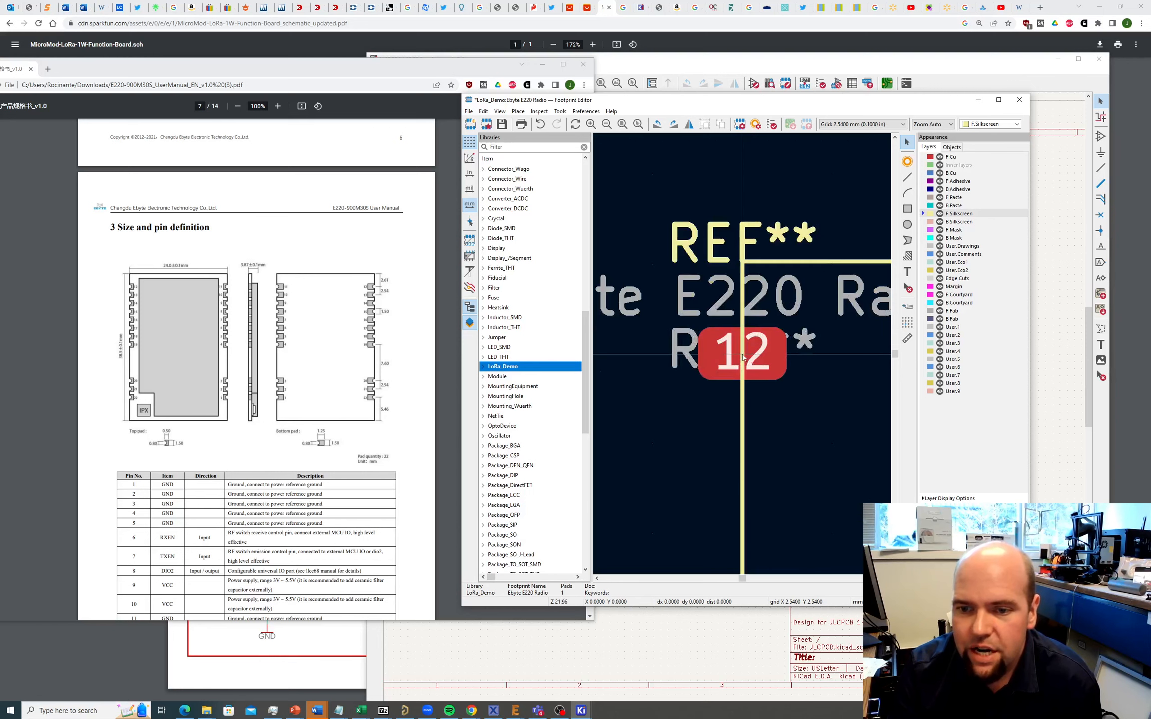
pyautogui.scroll(-4, 744, 359)
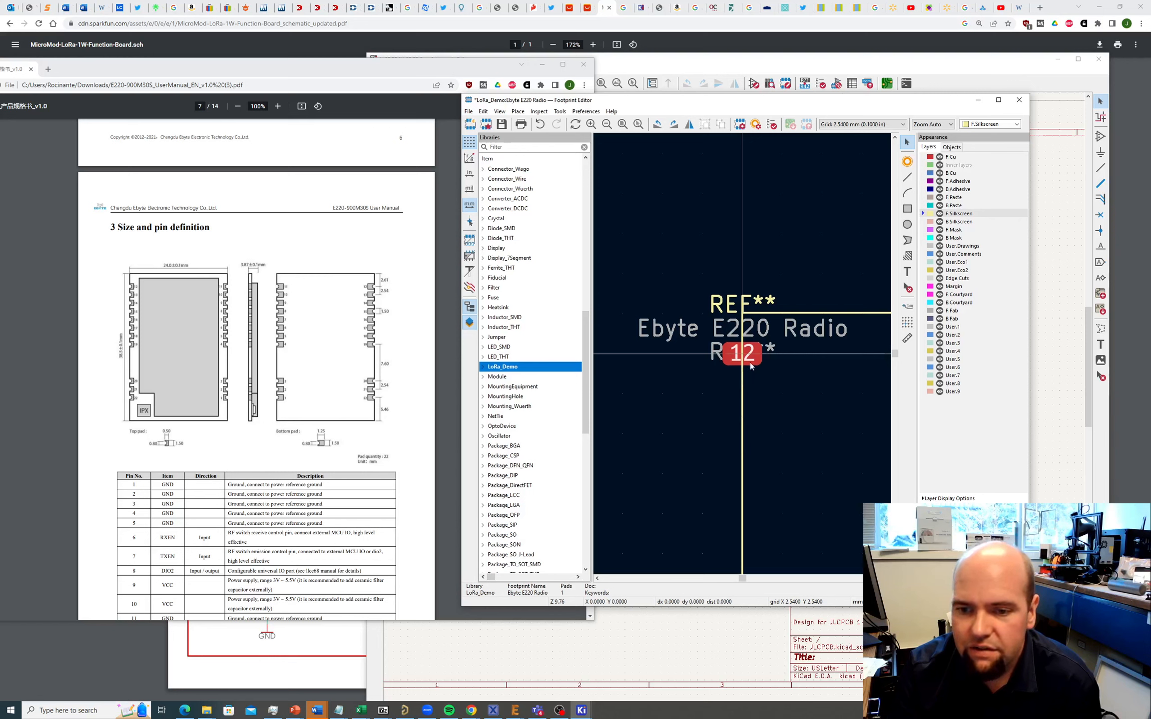
pyautogui.click(750, 353)
pyautogui.hotkey('ctrl', 'c')
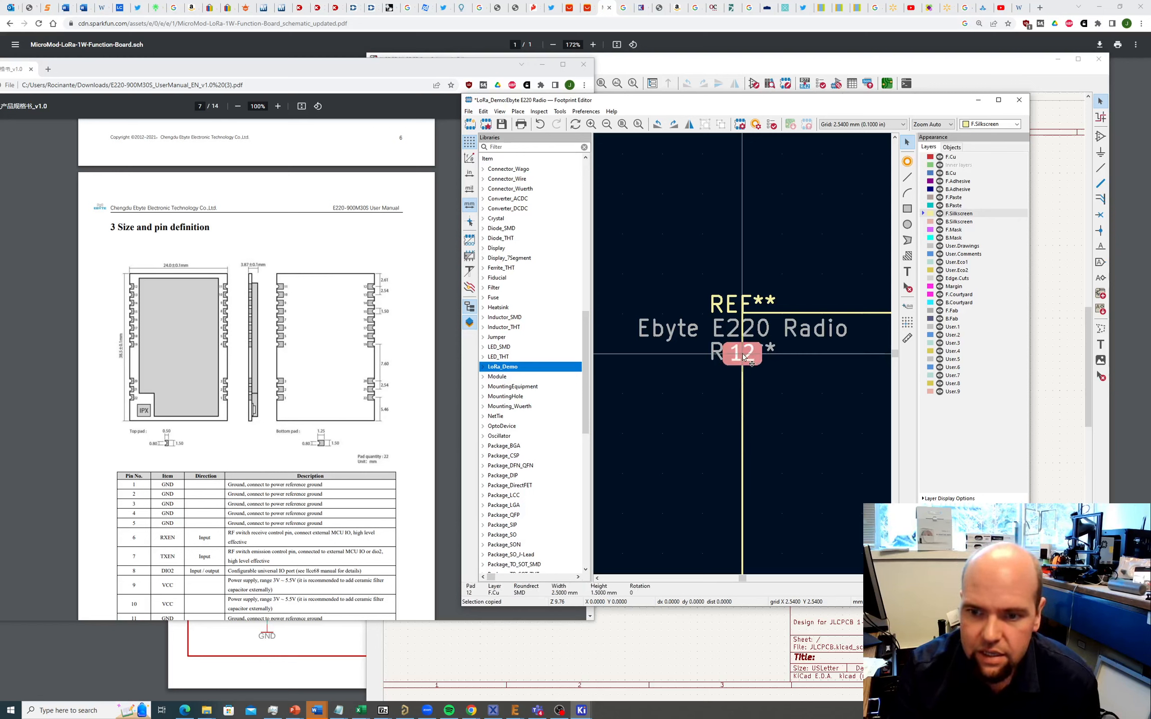
pyautogui.hotkey('ctrl', 'v')
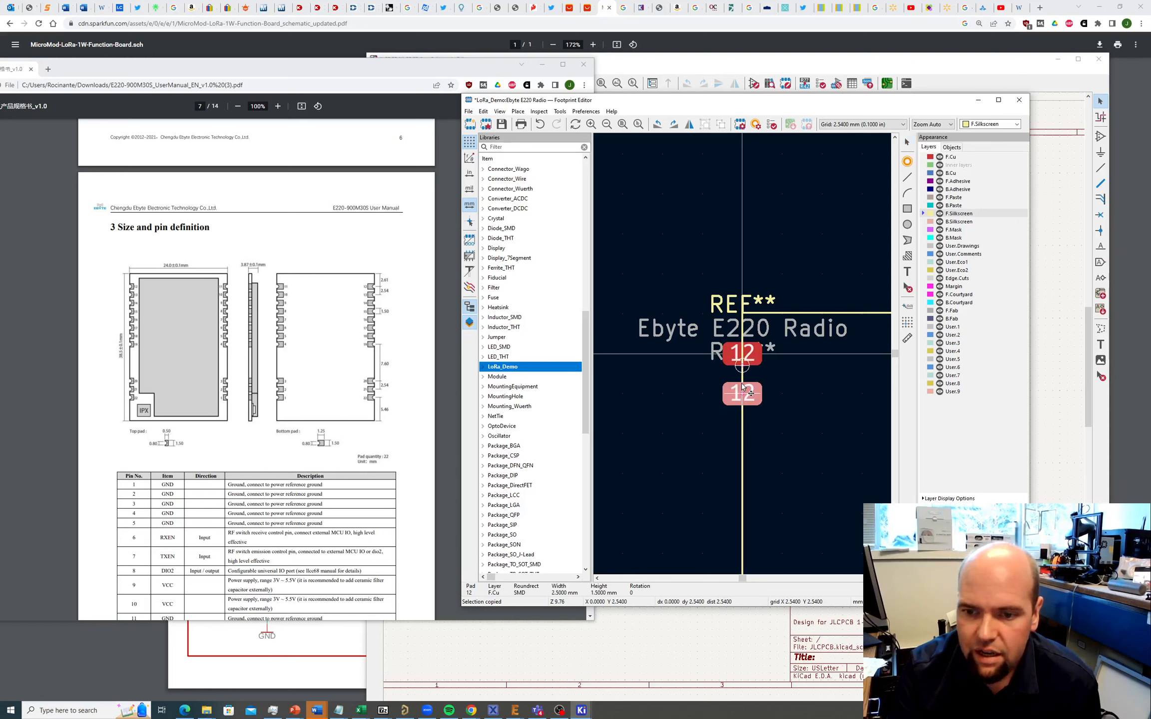
pyautogui.click(750, 395)
pyautogui.hotkey('ctrl', 'v')
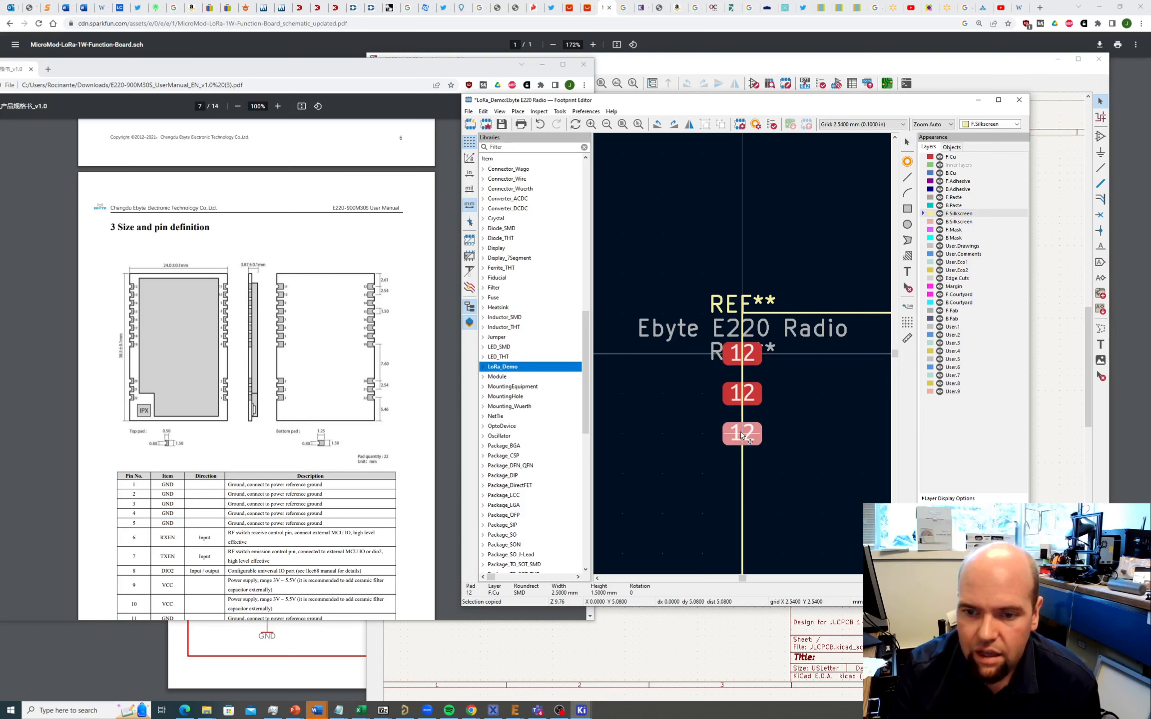
pyautogui.click(741, 435)
pyautogui.scroll(-3, 742, 434)
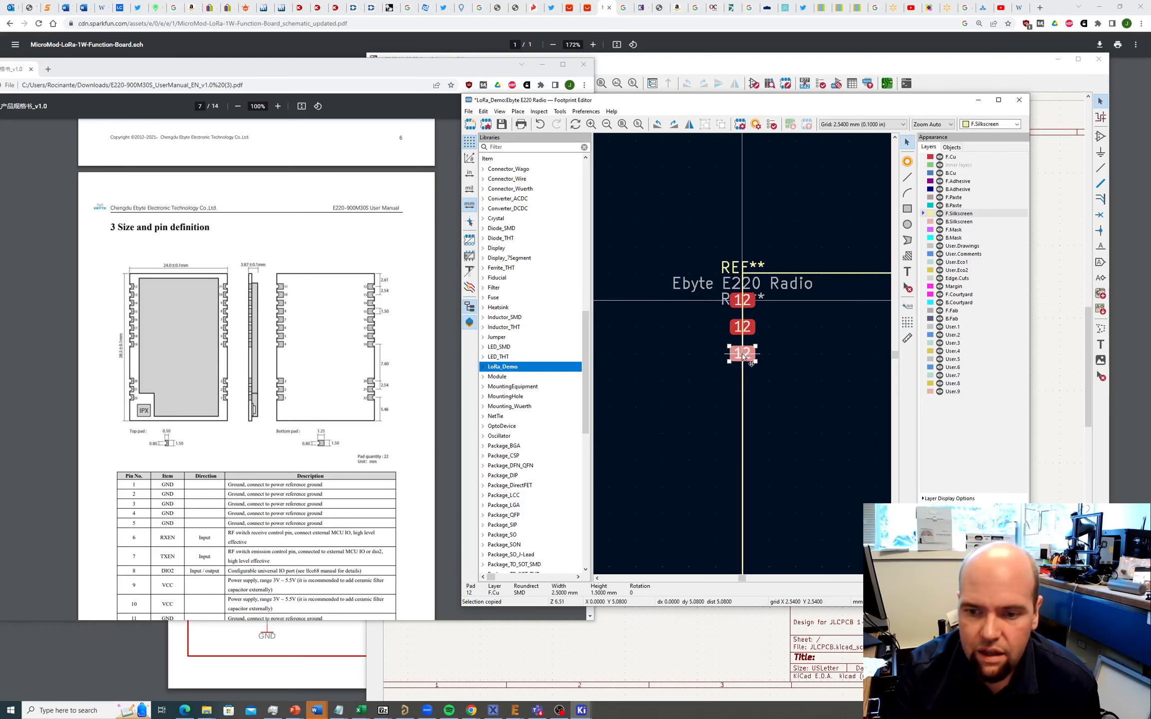
pyautogui.hotkey('ctrl', 'v')
pyautogui.click(744, 376)
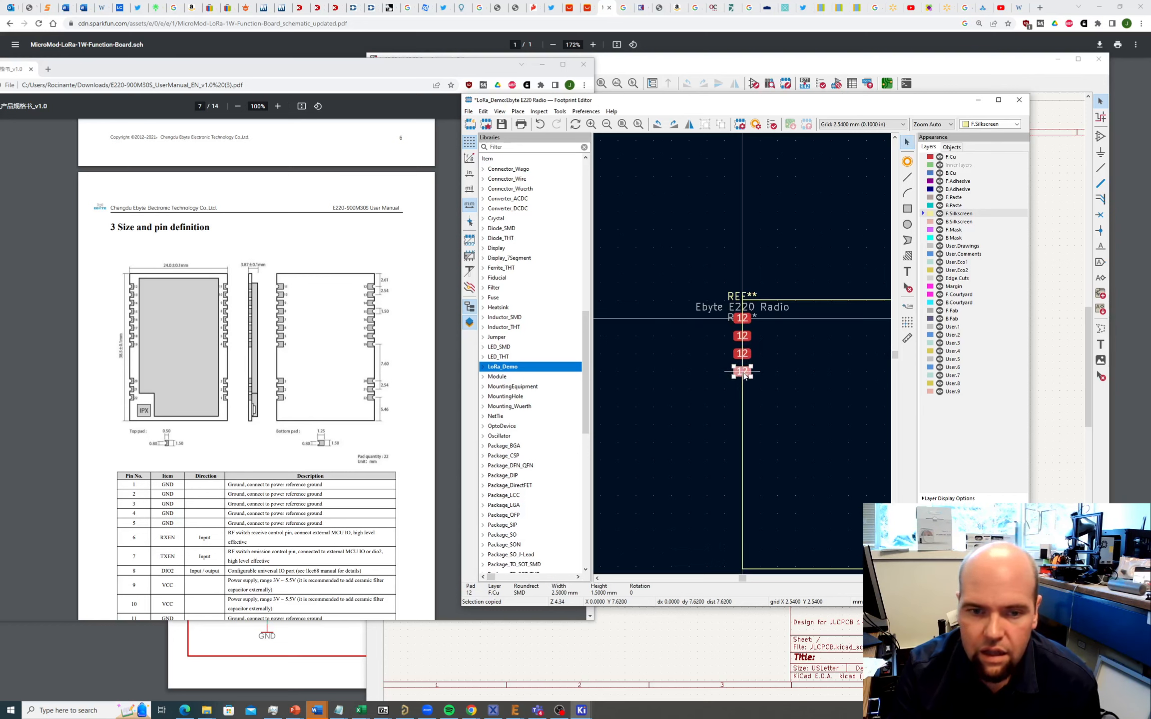
pyautogui.hotkey('ctrl', 'v')
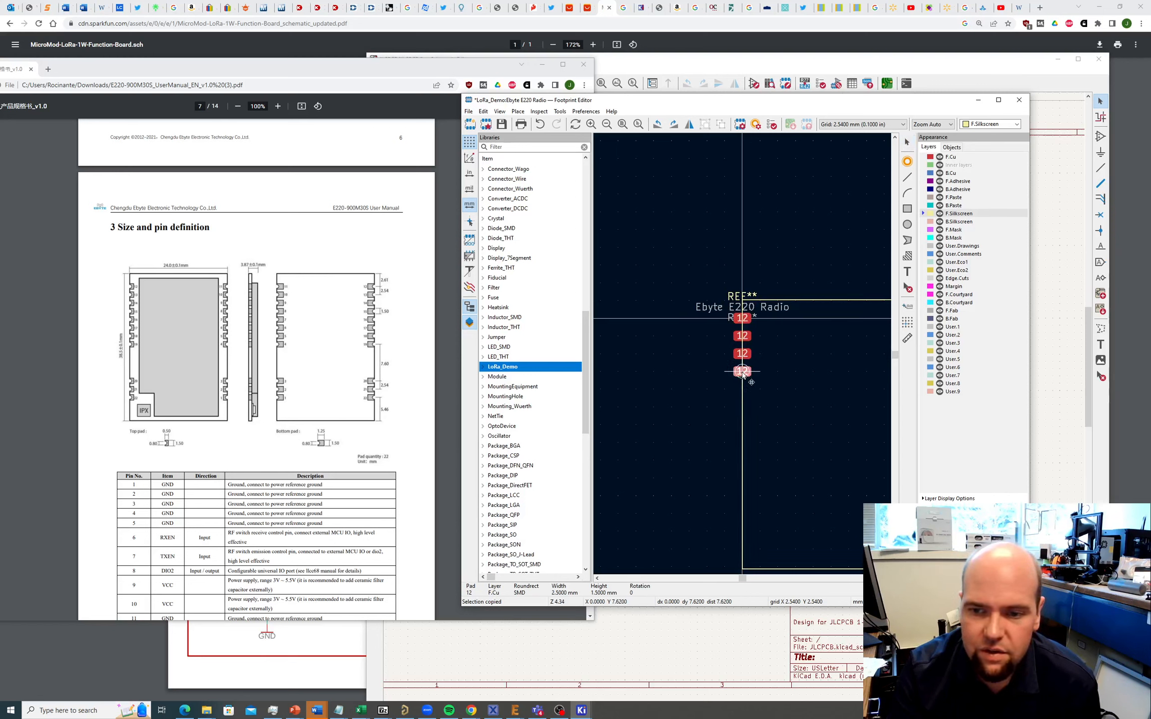
pyautogui.click(743, 394)
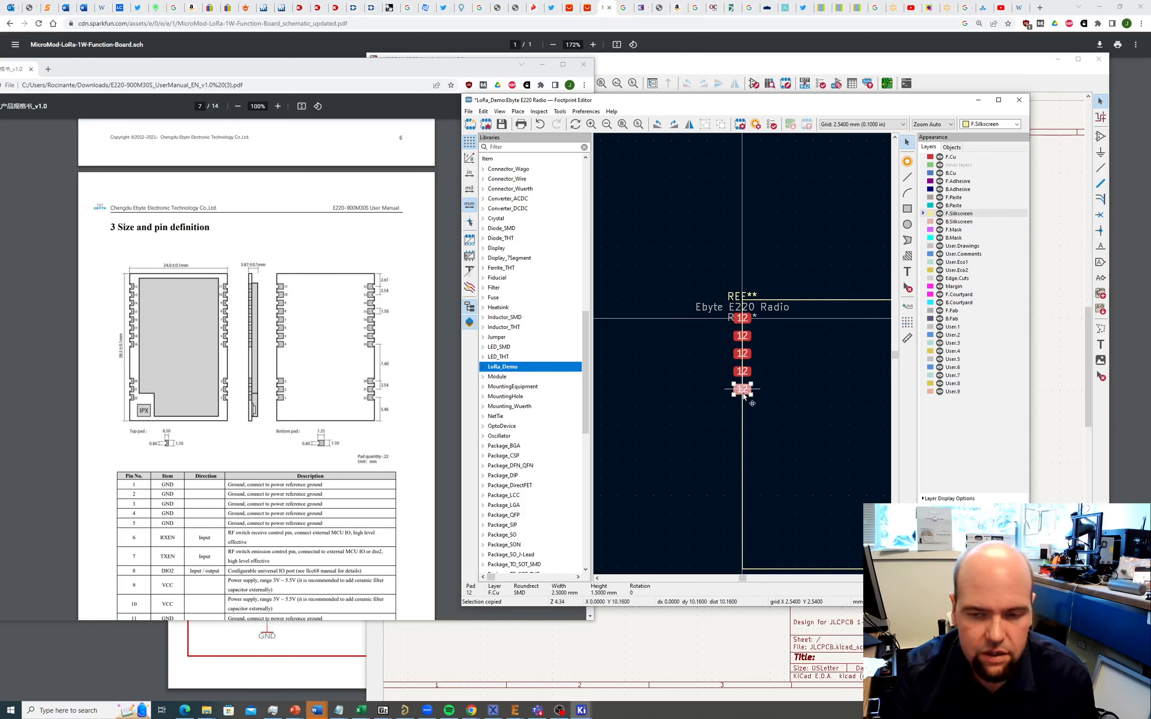
pyautogui.press('Escape')
# Step: Renumber the four copied pads 13, 14, 15 and 16 from top to bottom
pyautogui.click(747, 340)
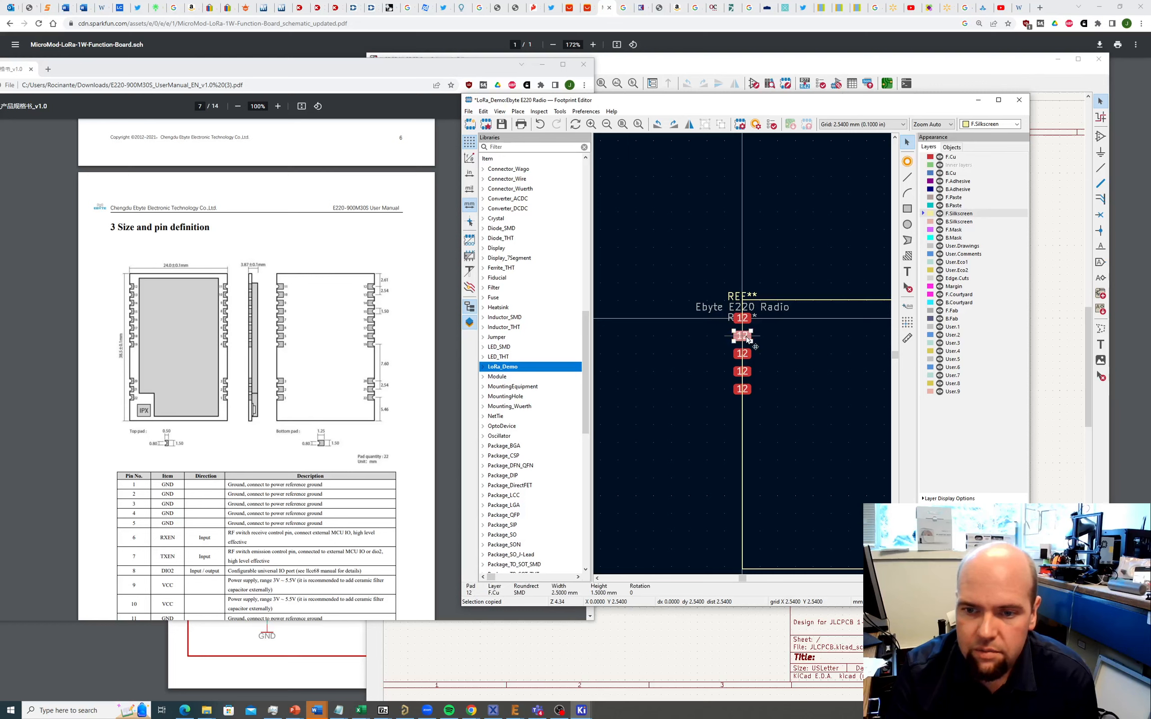
pyautogui.doubleClick(747, 340)
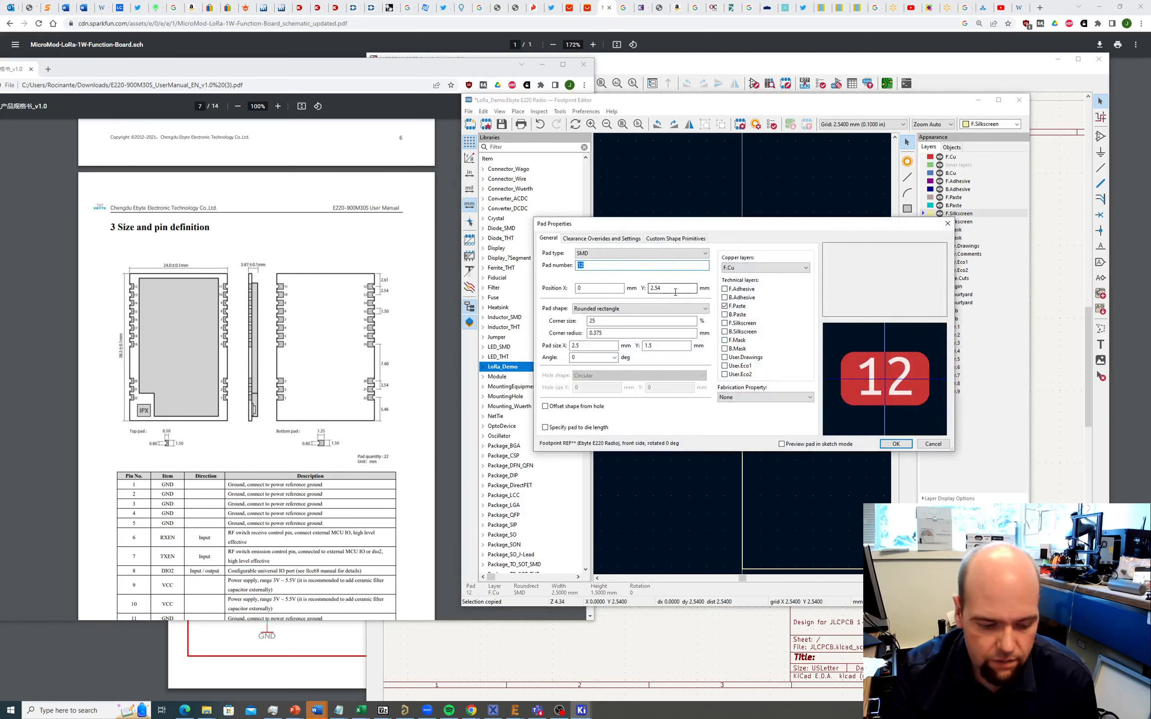
pyautogui.write('13')
pyautogui.click(895, 444)
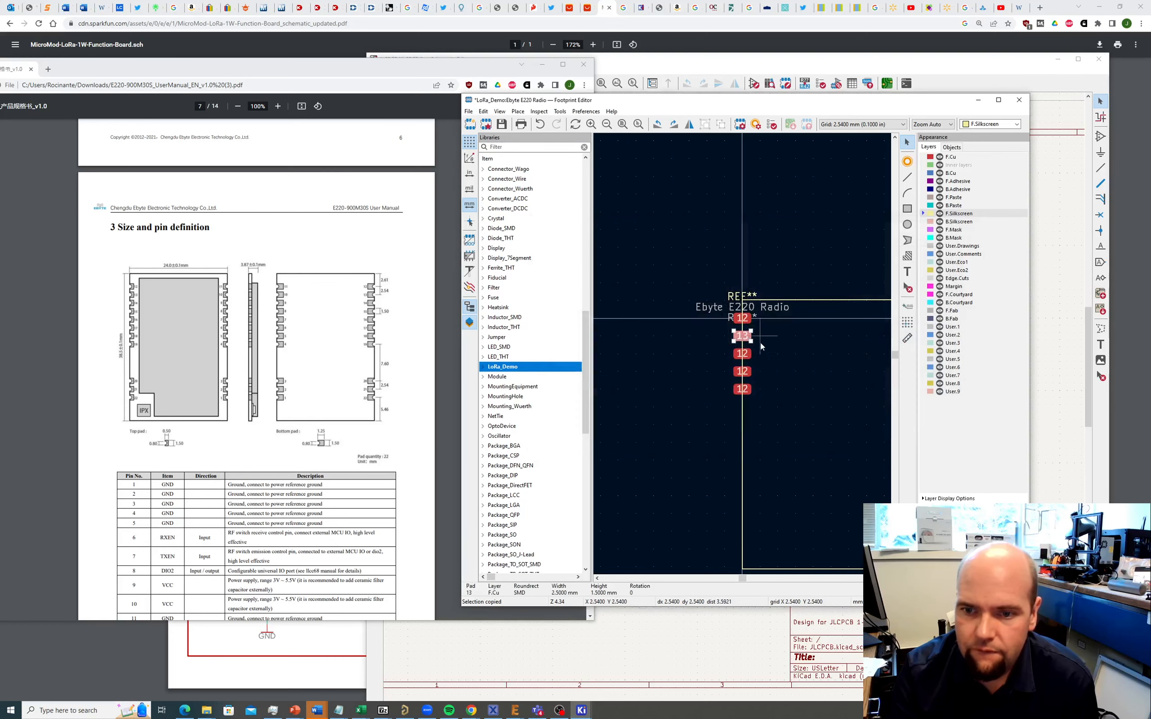
pyautogui.click(746, 356)
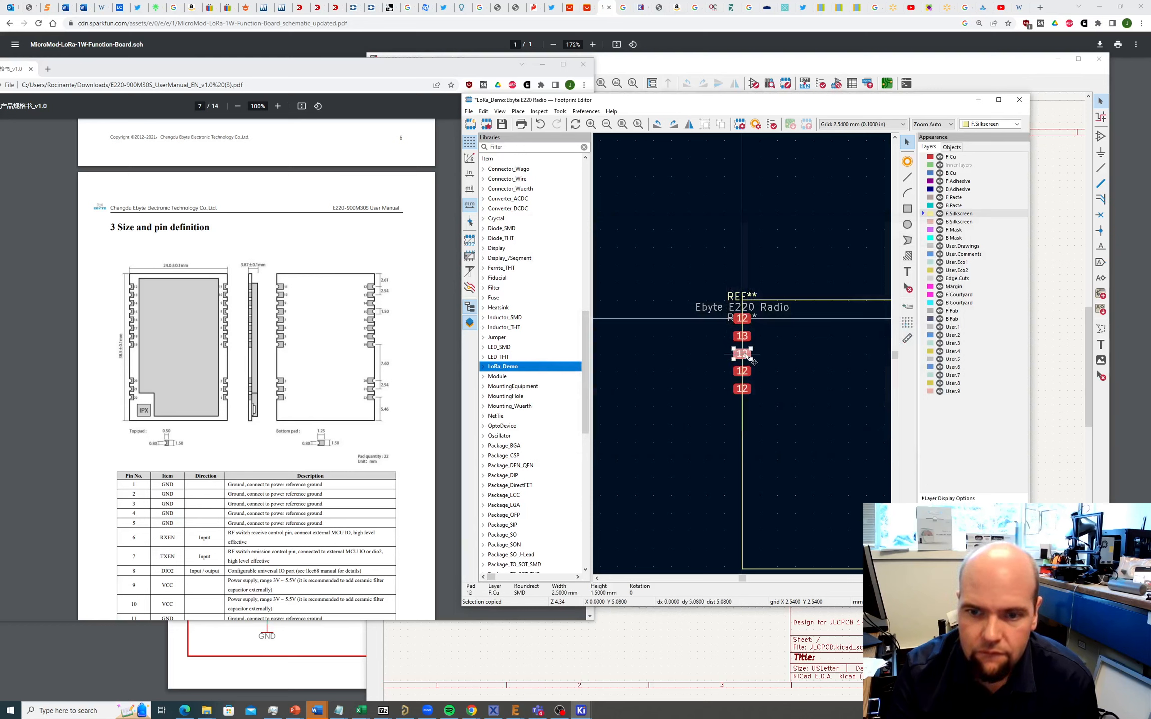
pyautogui.doubleClick(746, 356)
pyautogui.write('14')
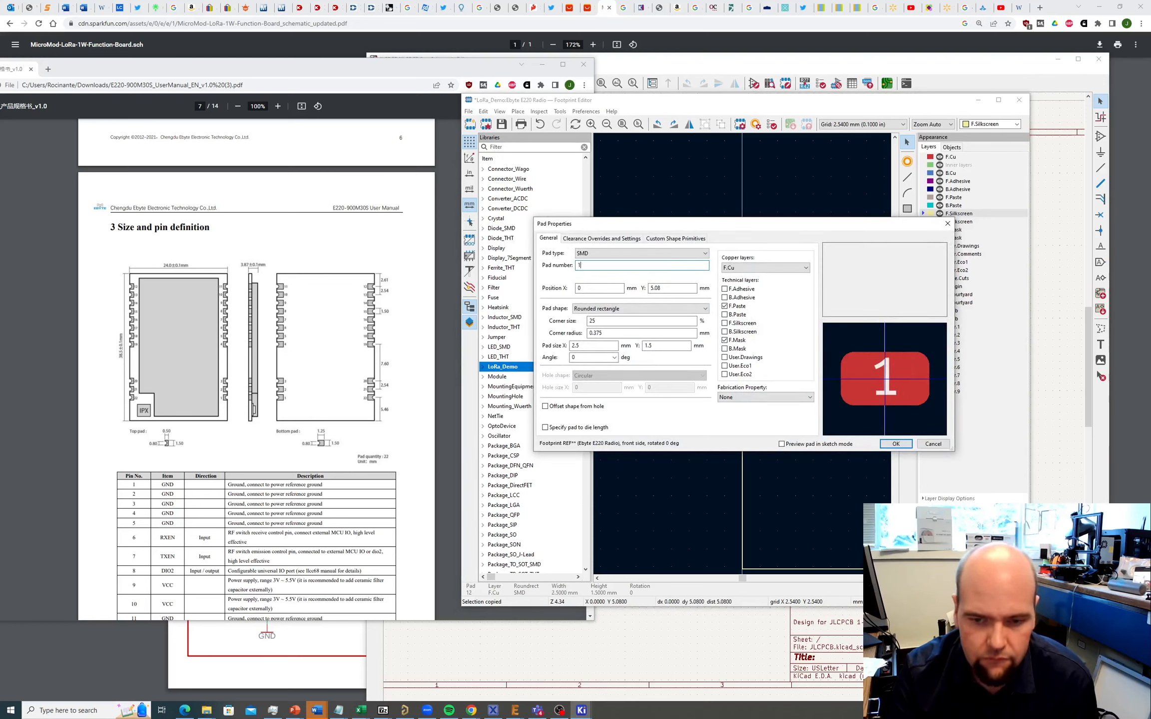
pyautogui.click(896, 443)
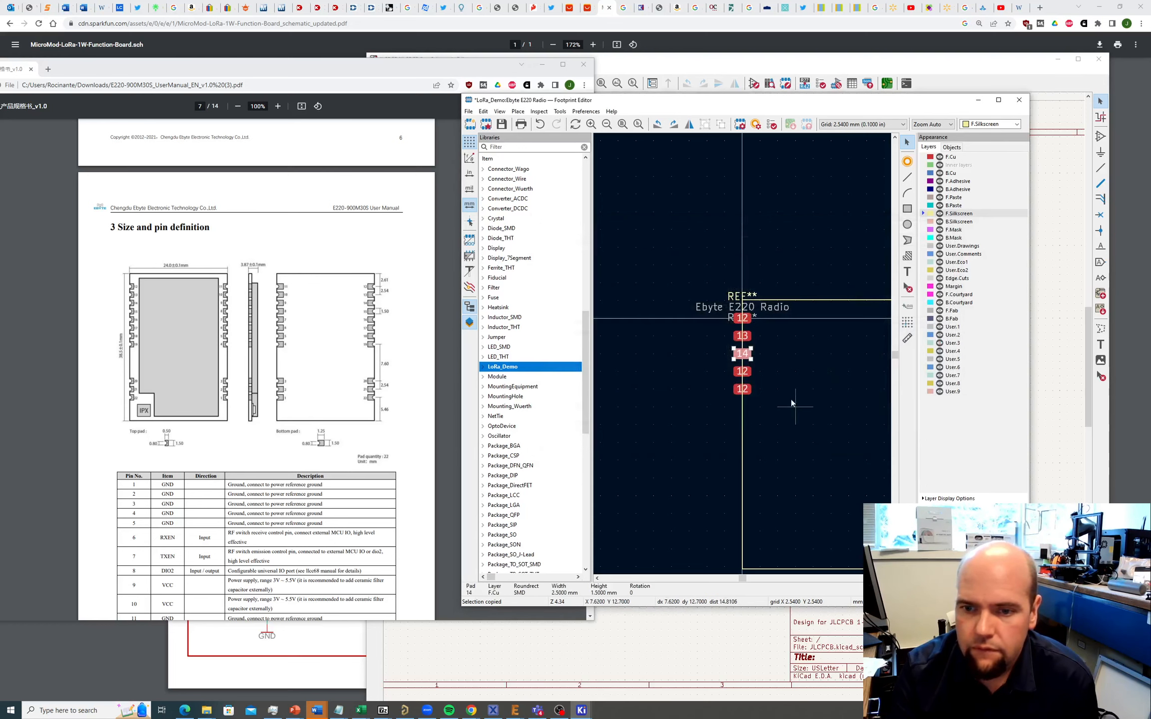
pyautogui.doubleClick(746, 372)
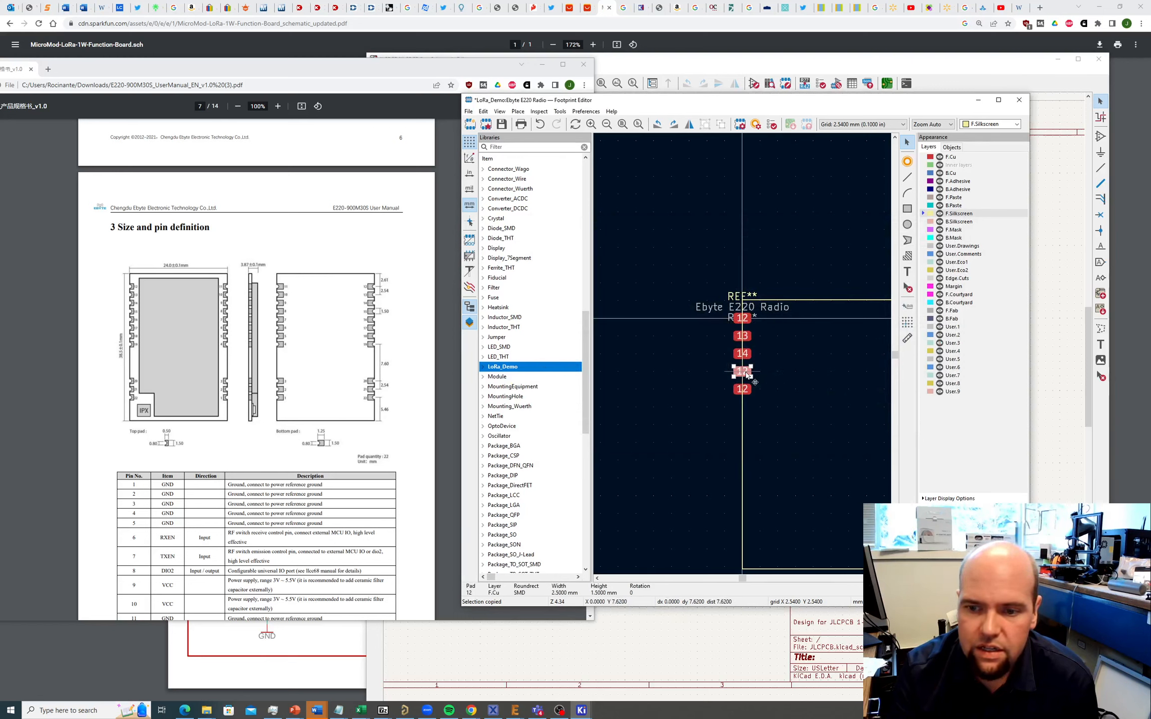
pyautogui.write('15')
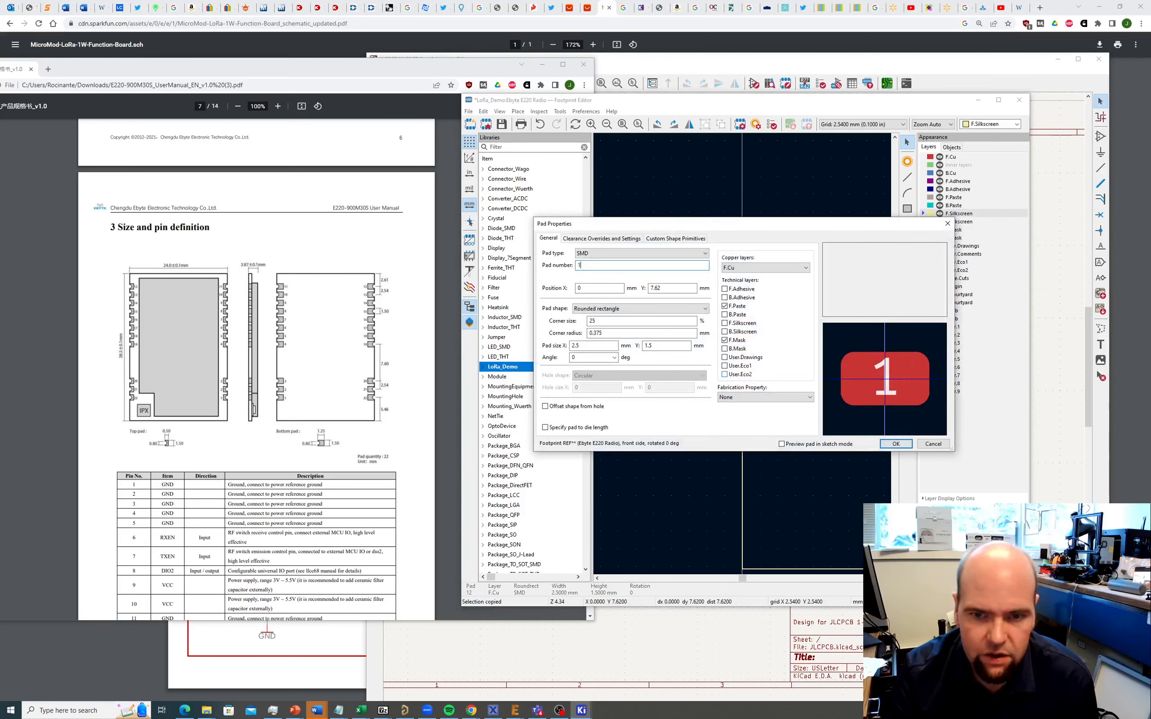
pyautogui.click(895, 445)
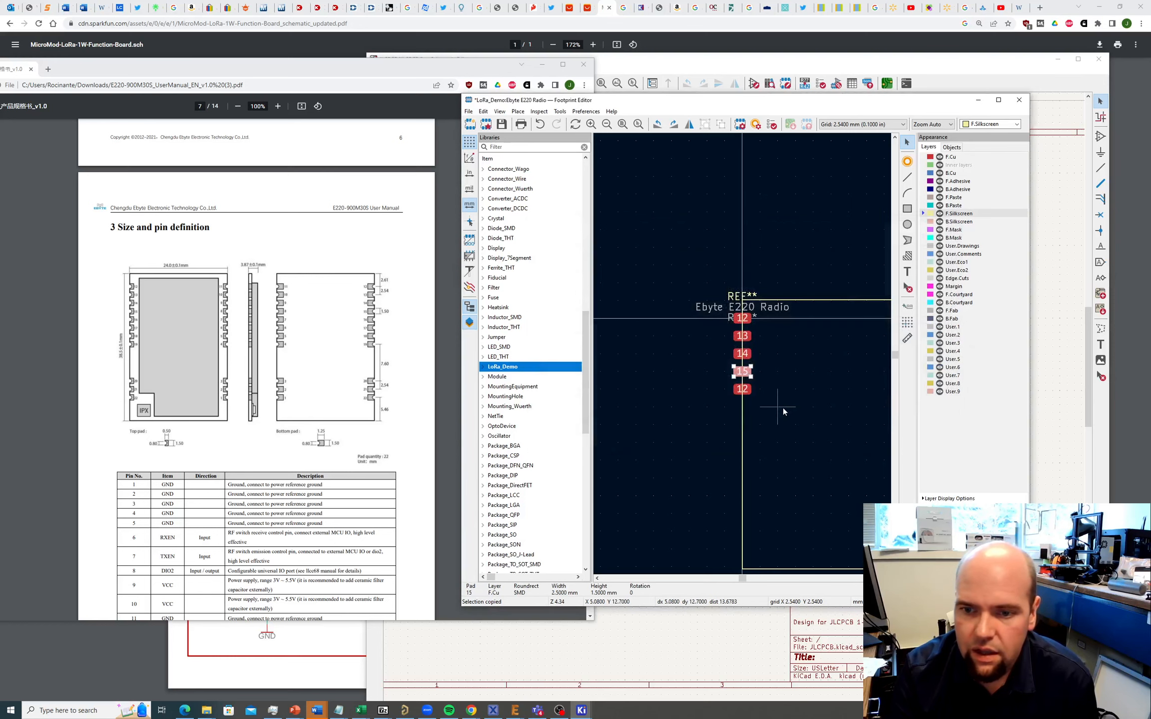
pyautogui.click(745, 388)
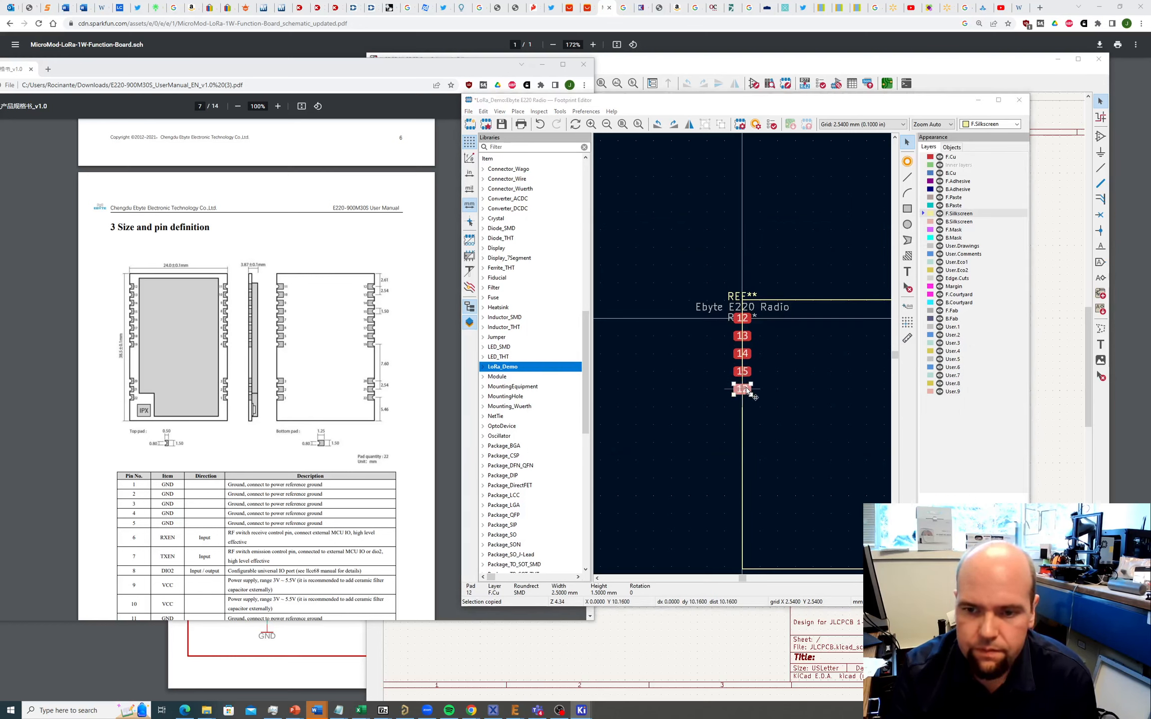
pyautogui.doubleClick(745, 389)
pyautogui.write('16')
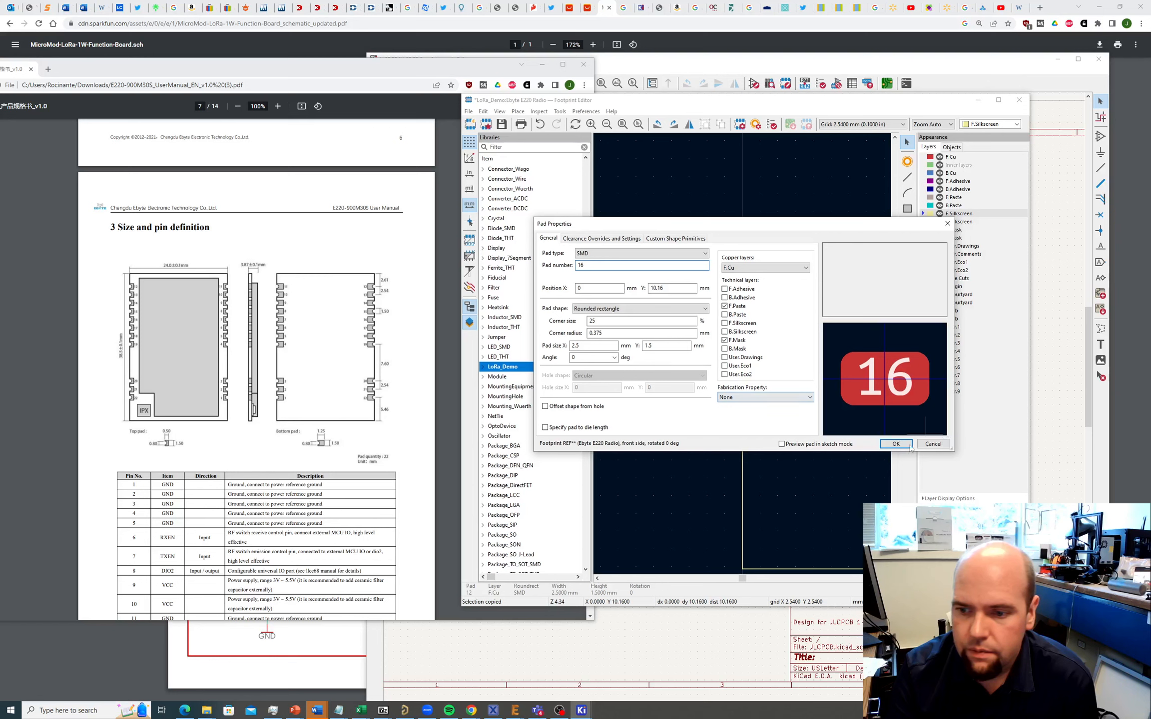
pyautogui.press('Return')
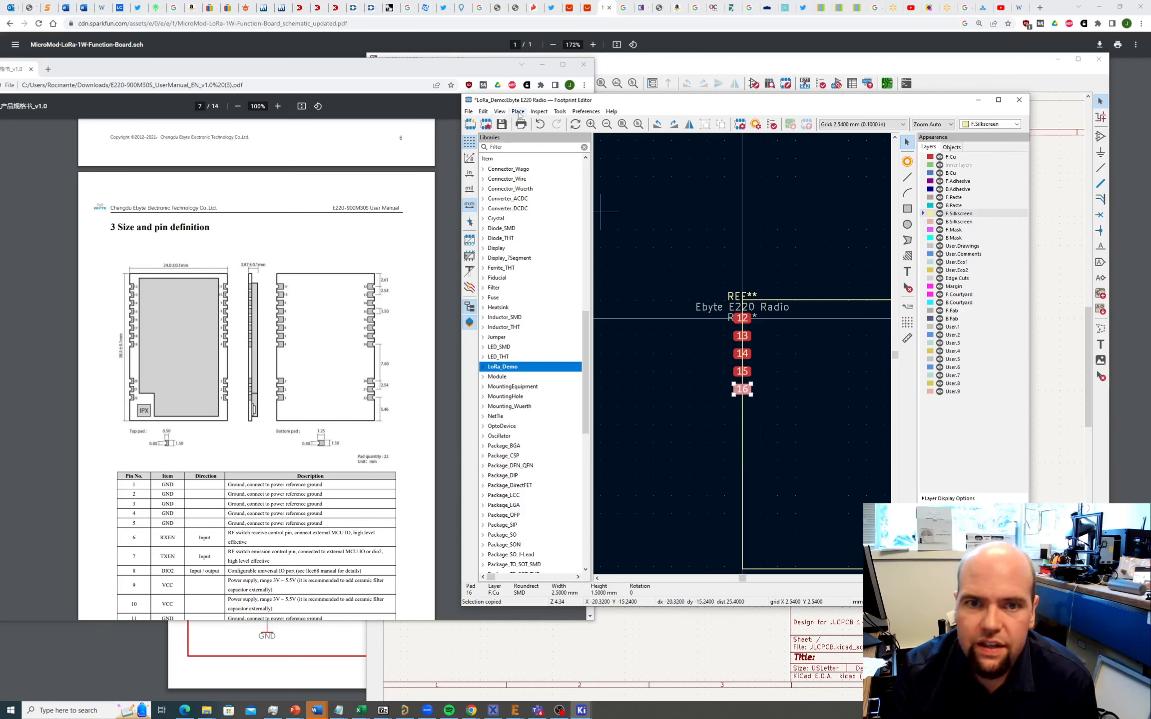
# Step: Add pads 17, 18 and 19 below pad 16 with the Add Pad tool
pyautogui.click(518, 113)
pyautogui.click(527, 123)
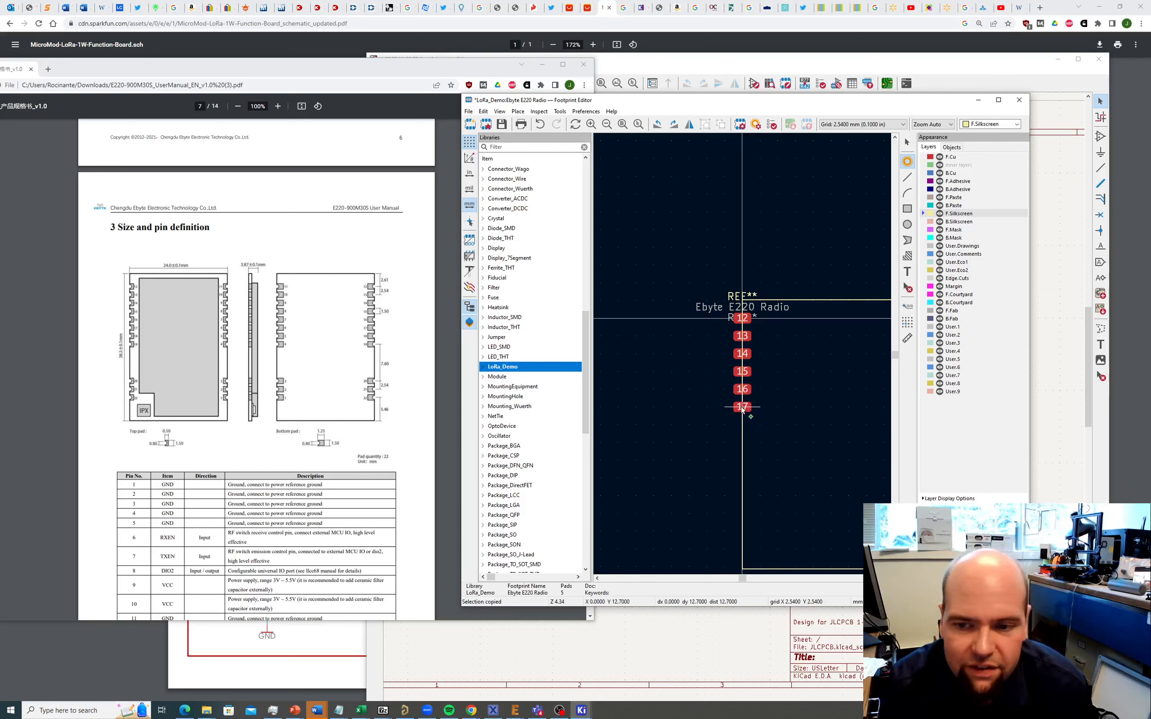
pyautogui.click(742, 407)
pyautogui.click(742, 425)
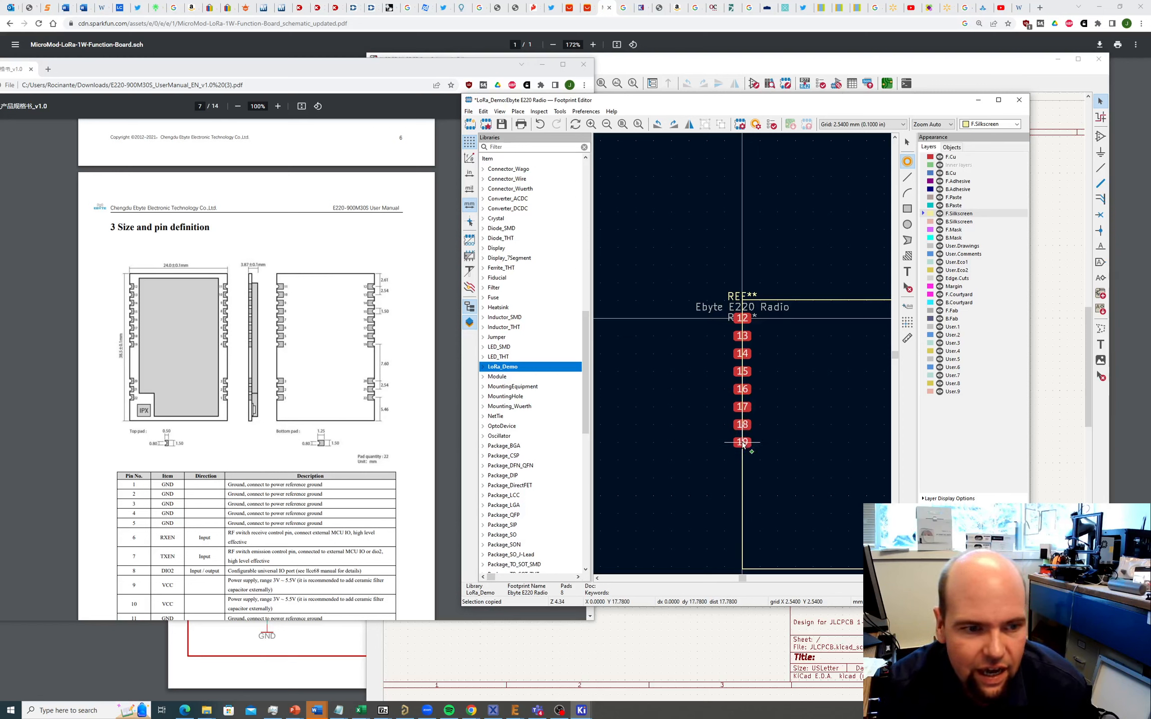
pyautogui.click(742, 442)
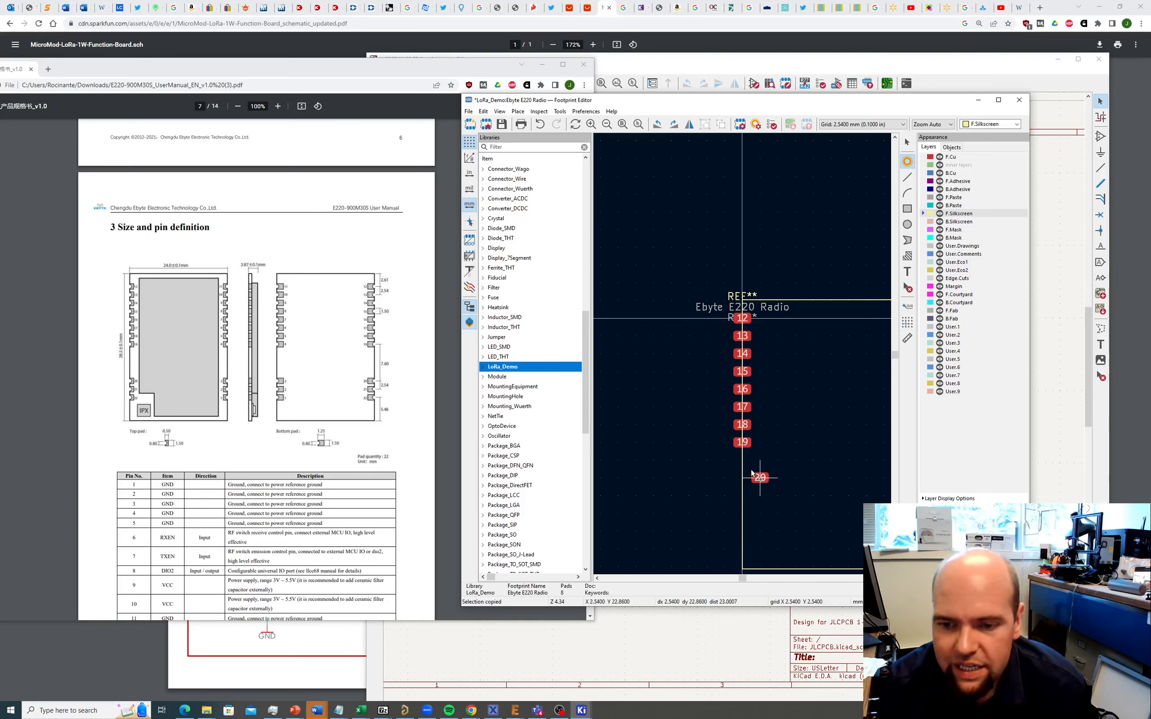
pyautogui.scroll(-1, 751, 470)
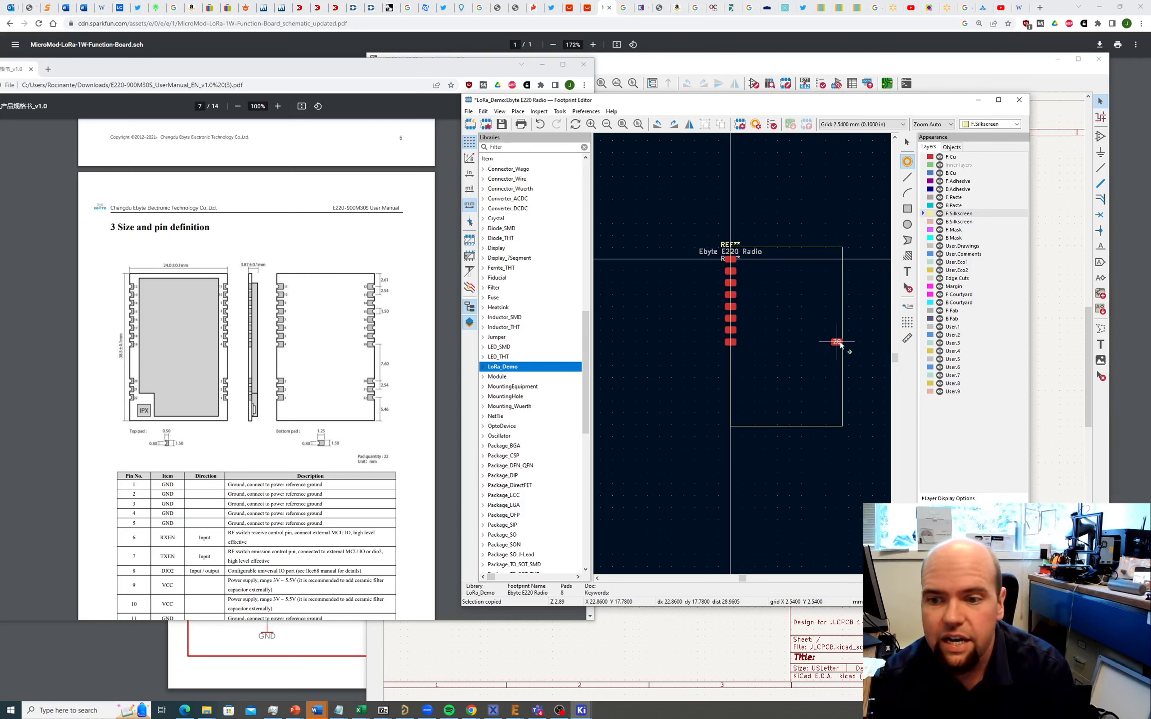
# Step: Place pad 20 to the right, then renumber it pad 4 at X 24 mm
pyautogui.click(838, 343)
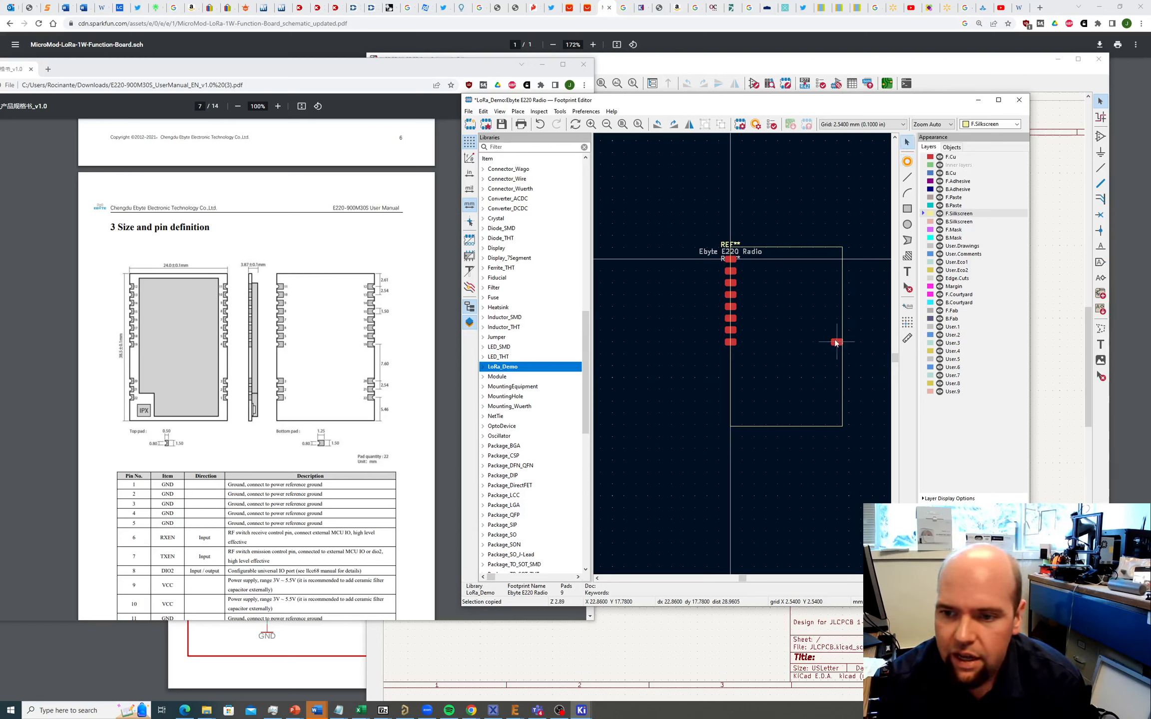
pyautogui.scroll(3, 837, 343)
pyautogui.scroll(4, 738, 363)
pyautogui.click(745, 356)
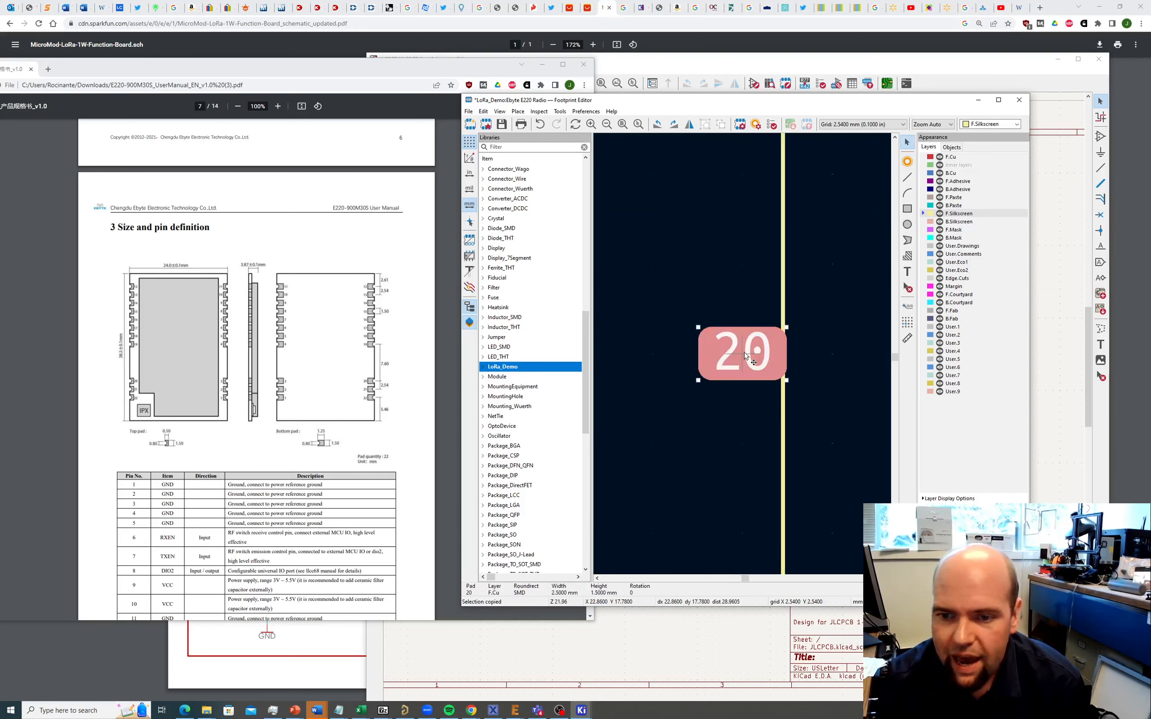
pyautogui.doubleClick(745, 356)
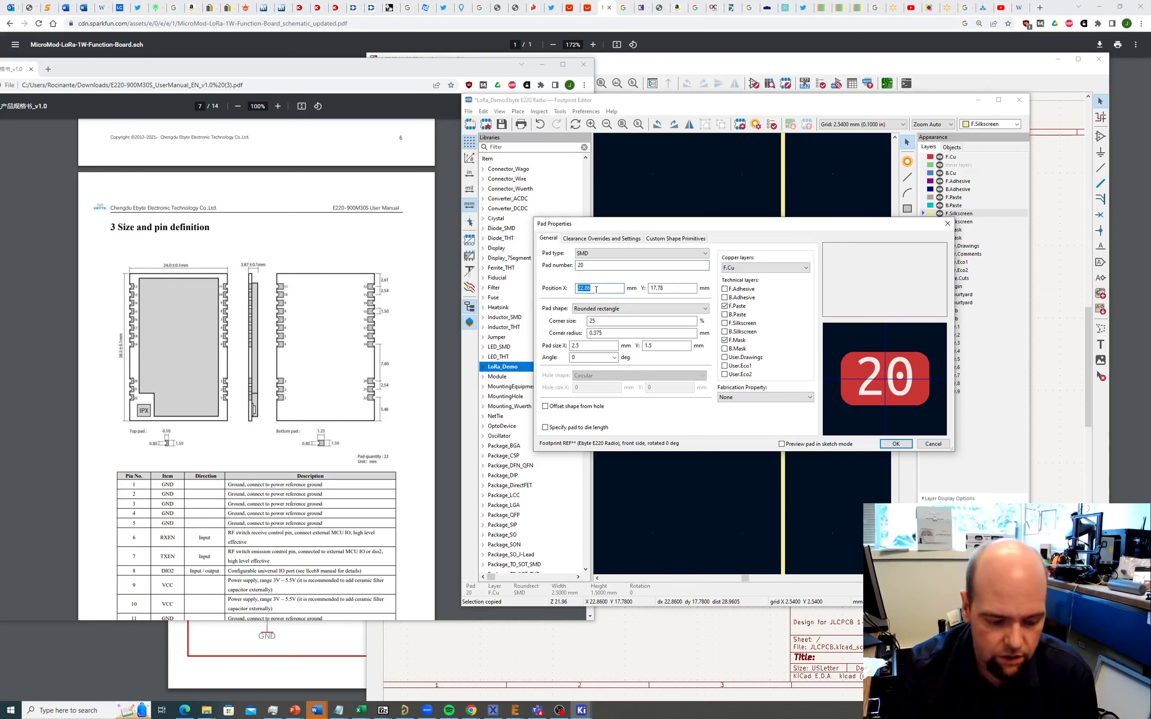
pyautogui.write('24')
pyautogui.click(682, 288)
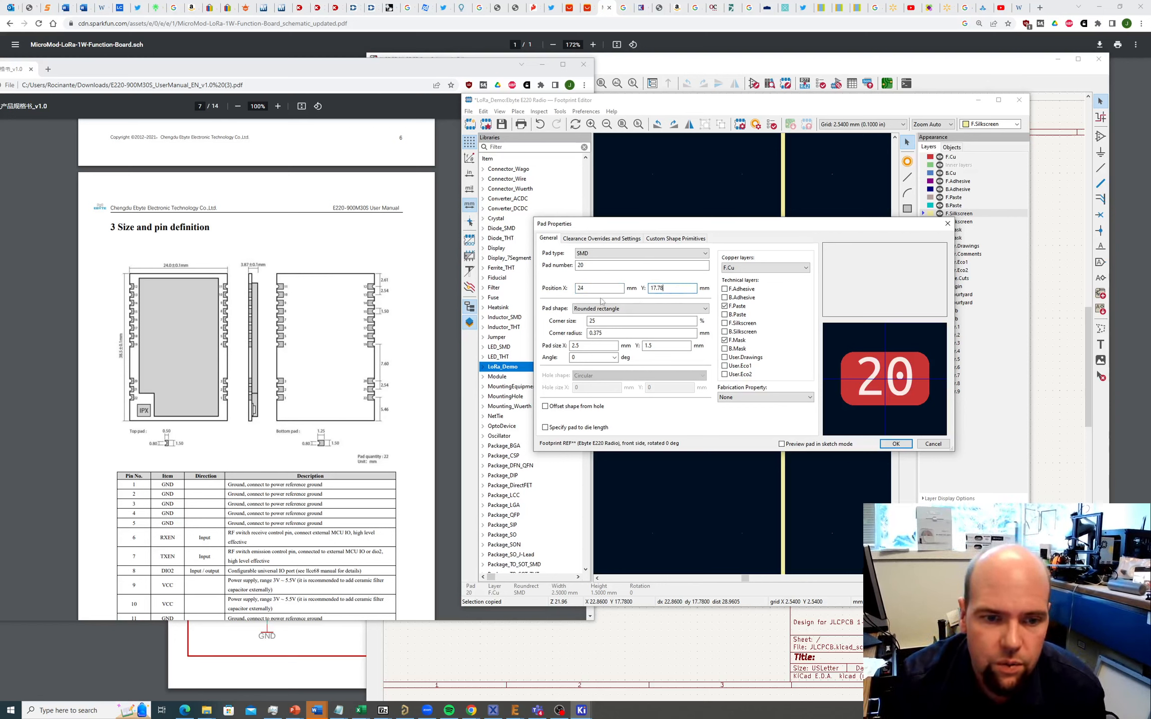
pyautogui.click(587, 267)
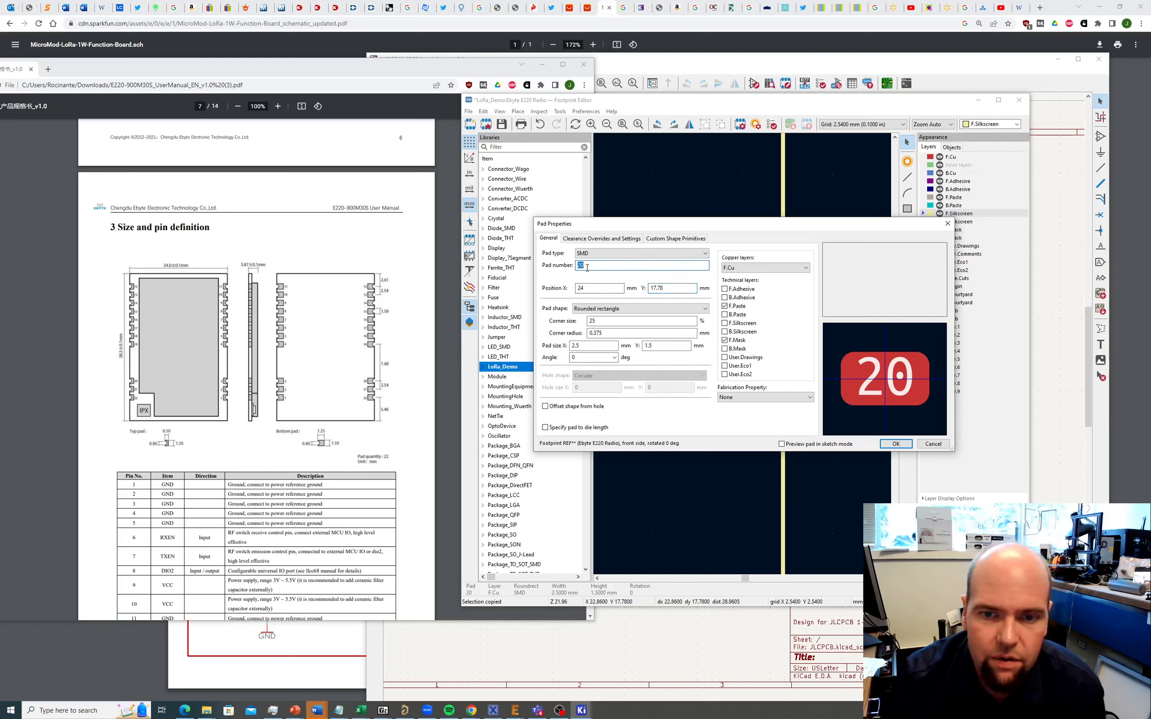
pyautogui.write('4')
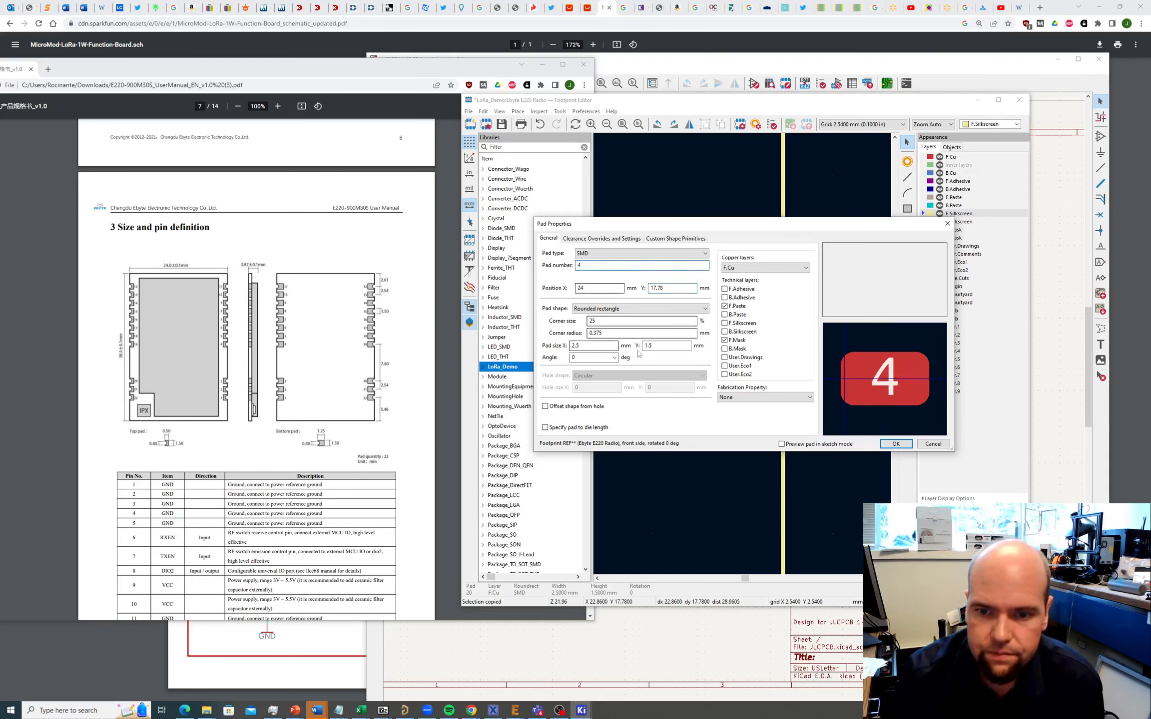
pyautogui.press('Return')
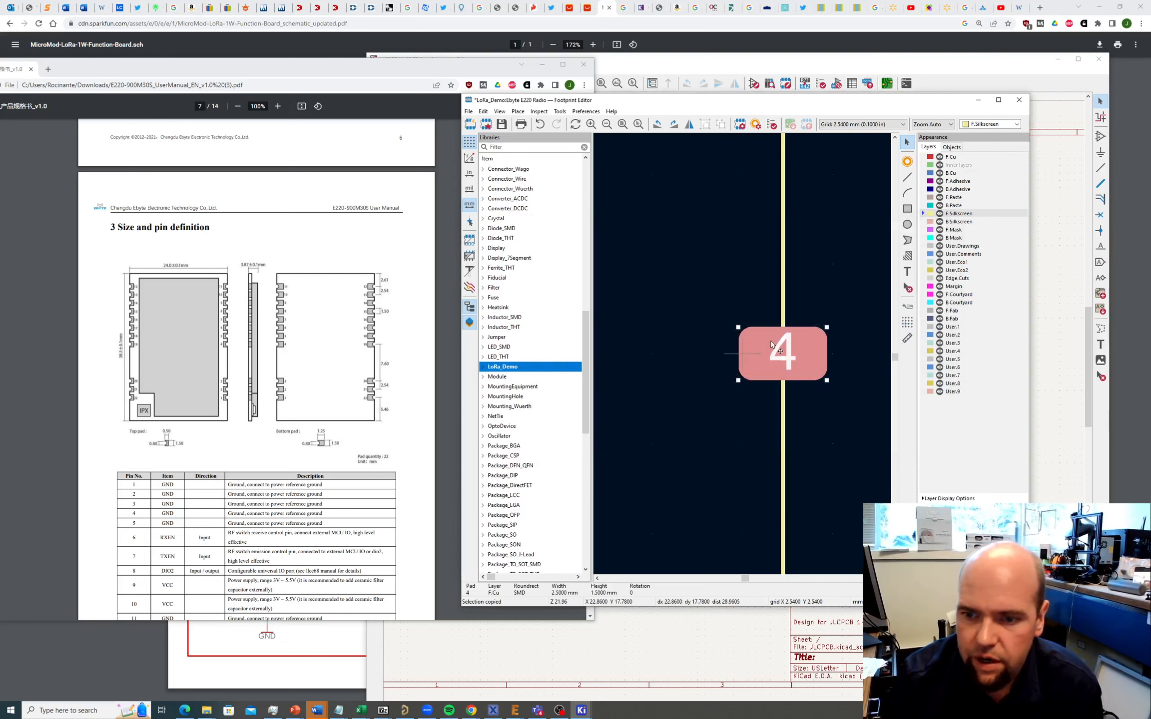
pyautogui.scroll(-6, 742, 354)
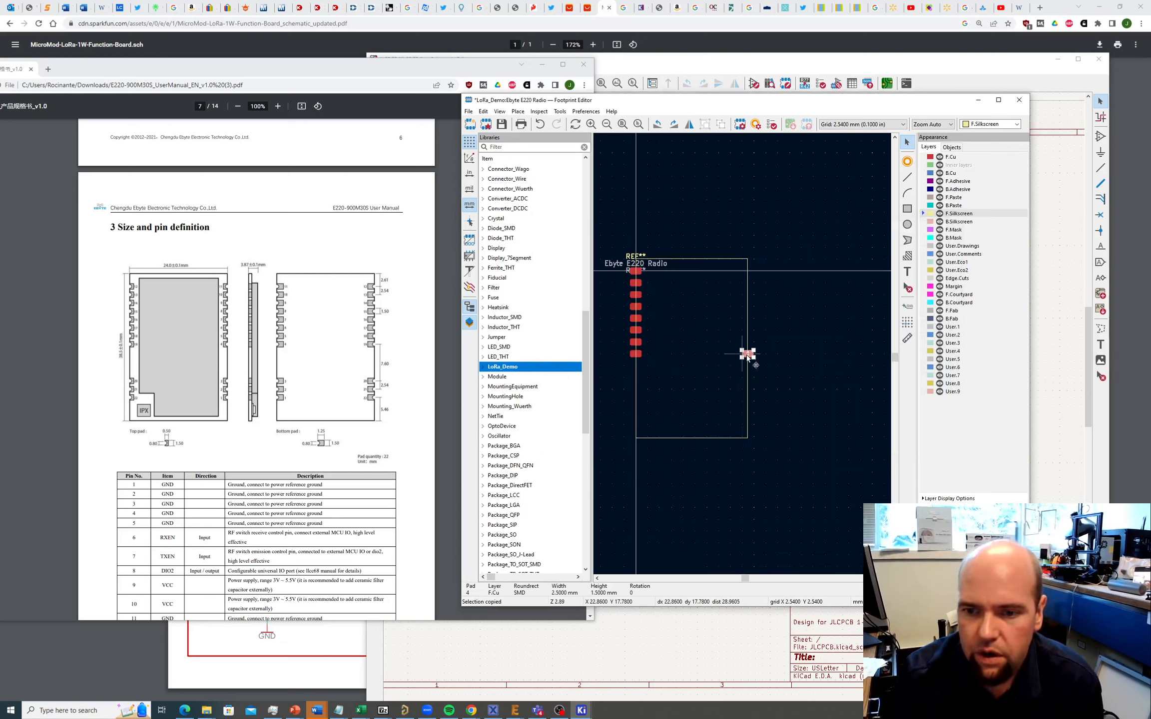
pyautogui.scroll(4, 739, 354)
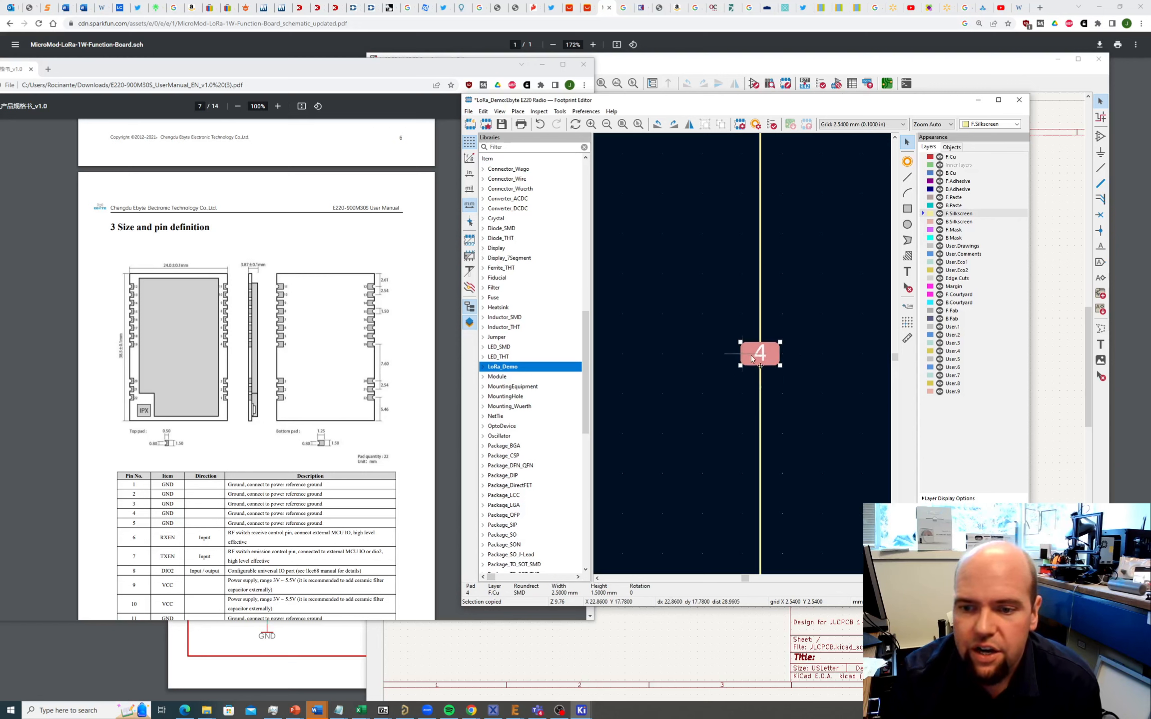
# Step: Move the footprint anchor onto pad 4
pyautogui.click(517, 111)
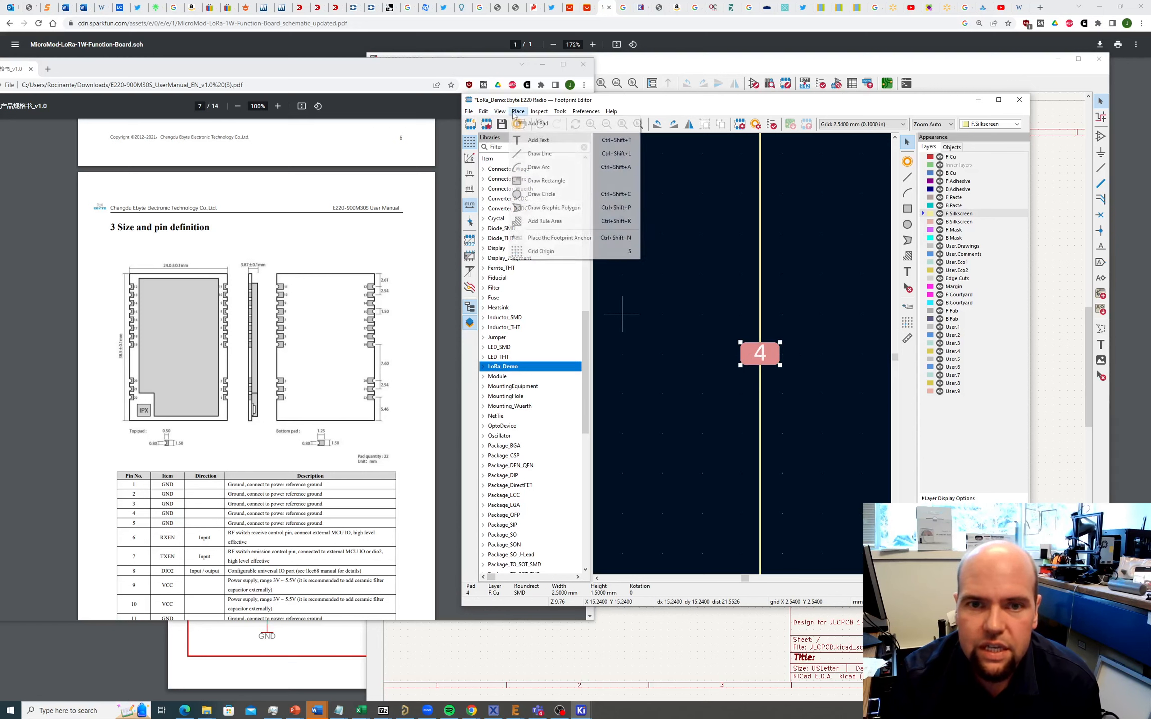
pyautogui.click(560, 237)
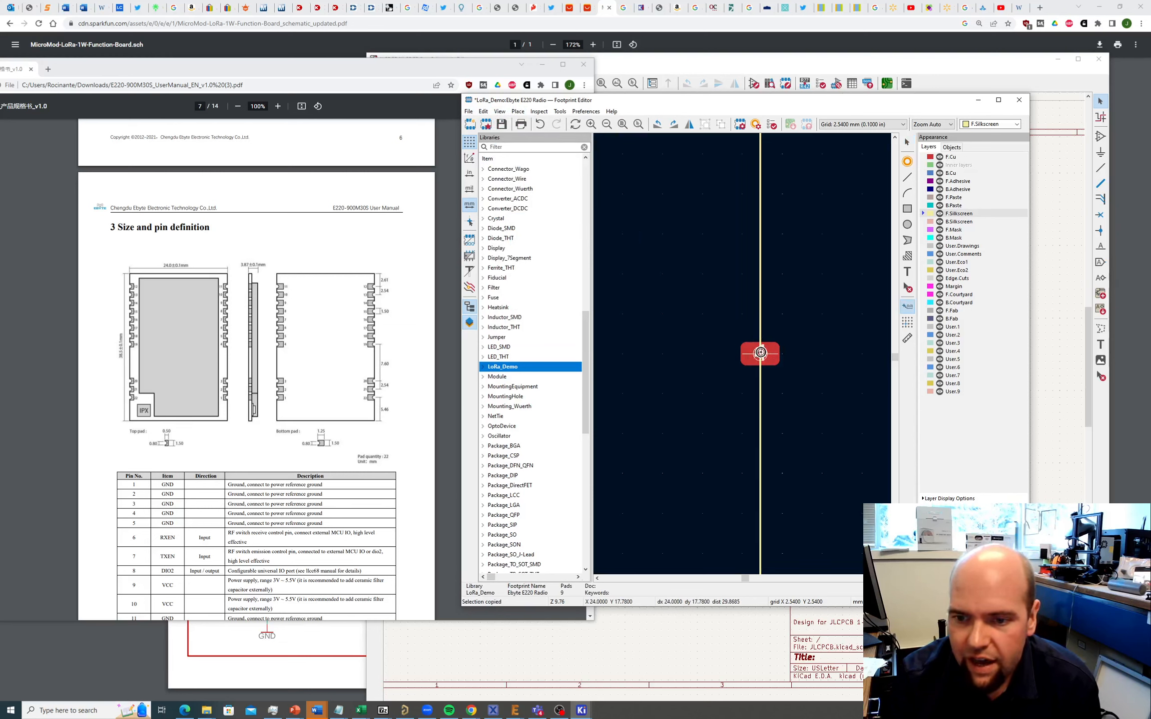
pyautogui.click(760, 360)
pyautogui.scroll(-5, 761, 354)
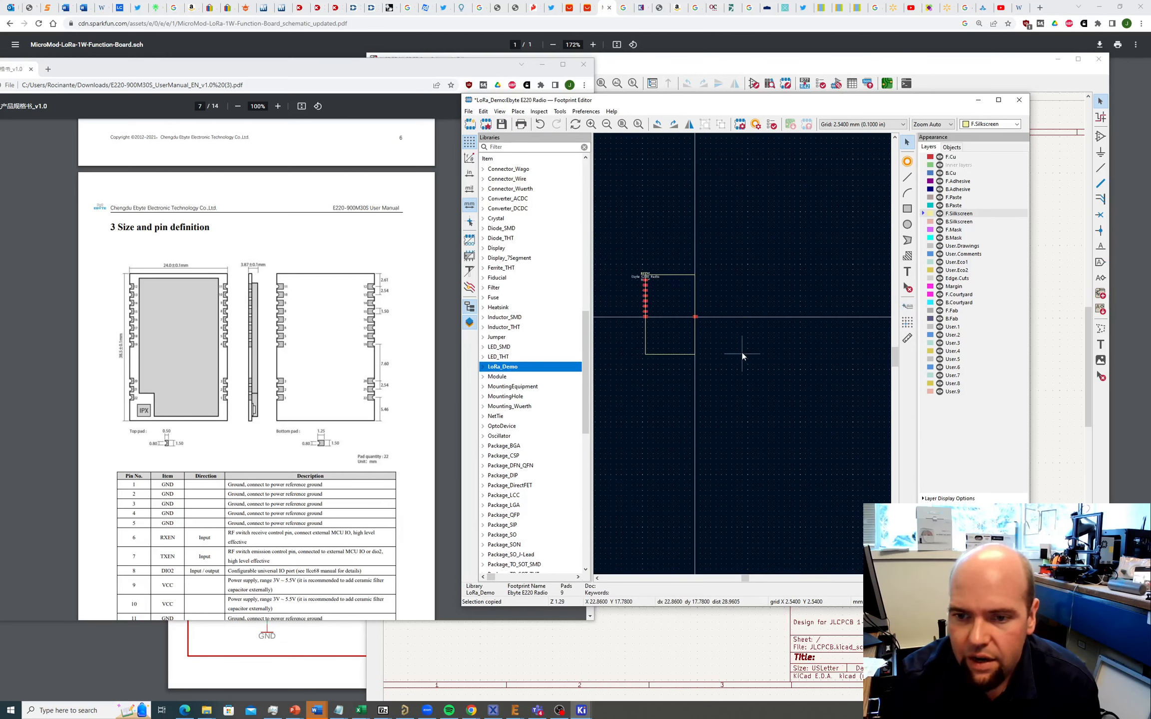
pyautogui.scroll(1, 700, 314)
pyautogui.scroll(3, 734, 368)
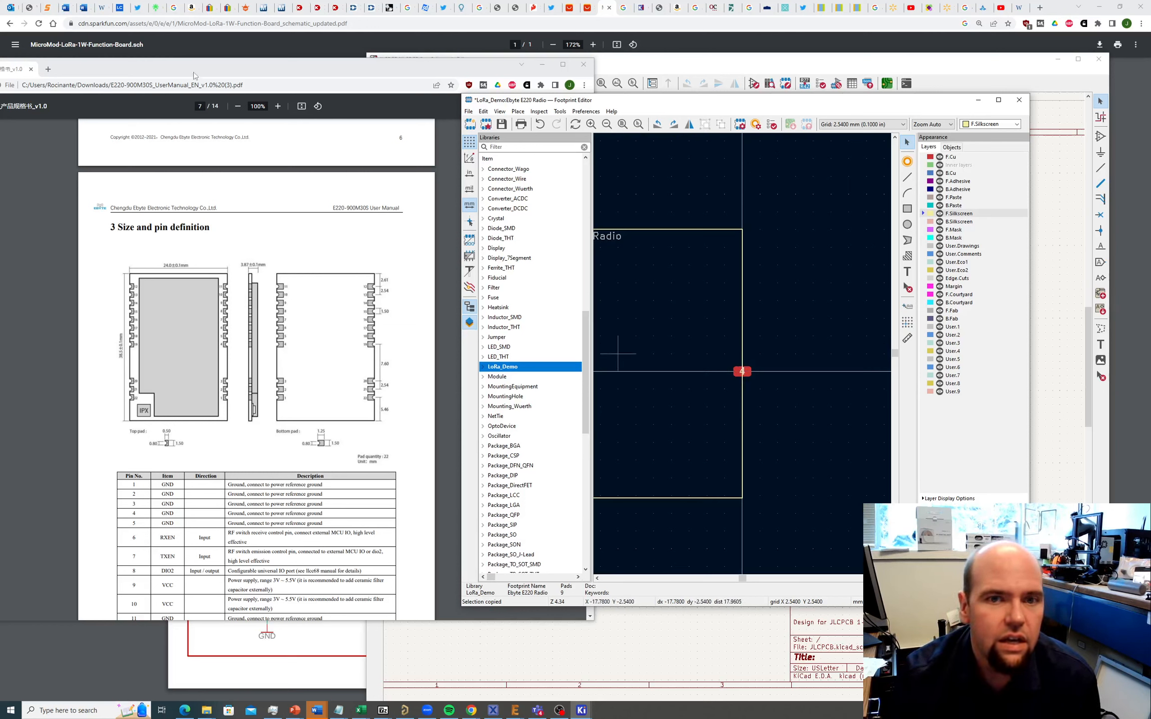
# Step: Add pads 5 through 11 in a column upward above pad 4
pyautogui.click(519, 112)
pyautogui.click(538, 124)
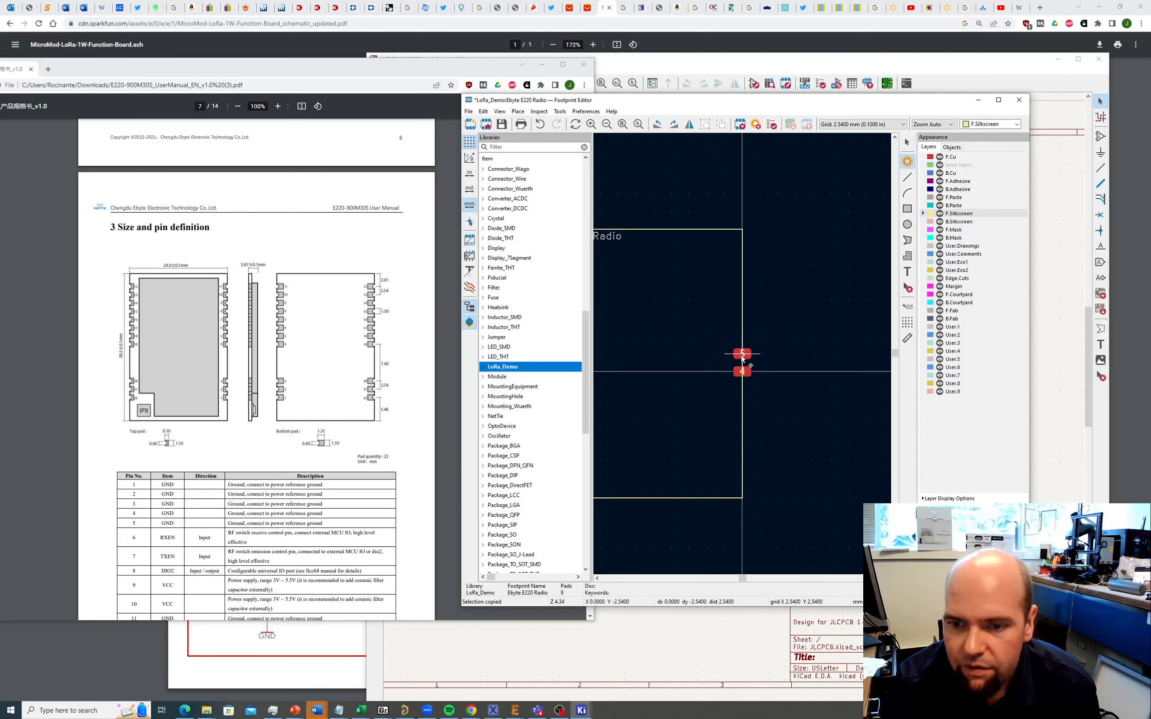
pyautogui.click(741, 355)
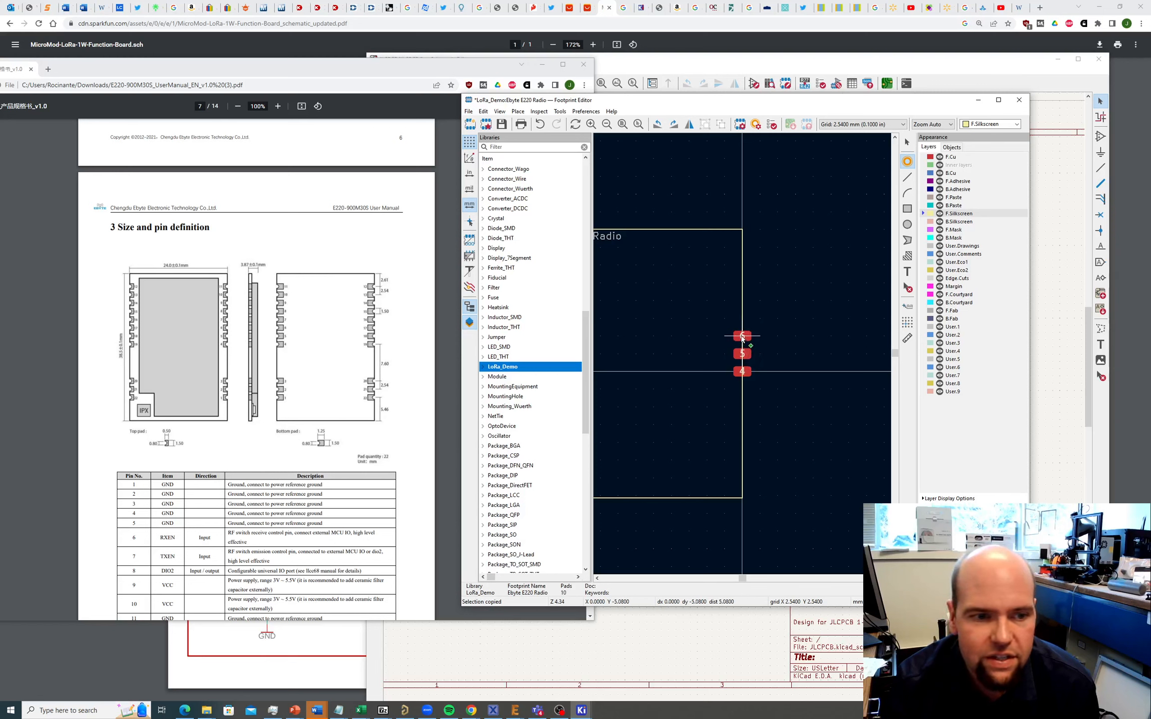
pyautogui.click(742, 318)
pyautogui.click(742, 300)
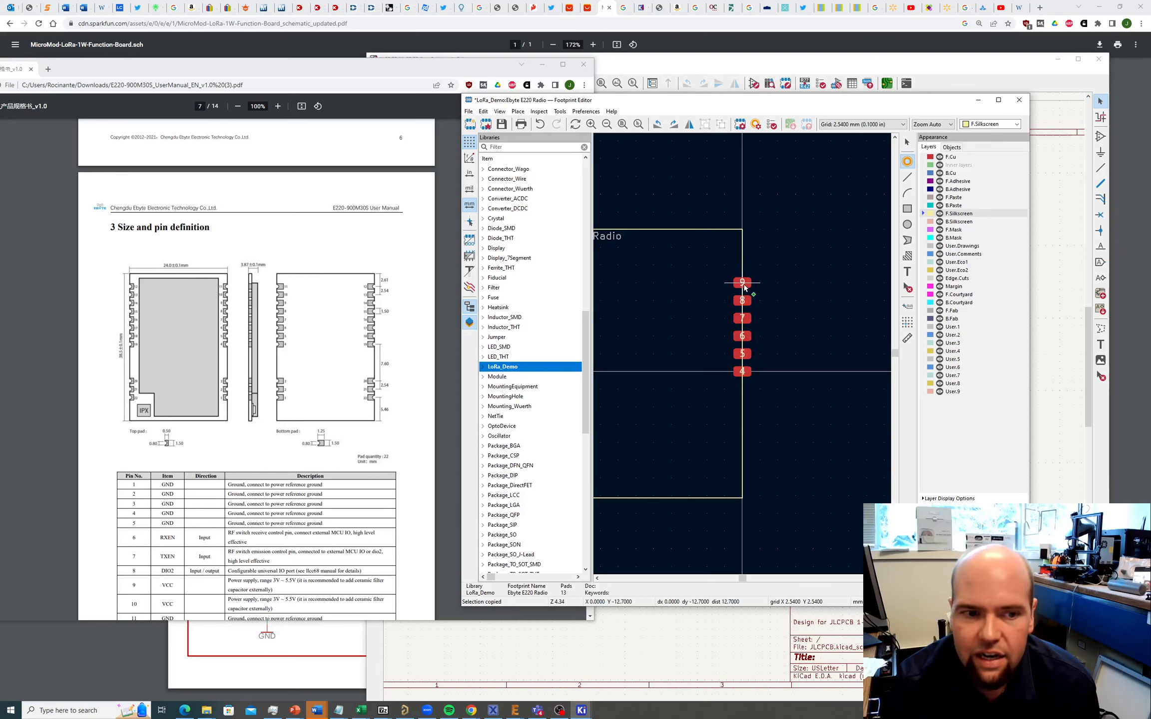
pyautogui.click(742, 282)
pyautogui.click(742, 265)
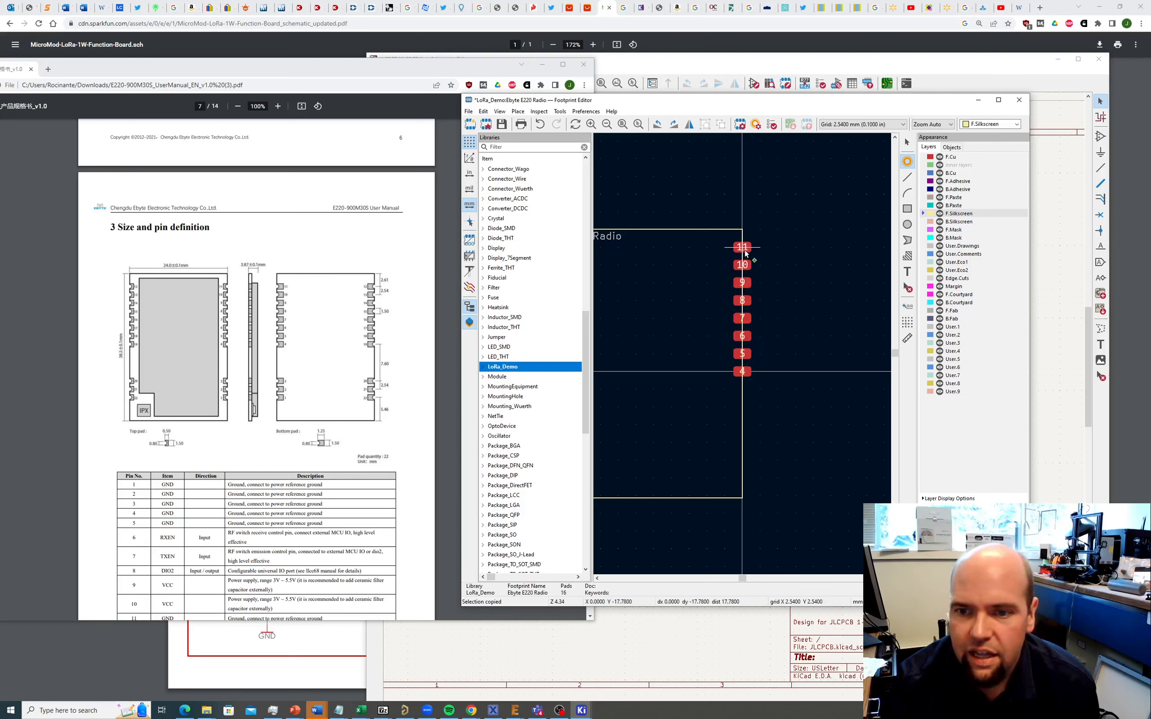
pyautogui.click(742, 247)
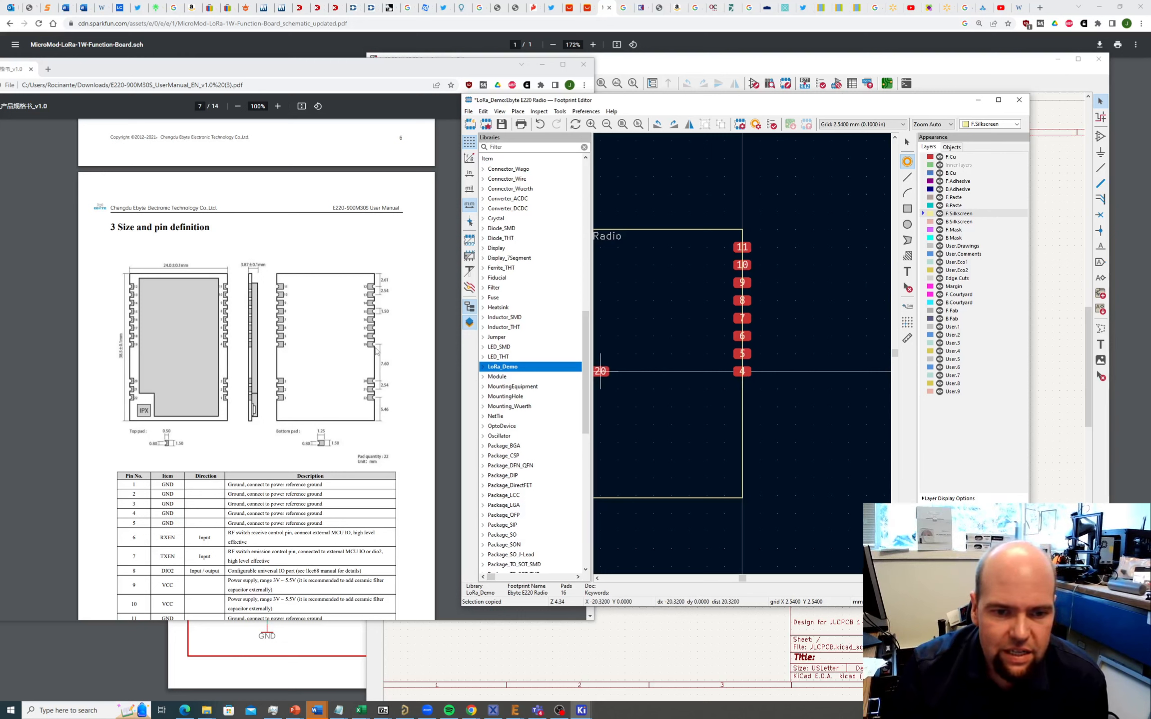
pyautogui.scroll(-5, 740, 360)
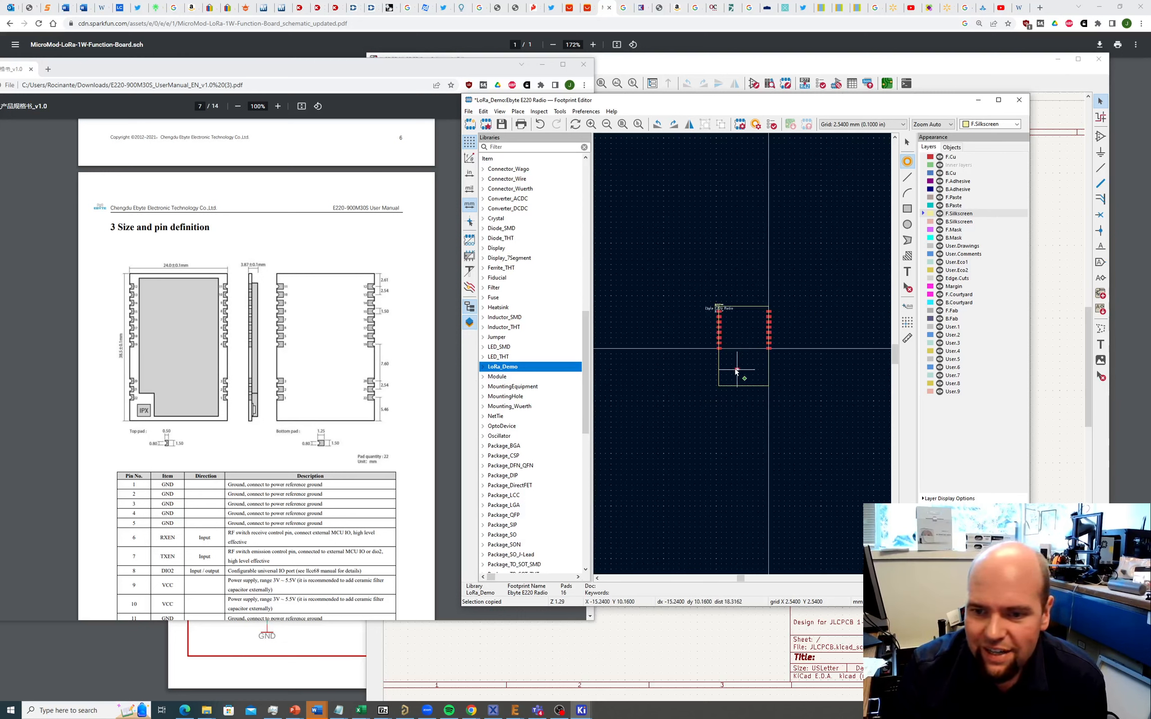
# Step: Drop another pad below pad 4 and enter 3 as its pad number
pyautogui.scroll(5, 736, 371)
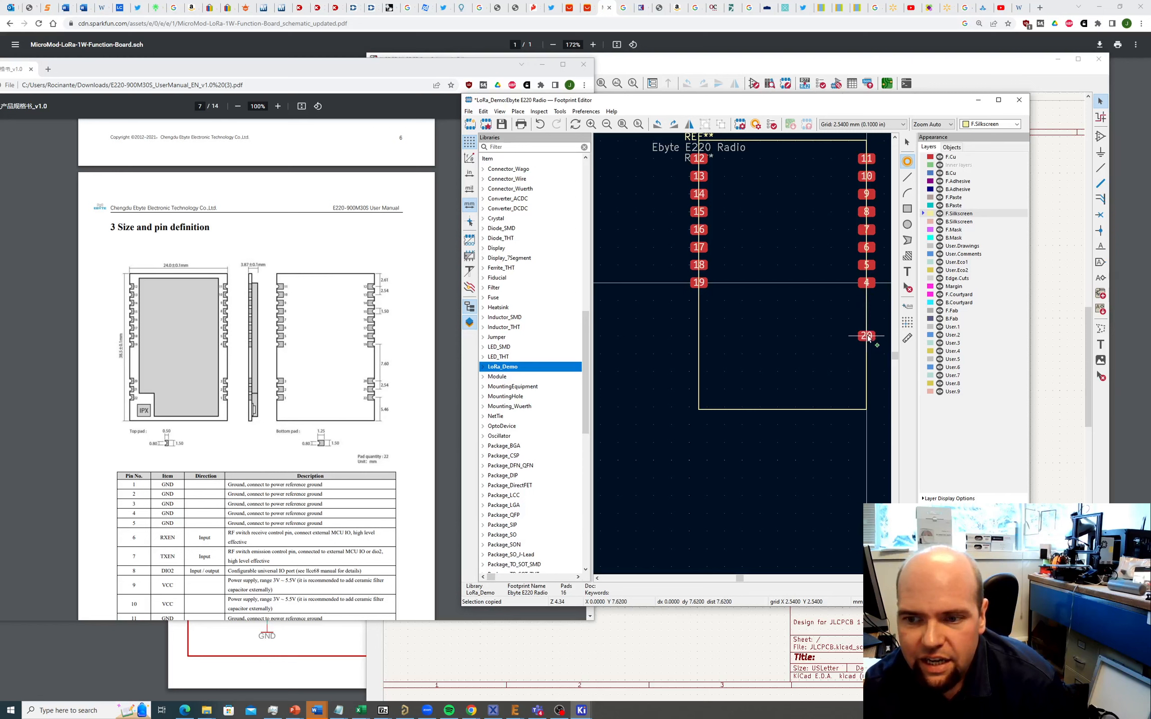
pyautogui.click(867, 338)
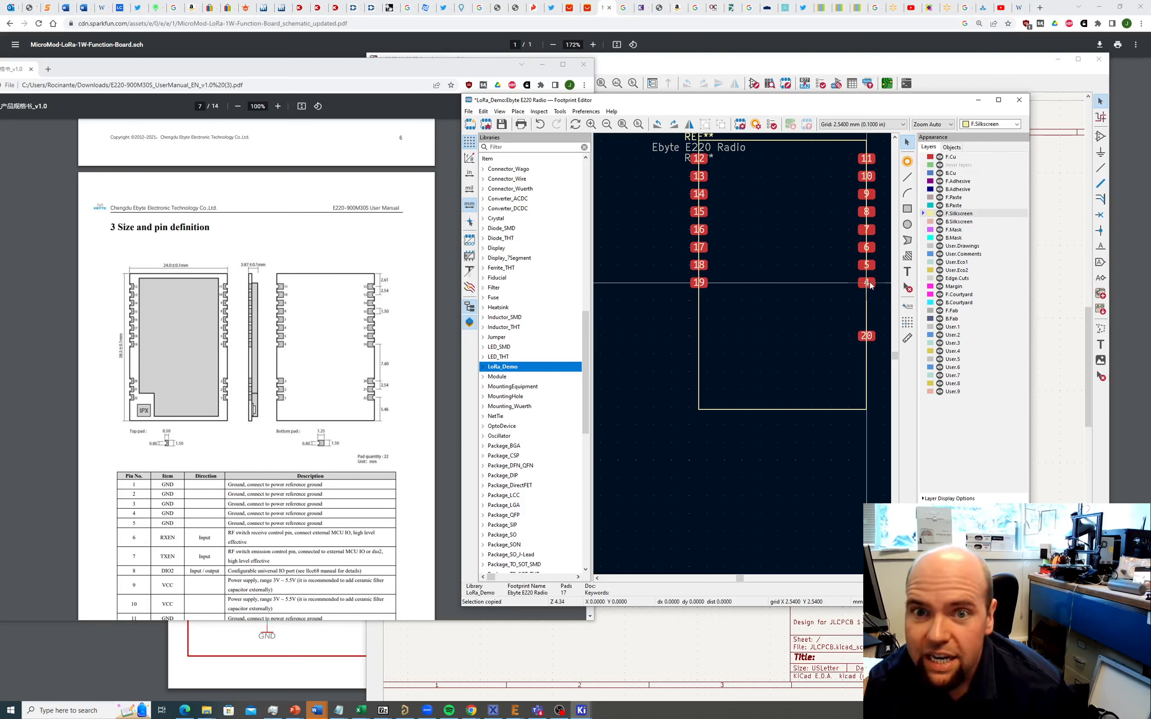
pyautogui.click(870, 341)
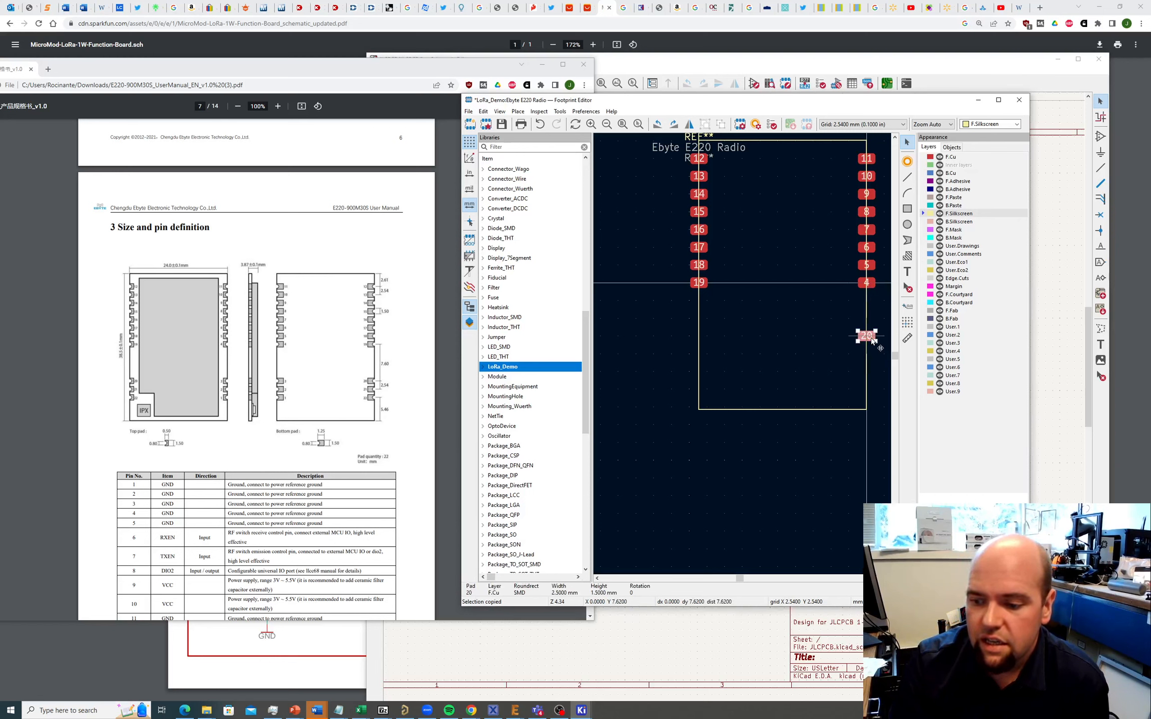
pyautogui.doubleClick(872, 340)
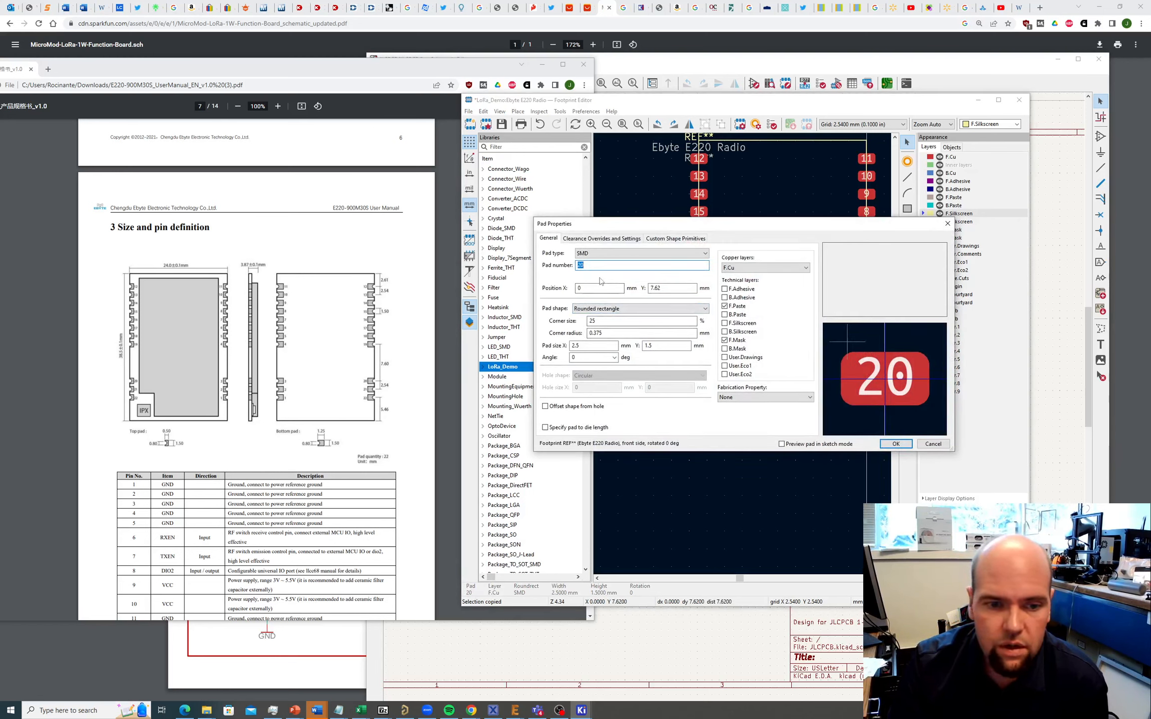
pyautogui.write('3')
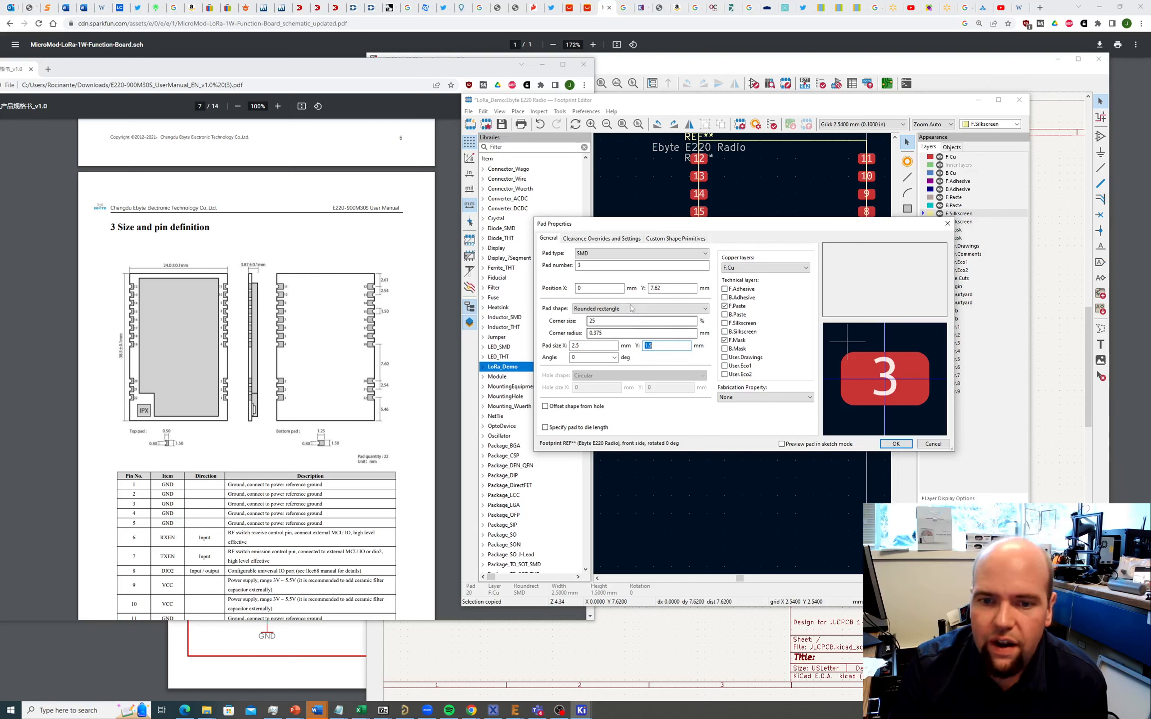
# Step: Set pad 3's Y position to 7.60 mm and confirm the pad properties
pyautogui.click(664, 287)
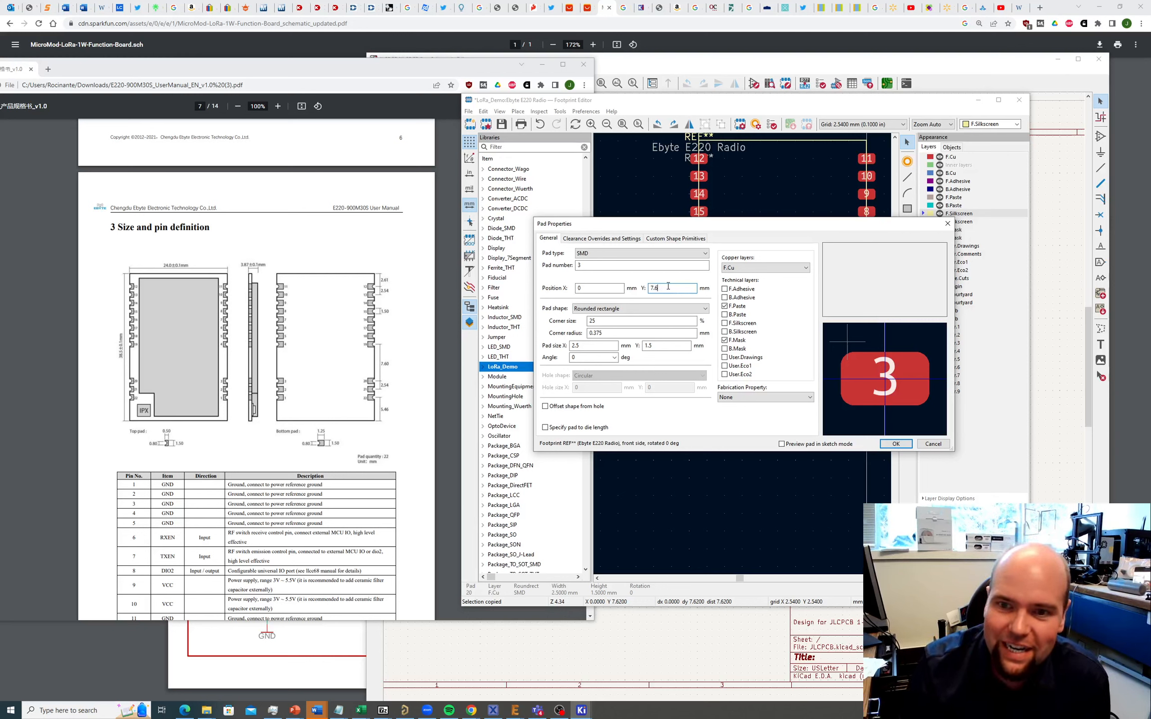
pyautogui.write('0')
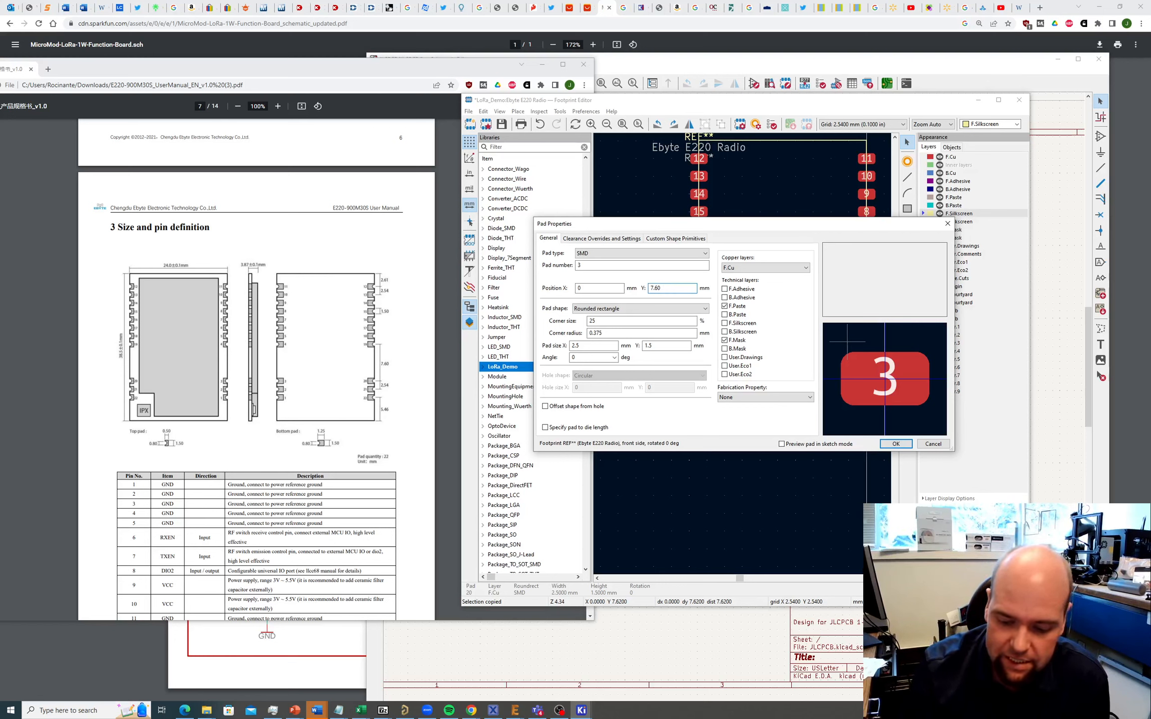
pyautogui.press('Return')
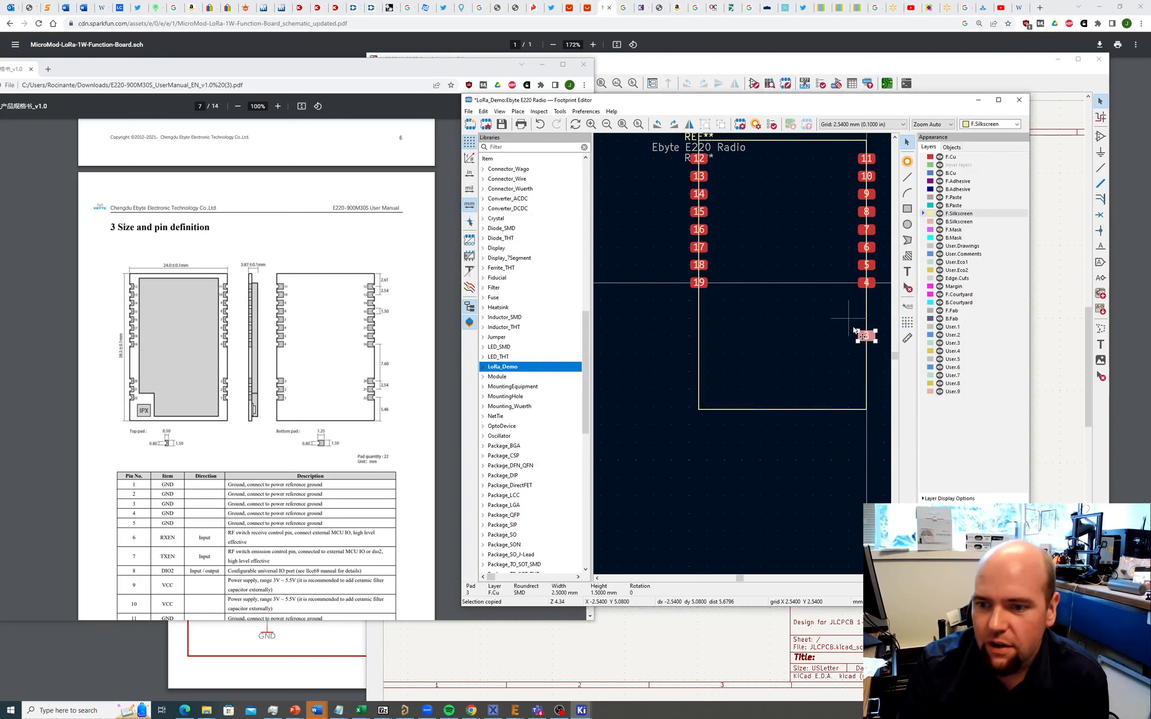
# Step: Place the footprint anchor on pad 3 so pad 3 becomes the origin
pyautogui.scroll(9, 870, 340)
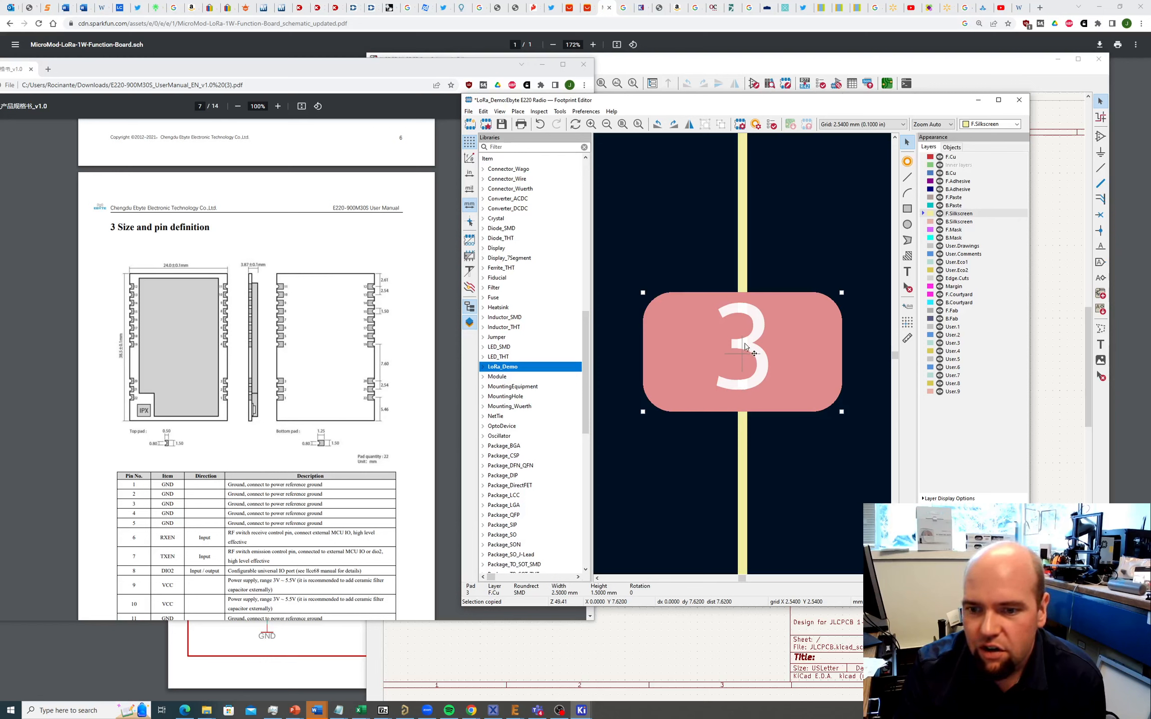
pyautogui.click(483, 111)
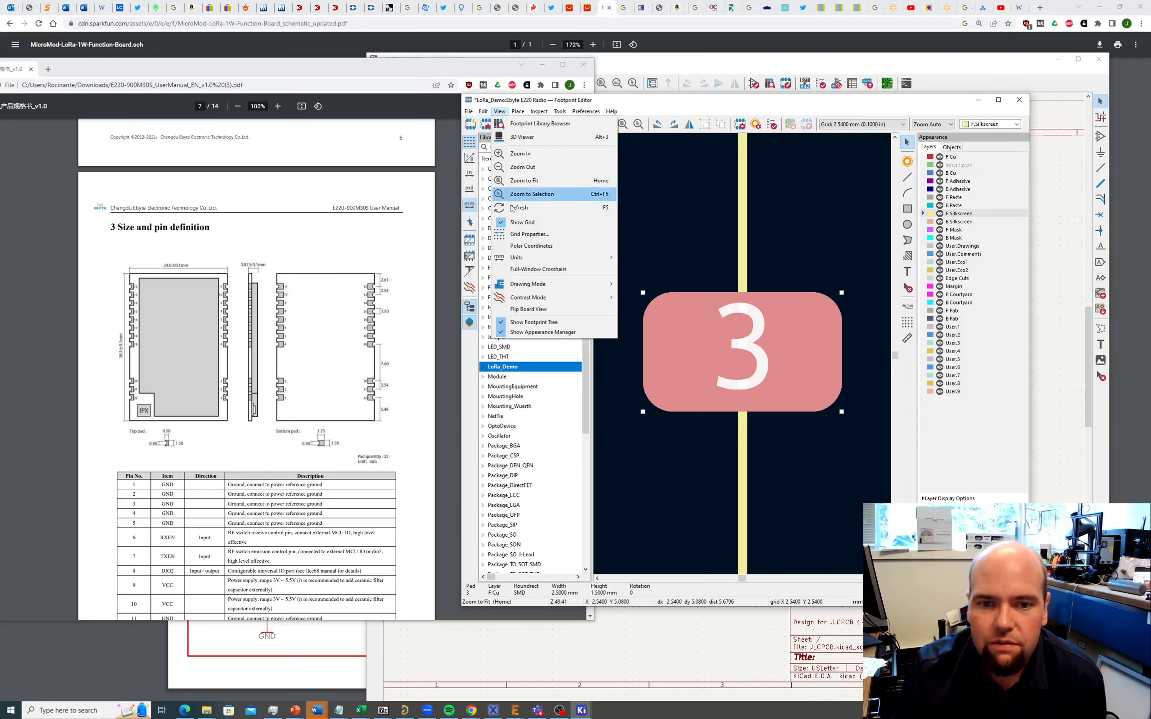
pyautogui.moveTo(514, 112)
pyautogui.click(560, 238)
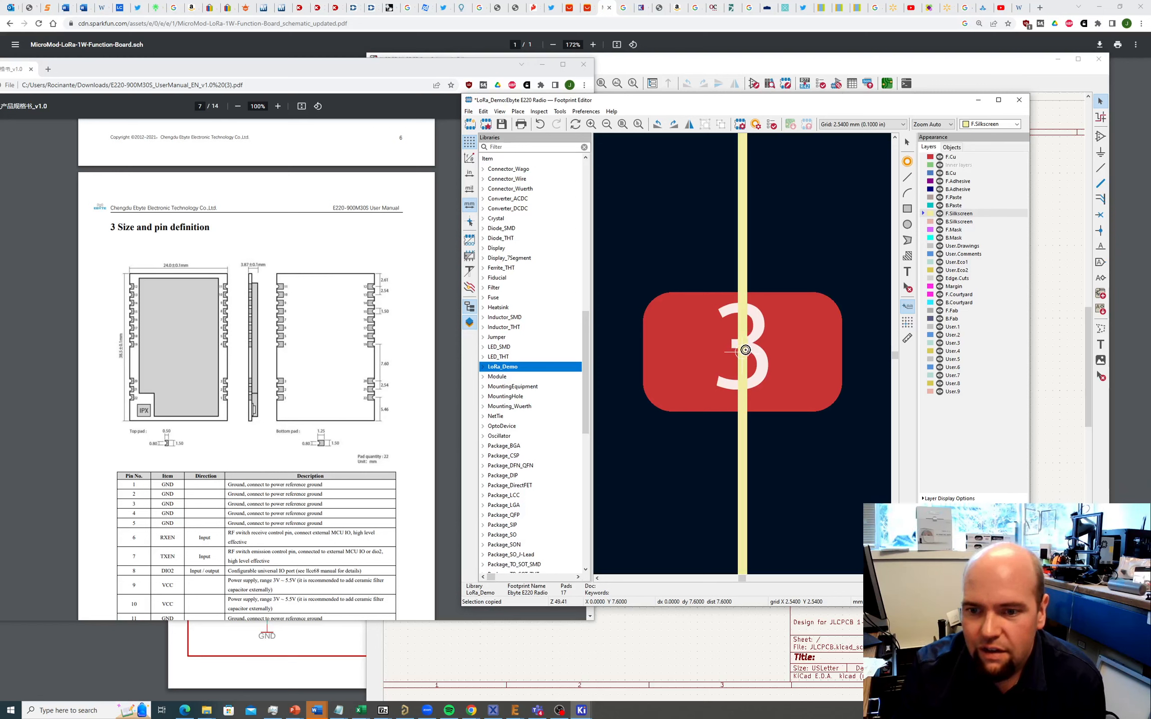
pyautogui.click(744, 354)
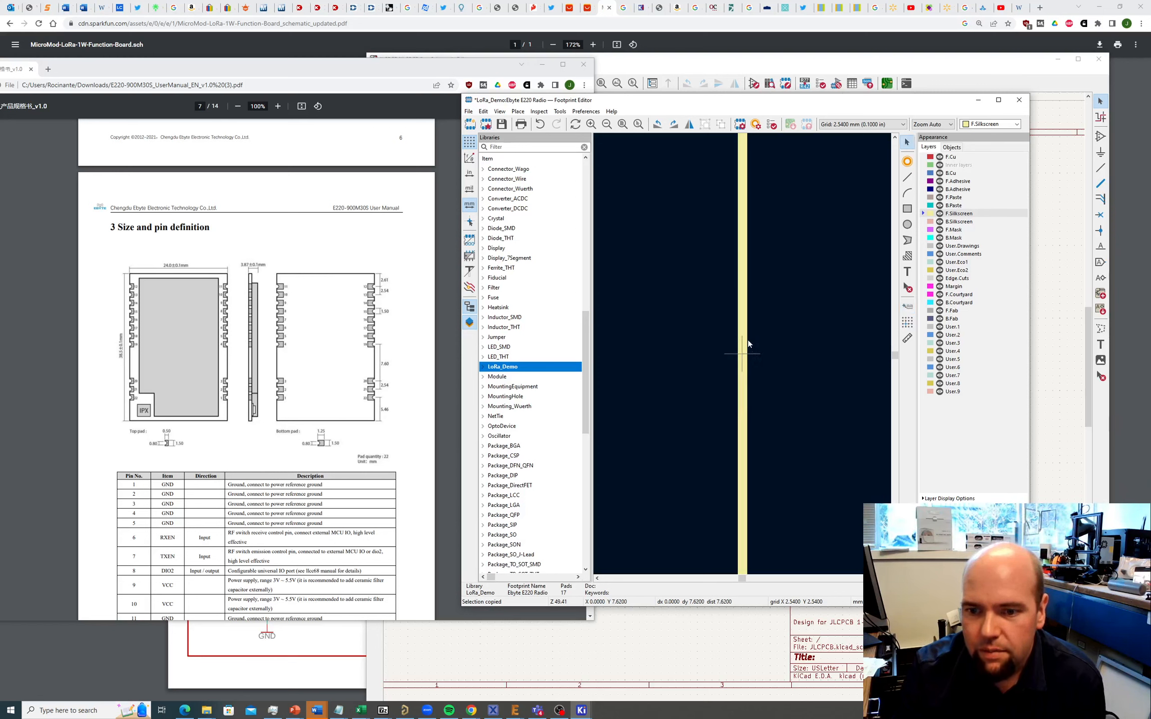
pyautogui.scroll(-3, 747, 349)
pyautogui.scroll(5, 746, 355)
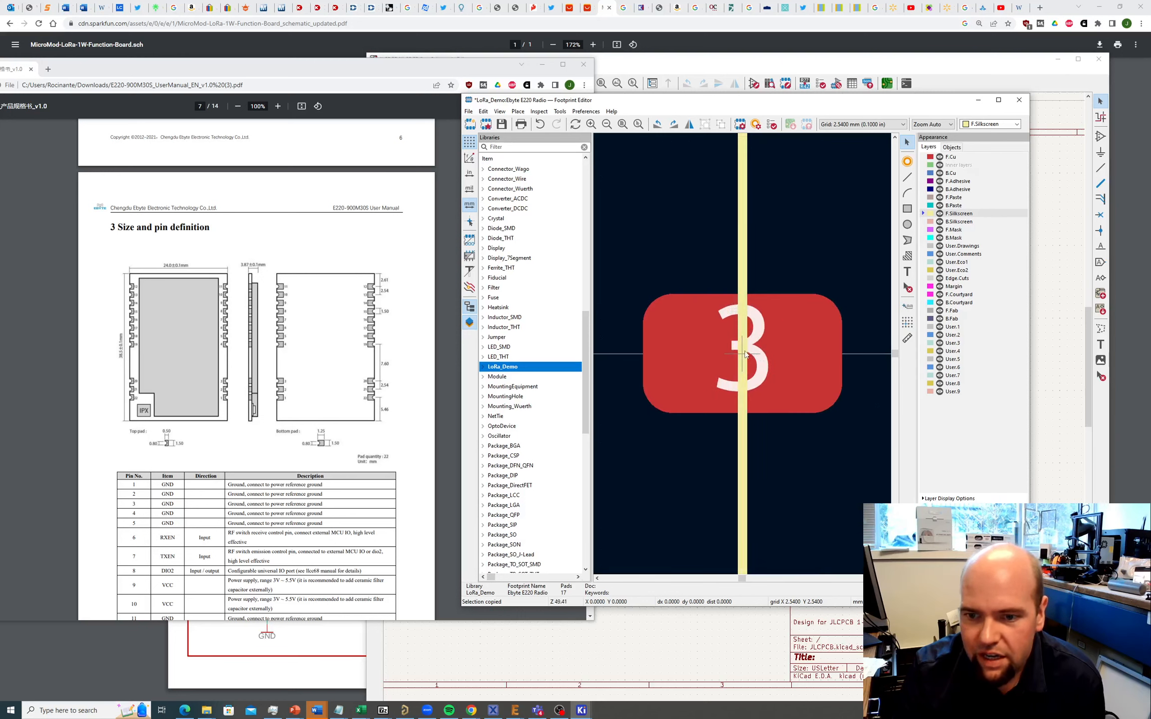
pyautogui.scroll(-8, 742, 353)
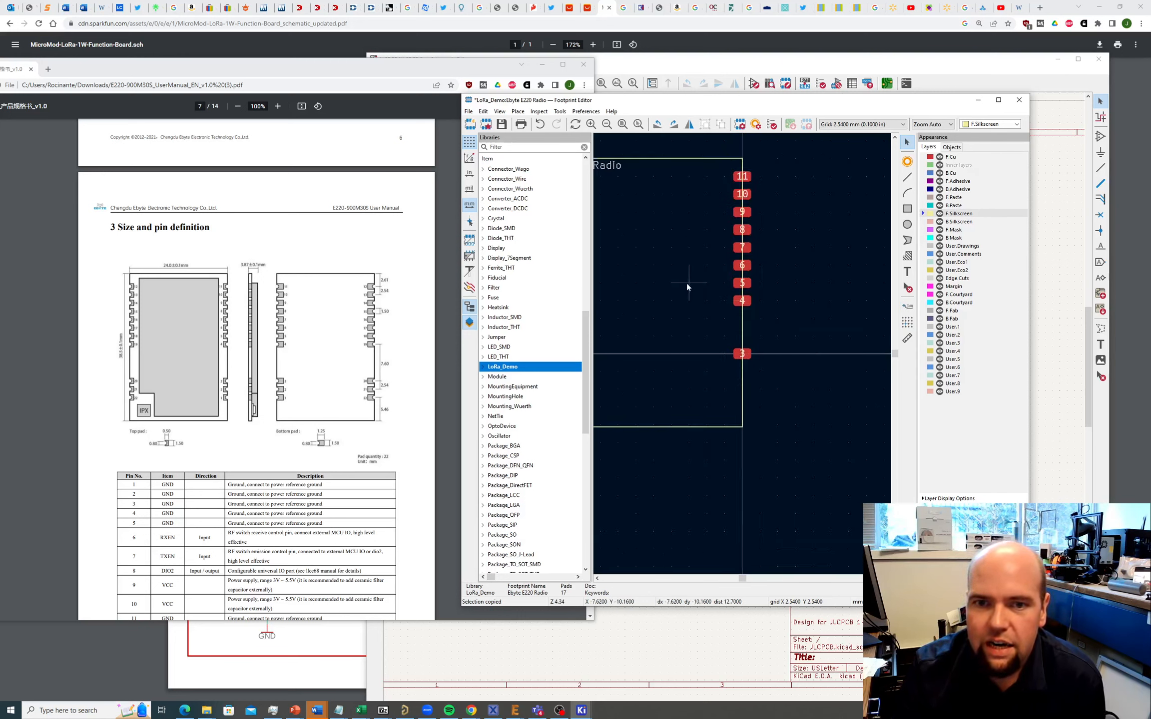
# Step: Add new pads just below pad 3 in the right-hand column
pyautogui.click(518, 110)
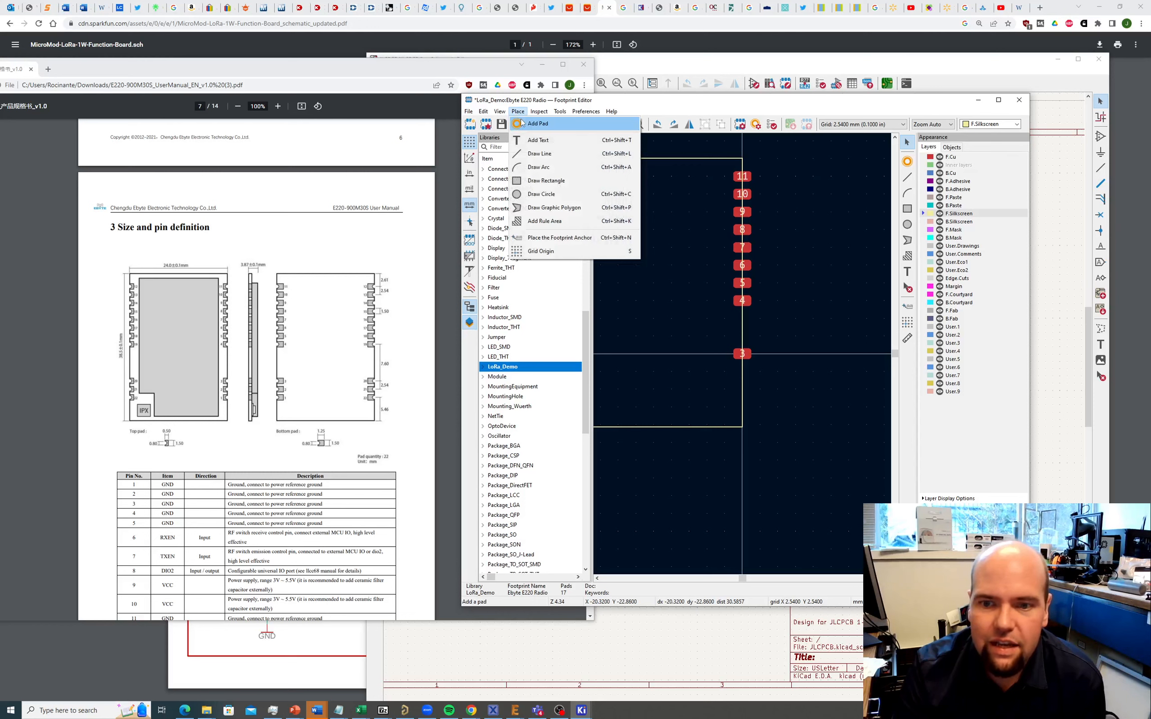
pyautogui.click(522, 123)
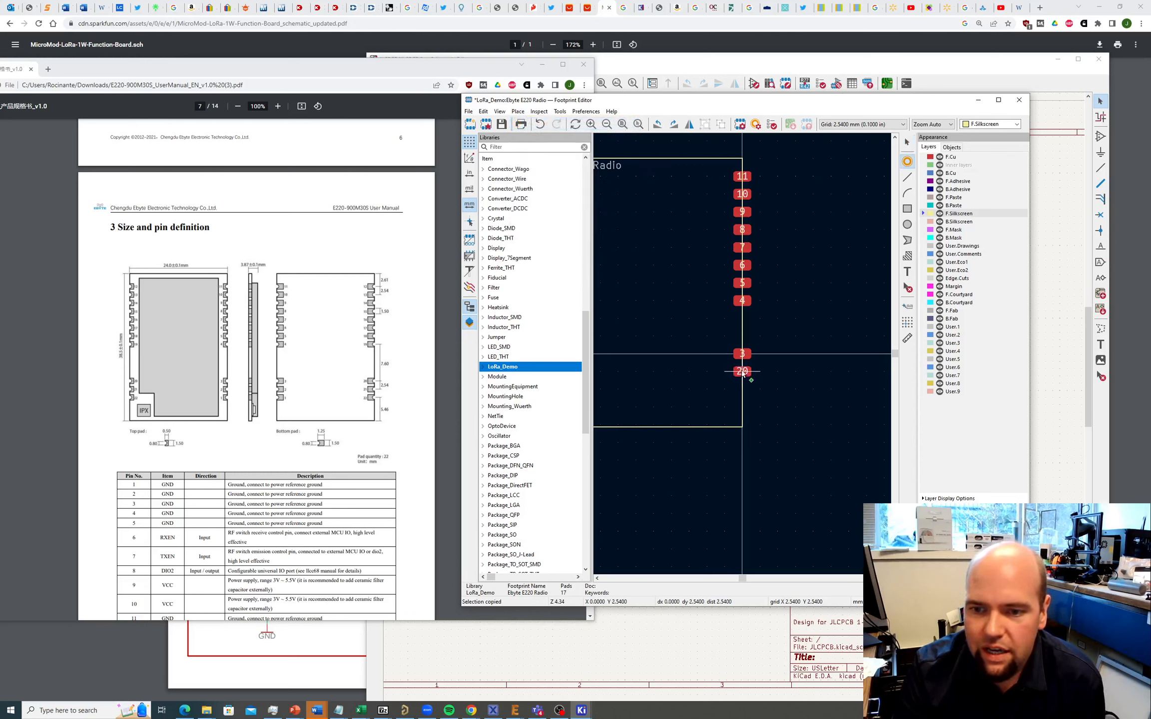
pyautogui.click(743, 373)
pyautogui.press('Escape')
# Step: Renumber the two new pads below pad 3 as 2 and 1
pyautogui.click(747, 371)
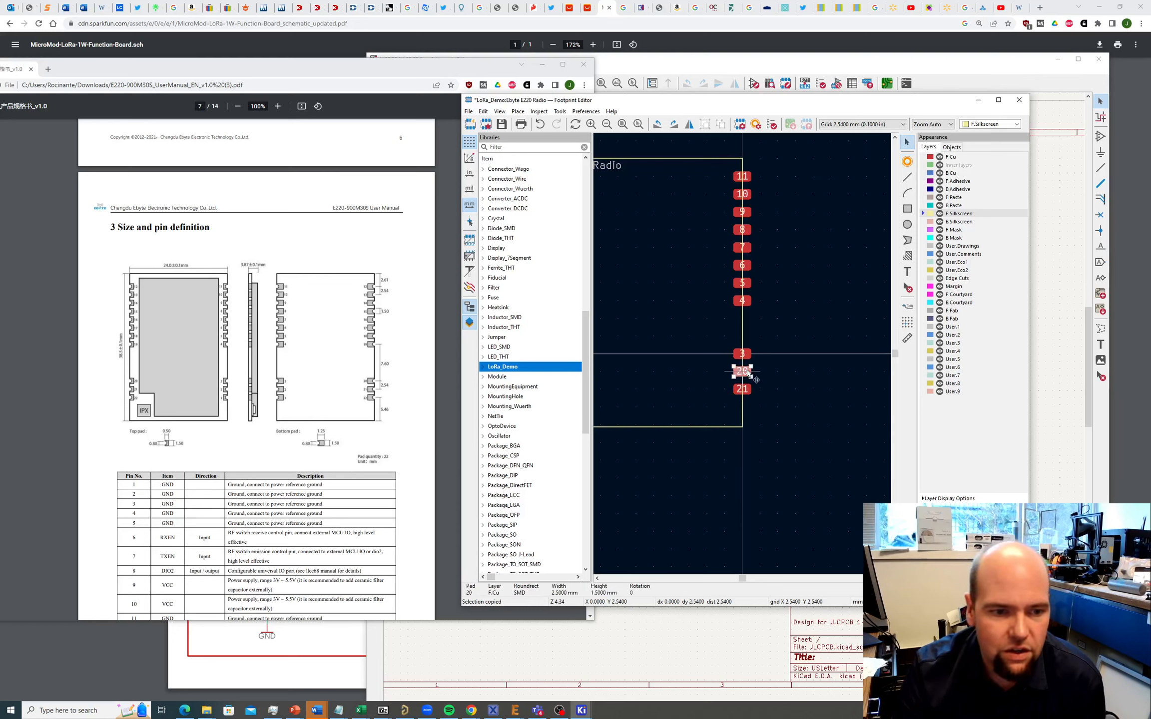
pyautogui.doubleClick(748, 372)
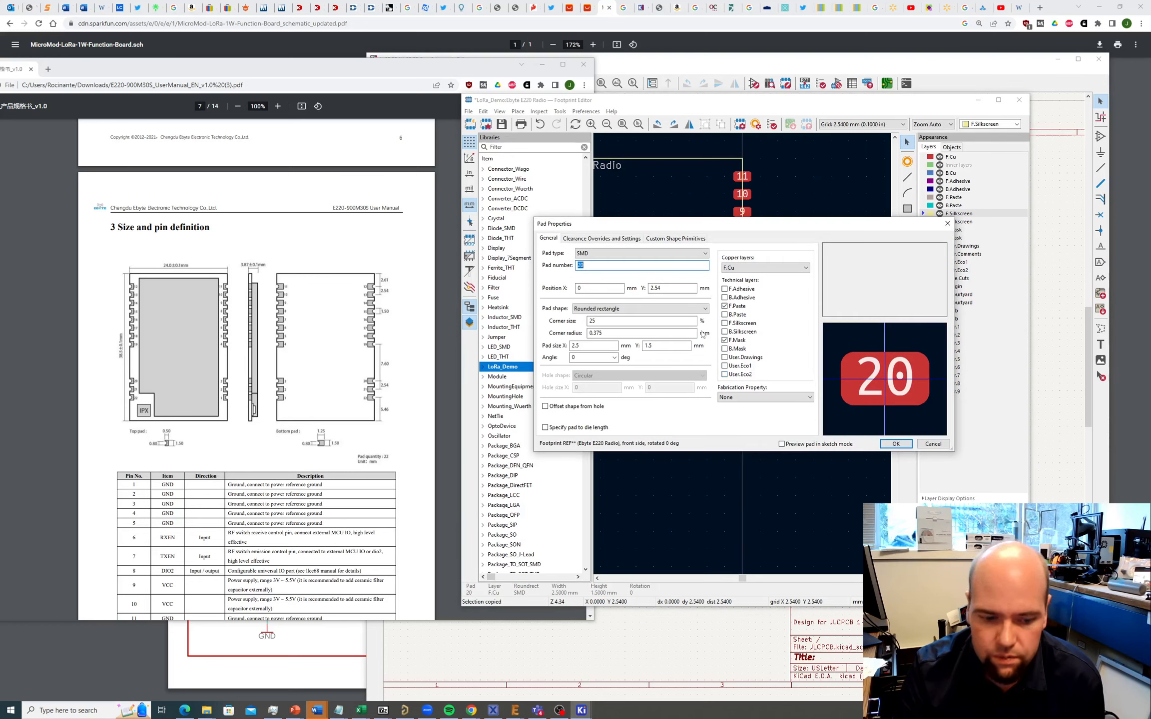
pyautogui.write('2')
pyautogui.press('Return')
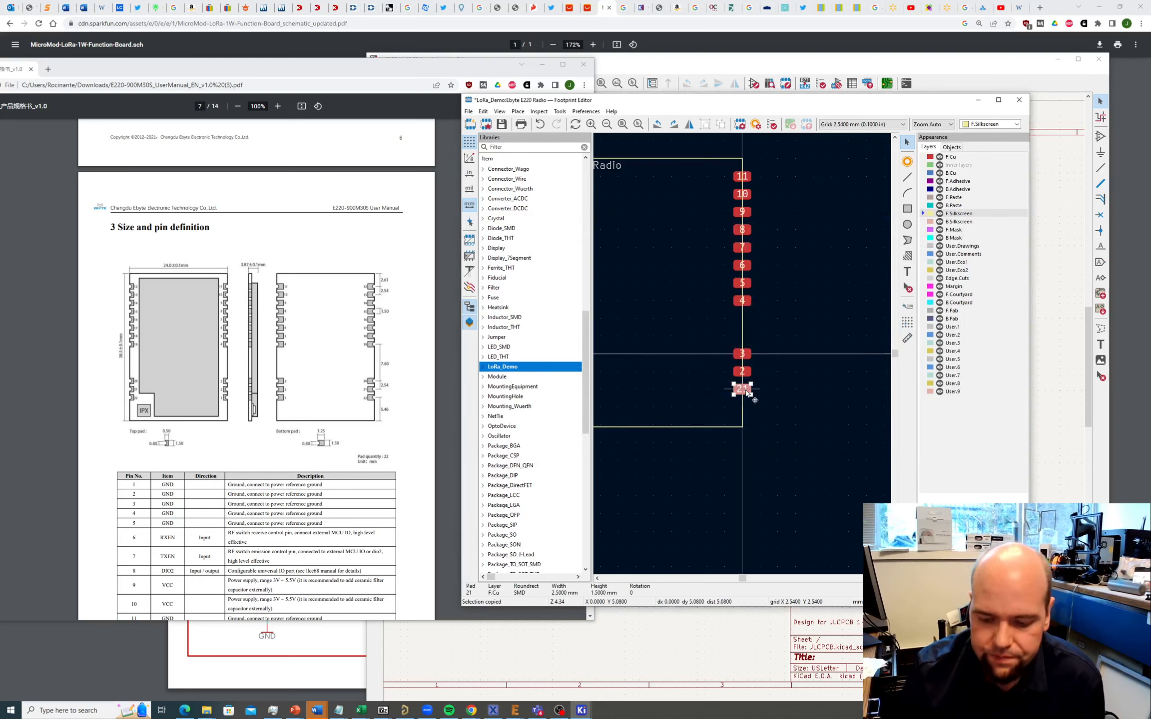
pyautogui.doubleClick(747, 390)
pyautogui.write('1')
pyautogui.press('Return')
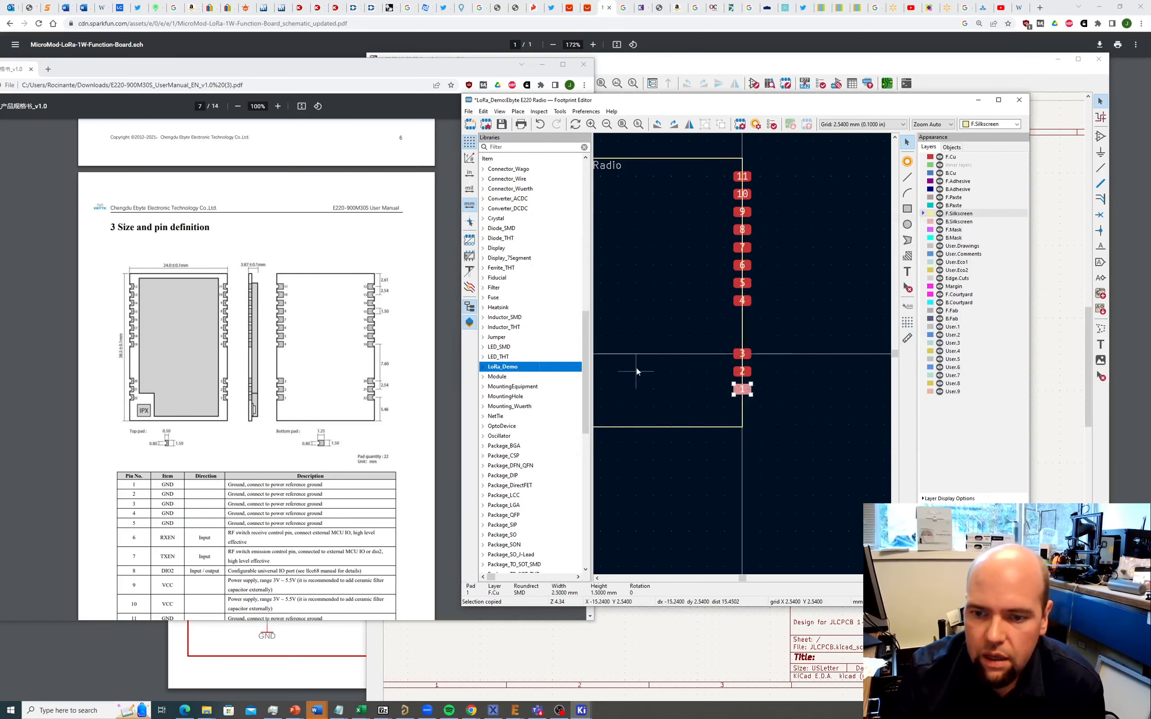
pyautogui.scroll(-2, 761, 353)
pyautogui.scroll(4, 744, 354)
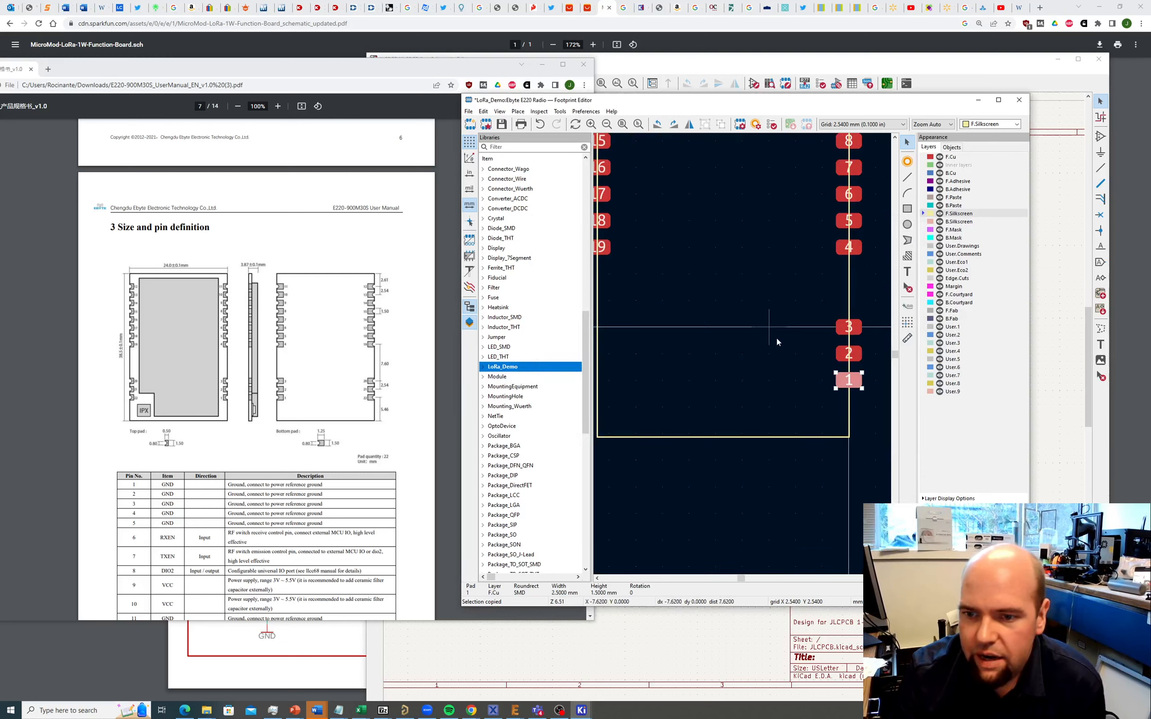
pyautogui.scroll(-2, 776, 338)
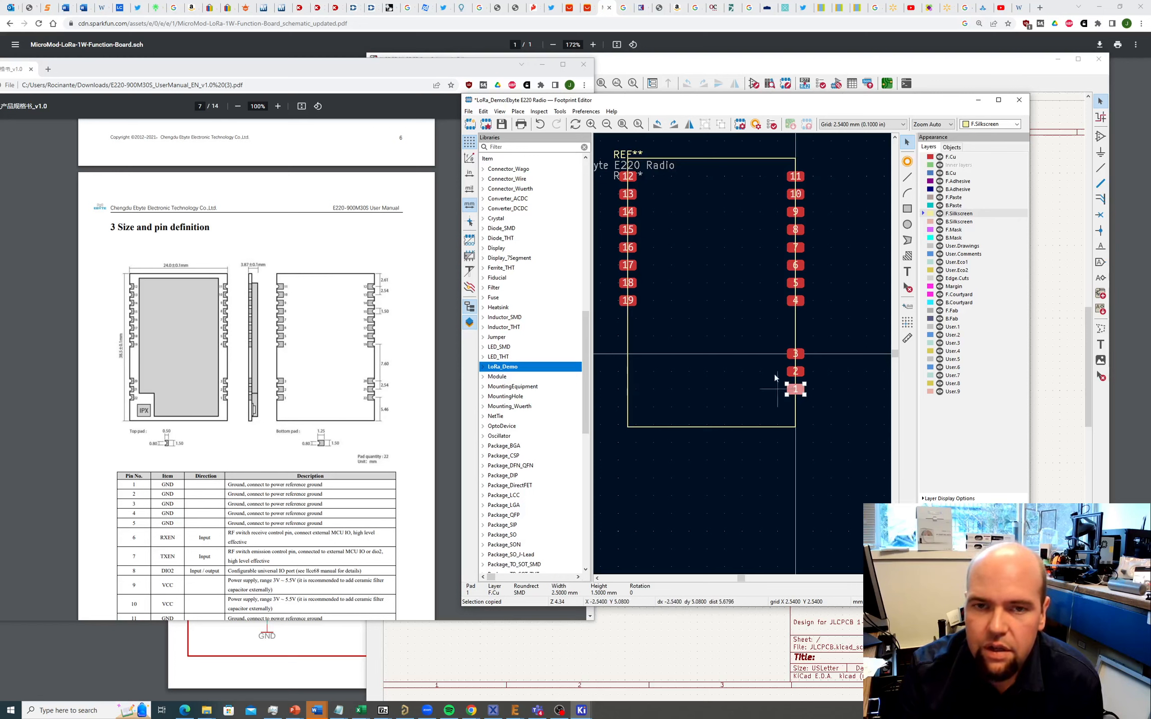
pyautogui.click(517, 113)
# Step: Add a pad at the lower left, set its X position to -24, and number it 22
pyautogui.click(523, 124)
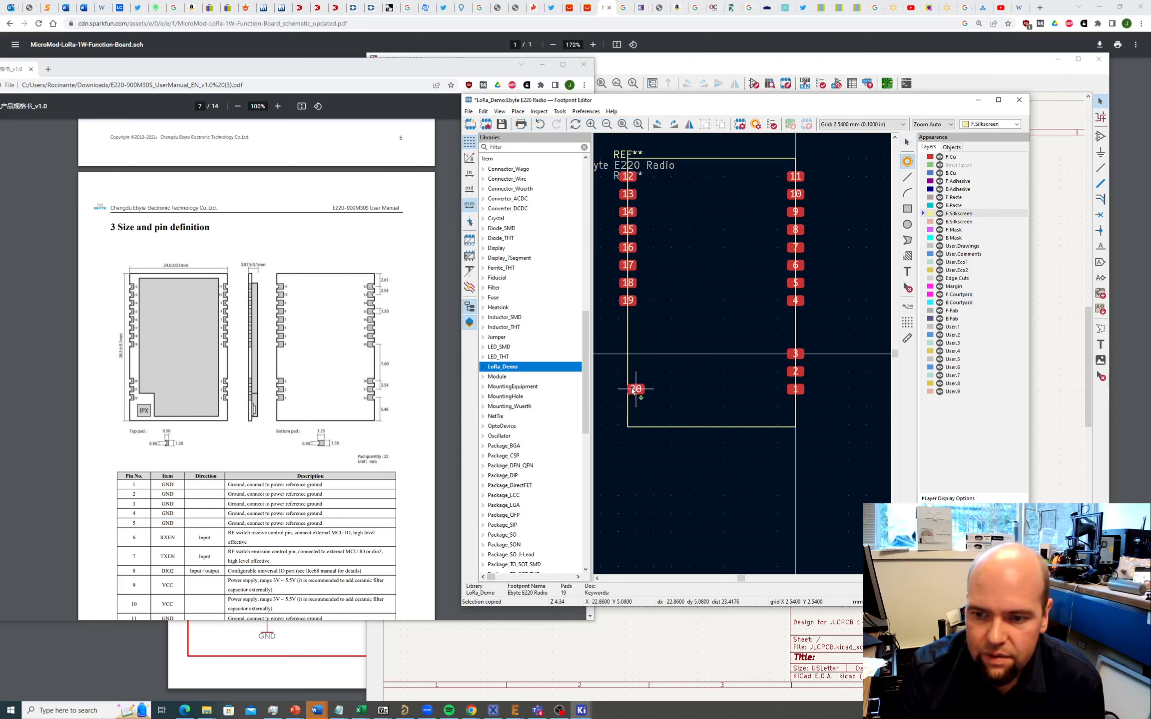
pyautogui.press('Escape')
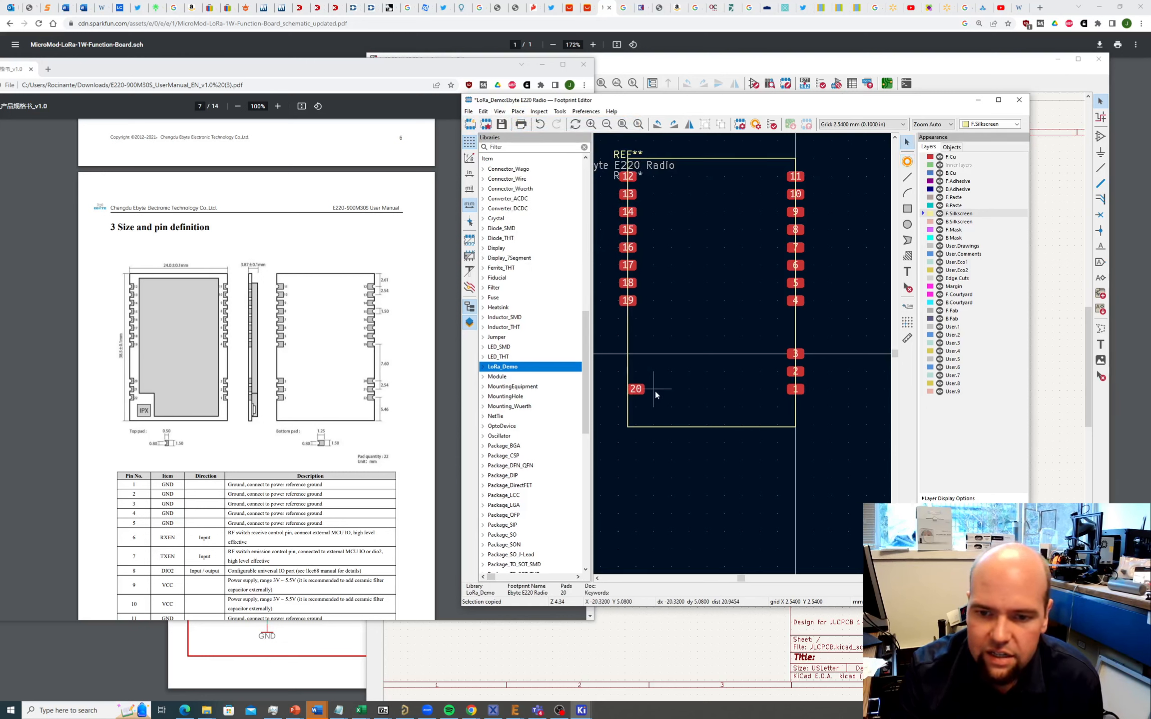
pyautogui.click(640, 393)
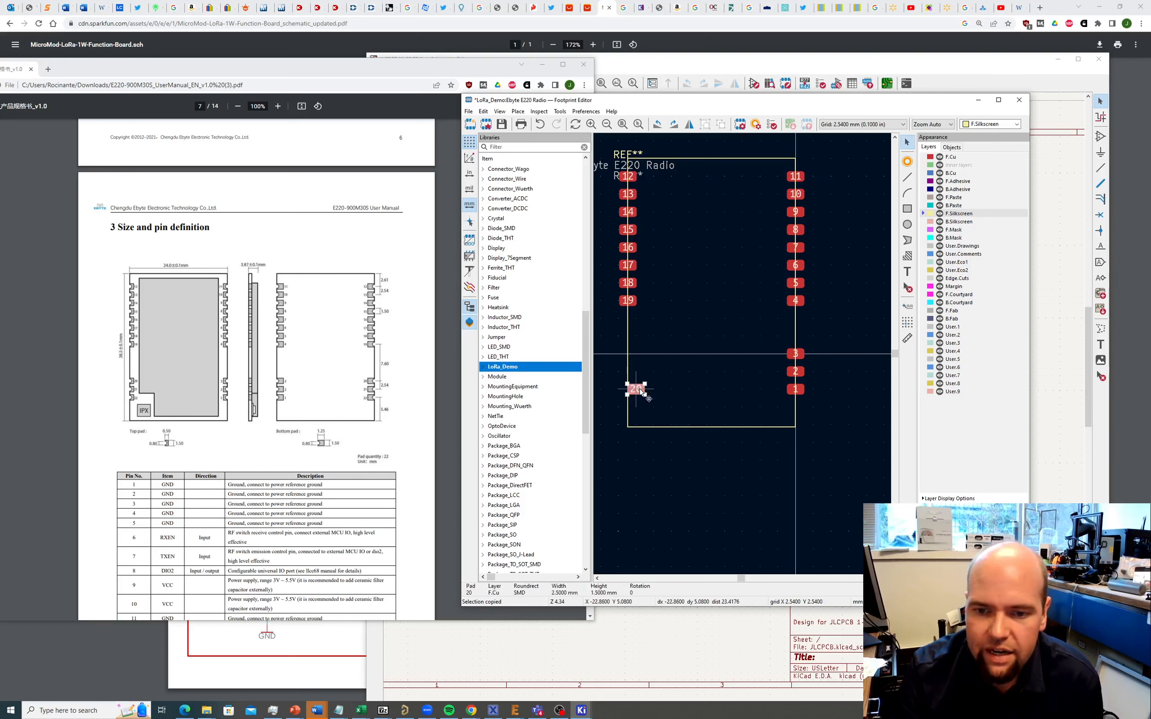
pyautogui.doubleClick(641, 392)
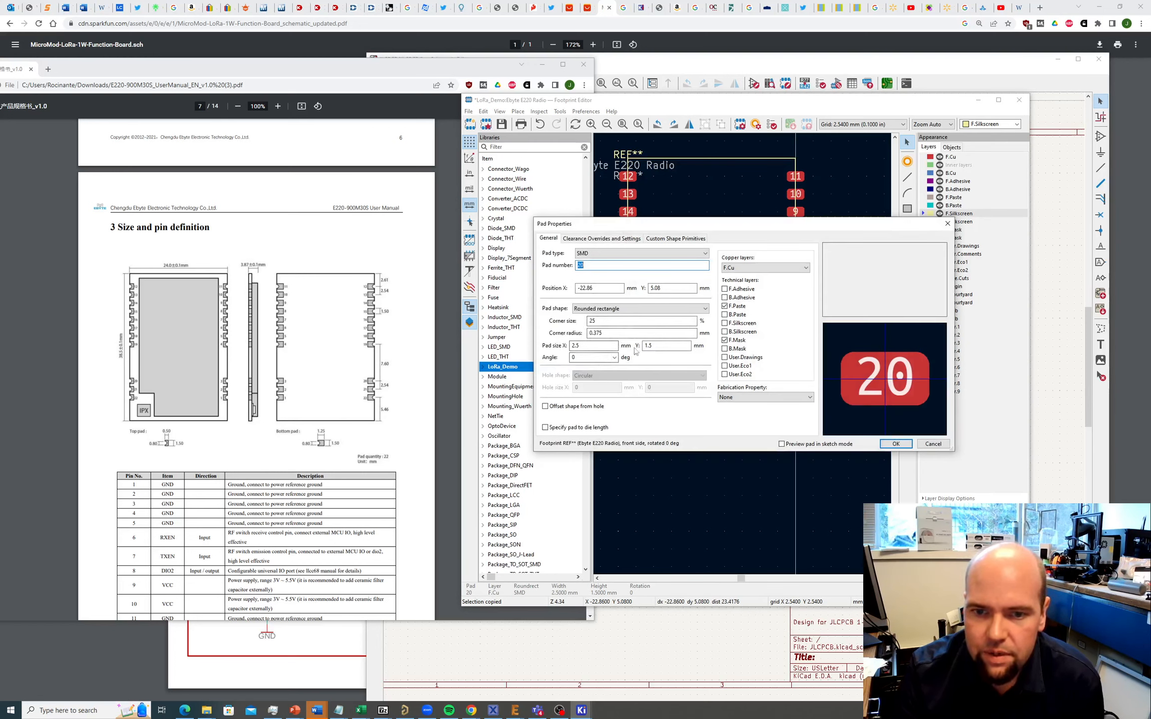
pyautogui.click(601, 289)
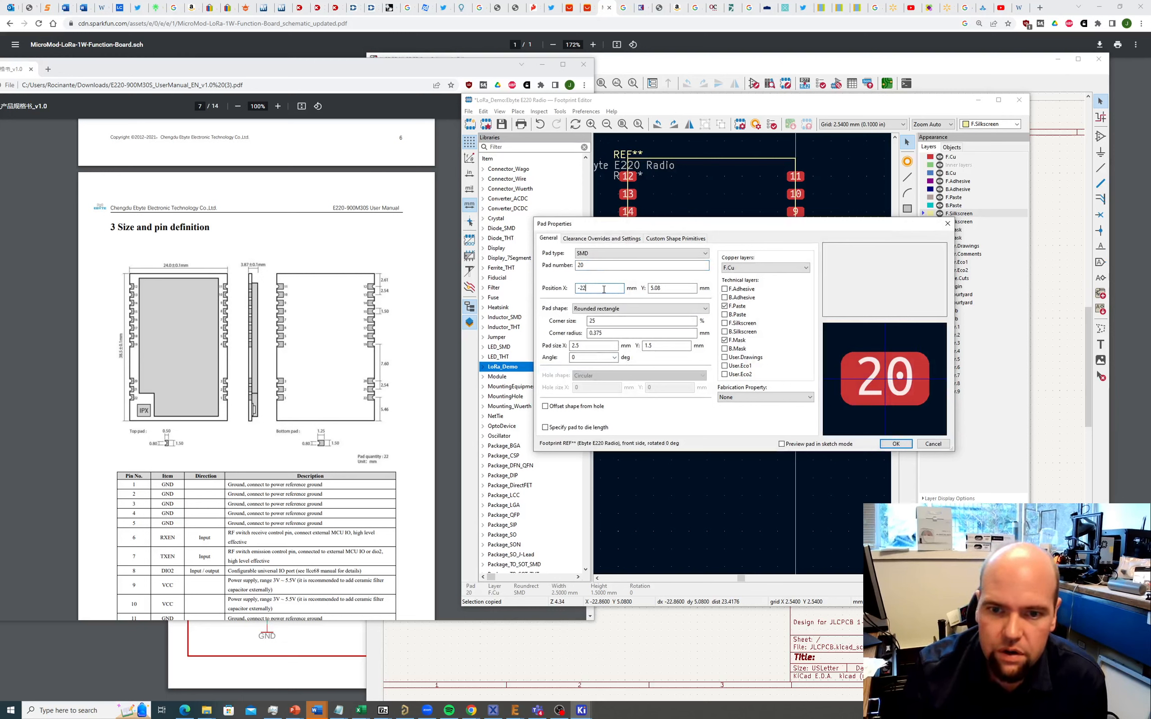
pyautogui.write('4')
pyautogui.press('Return')
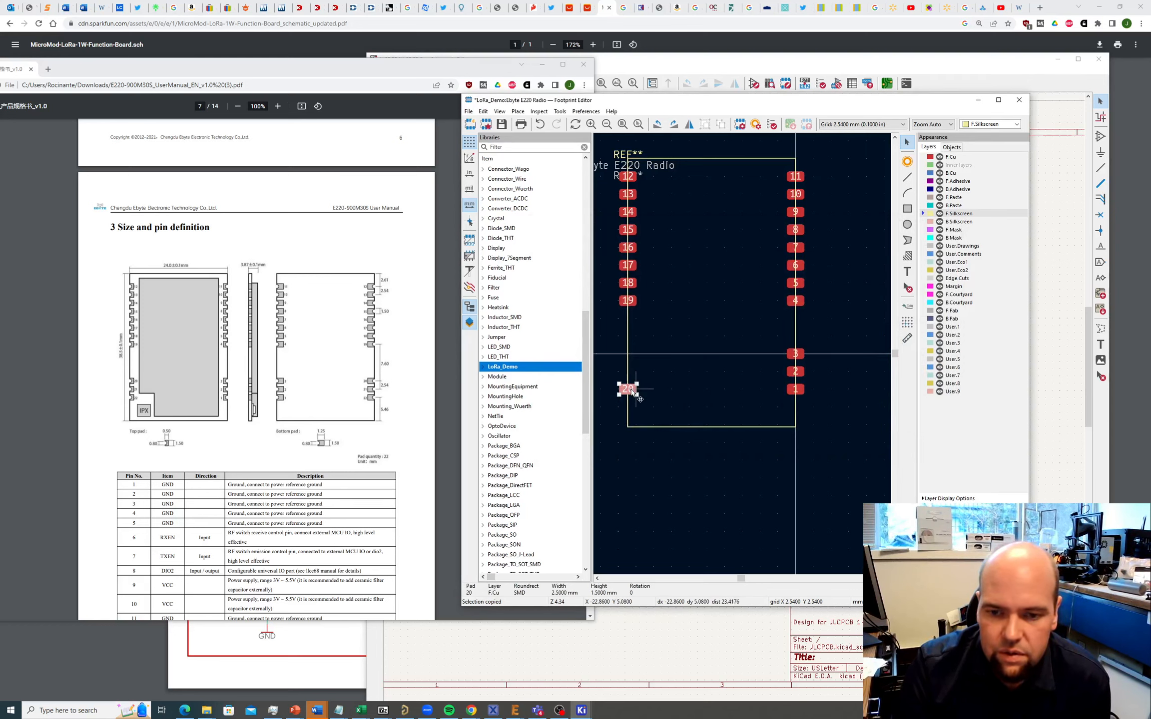
pyautogui.doubleClick(635, 393)
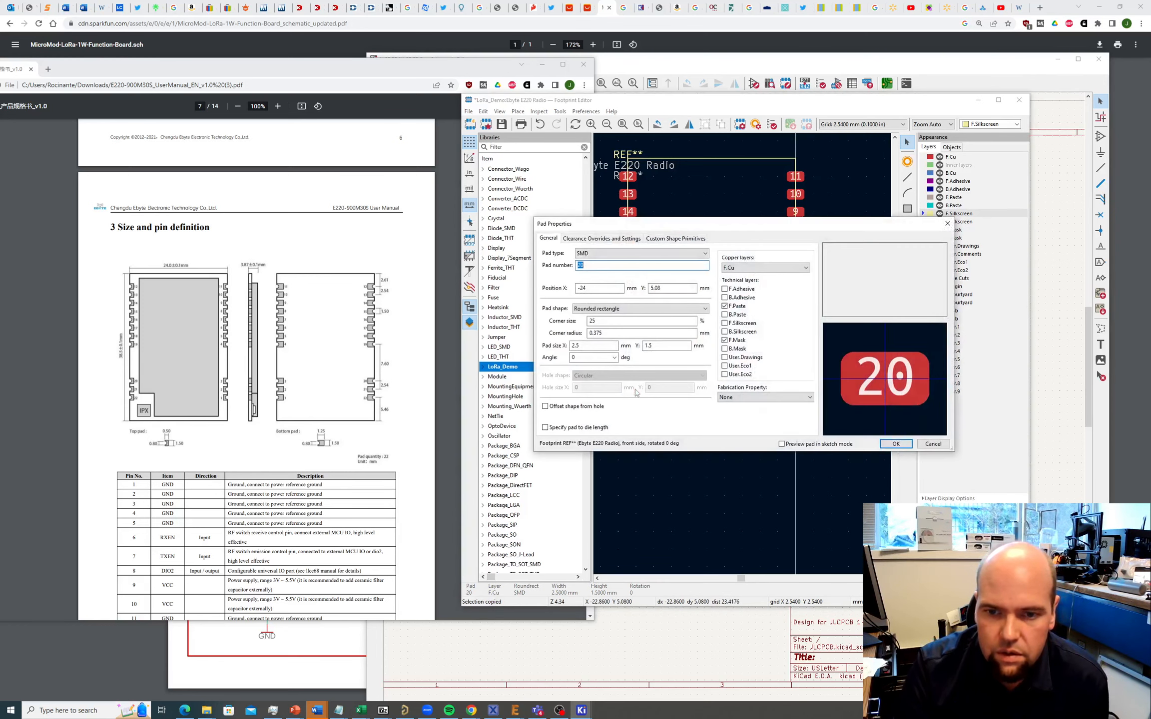
pyautogui.write('22')
pyautogui.press('Return')
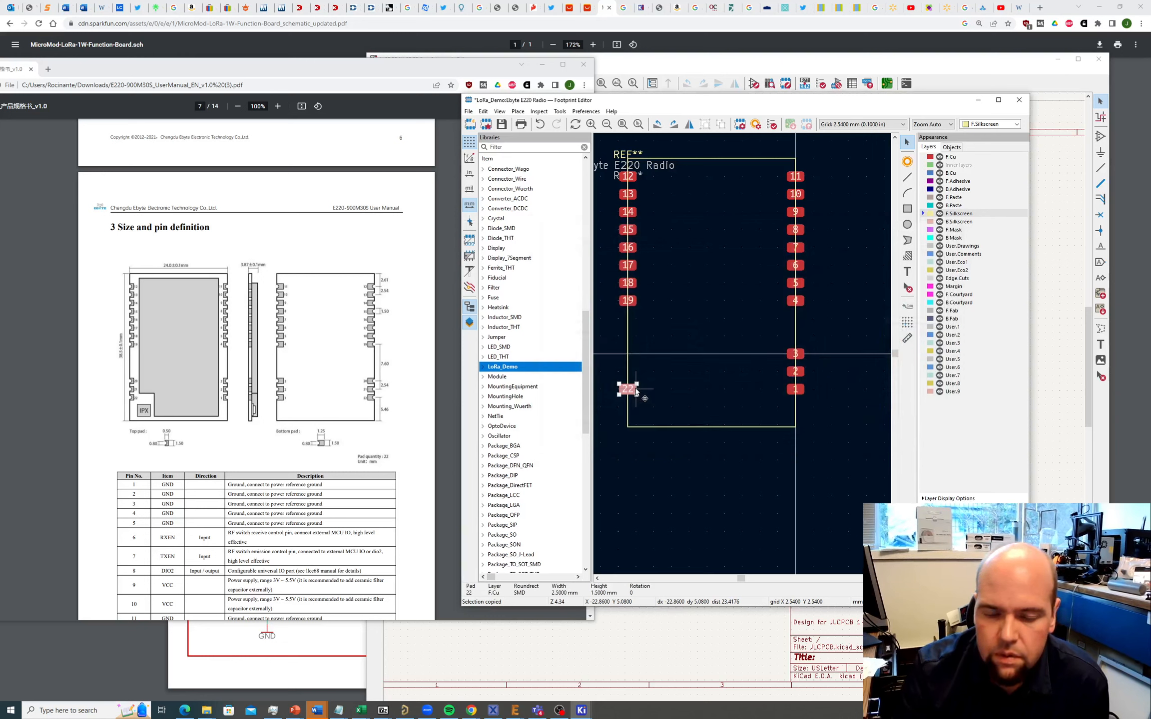
# Step: Move the footprint anchor onto pad 22
pyautogui.click(518, 110)
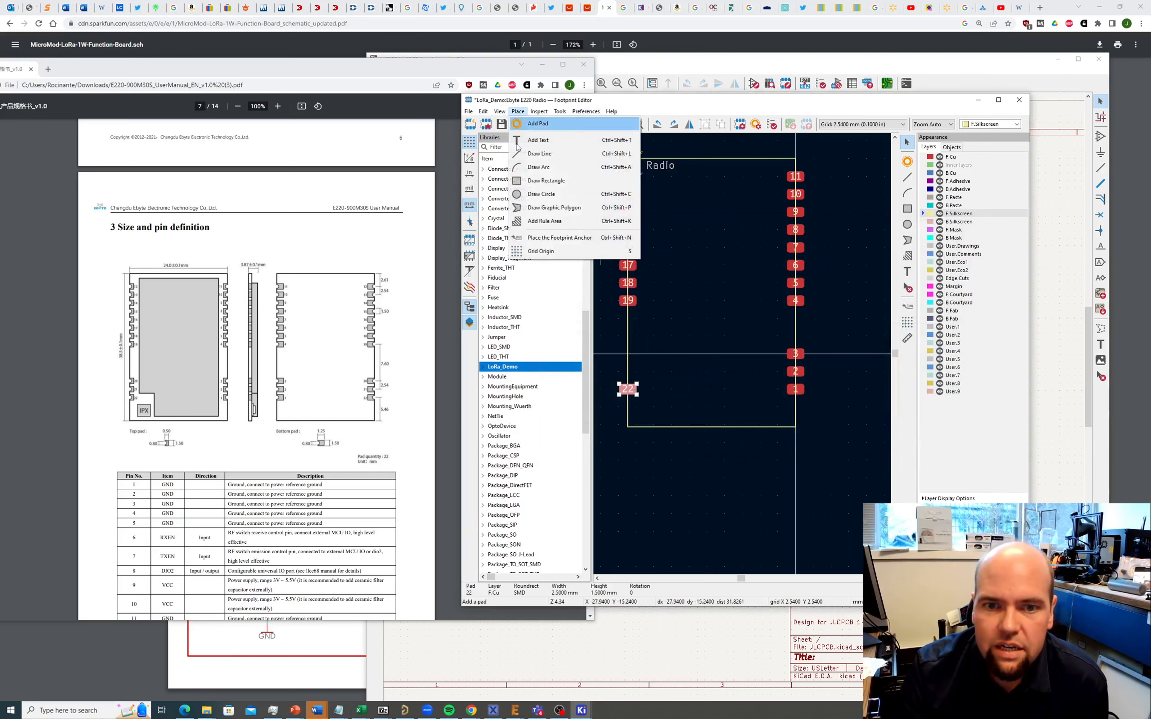
pyautogui.click(554, 238)
pyautogui.scroll(-2, 611, 373)
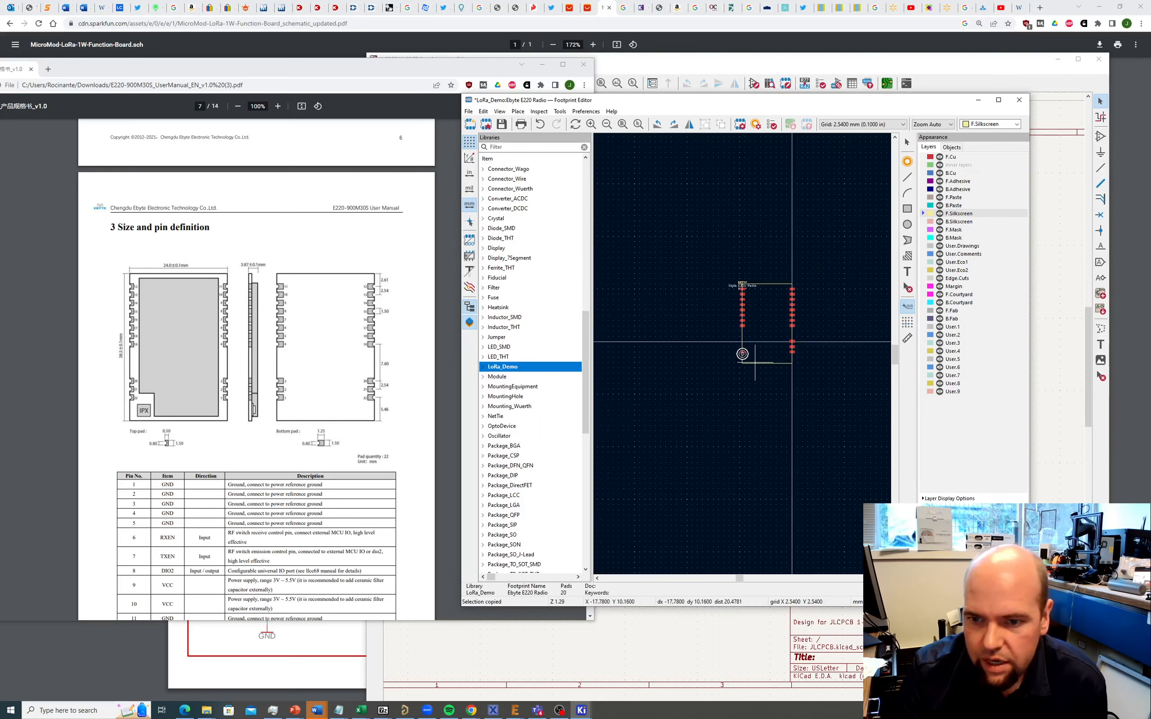
pyautogui.scroll(5, 740, 351)
pyautogui.click(648, 276)
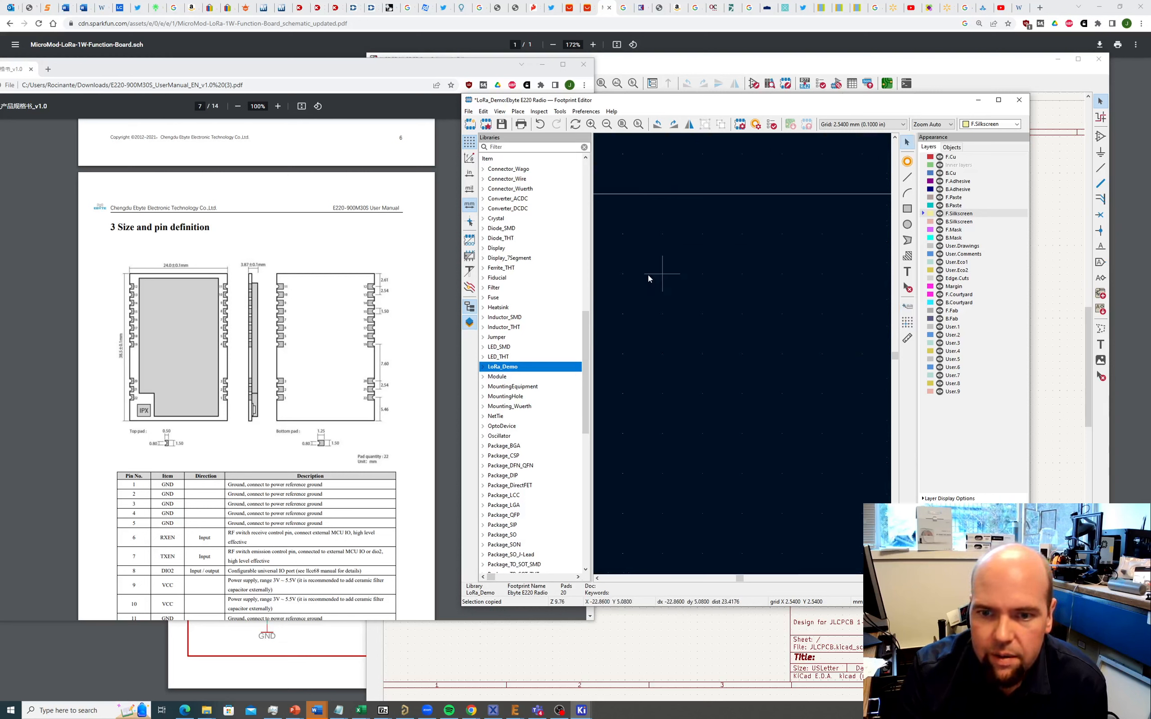
pyautogui.scroll(-5, 743, 353)
pyautogui.scroll(5, 731, 345)
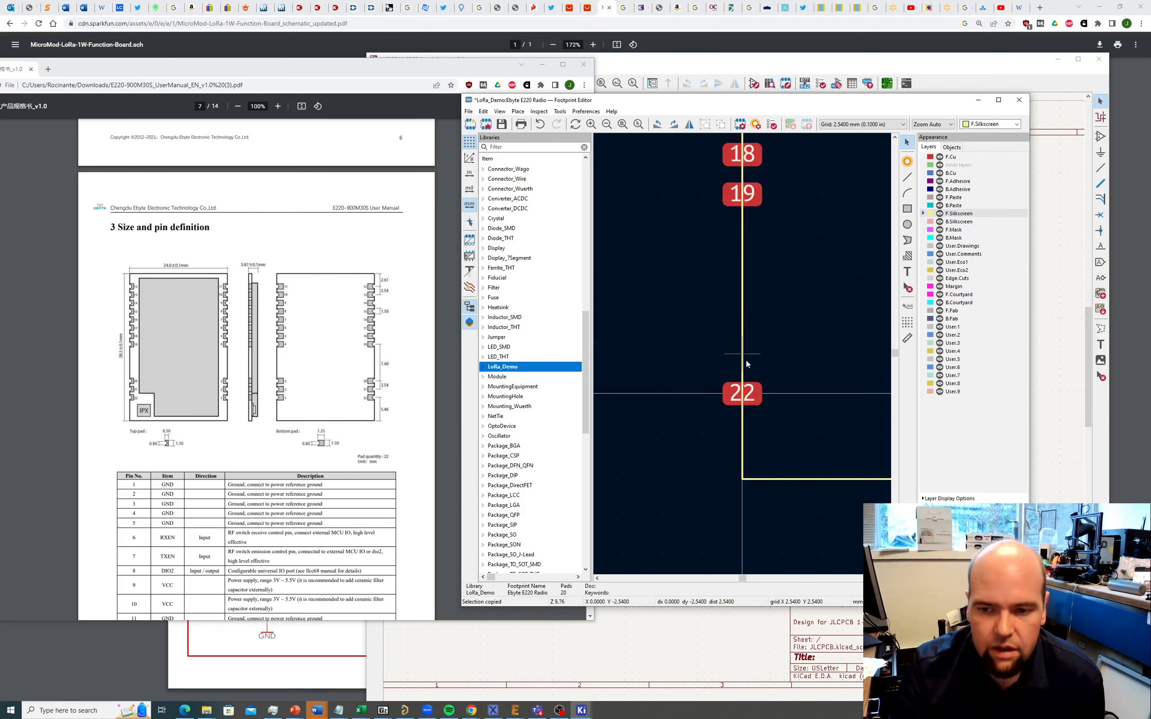
# Step: Paste two copies of pad 22 stacked above it
pyautogui.click(750, 403)
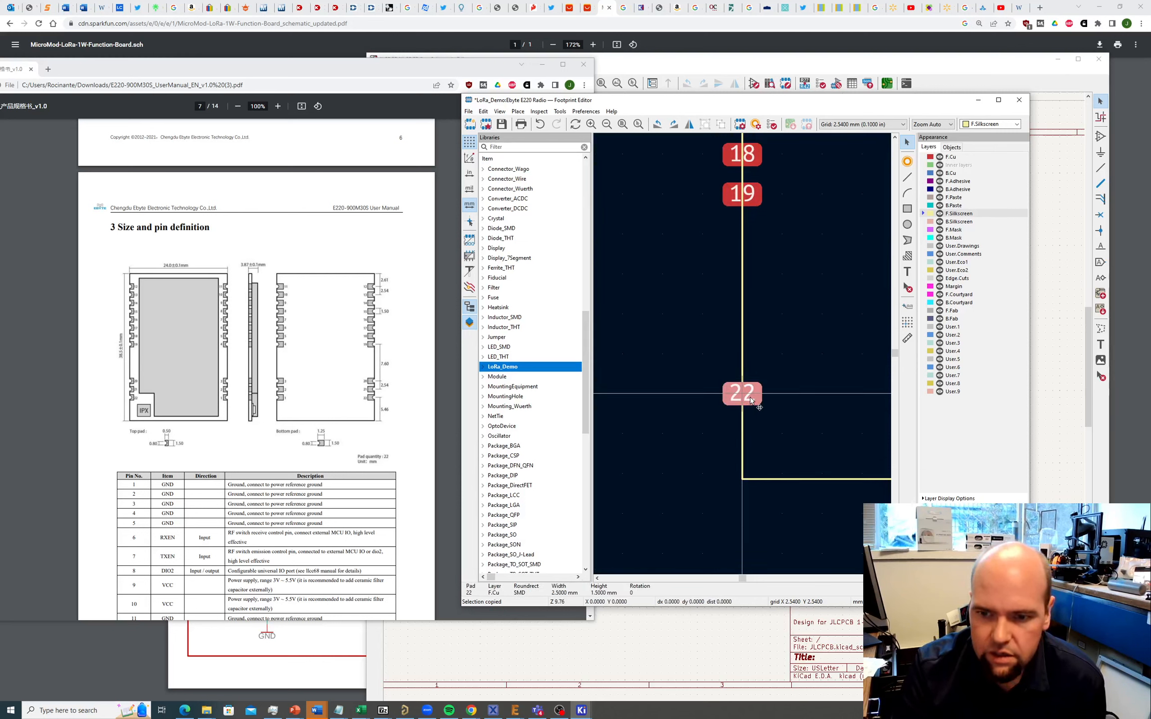
pyautogui.hotkey('ctrl', 'v')
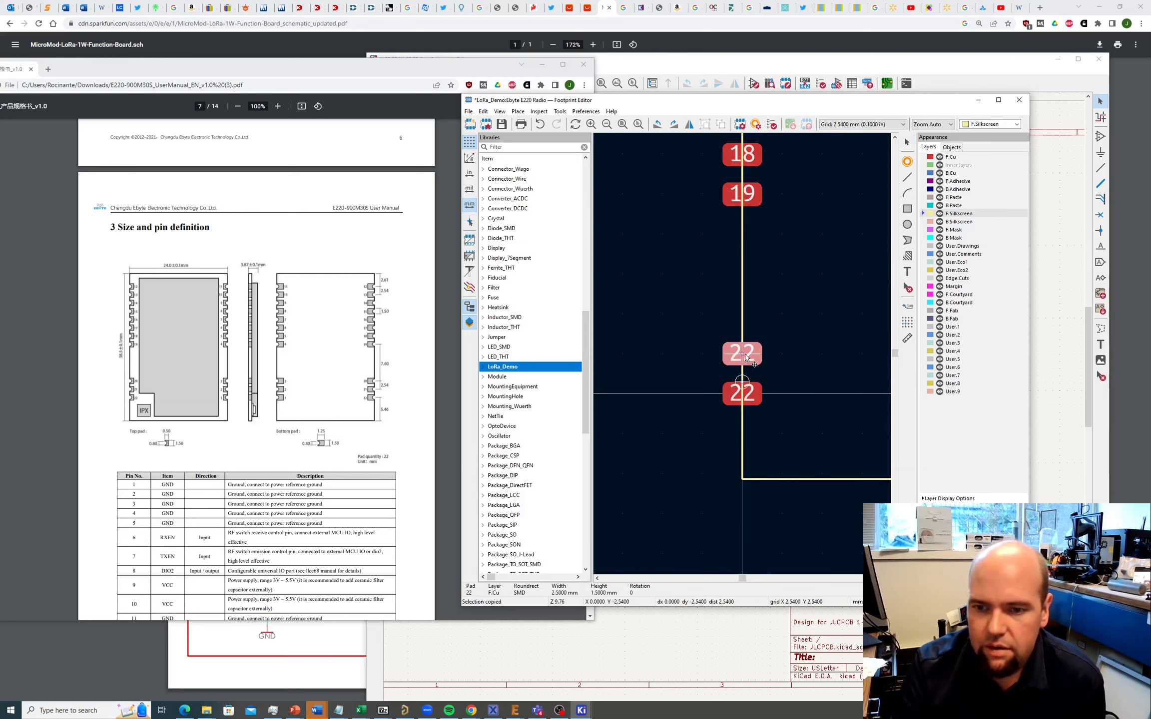
pyautogui.click(746, 357)
pyautogui.hotkey('ctrl', 'v')
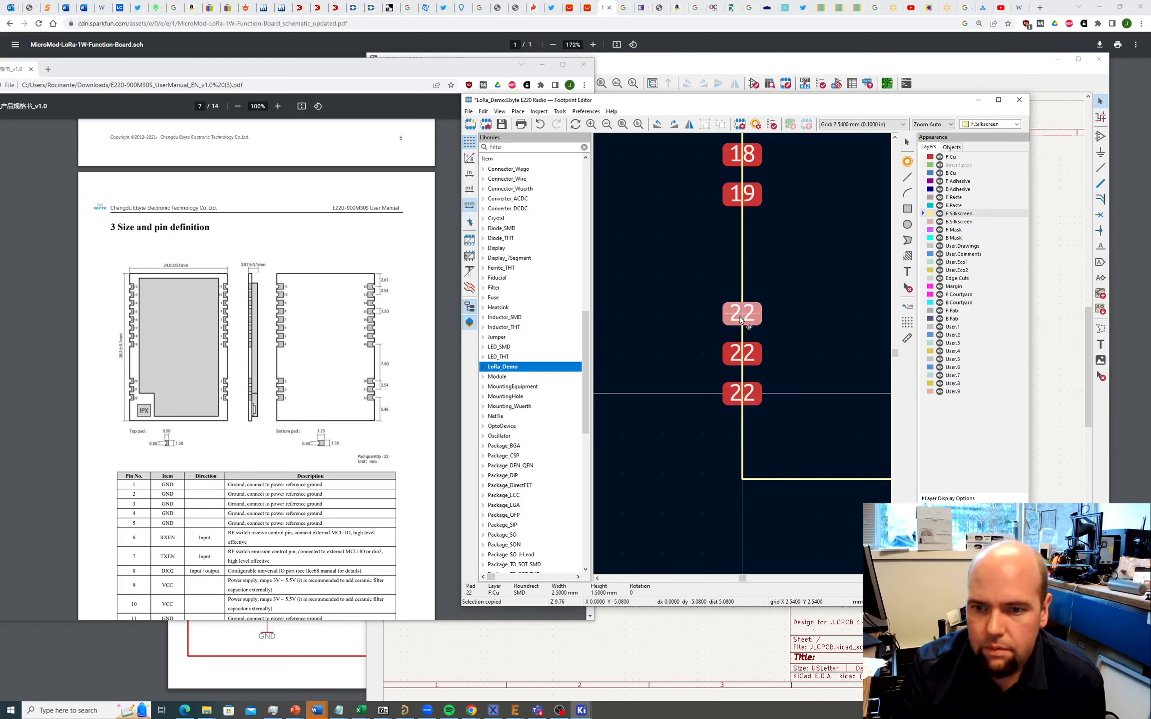
pyautogui.click(740, 316)
pyautogui.scroll(-1, 742, 317)
pyautogui.keyDown('ctrl'); pyautogui.scroll(4, 754, 353); pyautogui.keyUp('ctrl')
pyautogui.scroll(4, 754, 353)
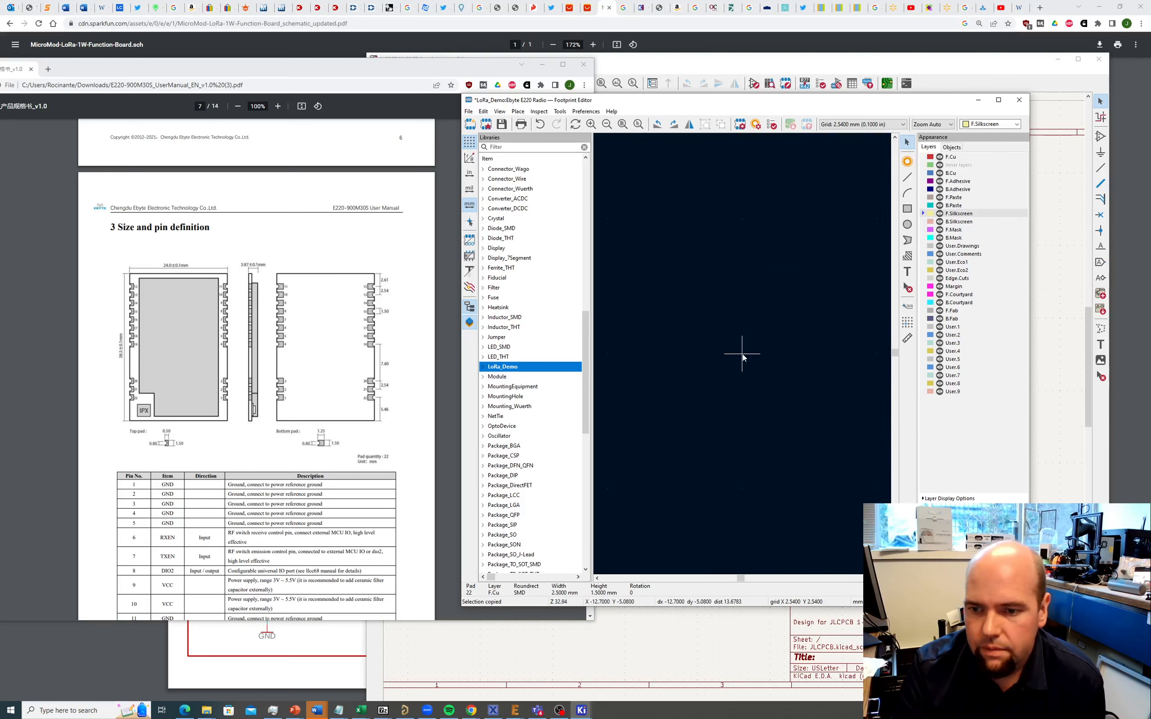
pyautogui.scroll(-5, 742, 354)
pyautogui.scroll(-2, 881, 377)
pyautogui.scroll(1, 707, 345)
pyautogui.scroll(2, 827, 369)
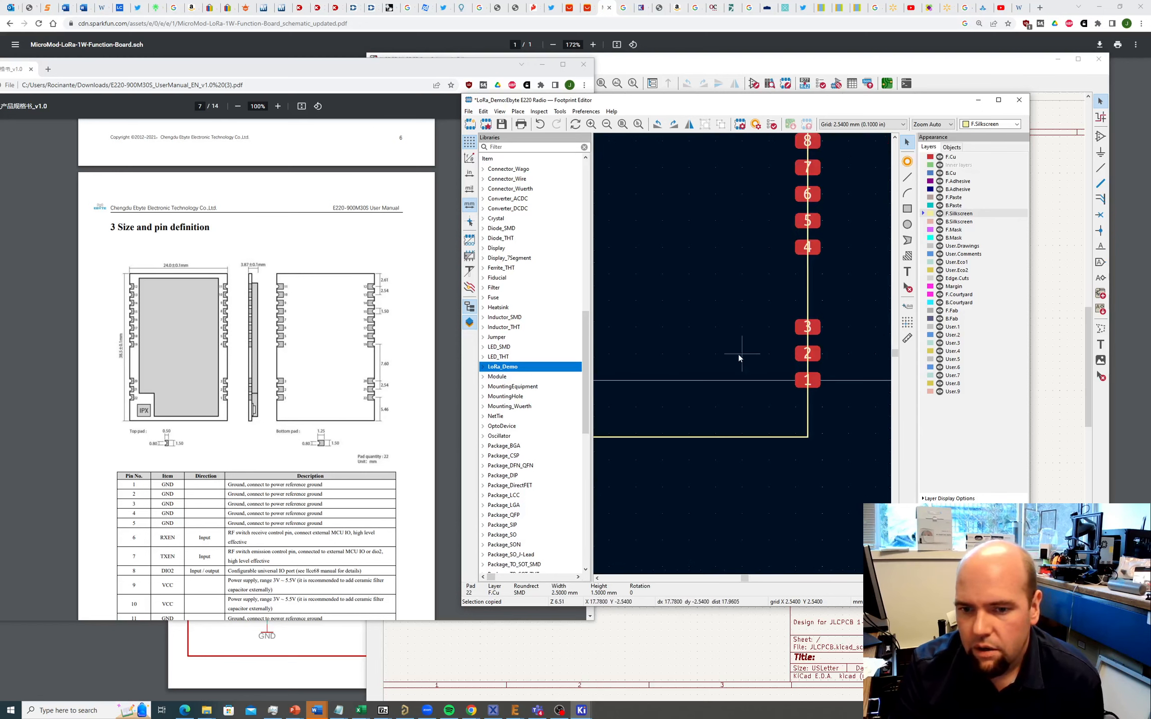
pyautogui.scroll(-3, 738, 354)
# Step: Paste pad copies above pad 22 and renumber them 21 and 20
pyautogui.click(703, 351)
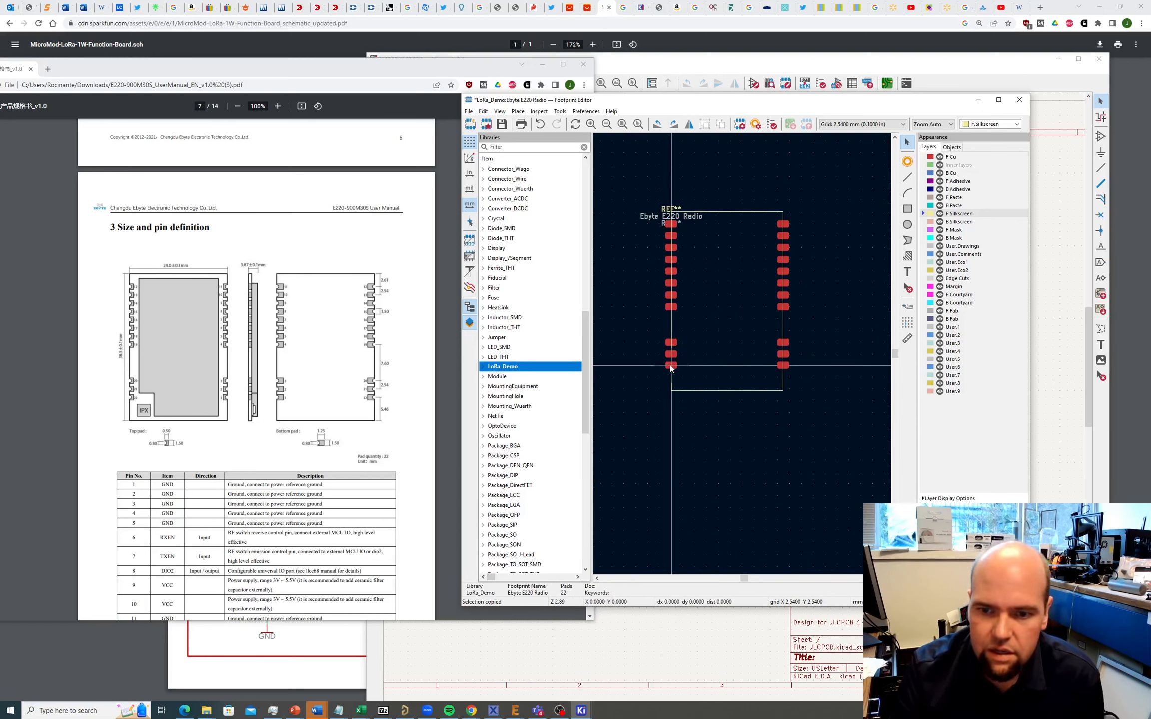
pyautogui.click(674, 366)
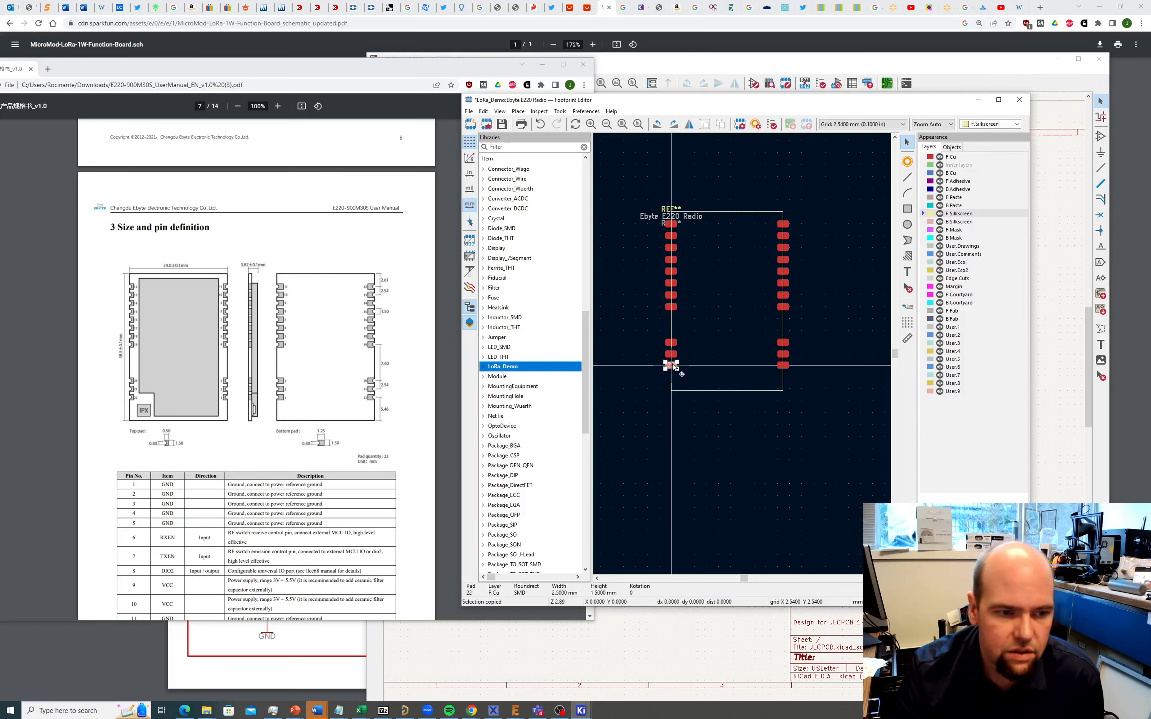
pyautogui.doubleClick(674, 367)
pyautogui.click(896, 444)
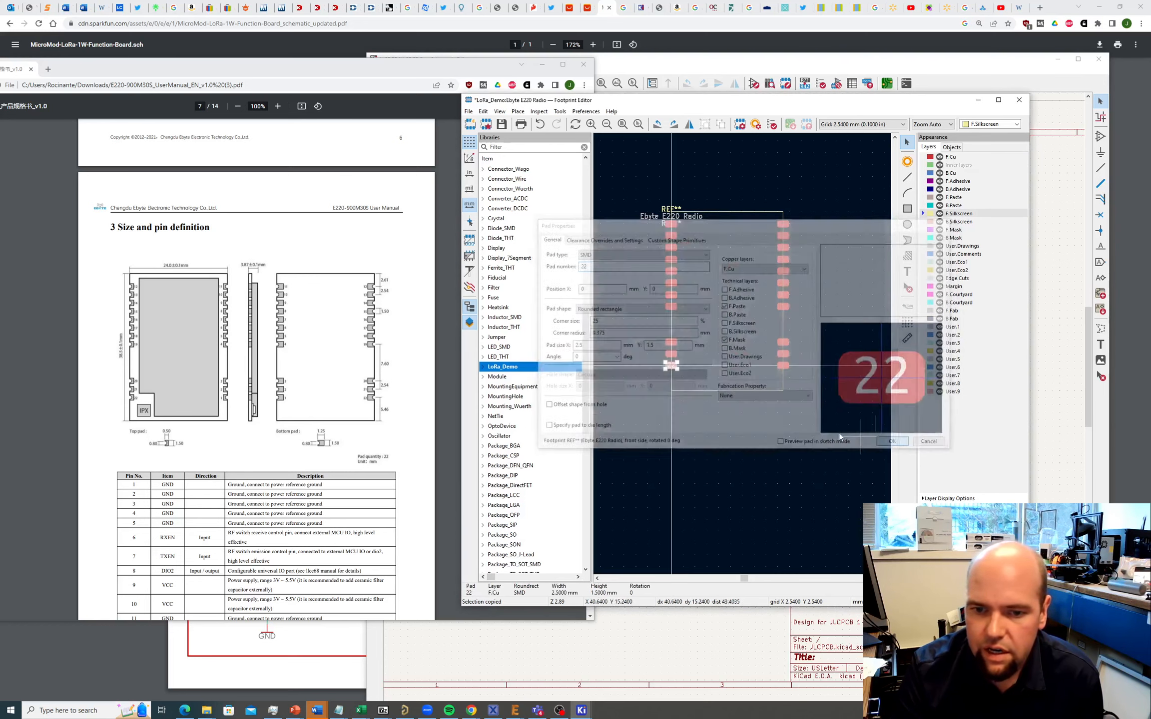
pyautogui.hotkey('ctrl', 'v')
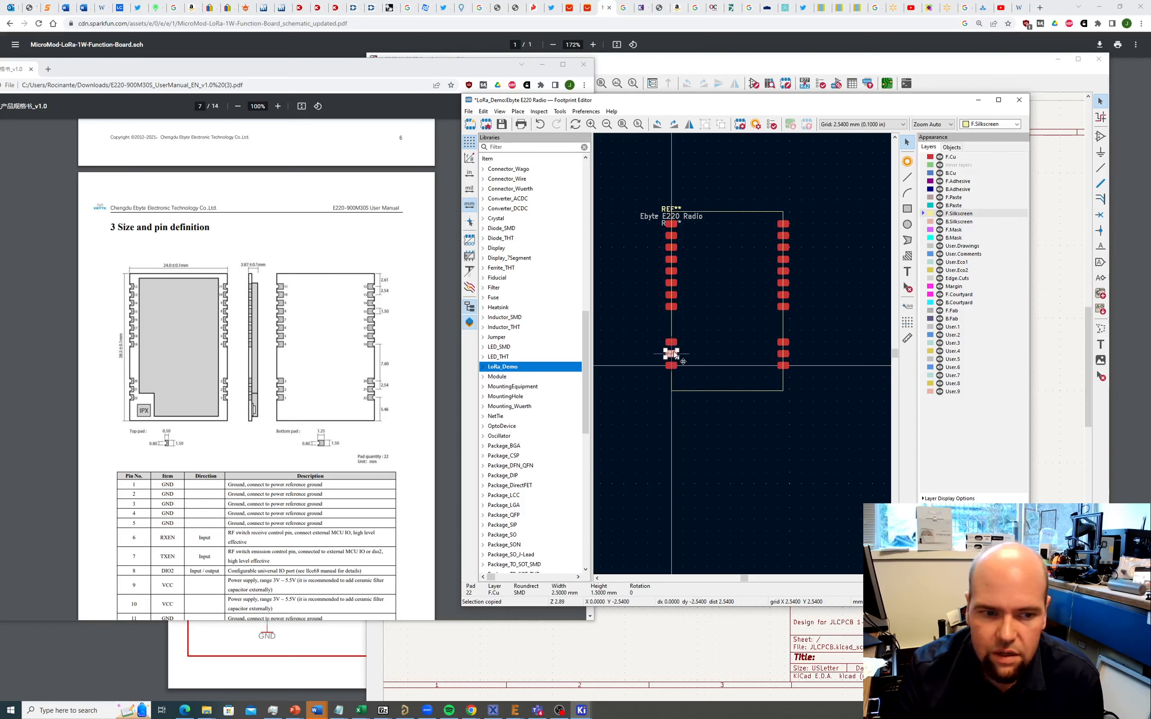
pyautogui.doubleClick(674, 355)
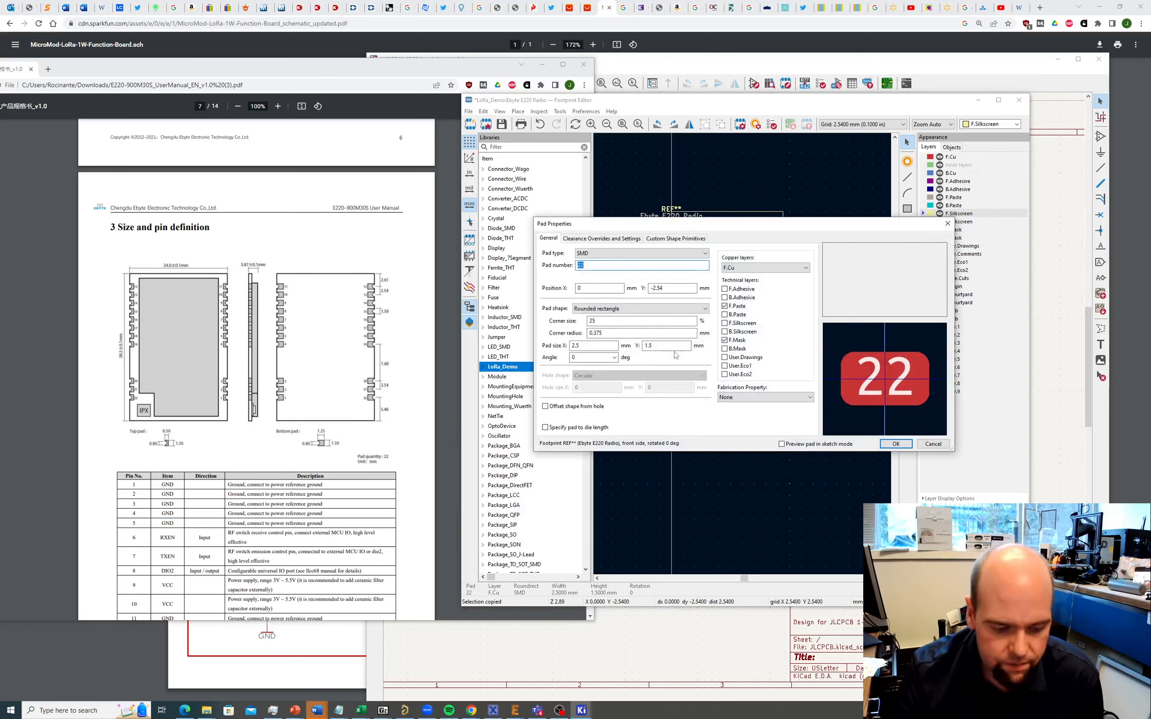
pyautogui.write('21')
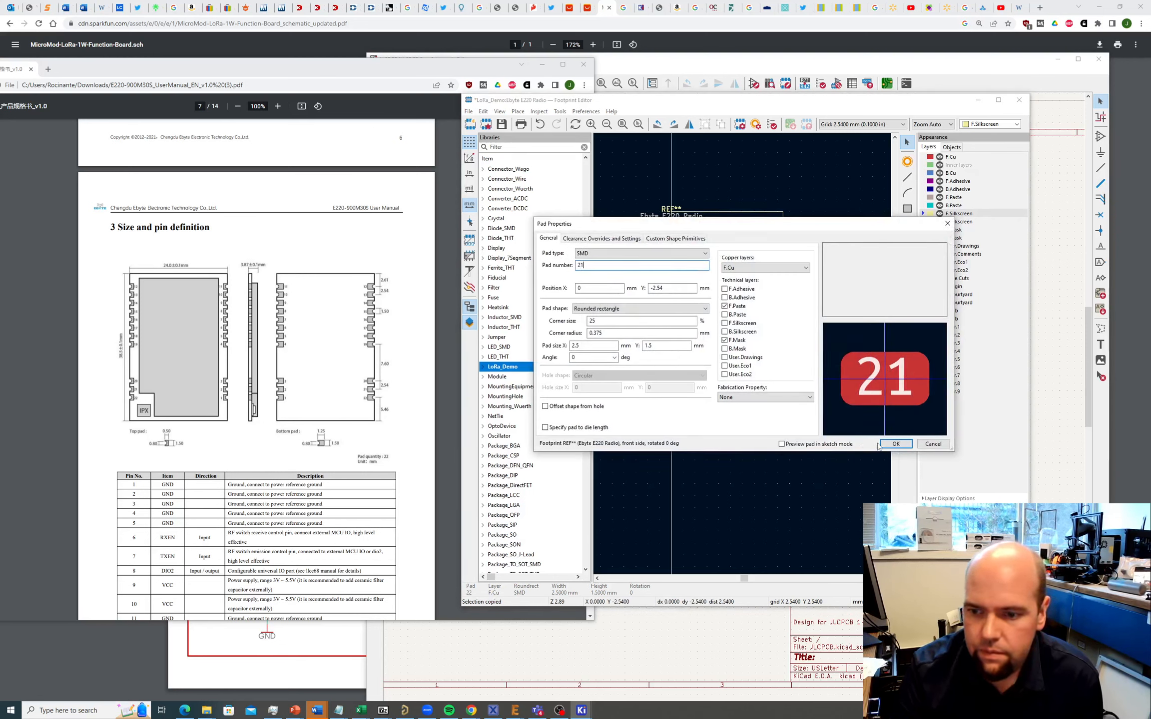
pyautogui.click(885, 444)
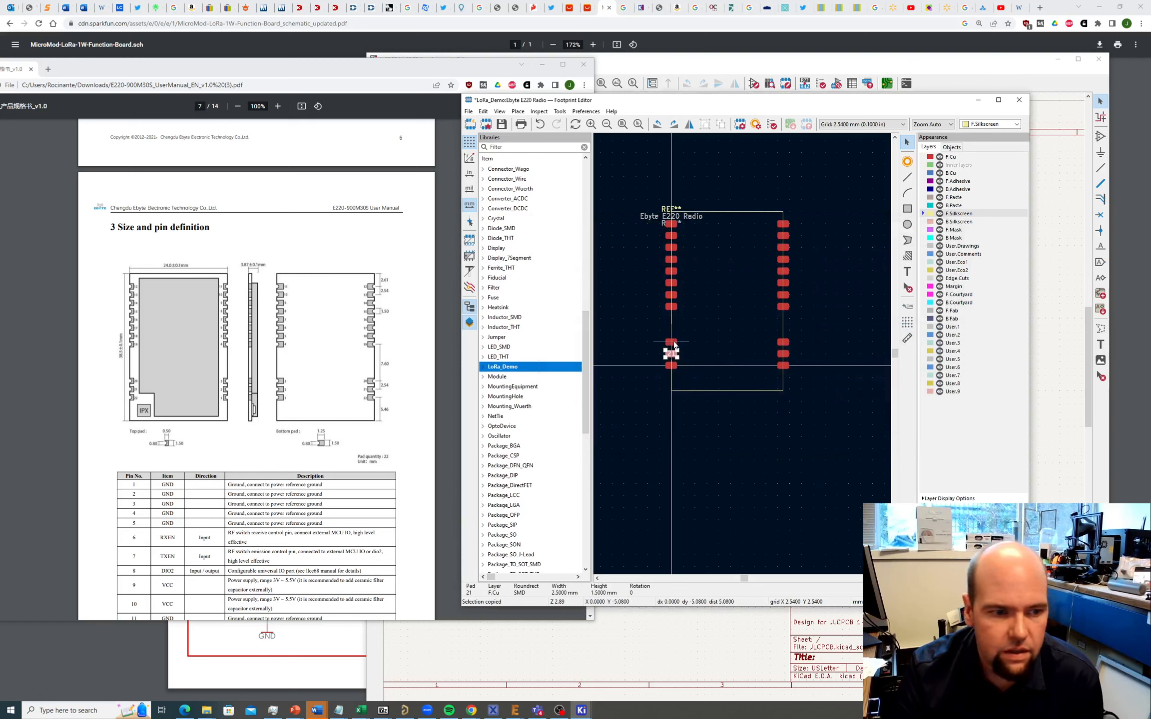
pyautogui.hotkey('ctrl', 'v')
pyautogui.doubleClick(674, 343)
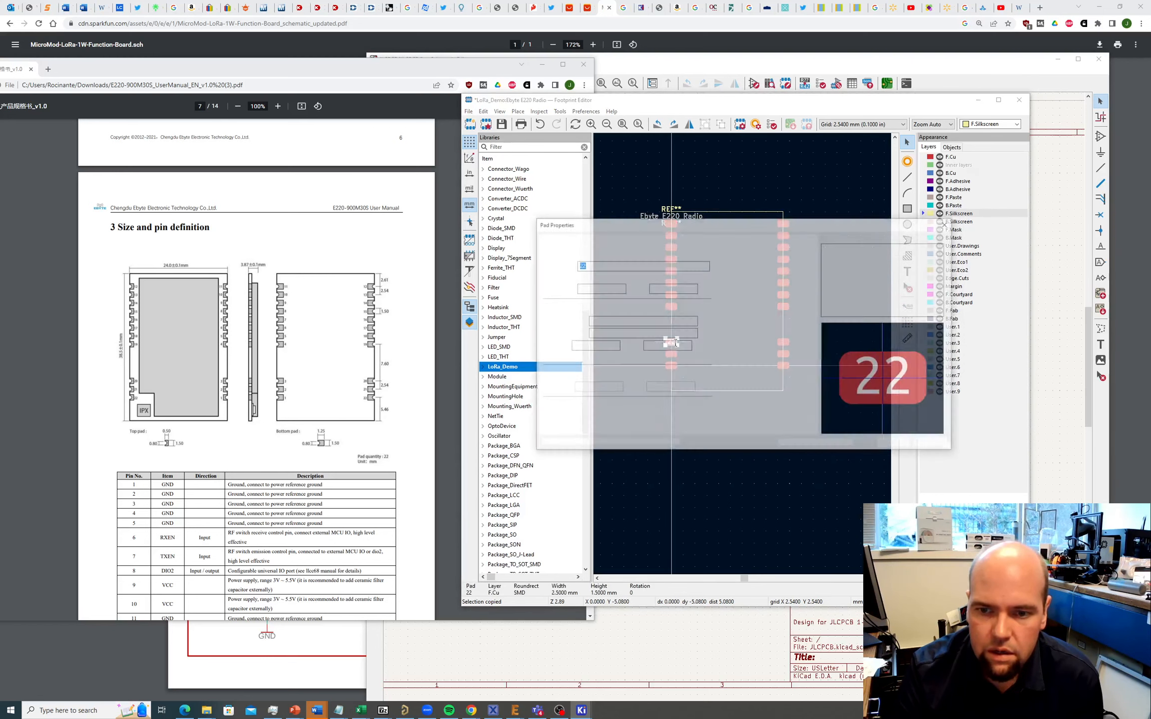
pyautogui.write('20')
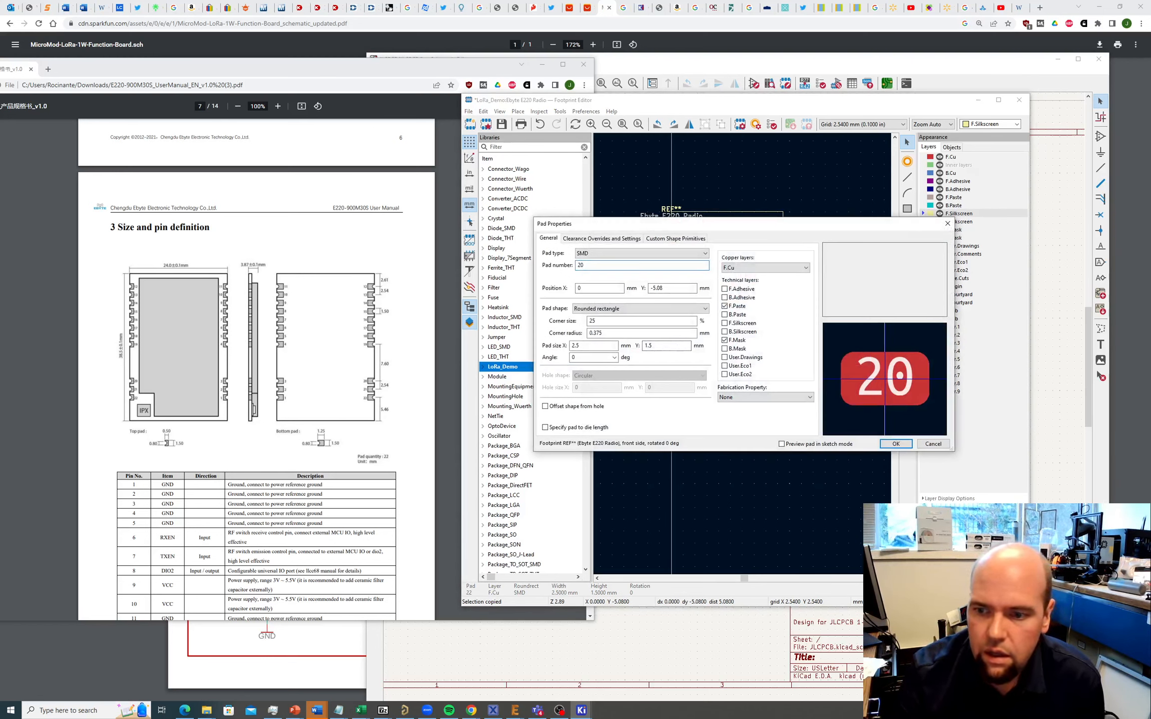
pyautogui.click(890, 444)
# Step: Switch to the Draw Line tool for graphic lines
pyautogui.scroll(-2, 743, 354)
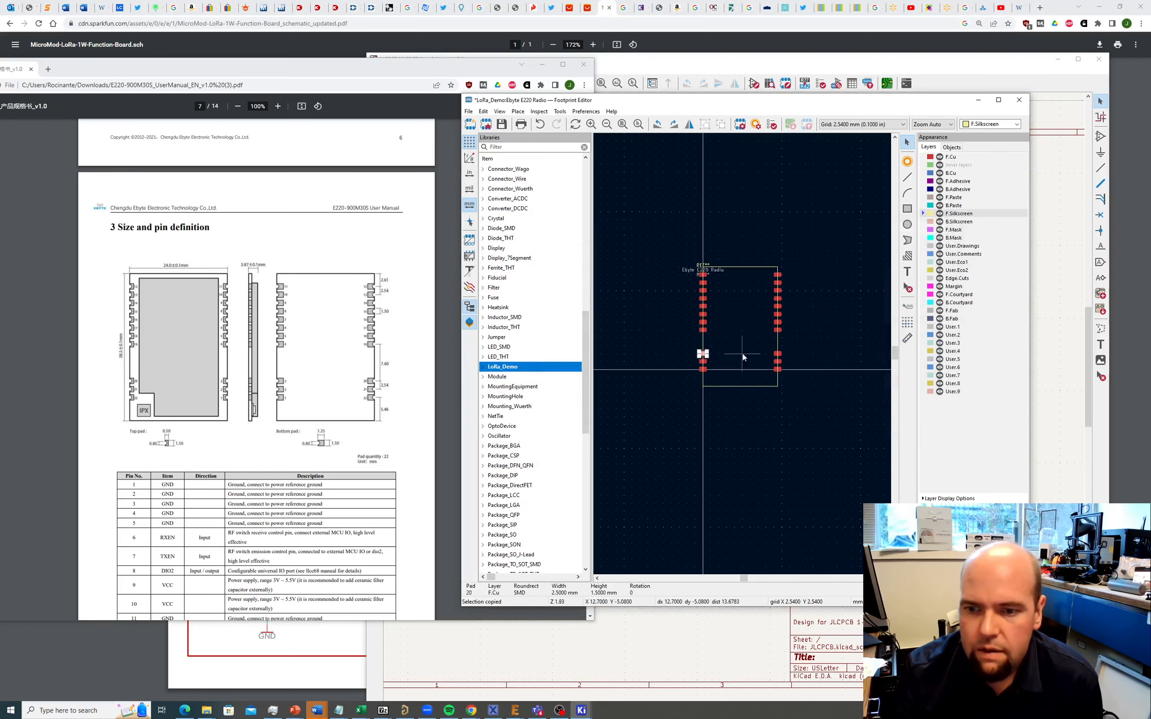
pyautogui.scroll(3, 743, 353)
pyautogui.scroll(2, 743, 353)
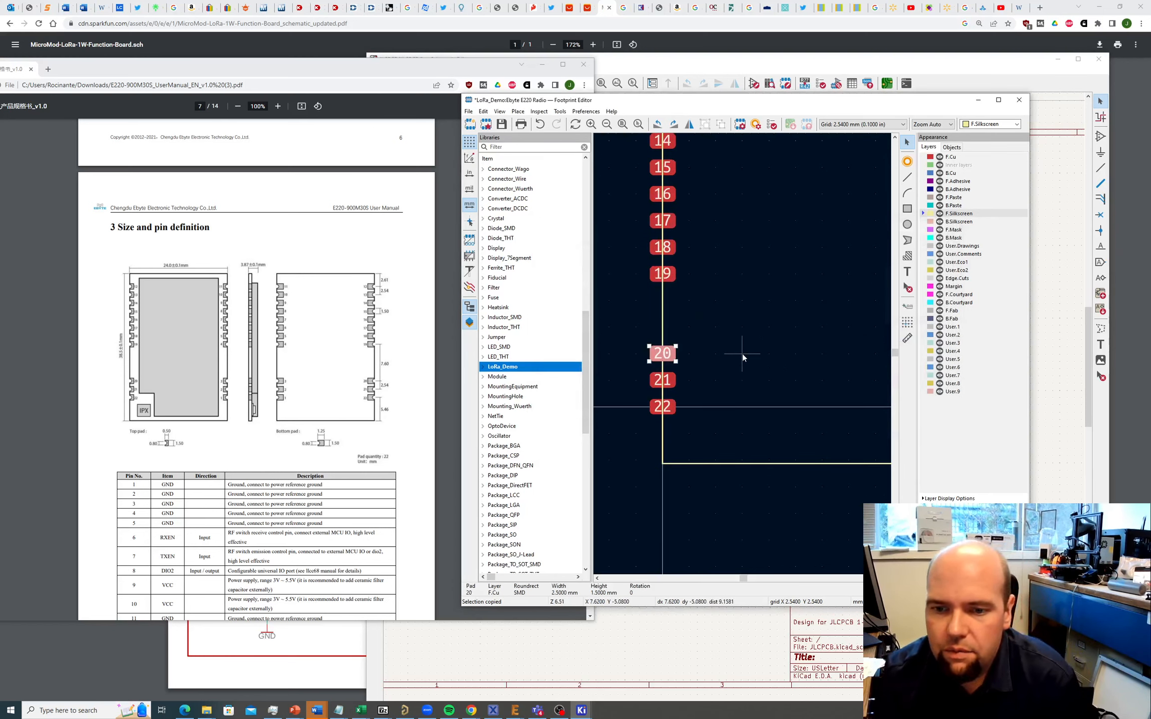
pyautogui.scroll(-2, 743, 353)
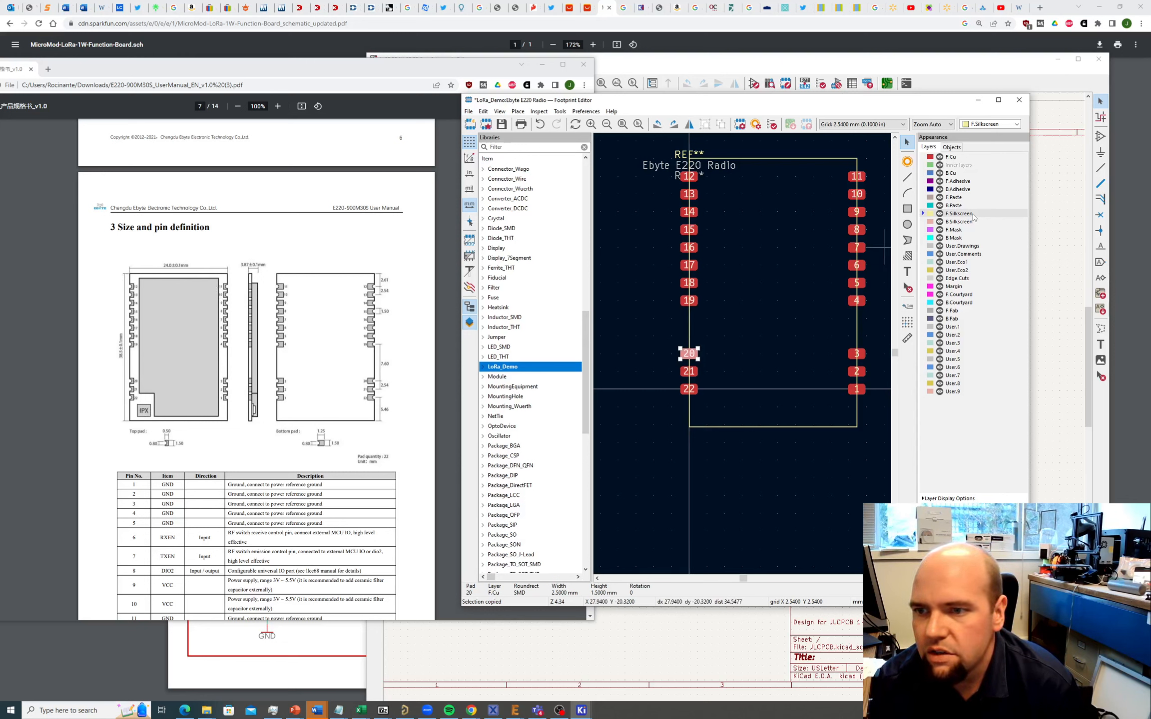
pyautogui.click(518, 111)
pyautogui.click(529, 154)
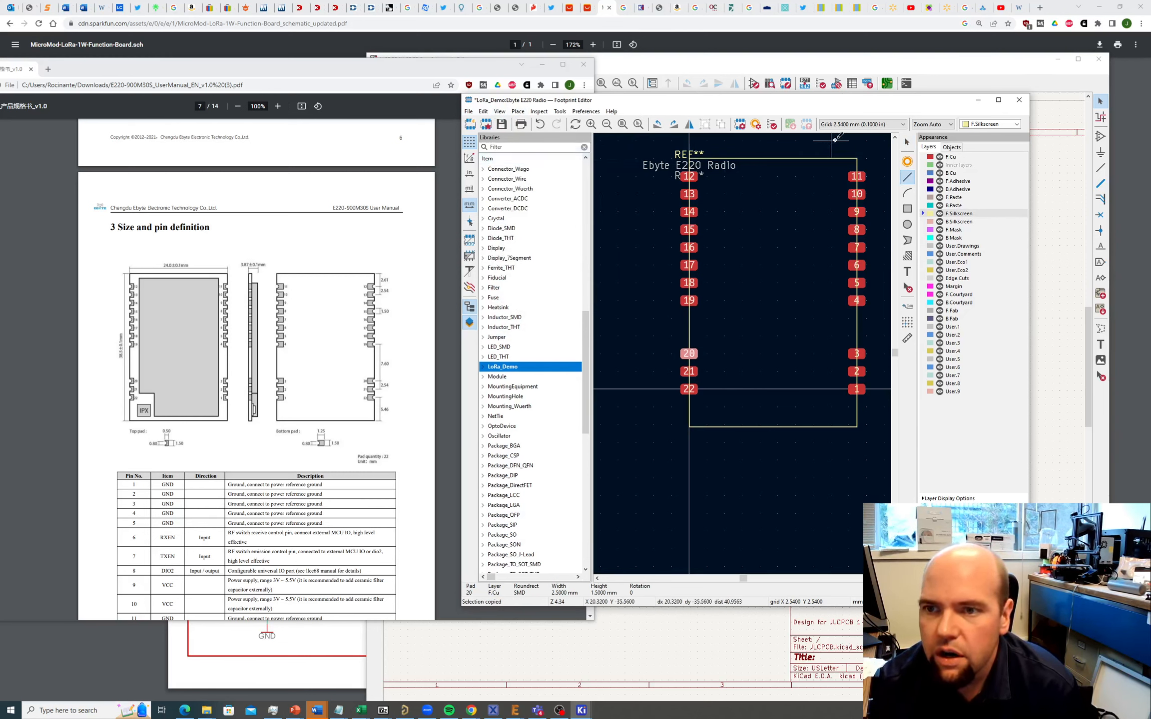
pyautogui.click(845, 125)
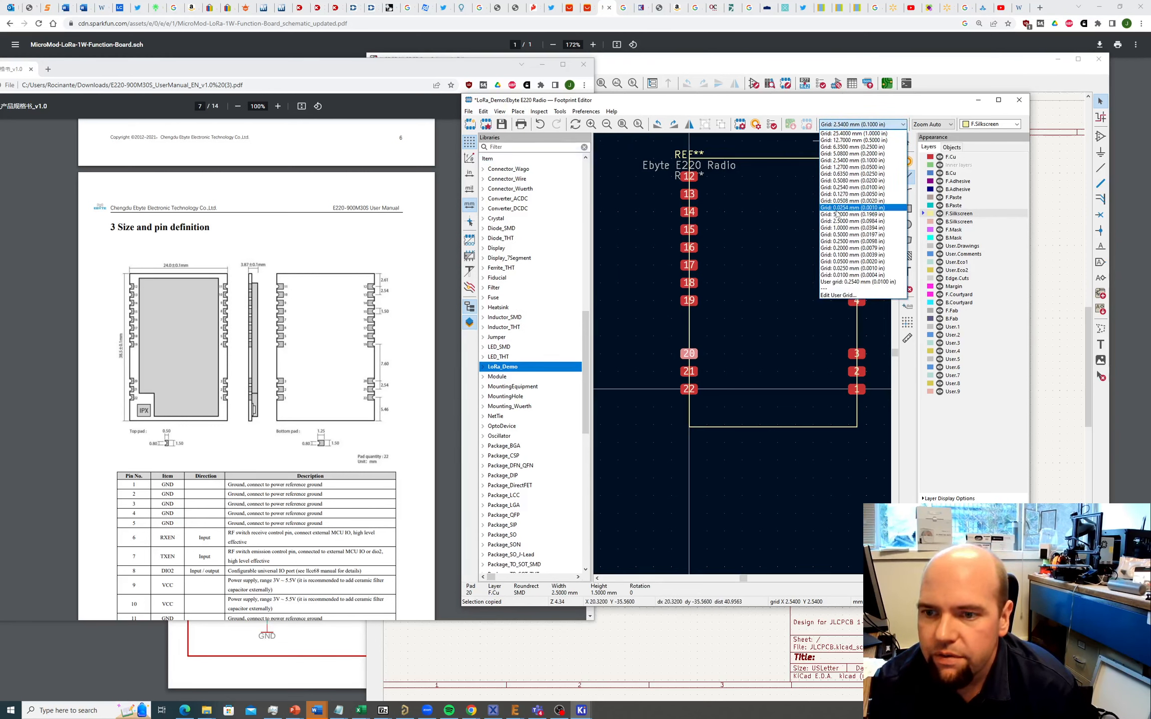
# Step: Set a 0.25 mm grid and draw the outline's top, right, and bottom edges plus the 4 mm notch
pyautogui.click(850, 241)
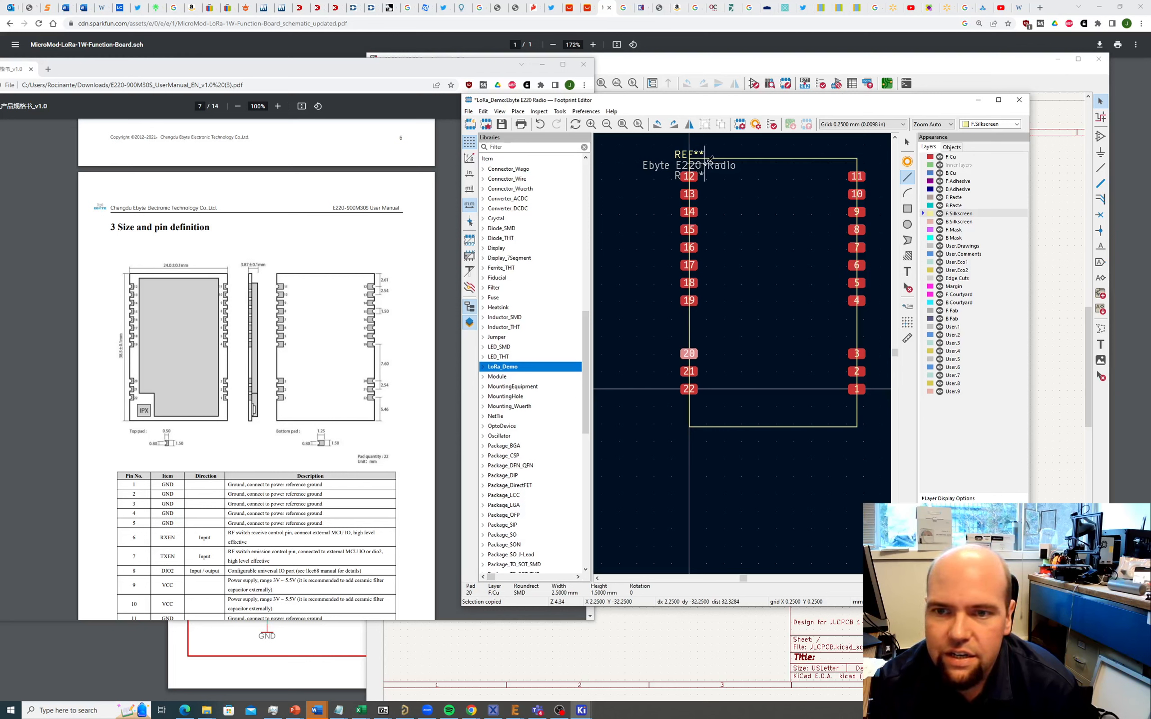
pyautogui.click(705, 160)
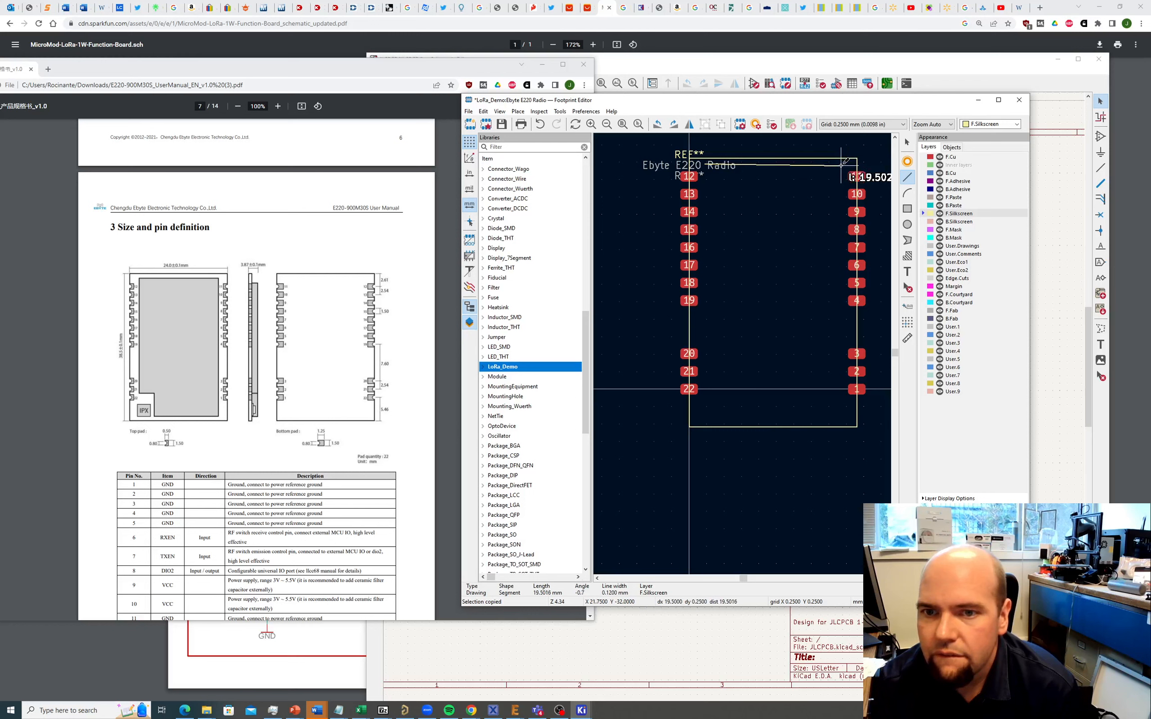
pyautogui.click(844, 161)
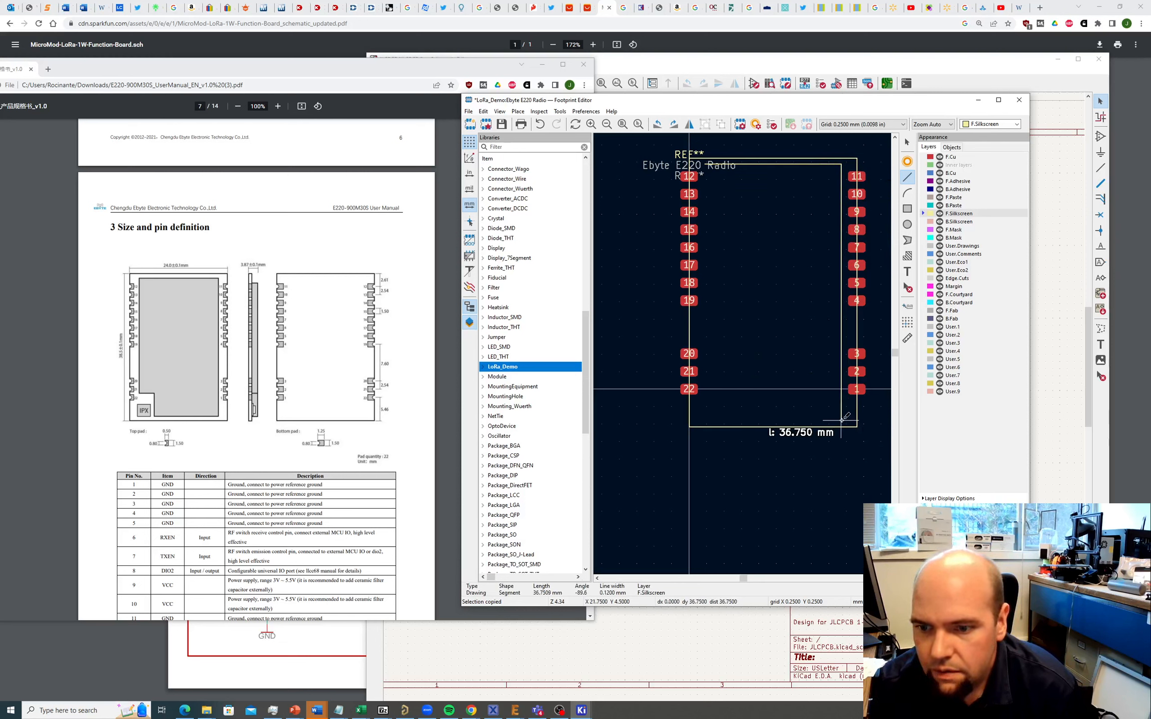
pyautogui.click(842, 420)
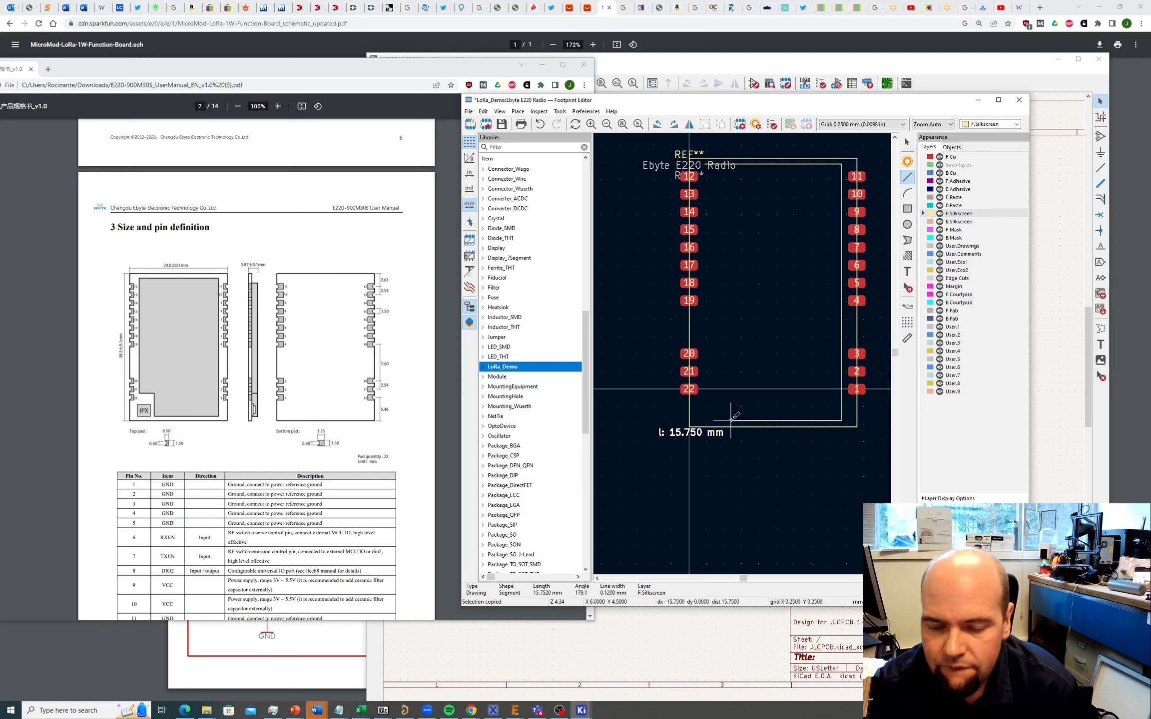
pyautogui.click(731, 421)
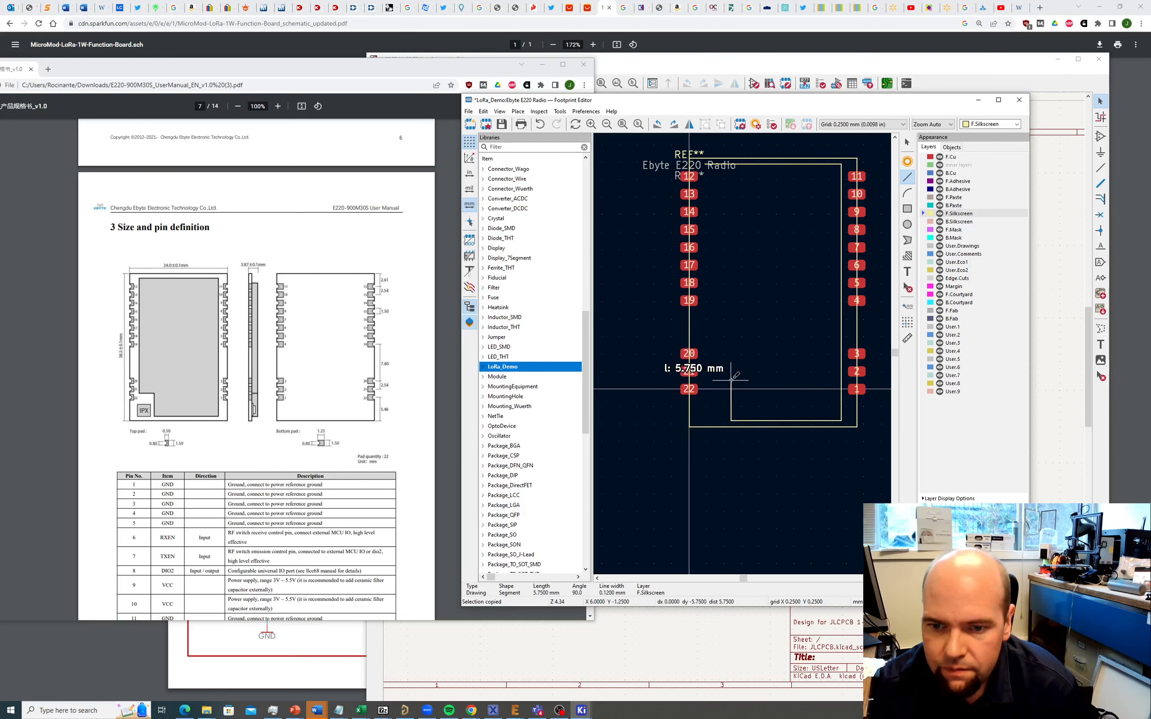
pyautogui.click(731, 380)
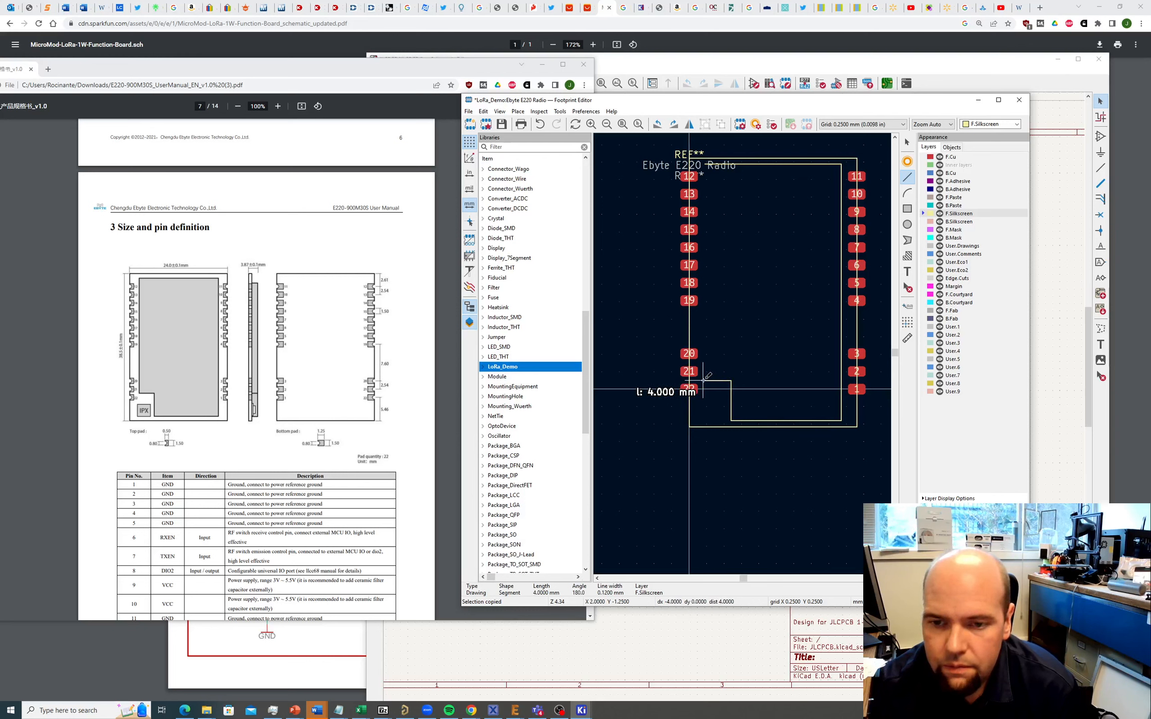
pyautogui.click(703, 380)
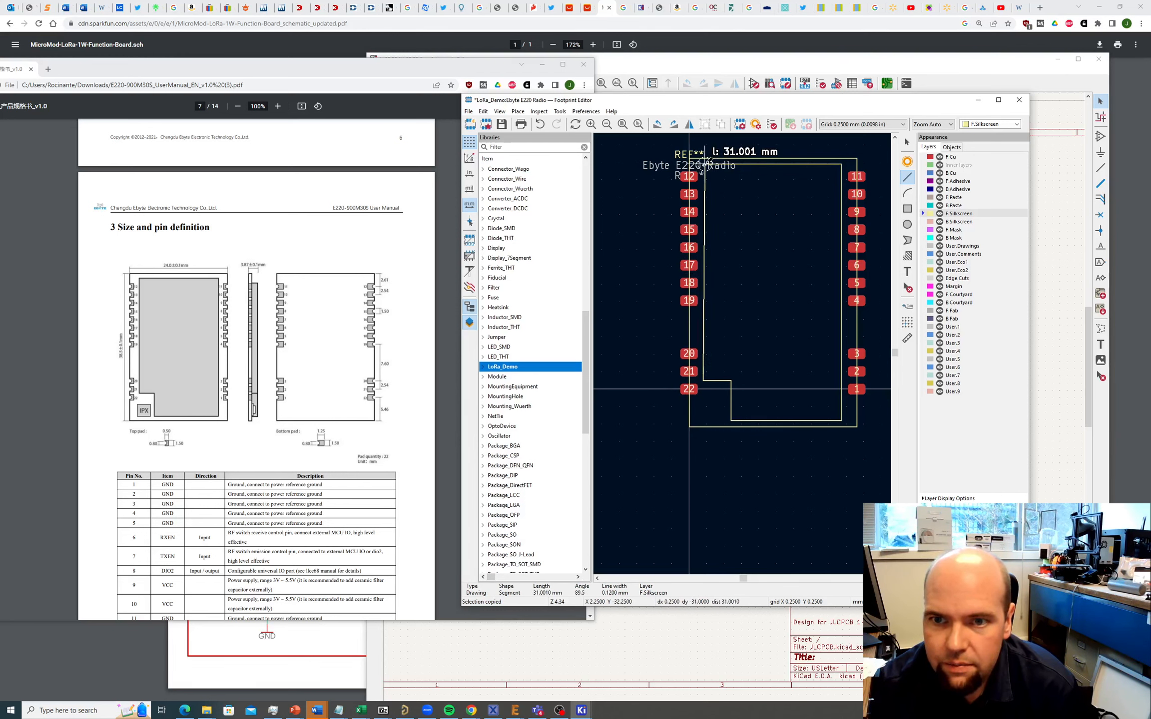
# Step: Draw the left edge up to the top-left corner to close the silkscreen outline
pyautogui.scroll(2, 703, 168)
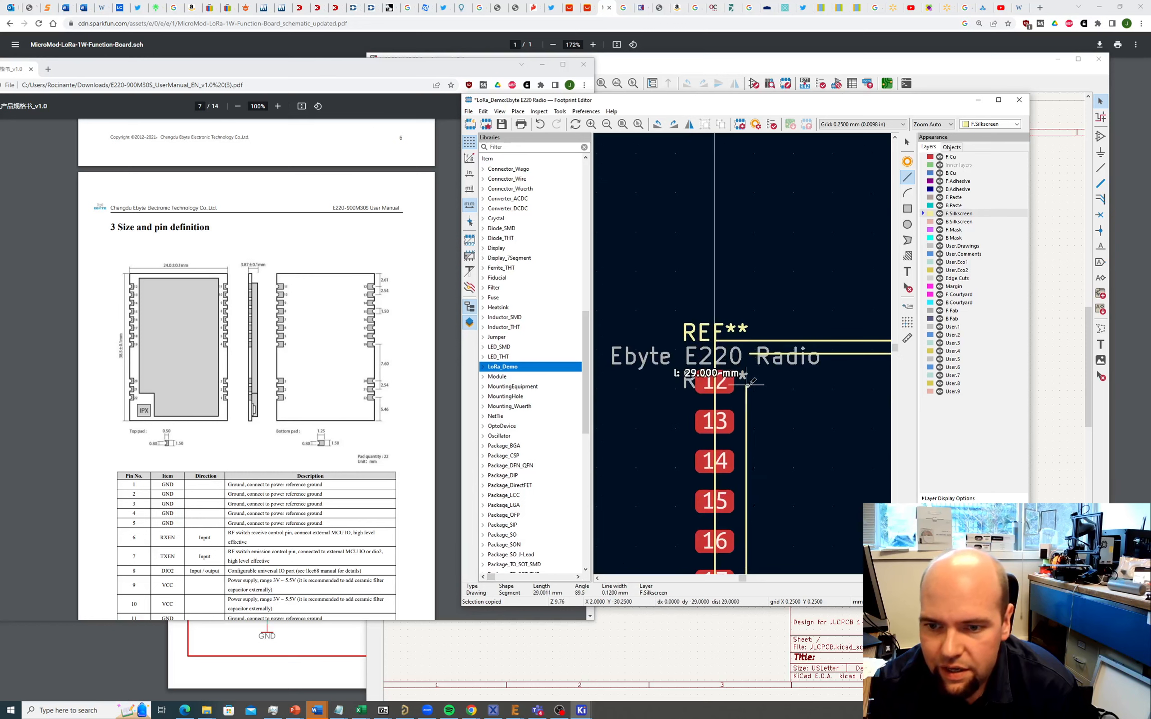
pyautogui.scroll(4, 743, 354)
pyautogui.click(743, 247)
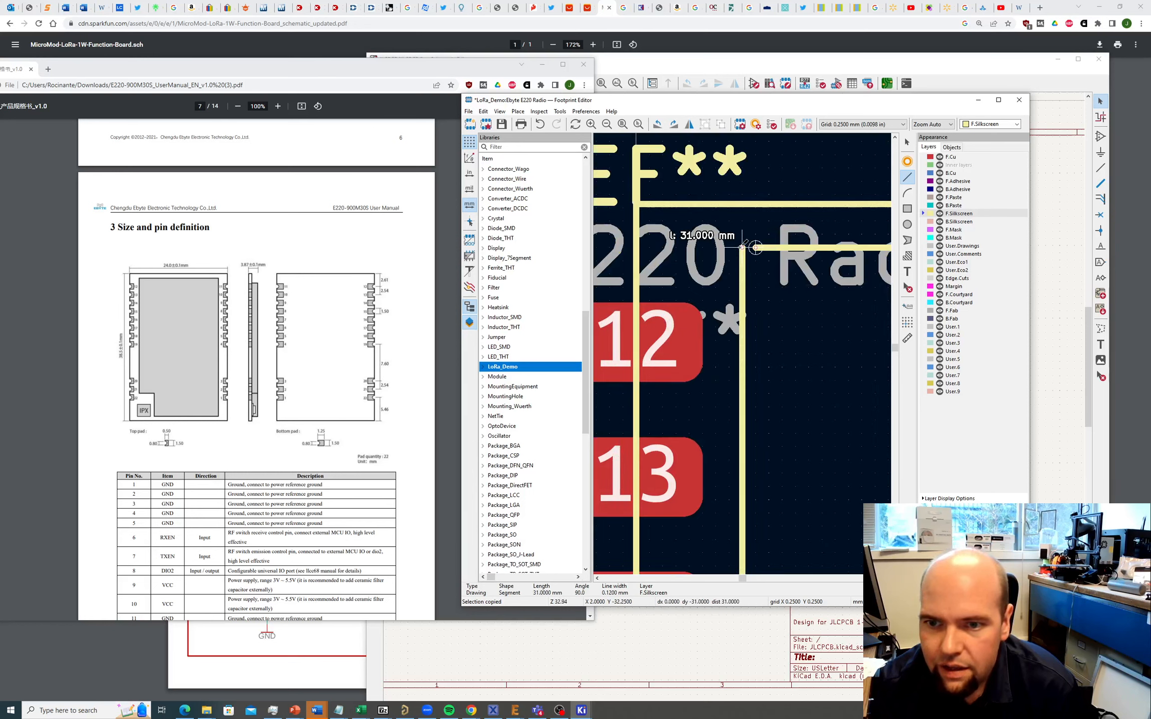
pyautogui.click(755, 248)
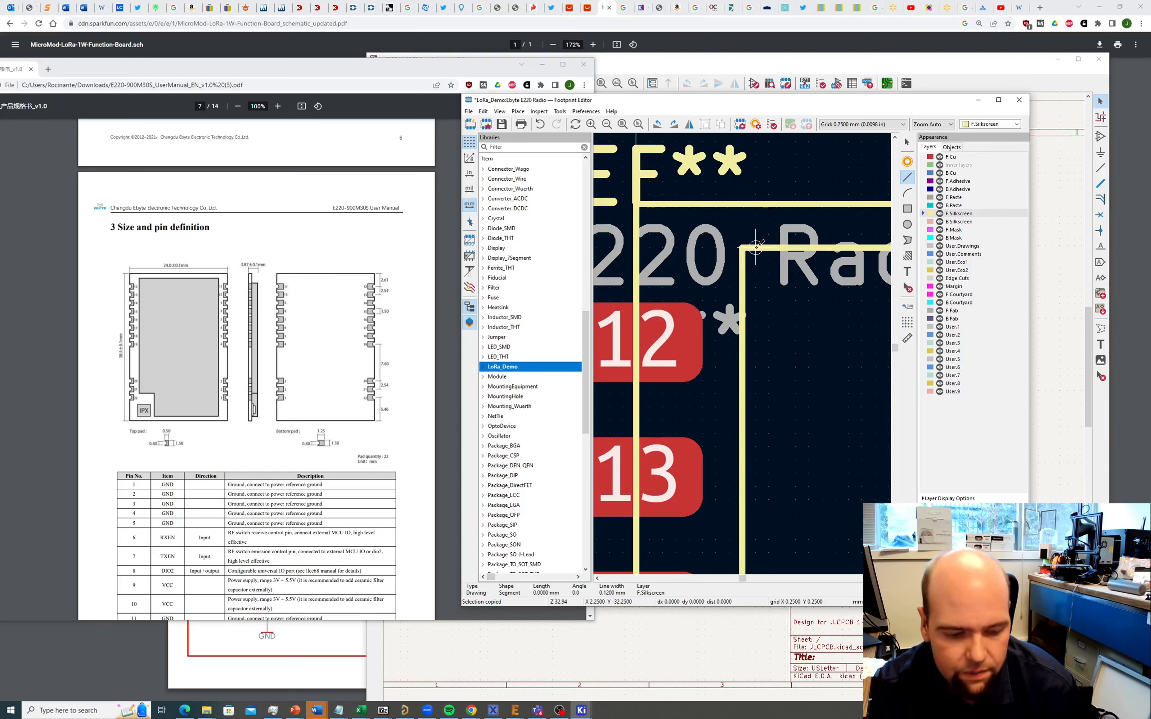
pyautogui.press('Escape')
pyautogui.scroll(-9, 756, 275)
pyautogui.scroll(3, 760, 347)
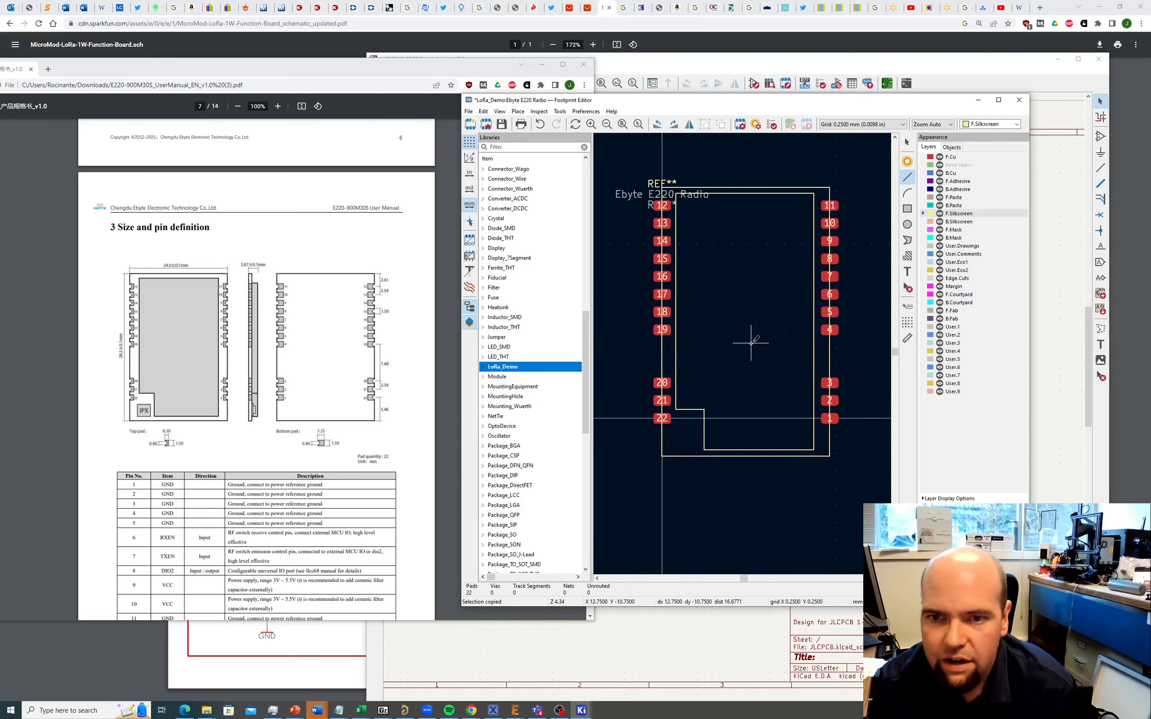
# Step: Move the left vertical outline line so the outline sits neatly around the pads
pyautogui.press('Escape')
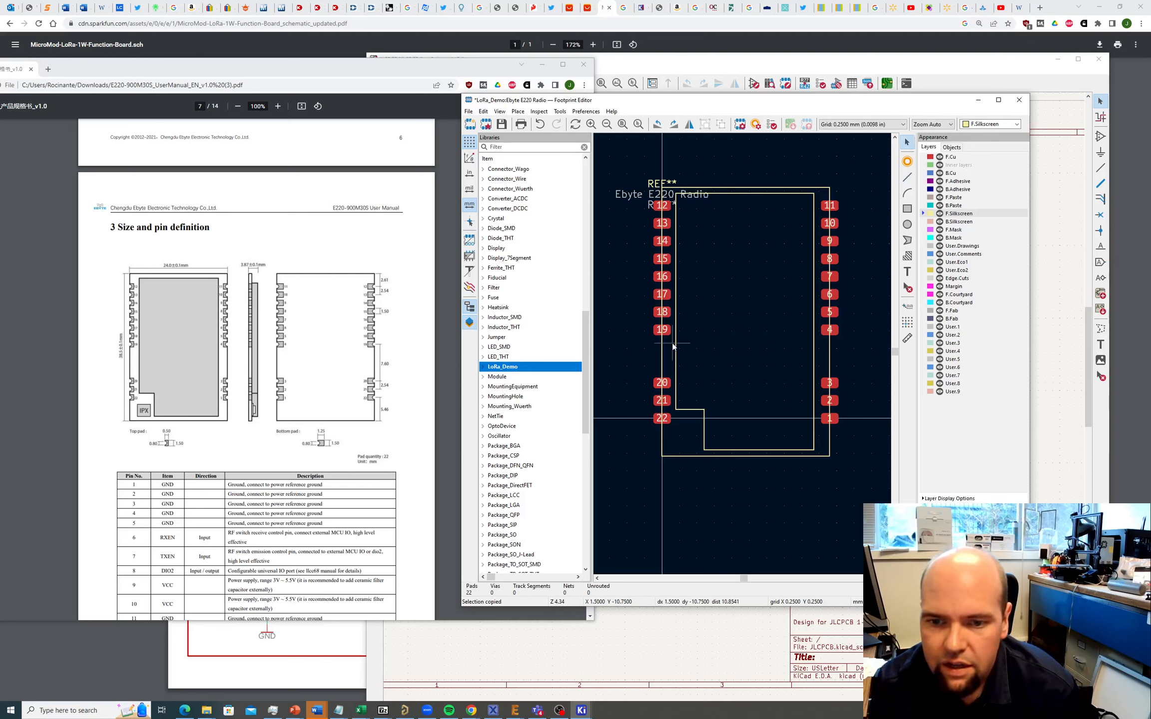
pyautogui.click(675, 345)
pyautogui.press('m')
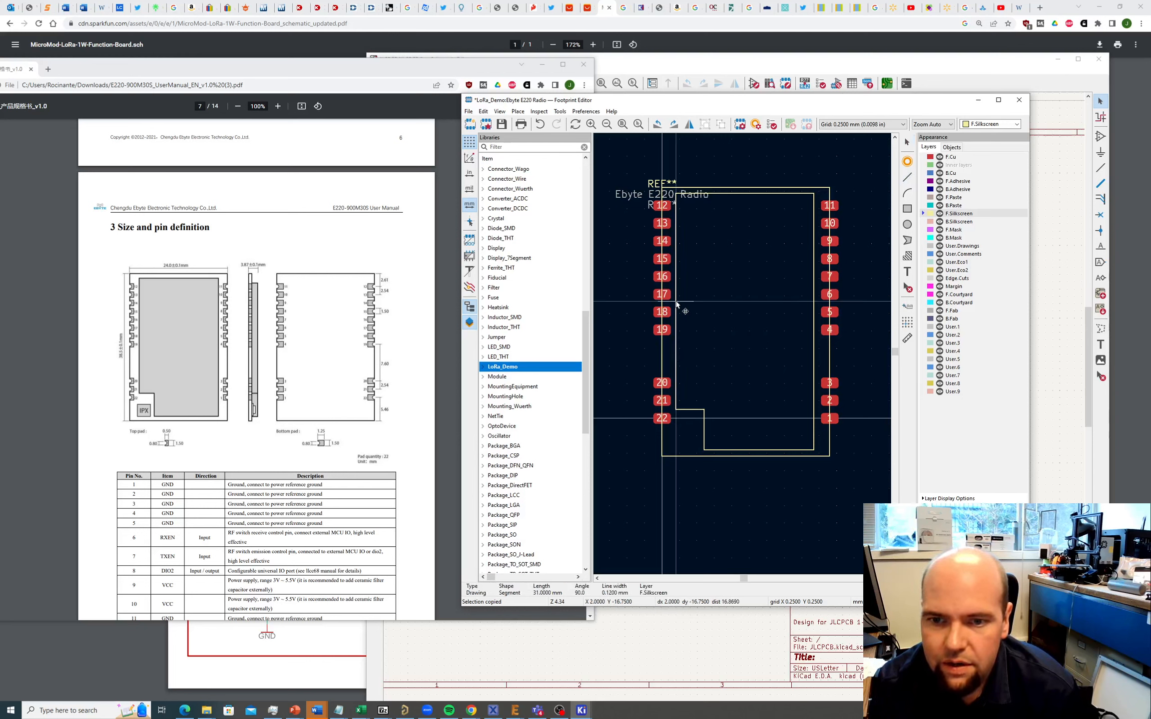
pyautogui.scroll(6, 743, 352)
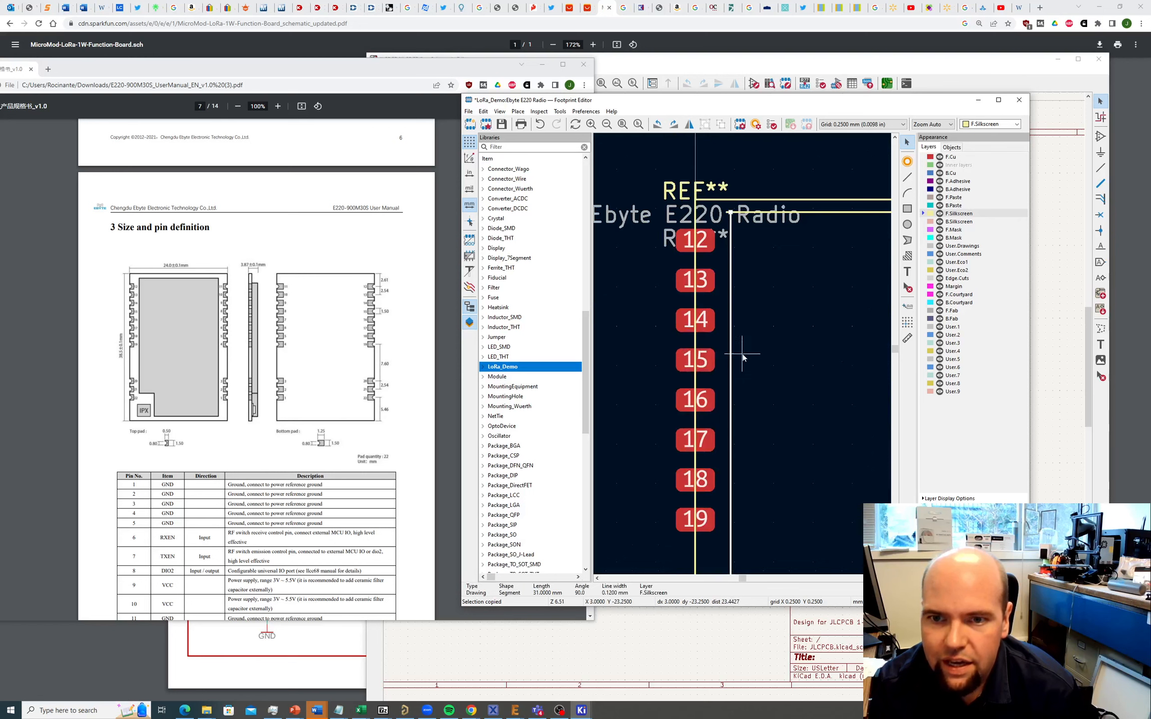
pyautogui.scroll(-3, 706, 245)
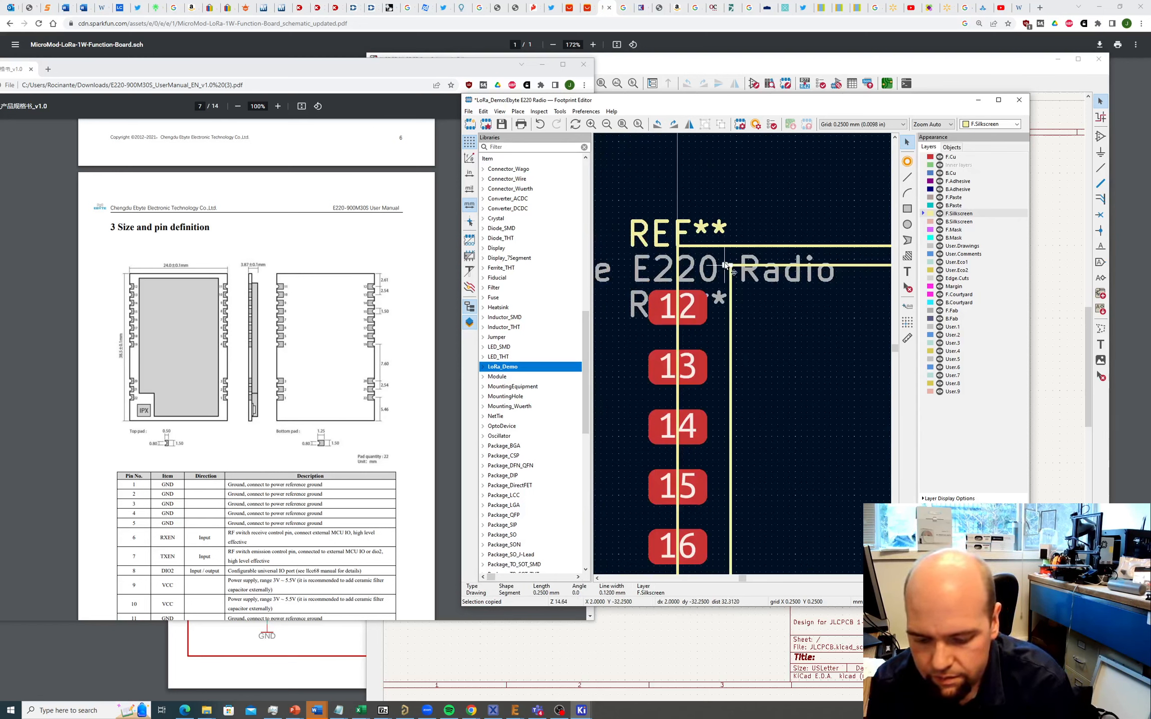
pyautogui.click(726, 266)
pyautogui.scroll(-2, 726, 265)
pyautogui.scroll(-5, 743, 354)
pyautogui.scroll(5, 766, 481)
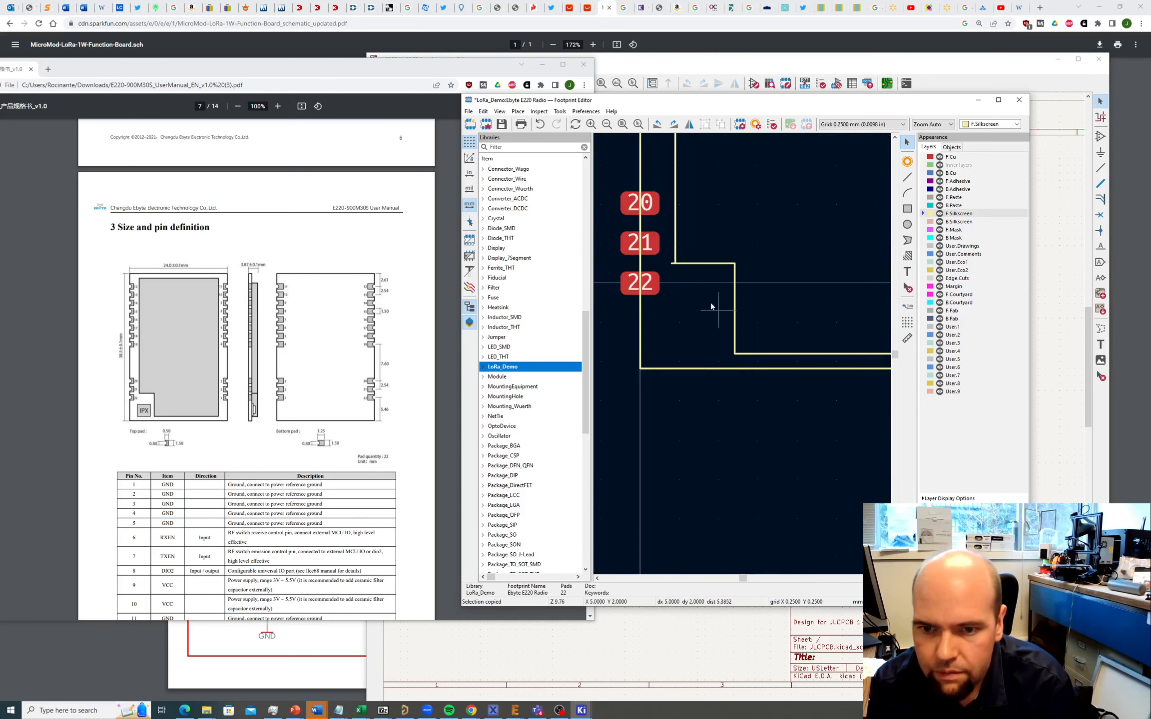
pyautogui.click(672, 264)
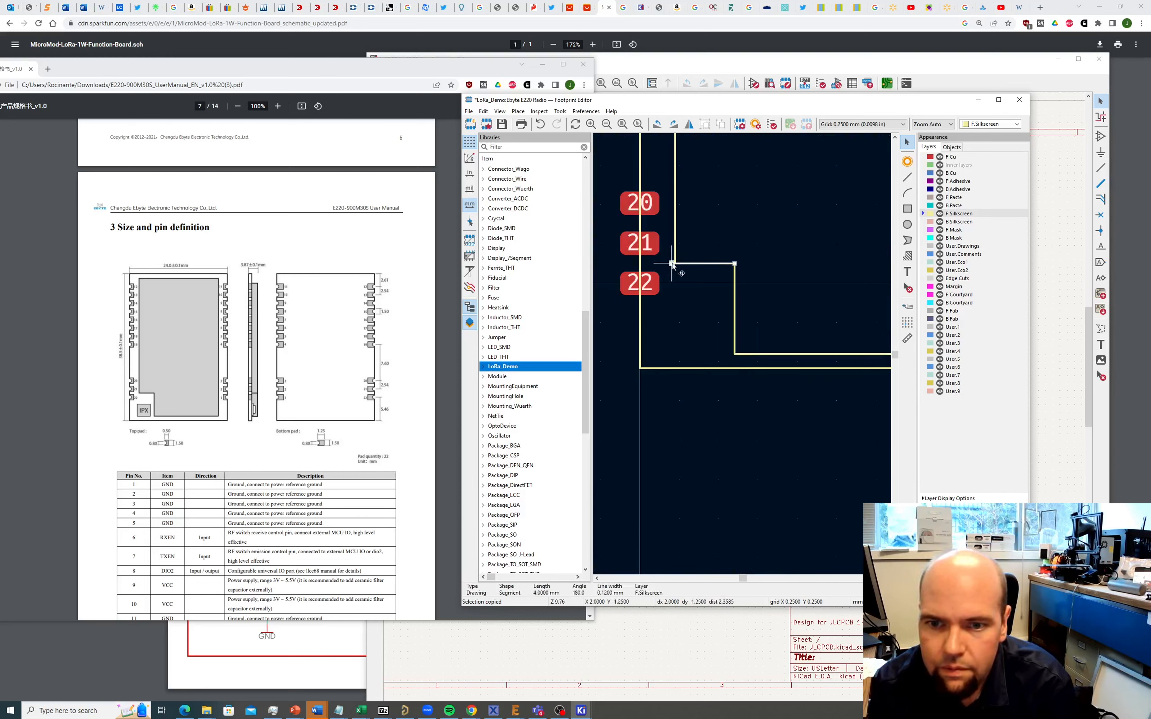
pyautogui.click(725, 214)
pyautogui.scroll(-4, 727, 215)
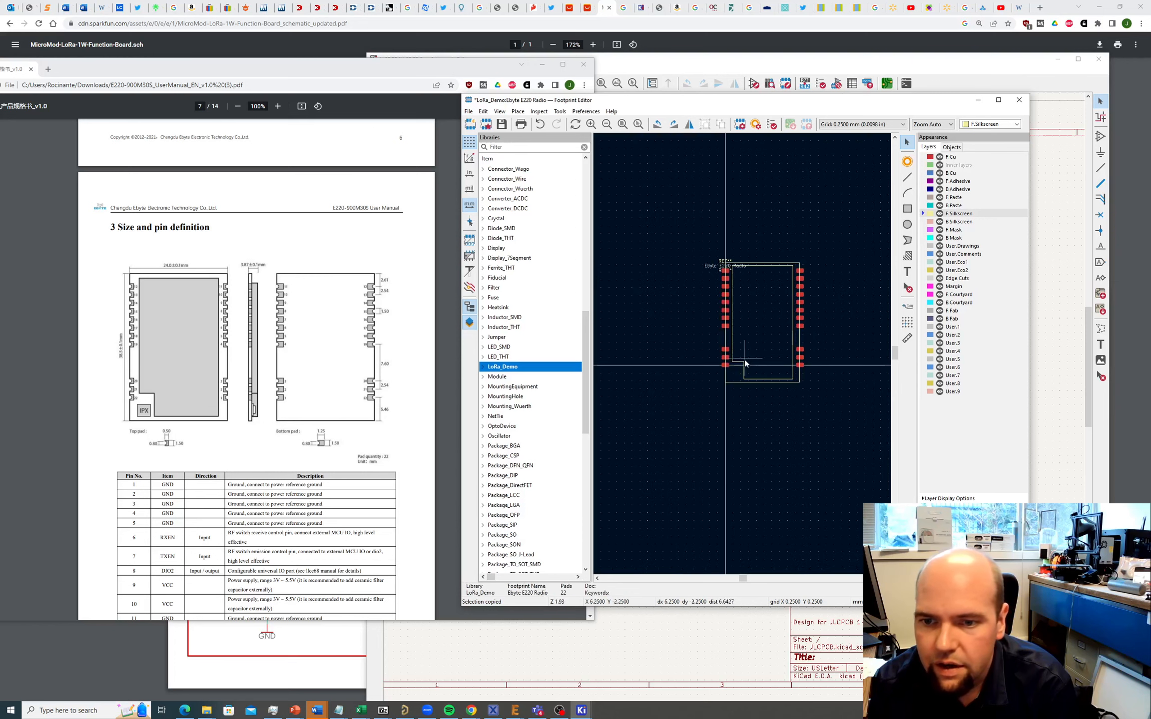
pyautogui.scroll(1, 793, 394)
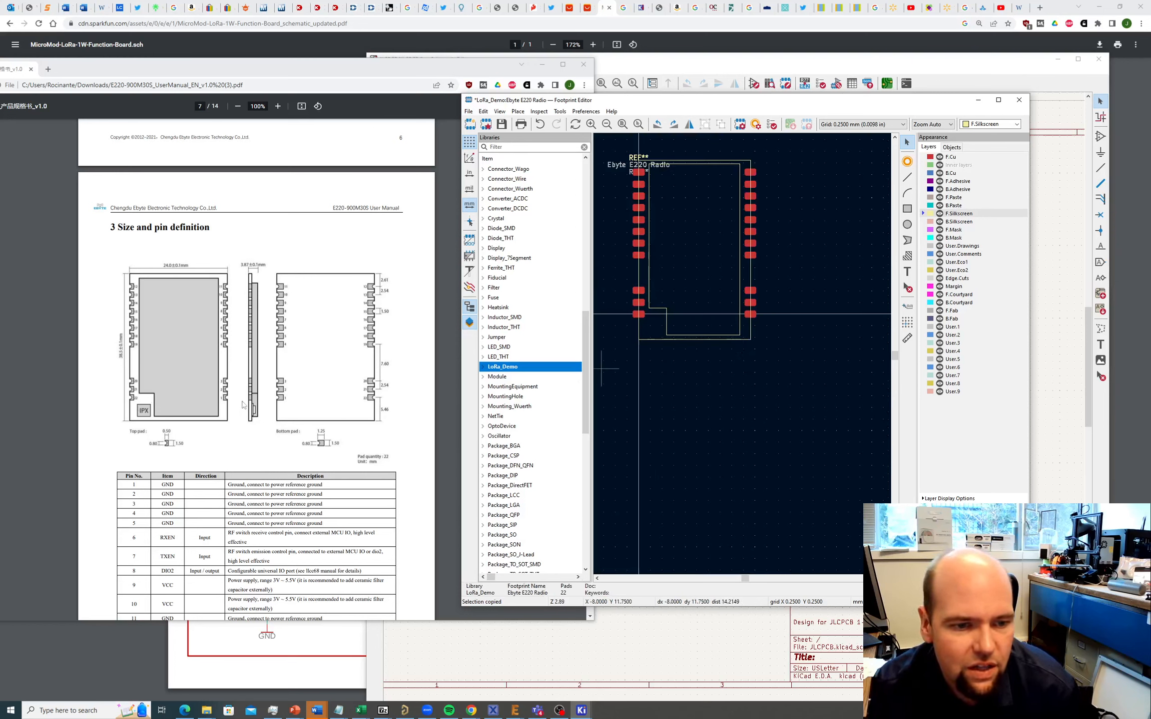
# Step: Draw a 1.6 mm radius F.Silkscreen circle by the notch corner near the lower-left pads
pyautogui.click(519, 112)
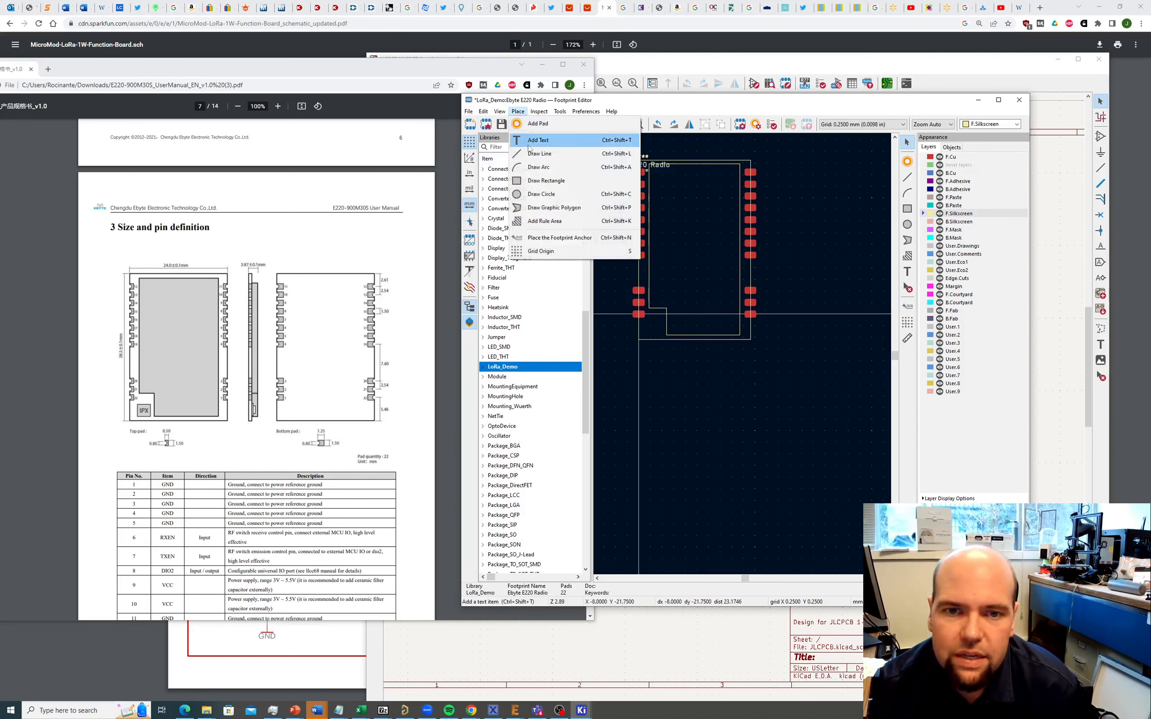
pyautogui.click(526, 194)
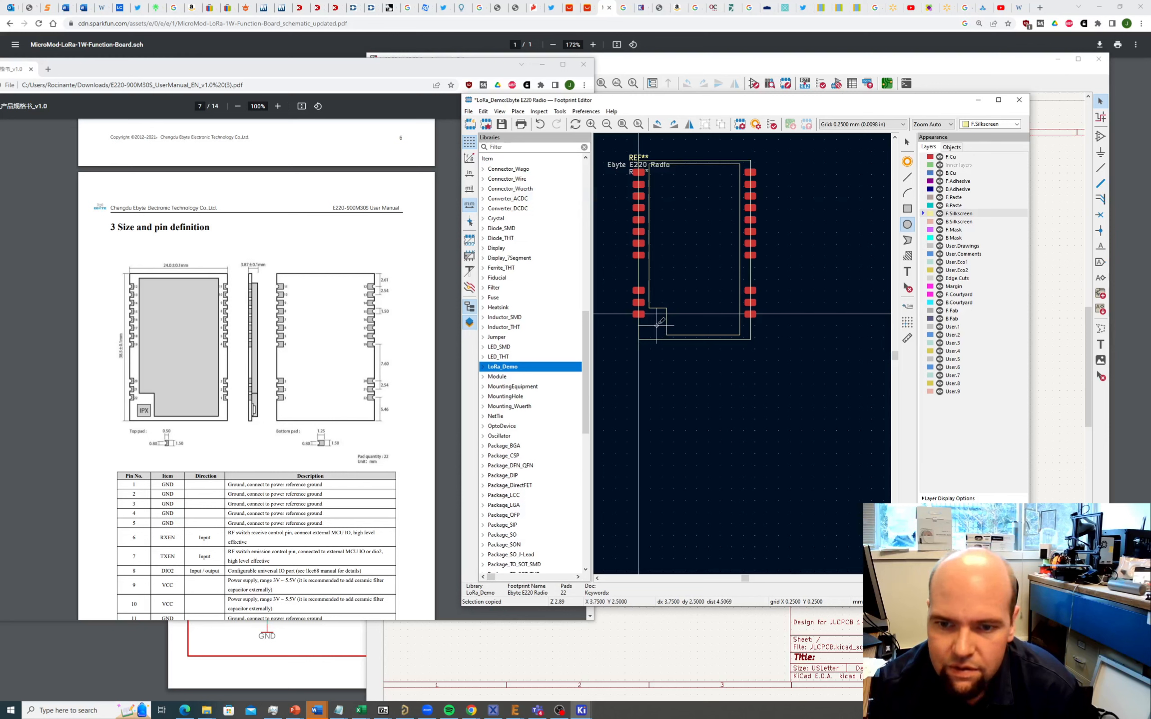
pyautogui.click(657, 326)
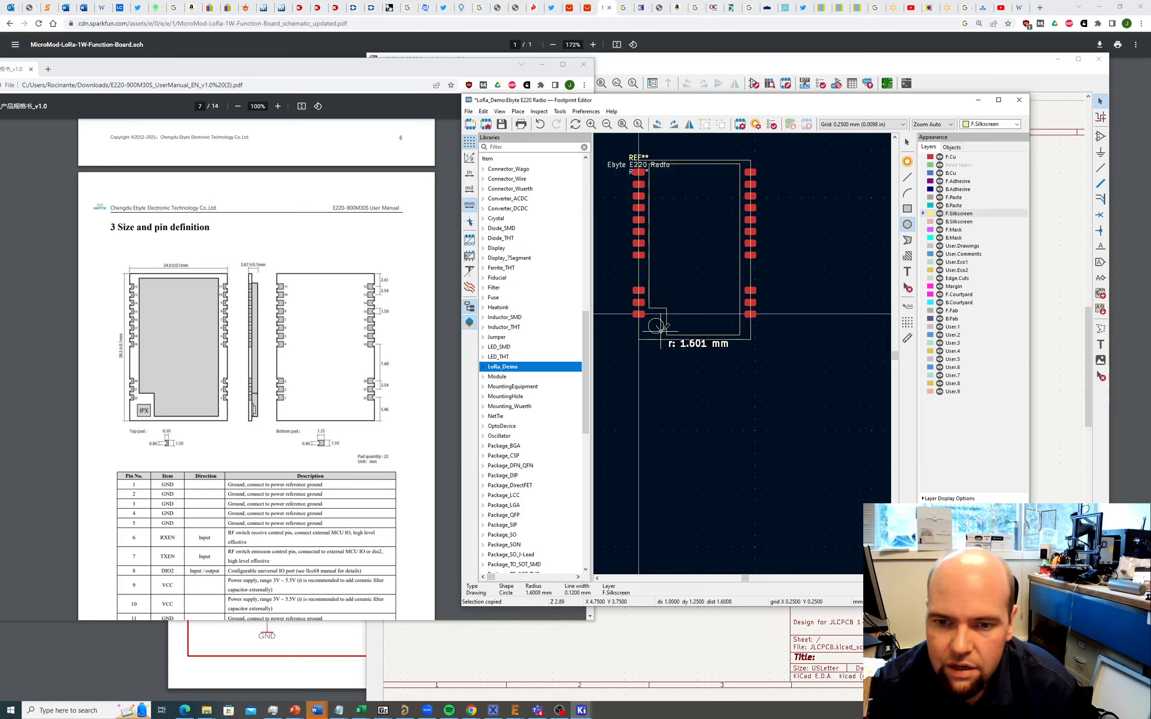
pyautogui.click(661, 331)
pyautogui.press('Escape')
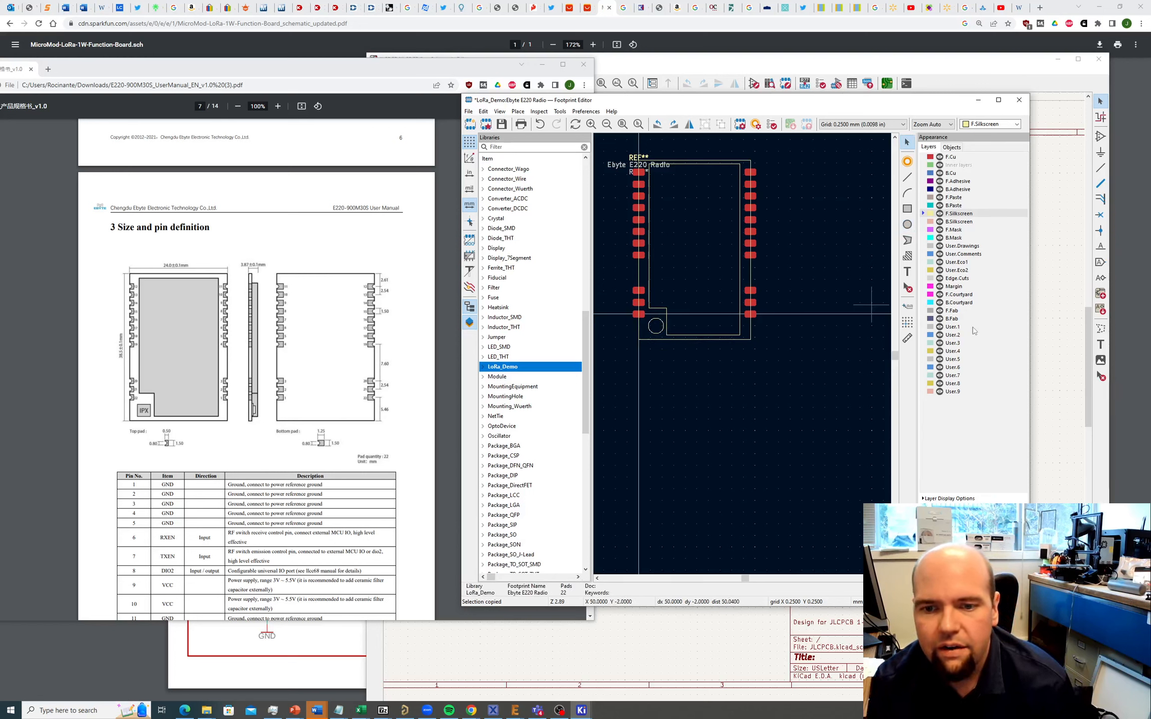
pyautogui.scroll(2, 670, 312)
pyautogui.scroll(-2, 743, 353)
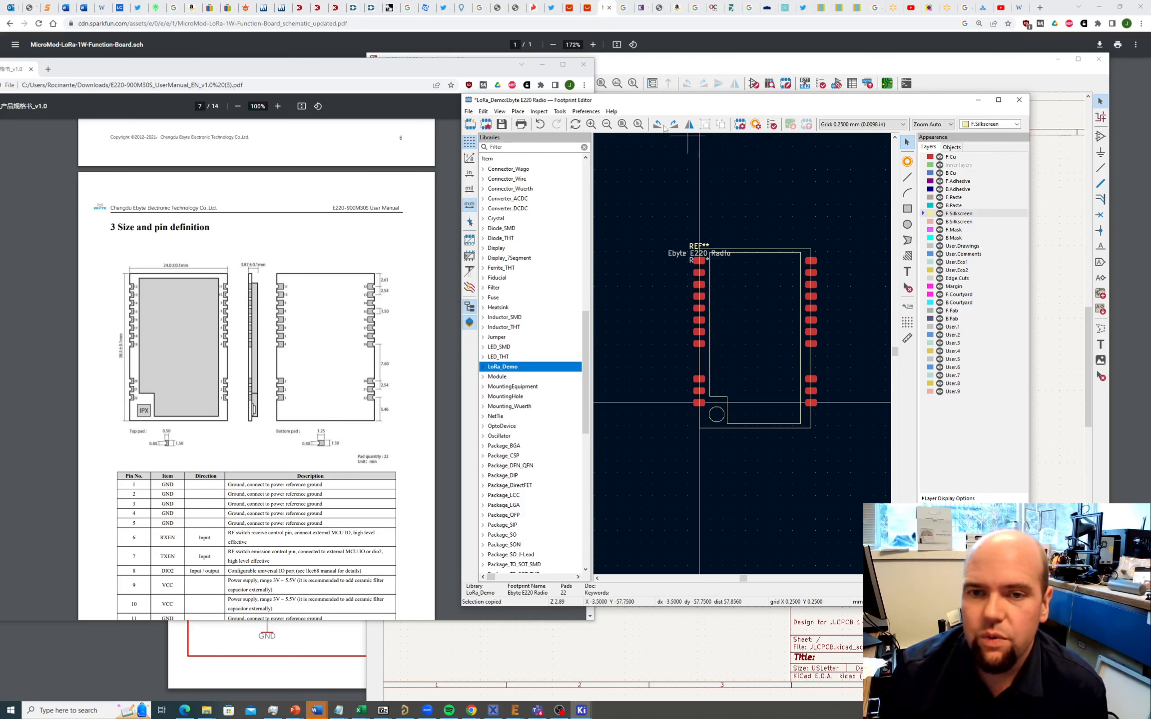
# Step: Add 'DO NOT ROUTE HS SIGNALS!!!' silkscreen text, rotated 90°, inside the outline
pyautogui.click(520, 111)
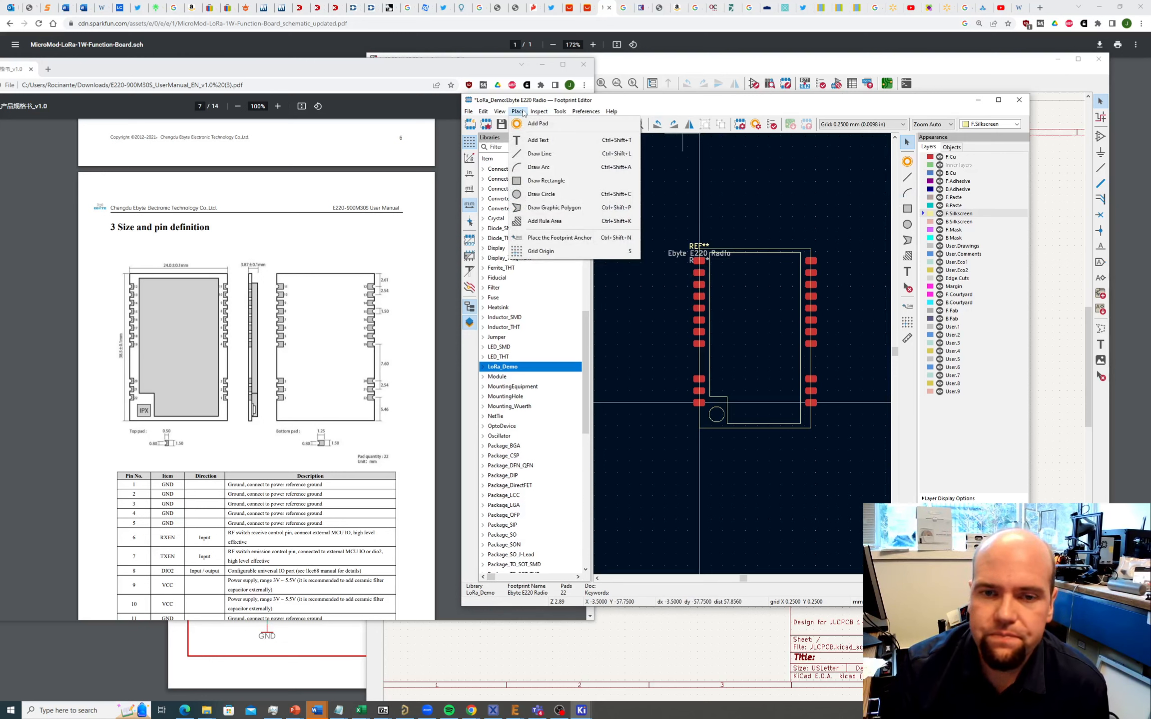
pyautogui.click(530, 141)
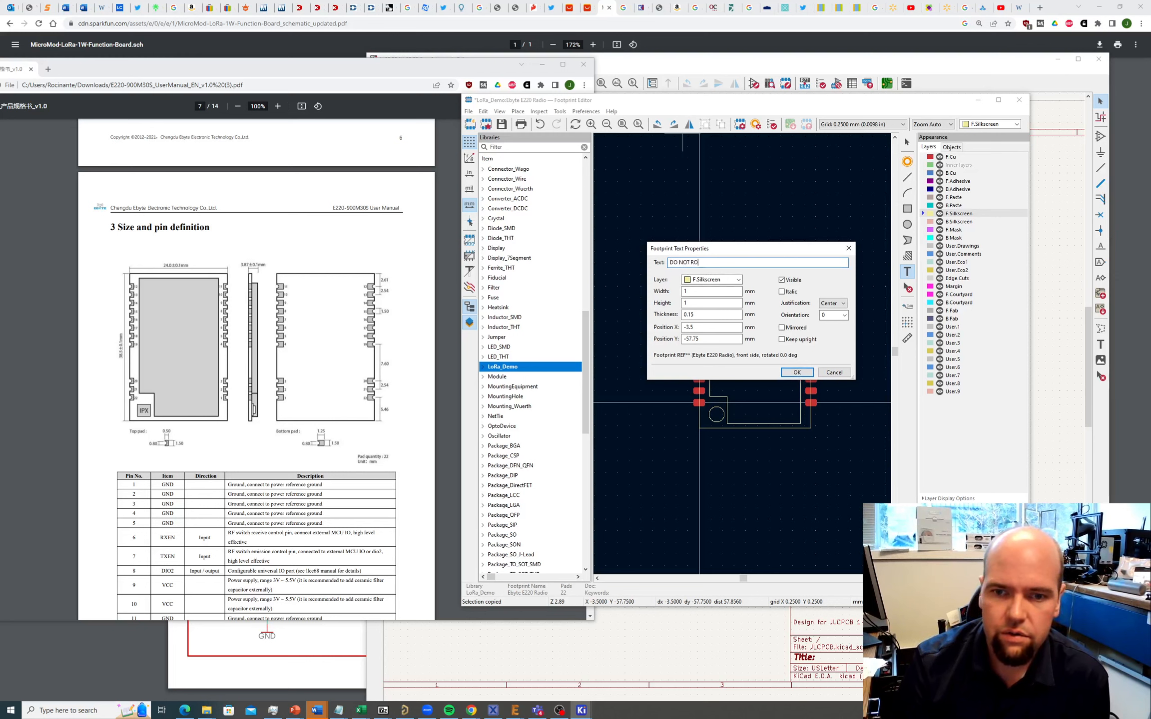
pyautogui.write('UTE')
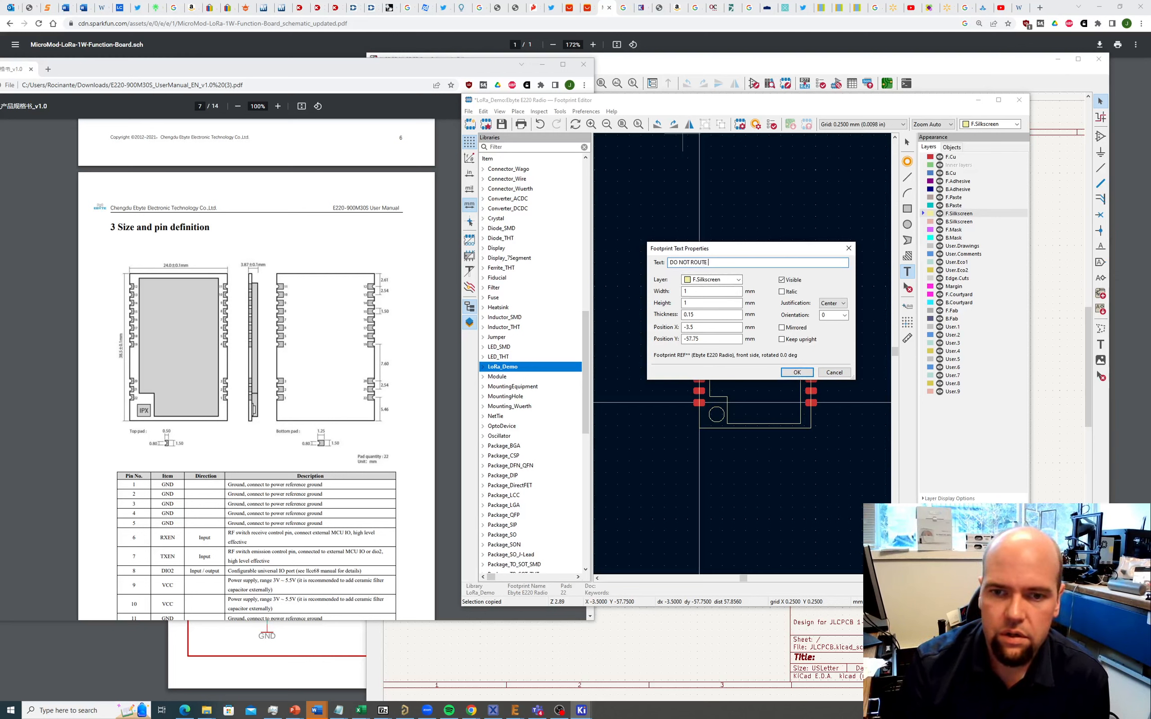
pyautogui.write(' HS SIGNALS')
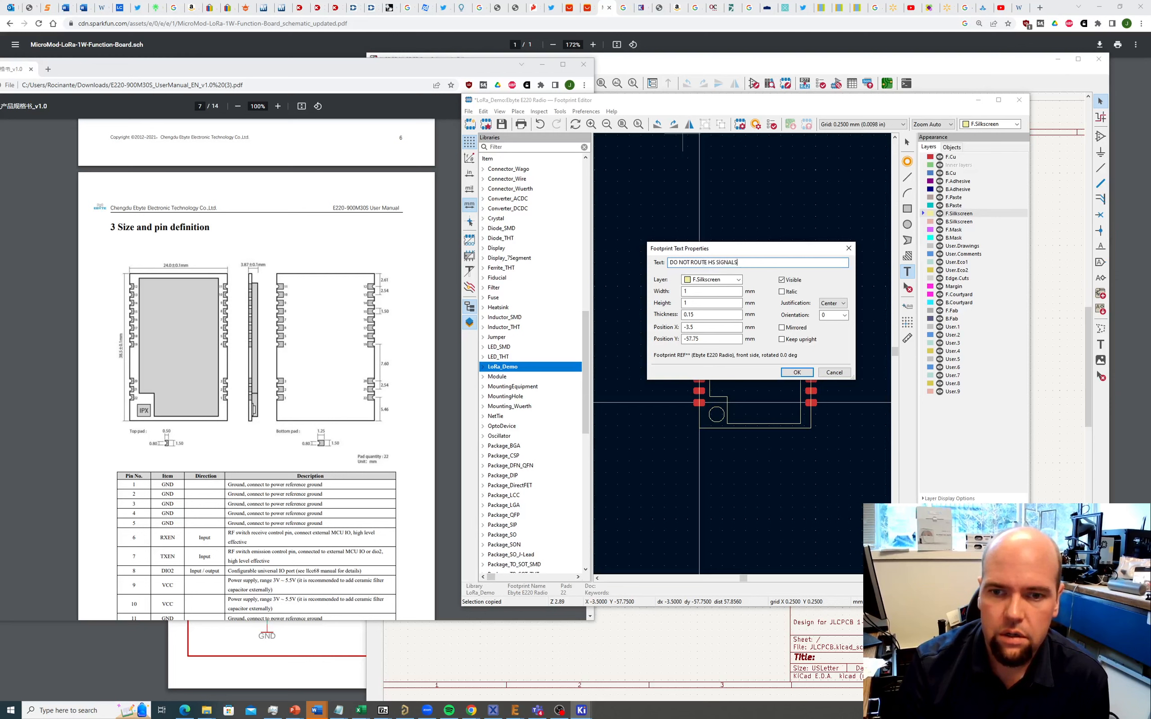
pyautogui.write('!!!')
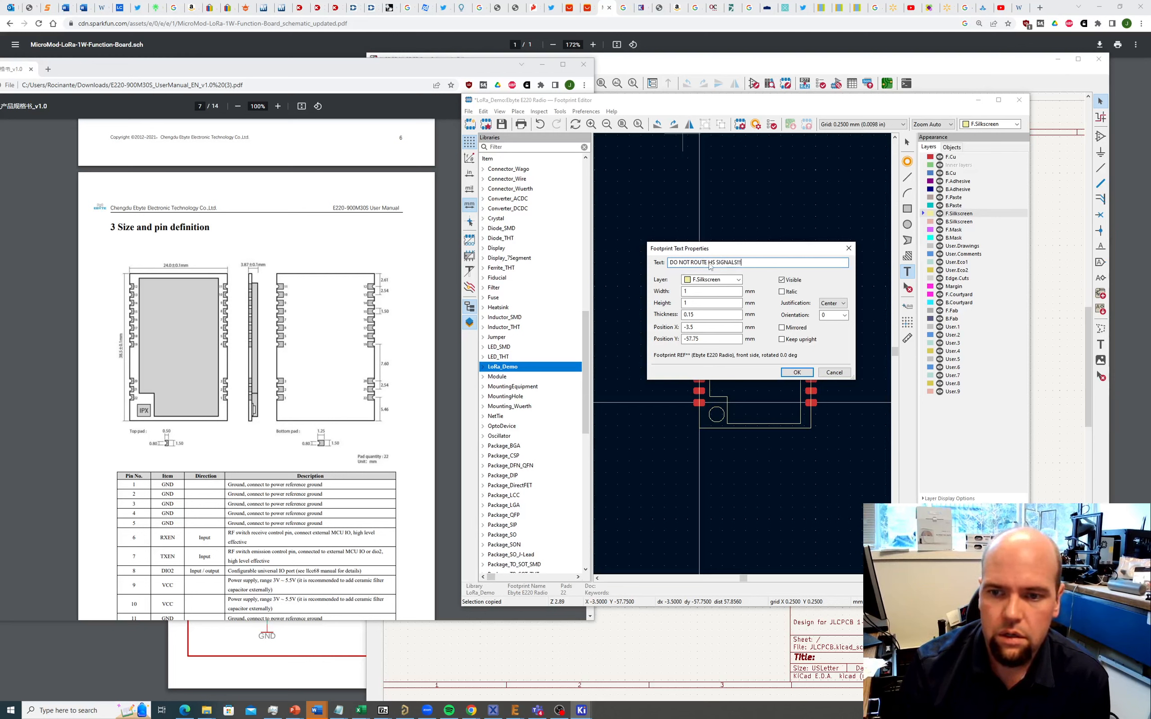
pyautogui.click(797, 373)
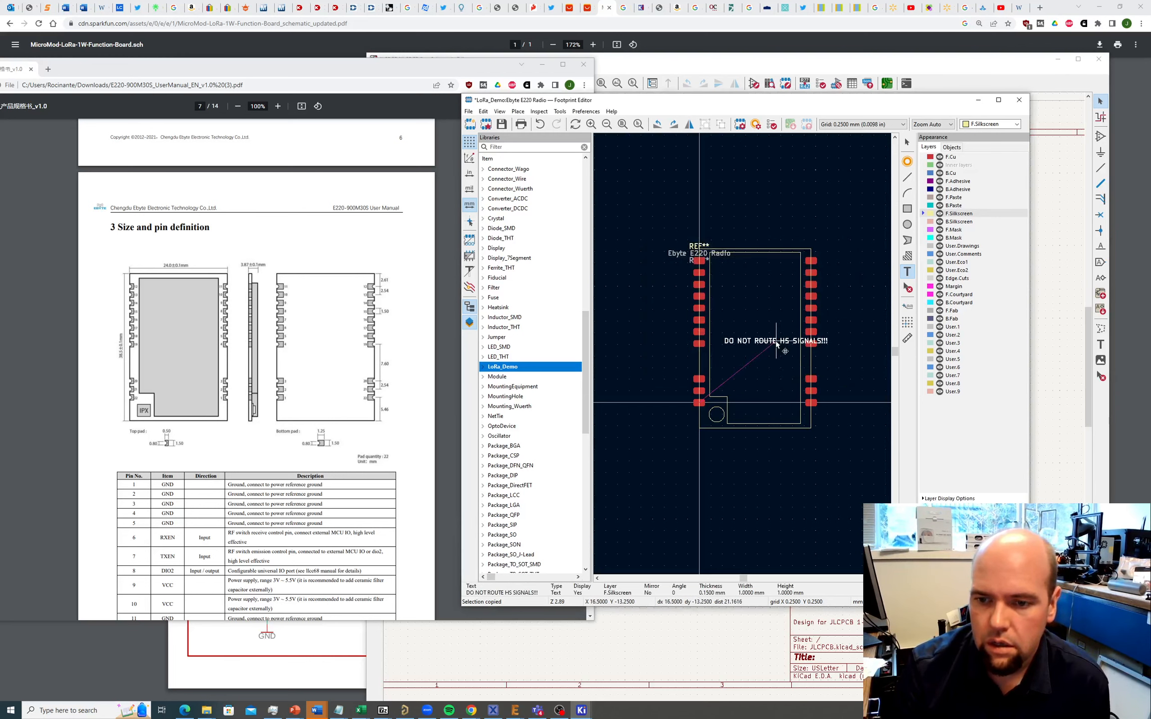
pyautogui.press('r')
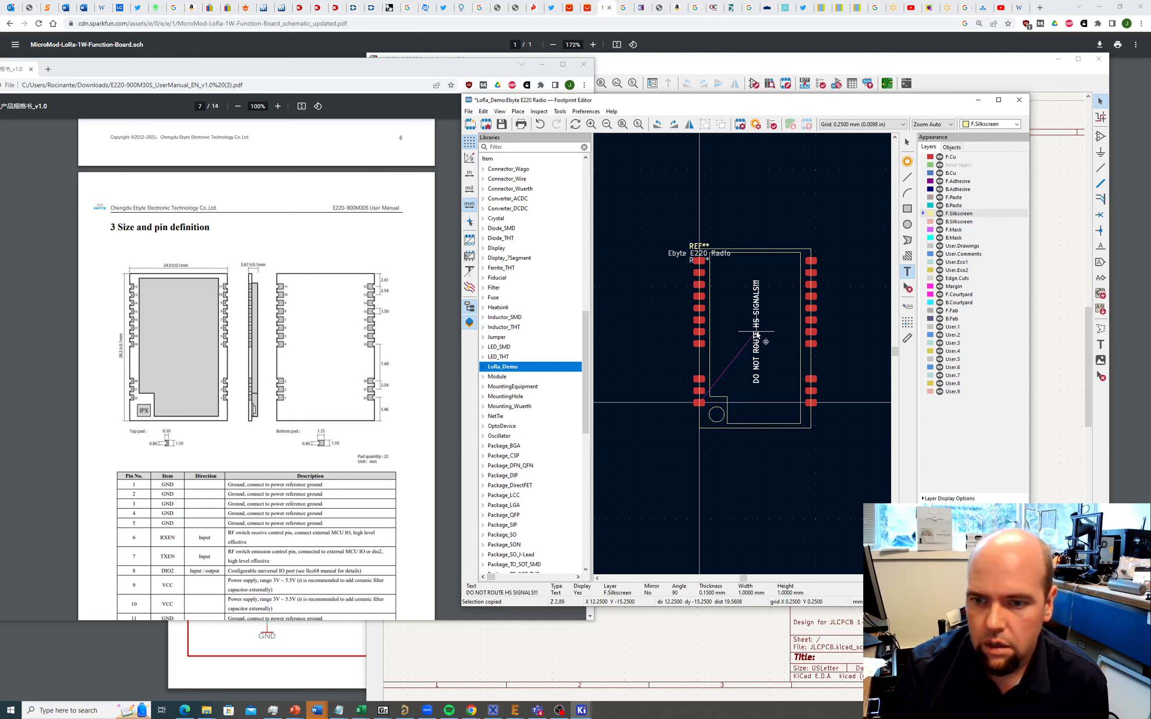
pyautogui.click(757, 335)
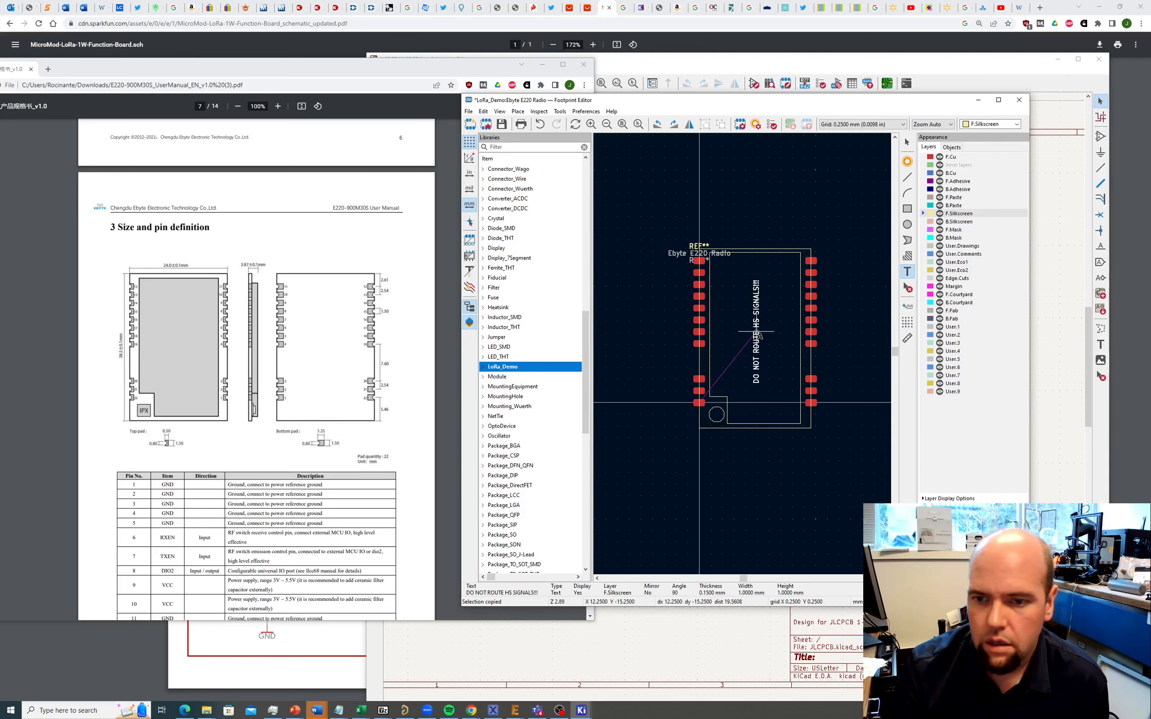
pyautogui.press('Escape')
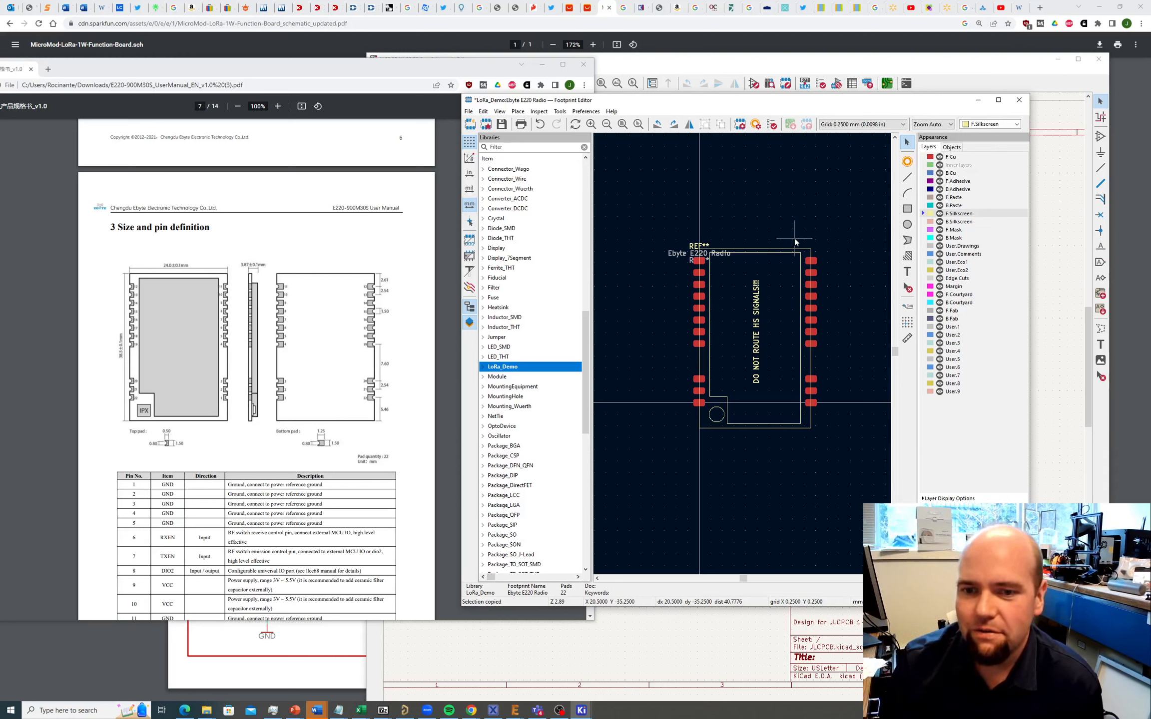
# Step: Stack the REF** and 'Ebyte E220 Radio' labels above the outline's top-left corner
pyautogui.click(696, 247)
pyautogui.moveTo(696, 247); pyautogui.dragTo(722, 263)
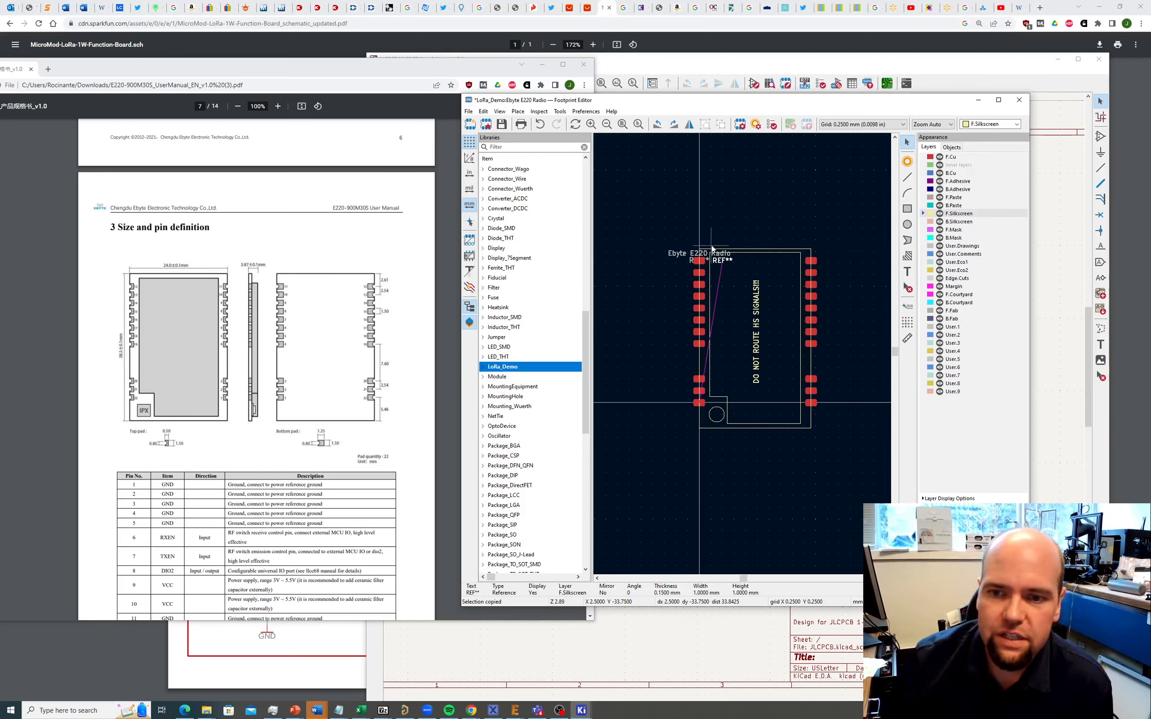
pyautogui.click(681, 251)
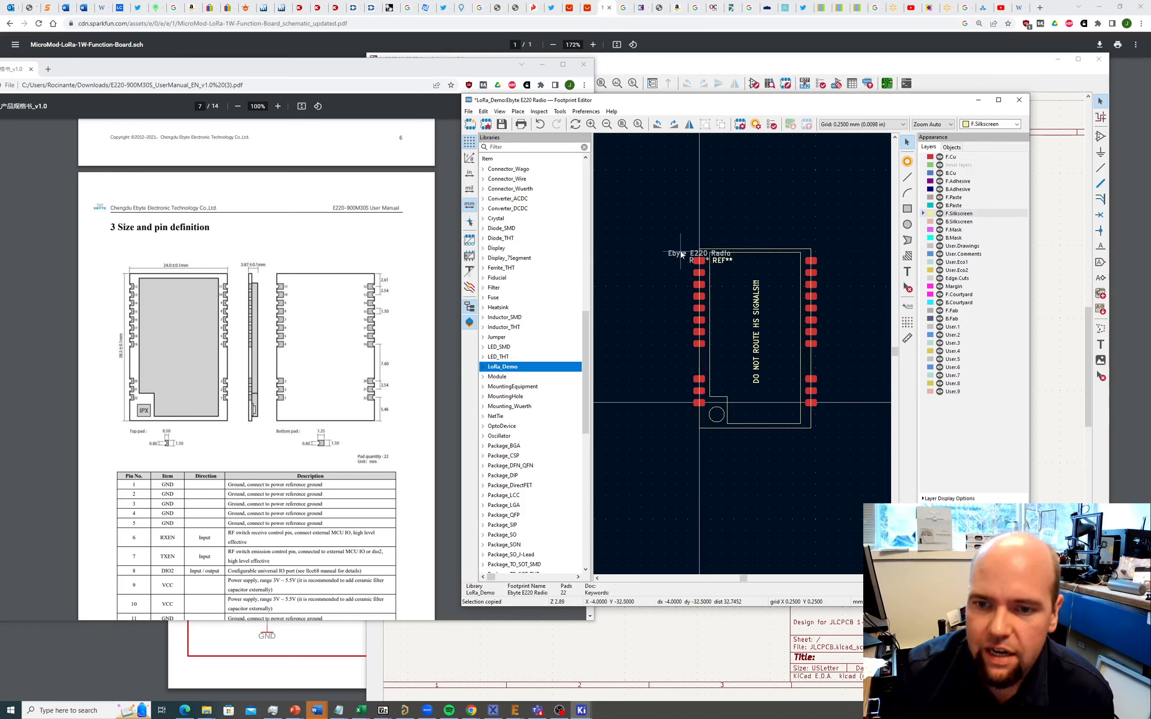
pyautogui.click(682, 253)
pyautogui.moveTo(692, 253)
pyautogui.mouseDown()
pyautogui.moveTo(731, 246)
pyautogui.moveTo(697, 257)
pyautogui.moveTo(708, 236)
pyautogui.mouseUp()
pyautogui.click(830, 218)
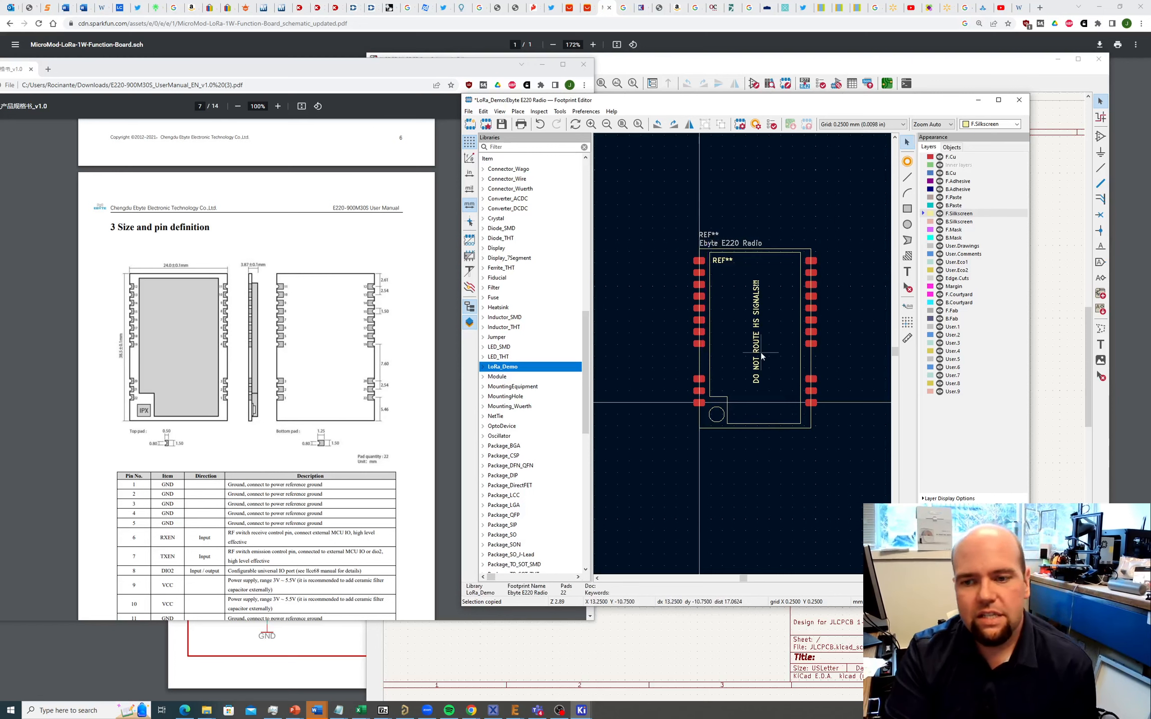
pyautogui.click(468, 111)
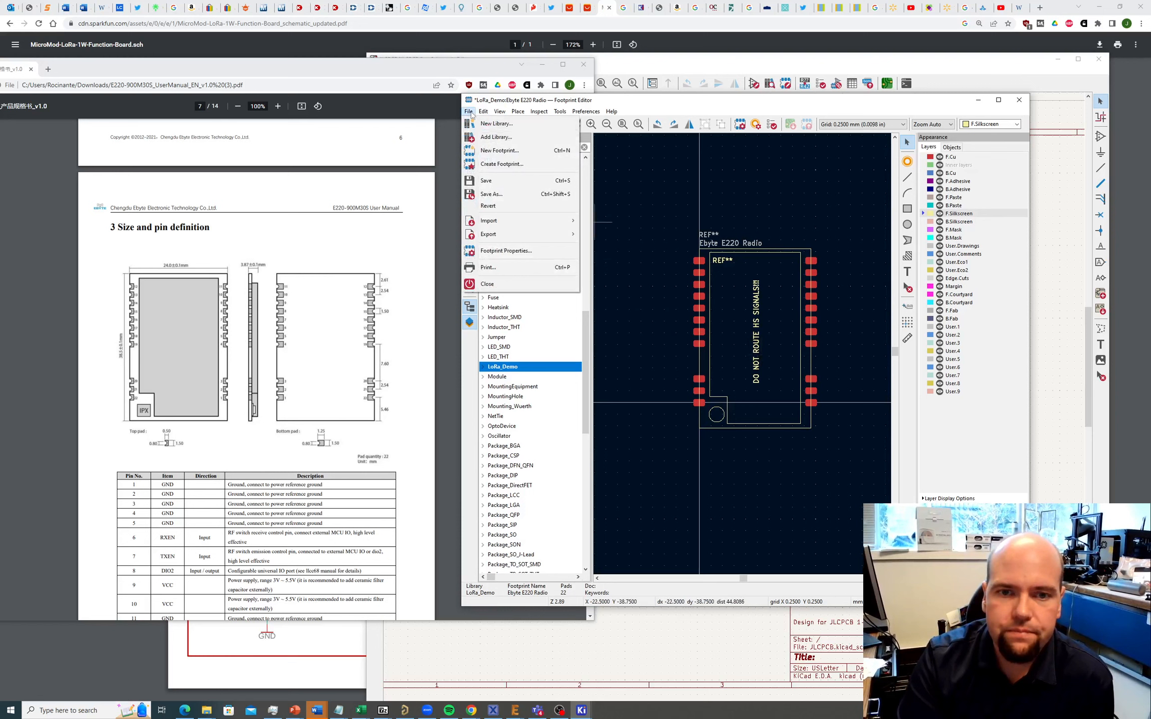
# Step: Save the Ebyte E220 Radio footprint, close the Footprint Editor and raise the JLCPCB — KiCad 6.0 window
pyautogui.click(491, 181)
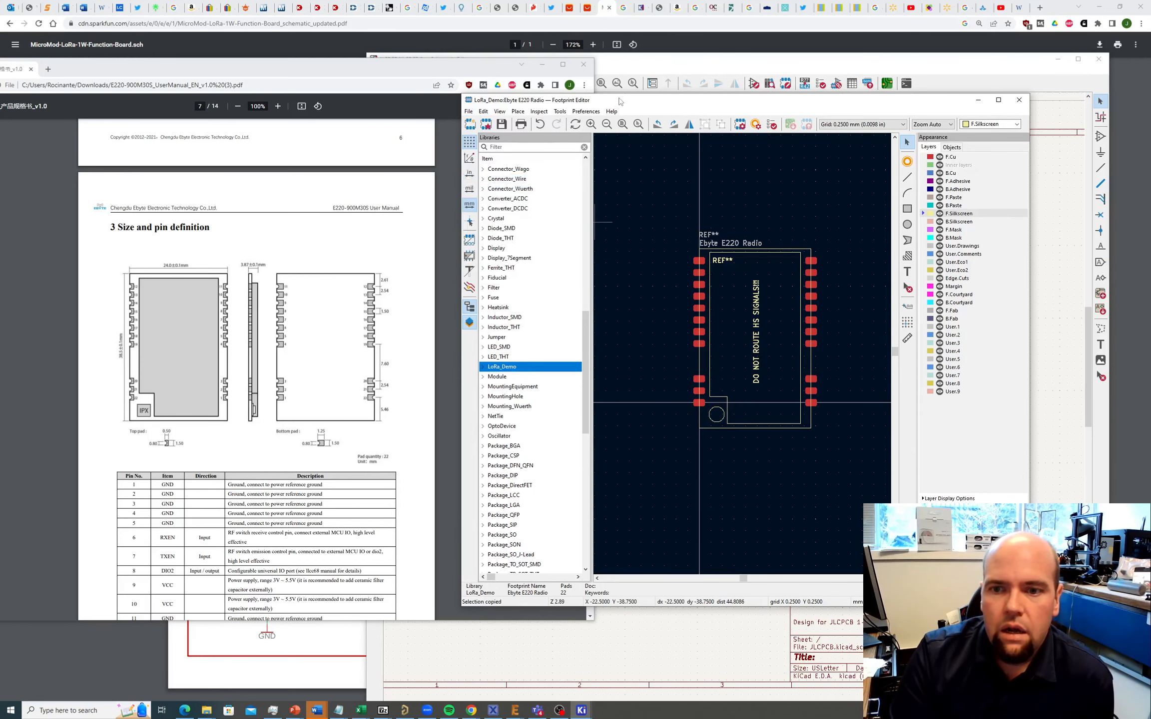
pyautogui.moveTo(620, 102); pyautogui.dragTo(500, 94)
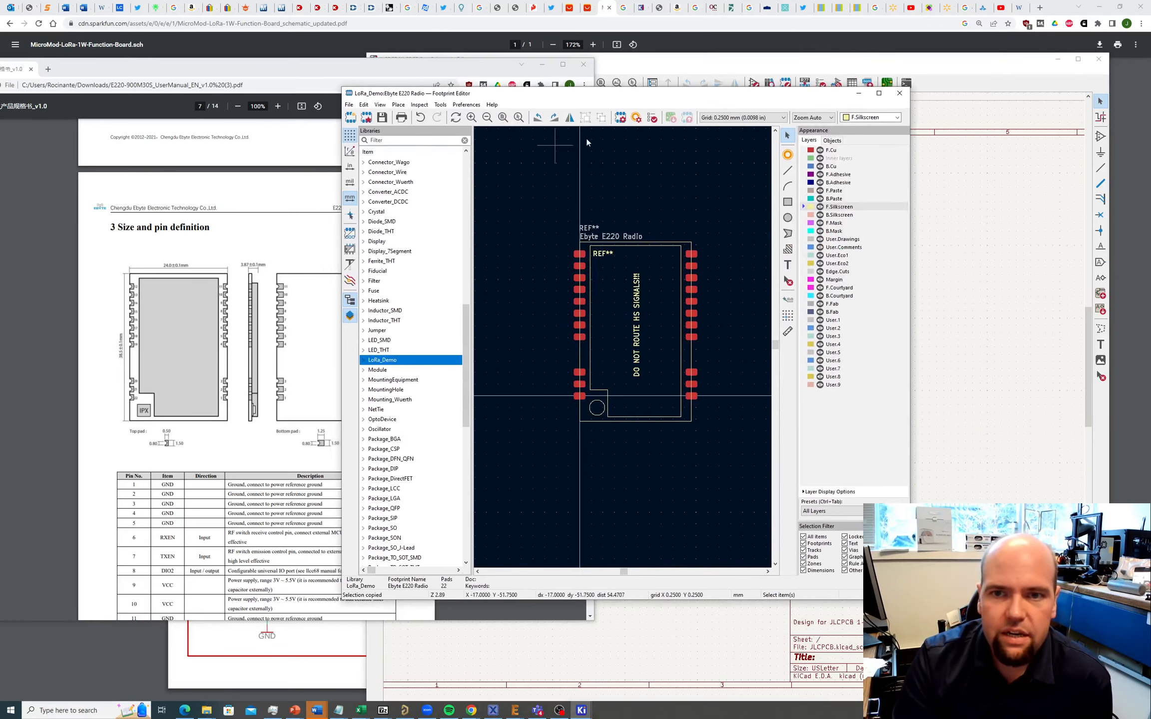
pyautogui.click(901, 96)
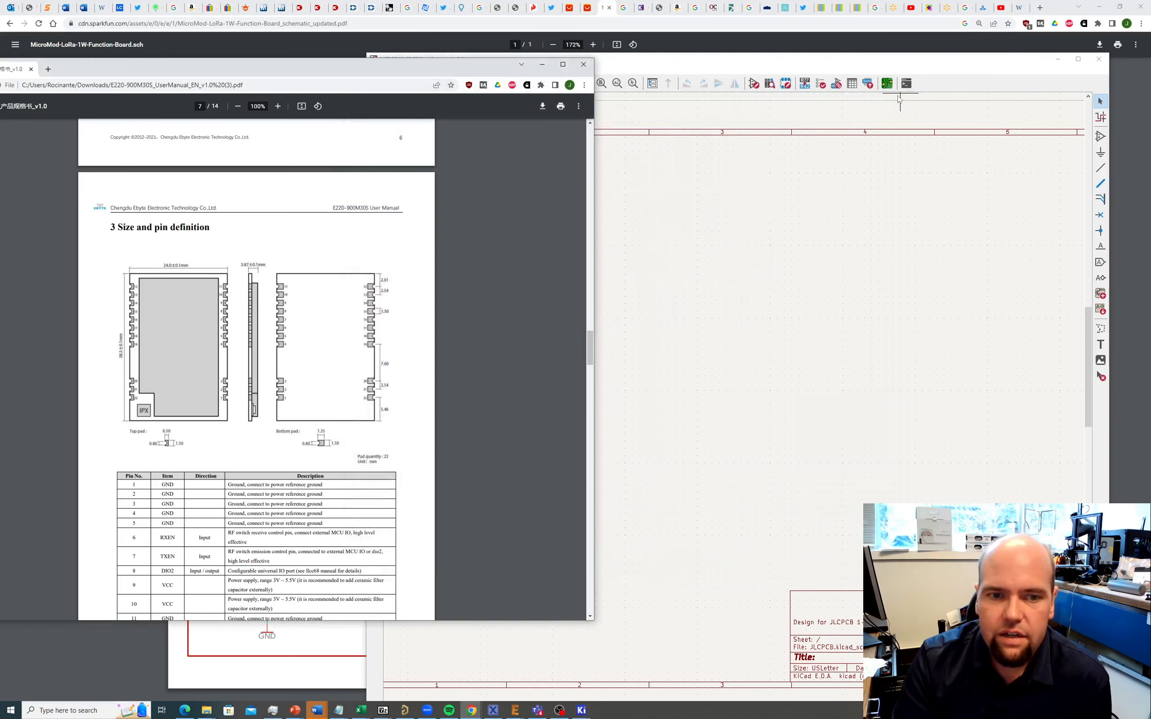
pyautogui.click(581, 710)
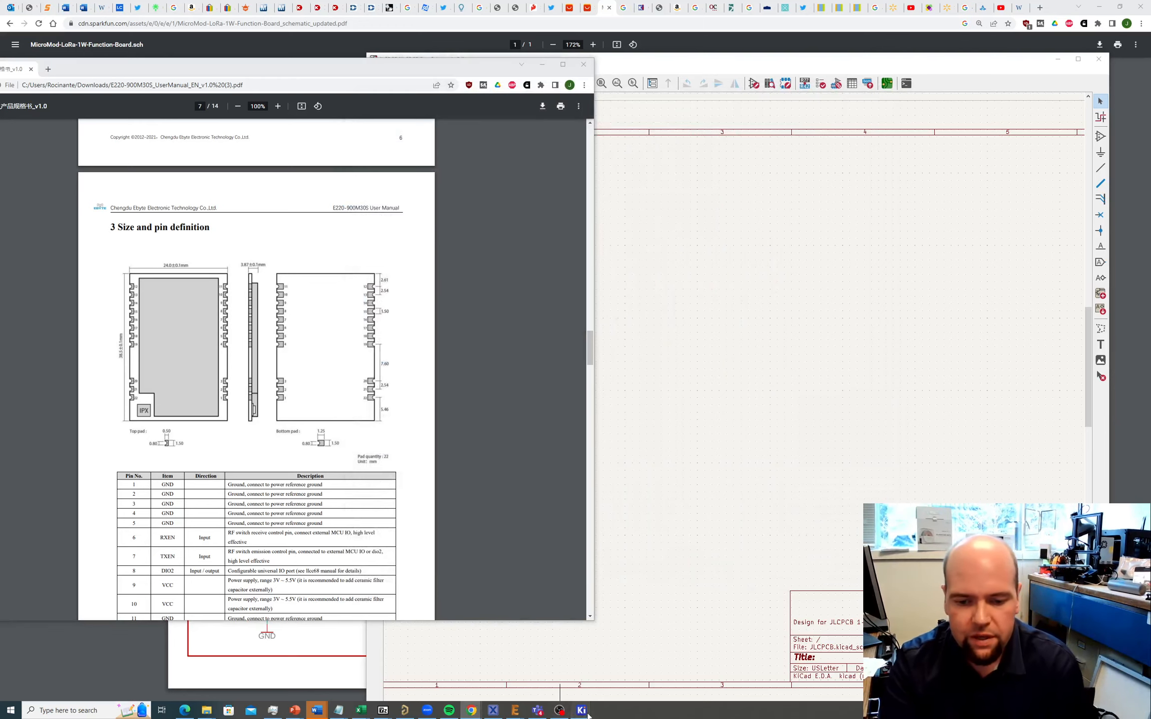
pyautogui.click(549, 665)
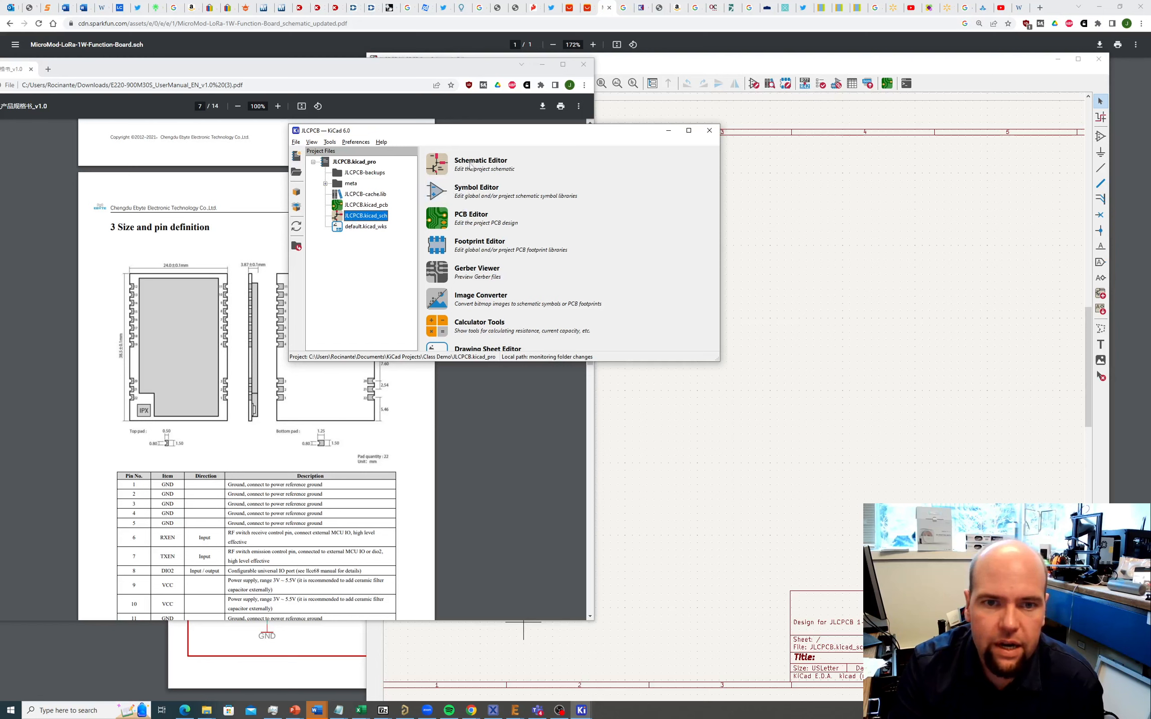
# Step: Load Ebyte_LoRa_E220 from the LoRa_DEMO library in the Symbol Editor
pyautogui.click(437, 191)
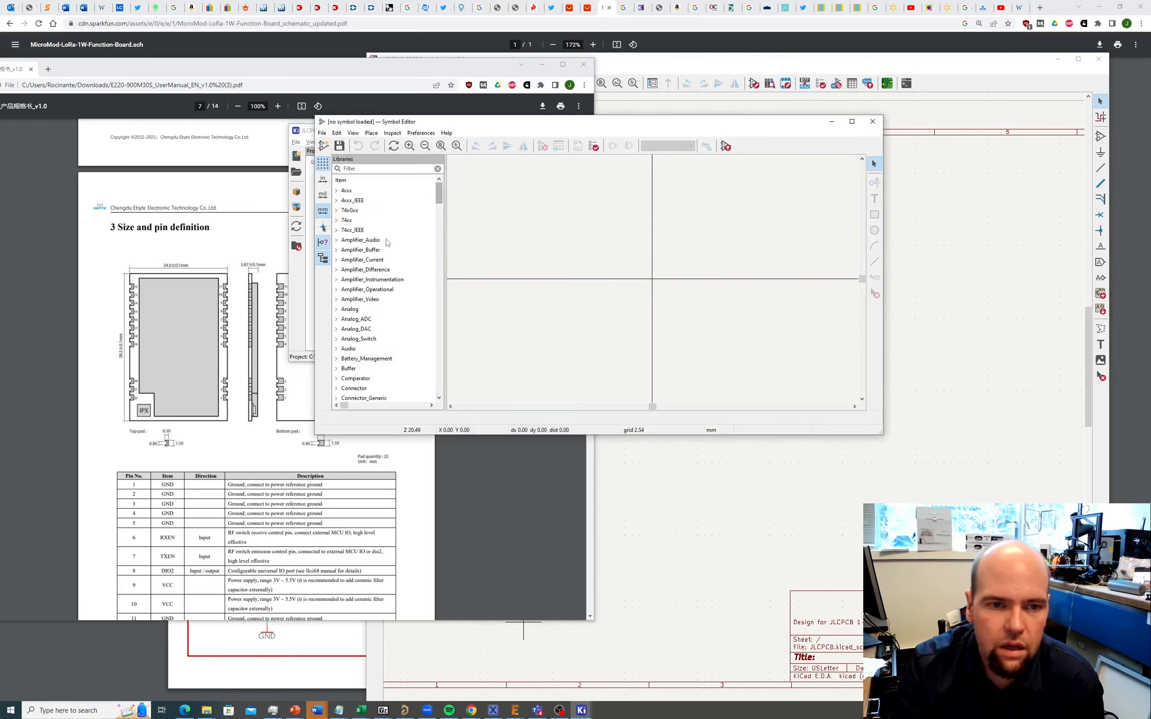
pyautogui.scroll(-20, 386, 237)
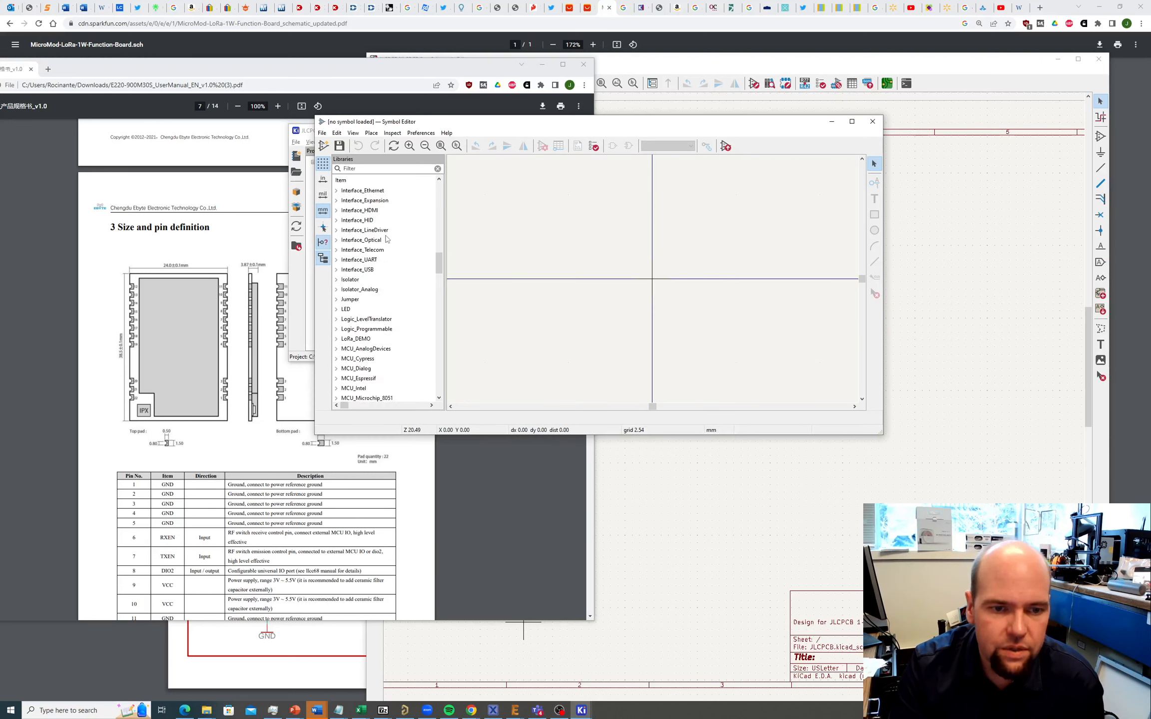
pyautogui.scroll(6, 387, 239)
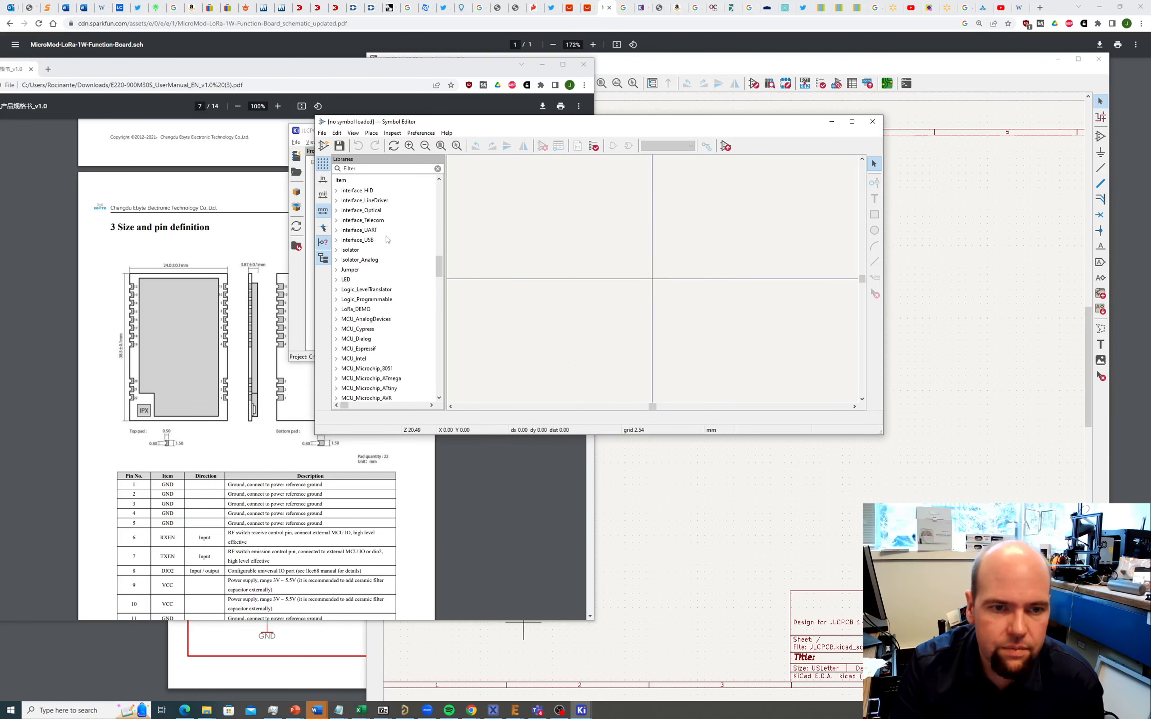
pyautogui.doubleClick(355, 311)
pyautogui.click(359, 319)
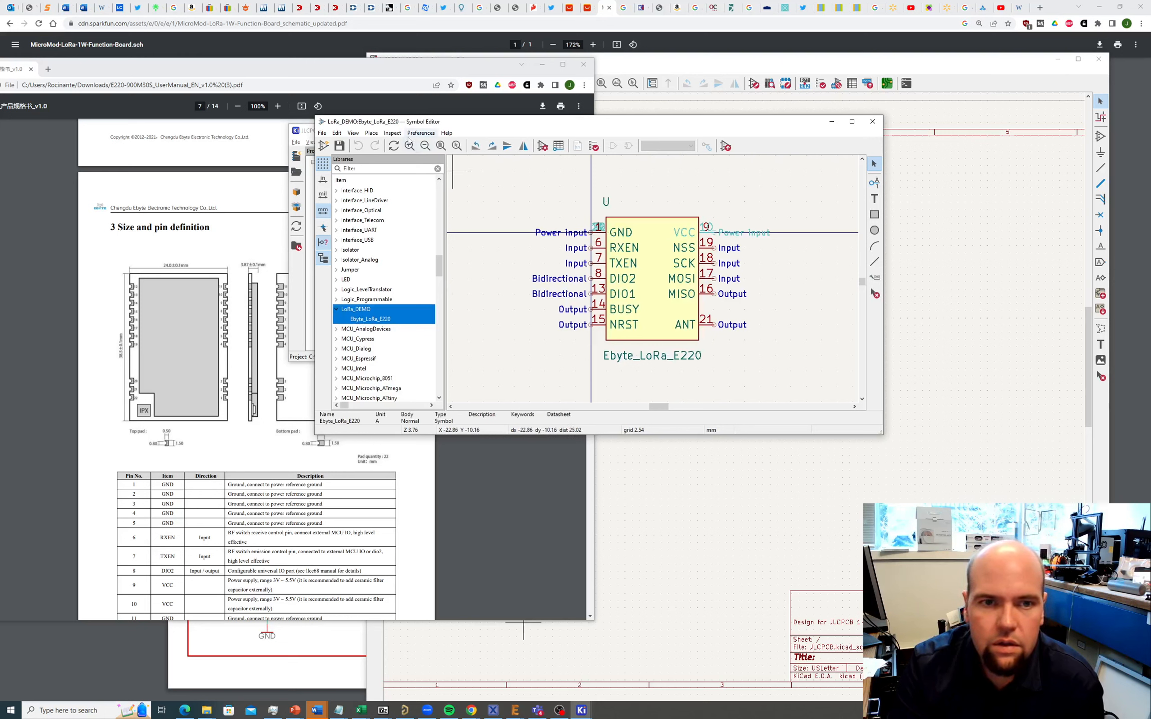
# Step: Browse the Symbol Editor's Preferences menu settings
pyautogui.click(421, 133)
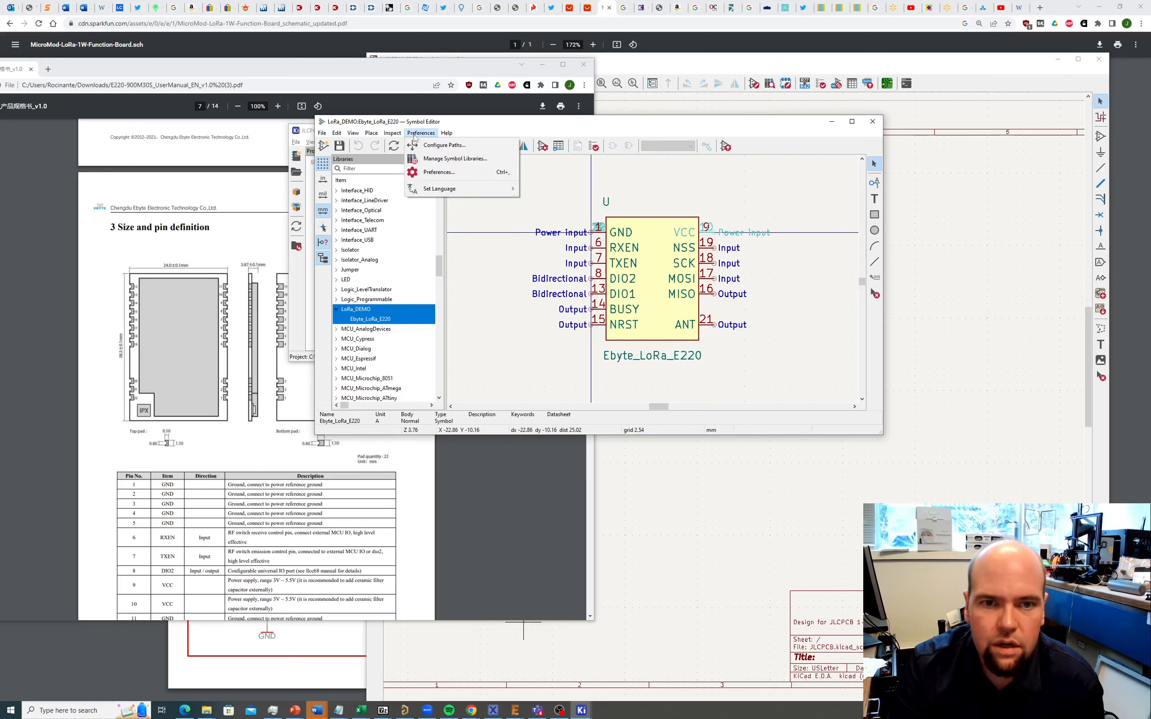
pyautogui.moveTo(456, 136)
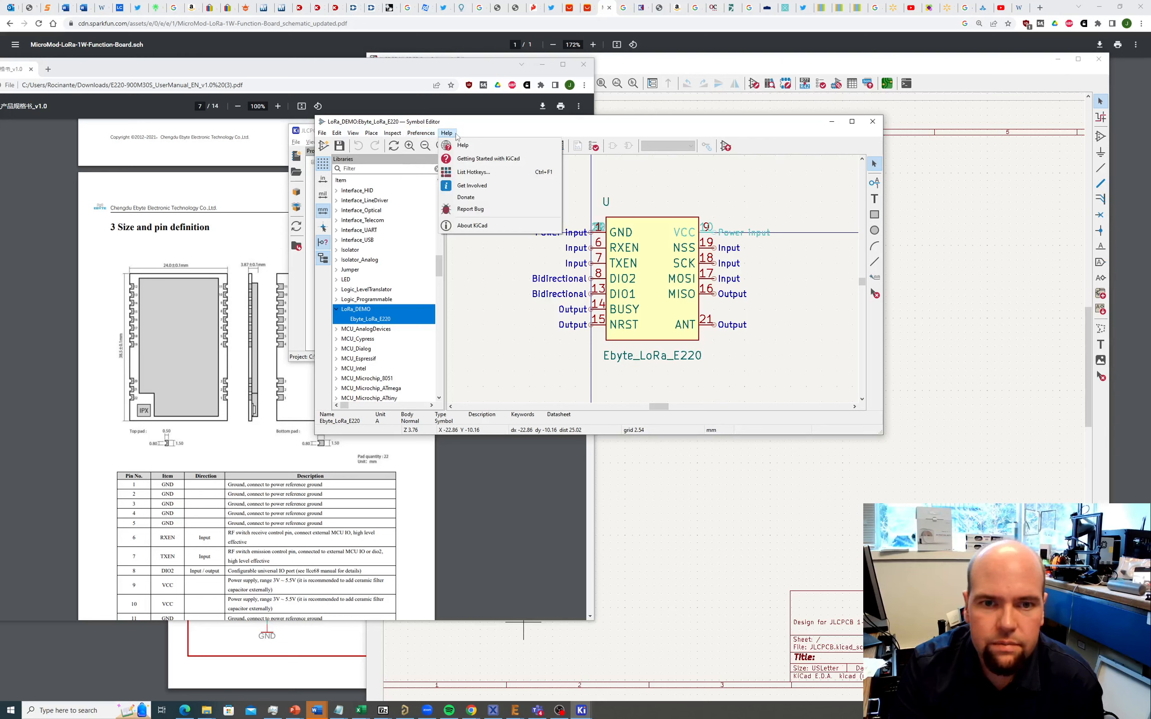
pyautogui.moveTo(353, 137)
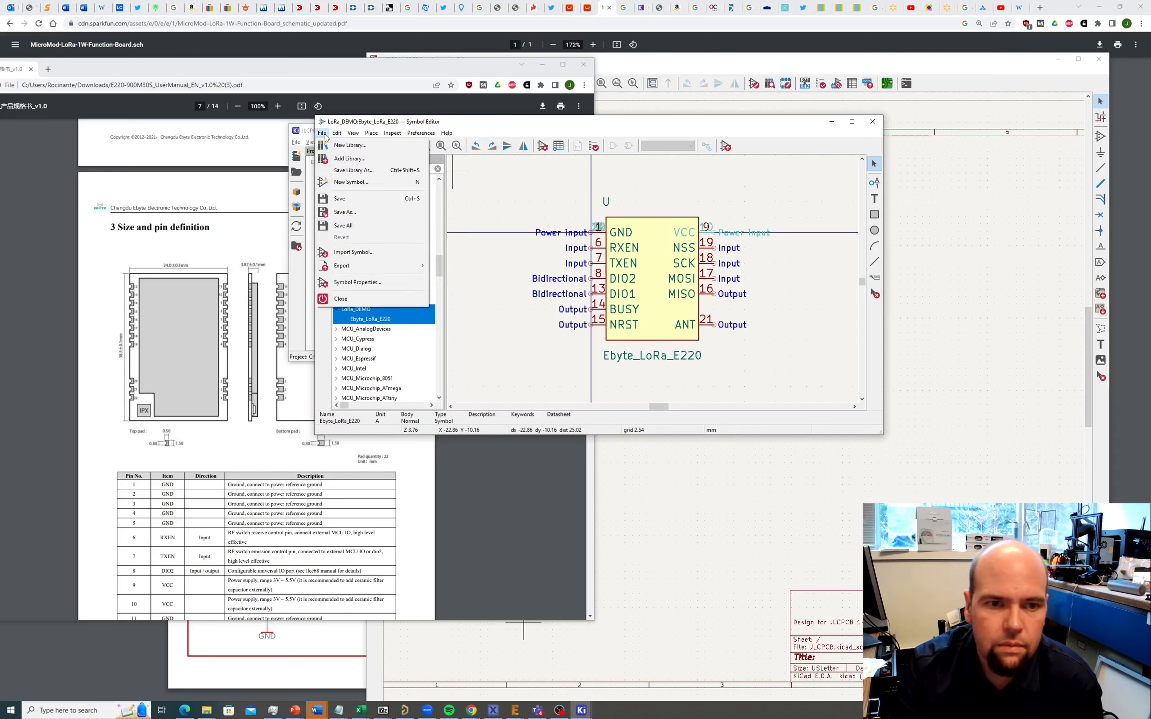
# Step: In the symbol's properties, set the Footprint field to LoRa_Demo's Ebyte E220 Radio via the Footprint Library Browser
pyautogui.click(350, 283)
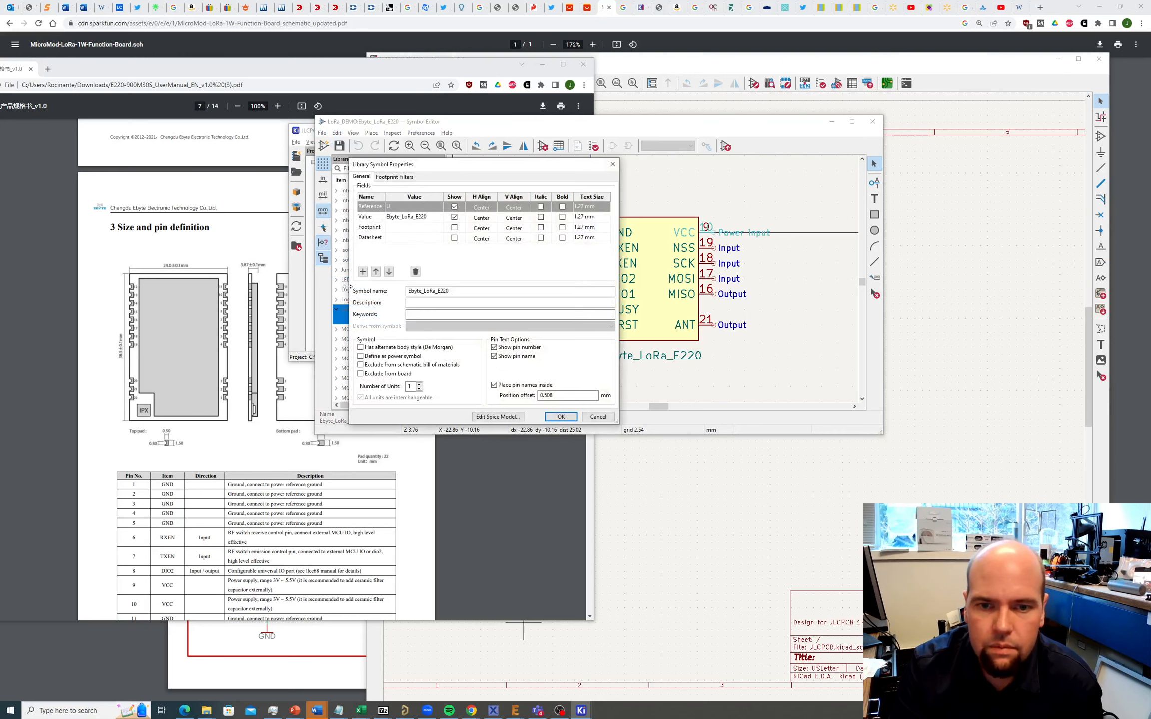
pyautogui.click(409, 227)
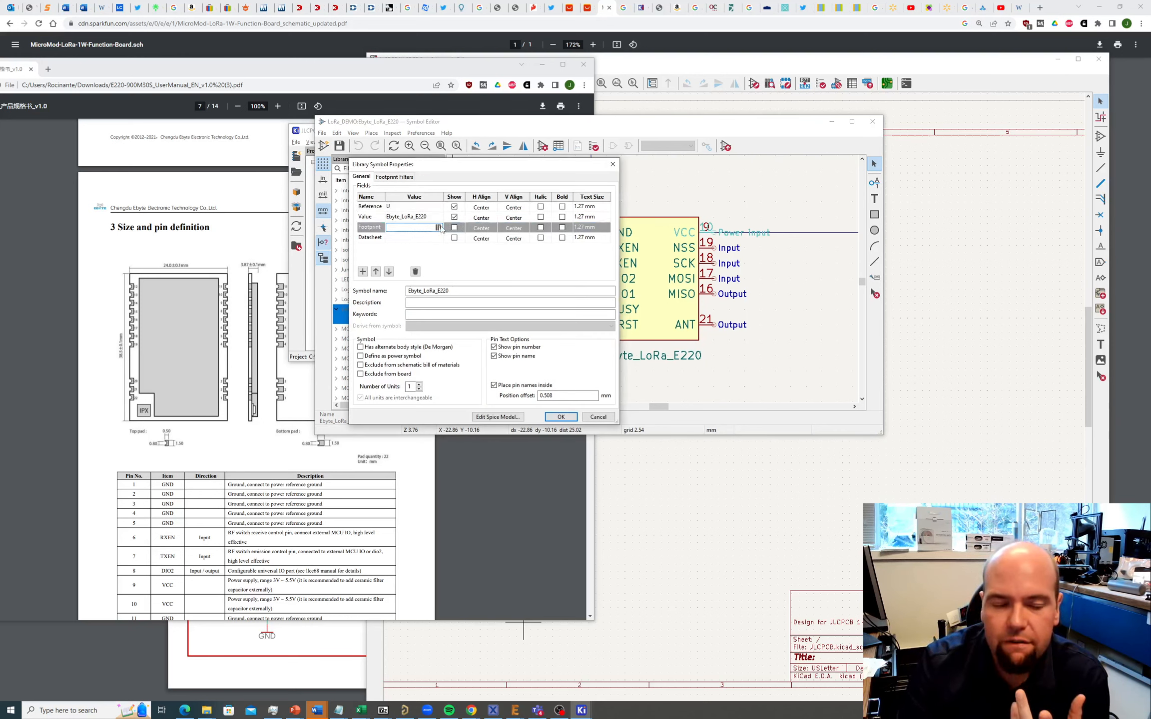
pyautogui.click(438, 228)
pyautogui.scroll(-4, 46, 149)
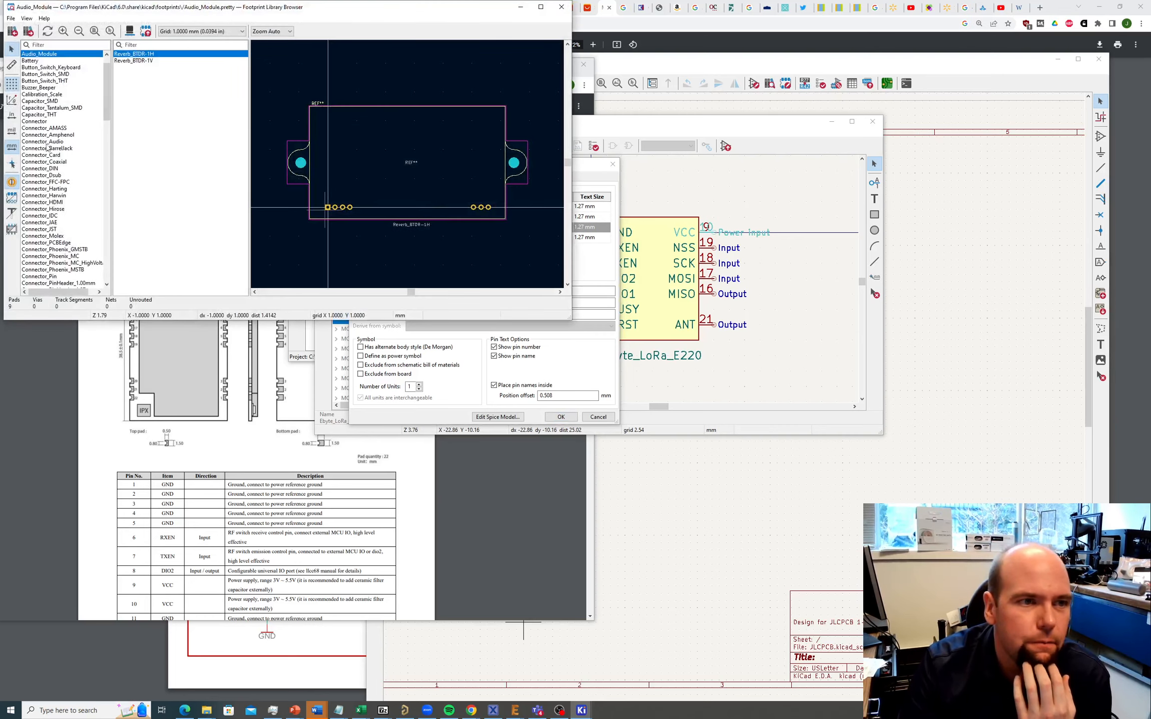
pyautogui.scroll(-18, 46, 149)
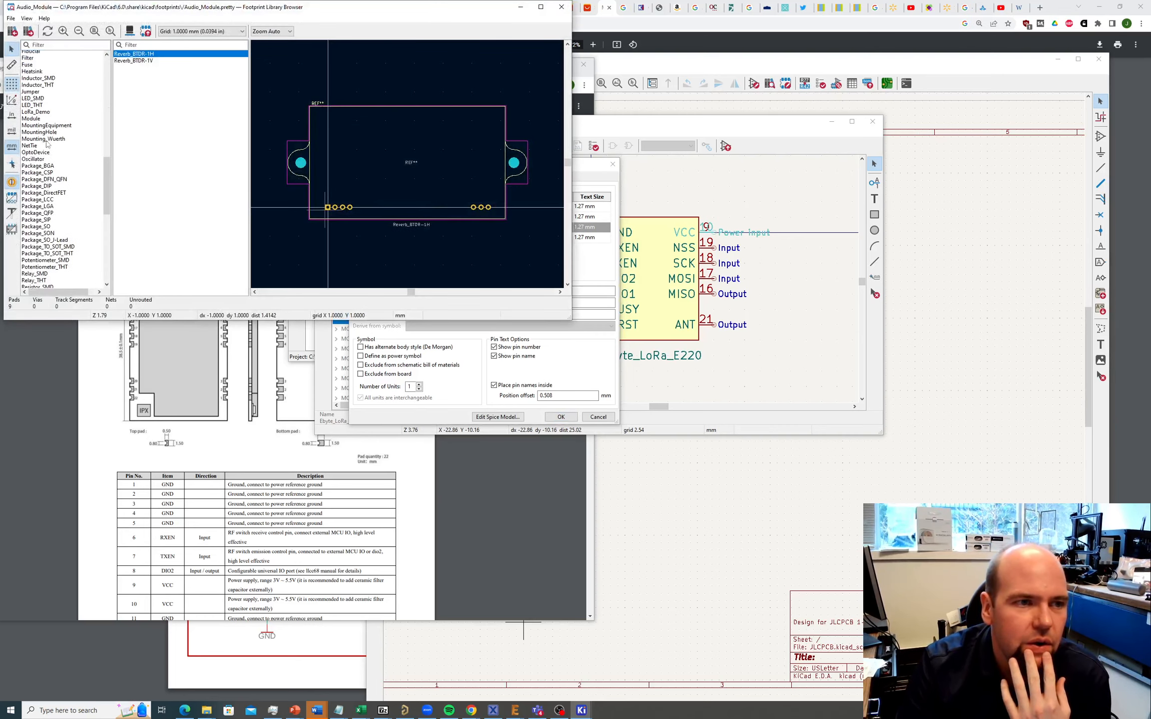
pyautogui.click(40, 121)
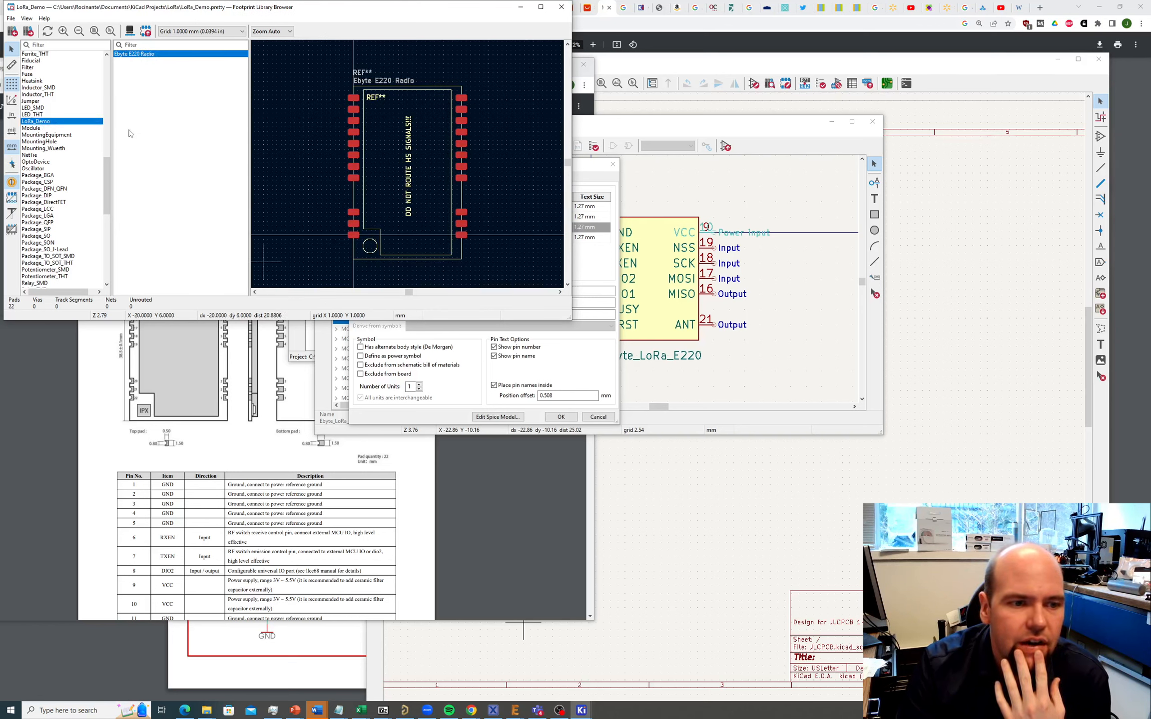
pyautogui.doubleClick(135, 54)
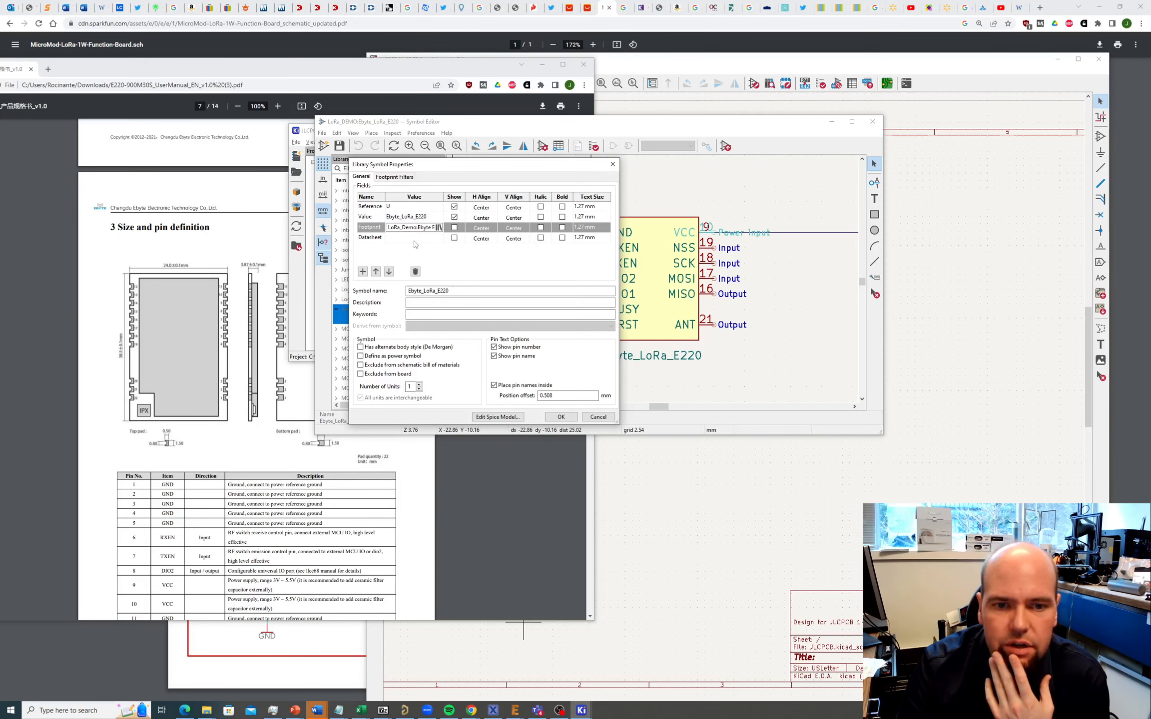
# Step: Apply the new footprint and move the footprint text so it sits centred under the symbol
pyautogui.click(414, 238)
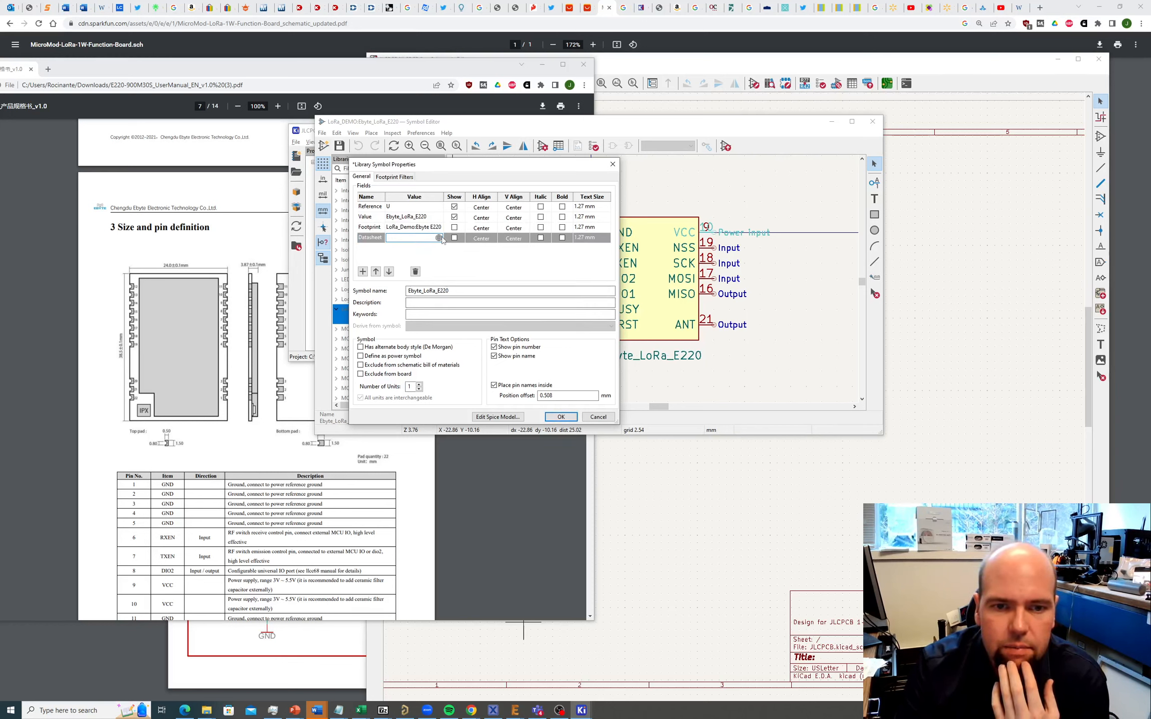
pyautogui.click(561, 417)
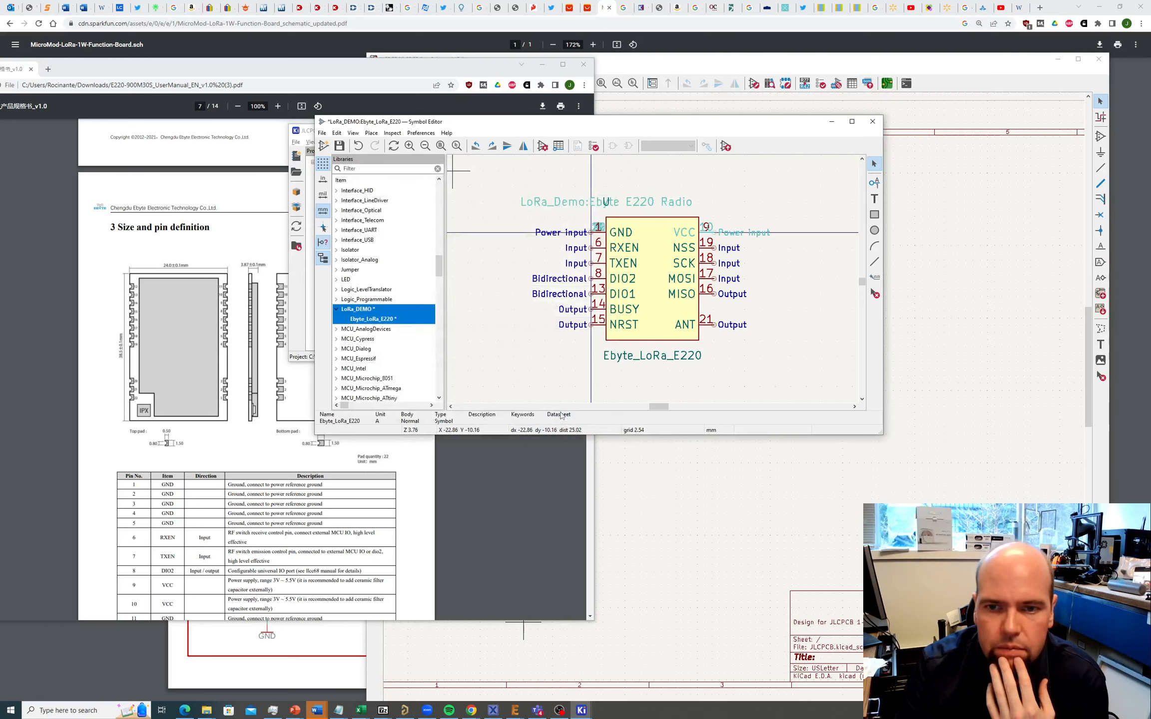
pyautogui.click(562, 204)
pyautogui.press('m')
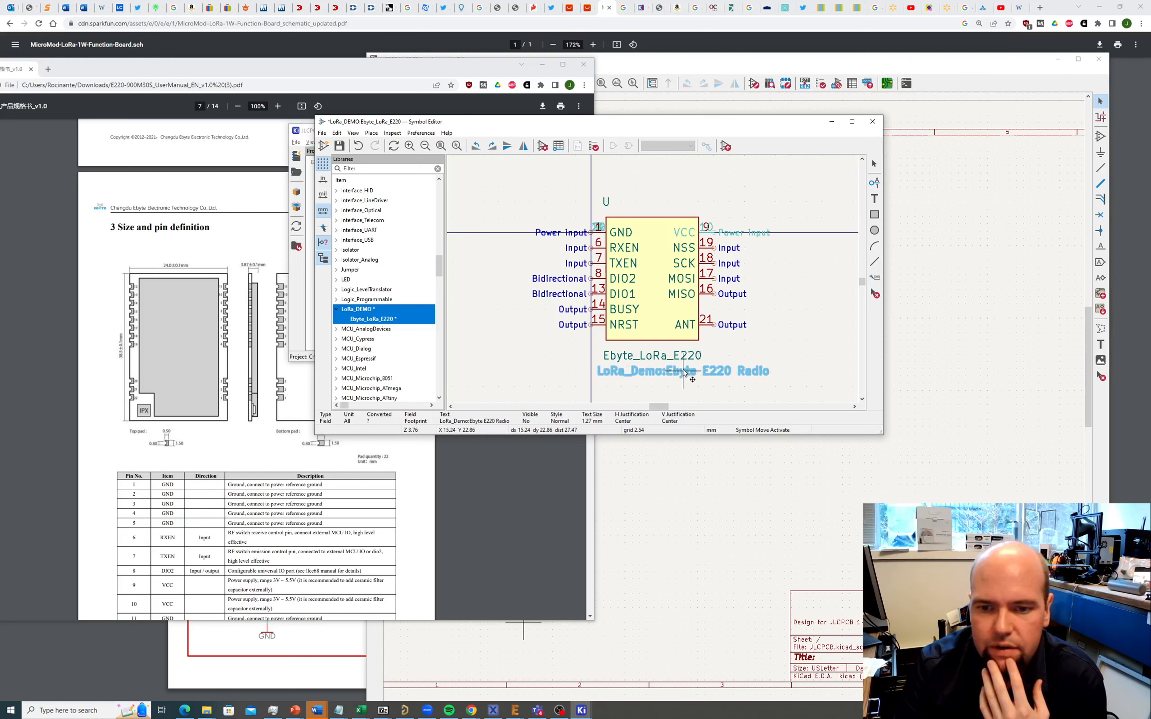
pyautogui.click(646, 373)
pyautogui.click(803, 339)
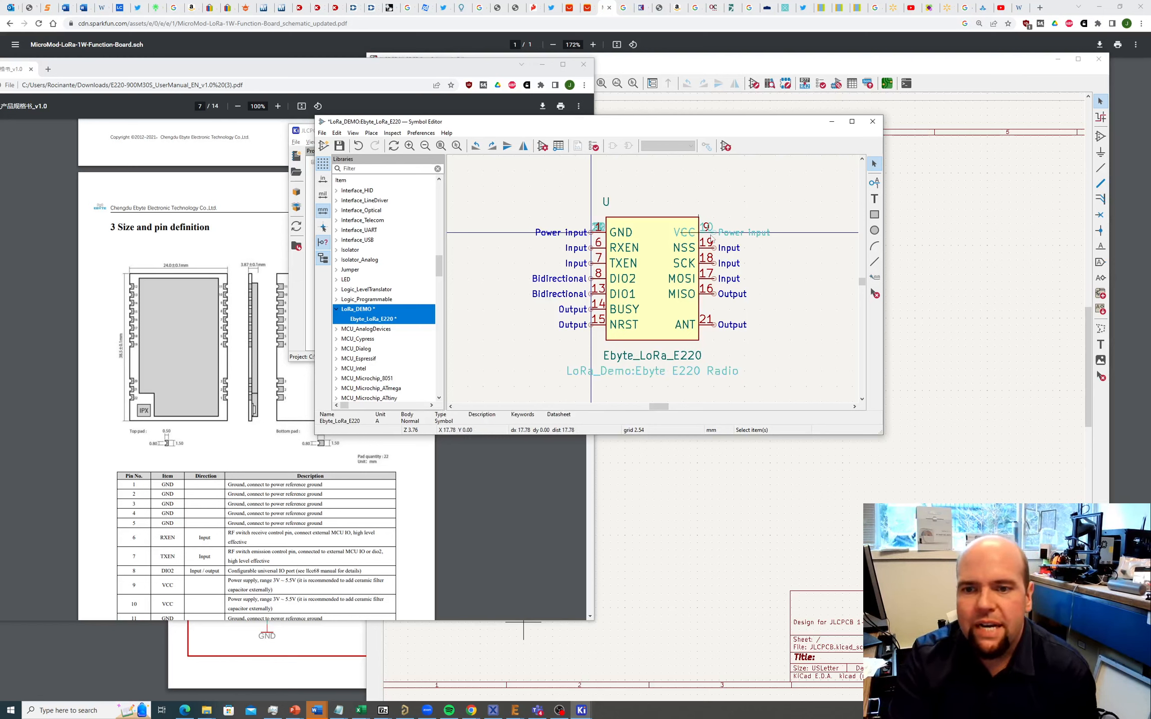
# Step: Save the LoRa_DEMO library and bring the JLCPCB project window forward
pyautogui.click(322, 133)
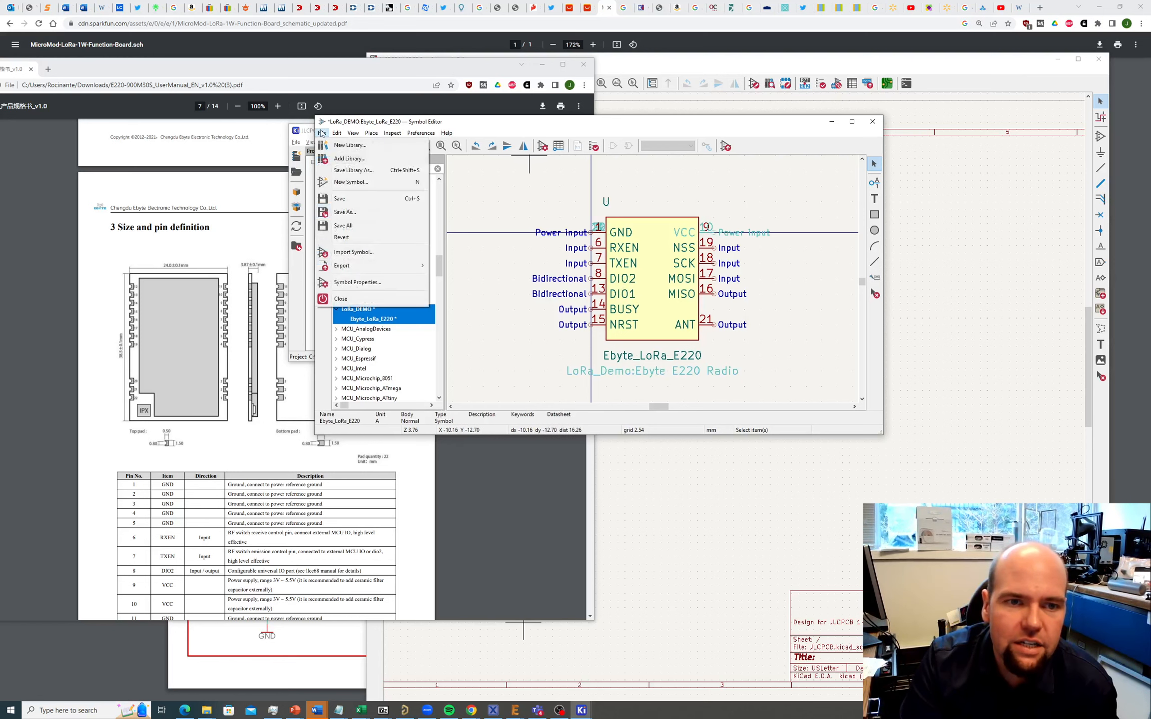
pyautogui.click(350, 180)
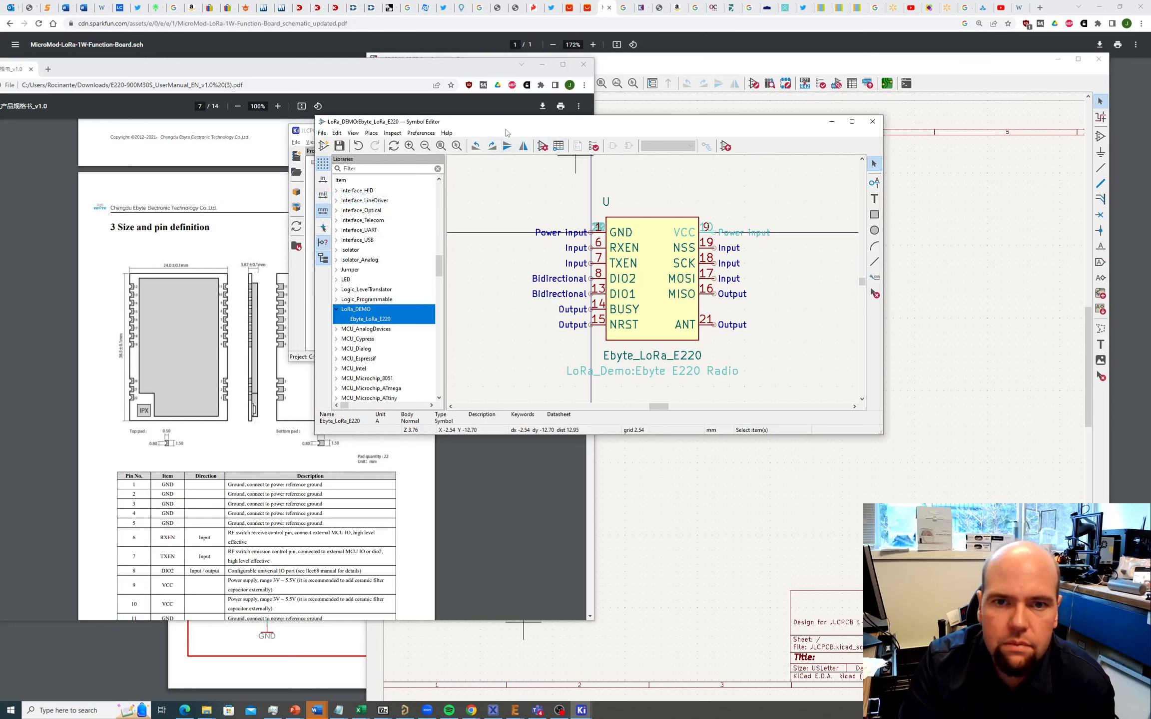
pyautogui.moveTo(505, 122); pyautogui.dragTo(562, 194)
pyautogui.click(518, 136)
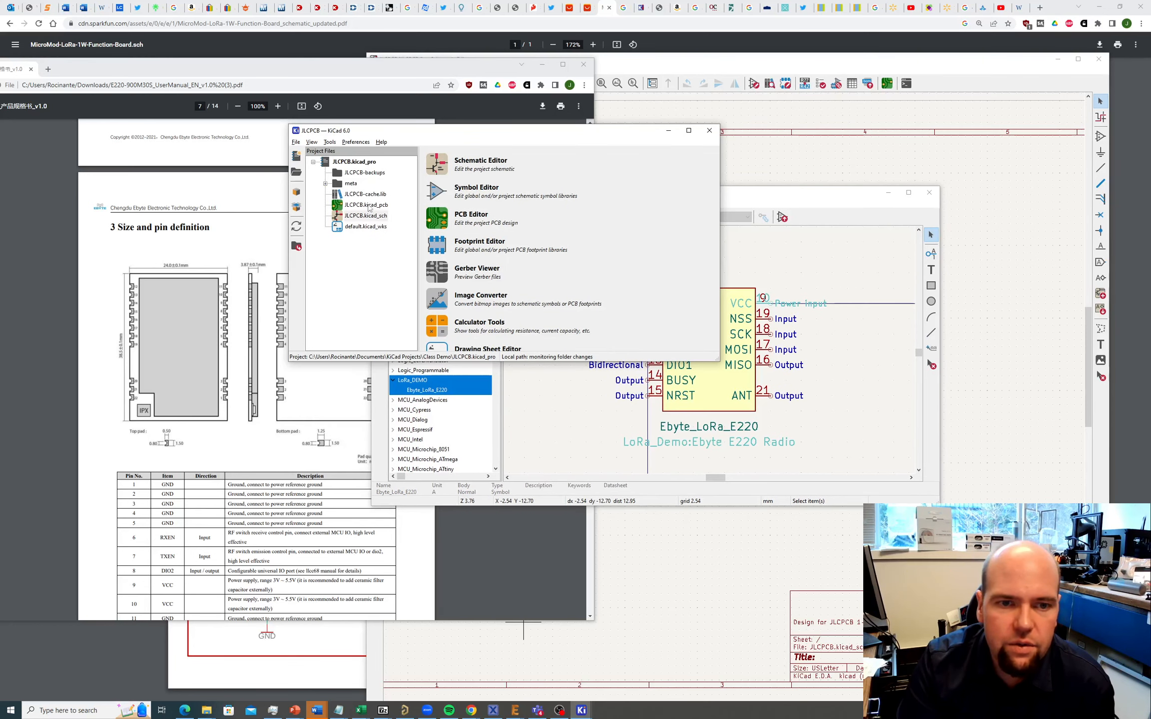
# Step: Open JLCPCB.kicad_sch and choose Ebyte_LoRa_E220 from LoRa_DEMO with Place > Add Symbol
pyautogui.doubleClick(360, 218)
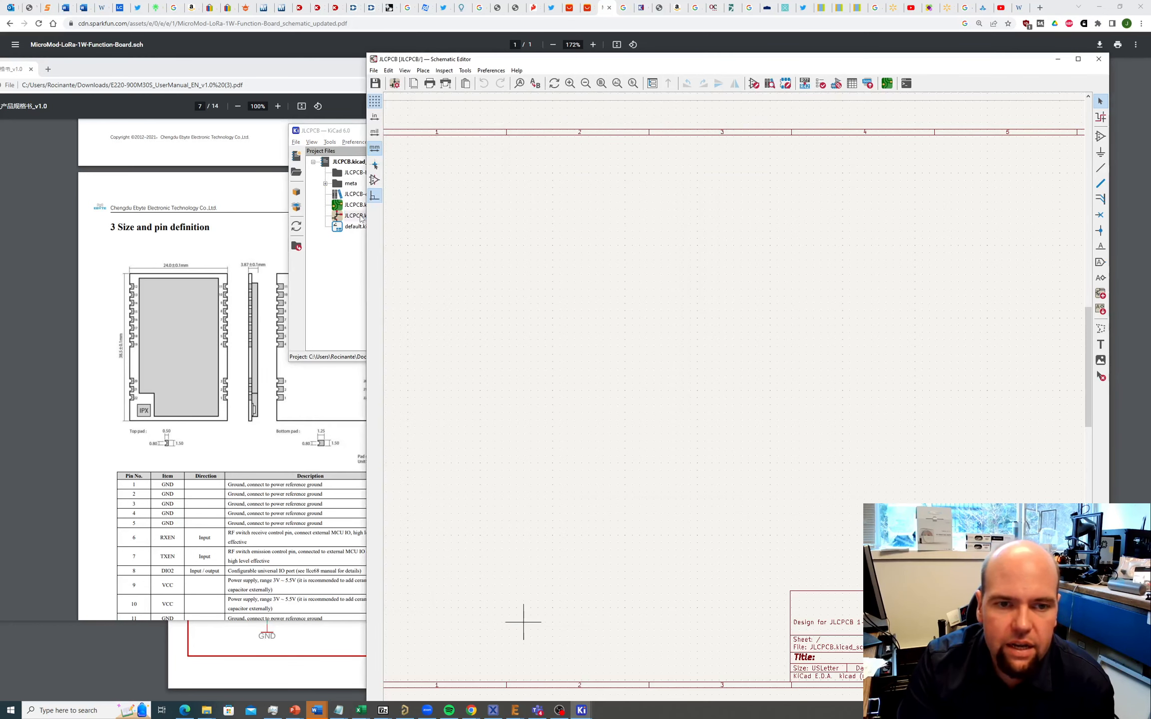
pyautogui.scroll(2, 685, 404)
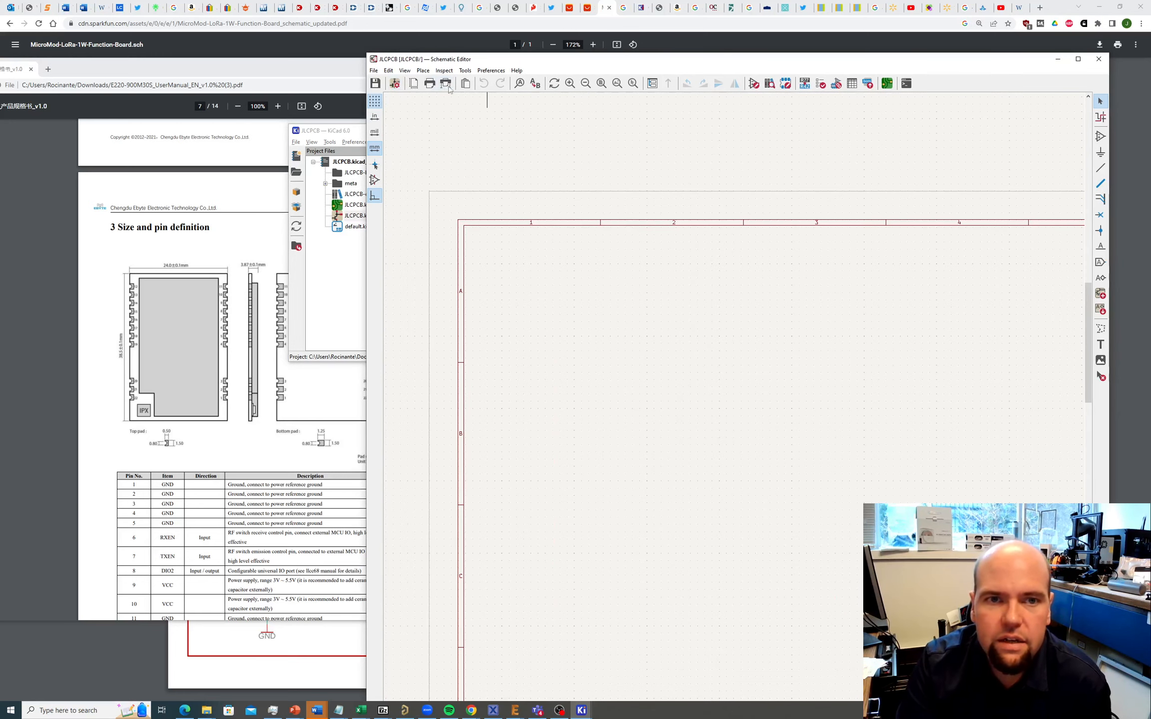
pyautogui.click(422, 70)
pyautogui.click(439, 84)
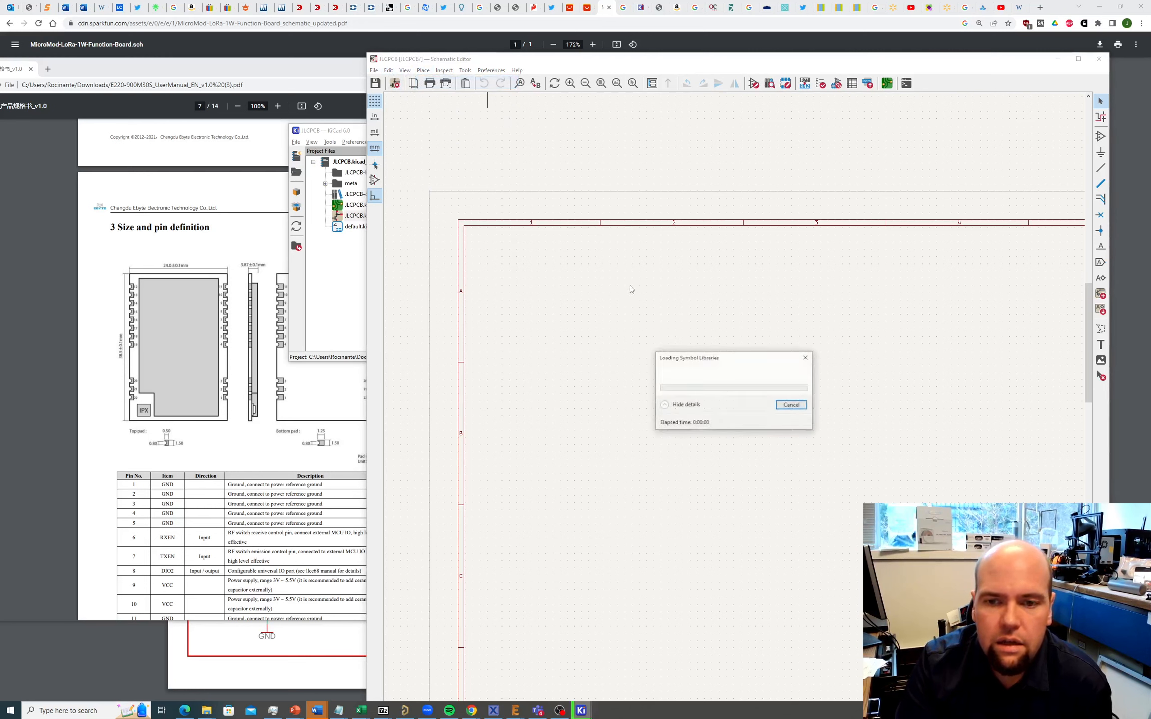
pyautogui.click(692, 371)
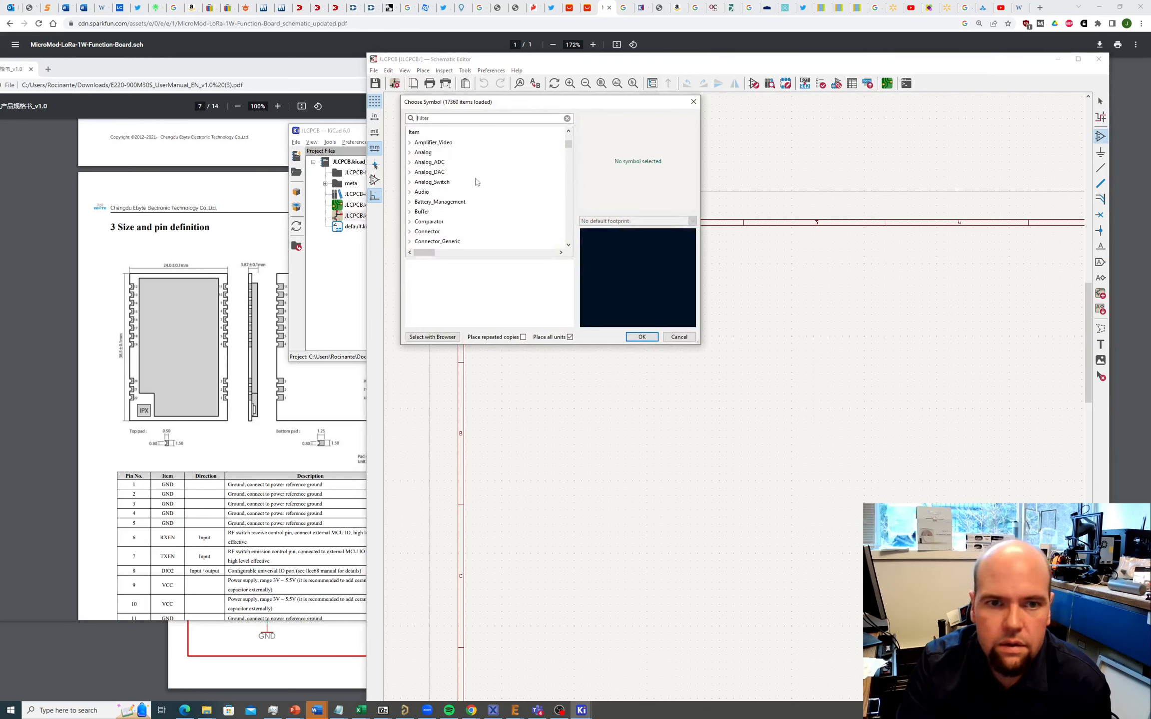
pyautogui.scroll(-15, 476, 182)
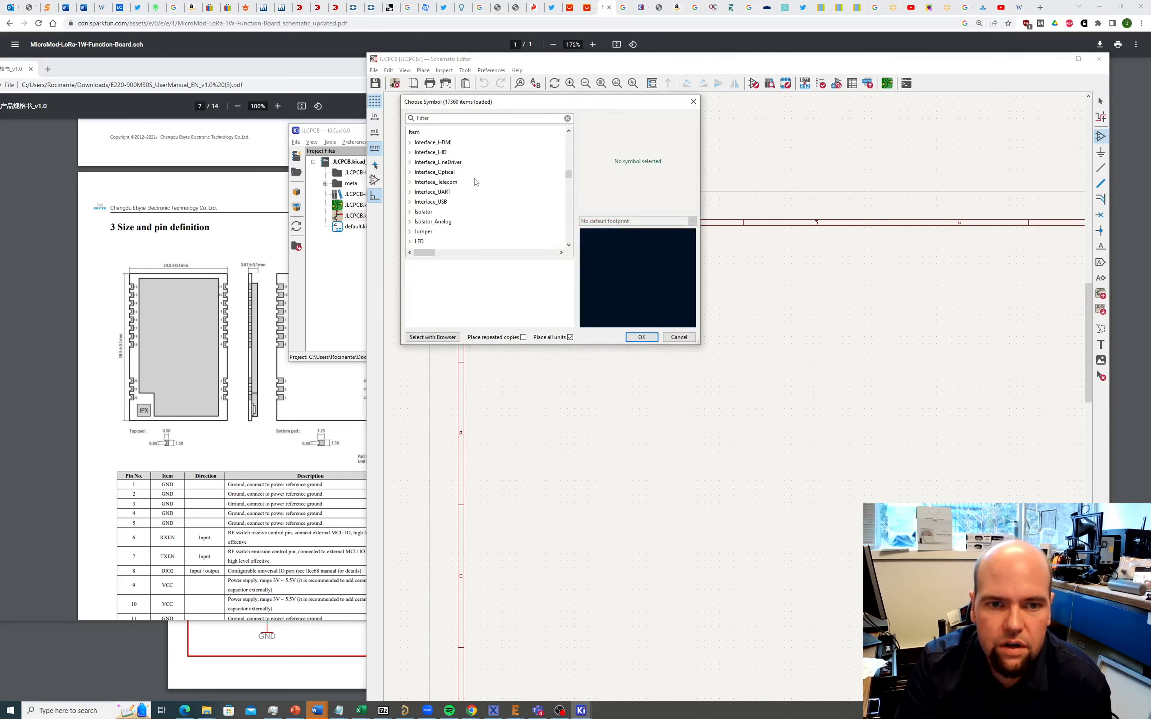
pyautogui.scroll(-3, 476, 182)
pyautogui.doubleClick(433, 182)
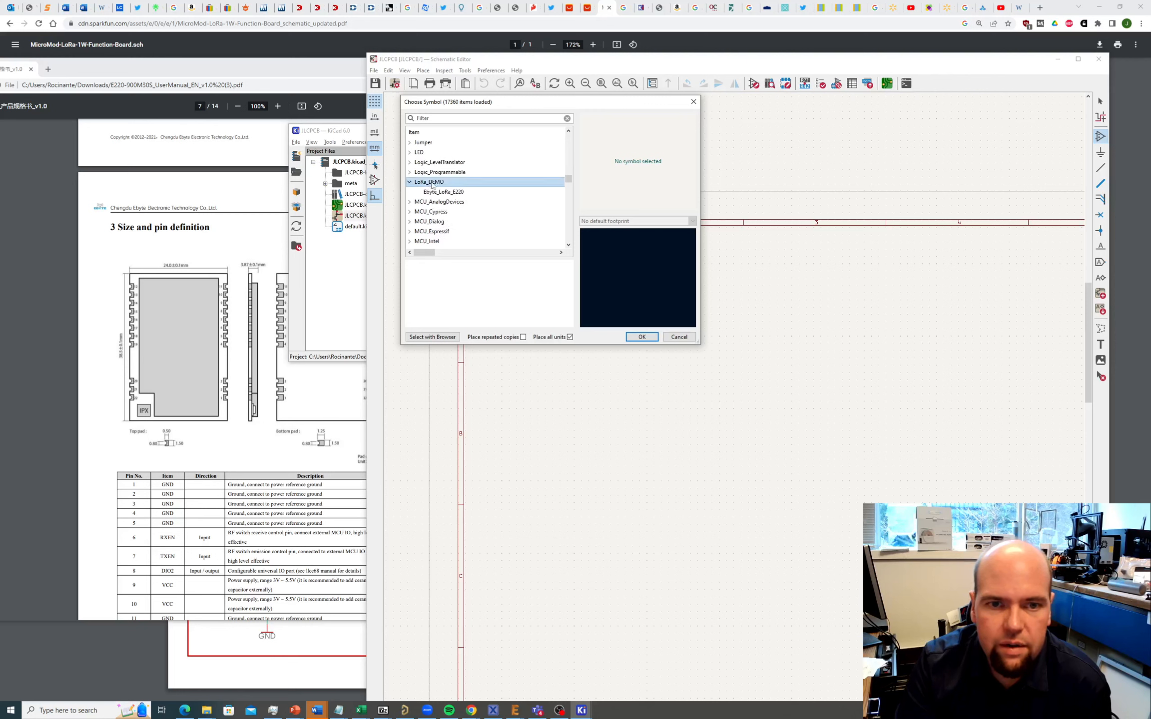
pyautogui.click(439, 191)
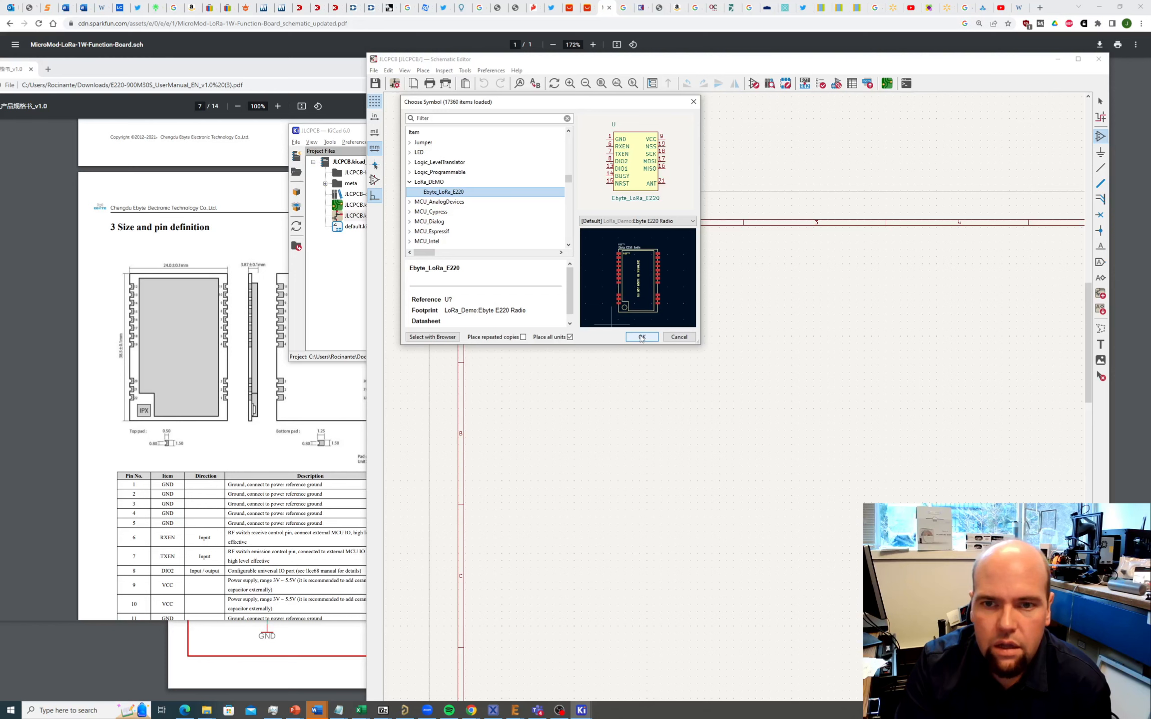
pyautogui.click(642, 337)
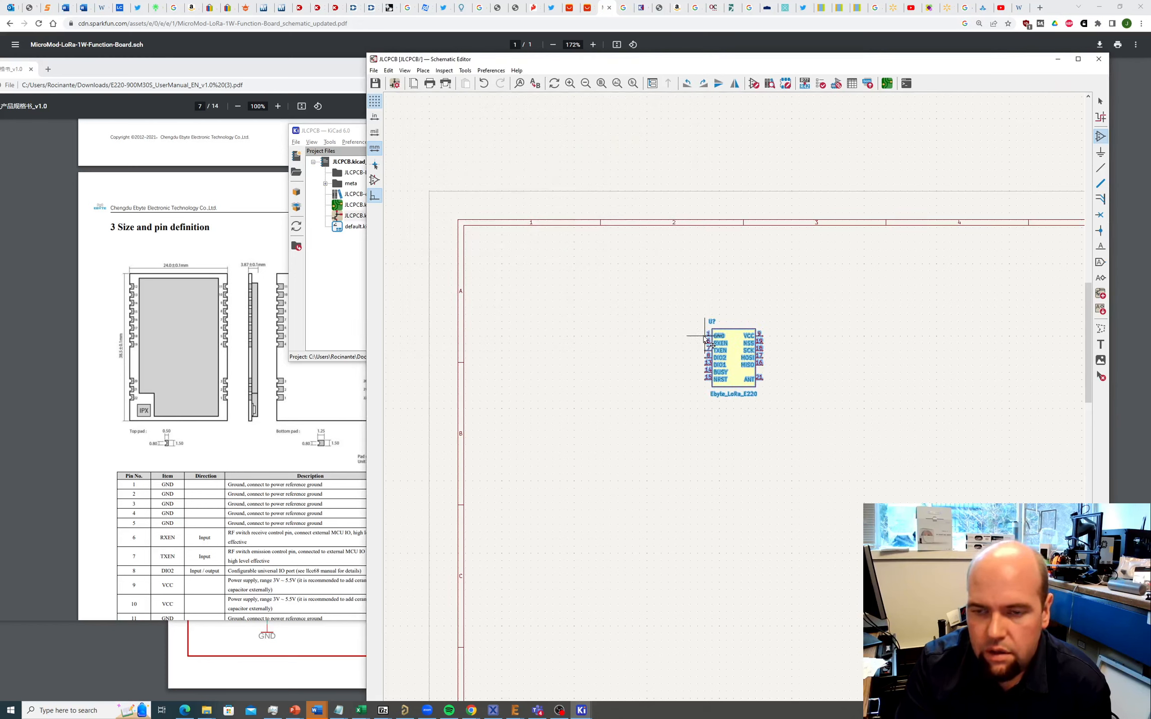
# Step: Drop the Ebyte_LoRa_E220 symbol onto the JLCPCB sheet
pyautogui.click(710, 345)
pyautogui.scroll(-3, 802, 360)
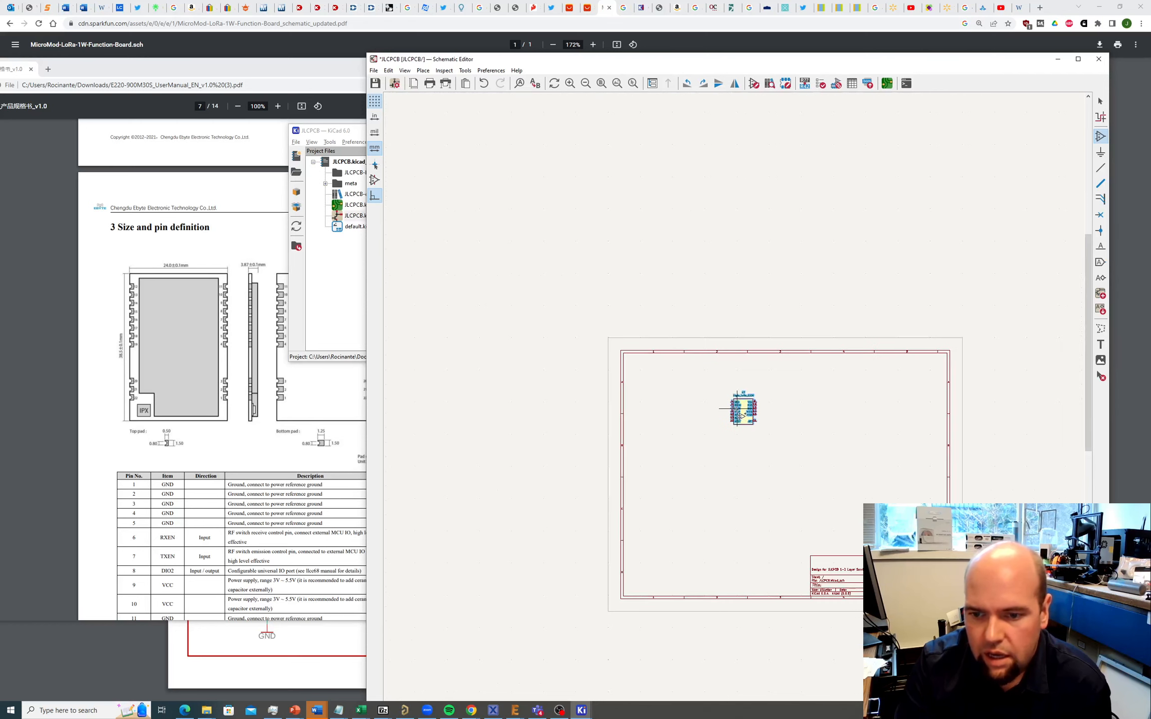
pyautogui.scroll(6, 742, 416)
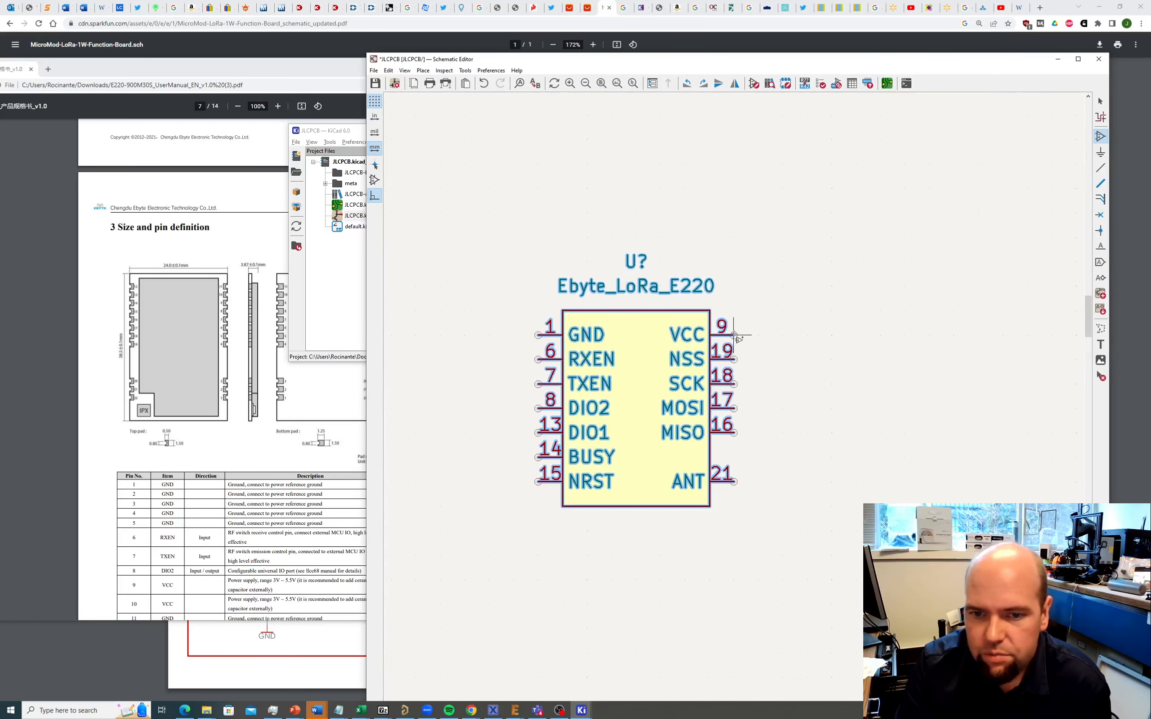
pyautogui.scroll(-5, 727, 405)
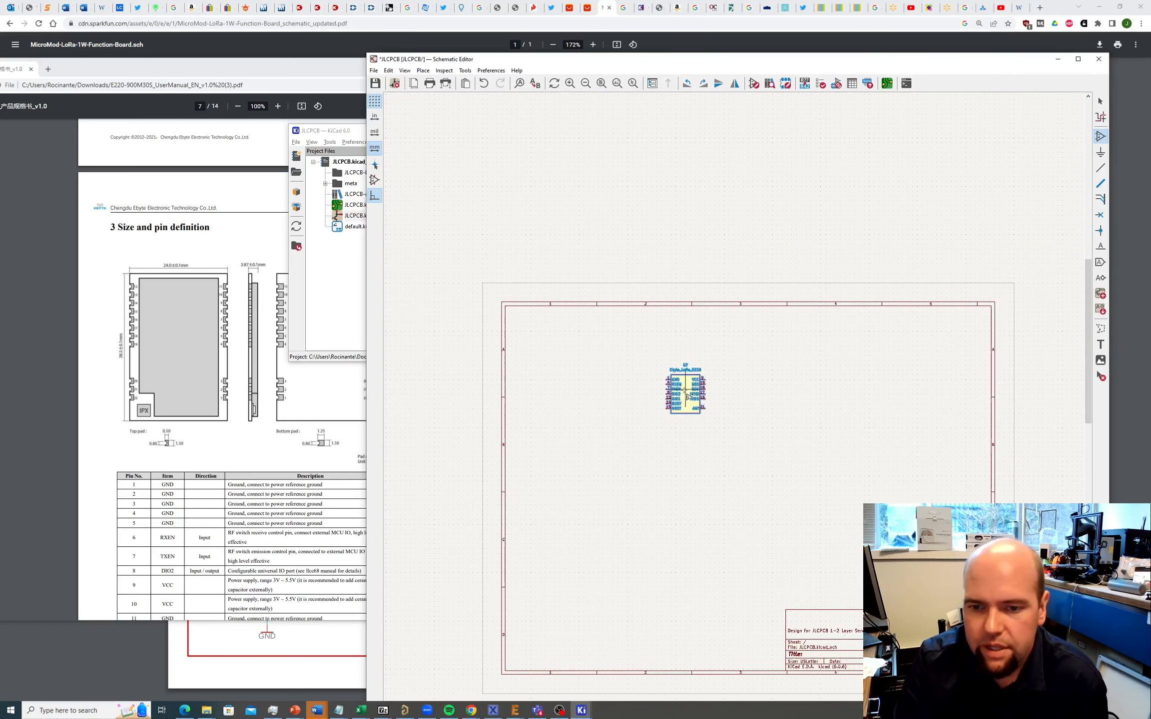
# Step: Nudge the symbol slightly down and right, then open its Symbol Properties
pyautogui.press('Escape')
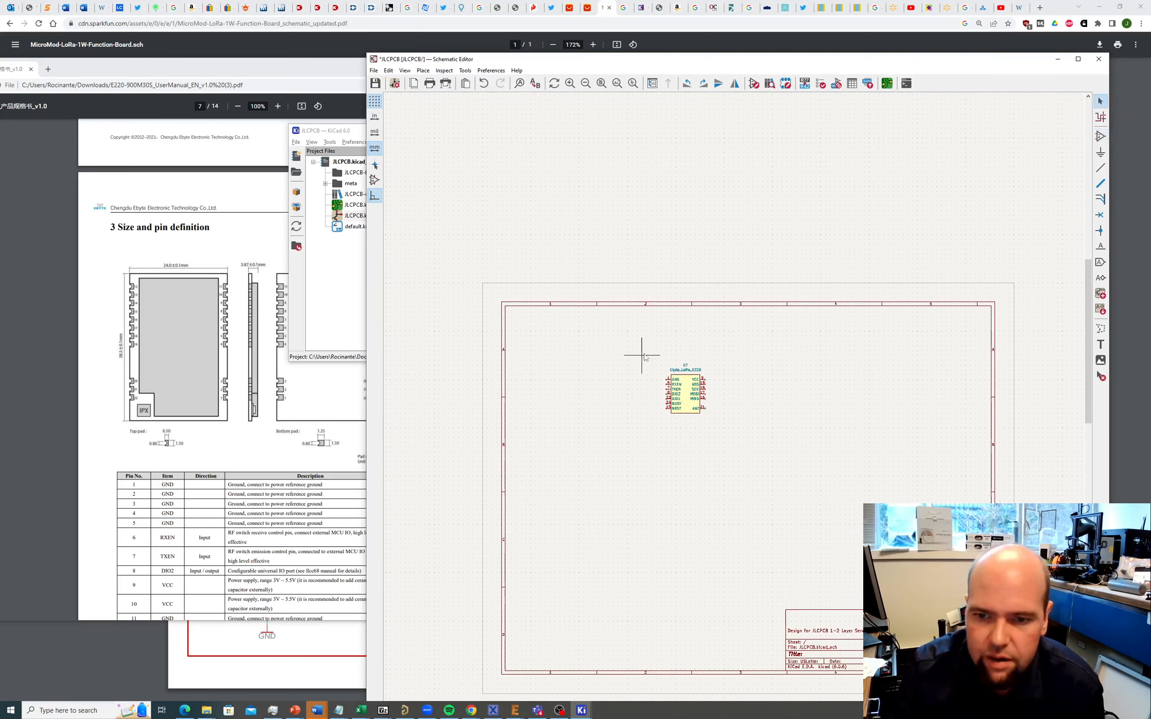
pyautogui.moveTo(644, 354); pyautogui.dragTo(739, 454)
pyautogui.moveTo(679, 403); pyautogui.dragTo(712, 448)
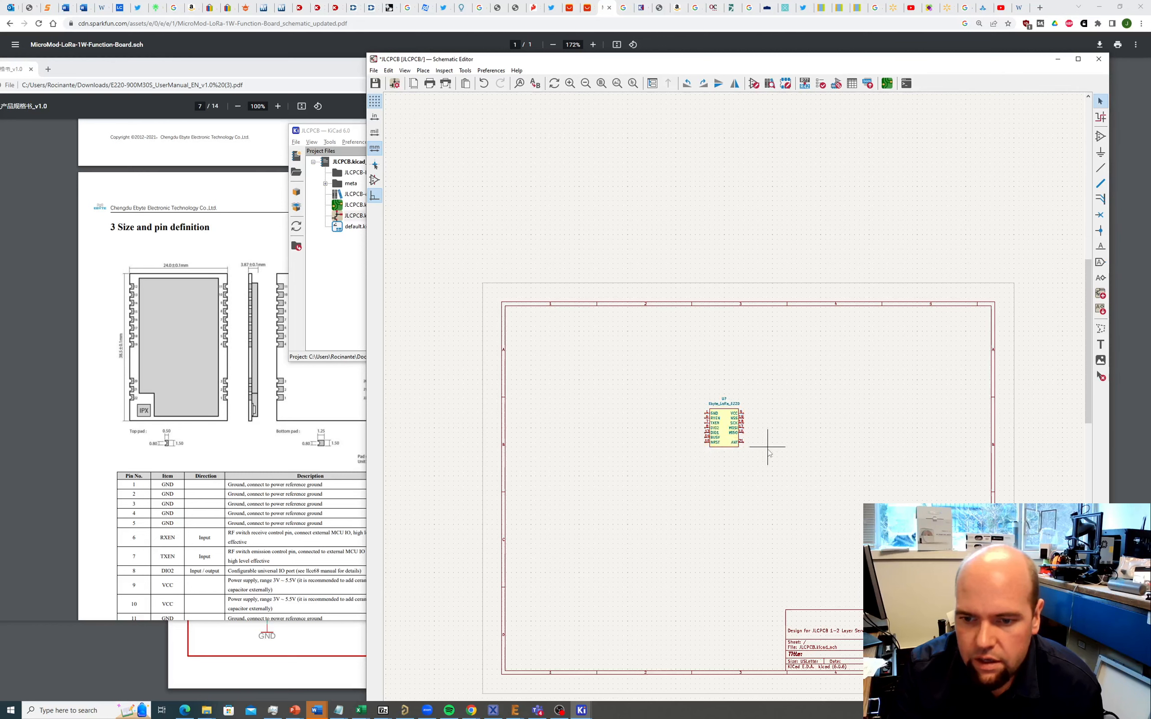
pyautogui.scroll(5, 768, 452)
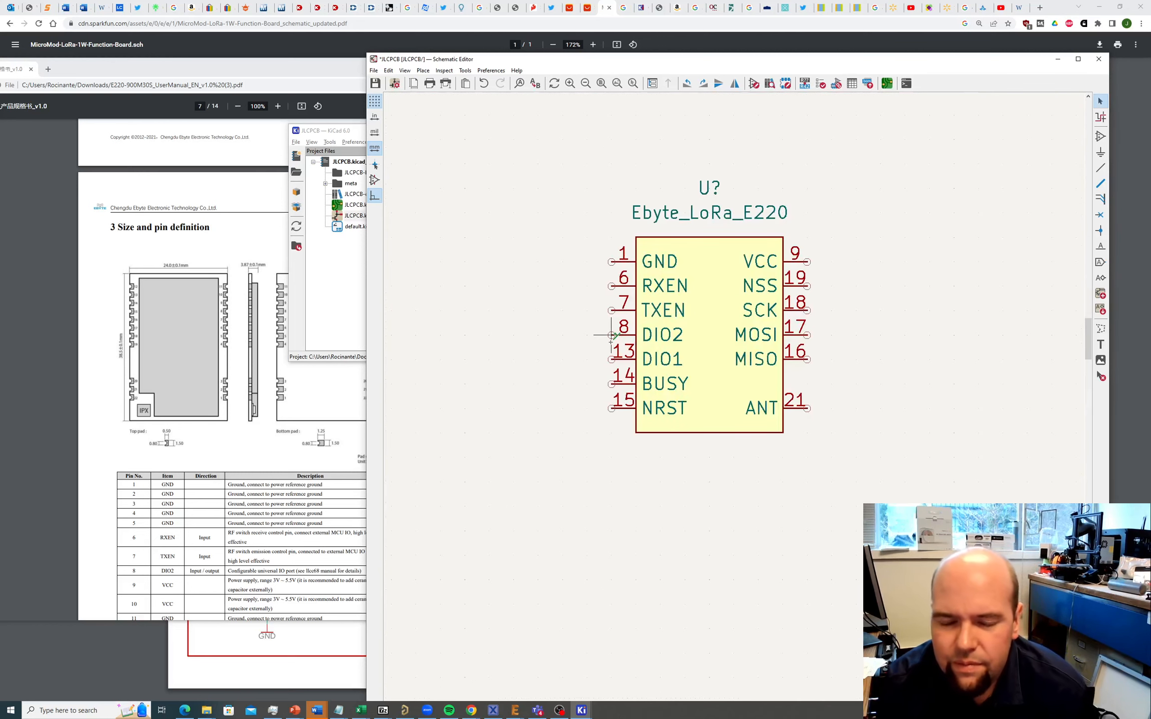
pyautogui.doubleClick(710, 311)
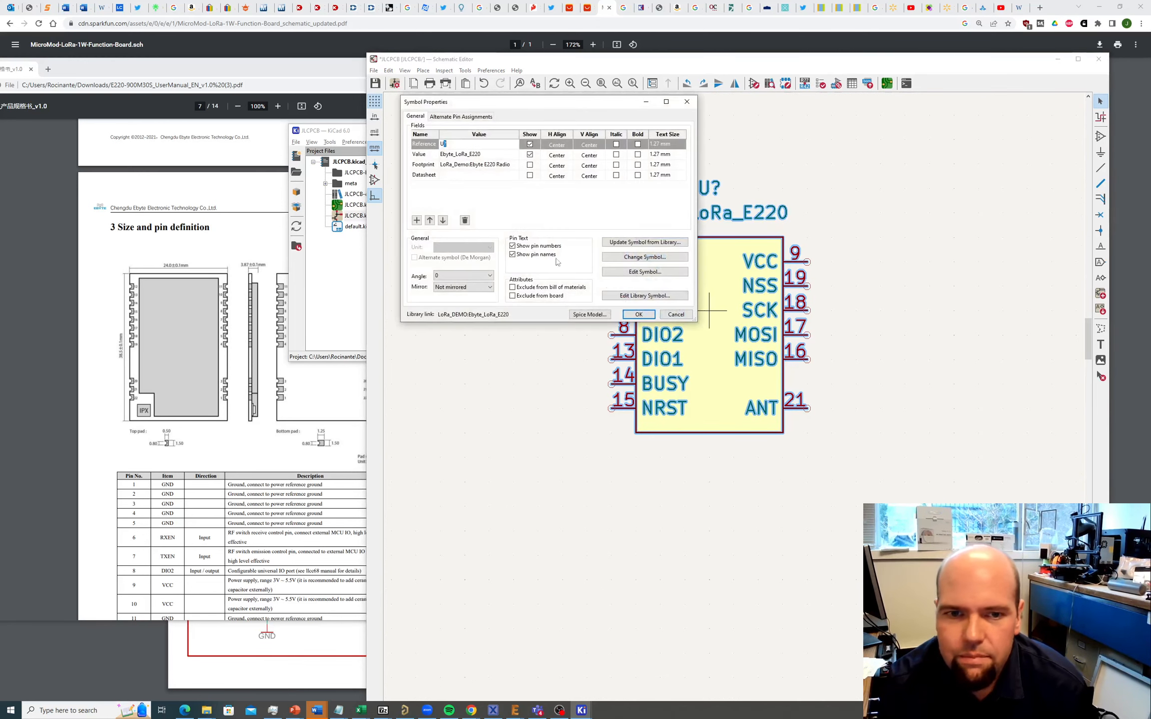
# Step: Confirm the footprint reads LoRa_Demo:Ebyte E220 Radio, close the dialog and show the MicroMod PDF
pyautogui.click(464, 168)
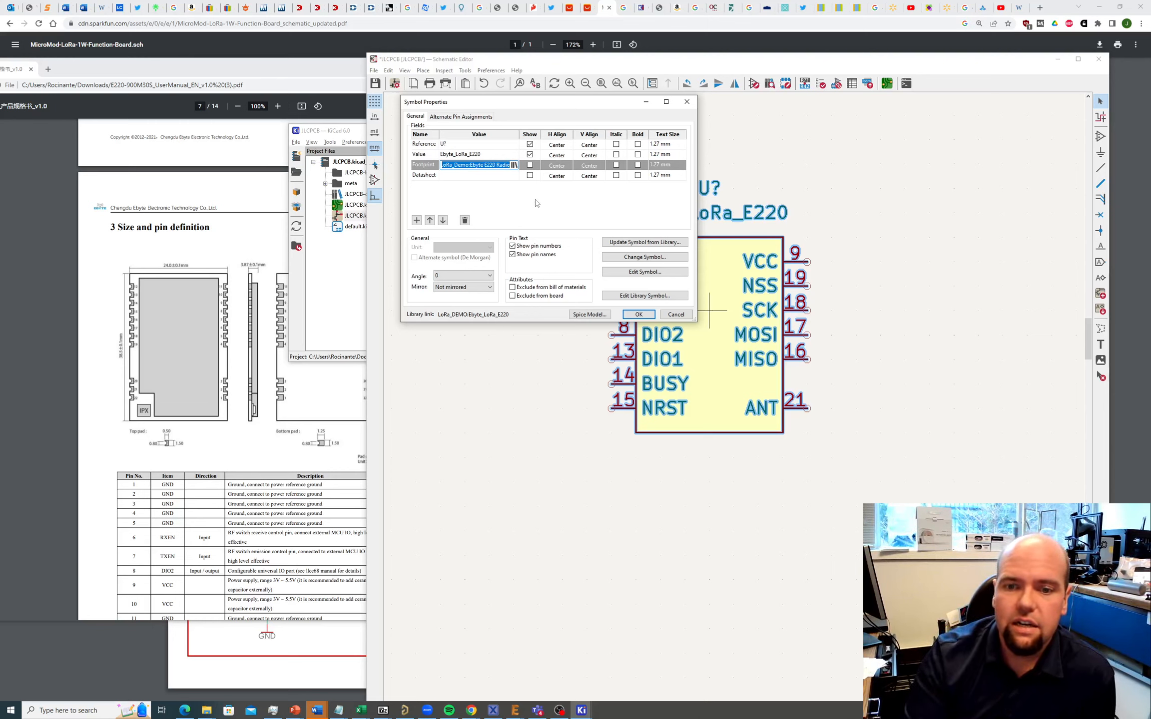
pyautogui.click(639, 315)
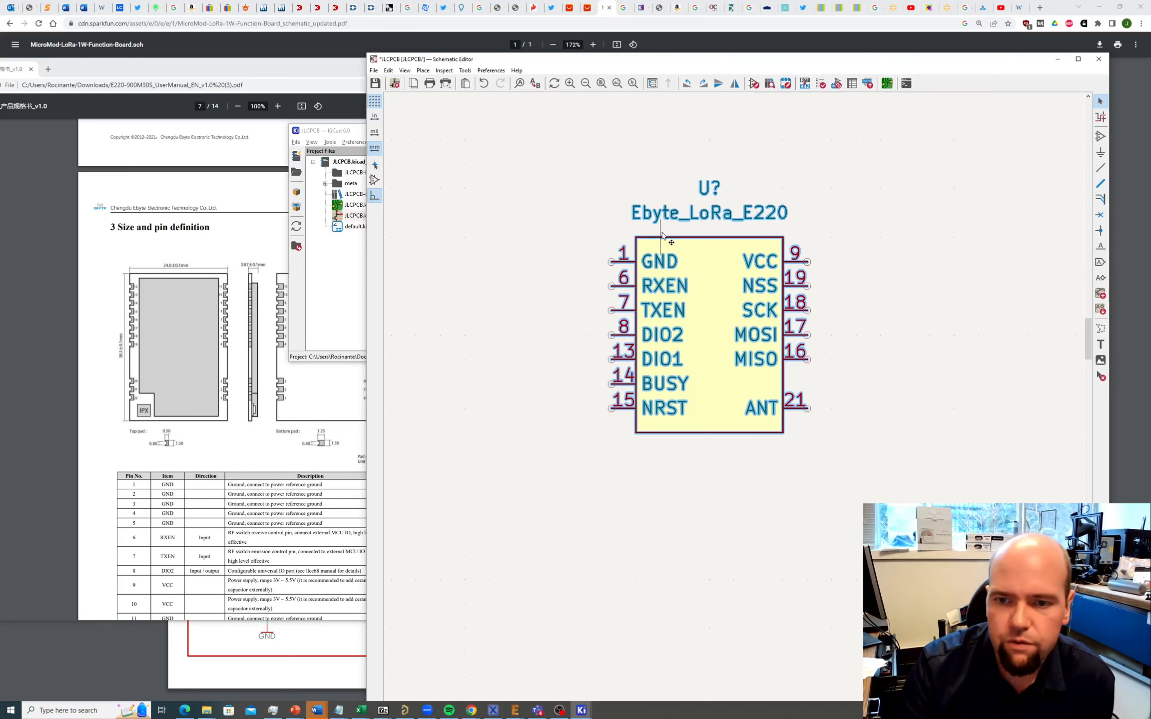
pyautogui.keyDown('ctrl'); pyautogui.scroll(5, 612, 244); pyautogui.keyUp('ctrl')
pyautogui.keyDown('ctrl'); pyautogui.scroll(-4, 628, 252); pyautogui.keyUp('ctrl')
pyautogui.scroll(-5, 672, 261)
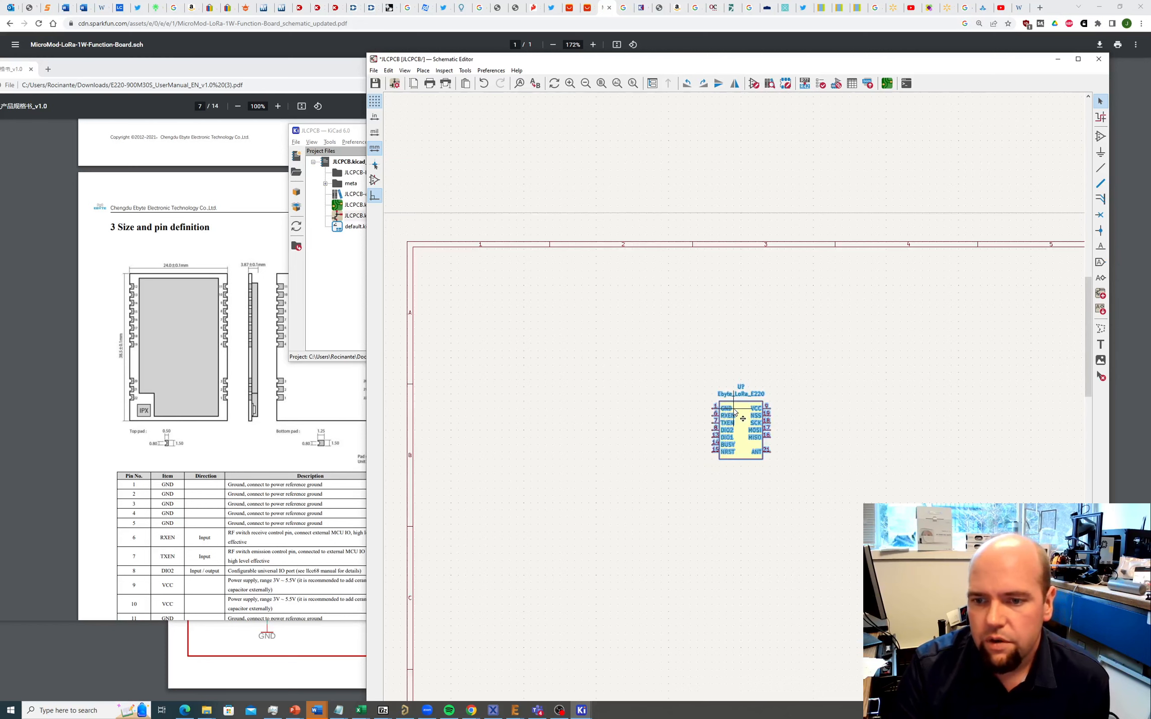
pyautogui.scroll(-1, 633, 457)
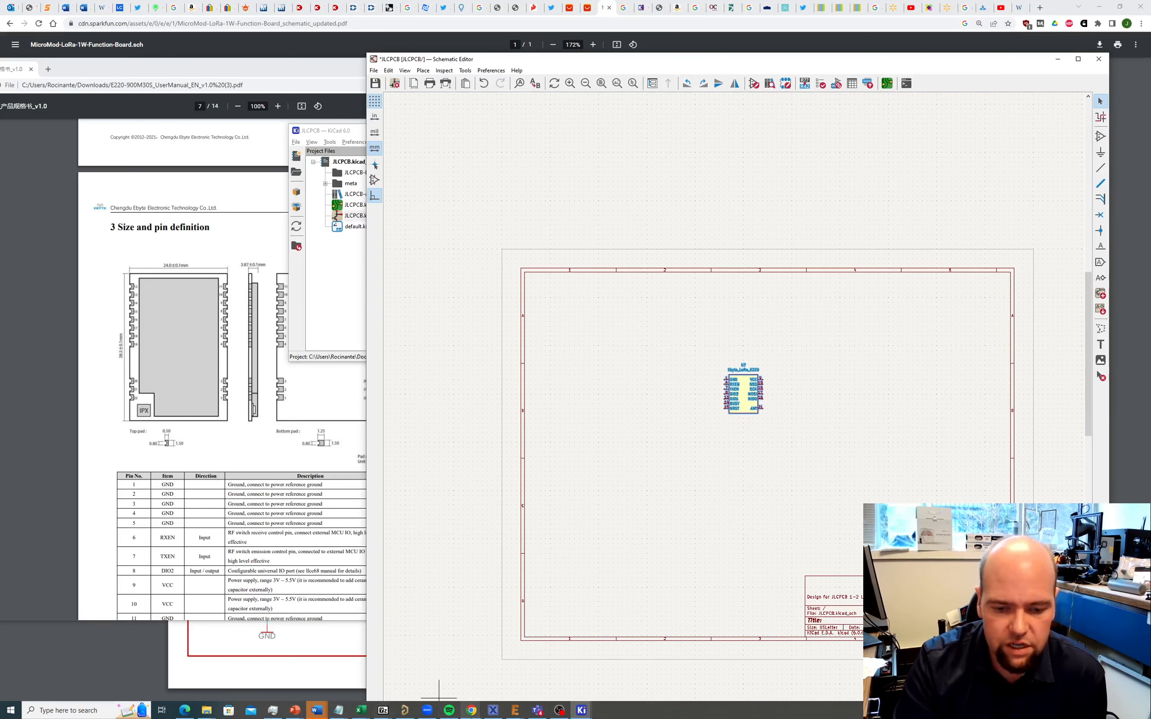
pyautogui.moveTo(472, 714)
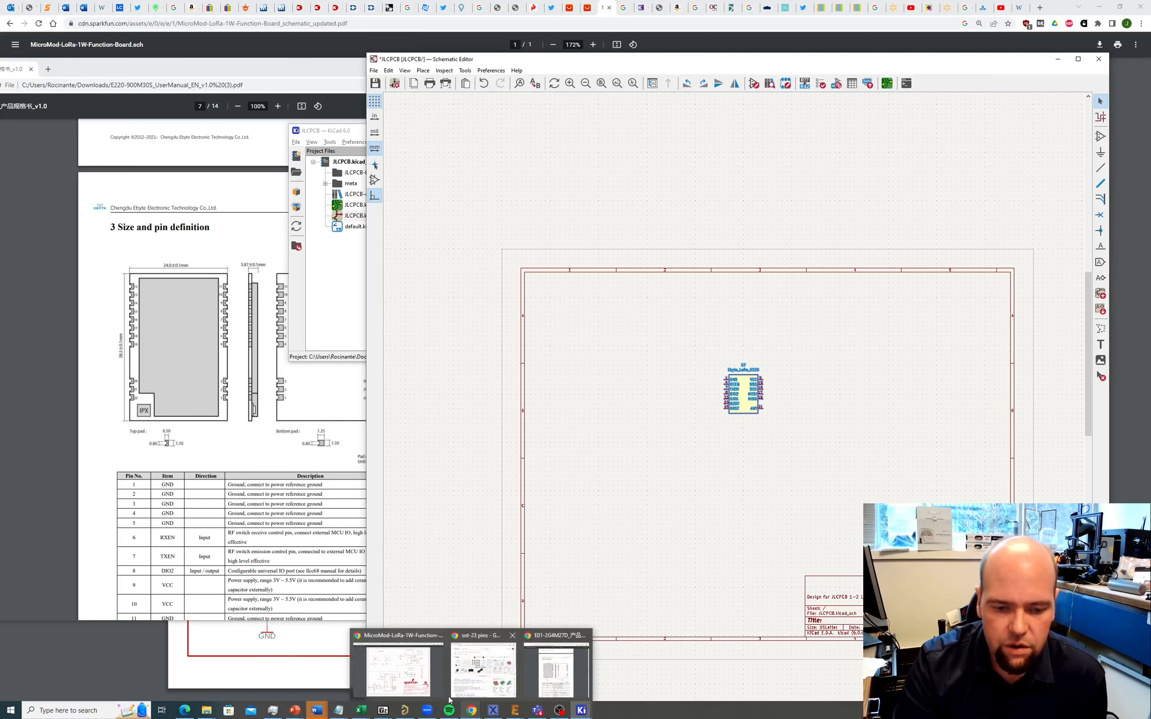
pyautogui.click(399, 670)
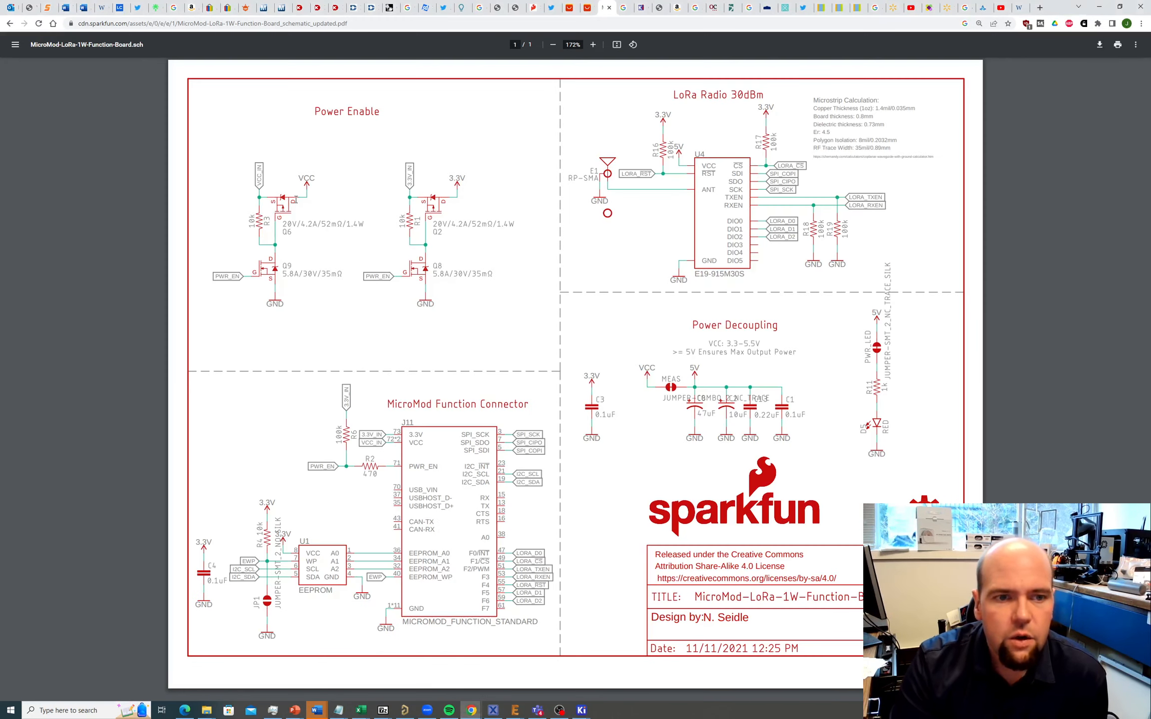
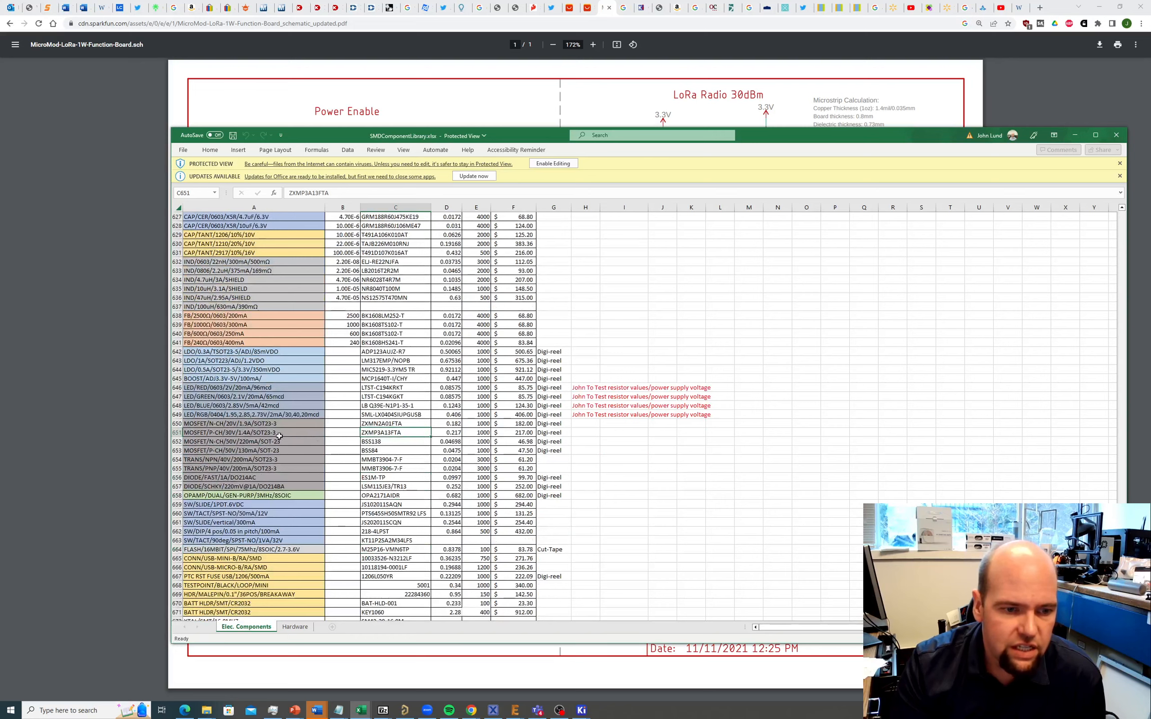
# Step: Compare the N-channel ZXMN2A01FTA and P-channel ZXMP3A13FTA MOSFET entries in rows 650-651
pyautogui.keyDown('ctrl'); pyautogui.scroll(2, 336, 409); pyautogui.keyUp('ctrl')
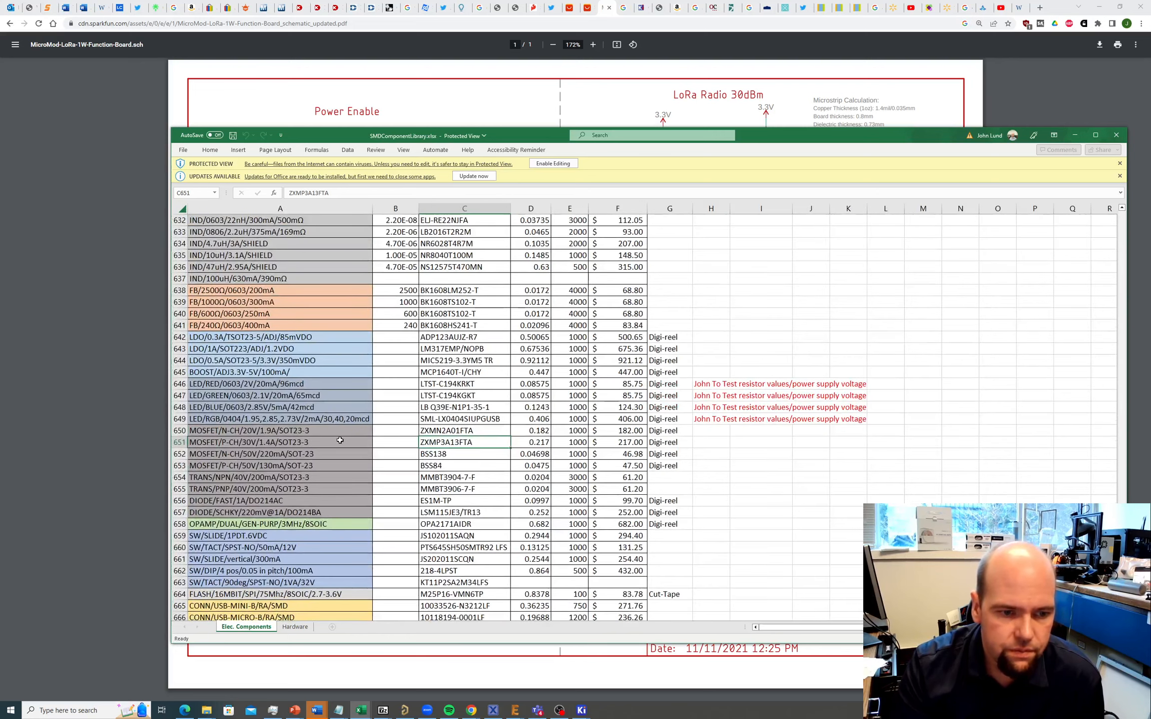
pyautogui.scroll(-1, 429, 466)
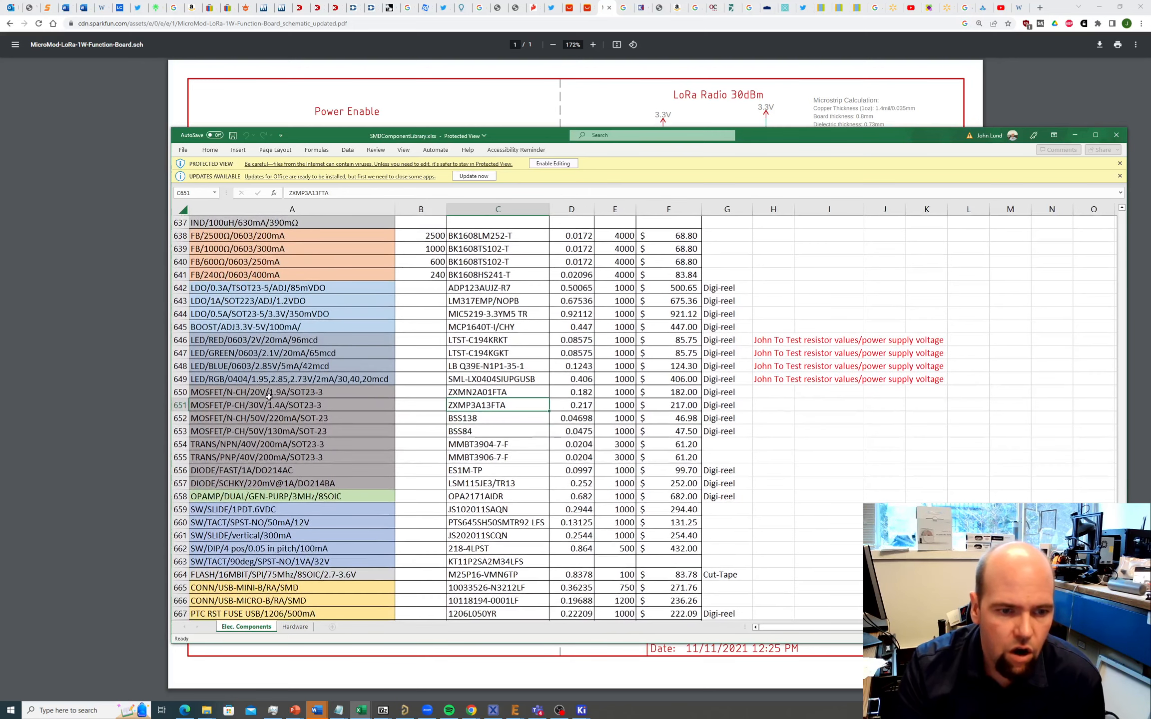
pyautogui.click(275, 395)
pyautogui.click(284, 407)
pyautogui.click(322, 391)
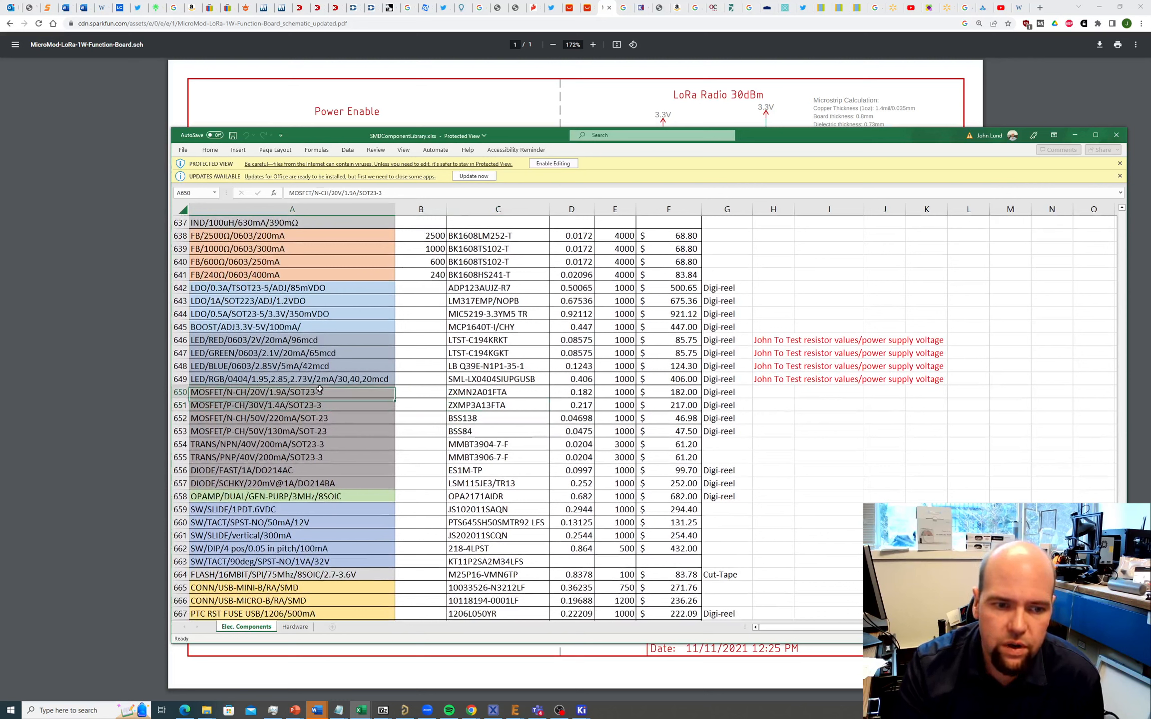
pyautogui.click(316, 403)
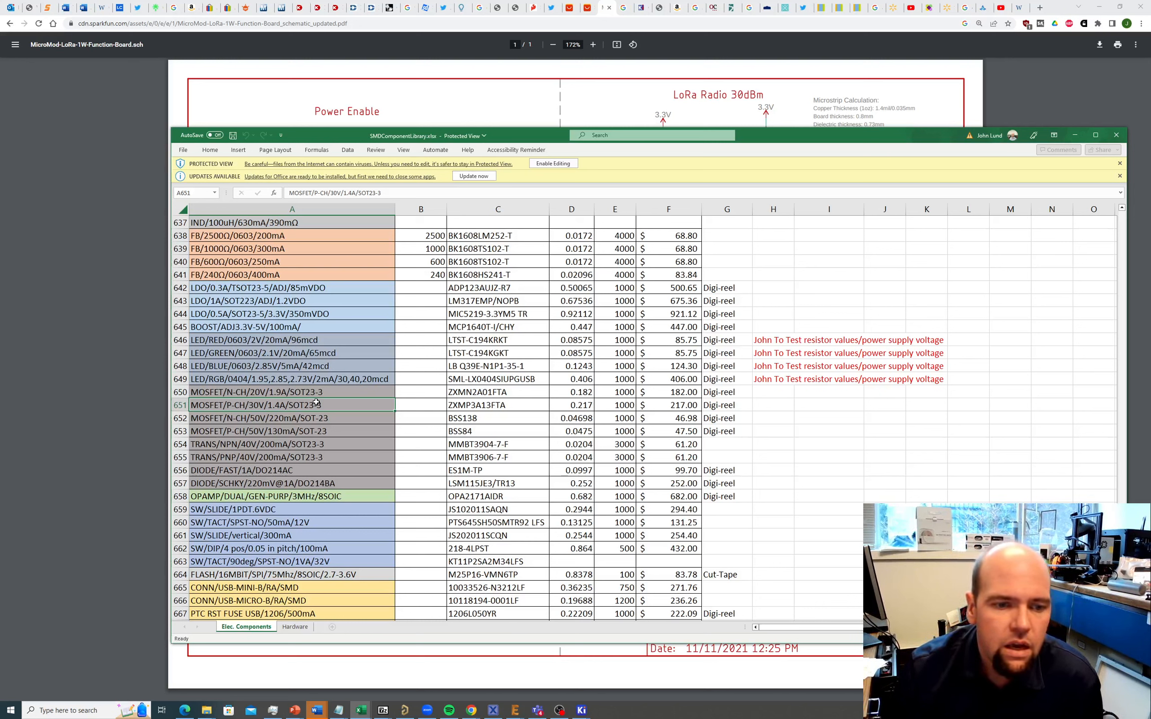
pyautogui.click(276, 394)
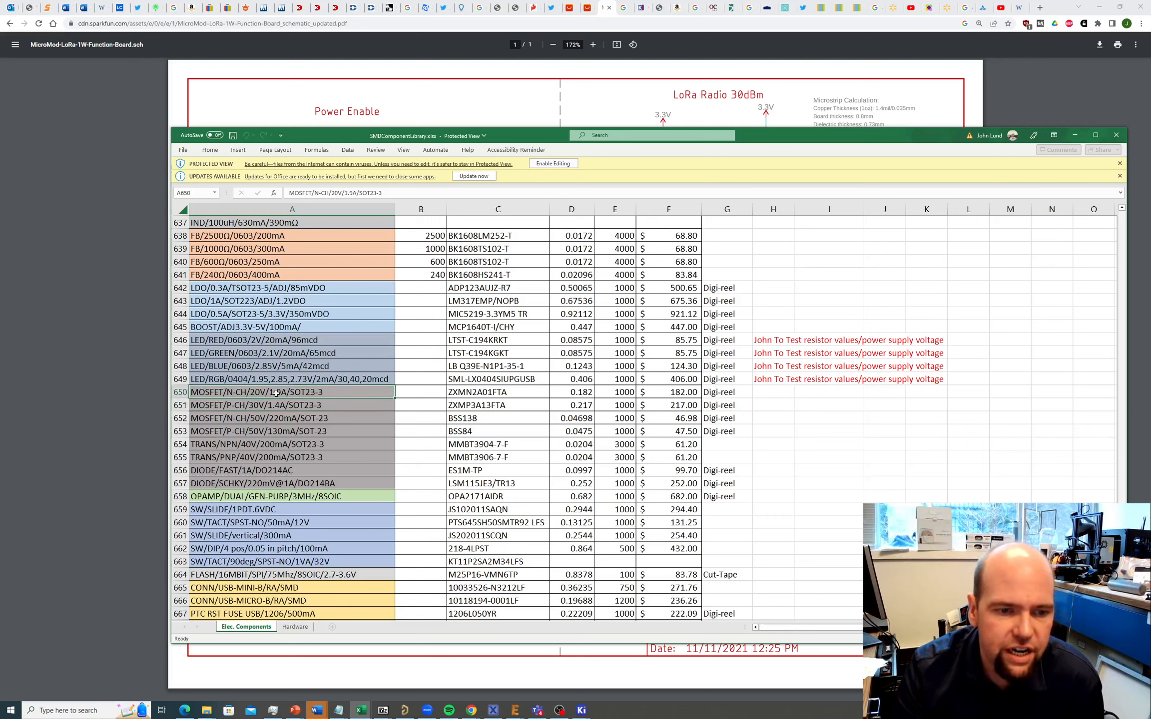
pyautogui.click(486, 390)
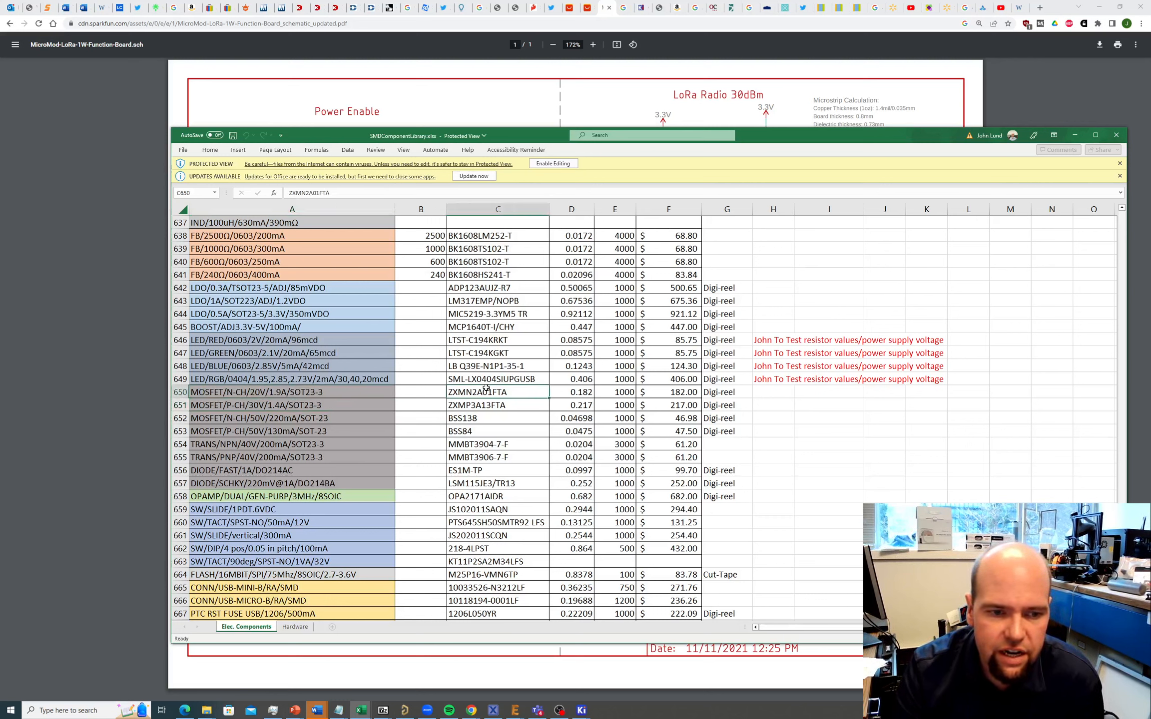
pyautogui.click(305, 405)
pyautogui.click(456, 406)
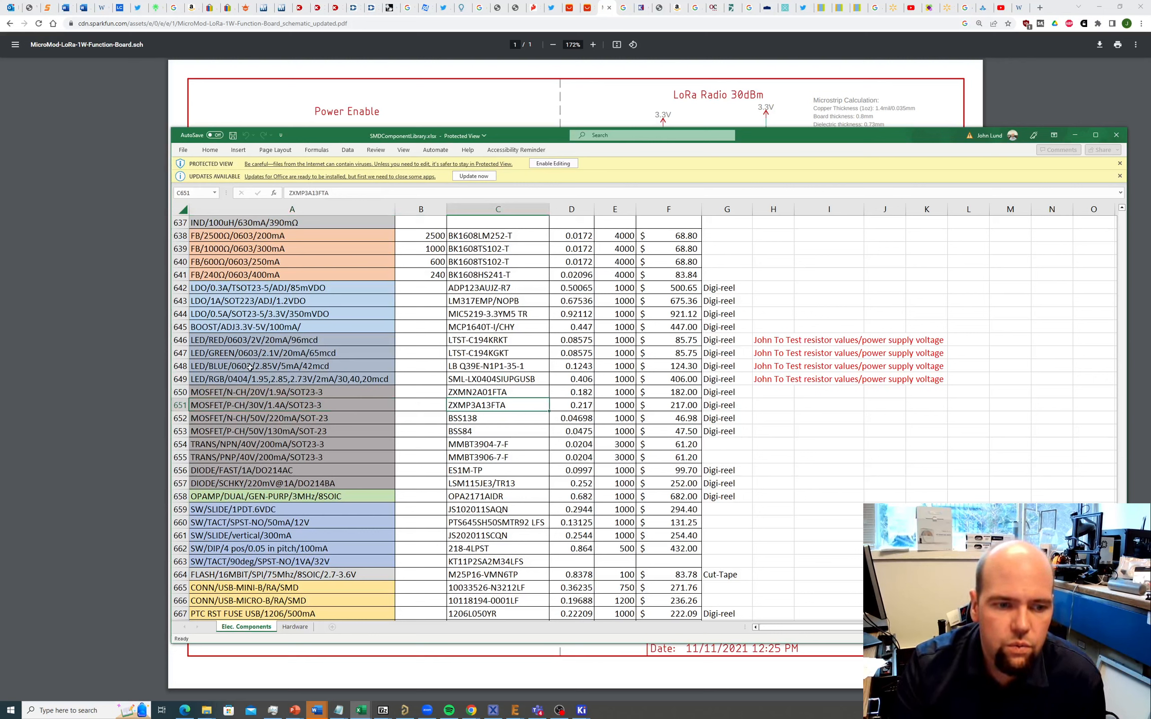
# Step: Copy the ZXMN2A01FTA part number from C650 and bring the browser forward
pyautogui.click(493, 392)
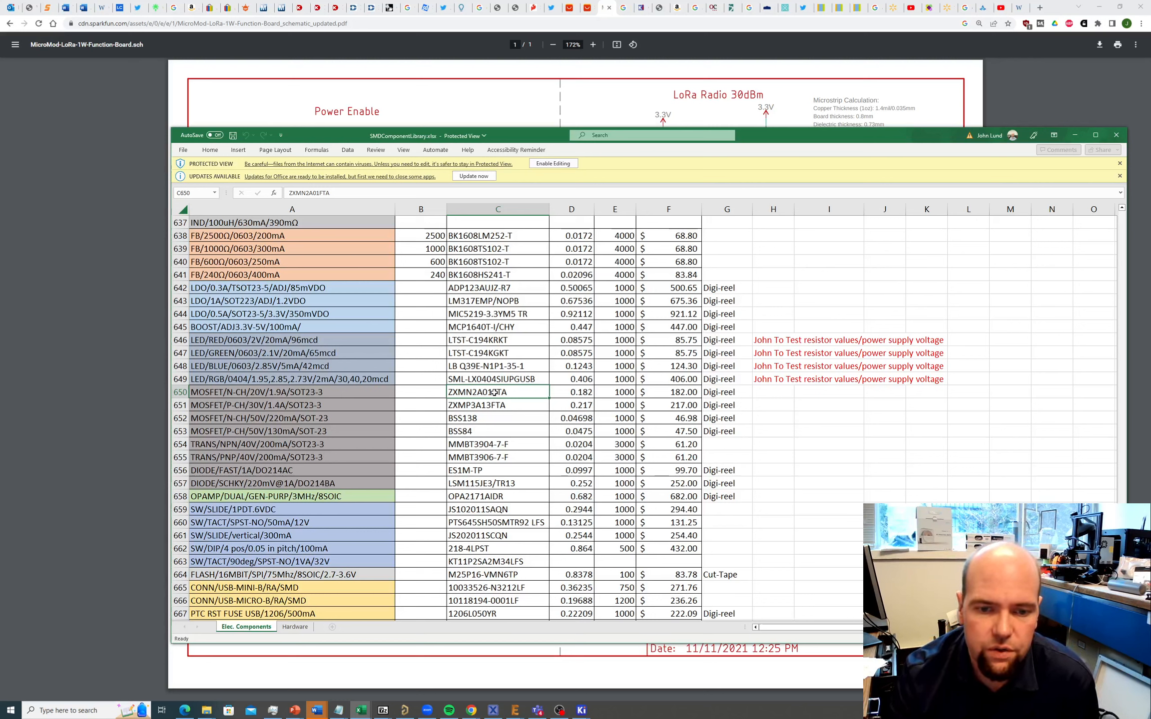
pyautogui.hotkey('ctrl', 'c')
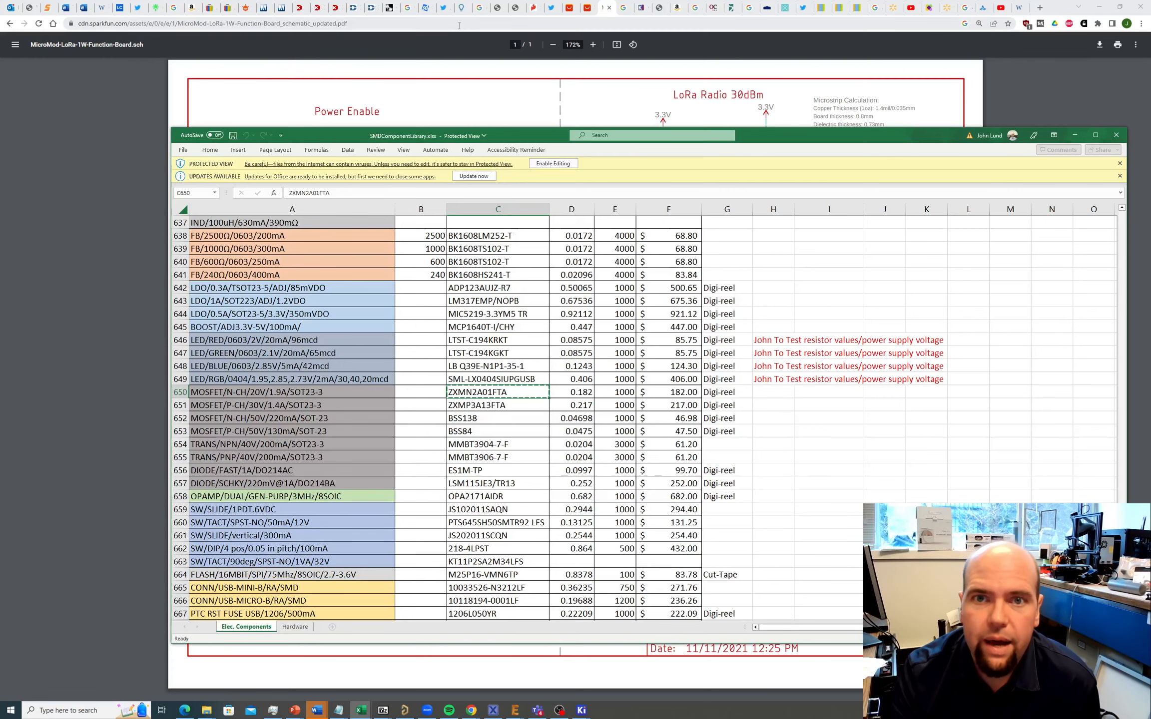
pyautogui.click(495, 23)
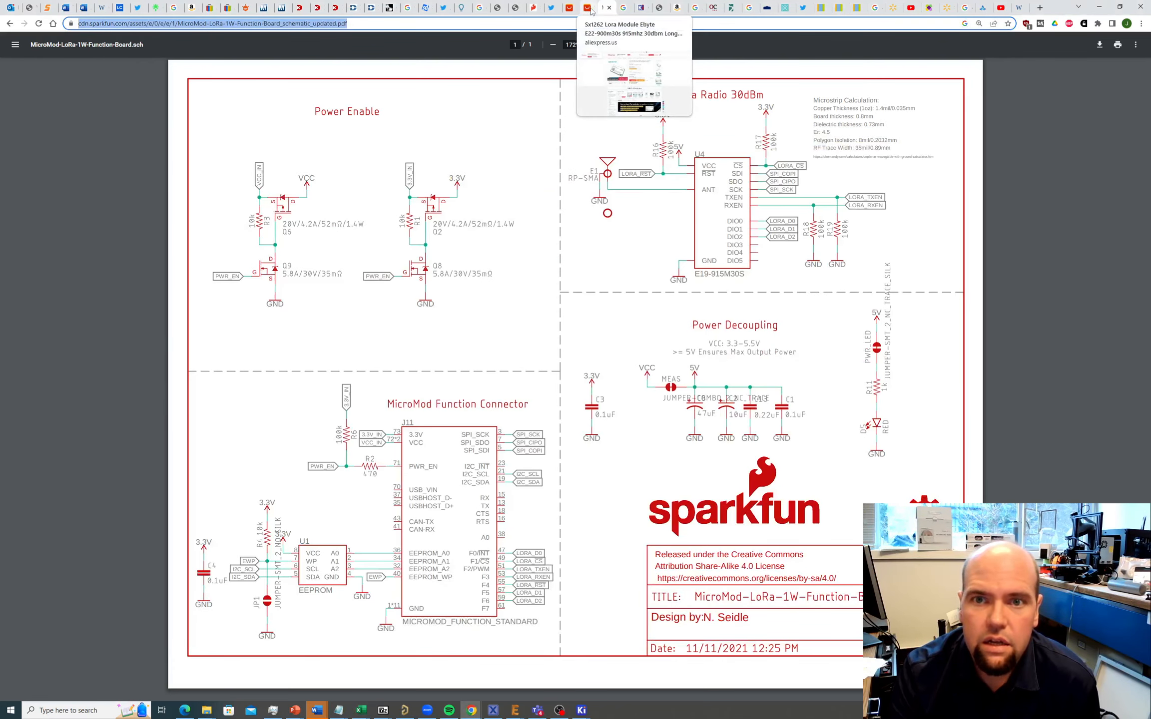
# Step: Search ZXMN2A01FTA, open its Digi-Key product page and load the Diodes datasheet PDF
pyautogui.click(534, 9)
pyautogui.click(528, 23)
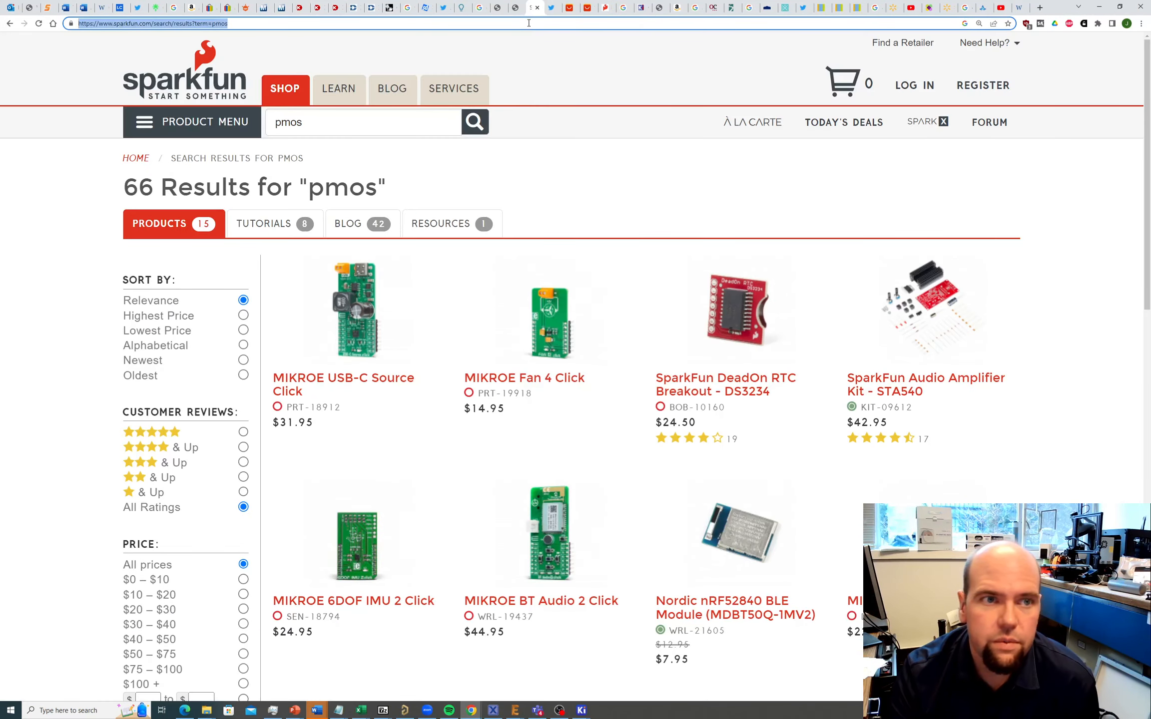
pyautogui.hotkey('ctrl', 'v')
pyautogui.press('Return')
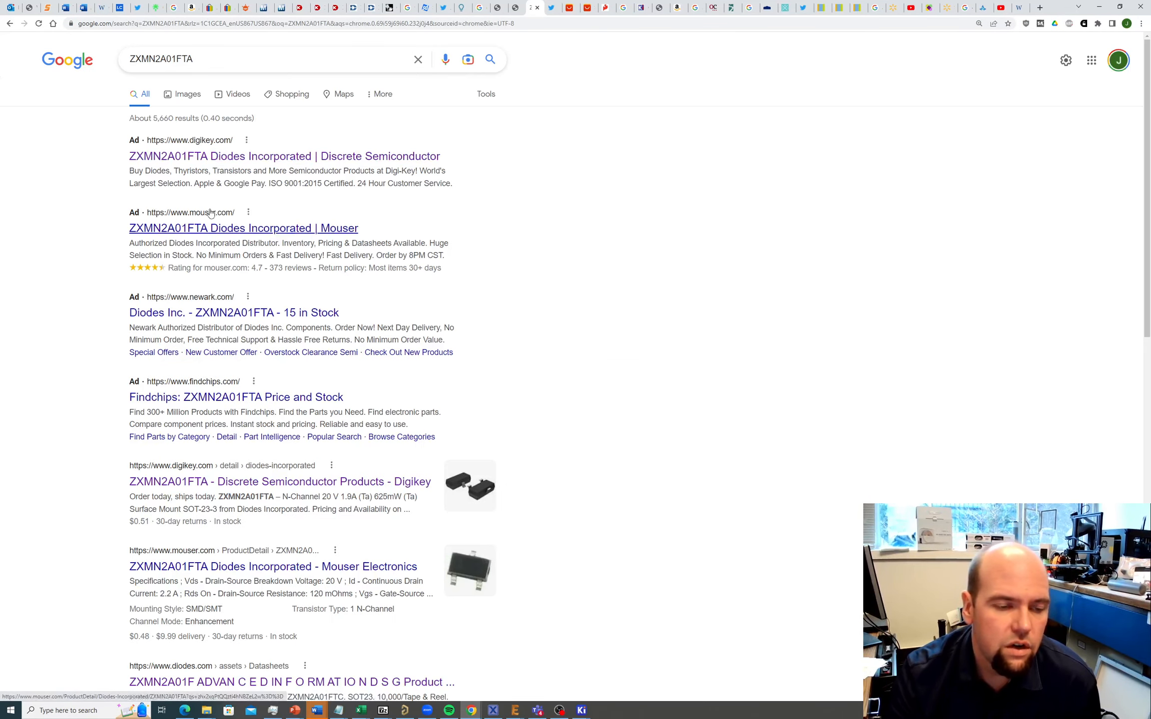
pyautogui.click(236, 481)
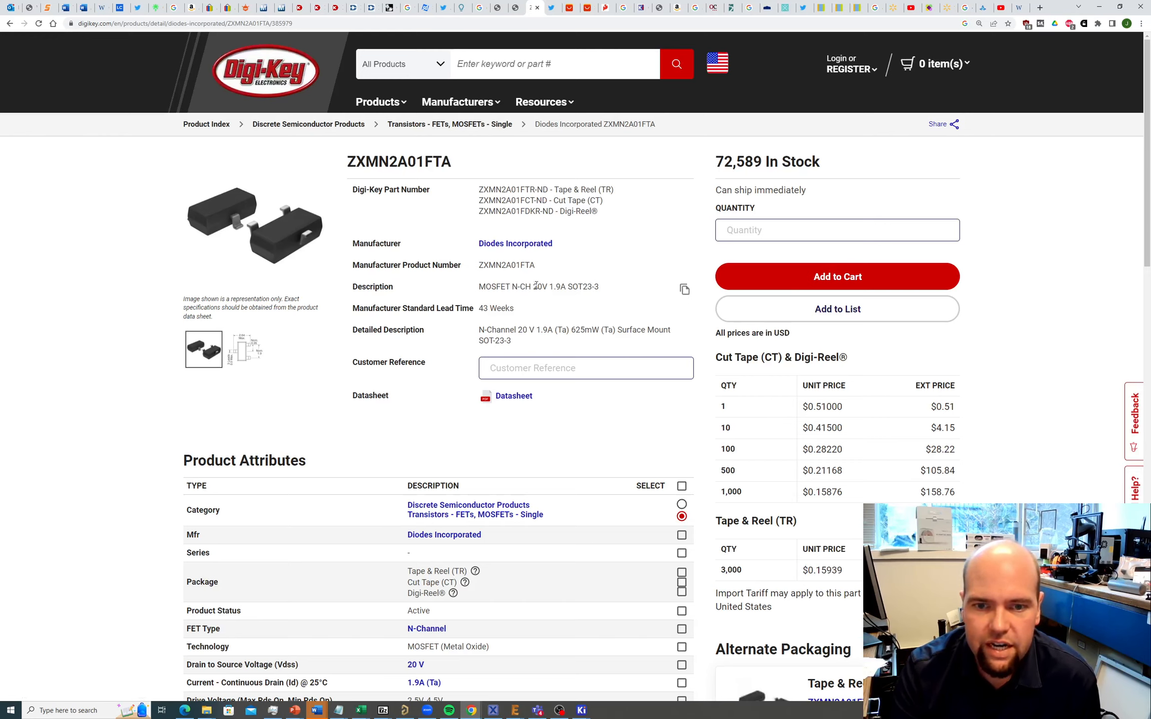
pyautogui.click(506, 396)
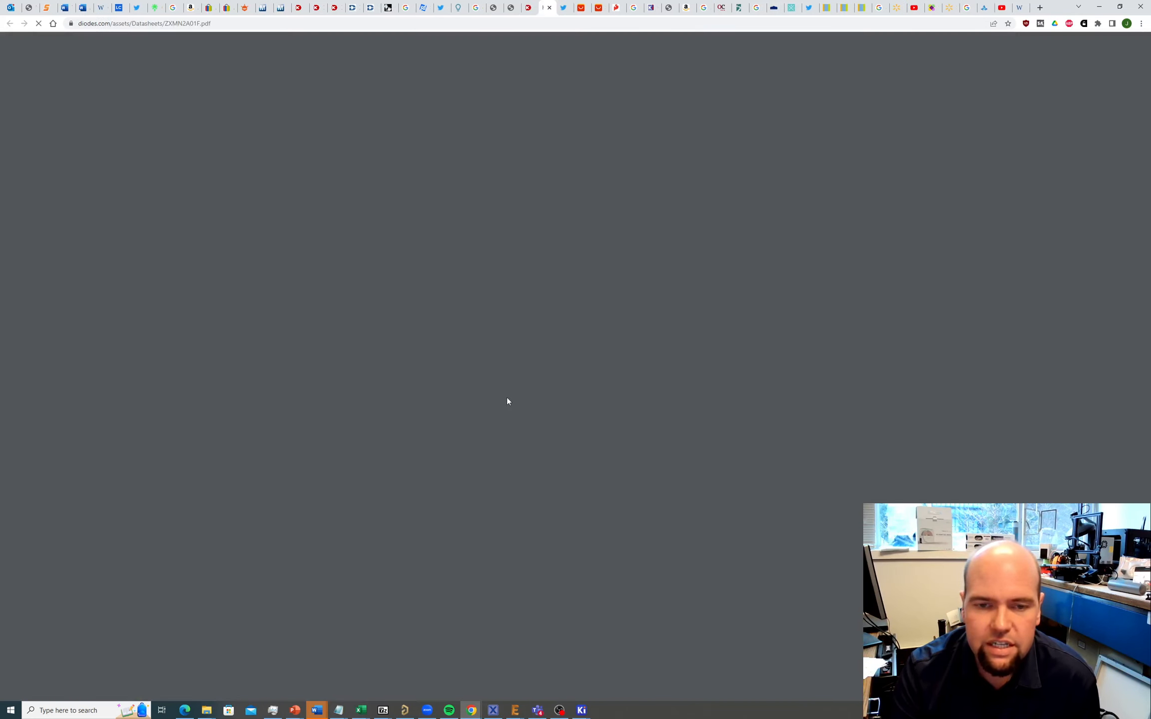
# Step: Check the ZXMN2A01F datasheet's G/S/D pin configuration and SOT23 case
pyautogui.keyDown('ctrl'); pyautogui.scroll(5, 578, 327); pyautogui.keyUp('ctrl')
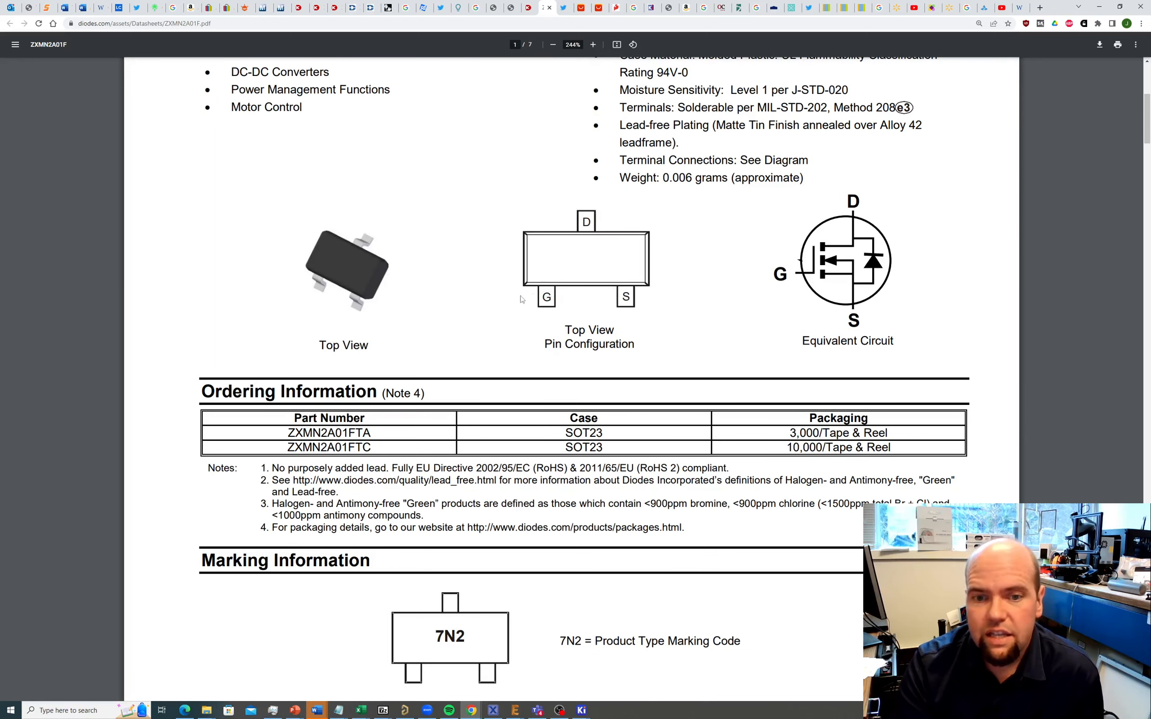
pyautogui.scroll(-3, 544, 285)
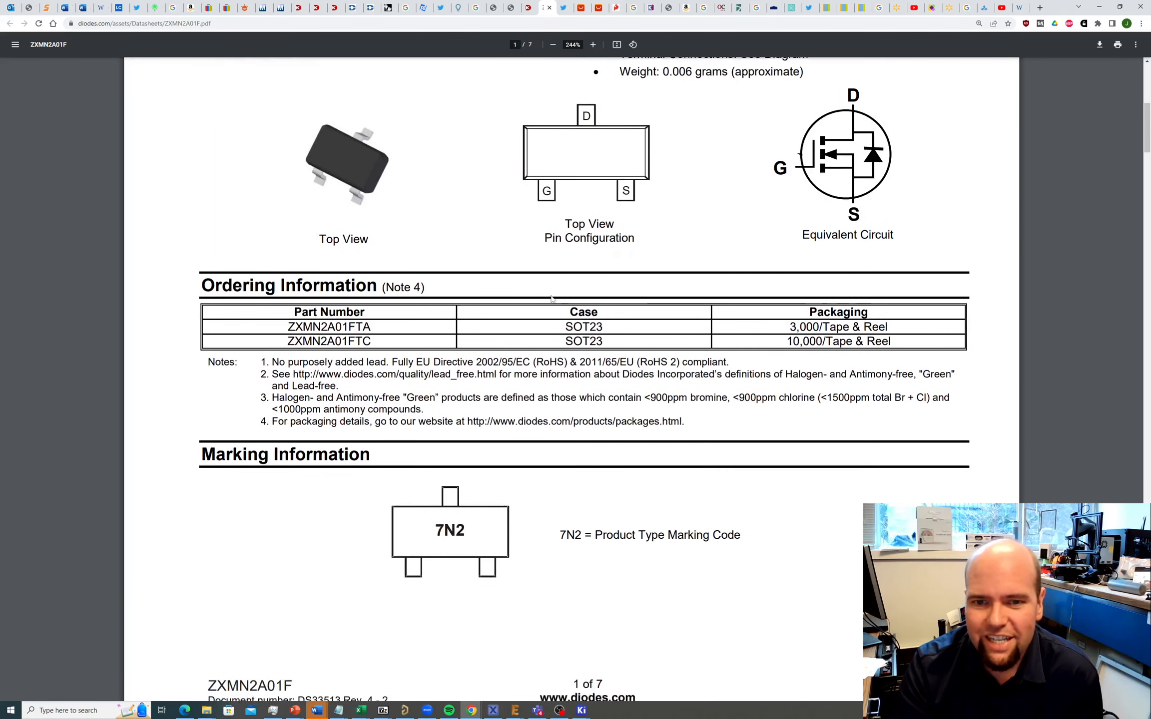
pyautogui.scroll(3, 574, 273)
pyautogui.keyDown('ctrl'); pyautogui.scroll(-3, 592, 262); pyautogui.keyUp('ctrl')
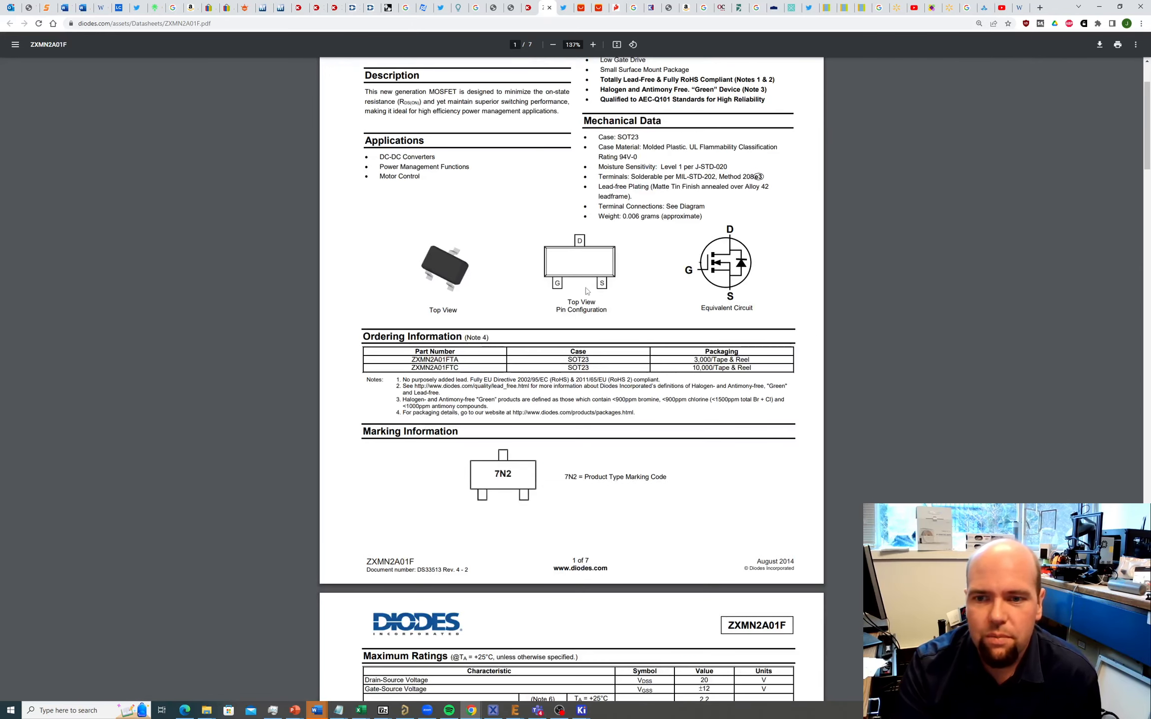
pyautogui.keyDown('ctrl'); pyautogui.scroll(3, 572, 268); pyautogui.keyUp('ctrl')
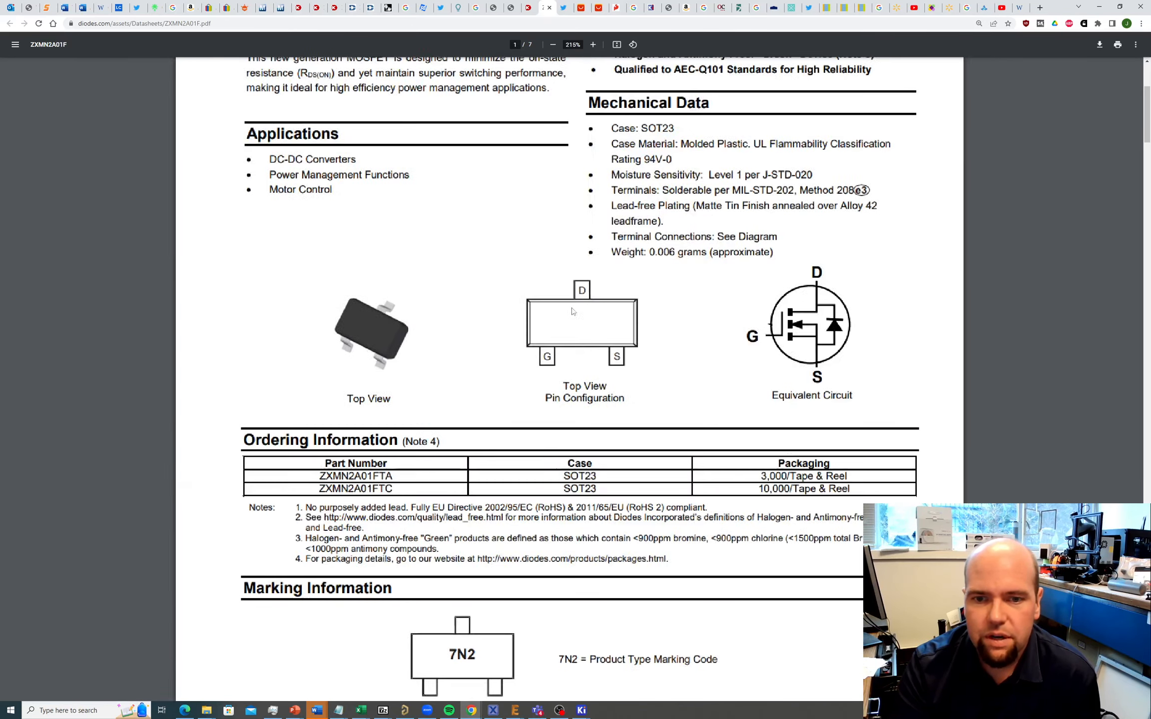
pyautogui.keyDown('ctrl'); pyautogui.scroll(-4, 574, 270); pyautogui.keyUp('ctrl')
pyautogui.keyDown('ctrl'); pyautogui.scroll(2, 546, 192); pyautogui.keyUp('ctrl')
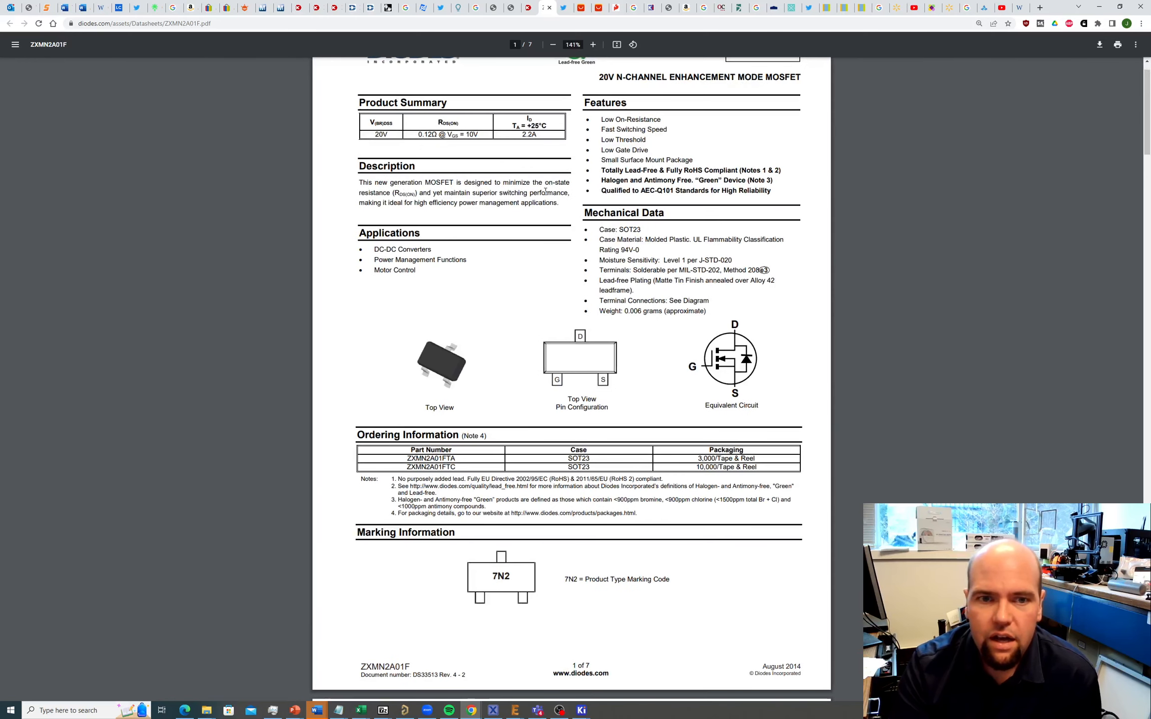
pyautogui.doubleClick(632, 230)
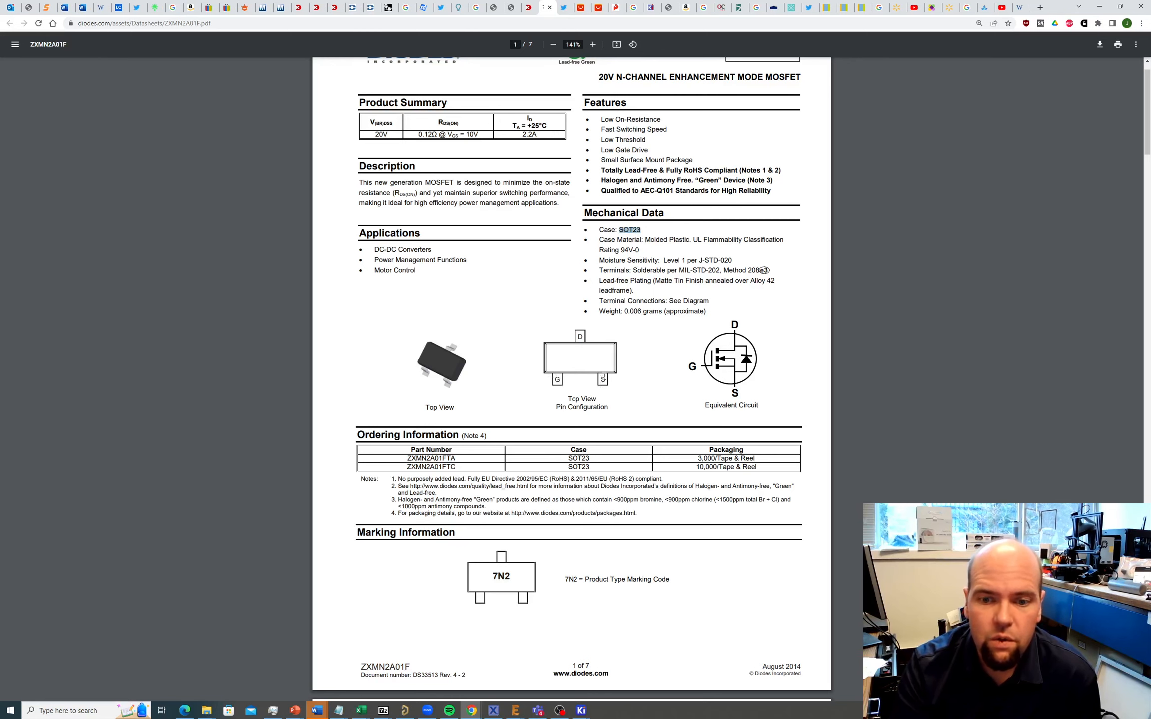
pyautogui.keyDown('ctrl'); pyautogui.scroll(8, 602, 400); pyautogui.keyUp('ctrl')
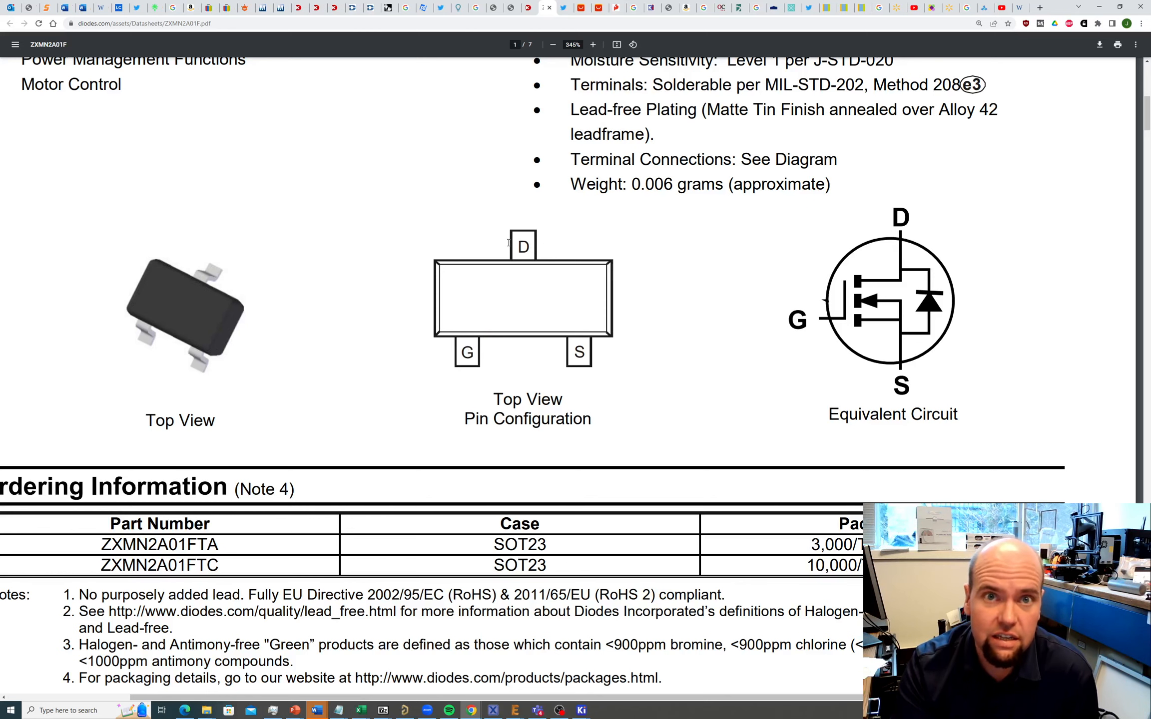
pyautogui.scroll(-3, 558, 254)
pyautogui.keyDown('ctrl'); pyautogui.scroll(-5, 558, 254); pyautogui.keyUp('ctrl')
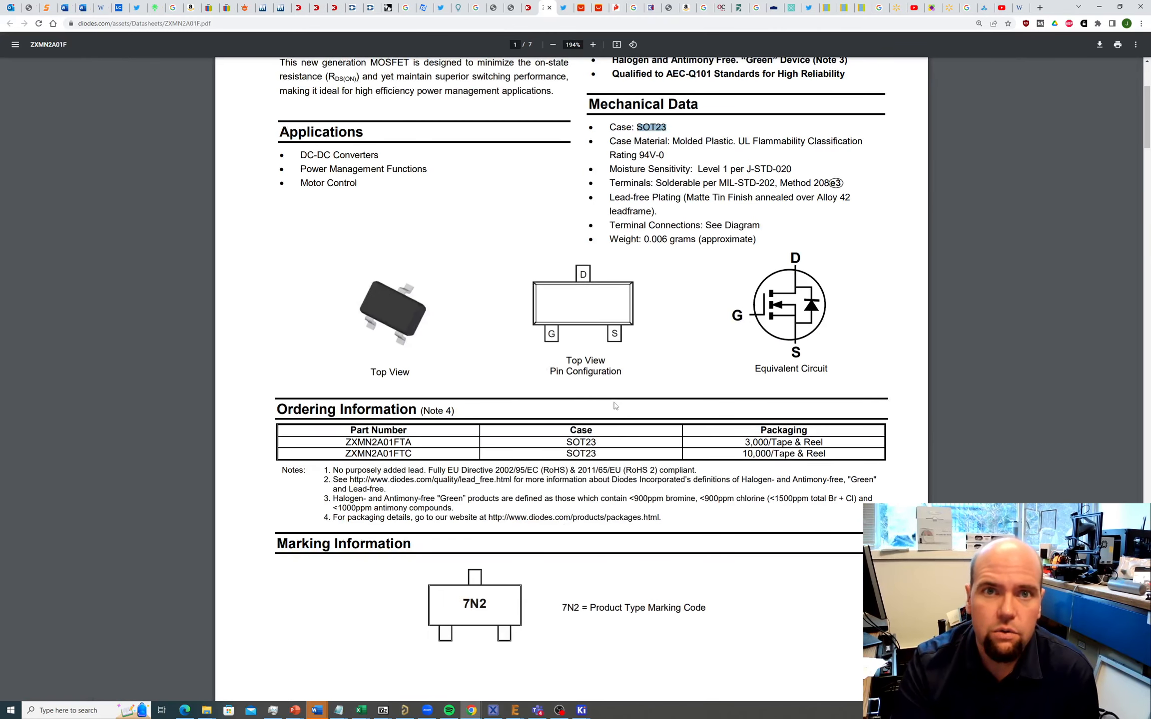
# Step: Bring the KiCad schematic editor forward, recheck the datasheet pinout, and return to KiCad
pyautogui.click(582, 710)
pyautogui.click(656, 683)
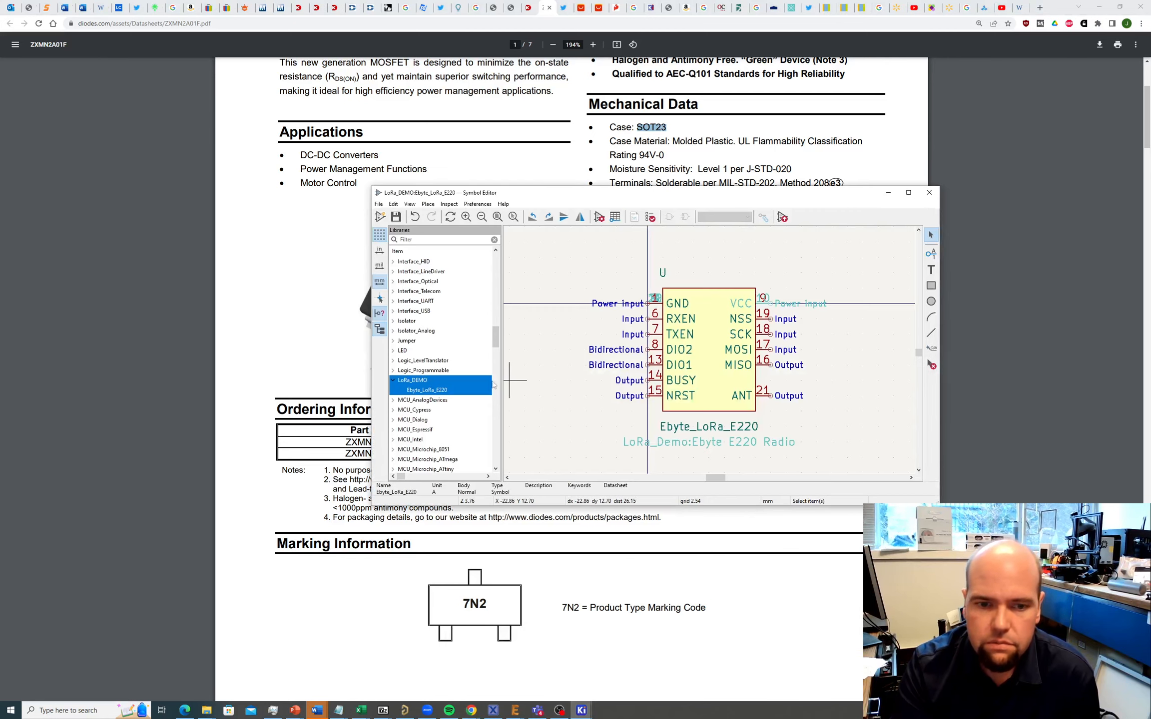
pyautogui.click(582, 711)
pyautogui.click(584, 679)
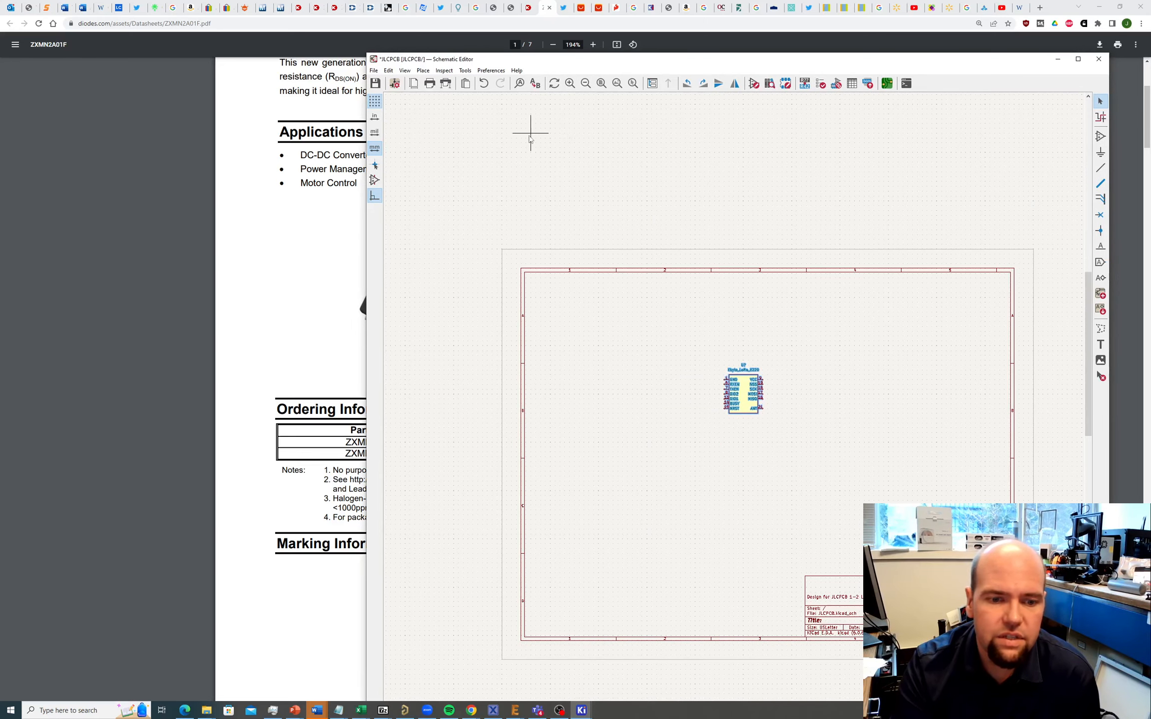
pyautogui.moveTo(555, 62); pyautogui.dragTo(558, 257)
pyautogui.click(323, 171)
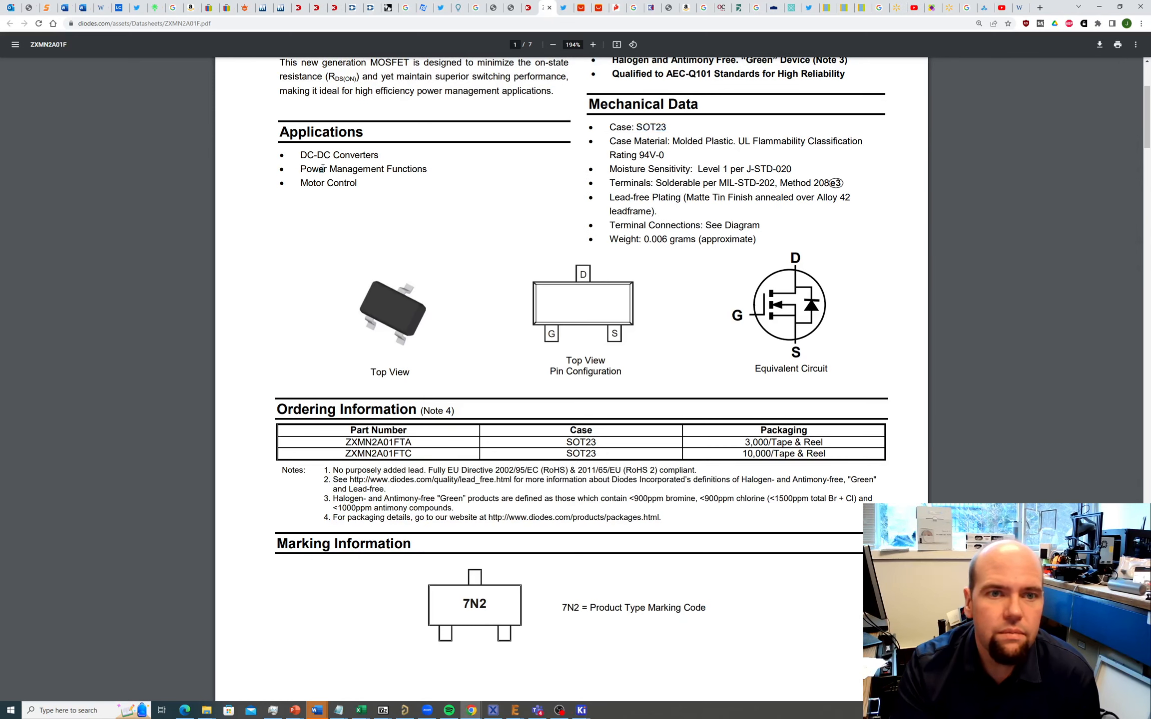
pyautogui.scroll(3, 324, 171)
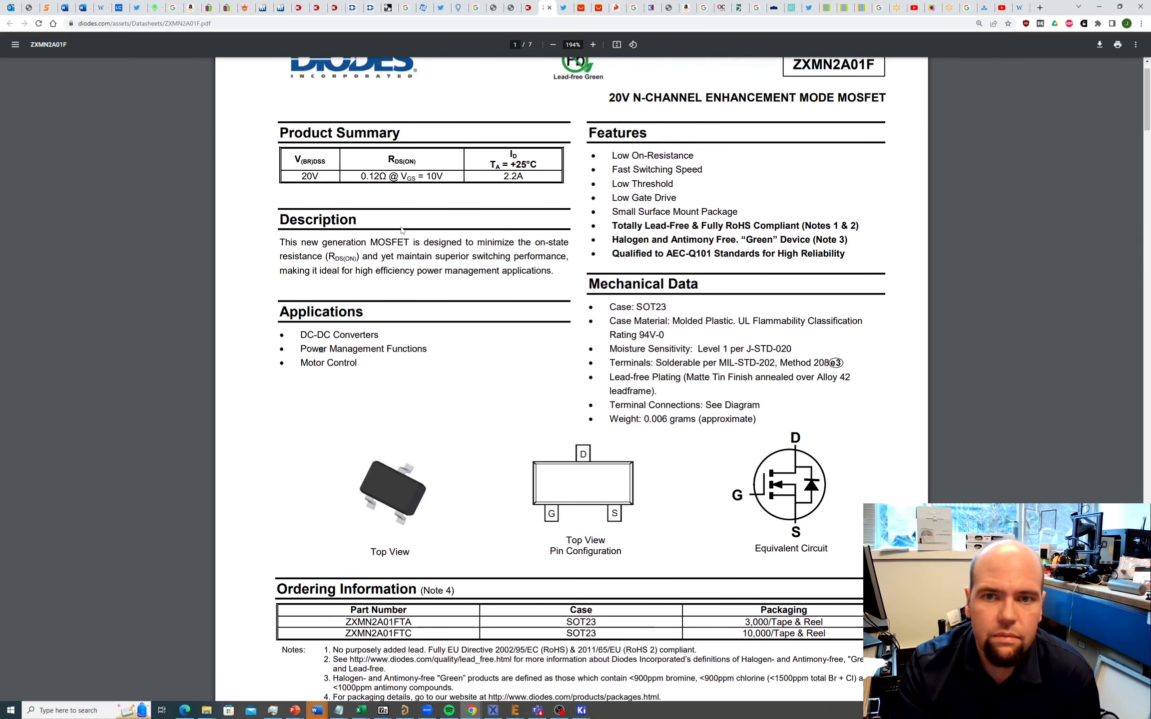
pyautogui.scroll(1, 401, 230)
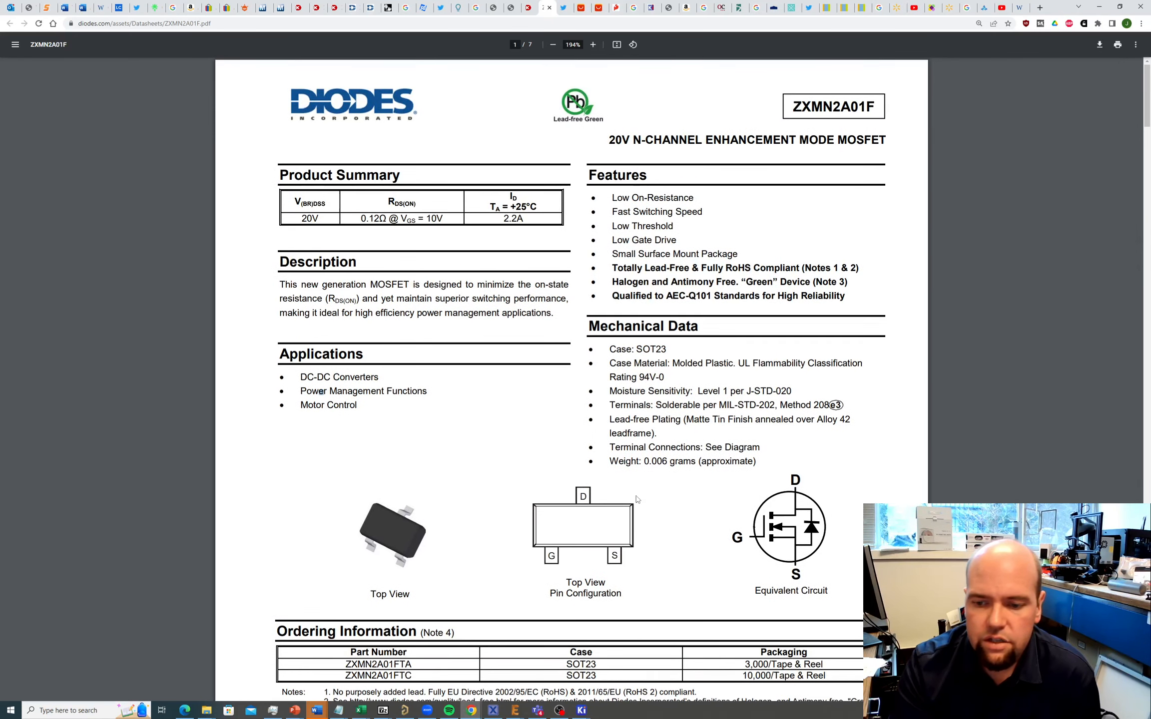
pyautogui.scroll(-1, 637, 499)
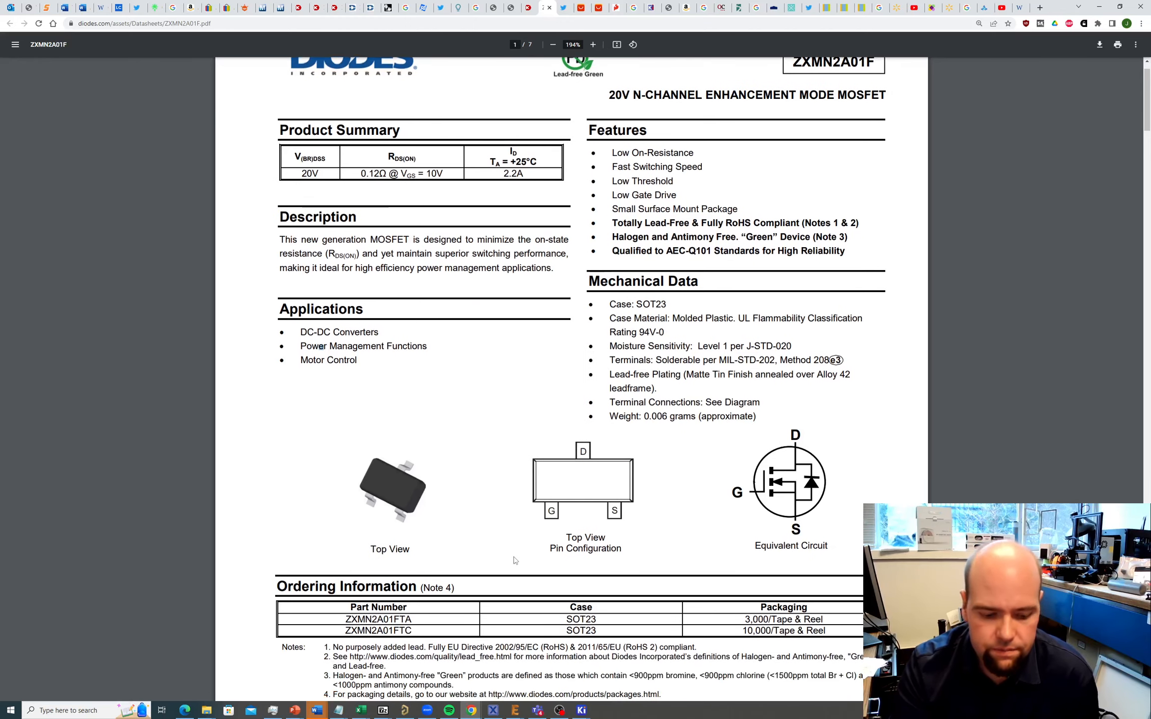
pyautogui.hotkey('alt', 'Tab')
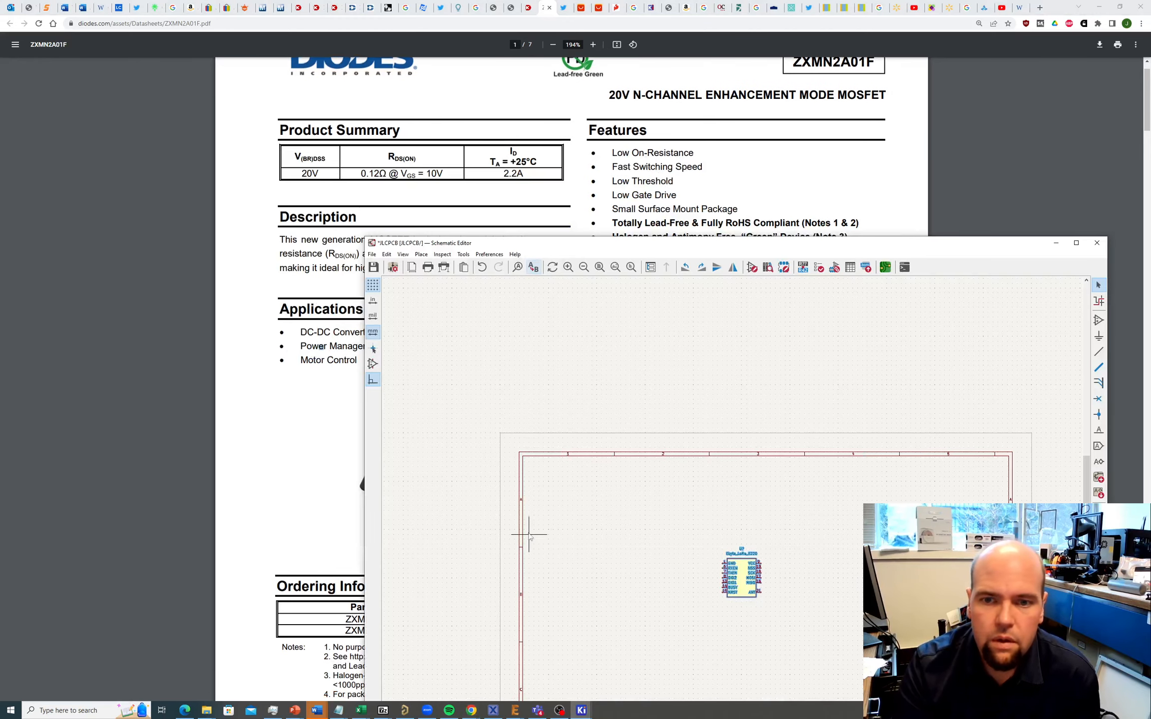
# Step: Search Add Symbol for NMOS, then cancel placing the first match
pyautogui.click(429, 255)
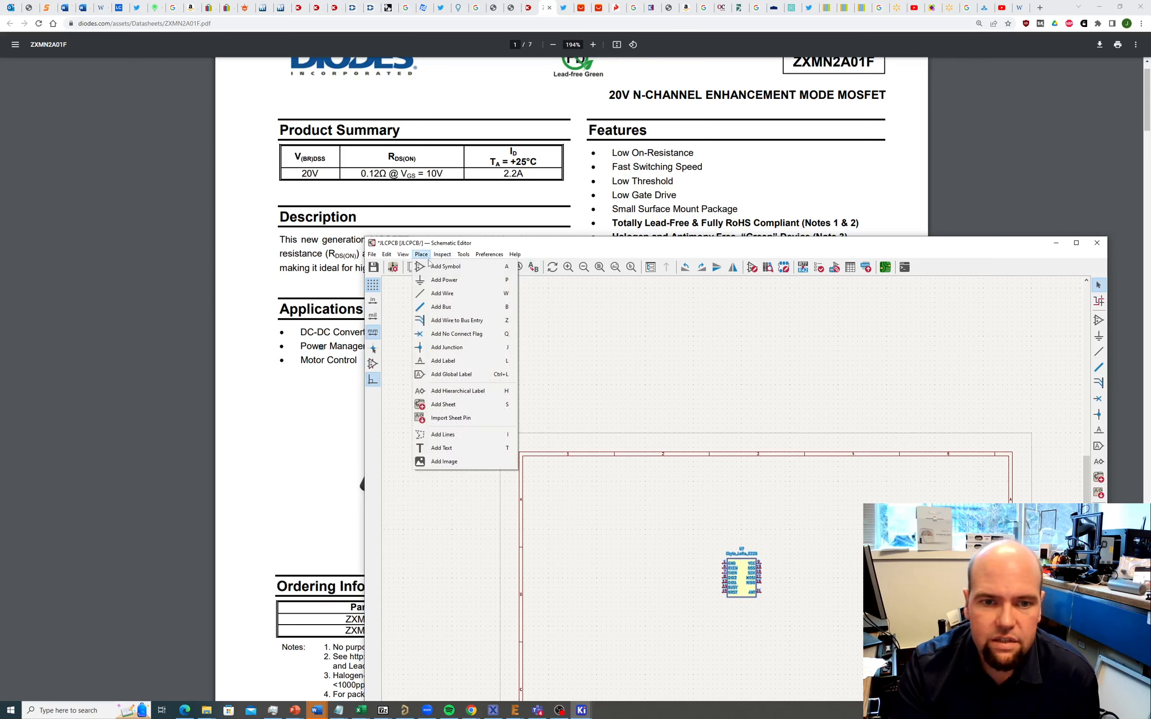
pyautogui.click(444, 267)
pyautogui.click(471, 287)
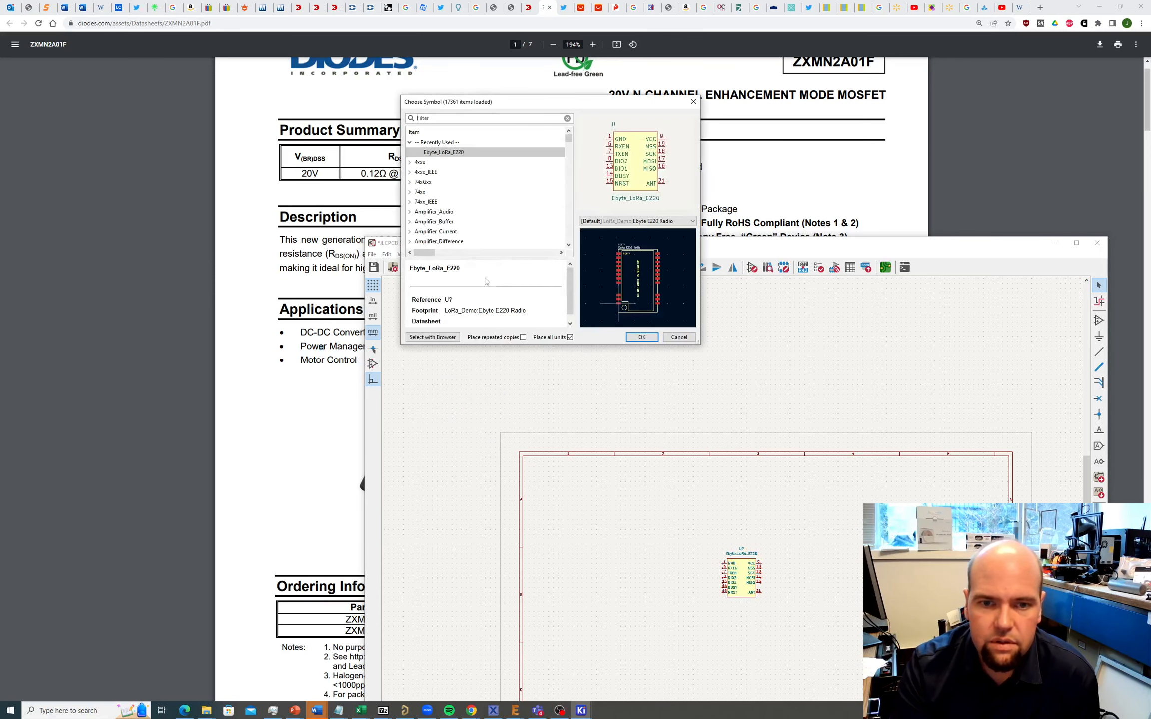
pyautogui.write('NMOS')
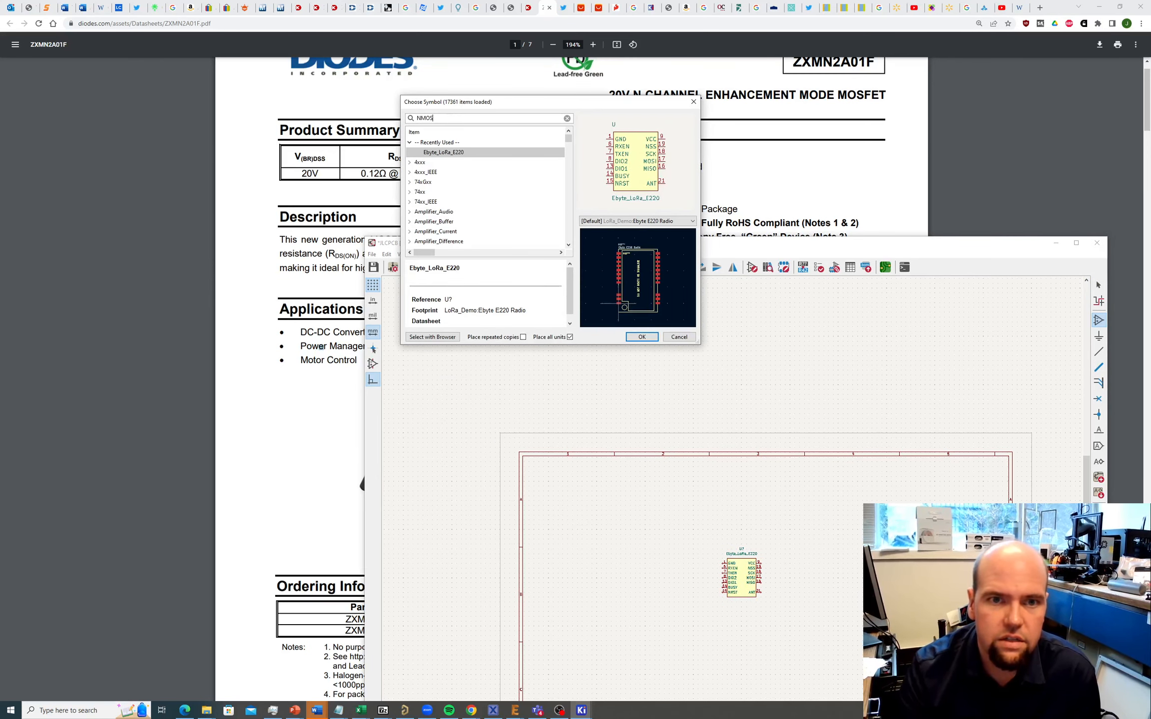
pyautogui.press('Return')
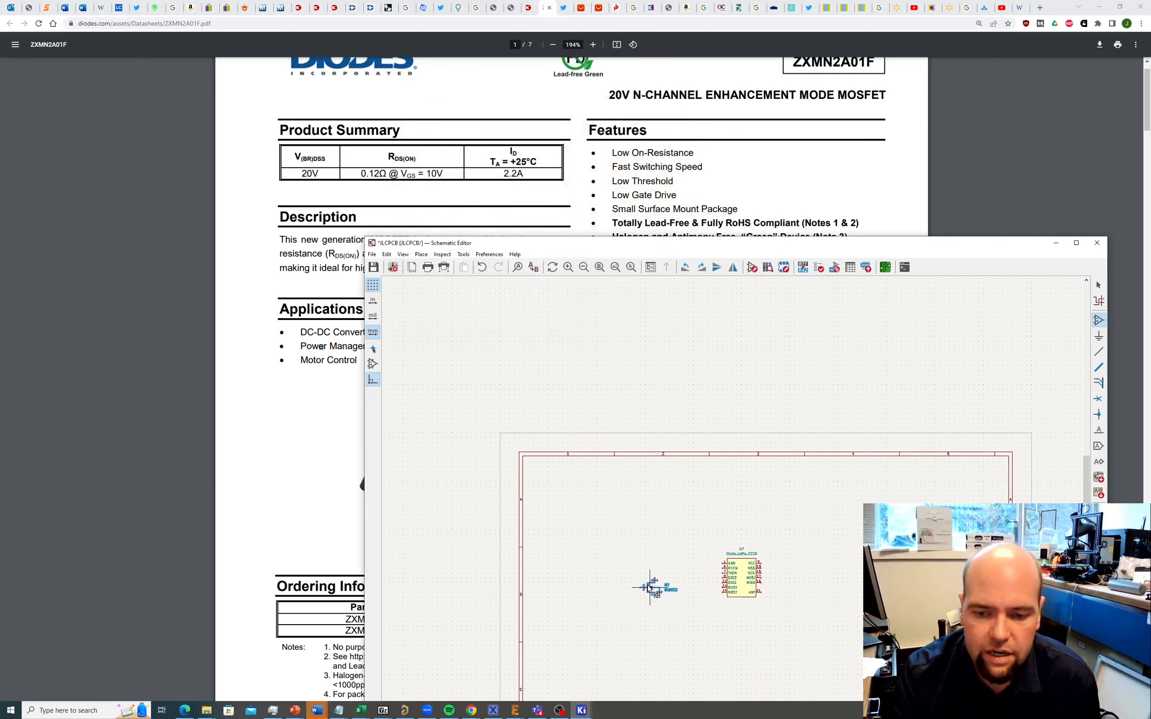
pyautogui.press('Escape')
pyautogui.press('Escape')
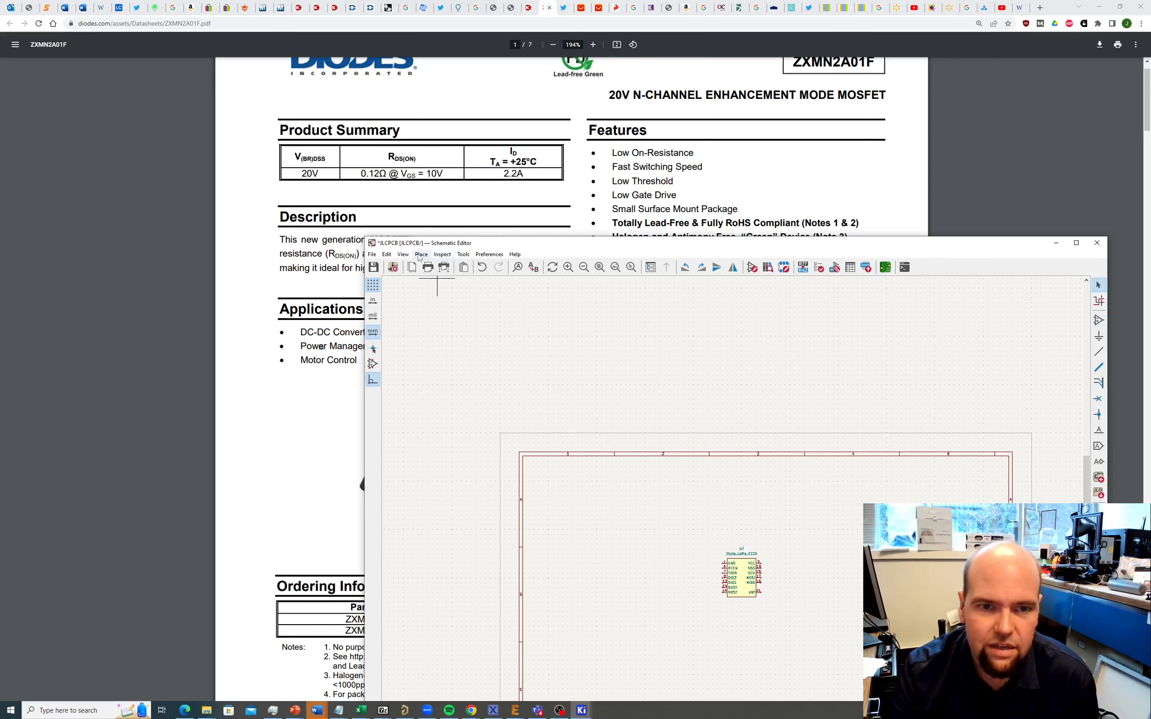
# Step: Filter symbols for NMOS and choose Device Q_NMOS_GSD after comparing it with the datasheet pinout
pyautogui.click(421, 256)
pyautogui.click(445, 266)
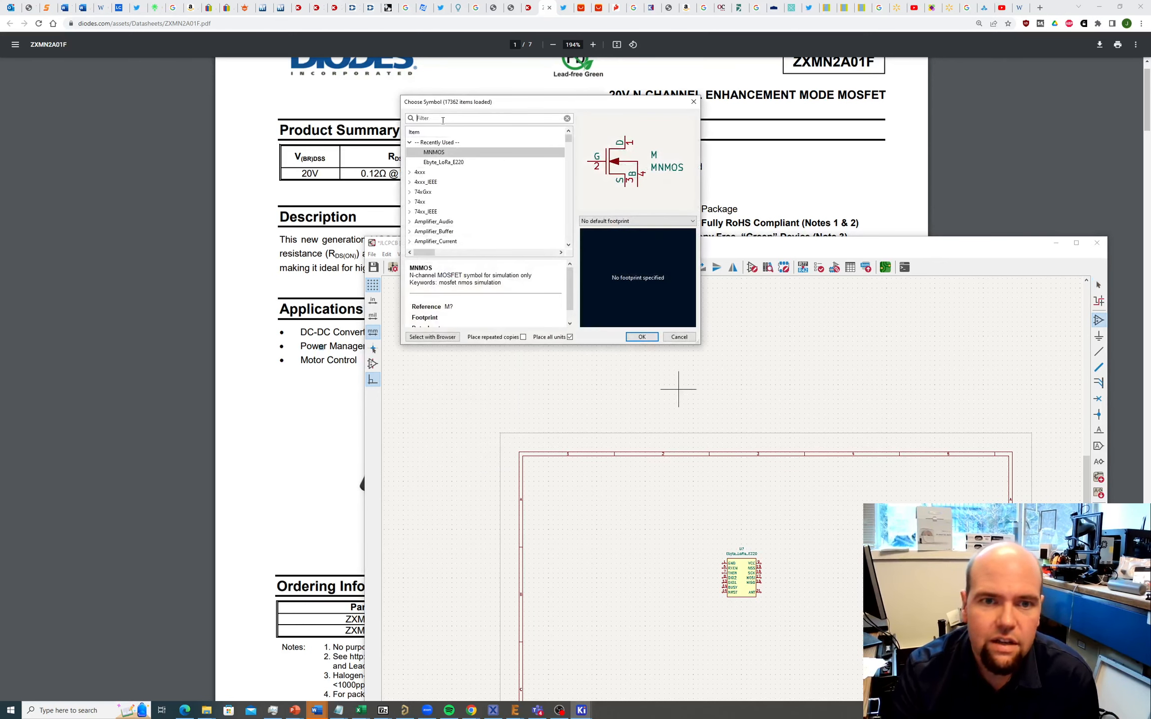
pyautogui.write('NMOS')
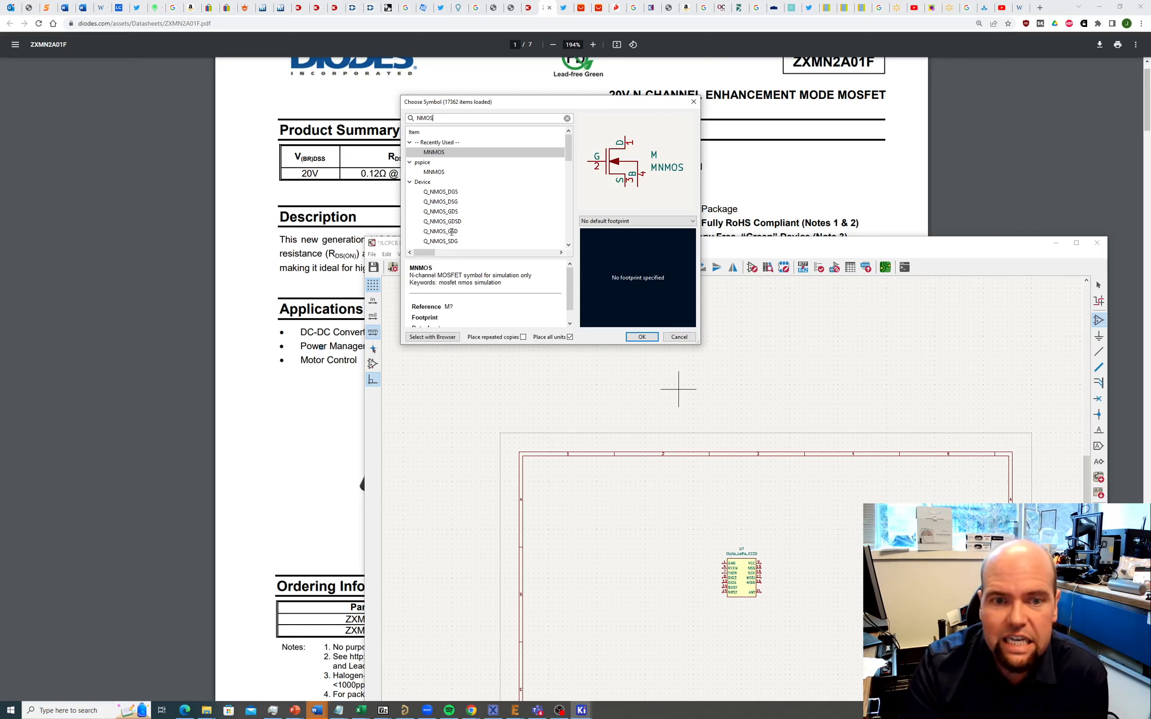
pyautogui.moveTo(554, 102); pyautogui.dragTo(276, 232)
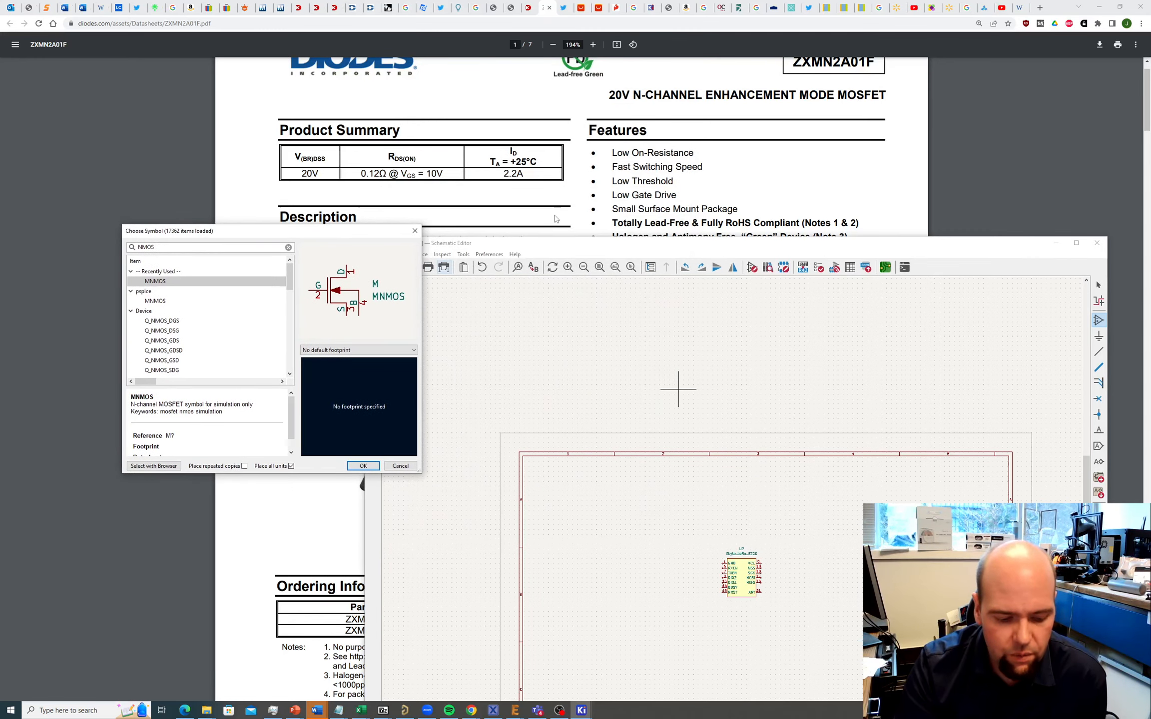
pyautogui.hotkey('alt', 'Tab')
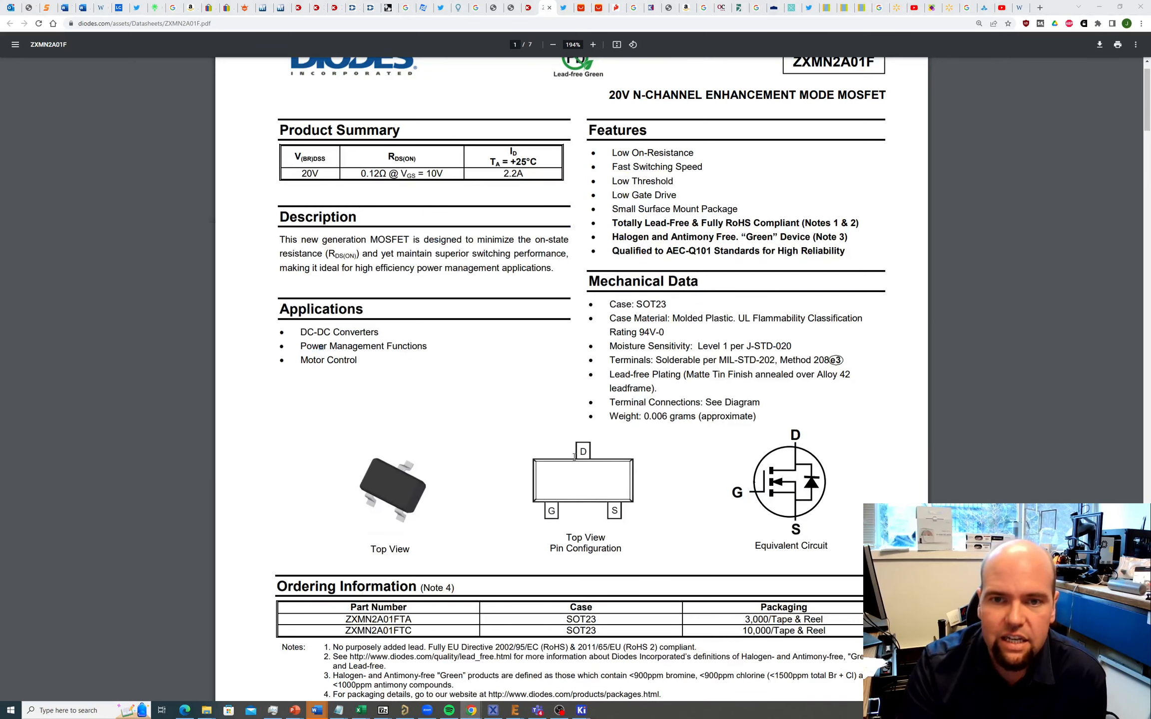
pyautogui.hotkey('alt', 'Tab')
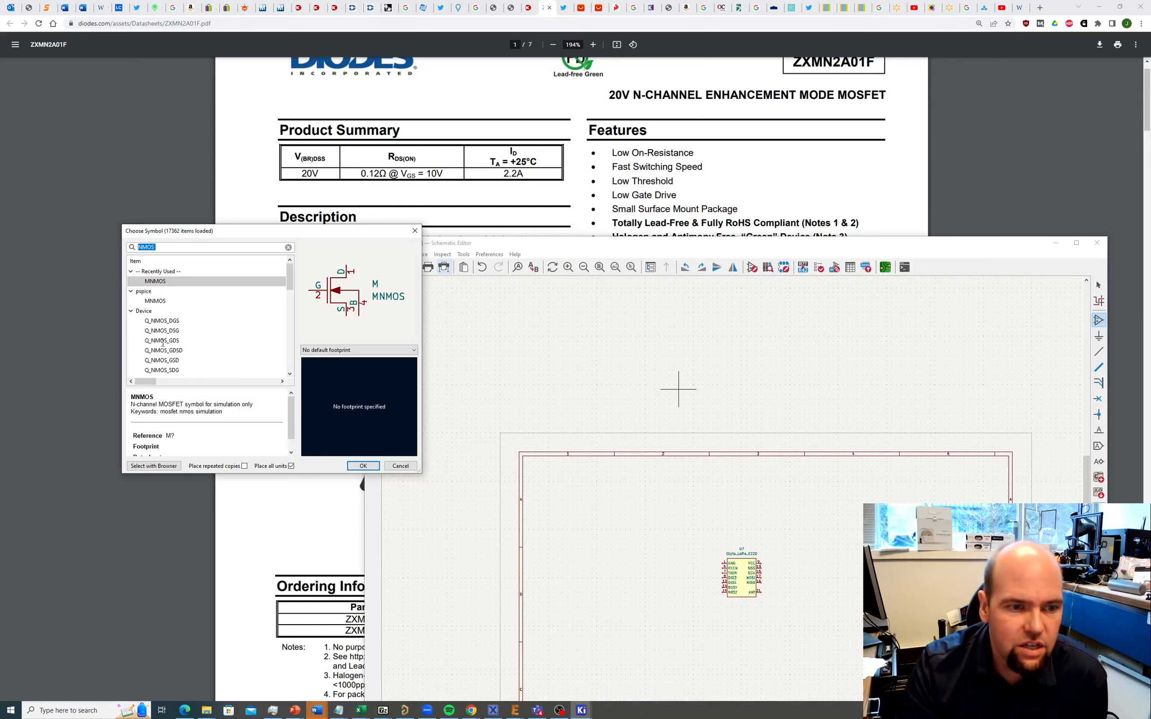
pyautogui.click(162, 360)
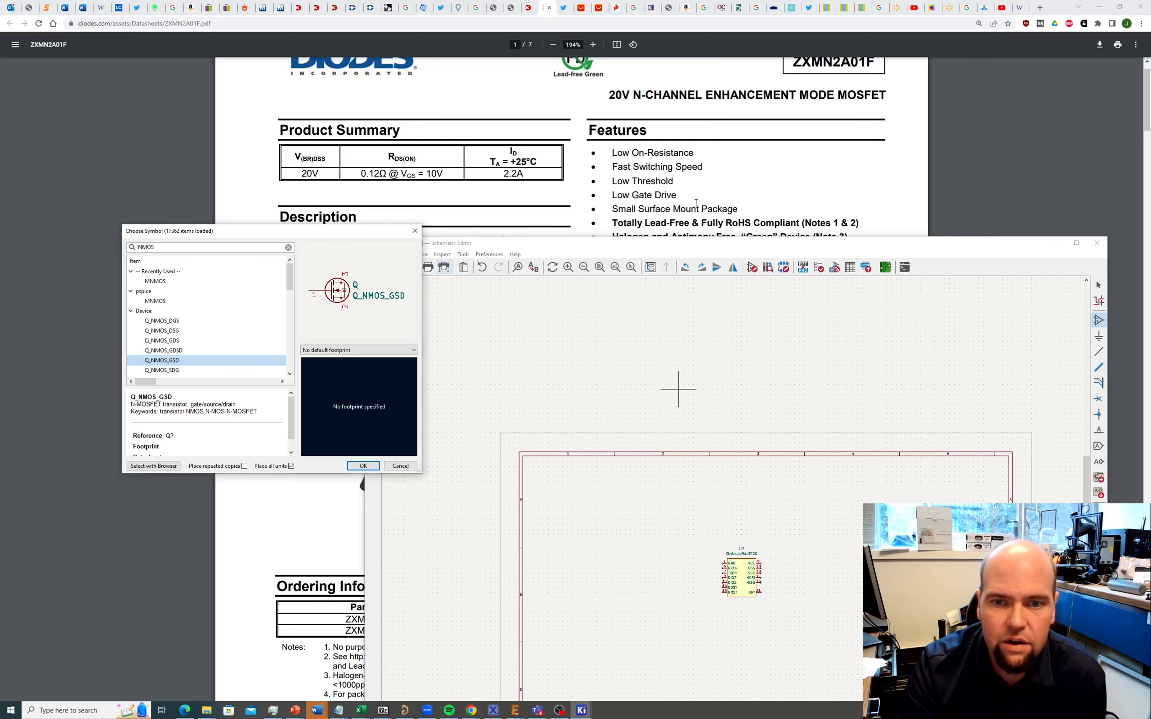
pyautogui.hotkey('alt', 'Tab')
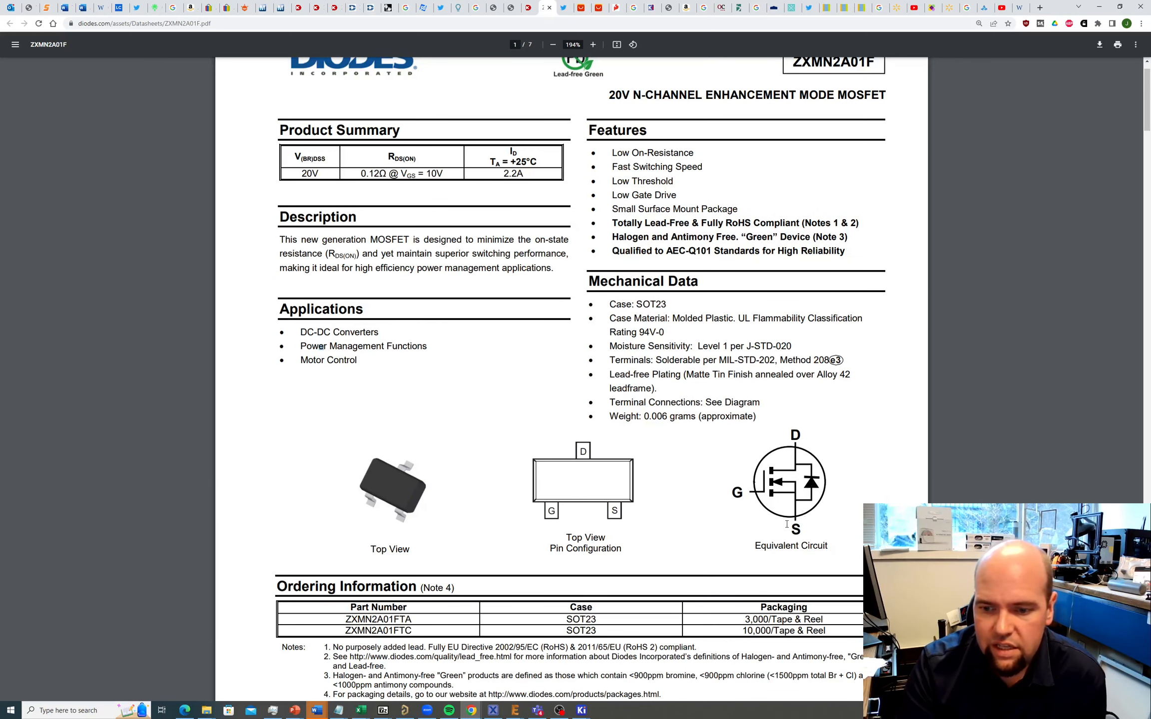
pyautogui.hotkey('alt', 'Tab')
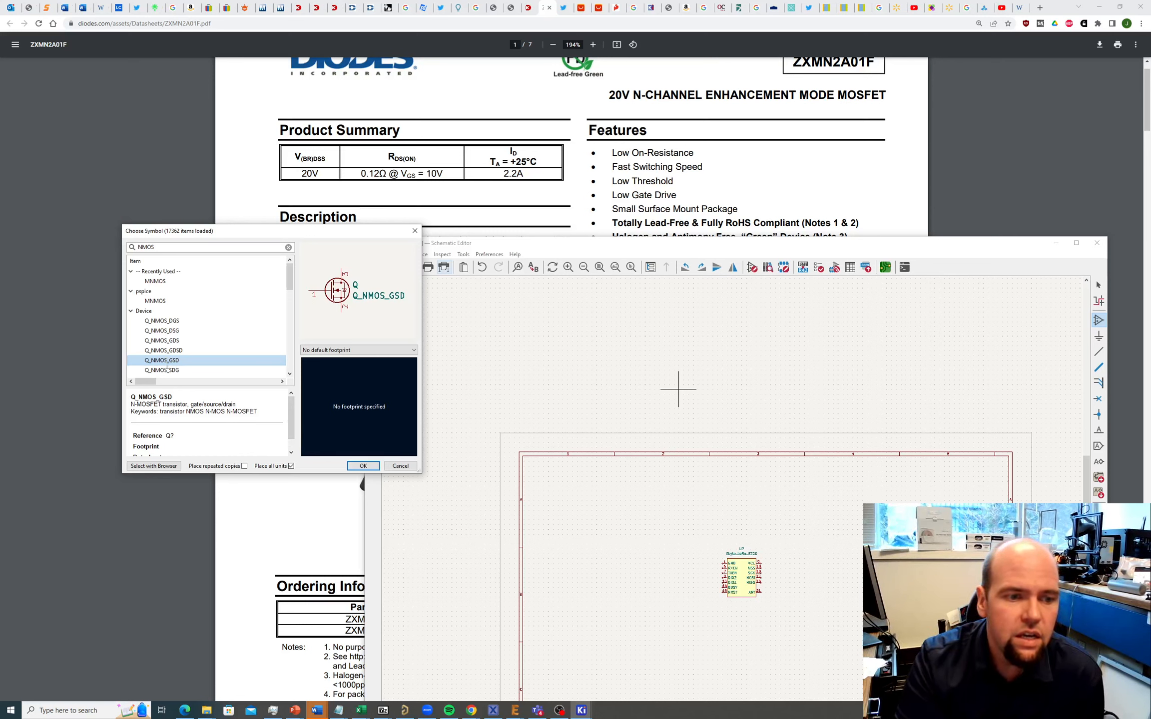
pyautogui.click(361, 467)
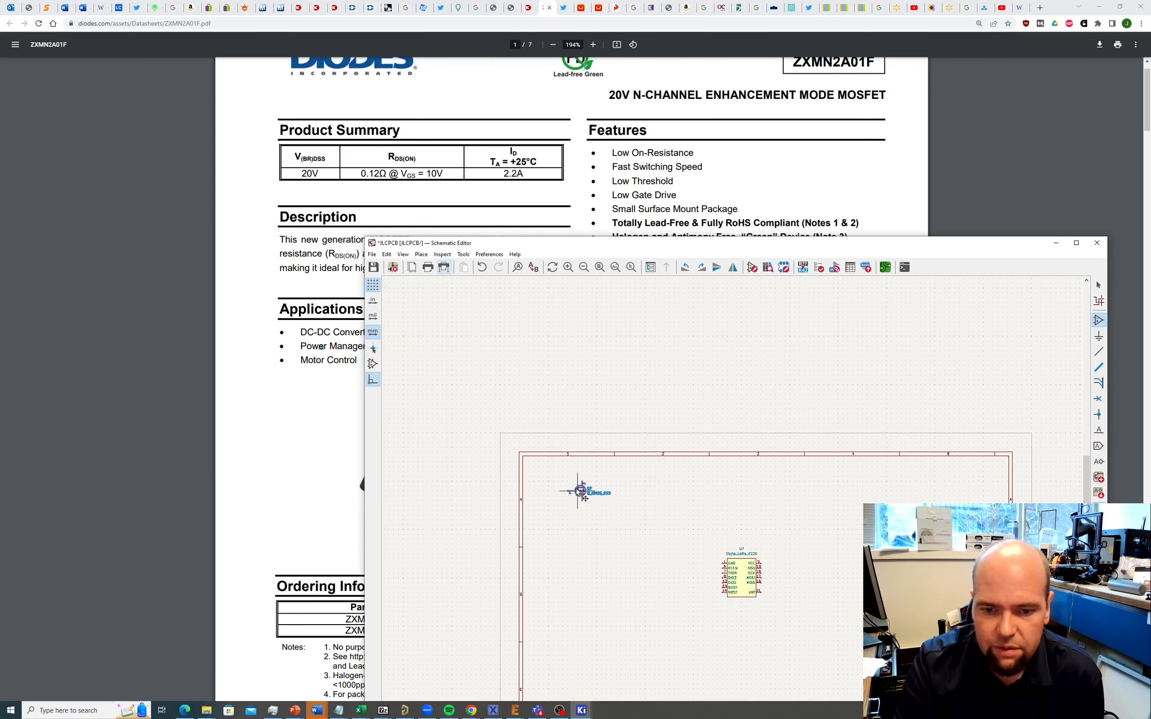
# Step: Place the Q_NMOS_GSD MOSFET left of the LoRa module and open its Symbol Properties
pyautogui.click(581, 497)
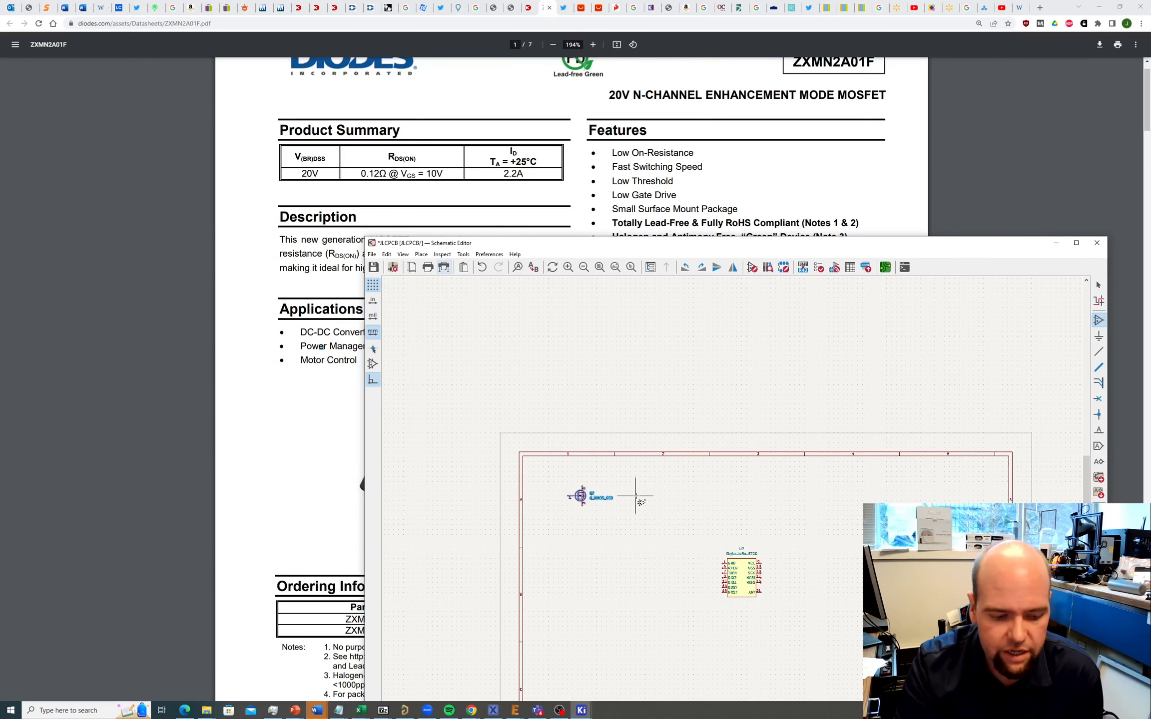
pyautogui.press('Escape')
pyautogui.hscroll(2, 587, 510)
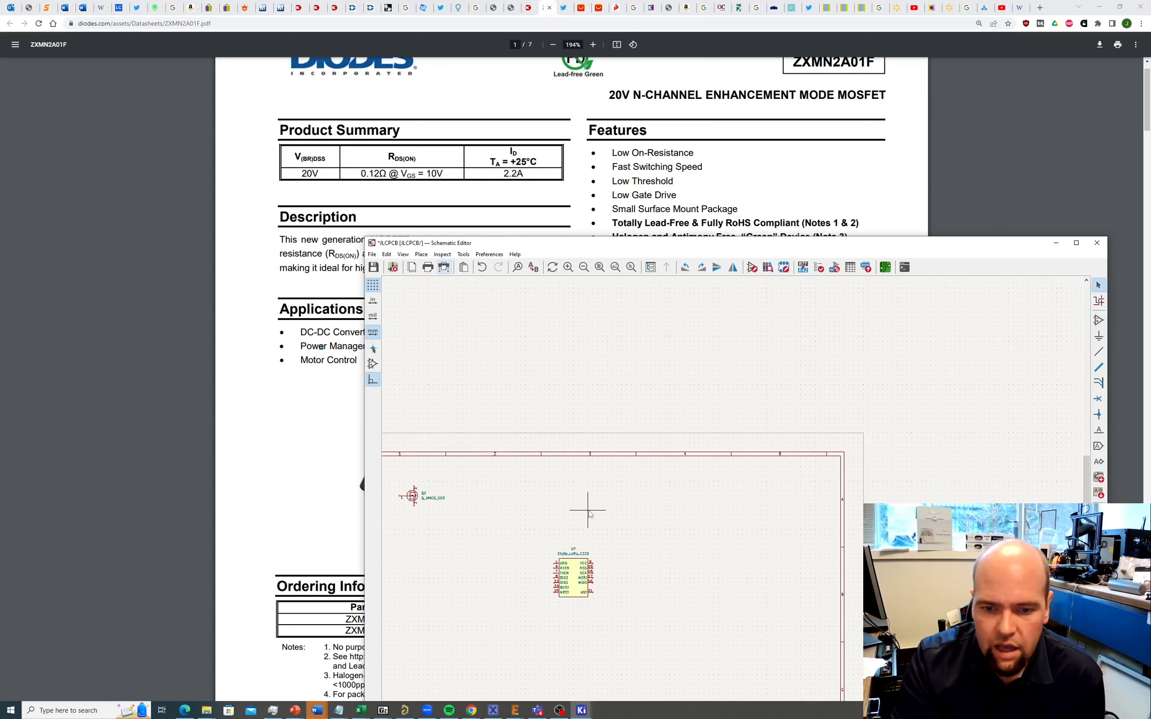
pyautogui.hscroll(-2, 584, 510)
pyautogui.scroll(2, 567, 511)
pyautogui.scroll(5, 732, 595)
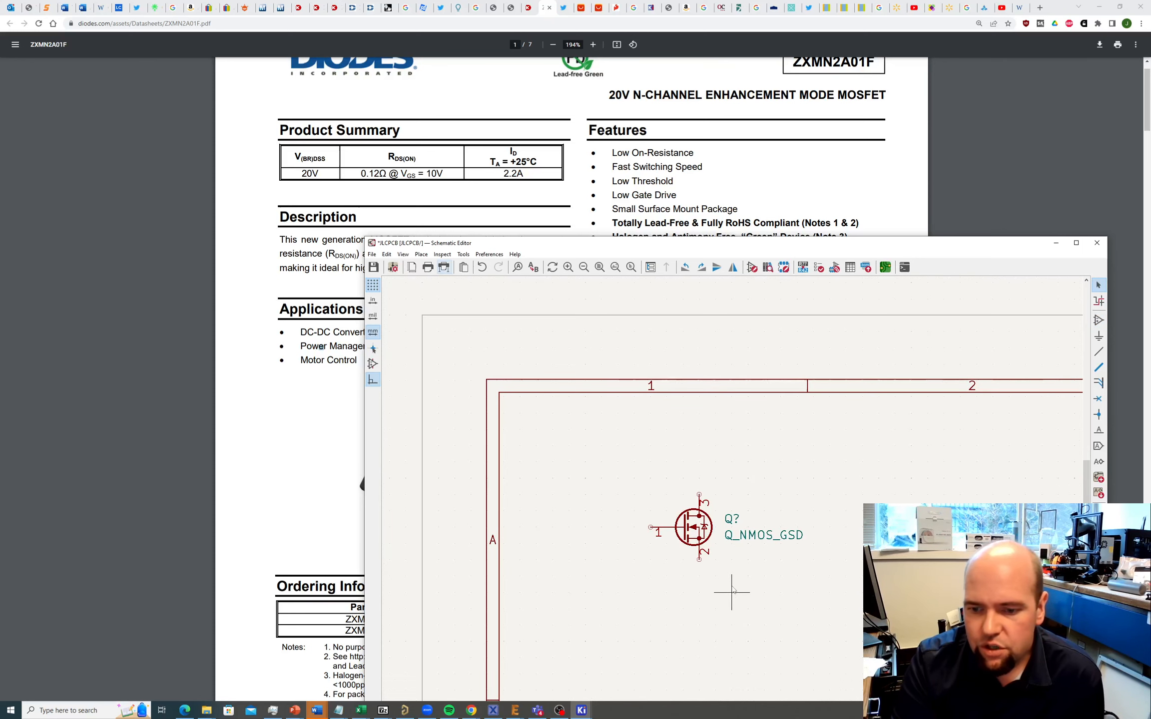
pyautogui.scroll(-2, 731, 592)
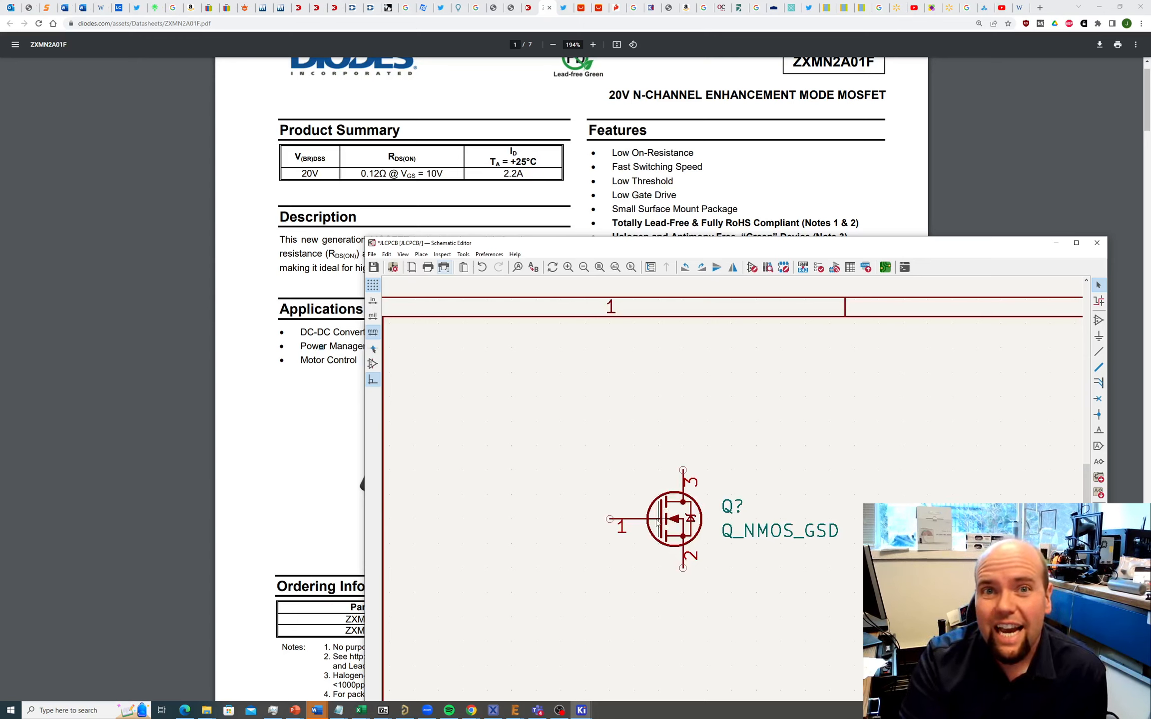
pyautogui.doubleClick(672, 520)
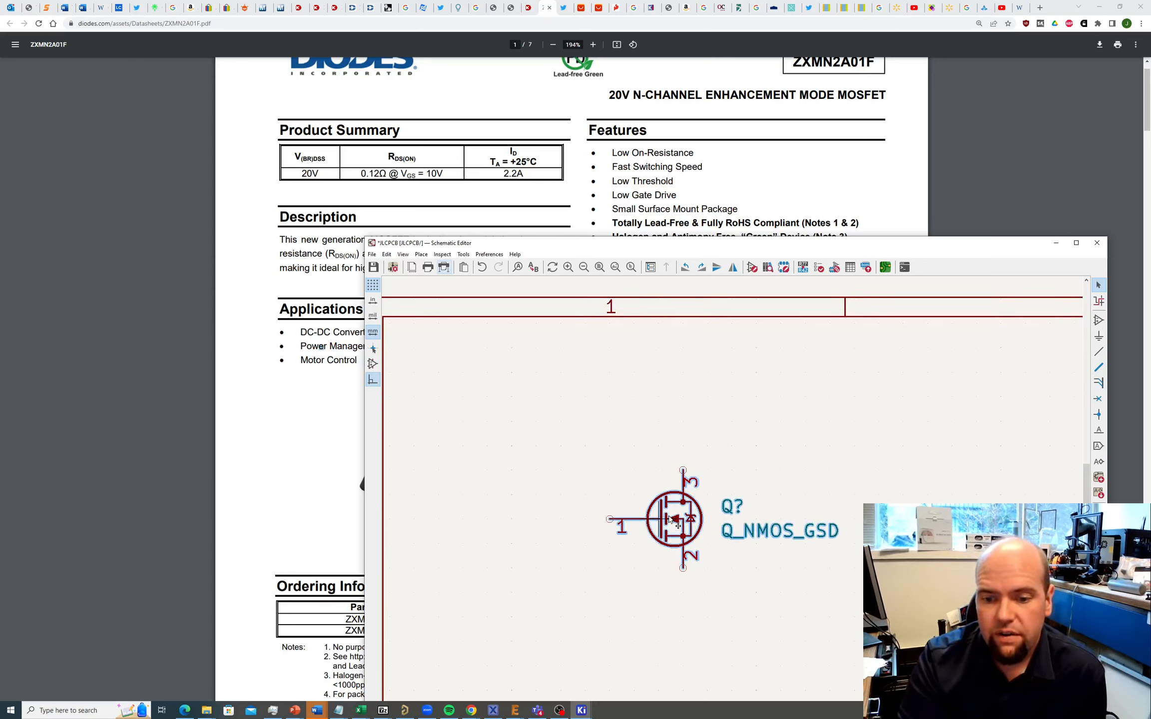
# Step: Try assigning a SOT-23 footprint found via 'sot2', dismissing the resulting invalid footprint error
pyautogui.moveTo(492, 118); pyautogui.dragTo(419, 136)
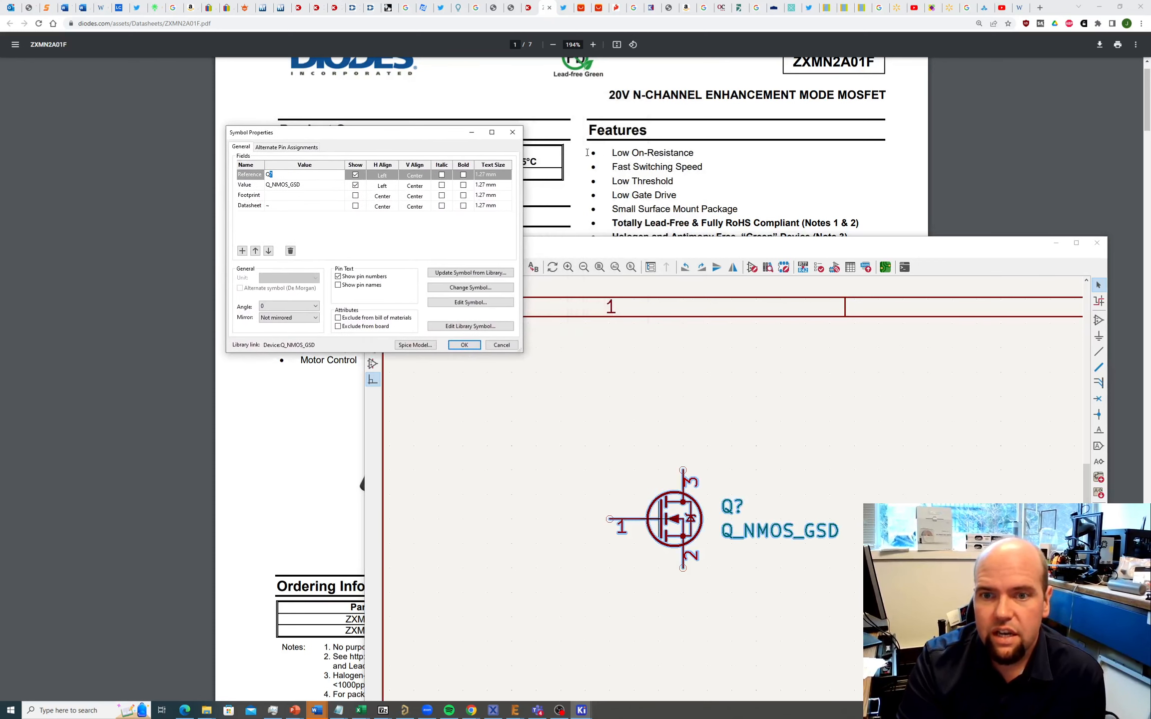
pyautogui.click(711, 211)
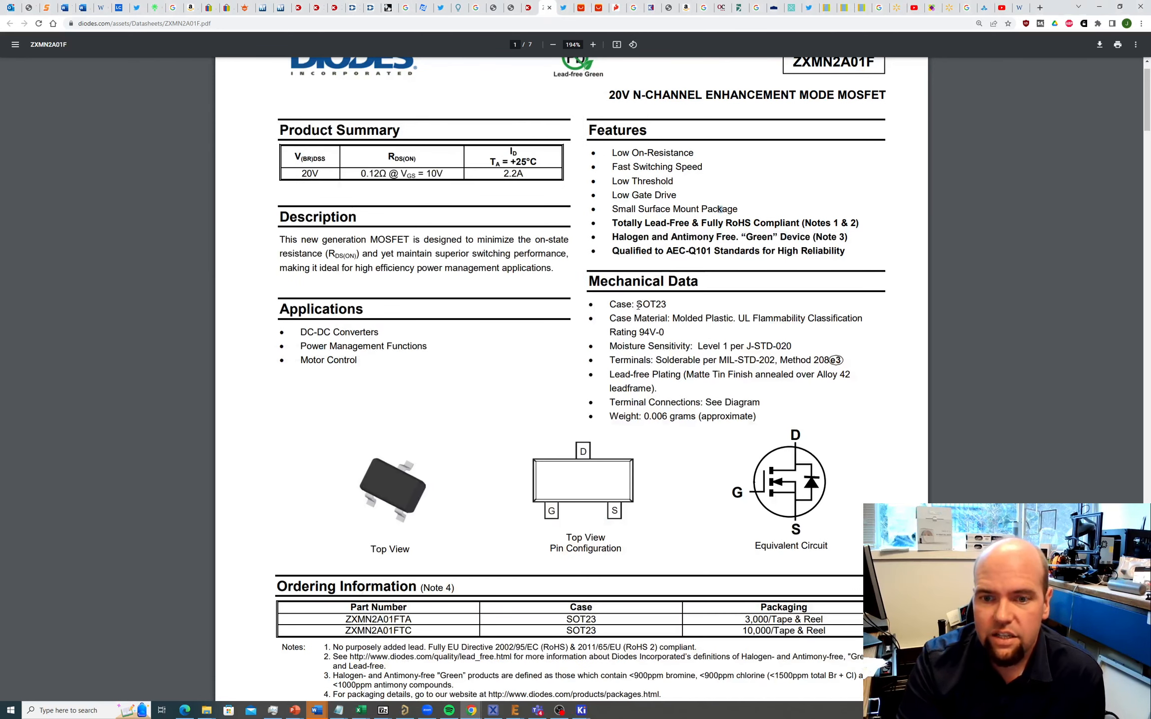
pyautogui.moveTo(637, 305); pyautogui.dragTo(665, 310)
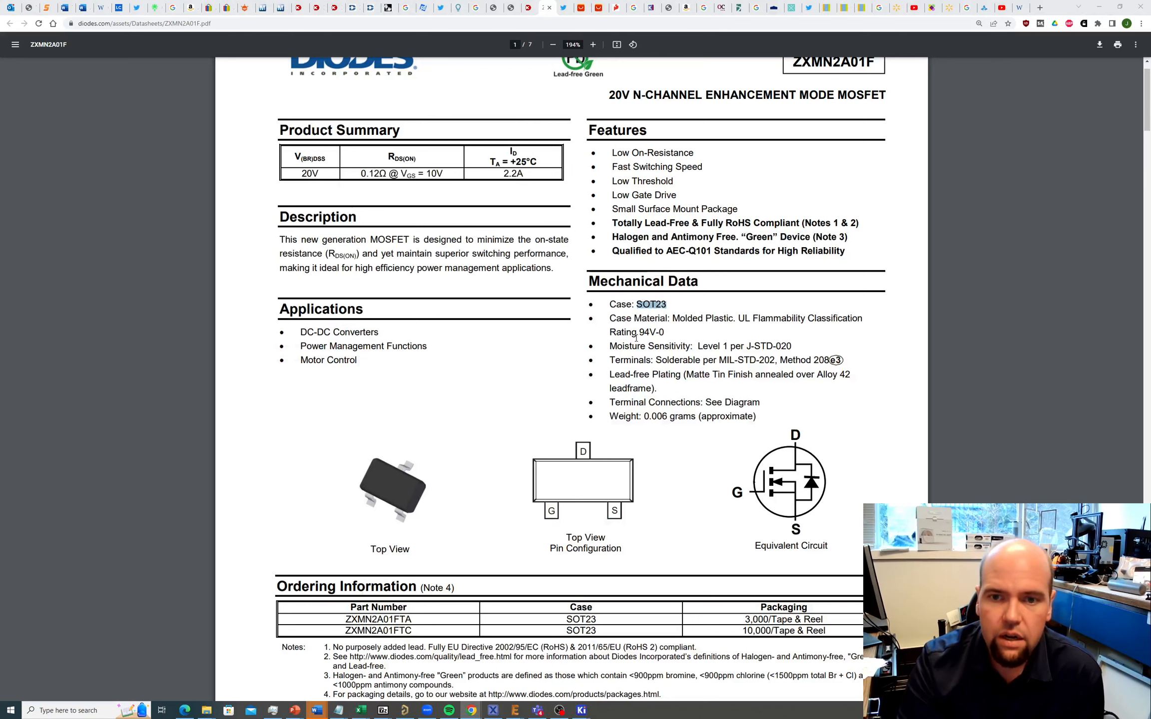
pyautogui.hotkey('alt', 'Tab')
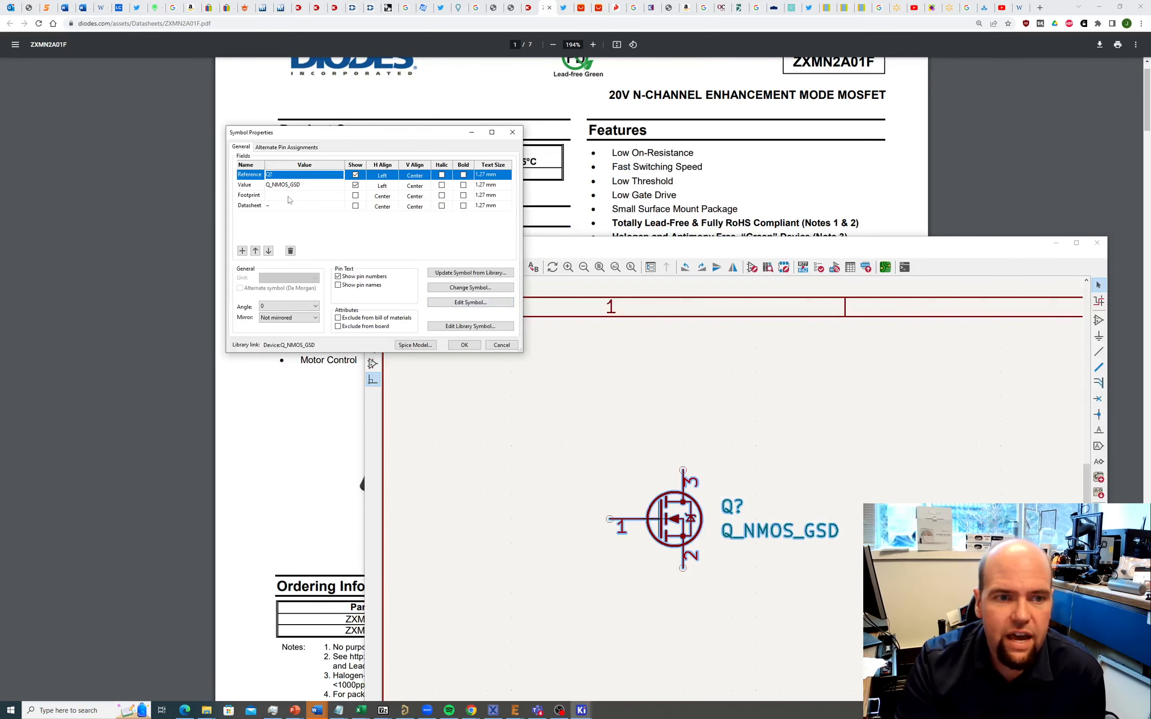
pyautogui.click(287, 198)
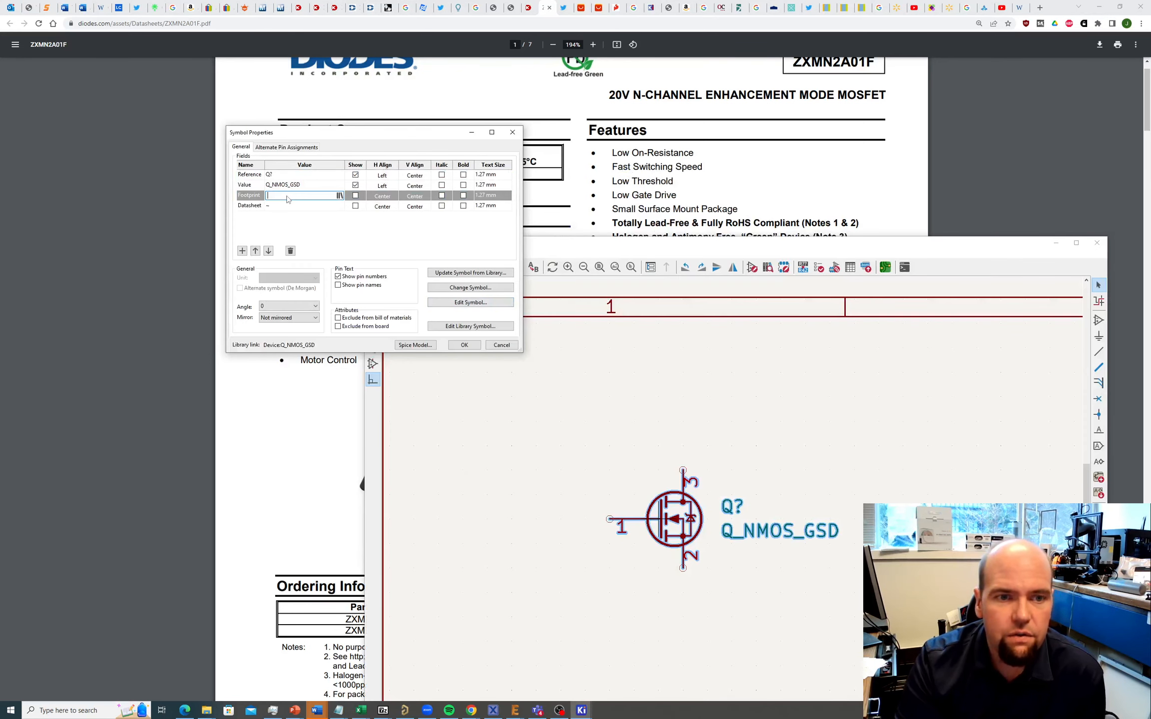
pyautogui.click(339, 195)
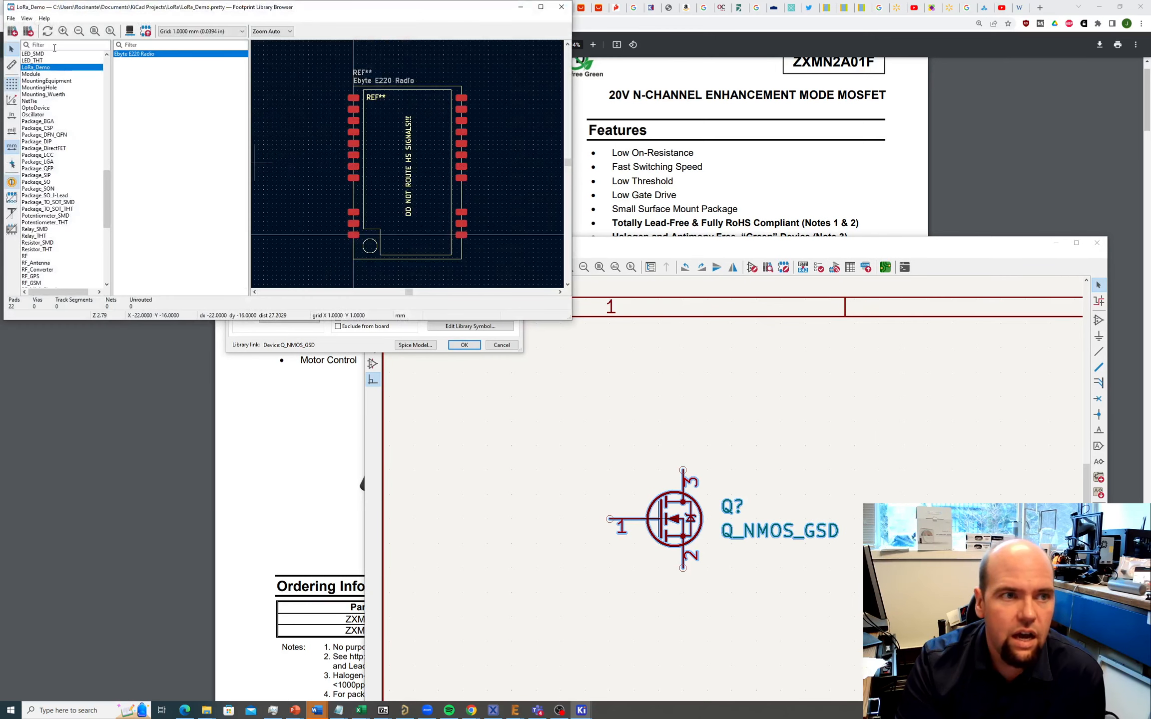
pyautogui.write('sot23')
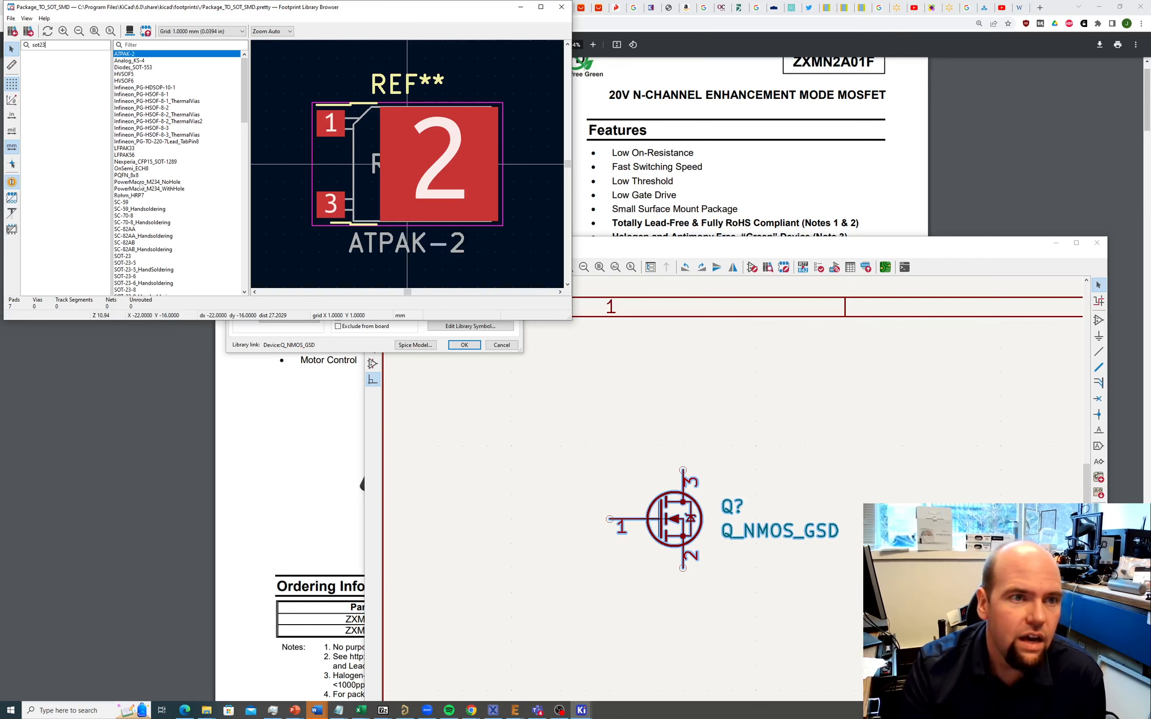
pyautogui.click(124, 257)
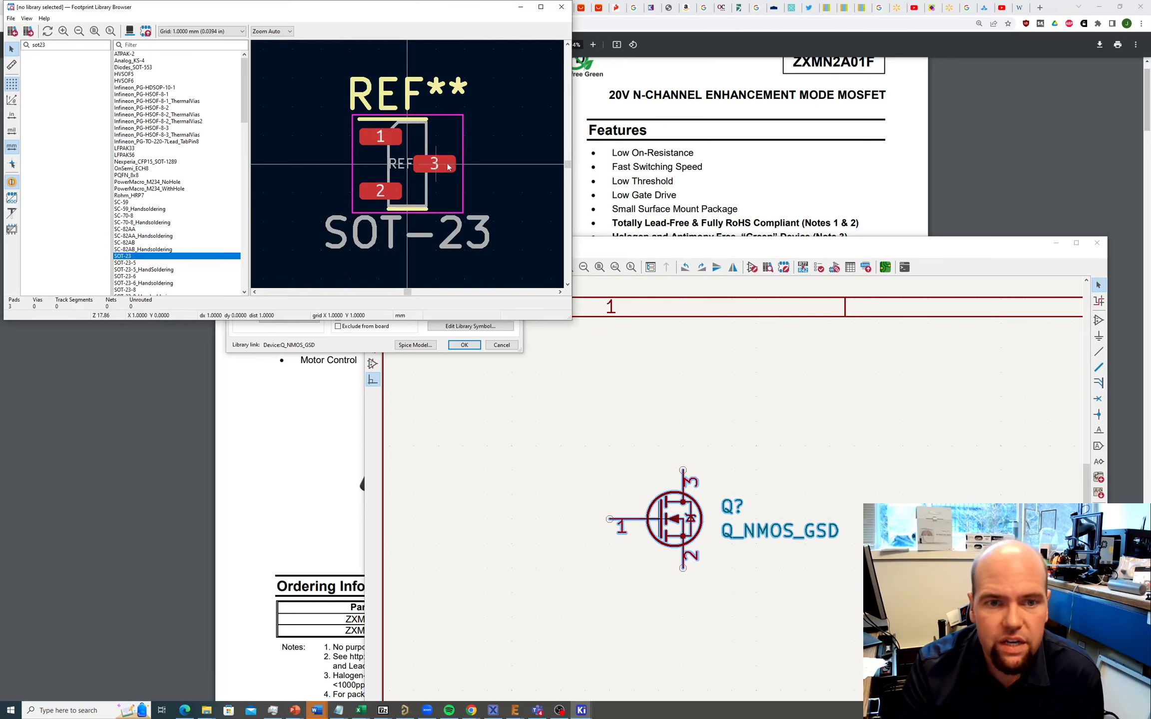
pyautogui.doubleClick(123, 258)
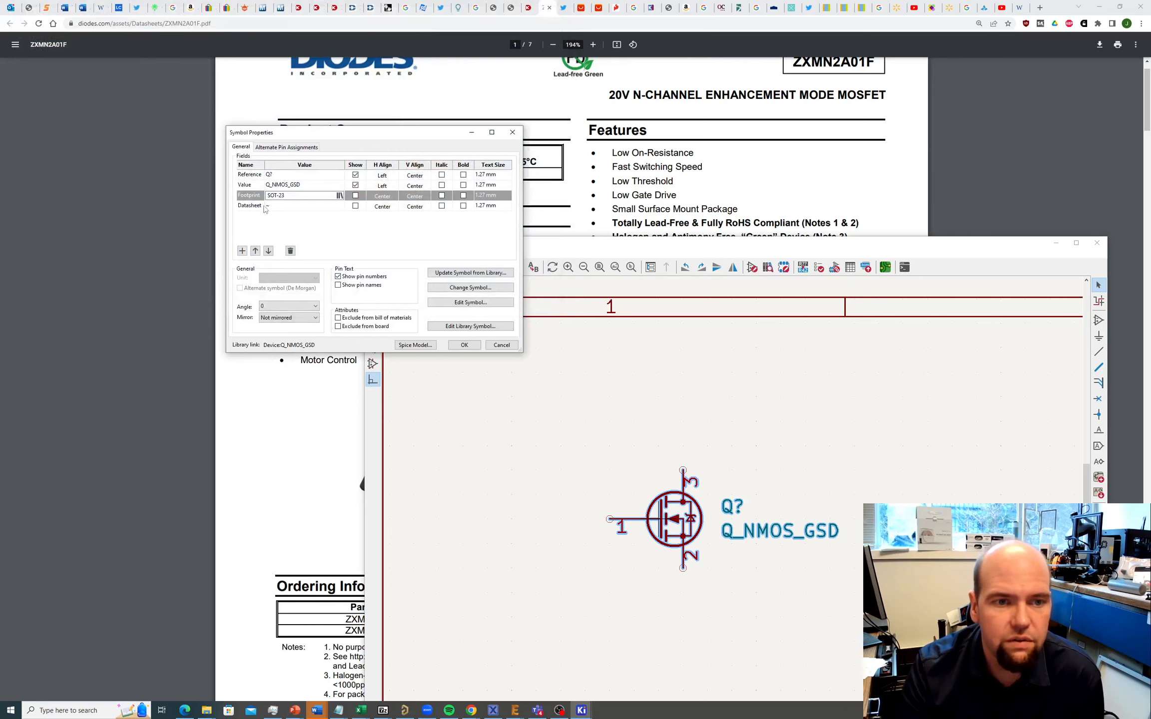
pyautogui.click(464, 345)
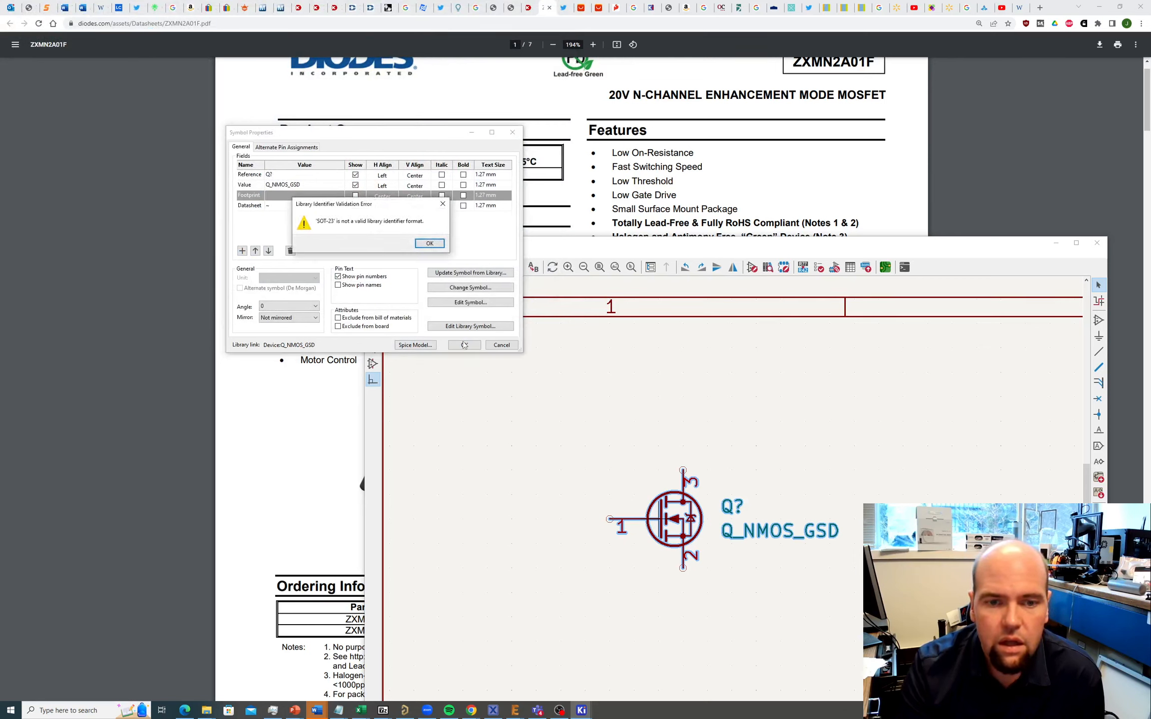
pyautogui.click(430, 244)
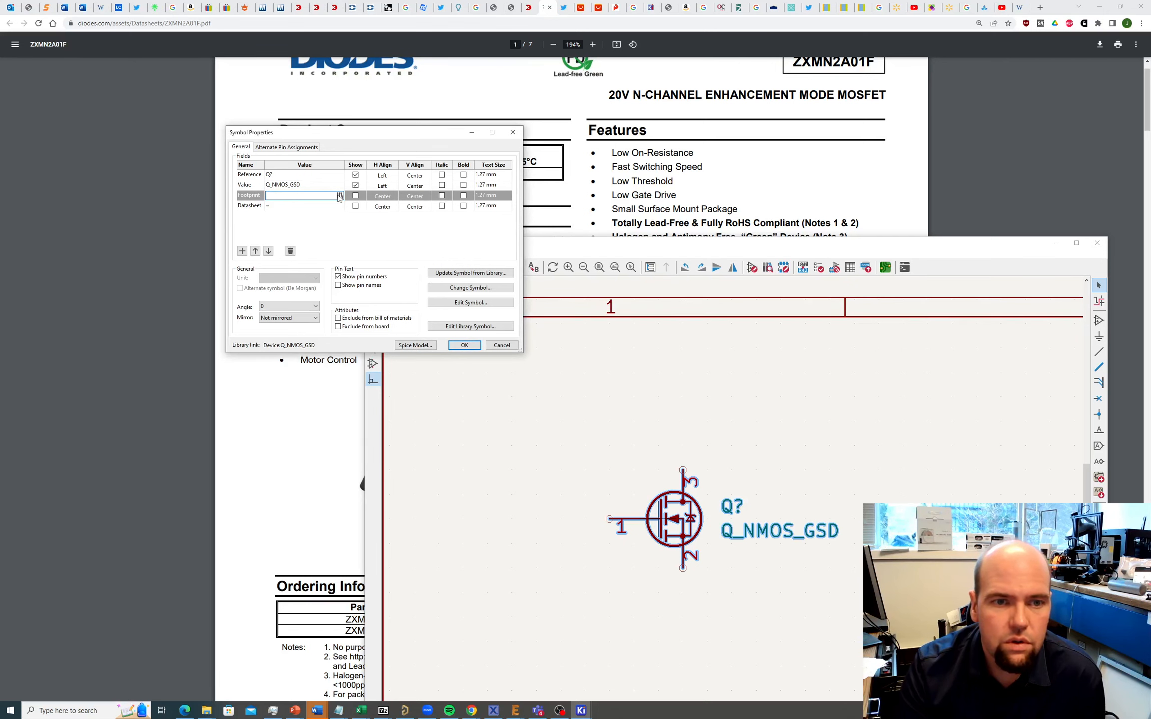
# Step: Assign Package_TO_SOT_SMD:SOT-23 as the MOSFET footprint and confirm Symbol Properties
pyautogui.click(340, 195)
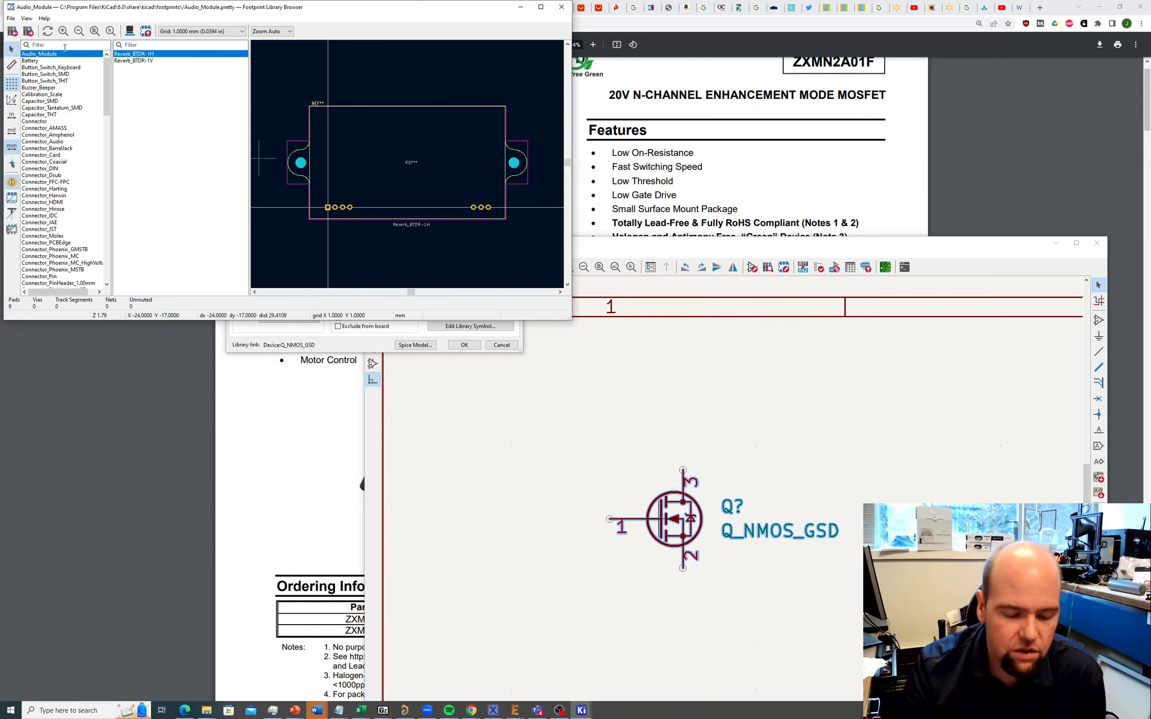
pyautogui.write('smd')
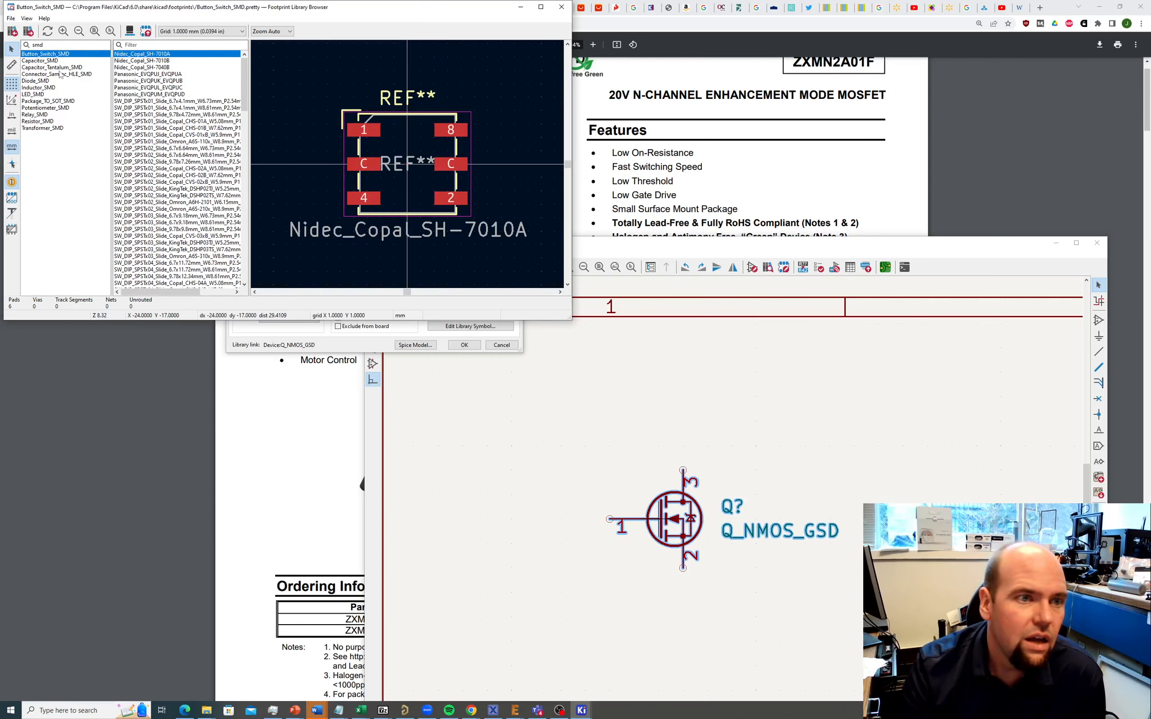
pyautogui.click(55, 101)
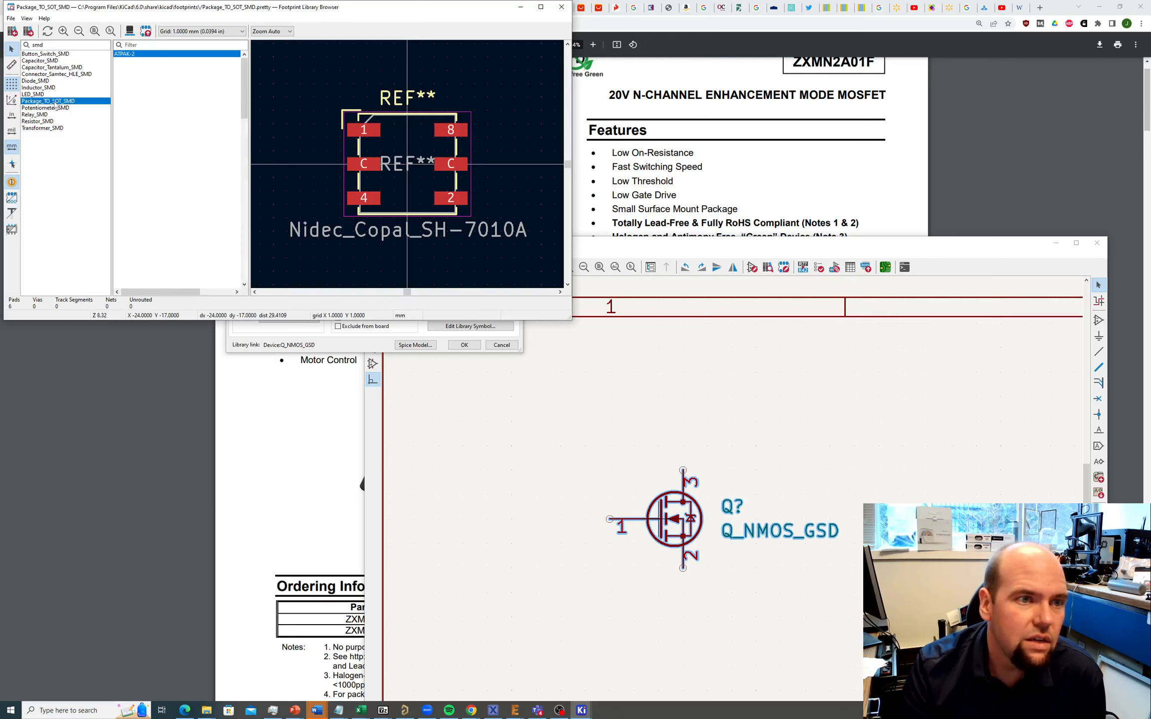
pyautogui.scroll(-4, 125, 186)
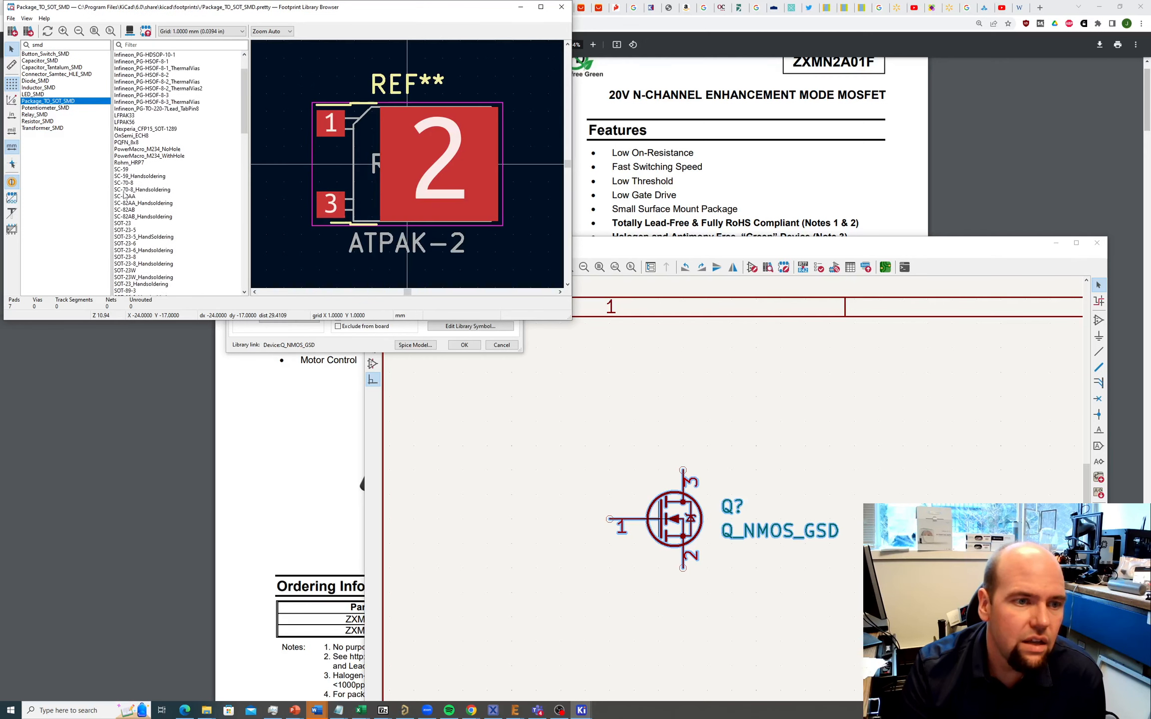
pyautogui.click(128, 176)
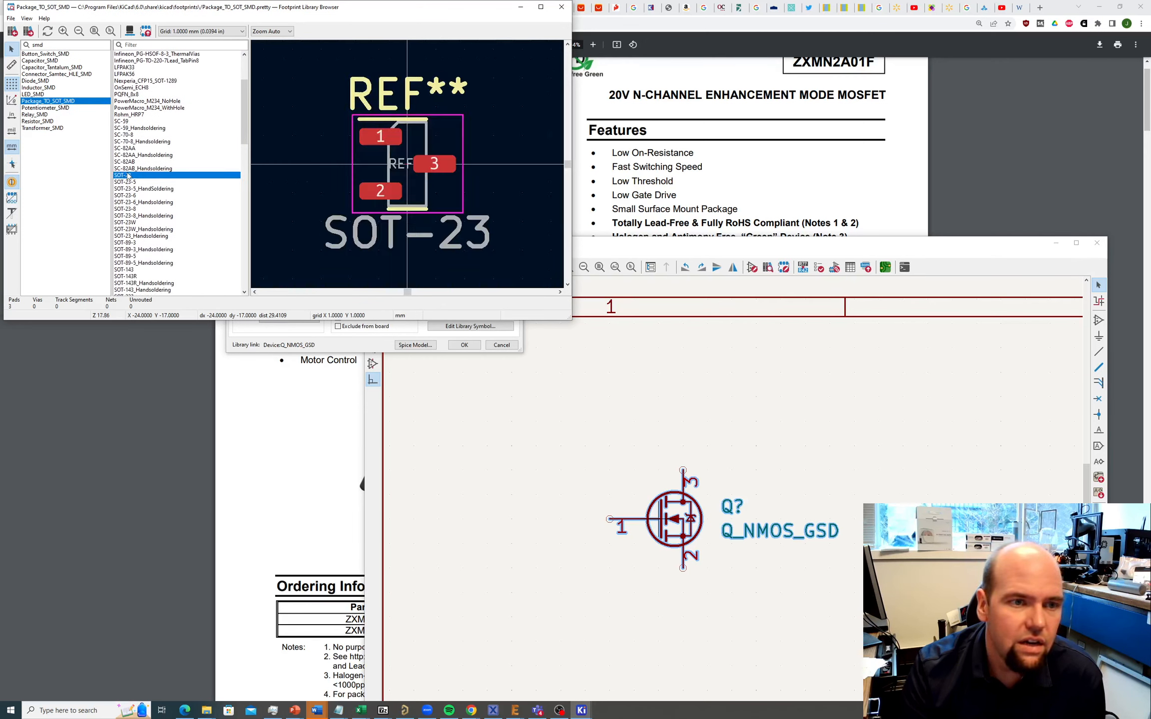
pyautogui.doubleClick(125, 176)
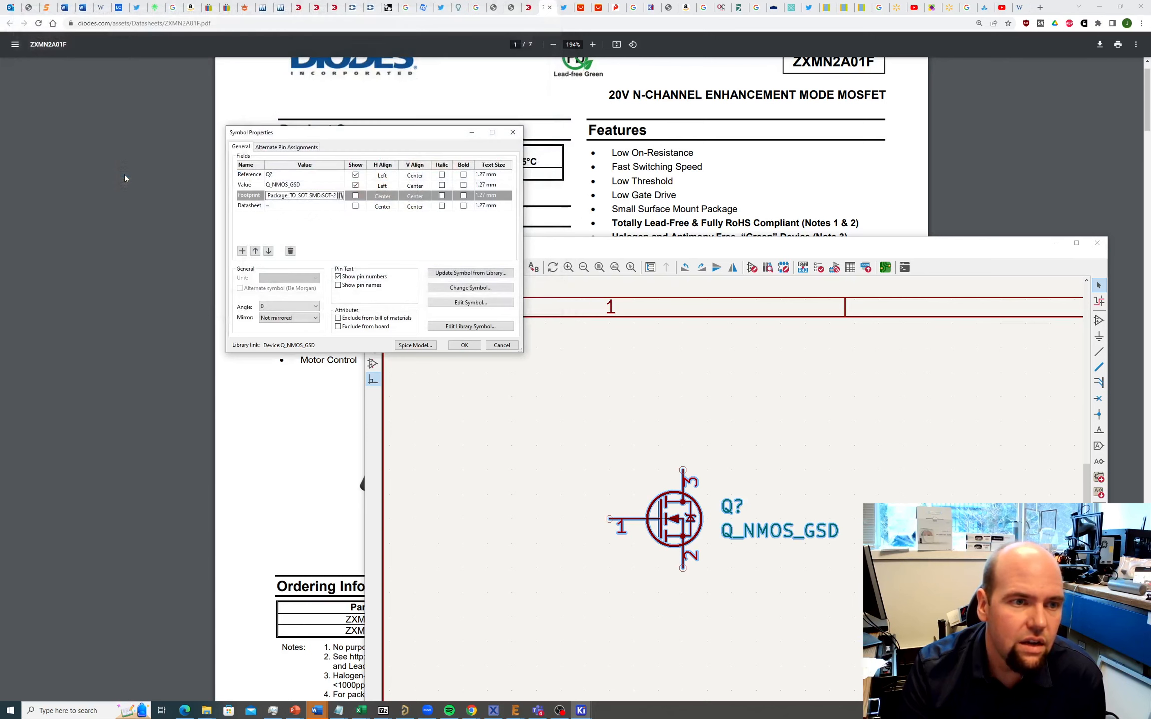
pyautogui.click(462, 345)
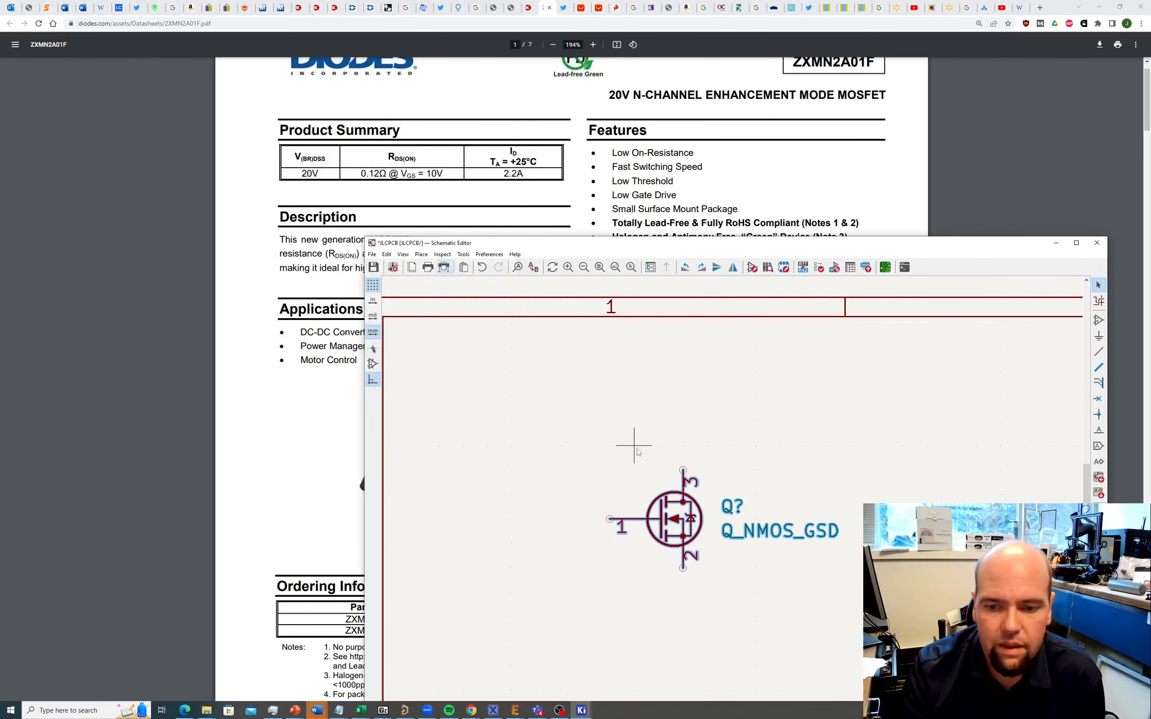
pyautogui.scroll(-3, 637, 452)
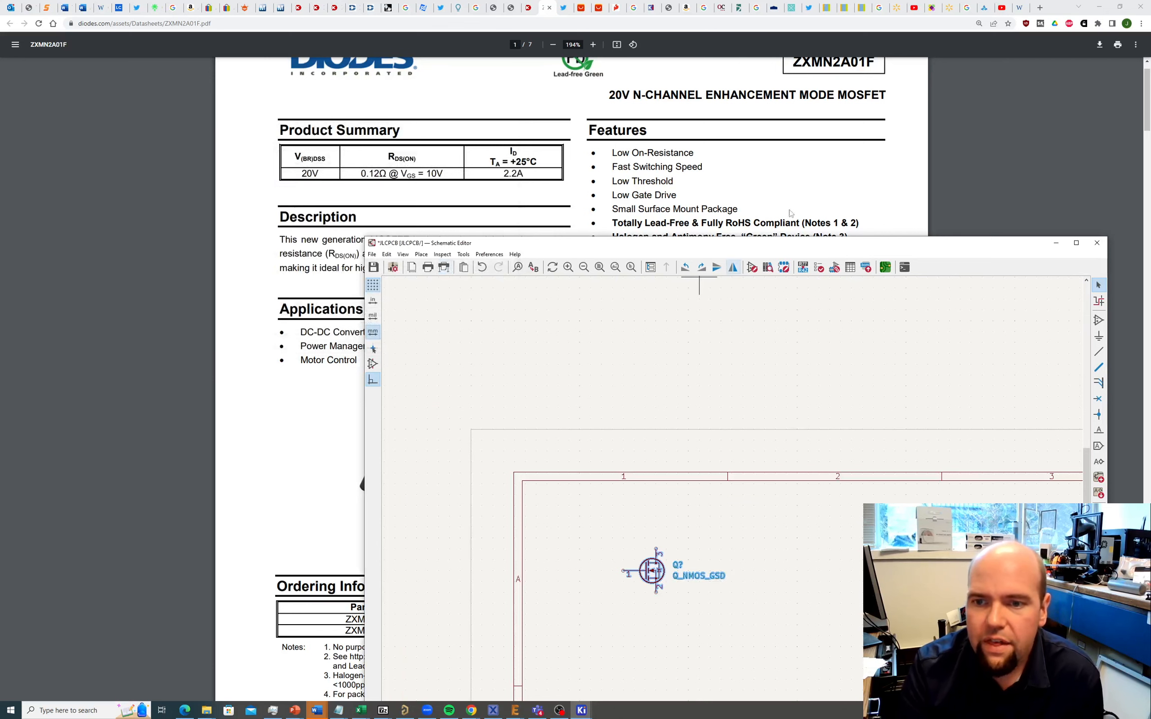
# Step: Duplicate the MOSFET with Ctrl+D and place the copy to its right
pyautogui.moveTo(782, 243); pyautogui.dragTo(518, 90)
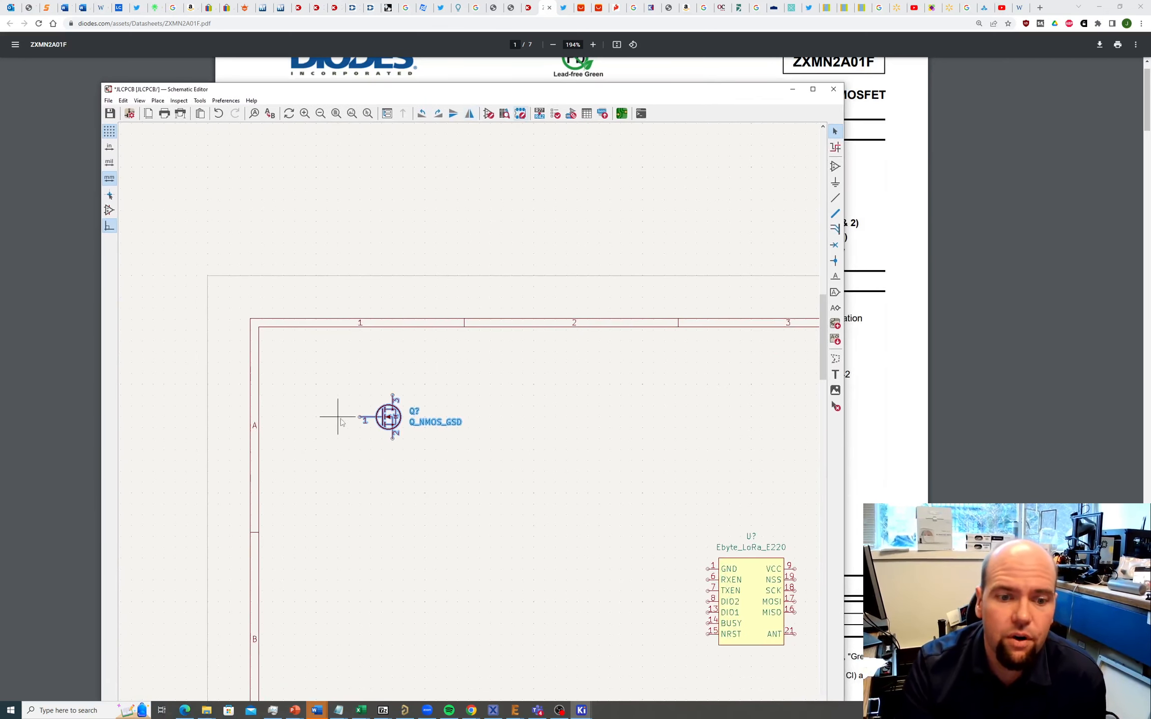
pyautogui.moveTo(340, 386); pyautogui.dragTo(530, 478)
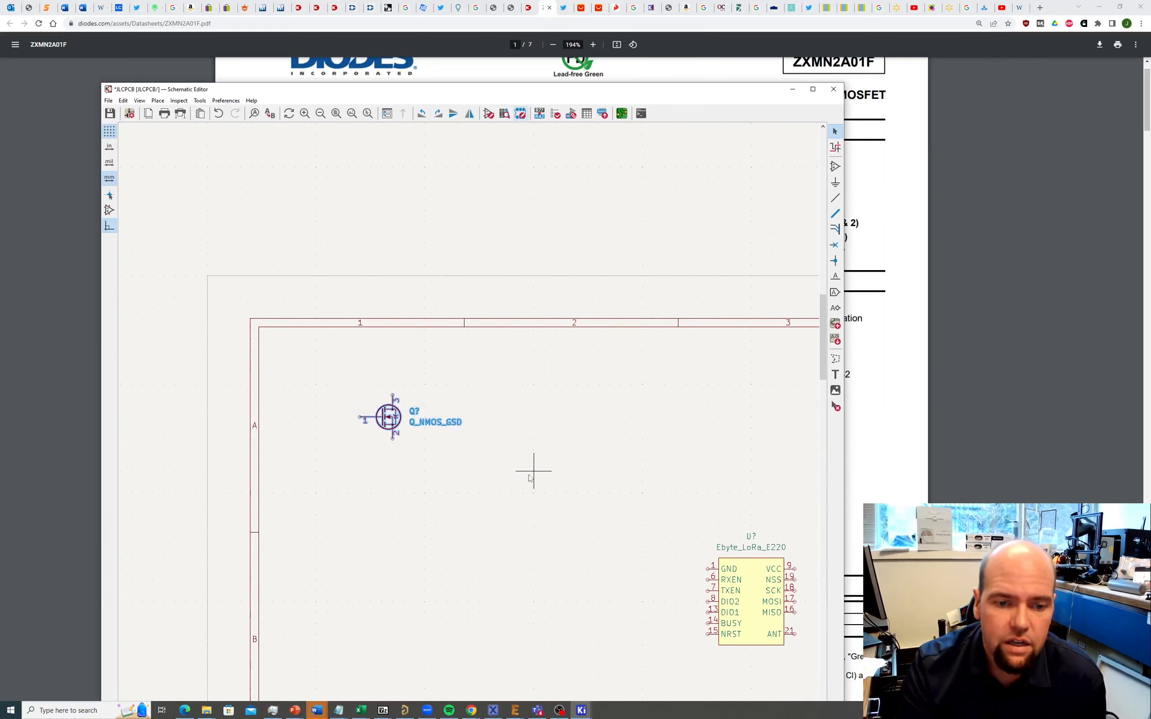
pyautogui.hotkey('ctrl', 'd')
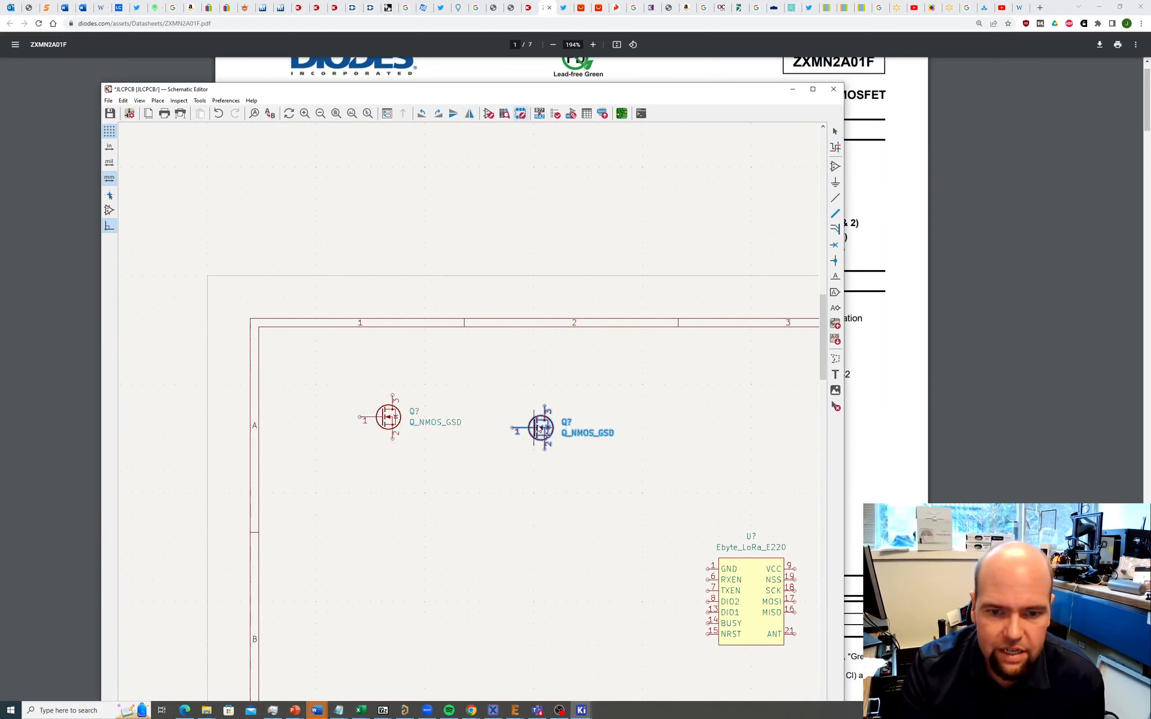
pyautogui.click(562, 419)
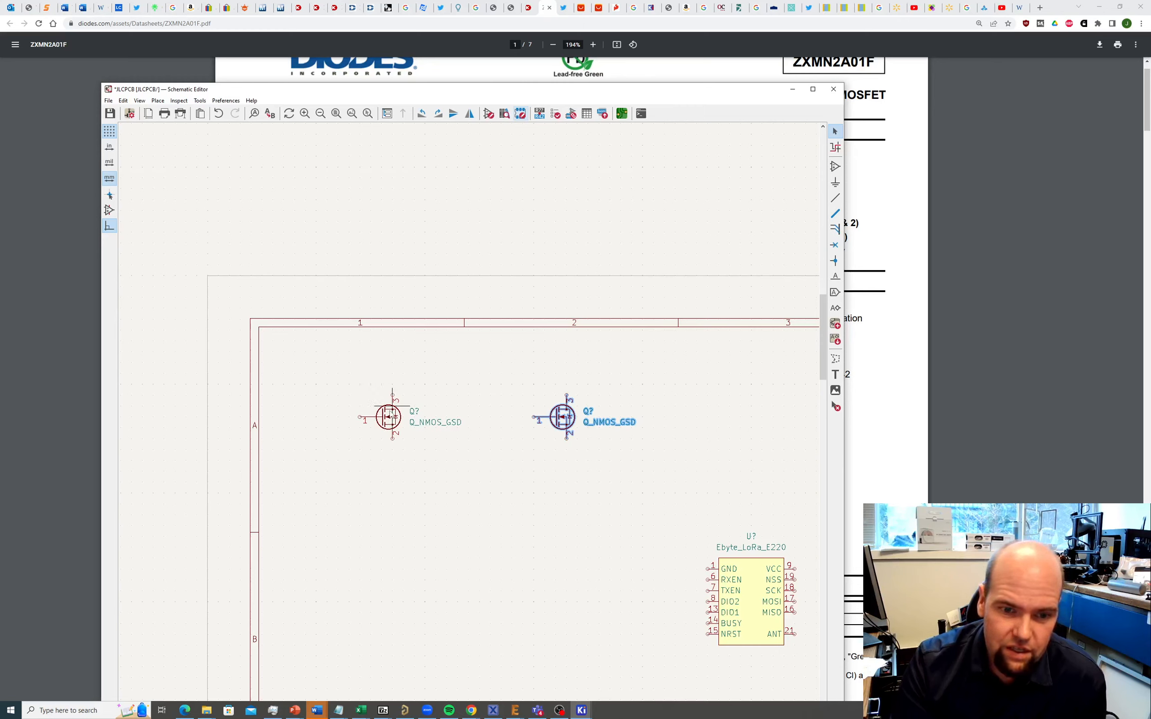
# Step: Move both MOSFETs lower on the sheet, level with each other
pyautogui.click(391, 420)
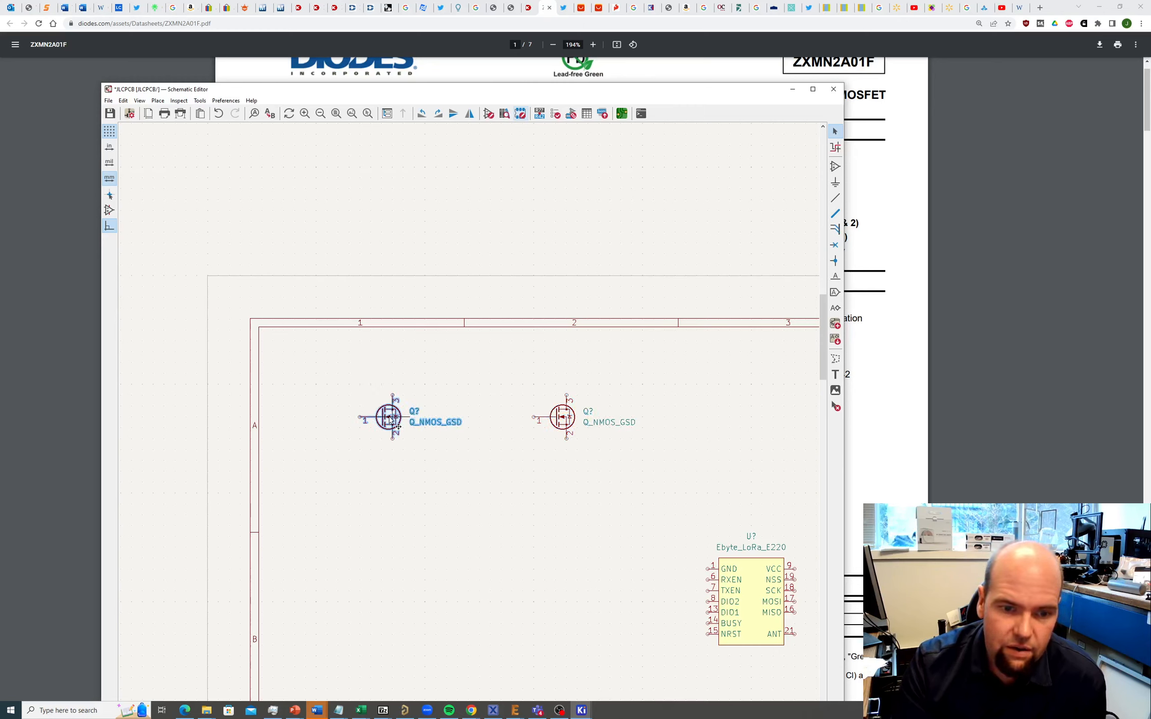
pyautogui.moveTo(390, 421); pyautogui.dragTo(375, 530)
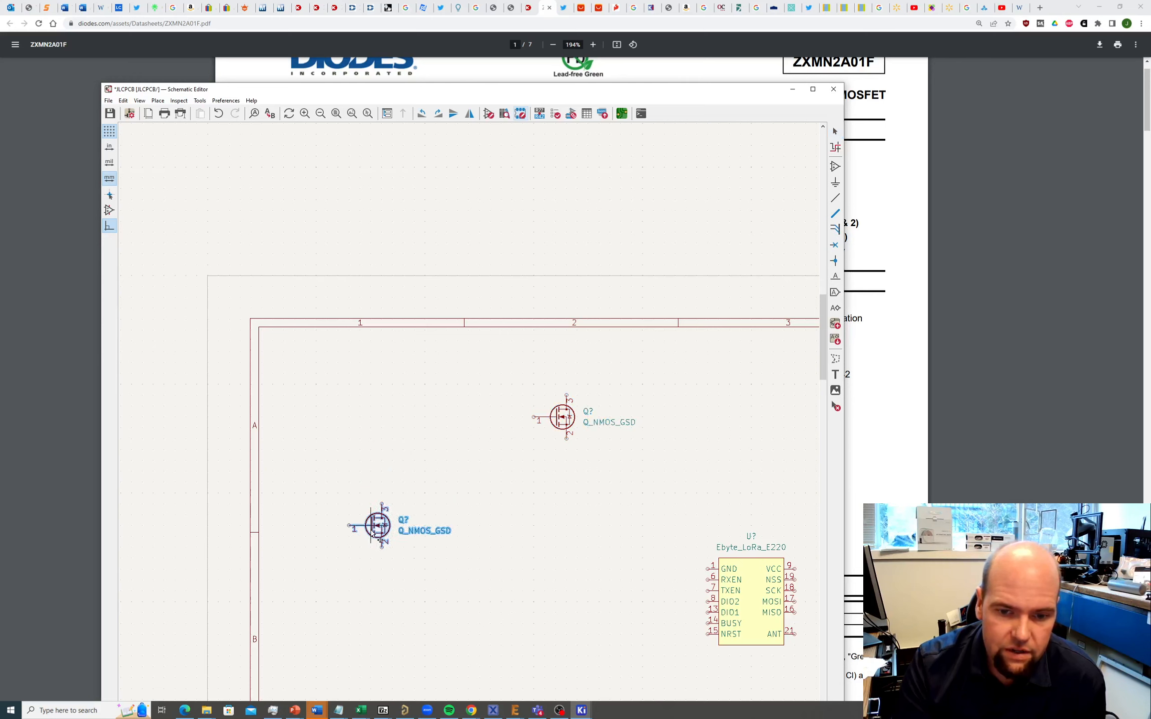
pyautogui.click(567, 425)
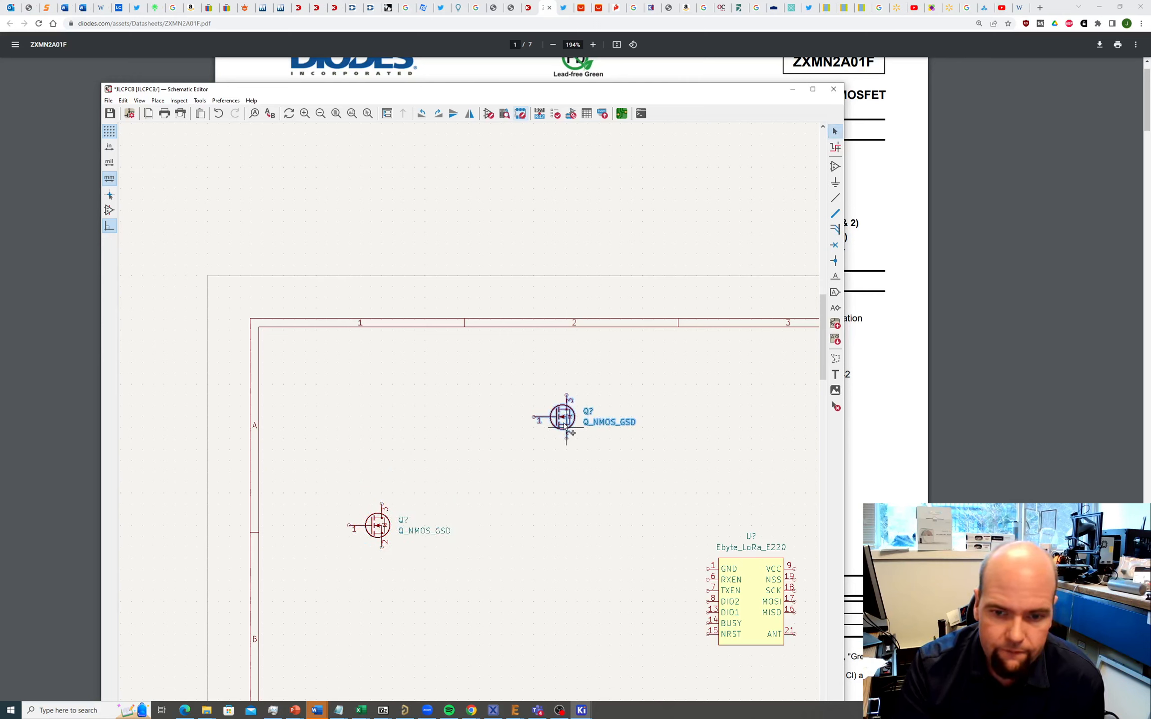
pyautogui.moveTo(559, 419); pyautogui.dragTo(537, 527)
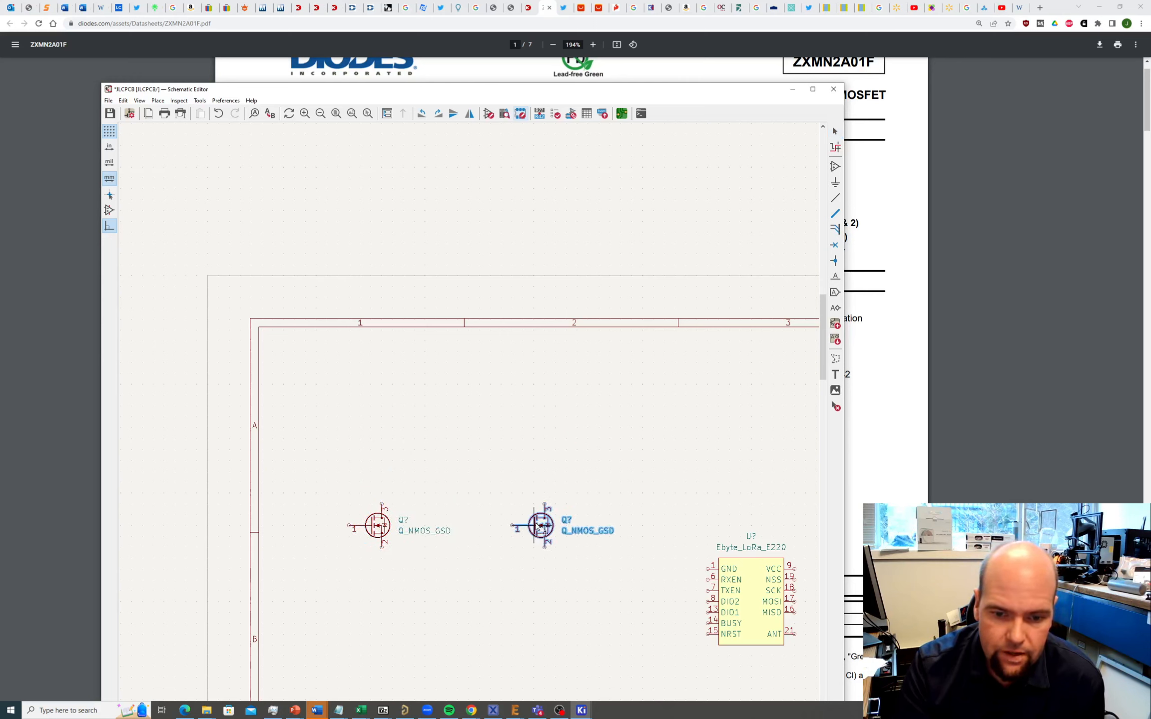
pyautogui.click(522, 460)
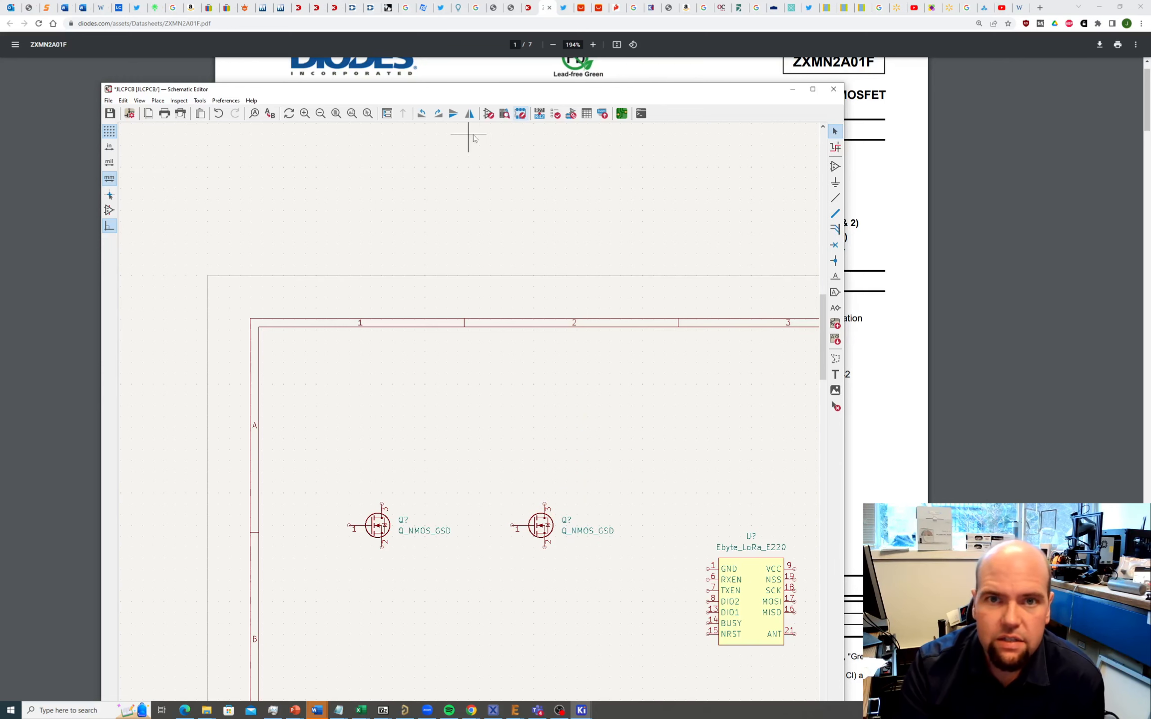
pyautogui.click(616, 8)
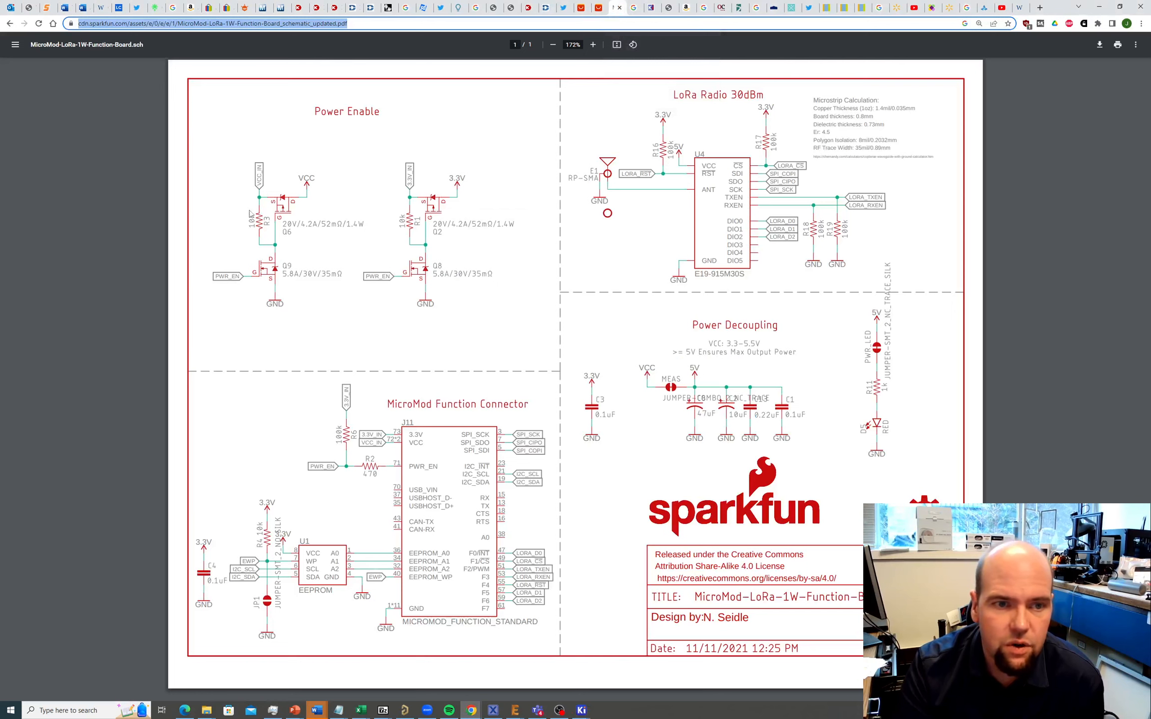
# Step: Bring the SMDComponentLibrary.xlsx spreadsheet back in front of the schematic PDF
pyautogui.click(364, 712)
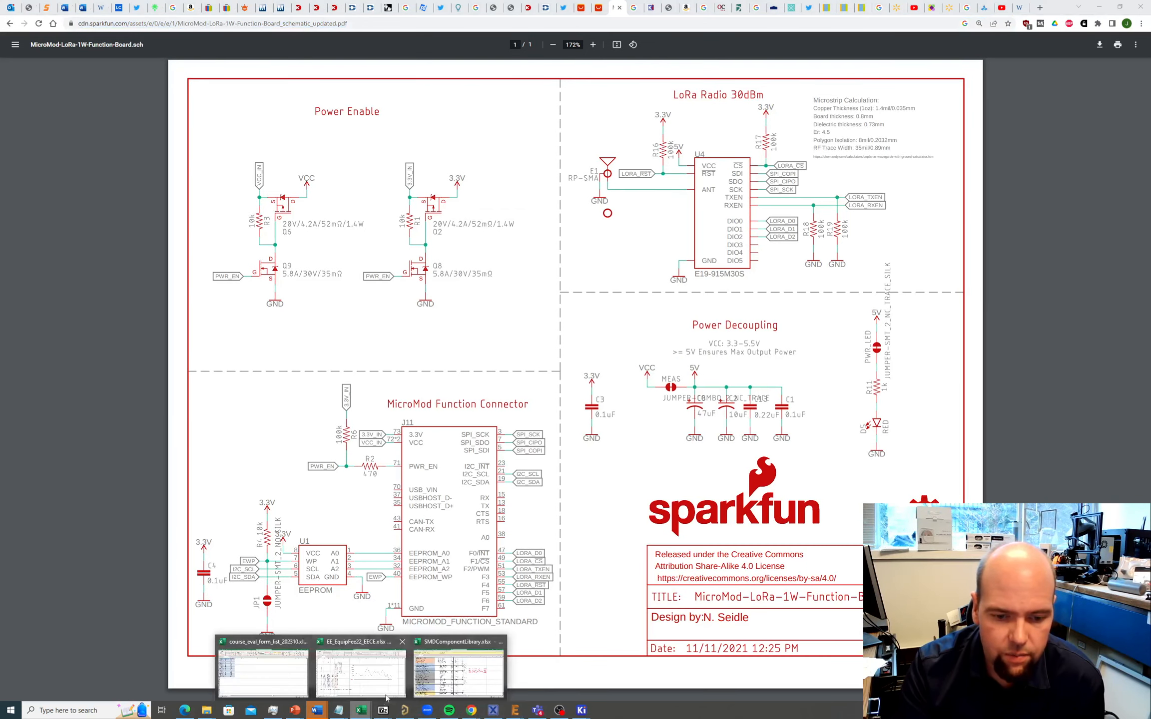
pyautogui.click(458, 672)
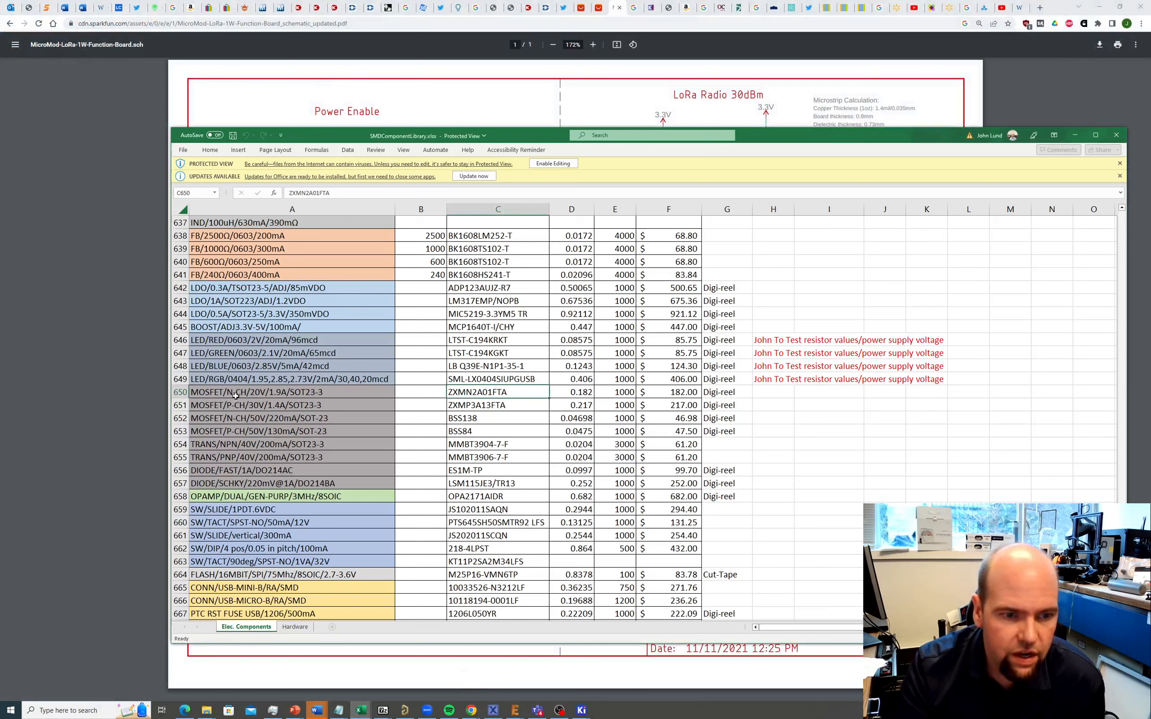
# Step: Check the ZXMP3A13FTA part in C651, dismiss the Protected View prompts, and return to Digi-Key
pyautogui.click(269, 406)
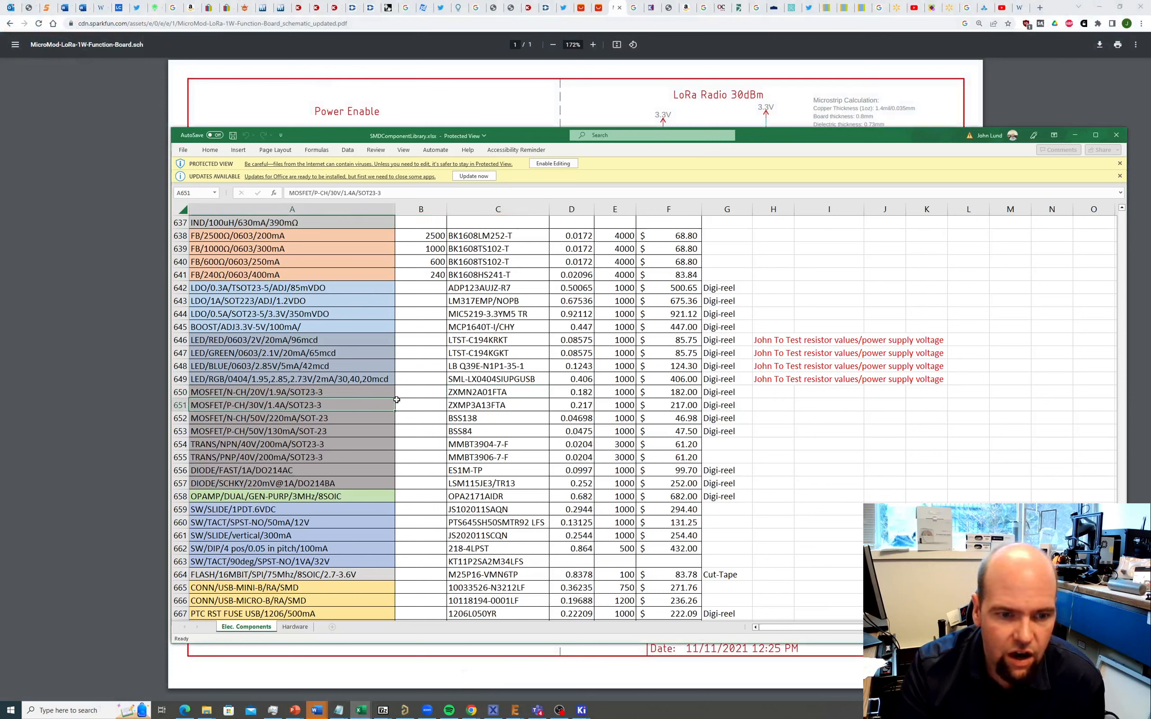
pyautogui.click(471, 405)
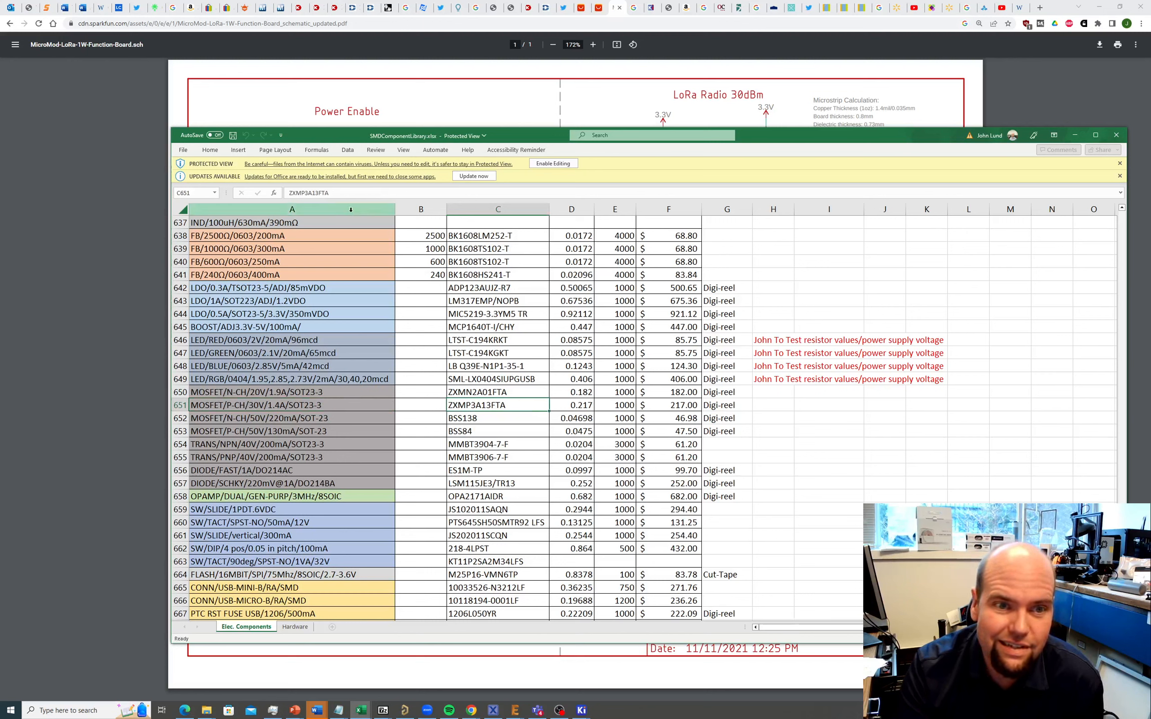
pyautogui.click(342, 198)
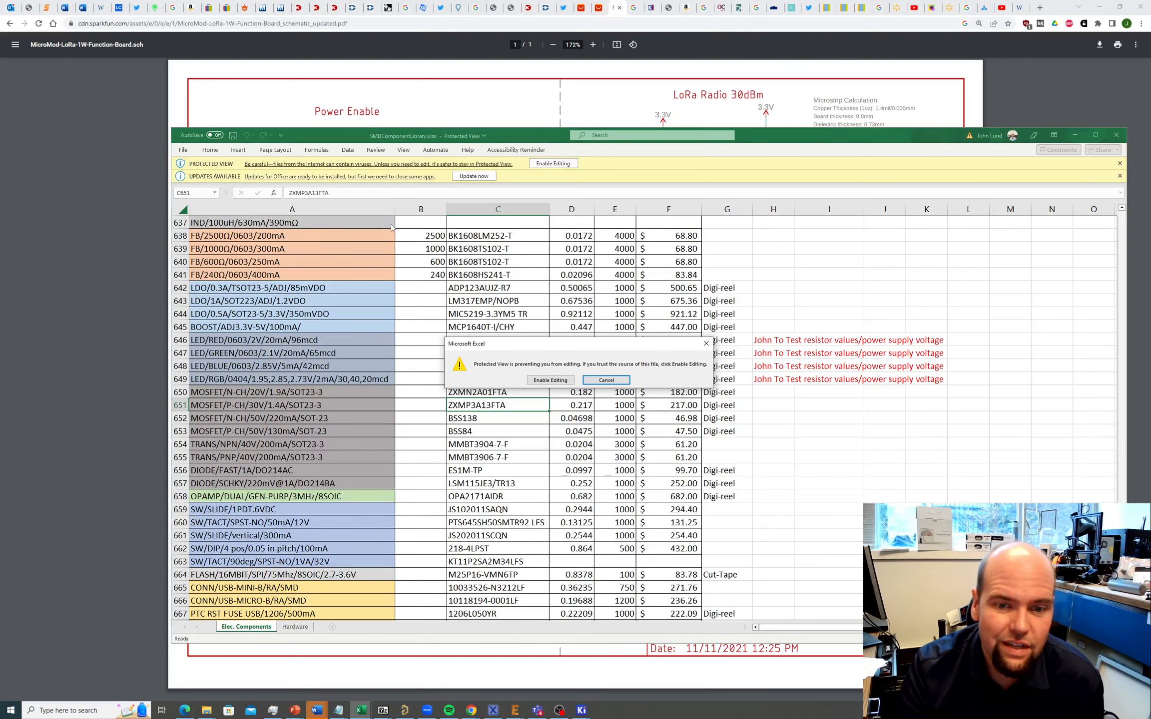
pyautogui.click(602, 382)
pyautogui.click(334, 196)
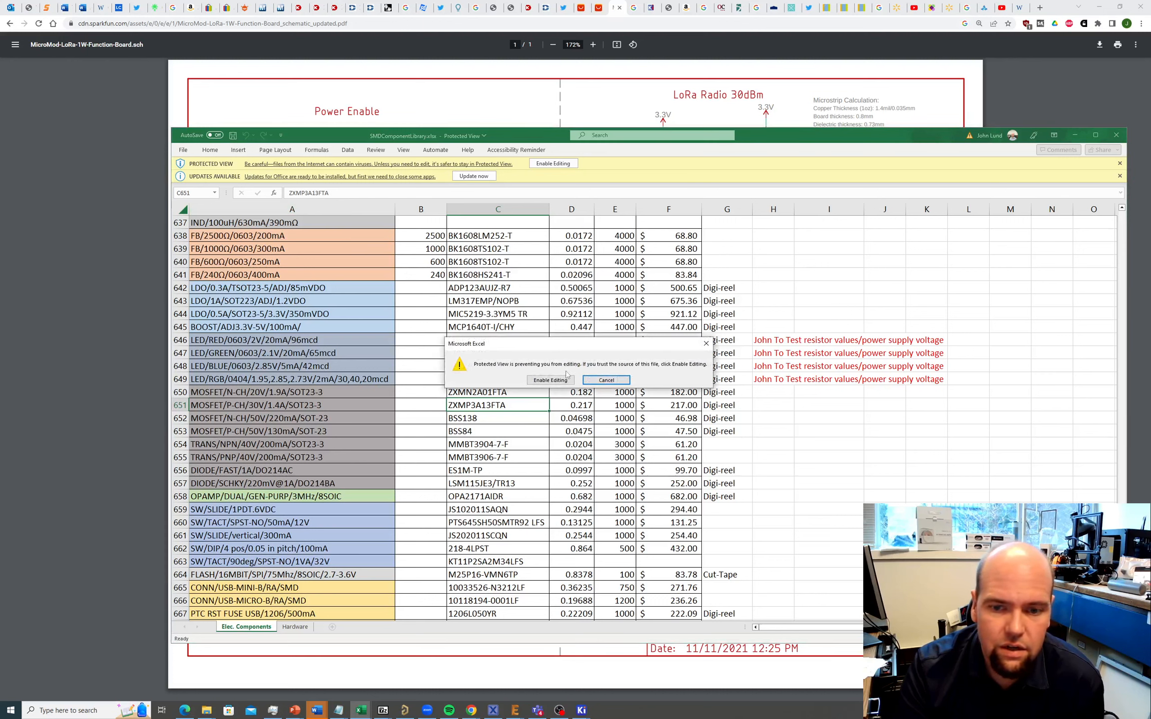
pyautogui.click(595, 381)
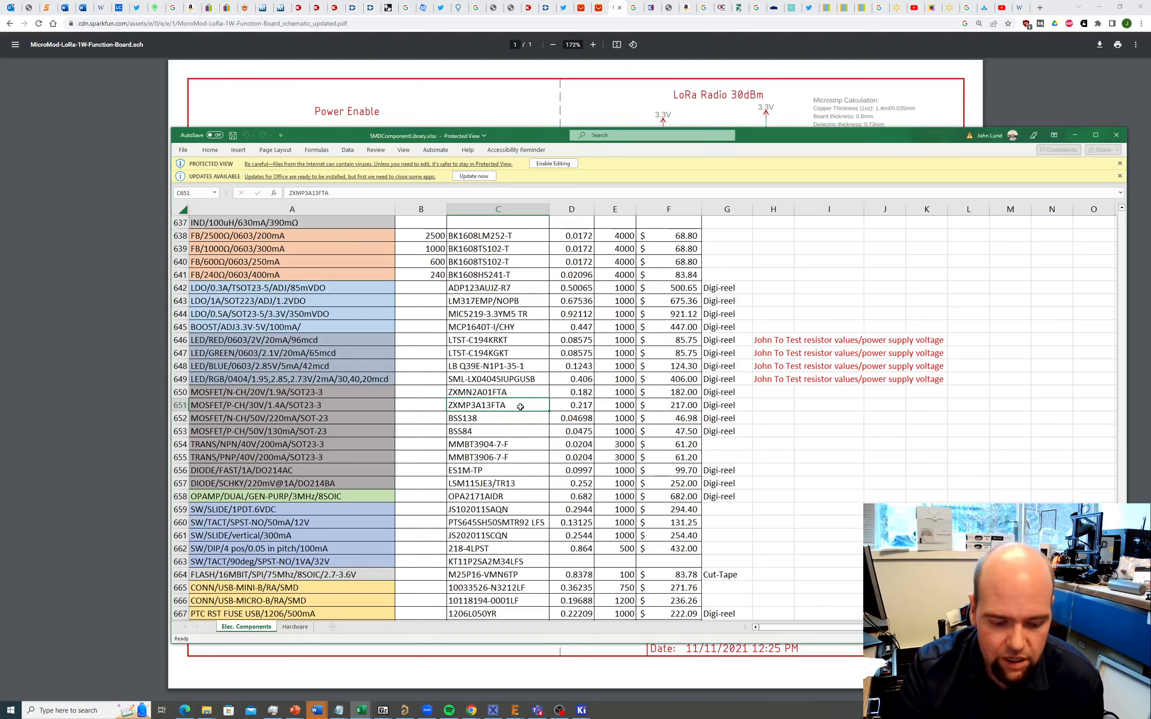
pyautogui.click(370, 25)
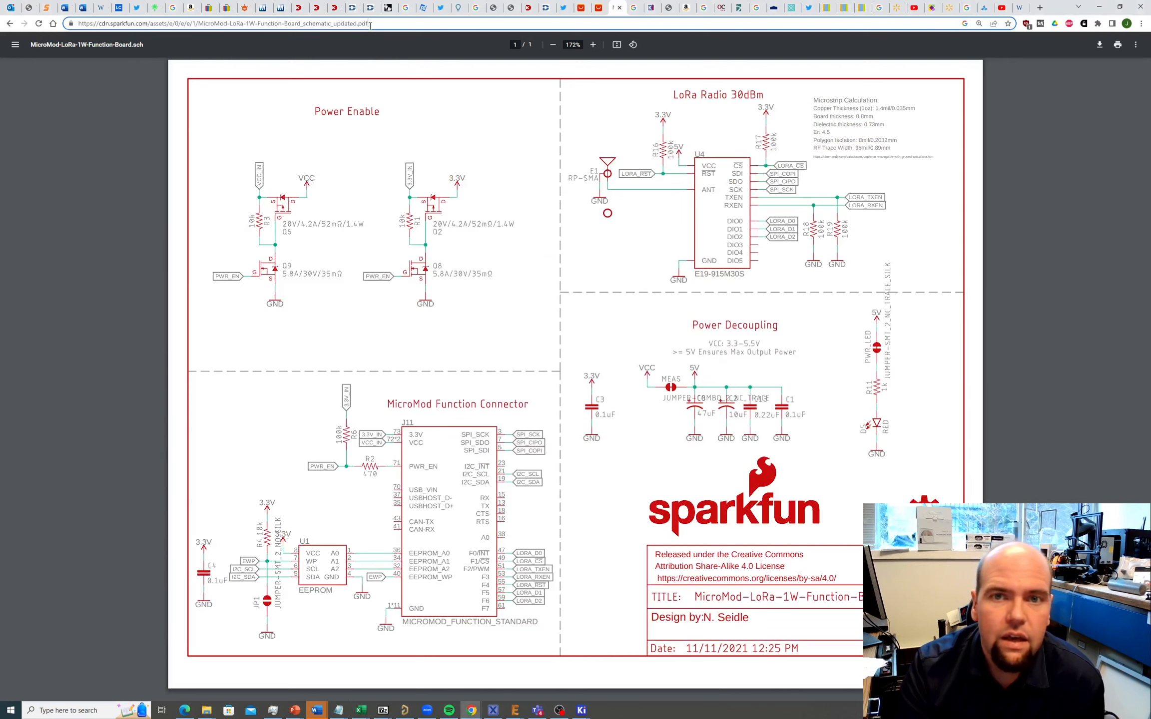
pyautogui.click(527, 7)
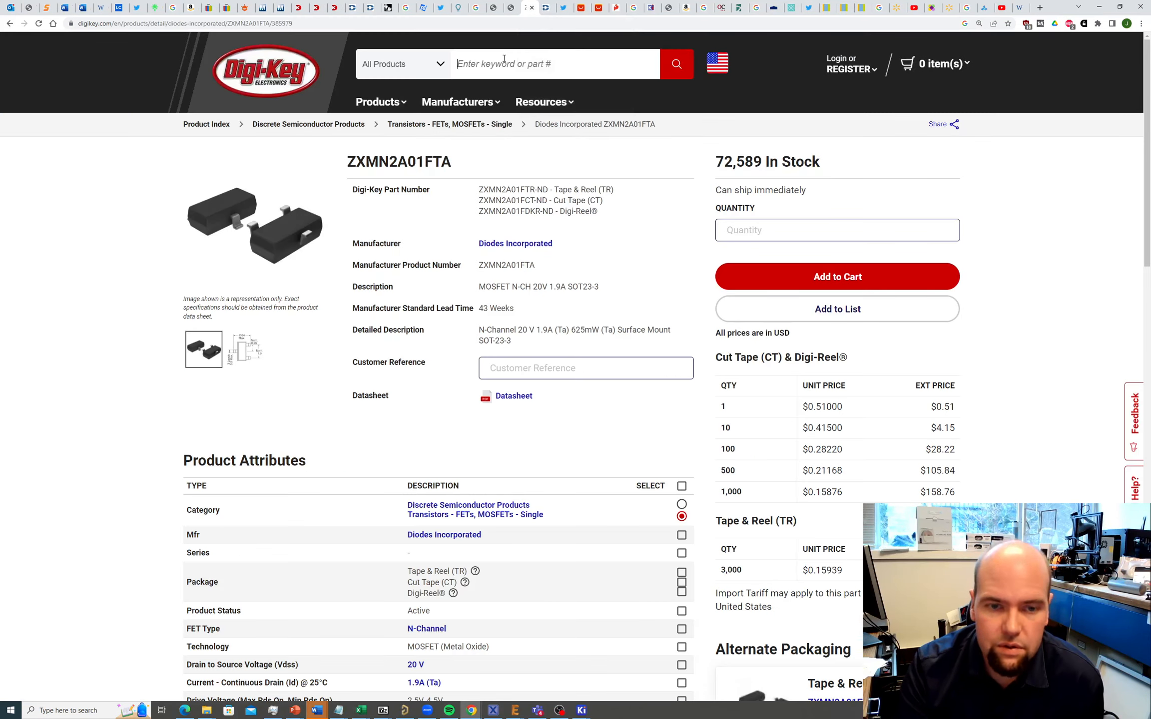
# Step: Search Digi-Key for ZXMP3A13FTA and open its ZXMP3A13F datasheet
pyautogui.write('ZXMP3A13FTA')
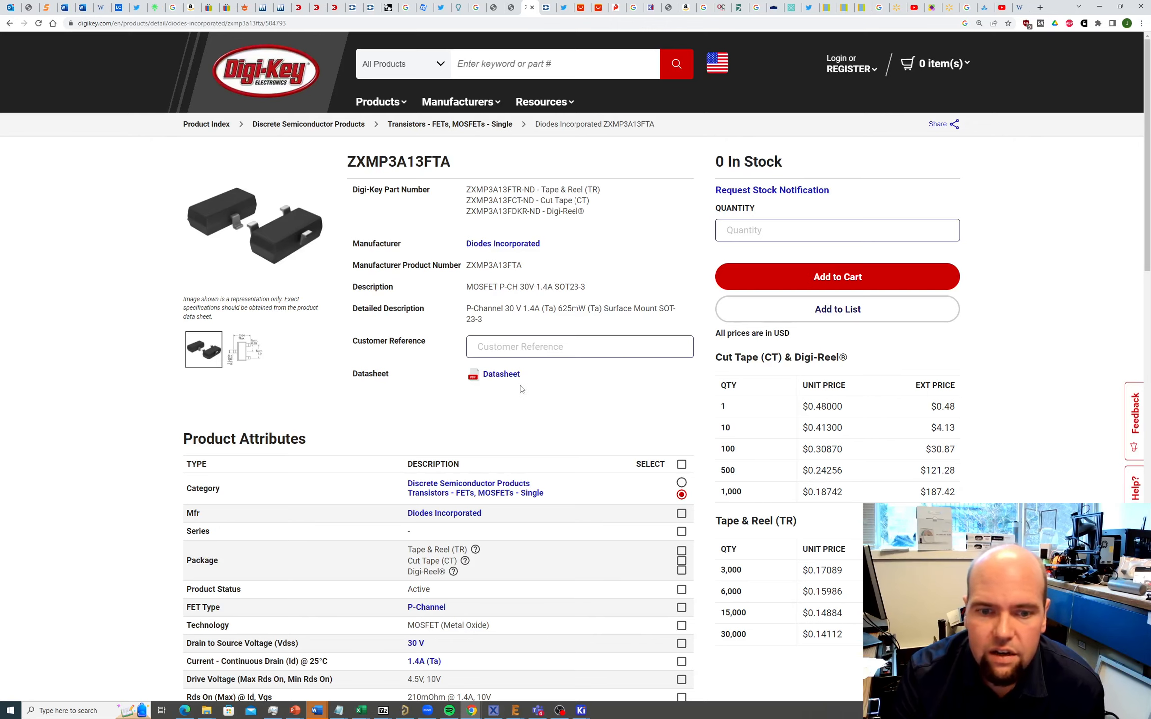
pyautogui.click(502, 374)
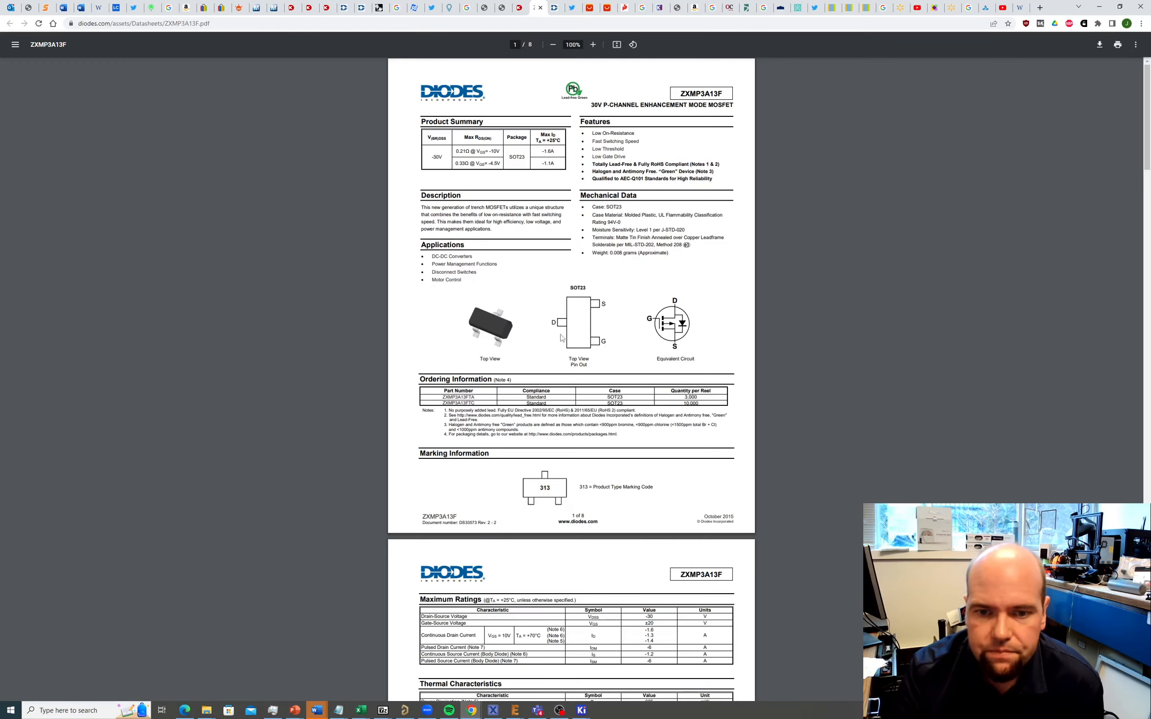
# Step: Review the ZXMP3A13F SOT23 pin-out, then switch back to the KiCad schematic editor
pyautogui.keyDown('ctrl'); pyautogui.scroll(5, 670, 384); pyautogui.keyUp('ctrl')
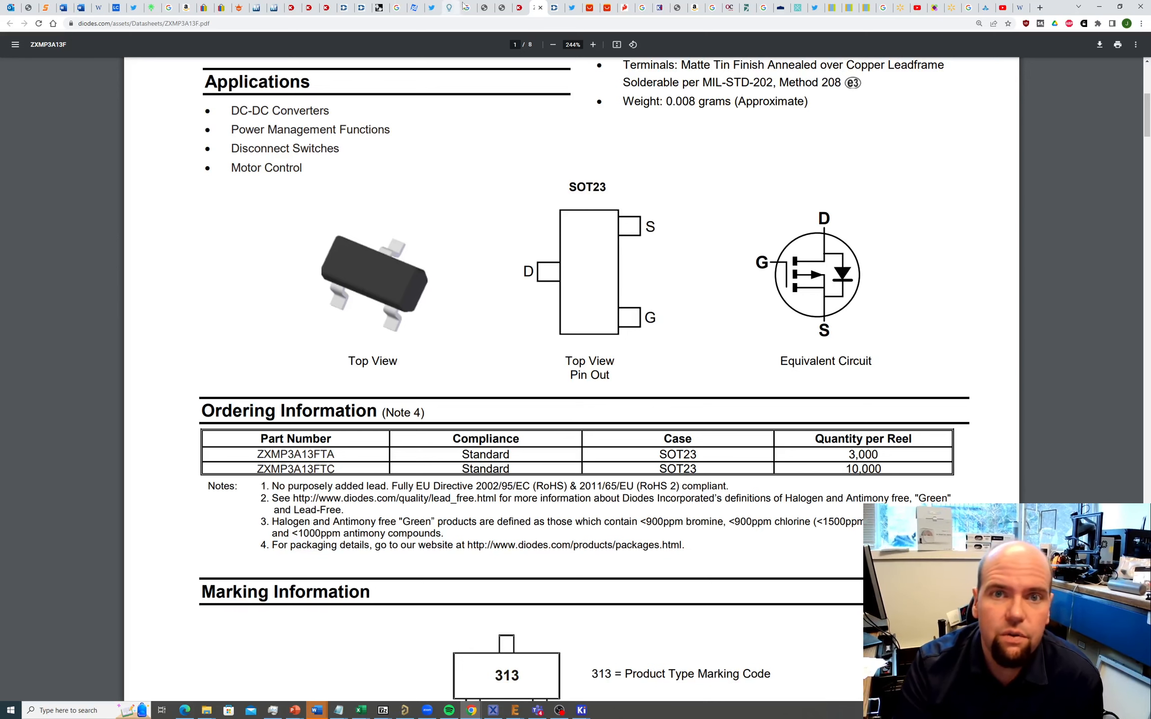
pyautogui.click(520, 8)
pyautogui.click(535, 9)
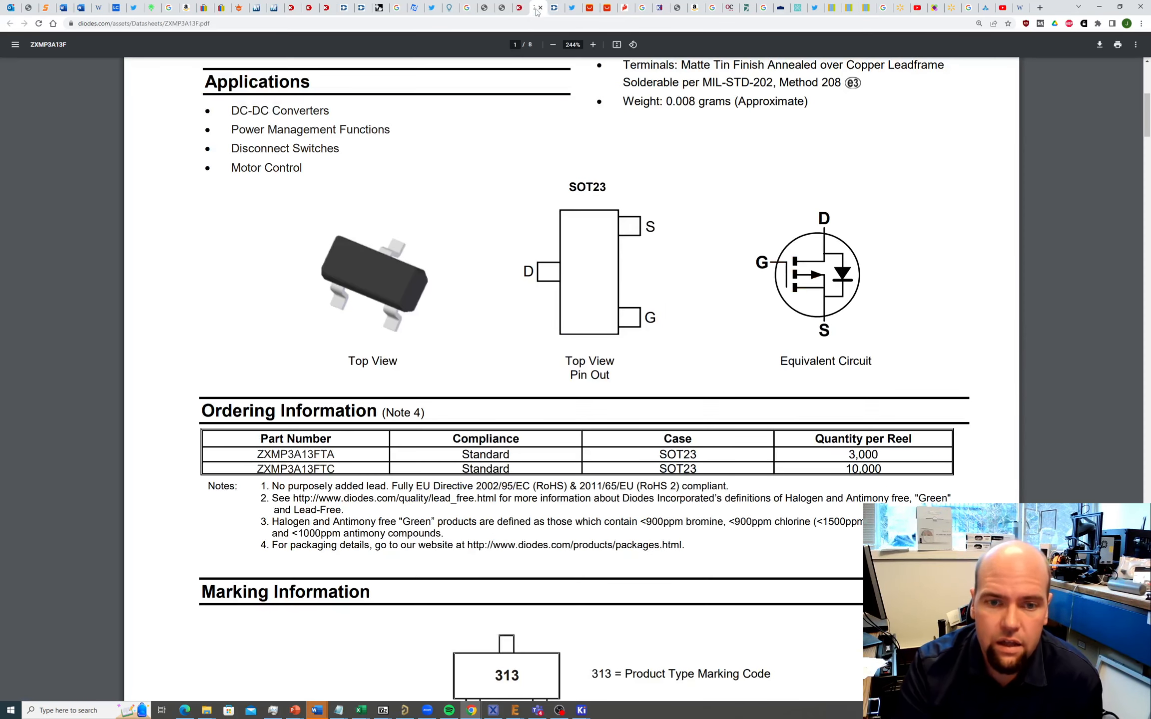
pyautogui.hotkey('alt', 'Tab')
pyautogui.press('Tab')
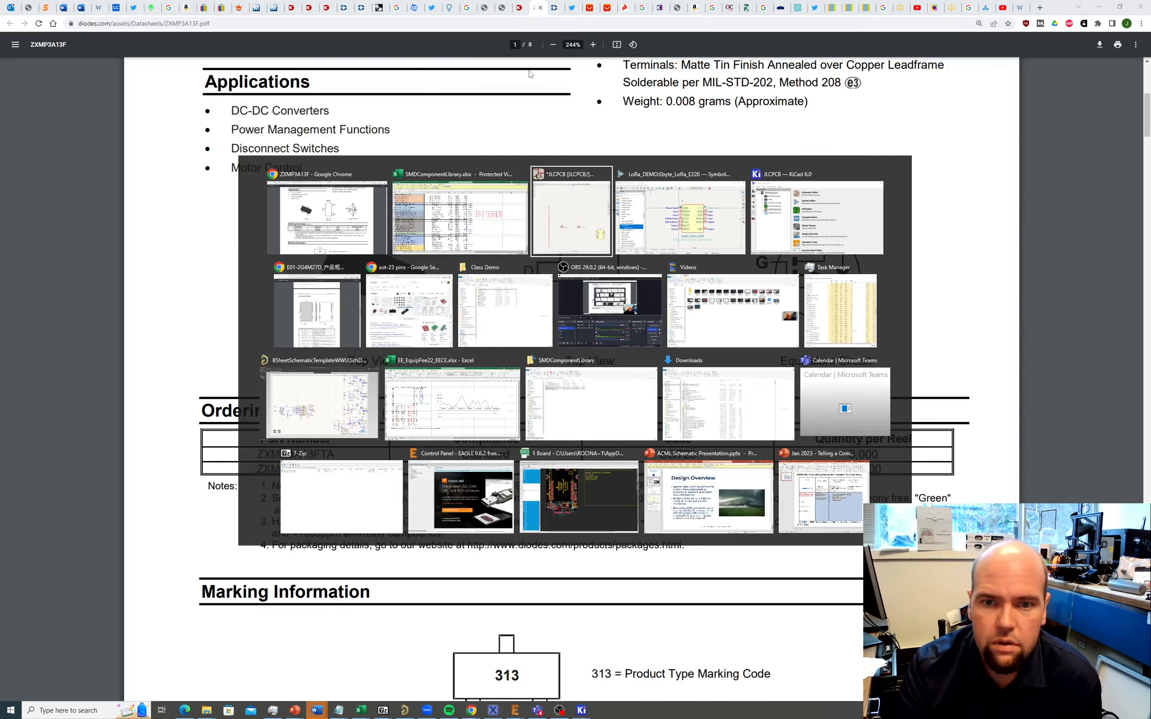
pyautogui.scroll(-3, 452, 450)
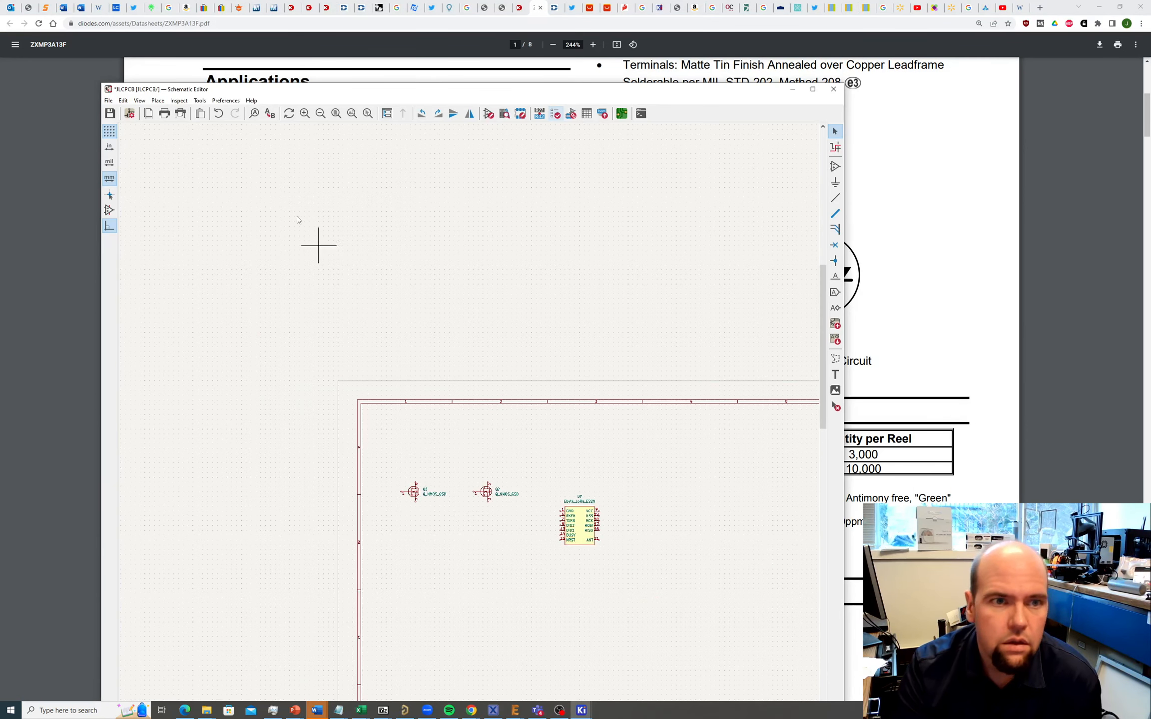
# Step: Pick the Q_PMOS_GSD symbol after checking its pinout against the ZXMP3A13F datasheet
pyautogui.press('a')
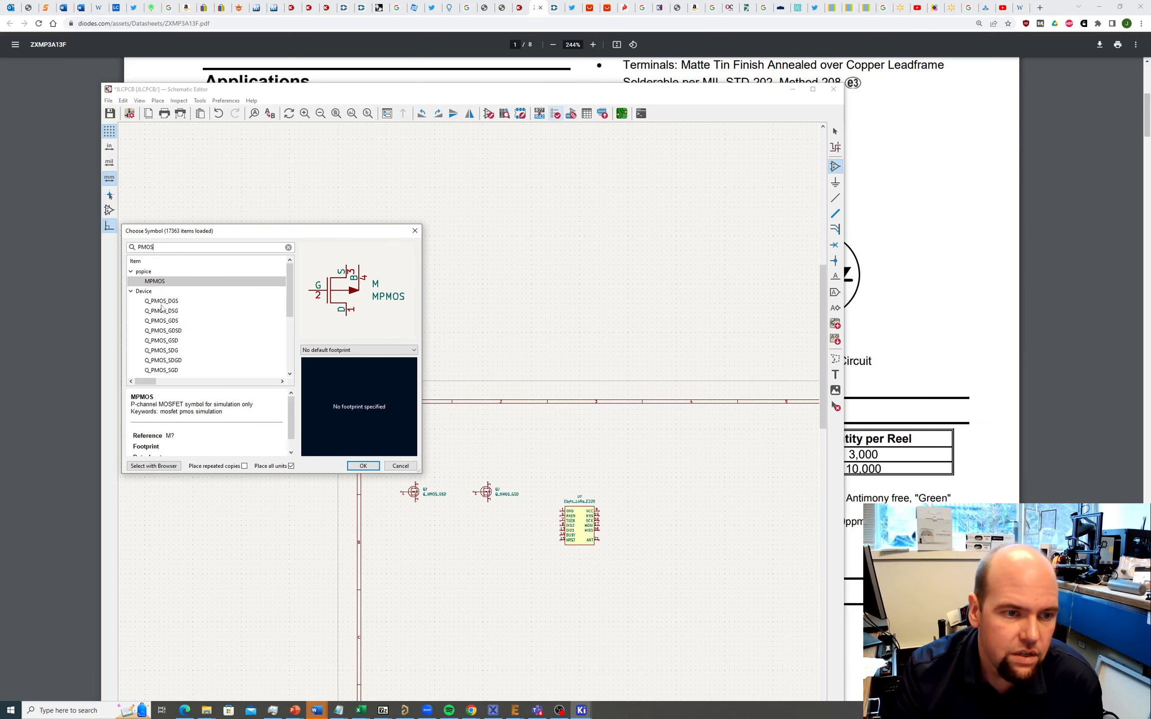
pyautogui.click(161, 312)
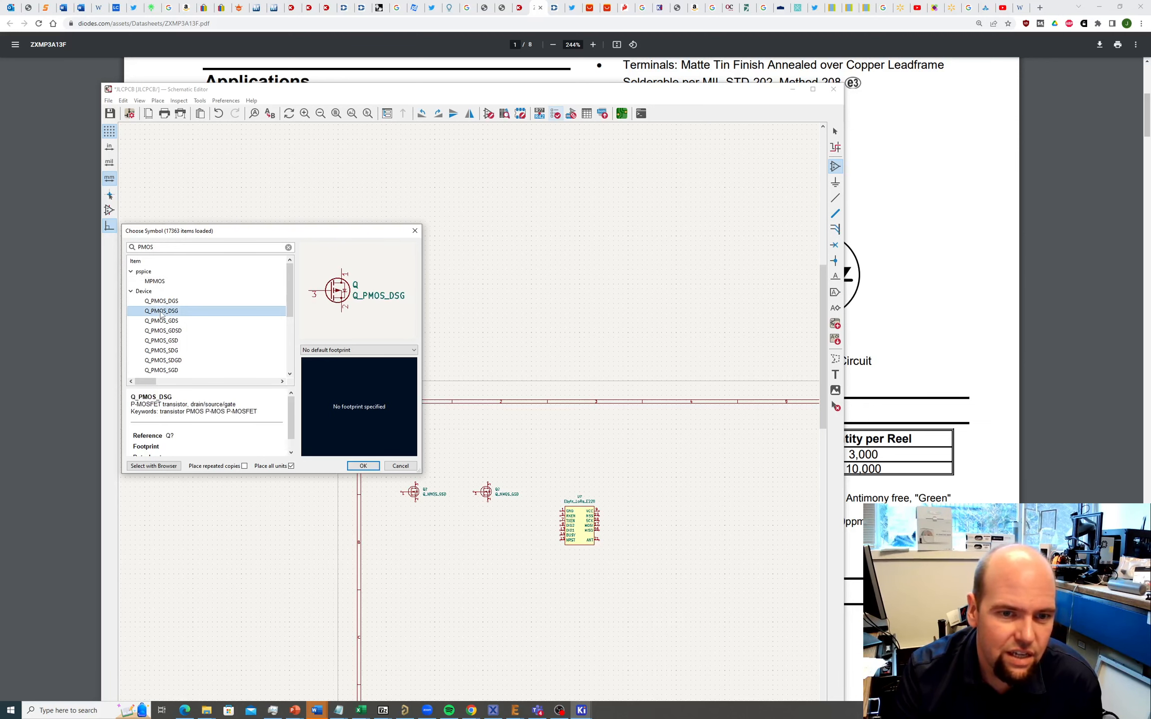
pyautogui.hotkey('alt', 'Tab')
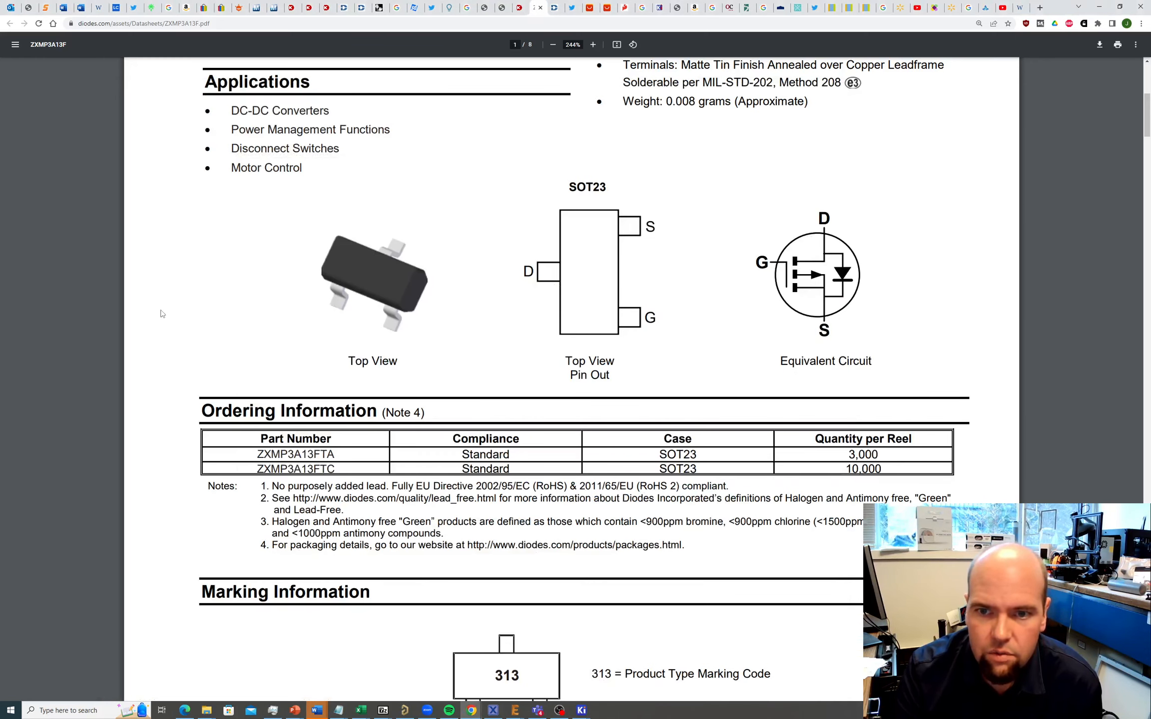
pyautogui.hotkey('alt', 'Tab')
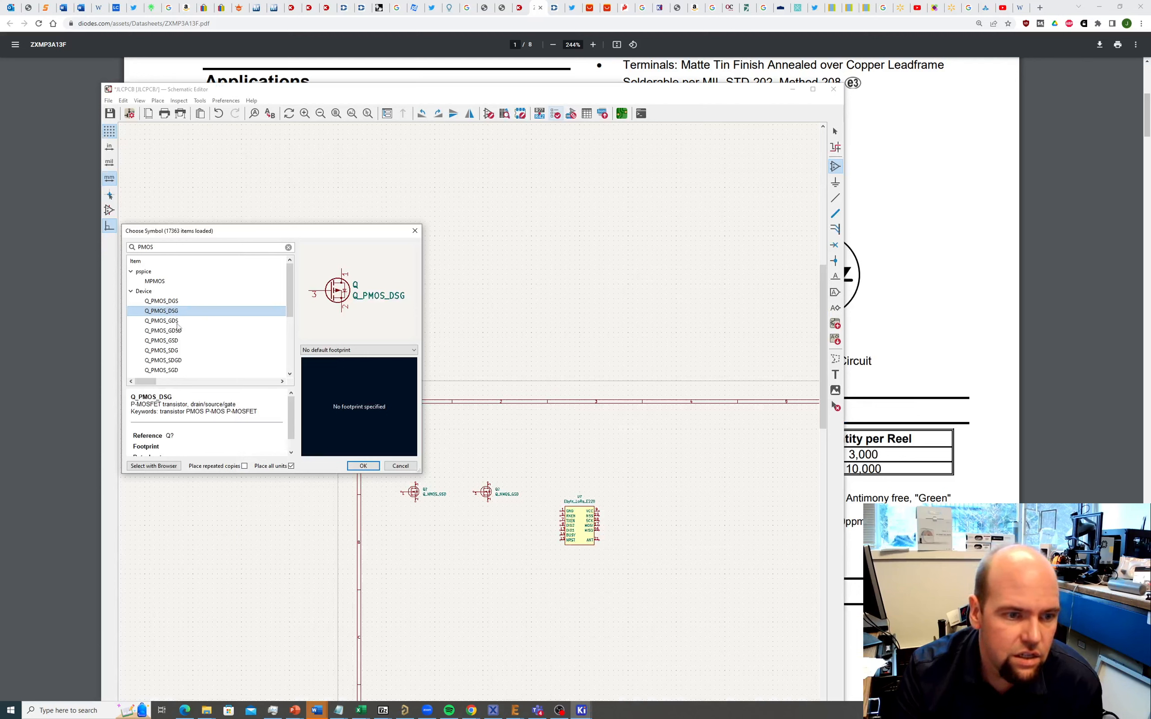
pyautogui.click(171, 341)
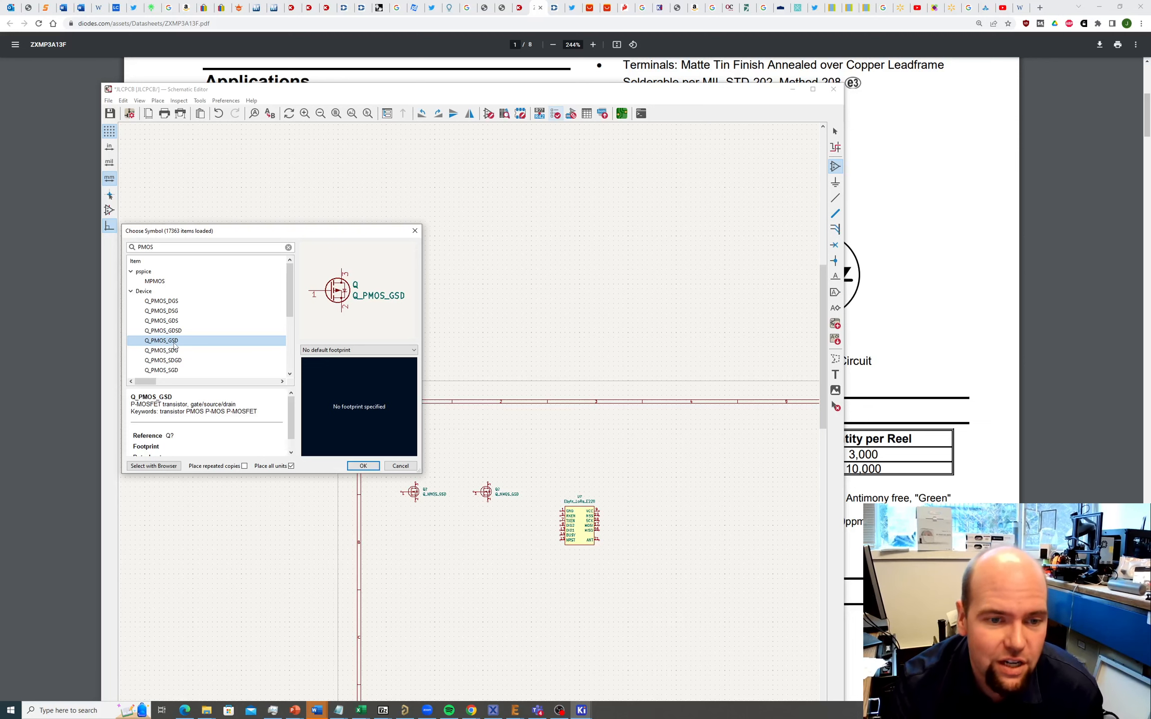
pyautogui.click(363, 466)
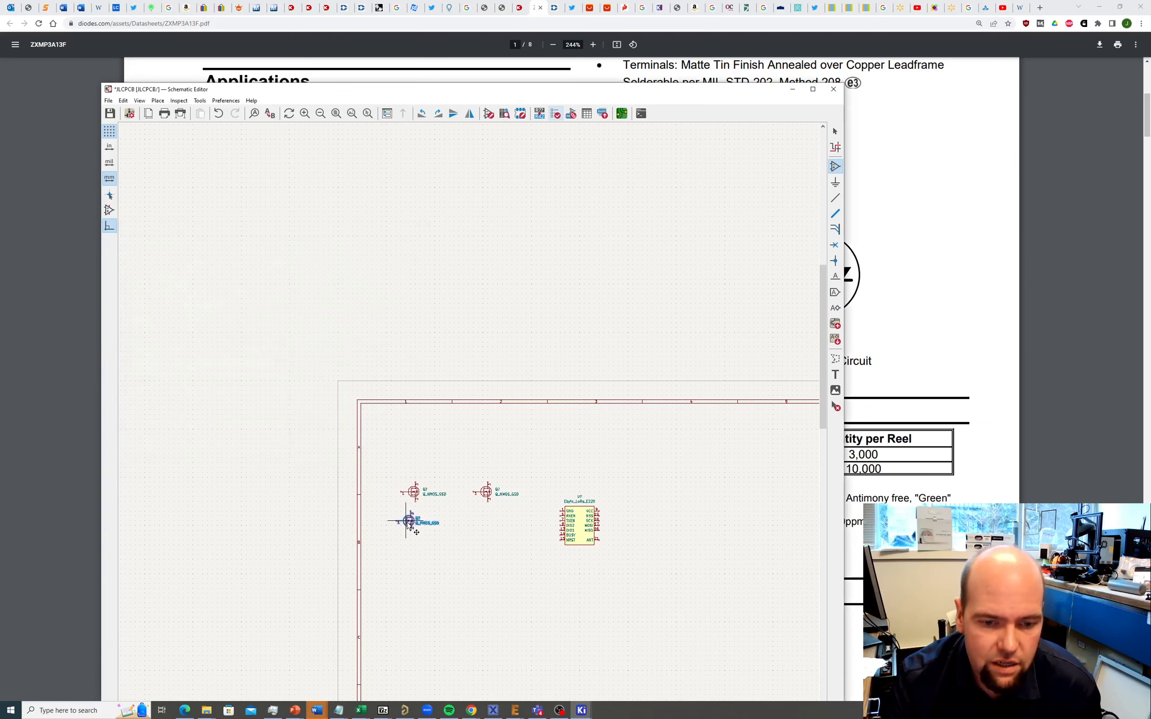
# Step: Place the PMOS rotated above the left NMOS, then bring up the SparkFun LoRa schematic
pyautogui.hscroll(5, 337, 463)
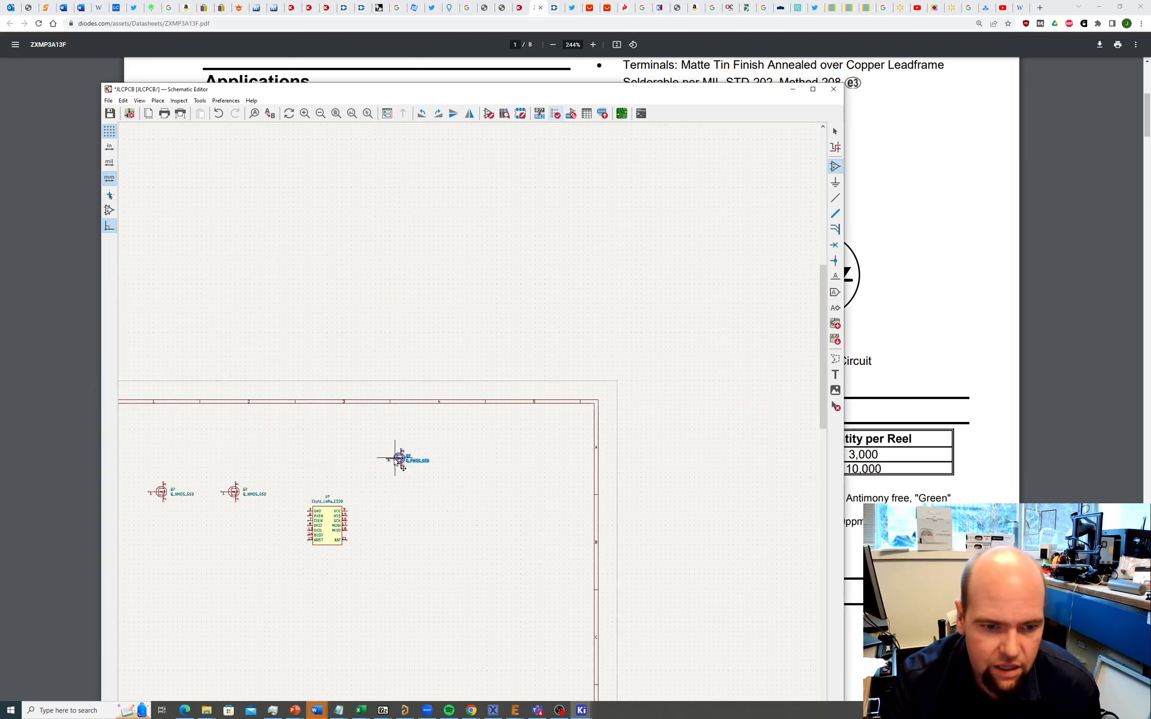
pyautogui.hscroll(-4, 402, 462)
pyautogui.scroll(2, 500, 431)
pyautogui.scroll(3, 496, 424)
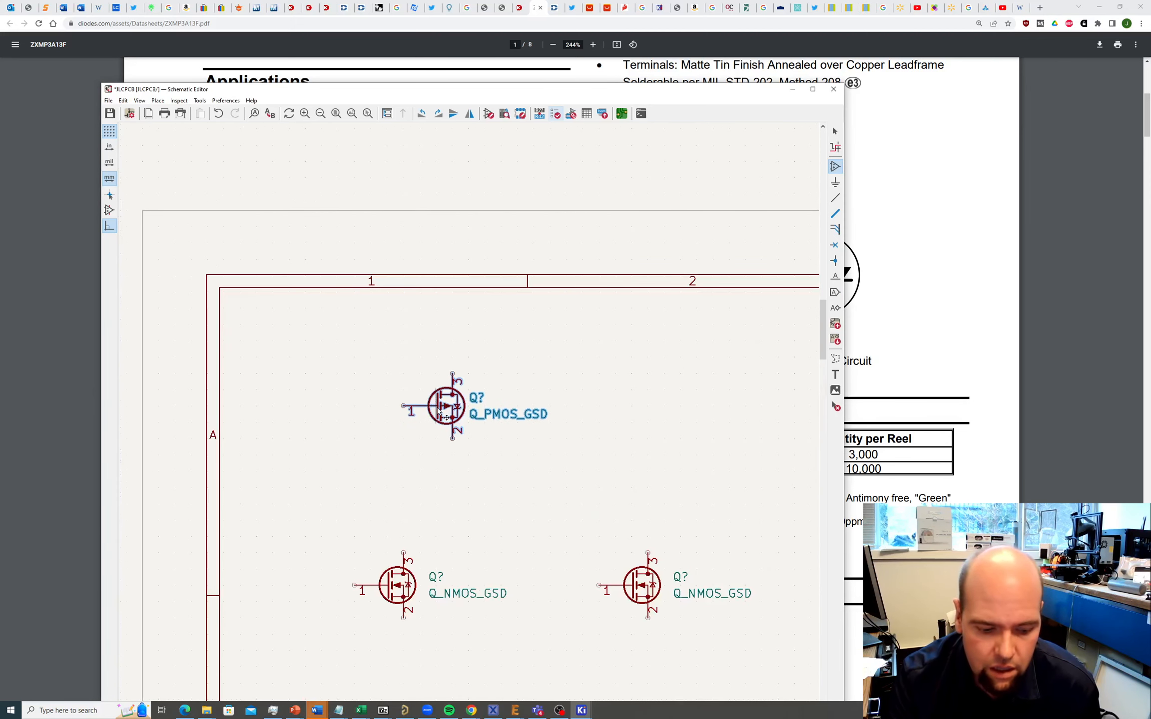
pyautogui.press('r')
pyautogui.press('r')
pyautogui.press('r')
pyautogui.press('r')
pyautogui.press('r')
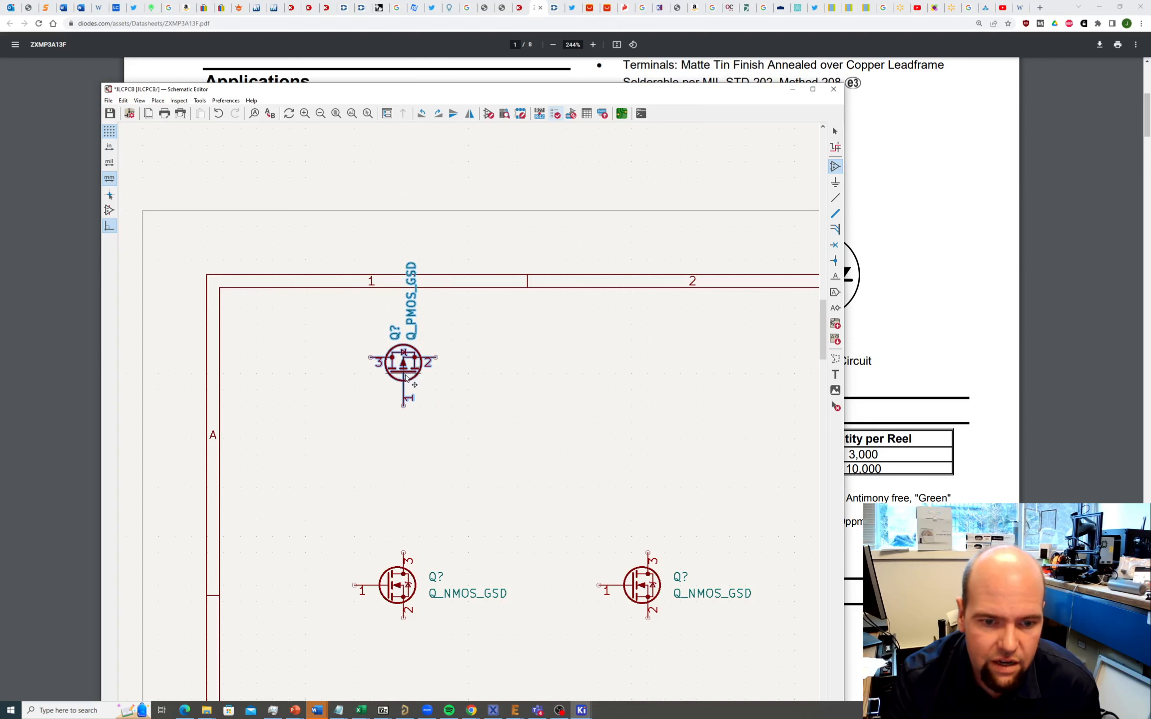
pyautogui.click(407, 378)
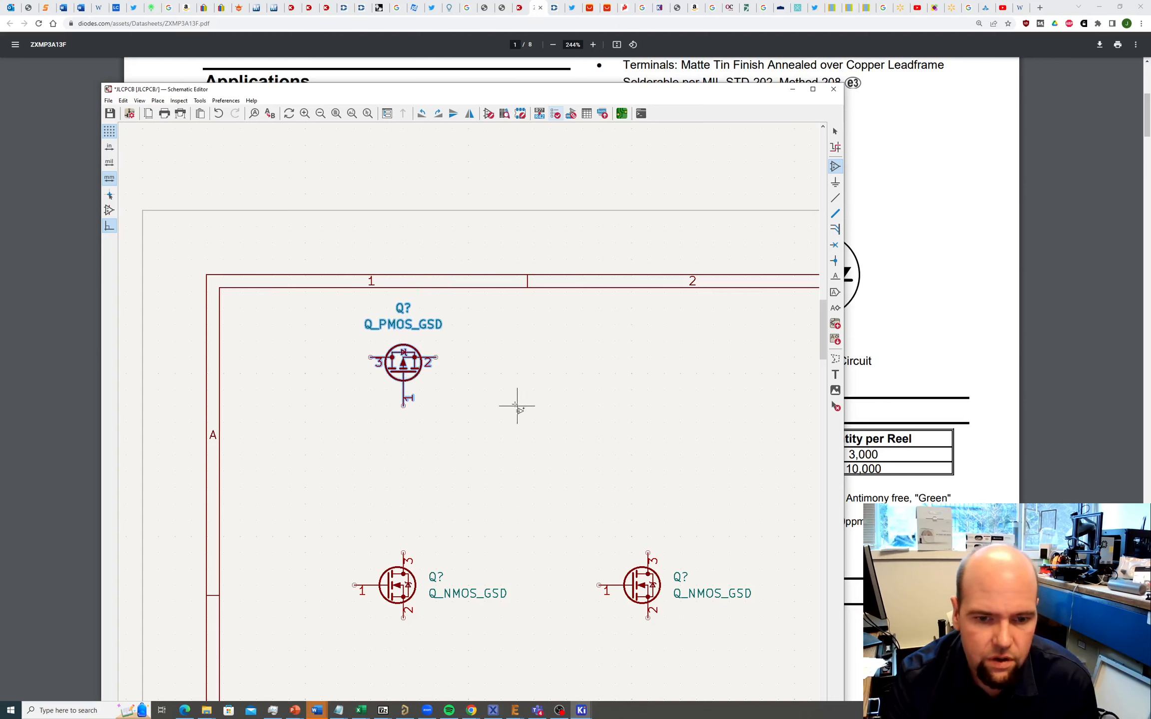
pyautogui.hotkey('alt', 'Tab')
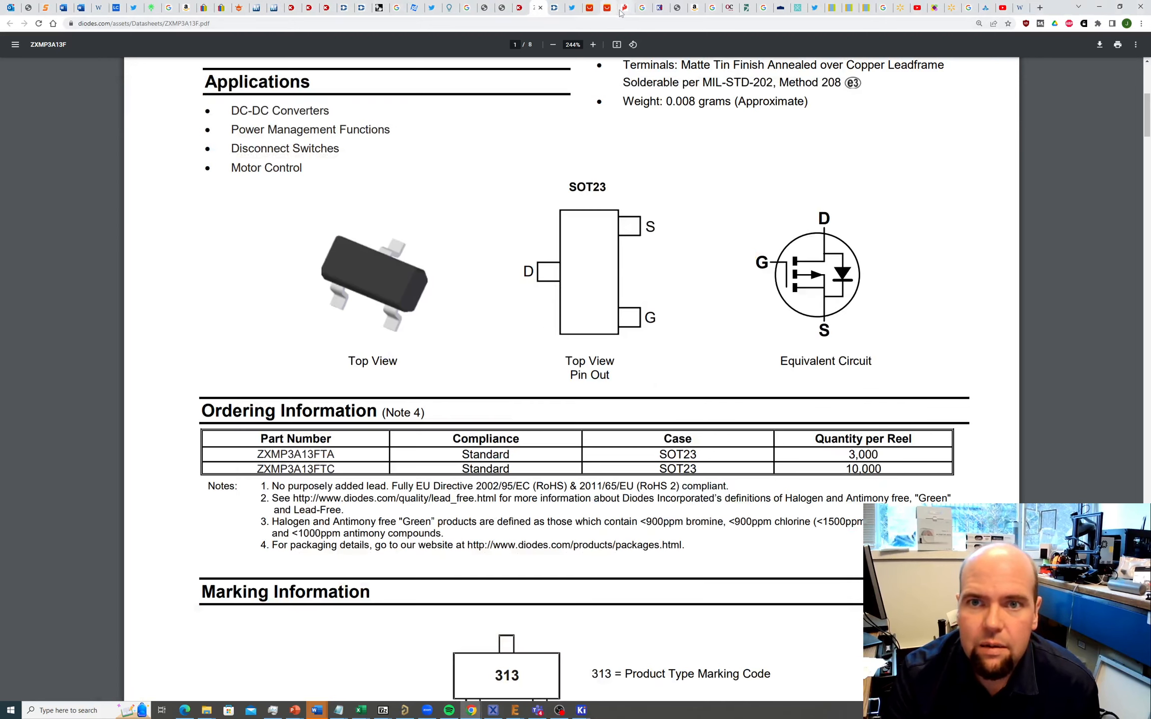
pyautogui.click(624, 8)
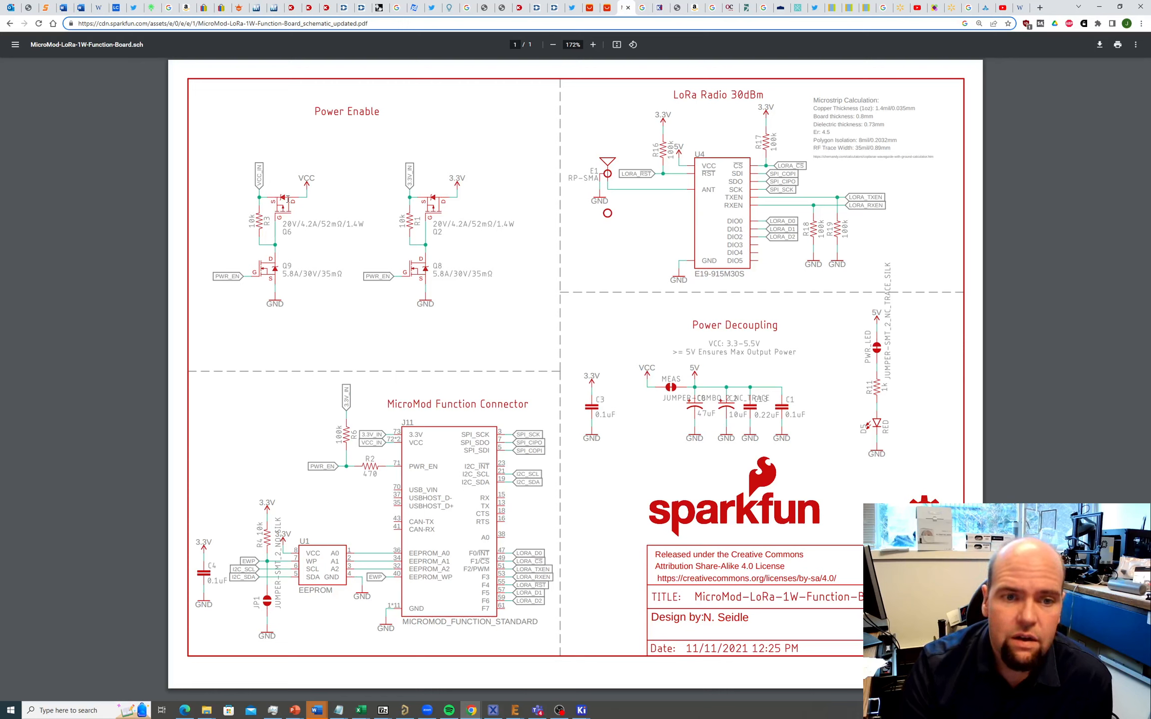
# Step: Return to the KiCad schematic after reviewing SparkFun's Power Enable circuit
pyautogui.hotkey('alt', 'Tab')
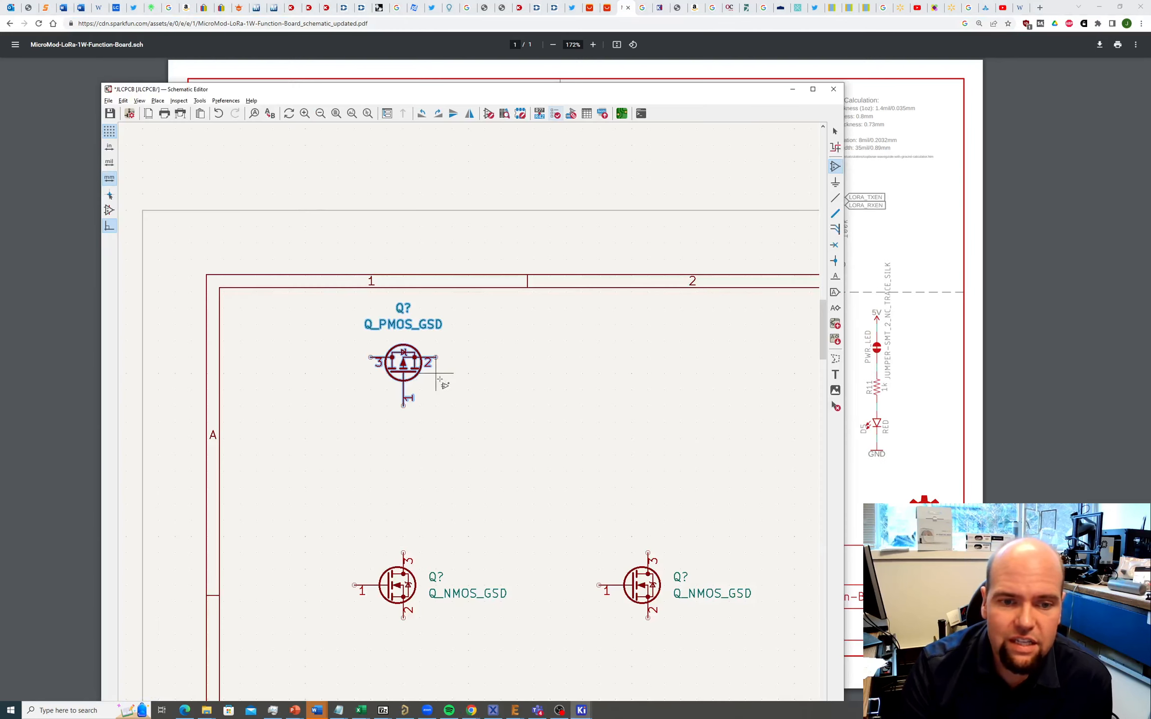
# Step: Cancel a stray symbol placement and mirror the PMOS horizontally so pins 2 and 3 swap
pyautogui.click(441, 377)
pyautogui.click(453, 372)
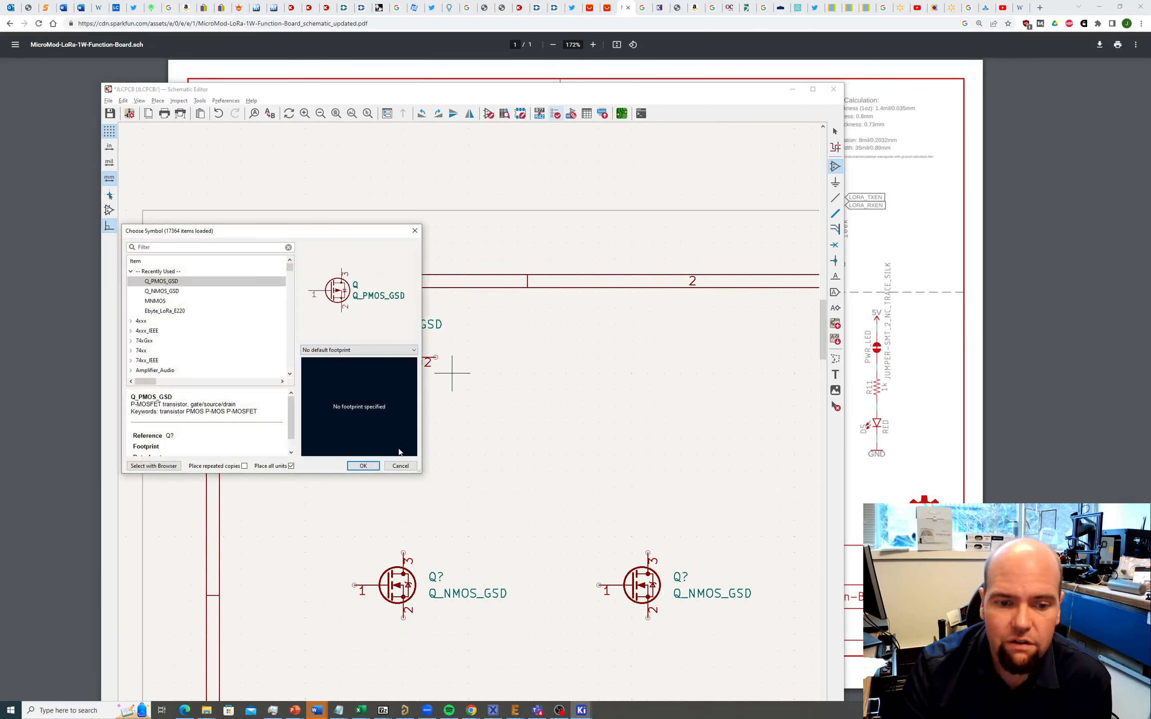
pyautogui.click(397, 466)
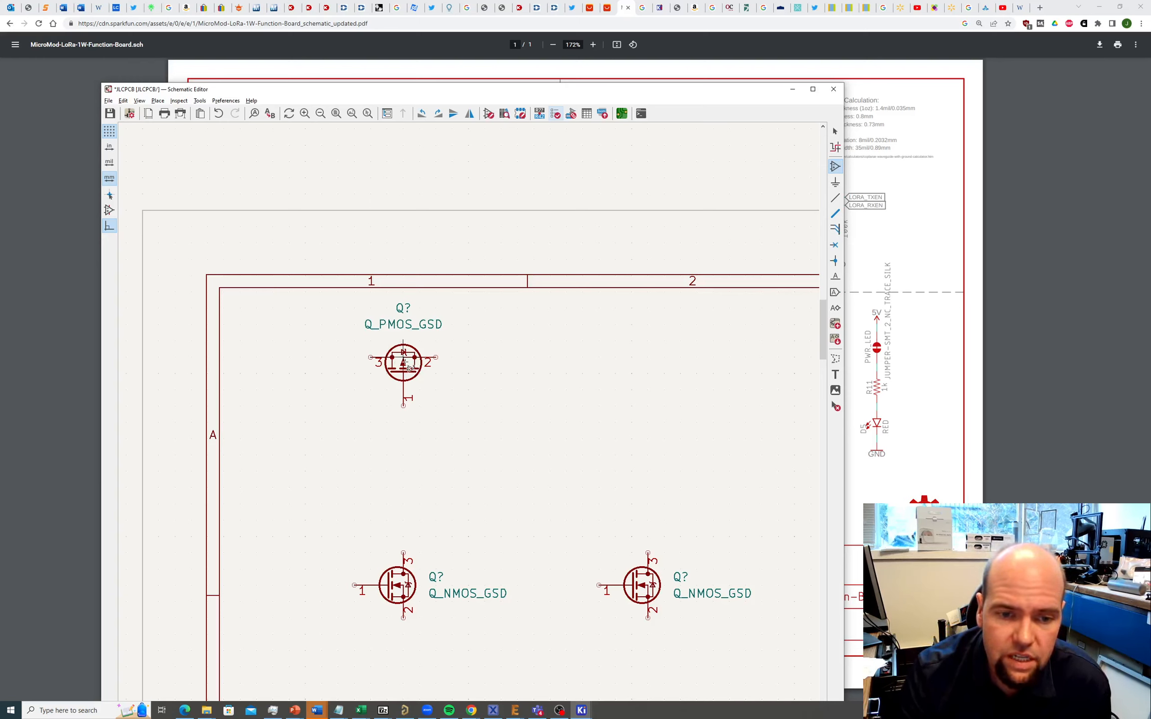
pyautogui.press('a')
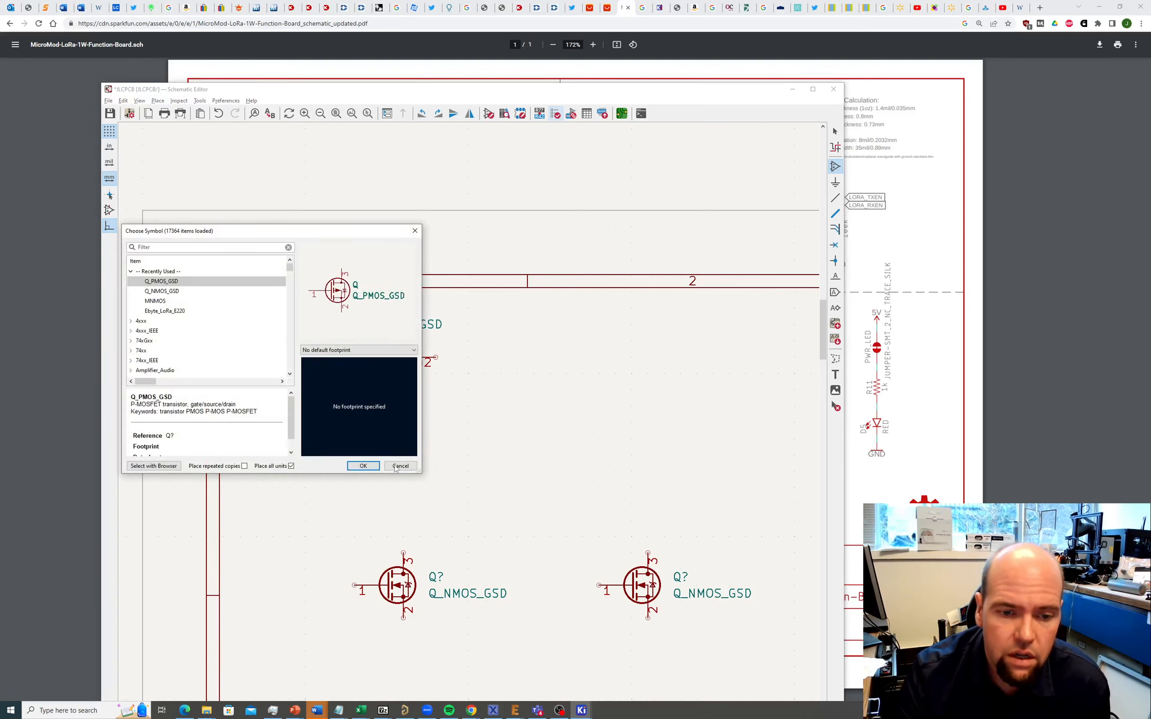
pyautogui.press('Return')
pyautogui.press('r')
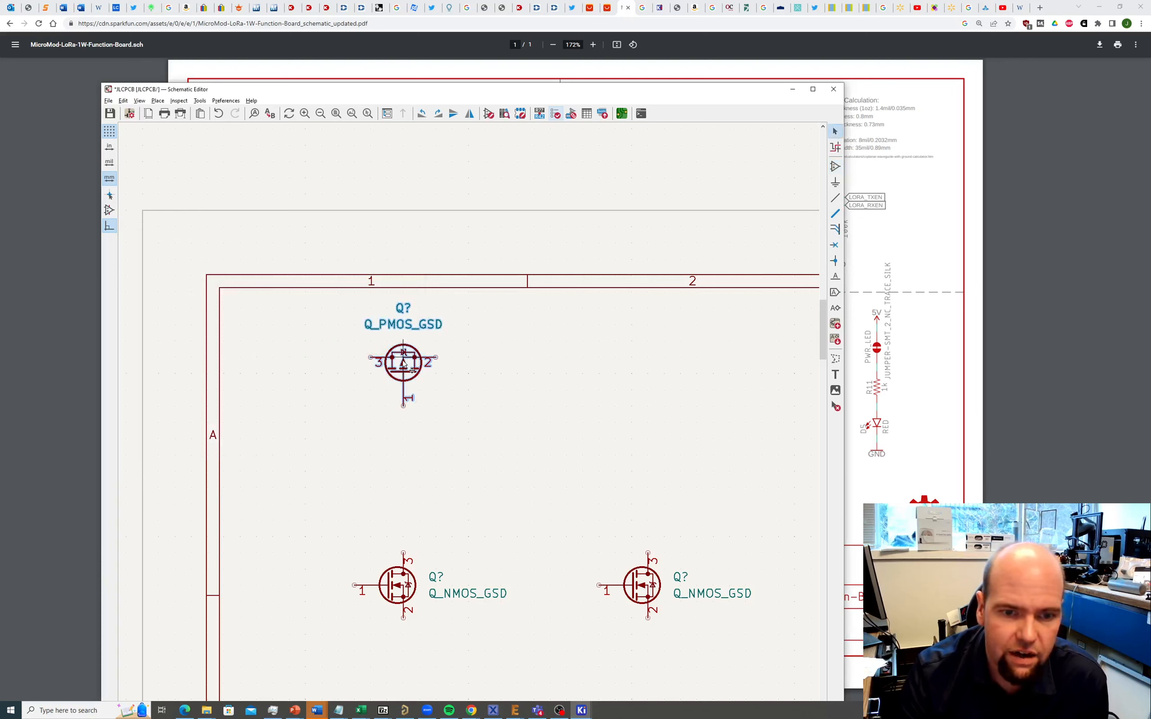
pyautogui.press('e')
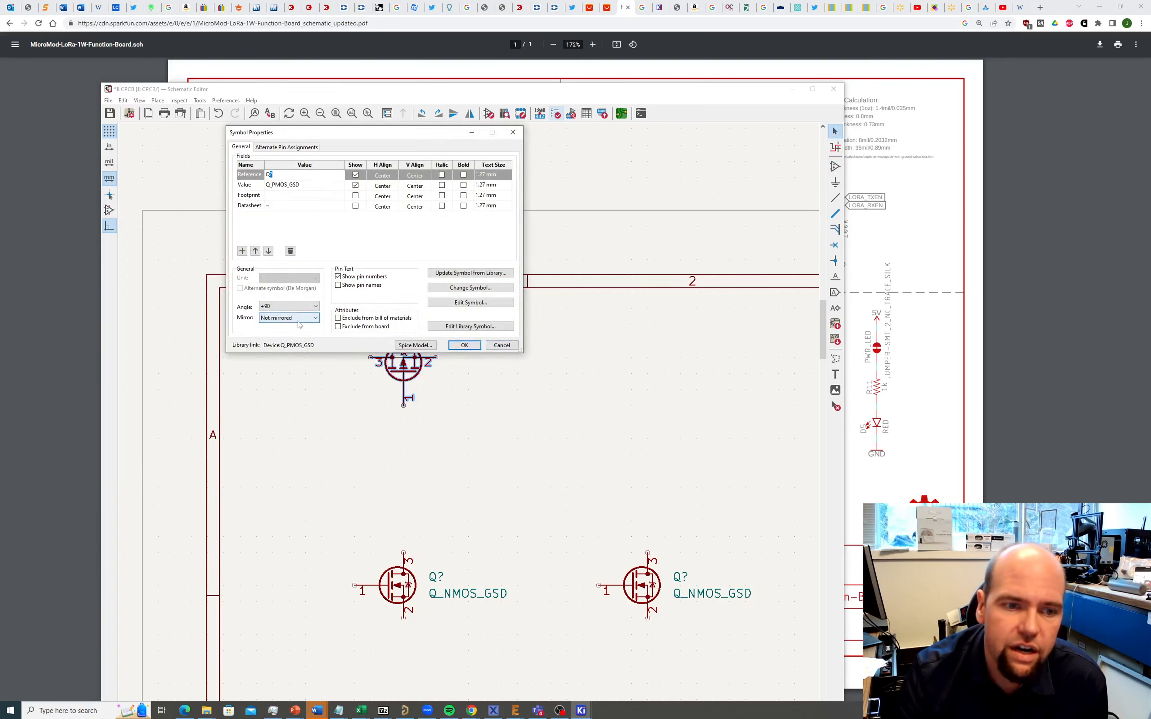
pyautogui.click(495, 345)
pyautogui.rightClick(407, 365)
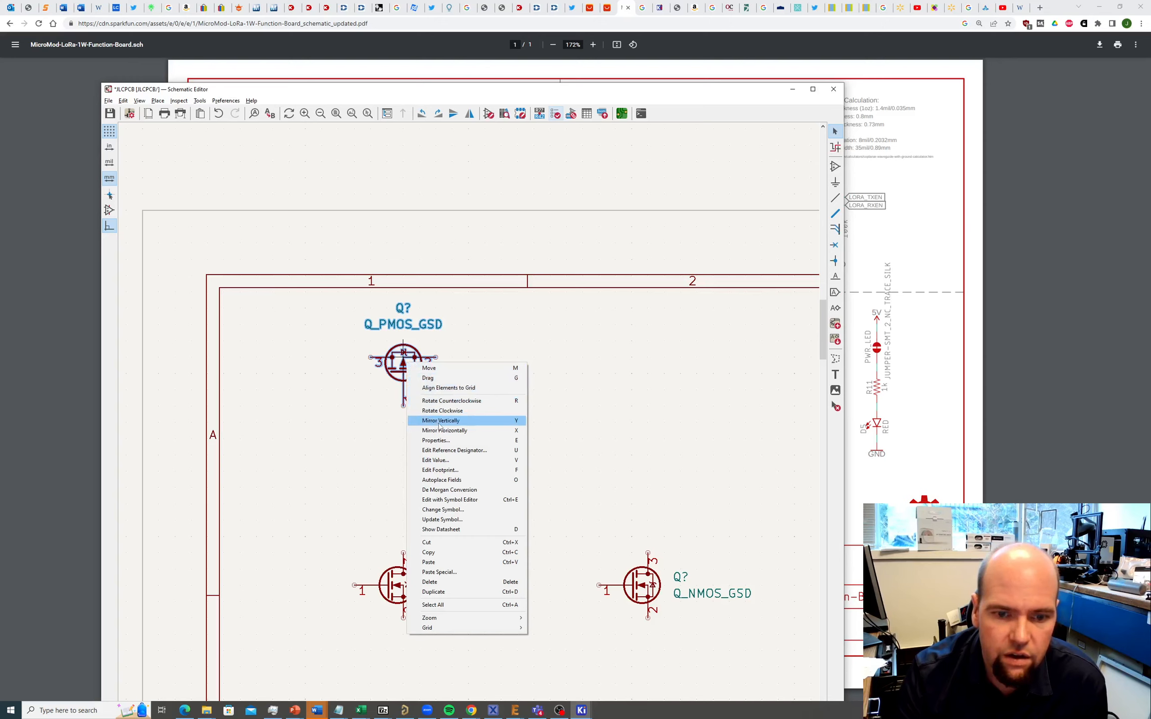
pyautogui.click(440, 432)
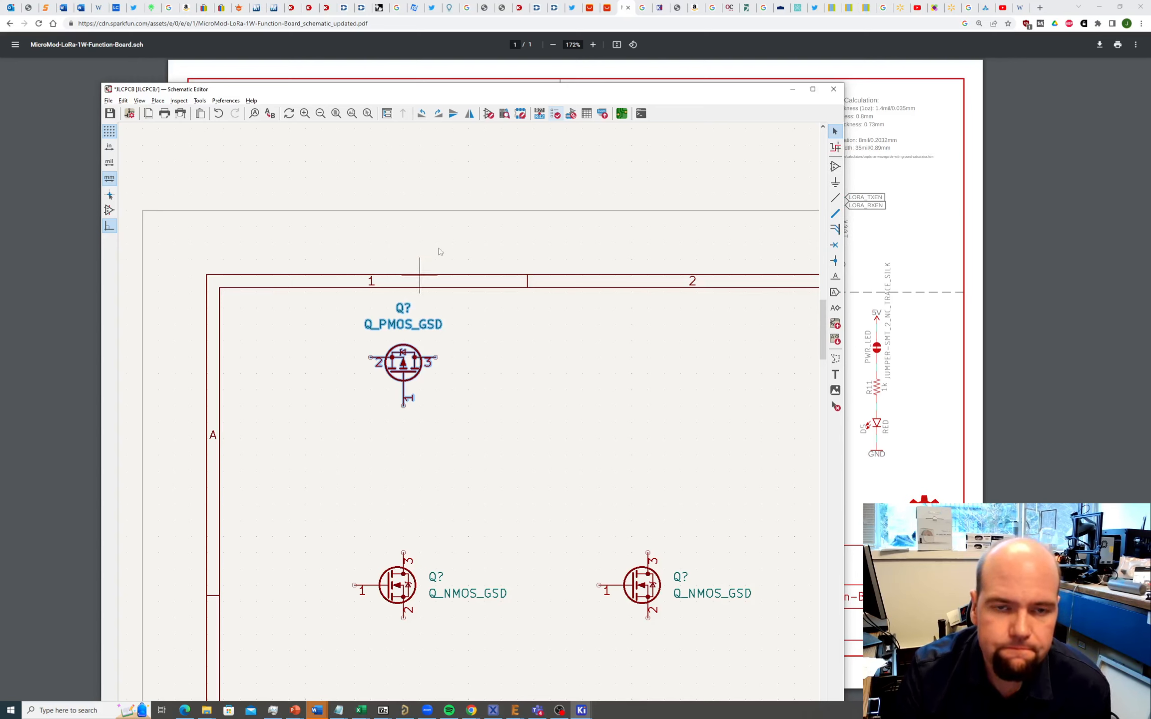
# Step: Assign the Package_TO_SOT_SMD:SOT-23 footprint to the PMOS
pyautogui.doubleClick(404, 365)
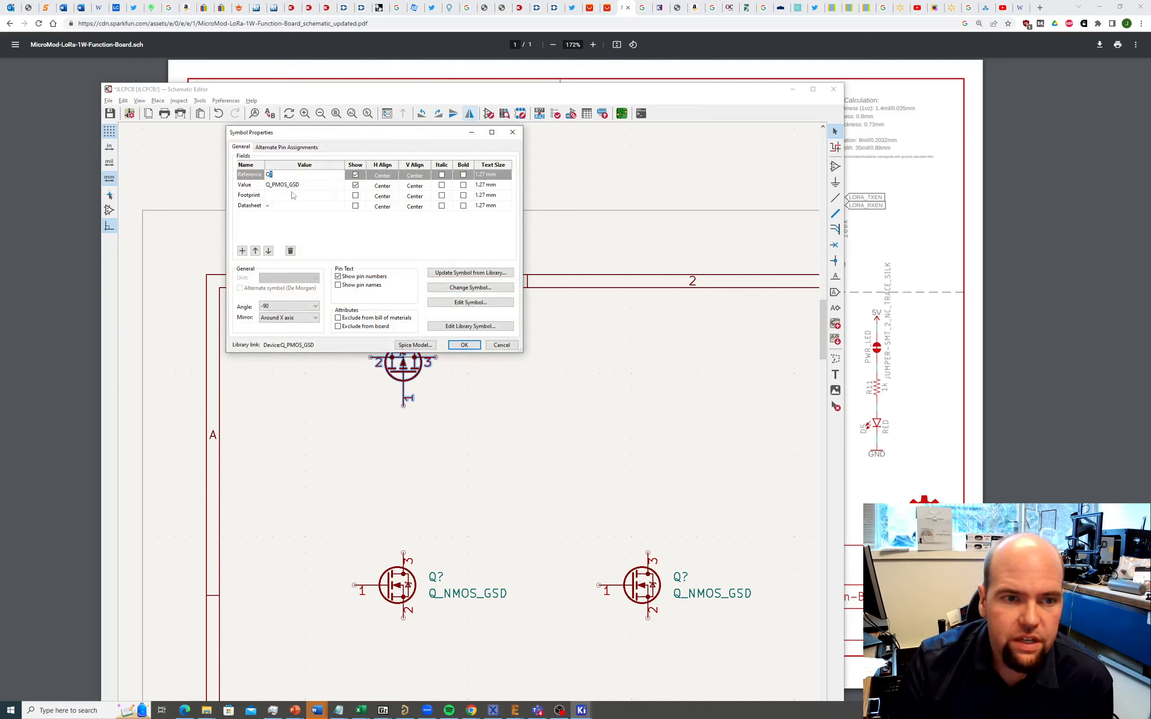
pyautogui.click(336, 197)
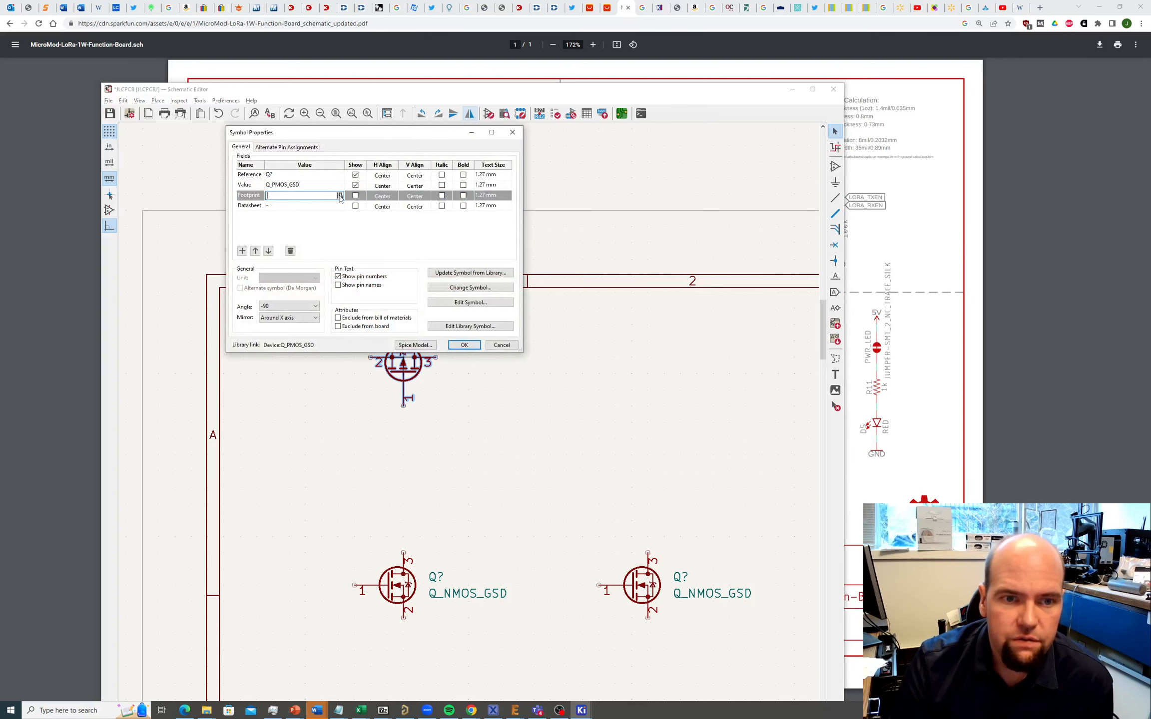
pyautogui.click(339, 196)
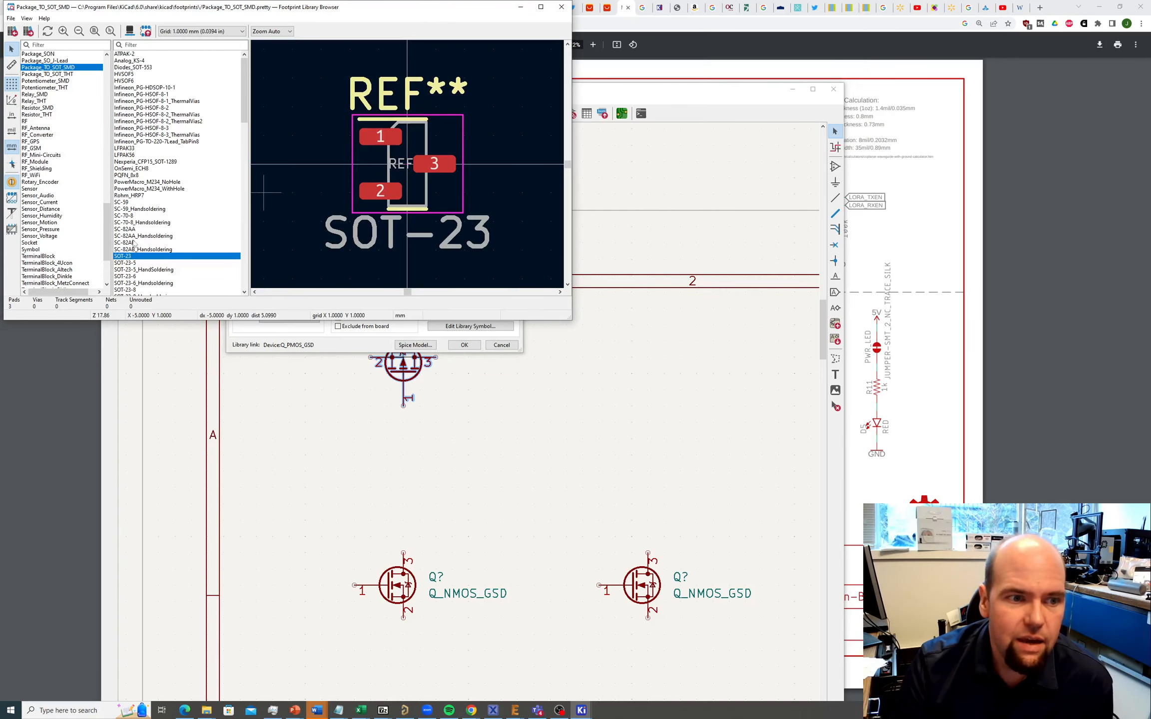
pyautogui.doubleClick(128, 257)
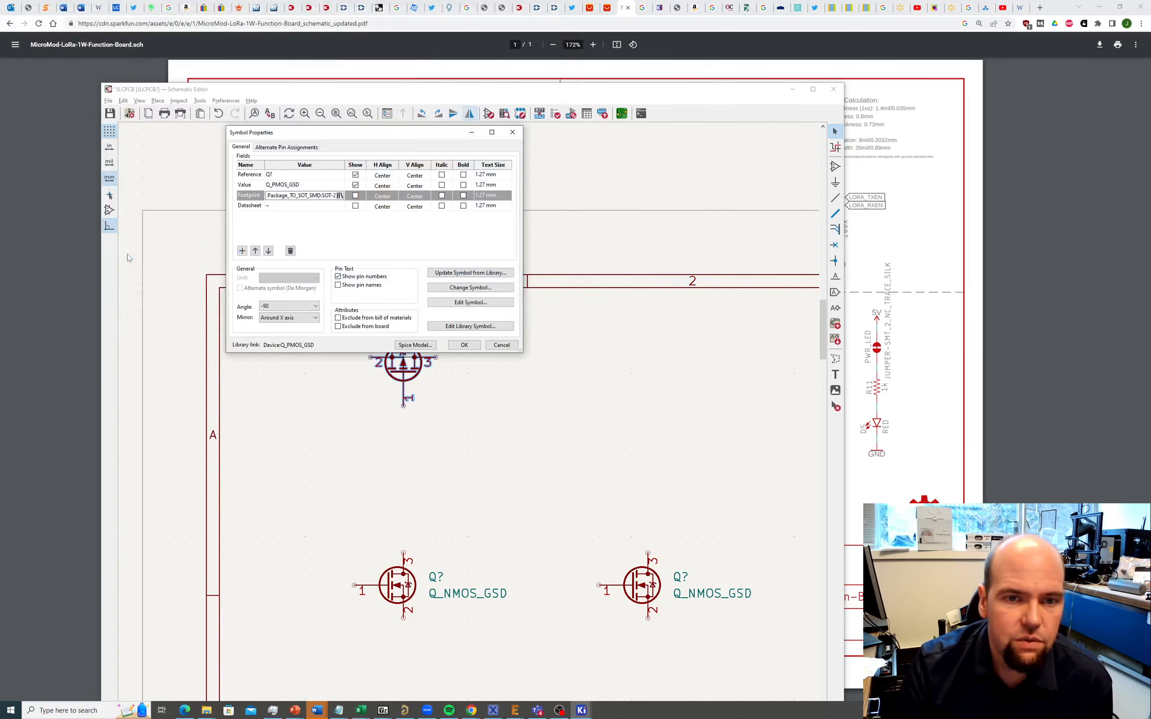
pyautogui.click(464, 345)
# Step: Select the PMOS and duplicate it with Ctrl+D
pyautogui.click(458, 409)
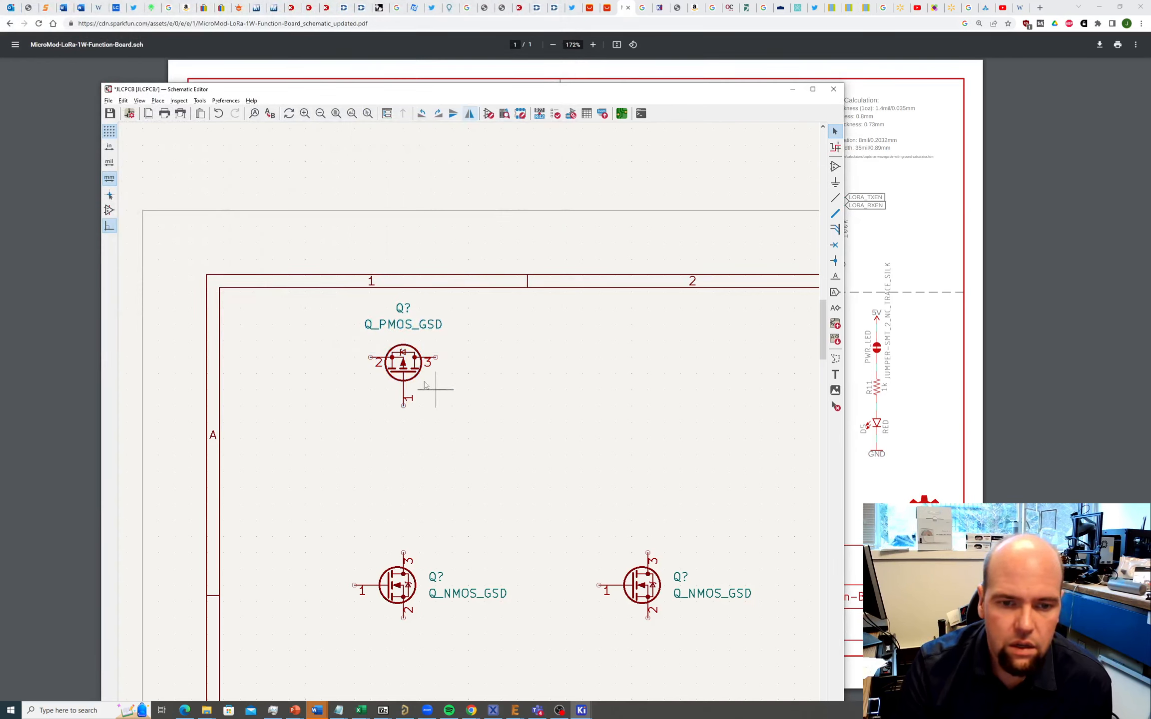
pyautogui.click(406, 363)
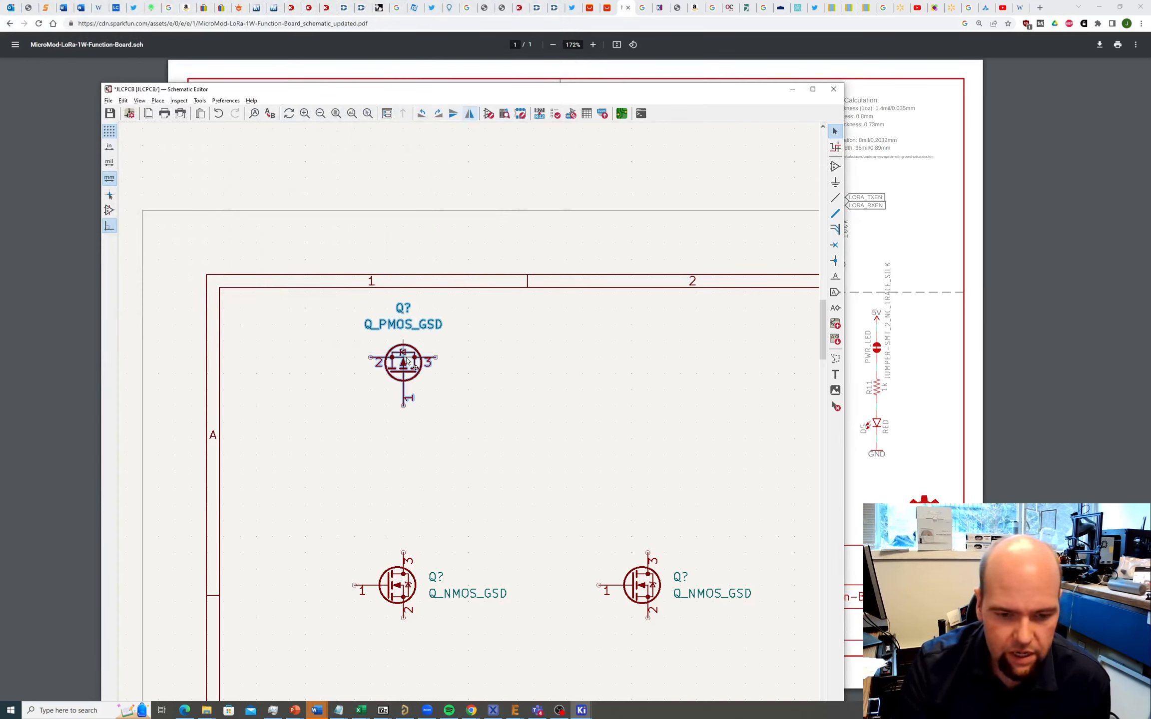
pyautogui.hotkey('ctrl', 'd')
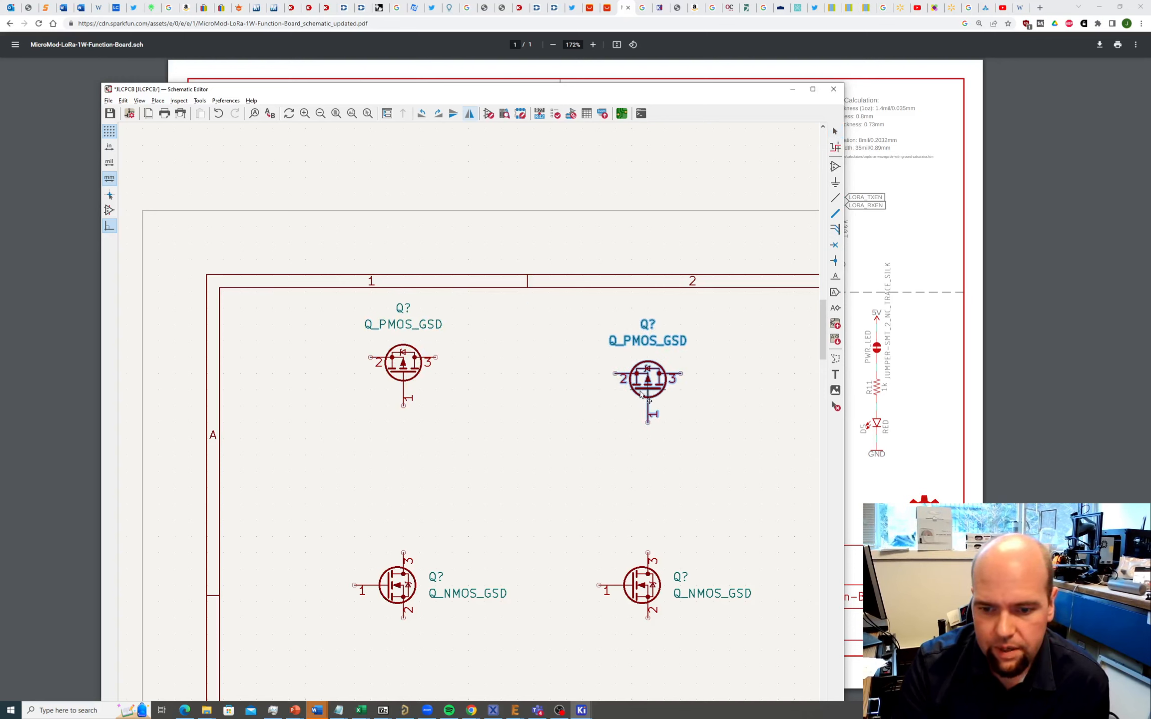
# Step: Place the PMOS copy above the right NMOS, level with the first, and reposition the editor beside the PDF
pyautogui.click(642, 378)
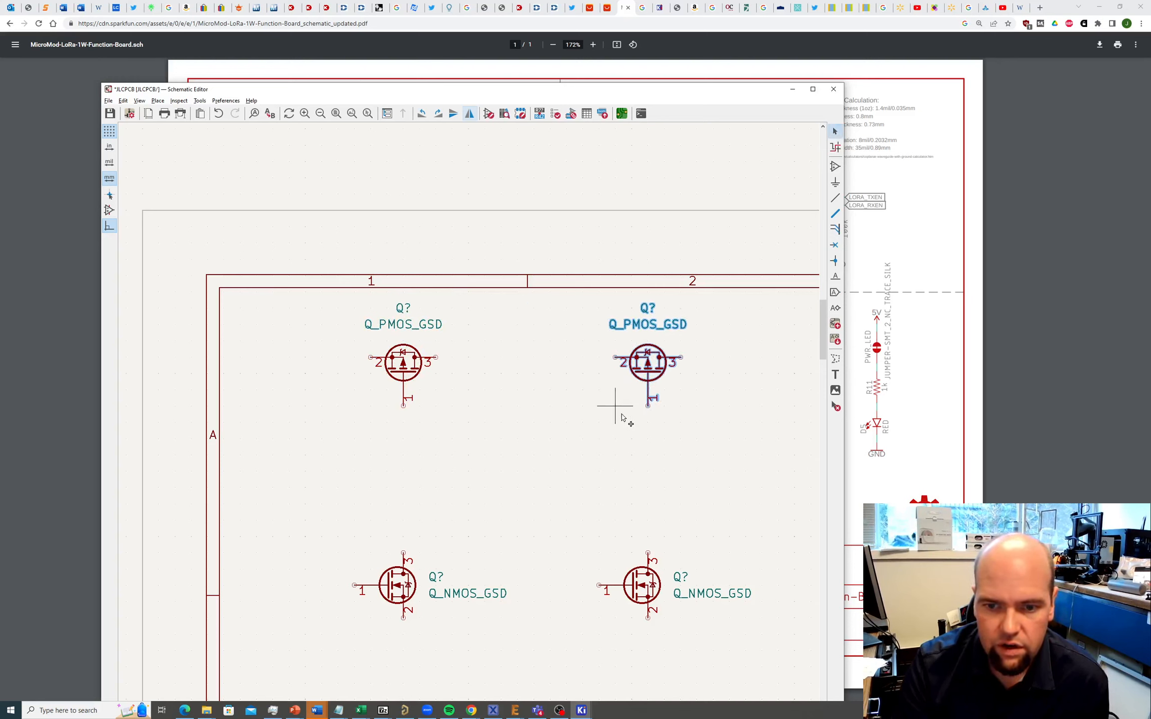
pyautogui.click(565, 422)
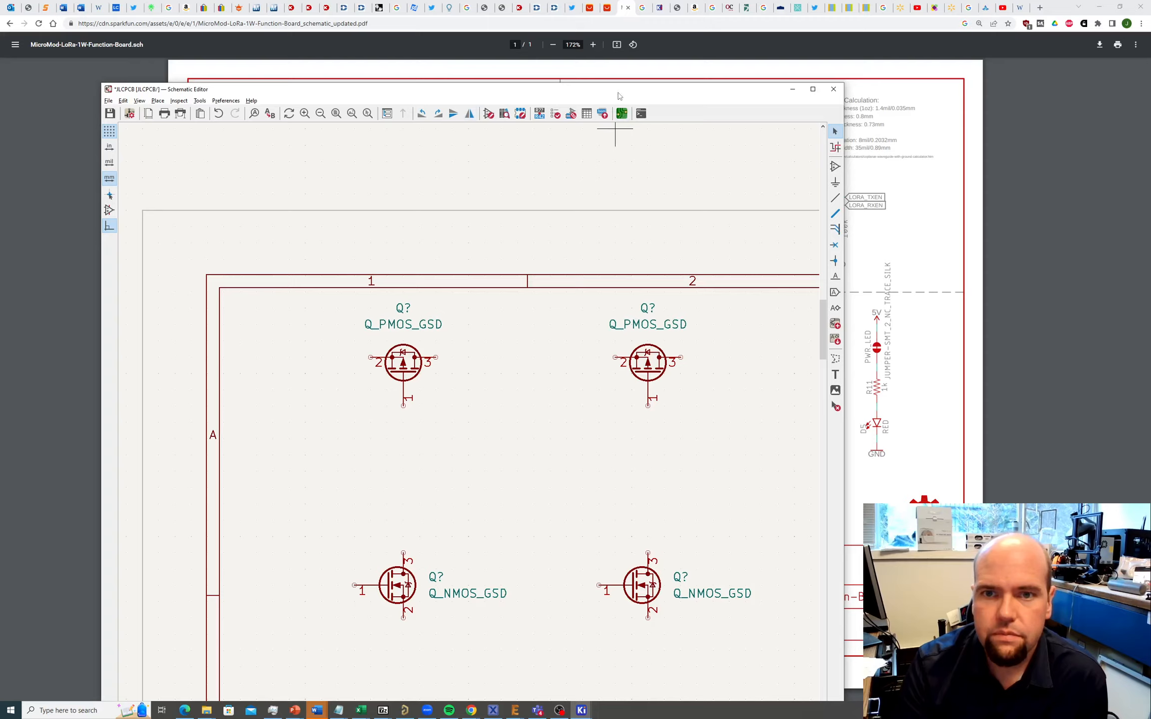
pyautogui.moveTo(619, 96); pyautogui.dragTo(569, 326)
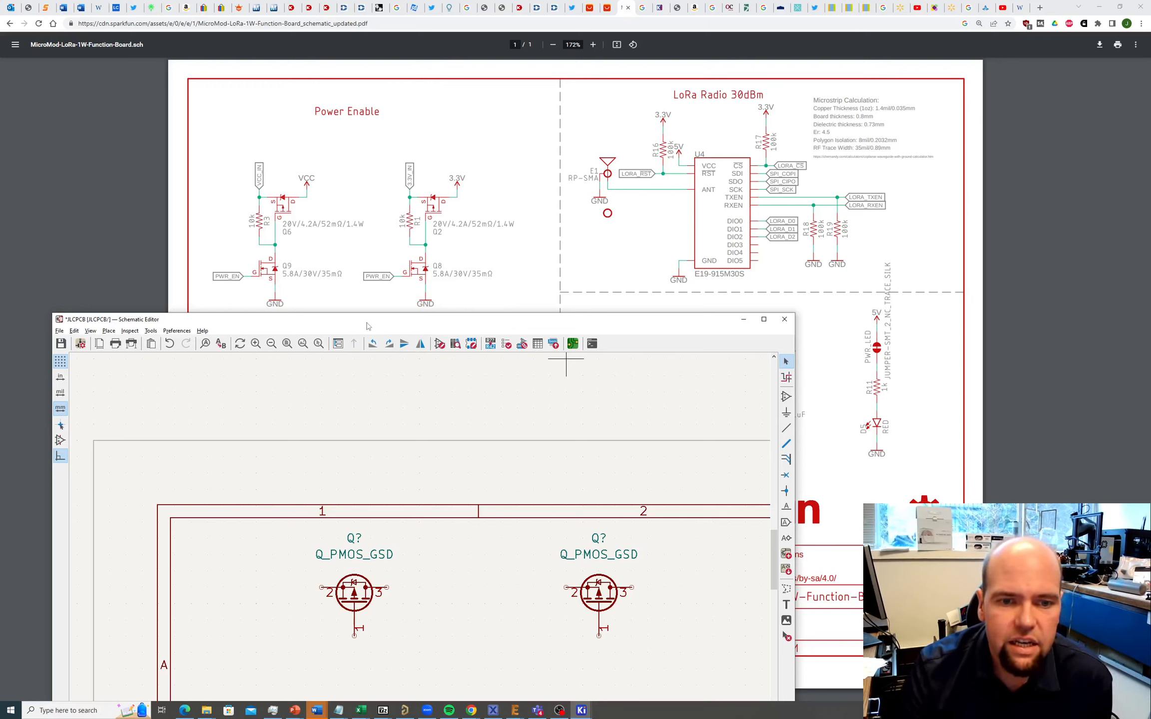
pyautogui.moveTo(367, 326); pyautogui.dragTo(792, 97)
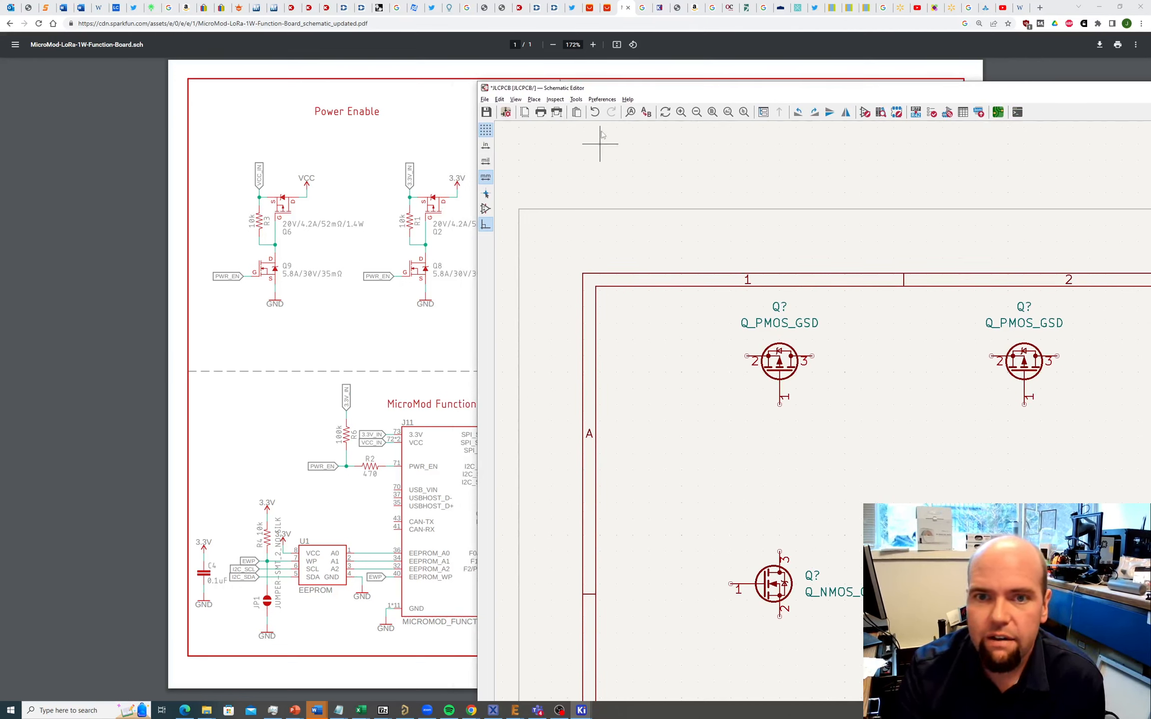
# Step: Search the symbol library for 'resistor' and choose R_Small_US from the Device list
pyautogui.click(534, 99)
pyautogui.click(550, 111)
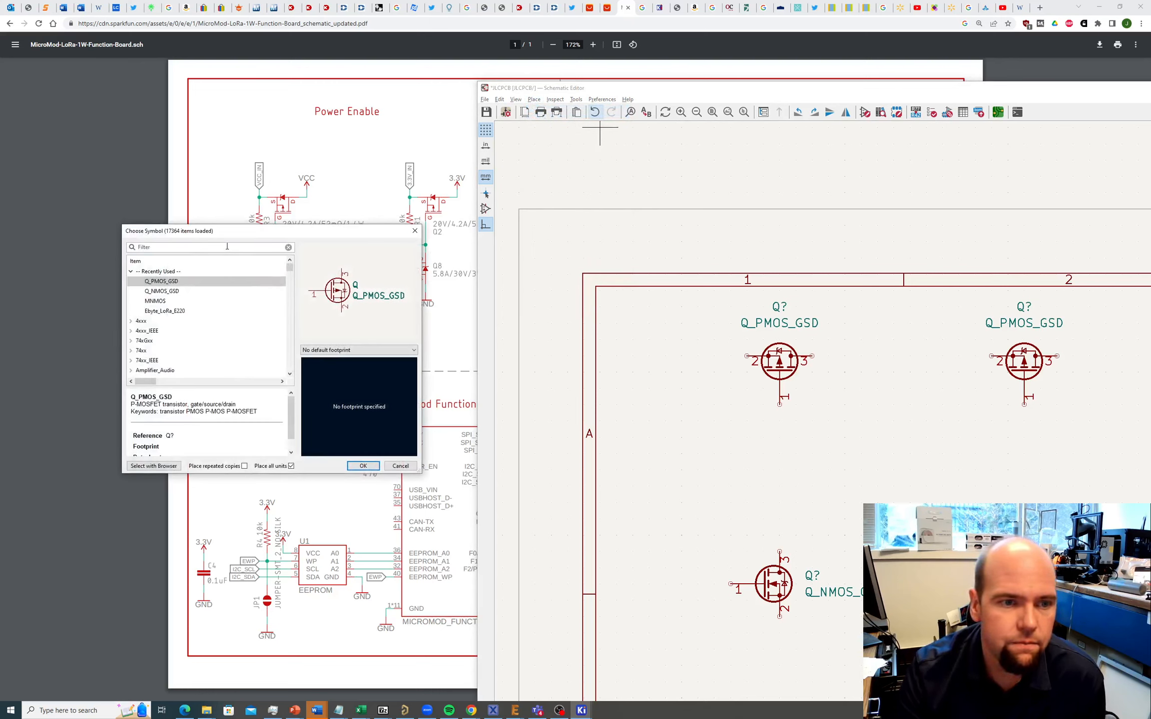
pyautogui.write('res')
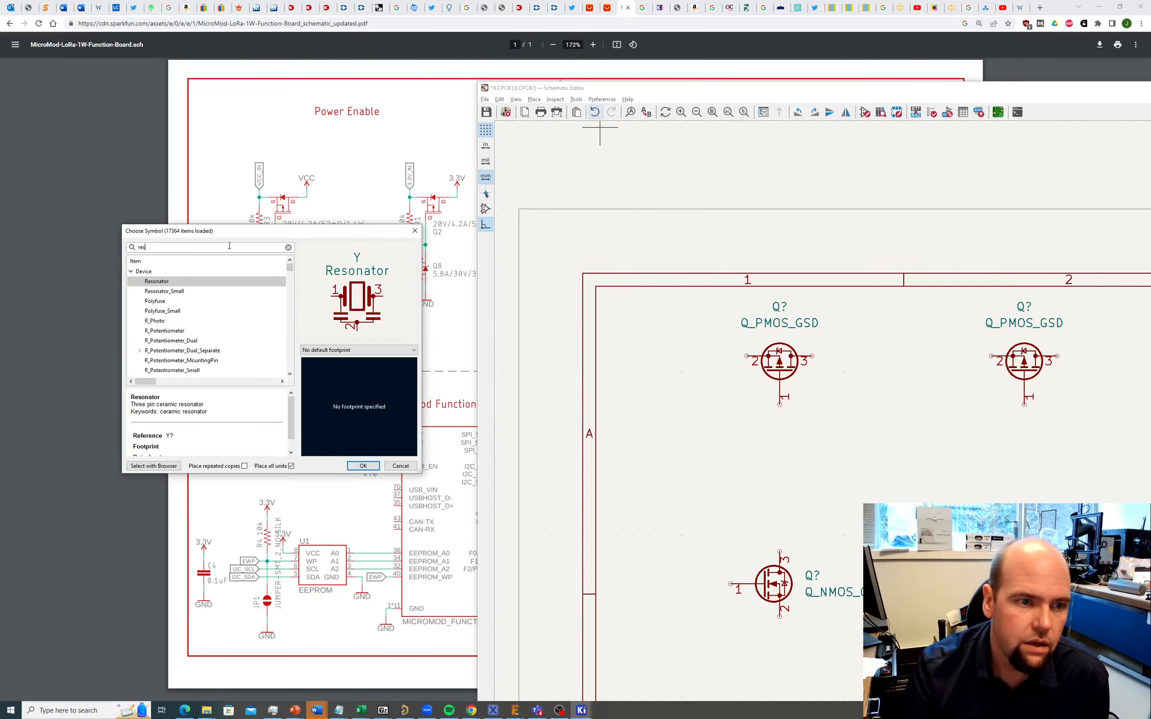
pyautogui.write('istor')
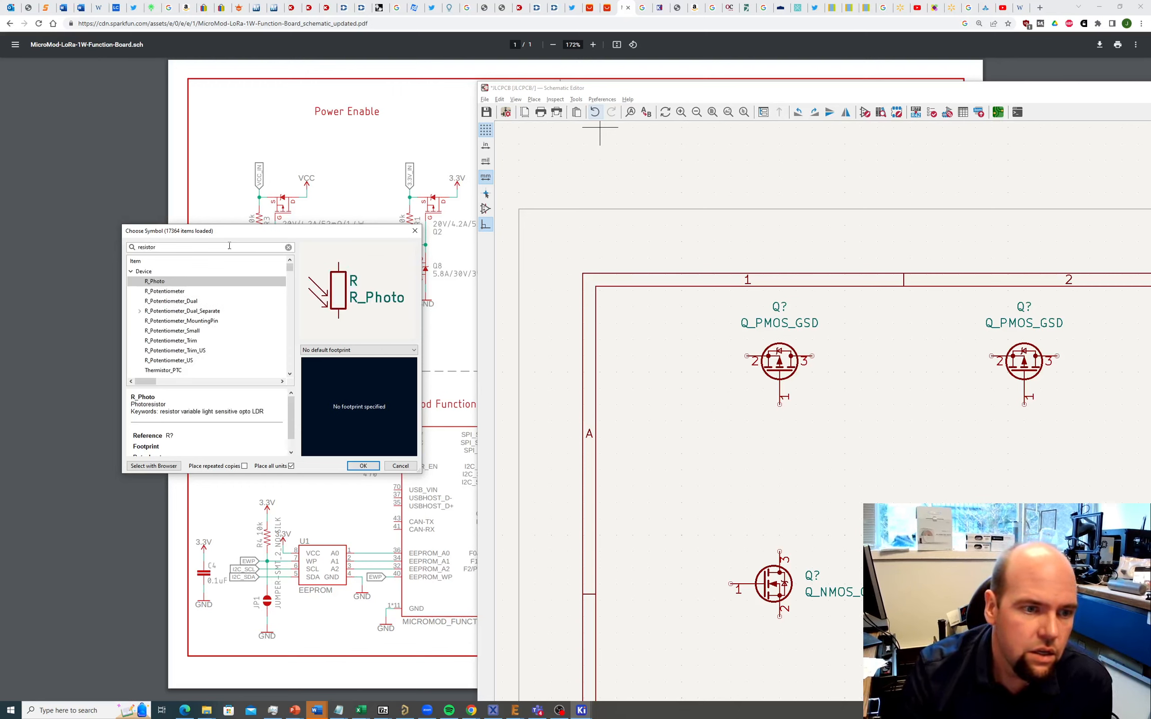
pyautogui.scroll(-4, 184, 295)
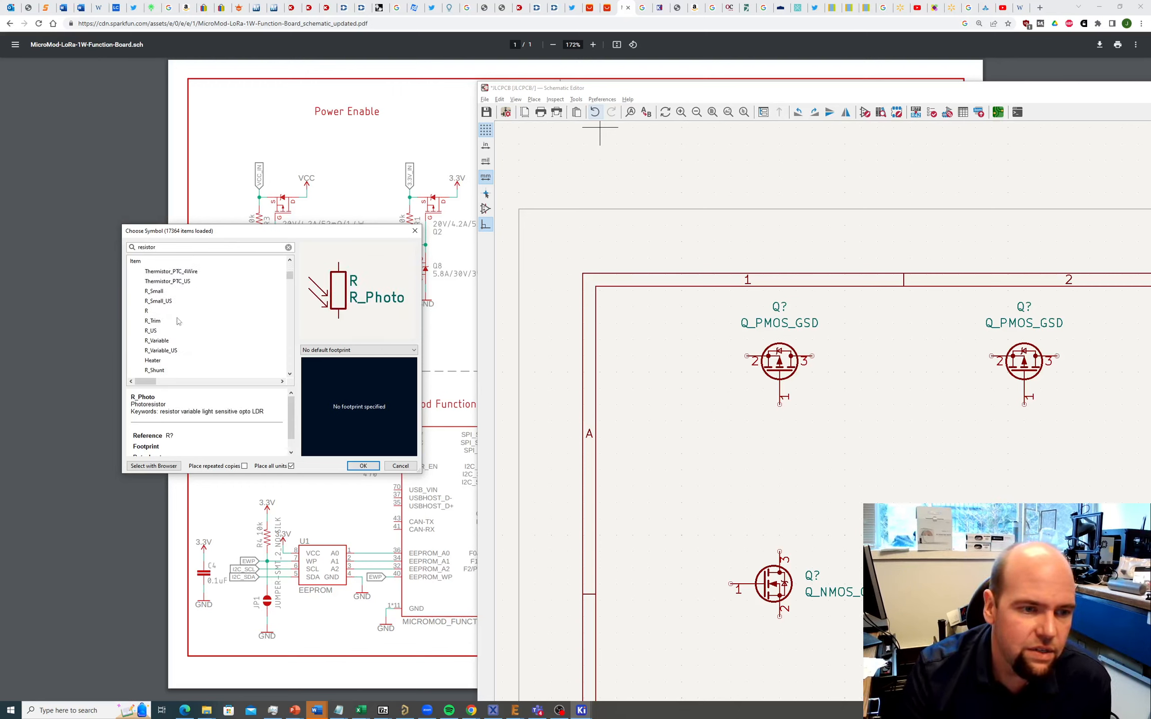
pyautogui.click(151, 331)
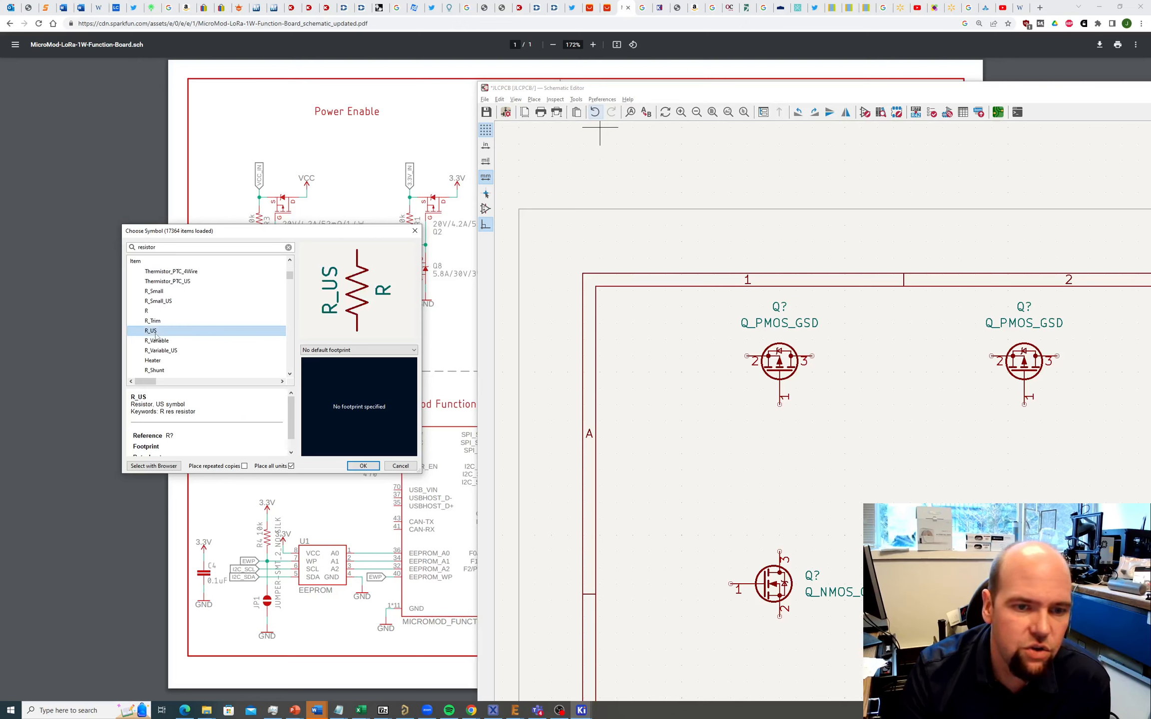
pyautogui.scroll(-1, 159, 338)
pyautogui.scroll(-1, 160, 338)
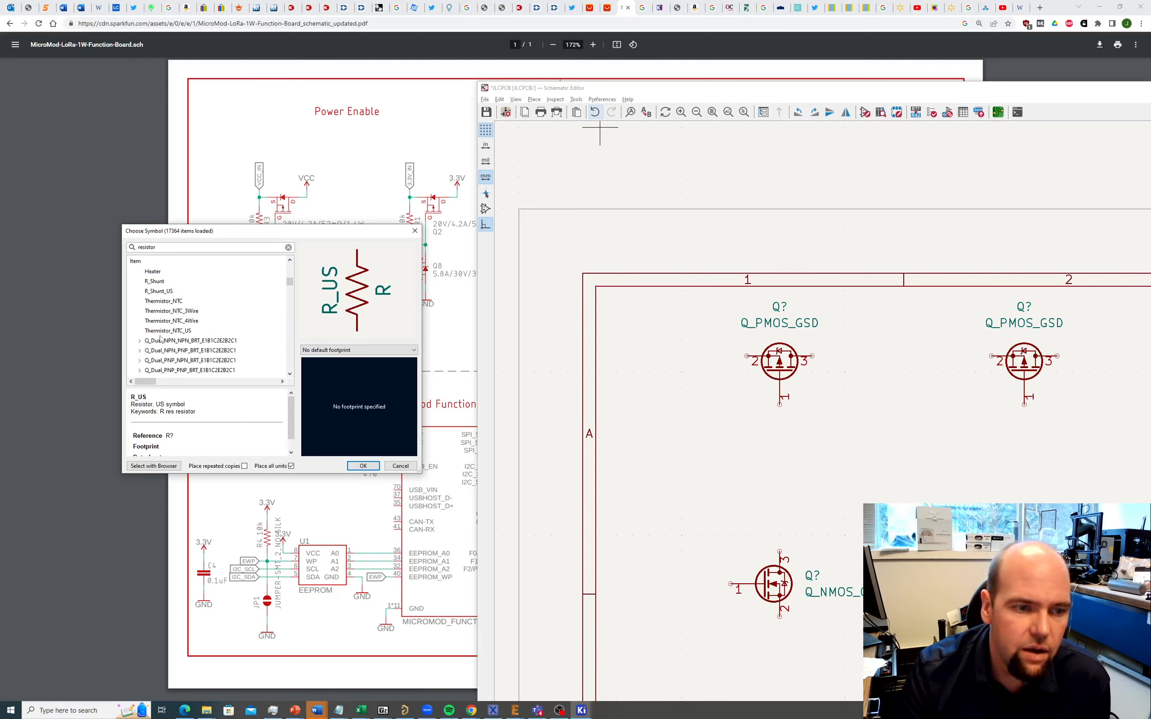
pyautogui.scroll(1, 160, 338)
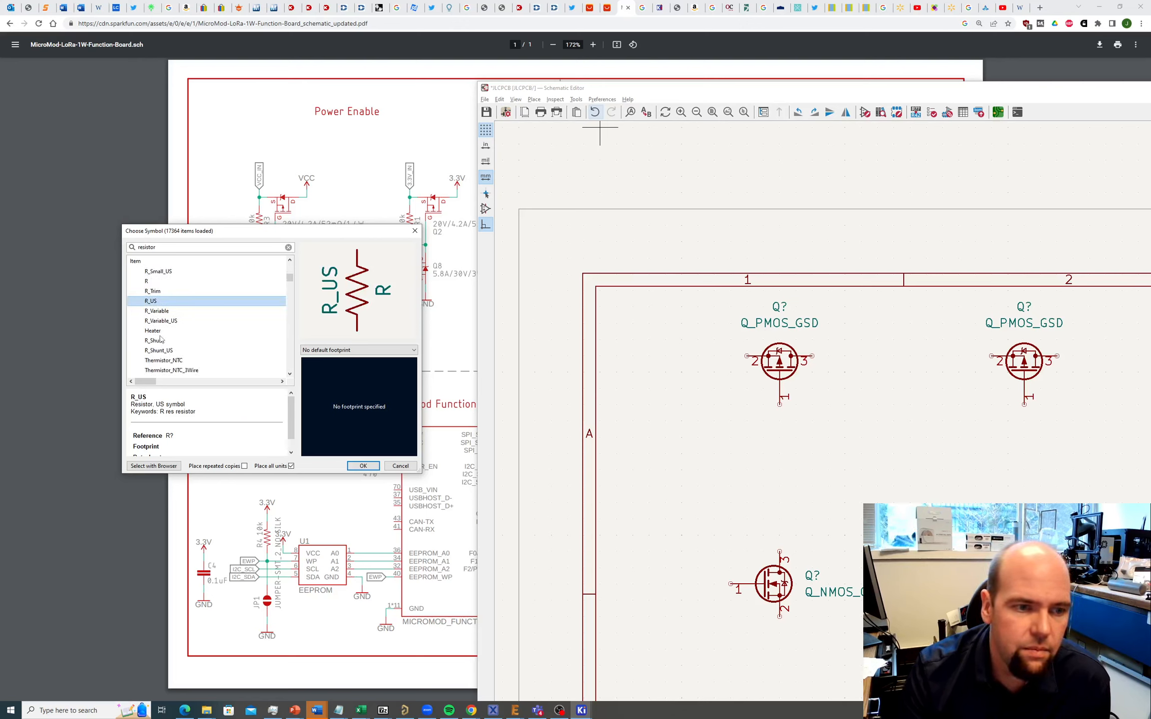
pyautogui.click(158, 274)
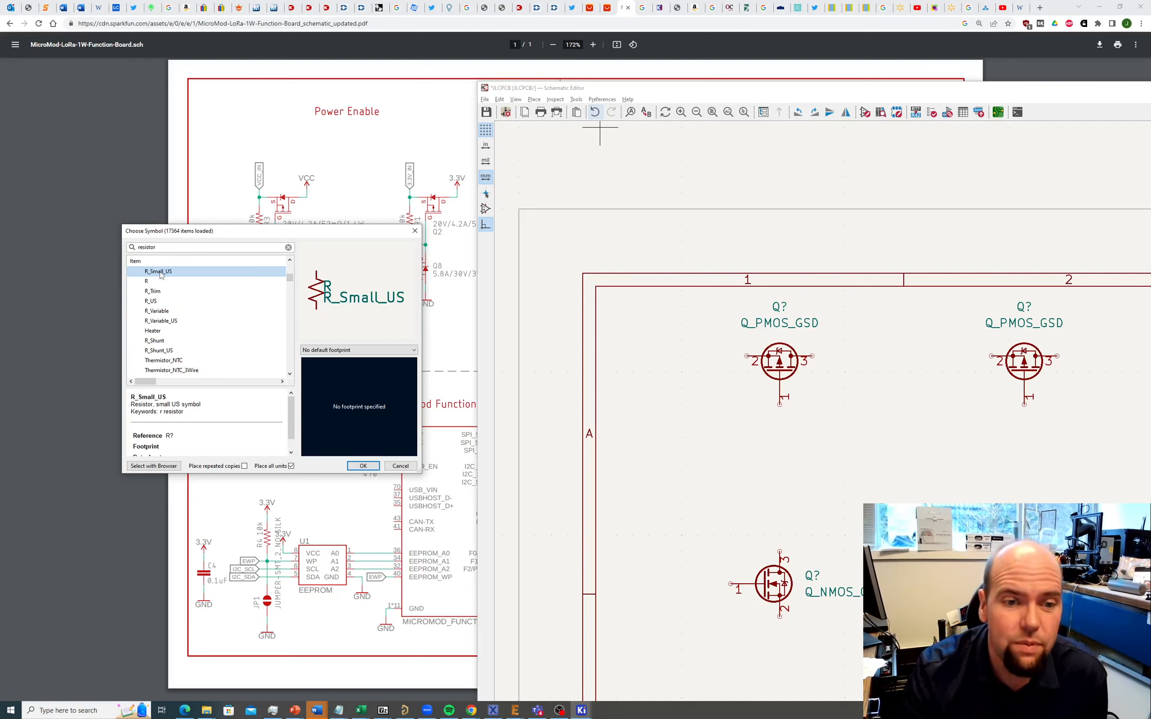
pyautogui.click(361, 466)
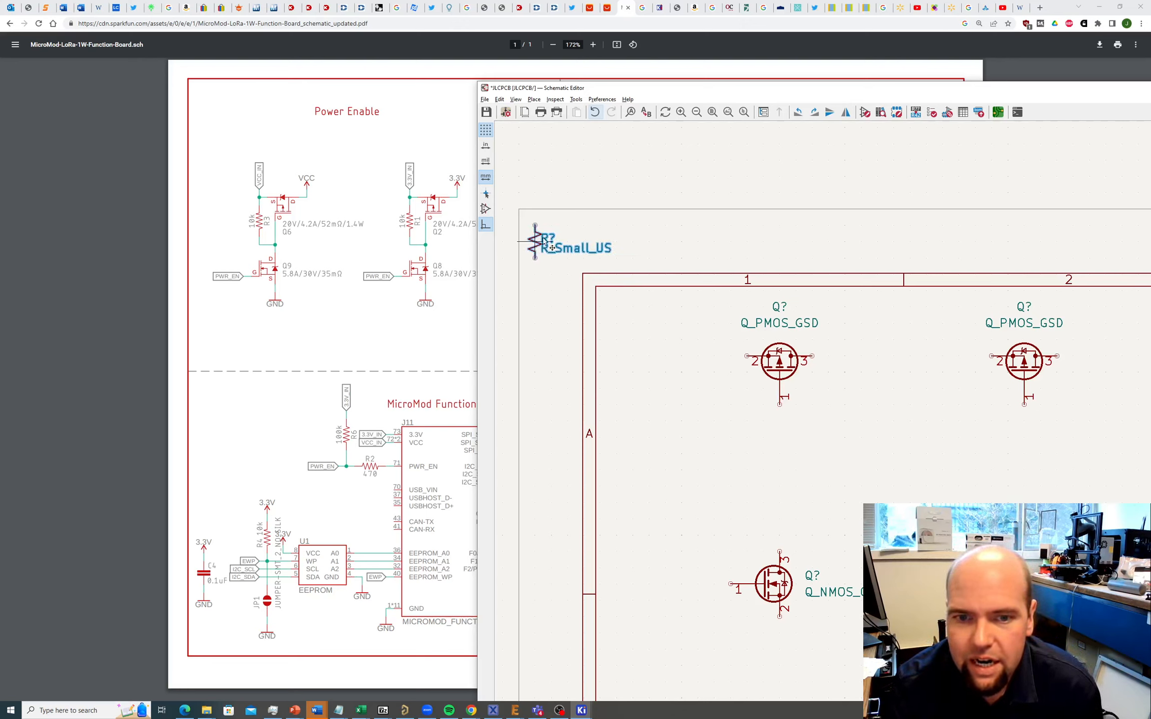
# Step: Place the resistor at the top-left and give it the Resistor_SMD R_0603_1608Metric HandSolder footprint
pyautogui.click(548, 240)
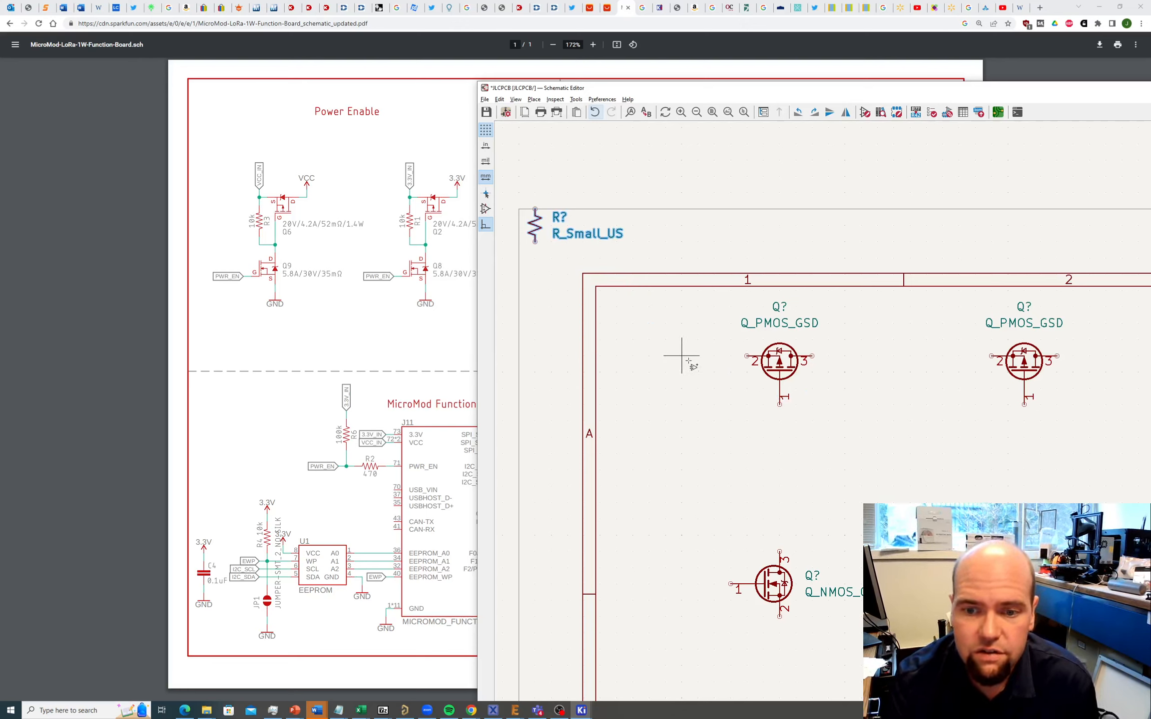
pyautogui.press('Escape')
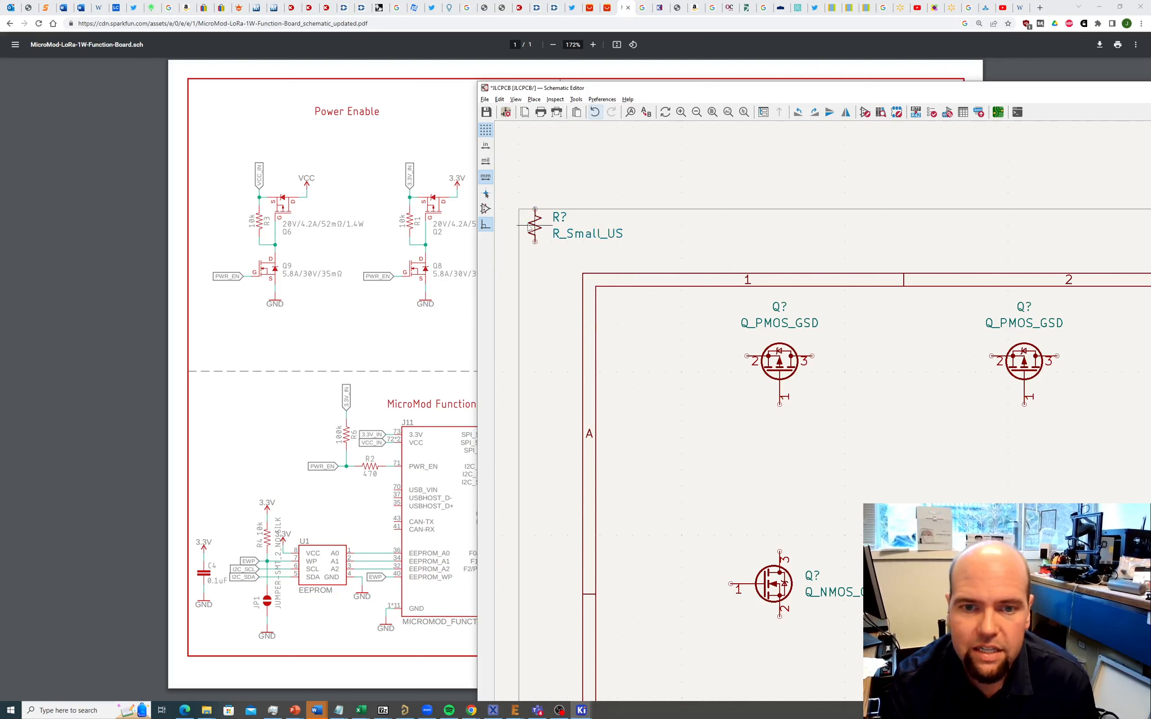
pyautogui.doubleClick(536, 226)
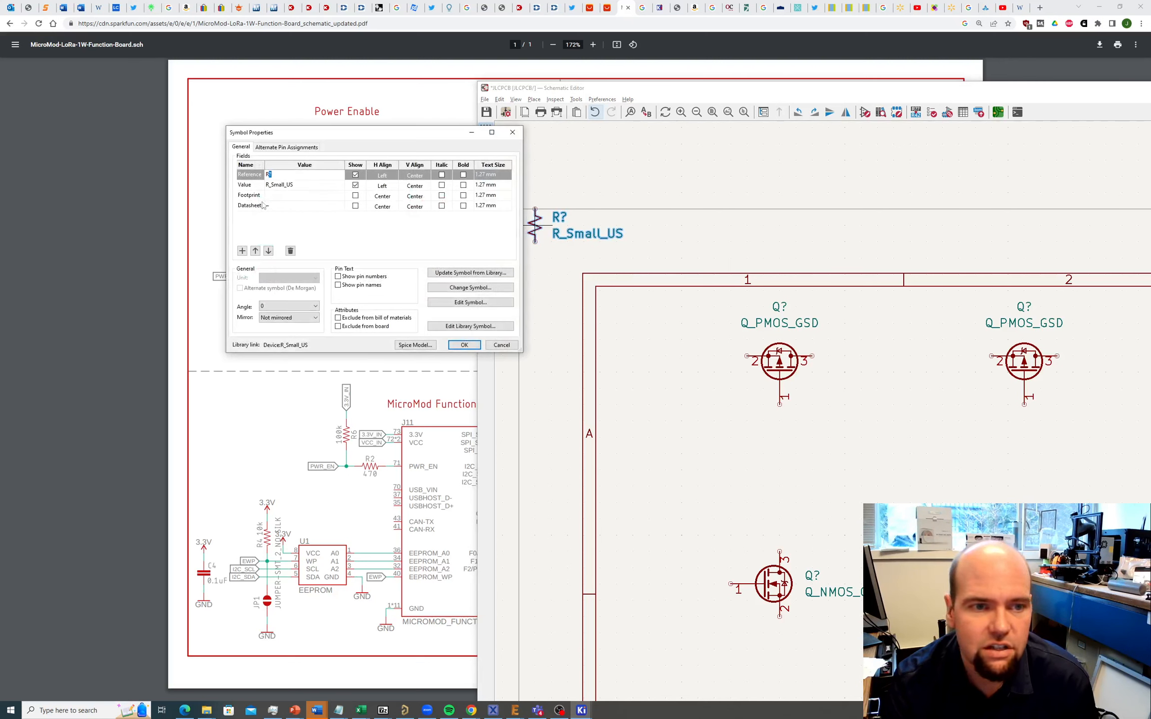
pyautogui.click(339, 197)
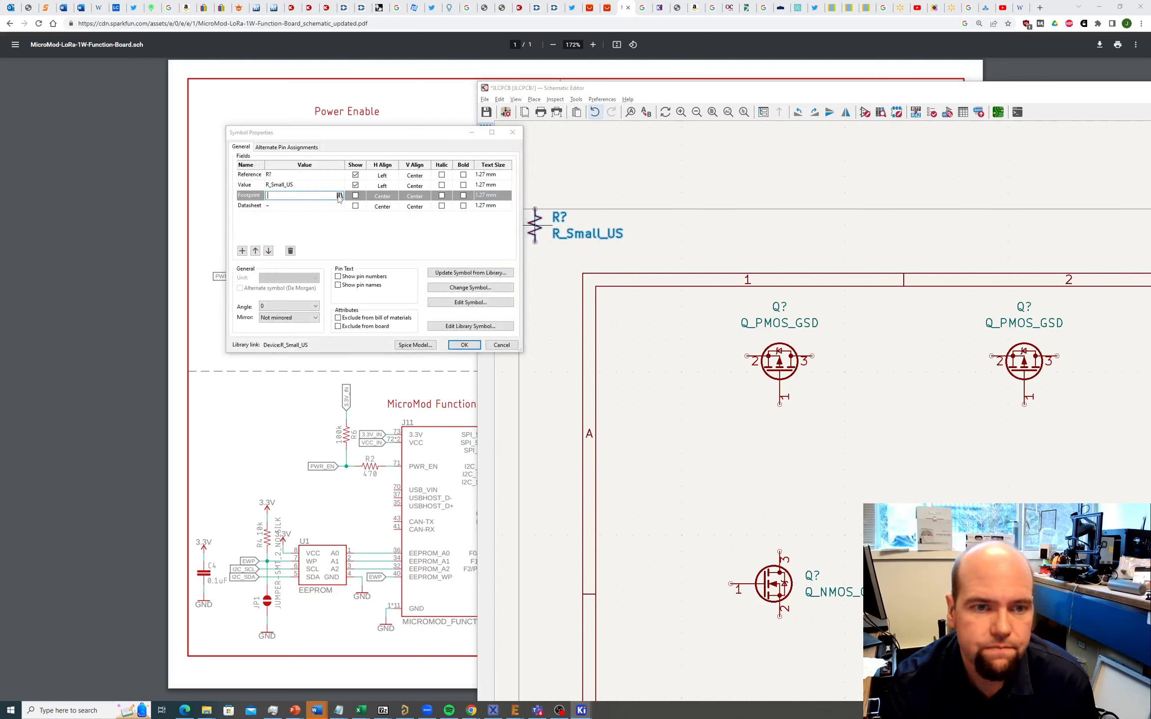
pyautogui.click(339, 196)
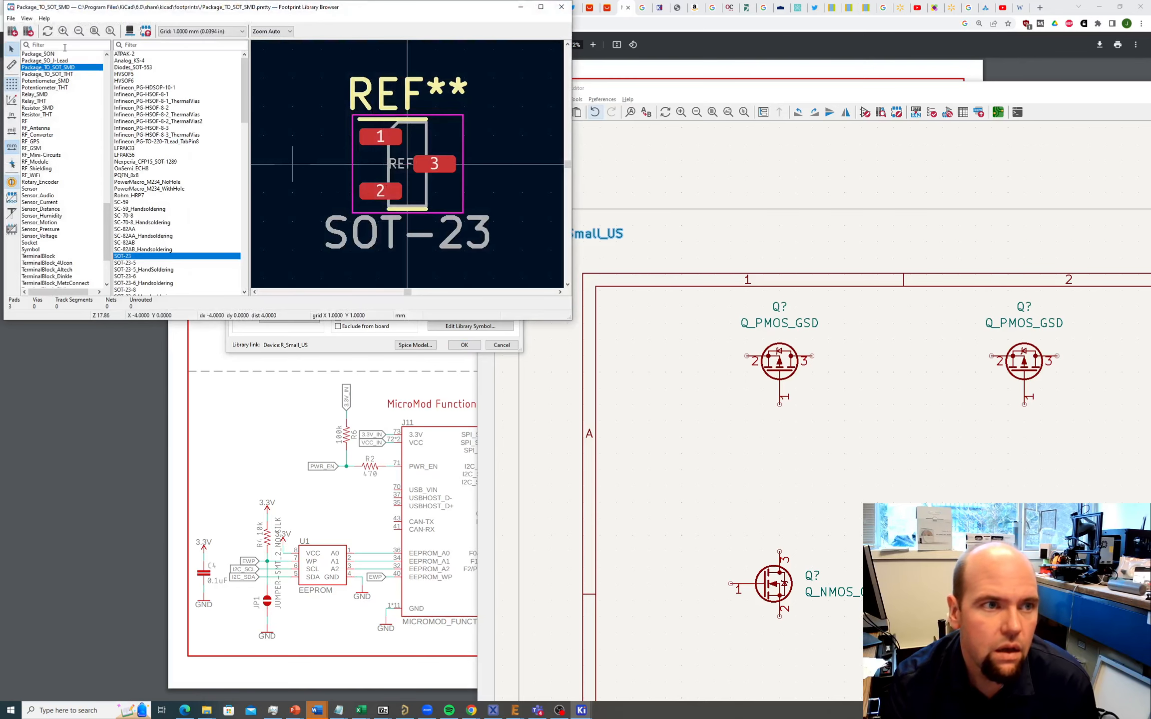
pyautogui.write('smd')
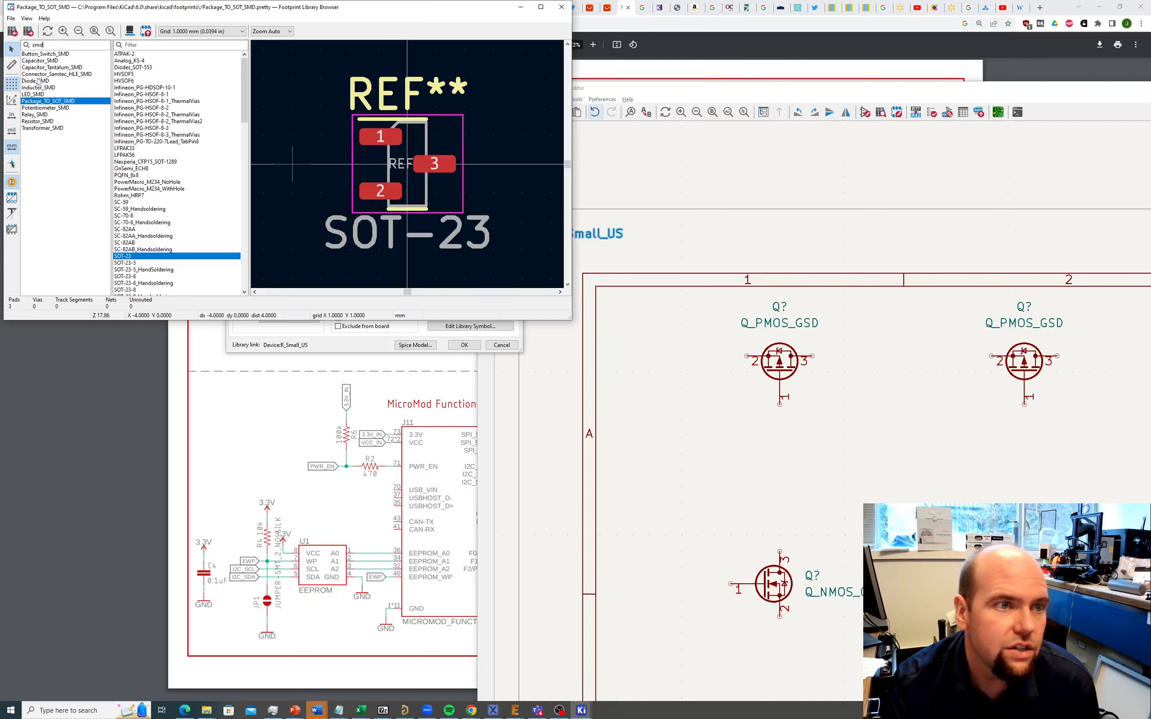
pyautogui.click(36, 121)
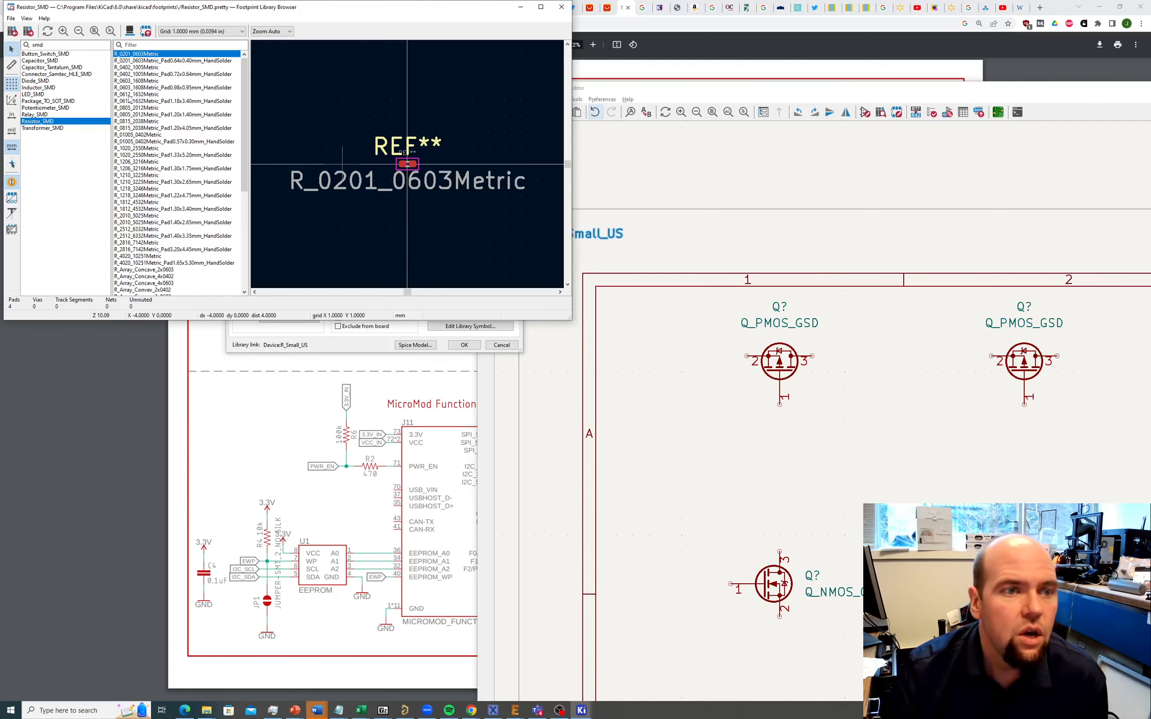
pyautogui.click(132, 82)
pyautogui.click(133, 88)
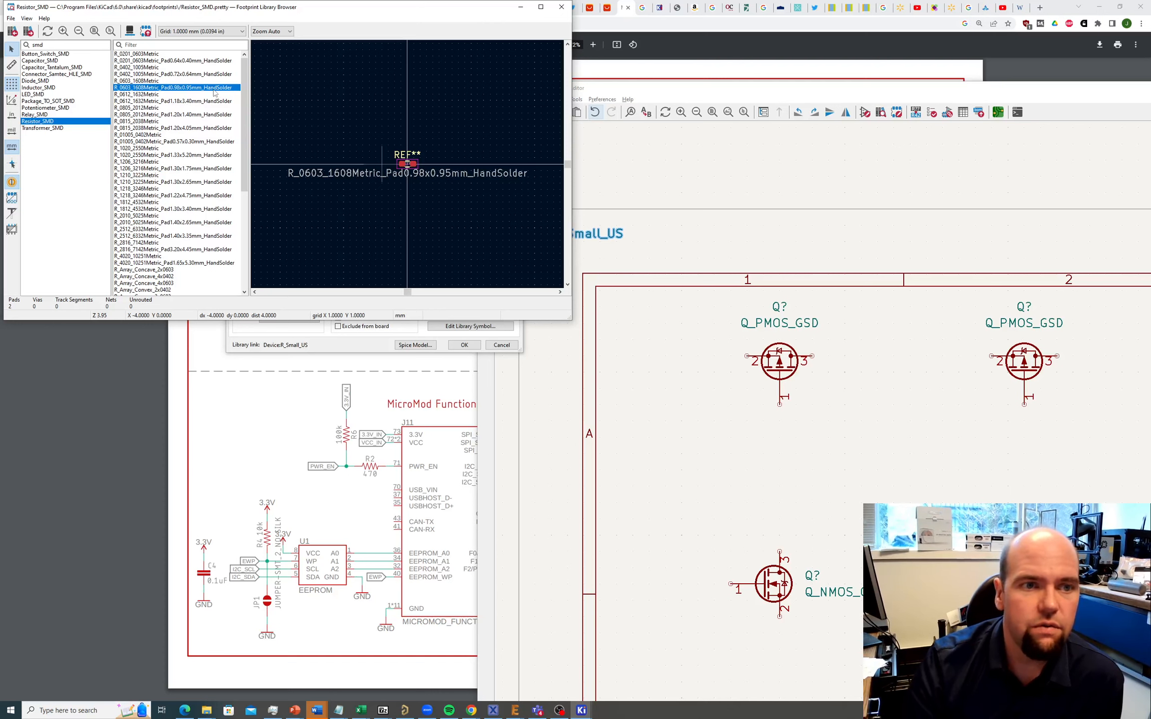
pyautogui.doubleClick(213, 88)
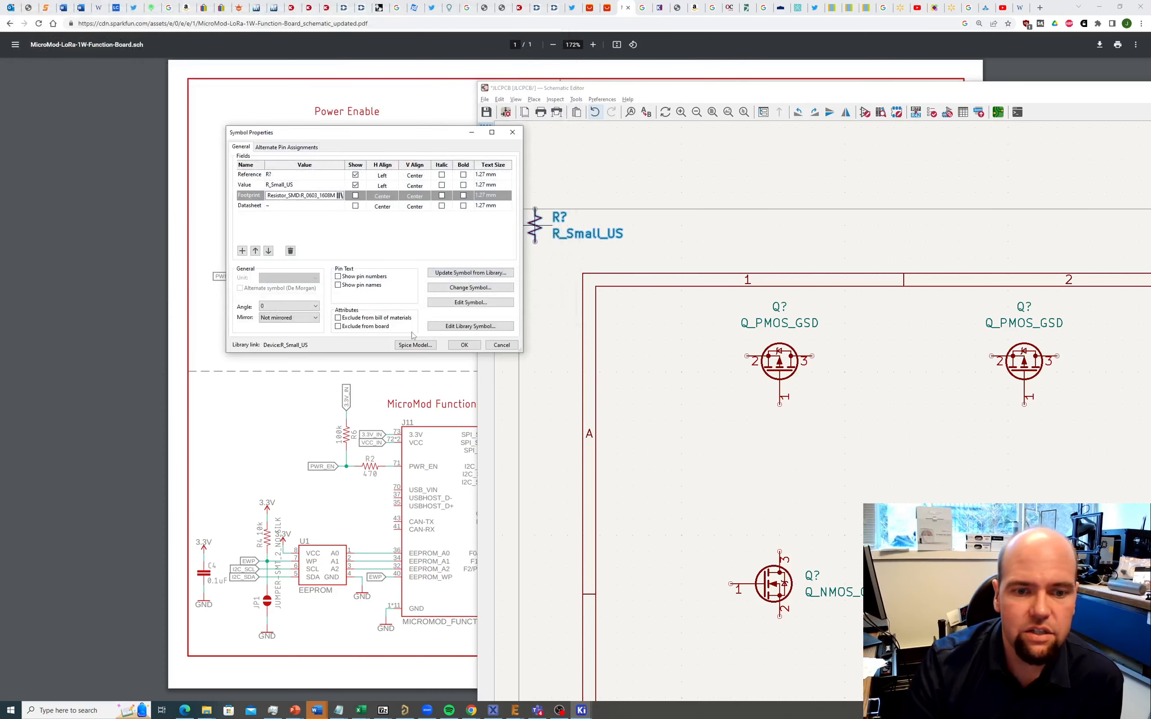
pyautogui.click(464, 345)
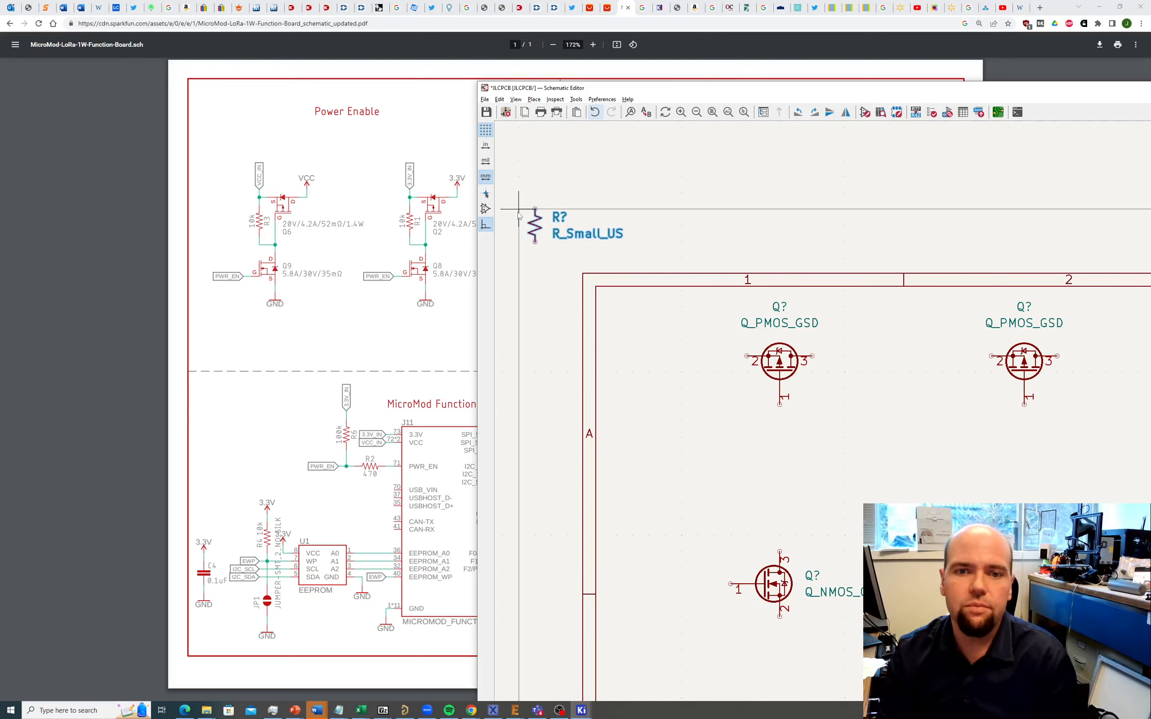
# Step: Duplicate the resistor and place copies below the left and right PMOS
pyautogui.hotkey('ctrl', 'd')
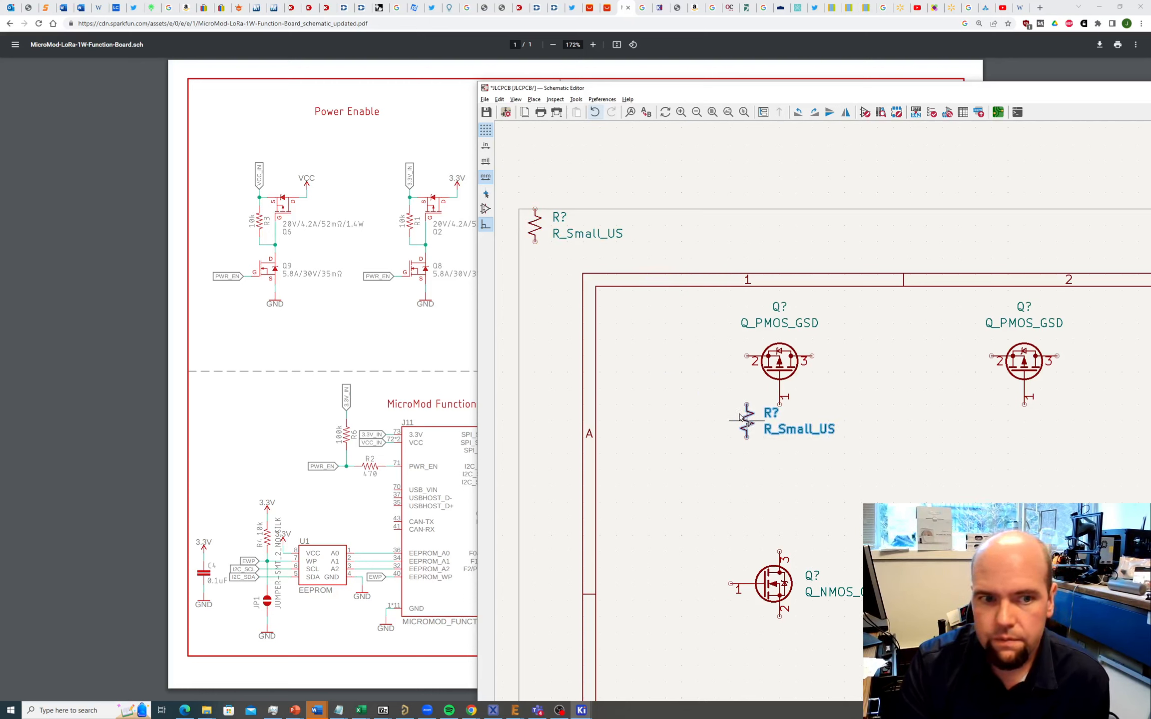
pyautogui.click(742, 420)
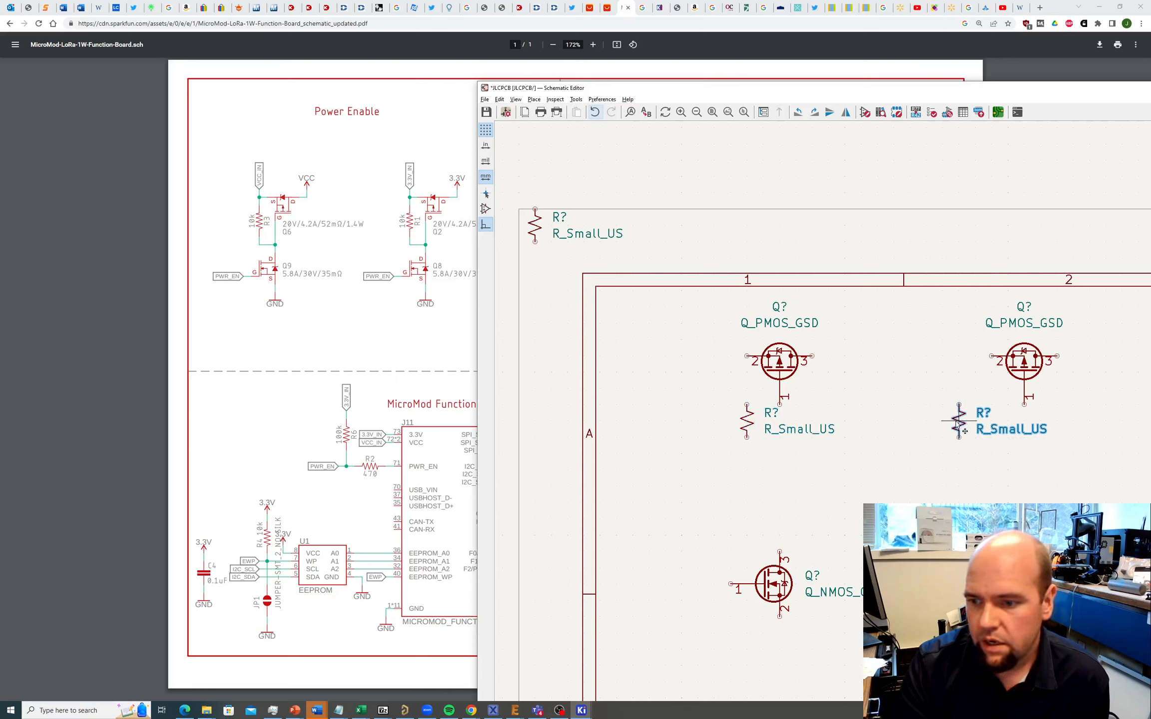
pyautogui.click(1003, 425)
# Step: Wire the left PMOS pin 2, its resistor, the PMOS lower pin and the left NMOS pin 3 together
pyautogui.press('w')
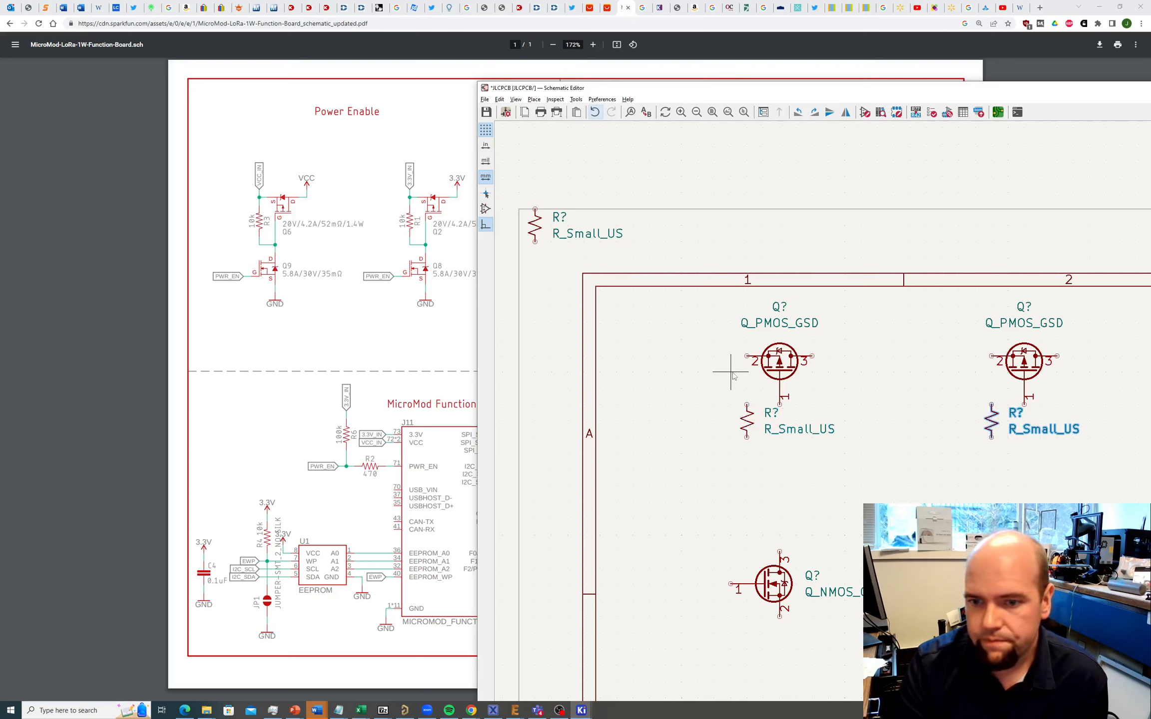
pyautogui.click(747, 356)
pyautogui.click(747, 404)
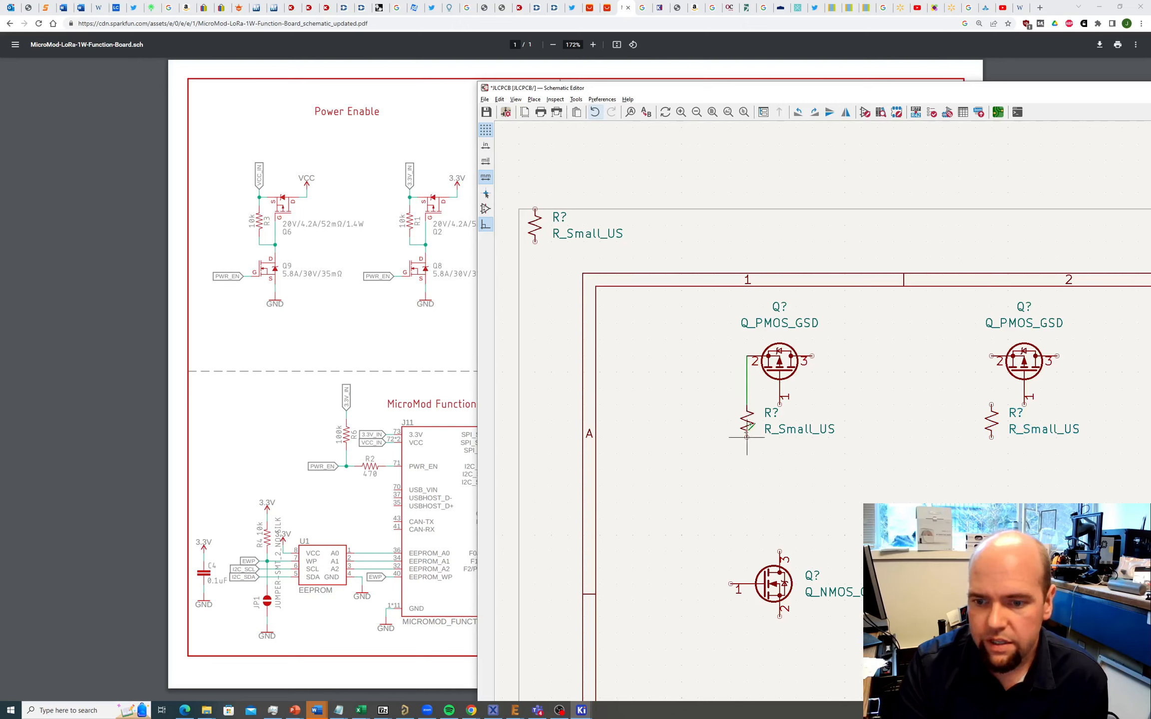
pyautogui.click(747, 437)
pyautogui.click(779, 405)
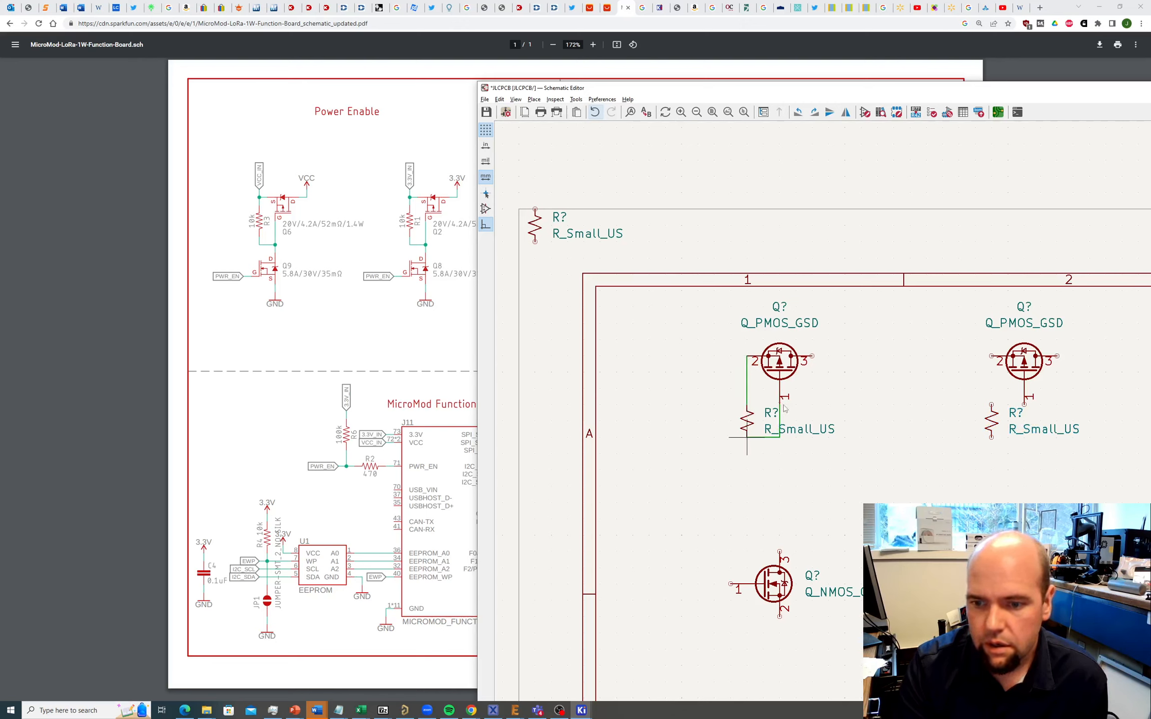
pyautogui.click(779, 551)
pyautogui.click(780, 437)
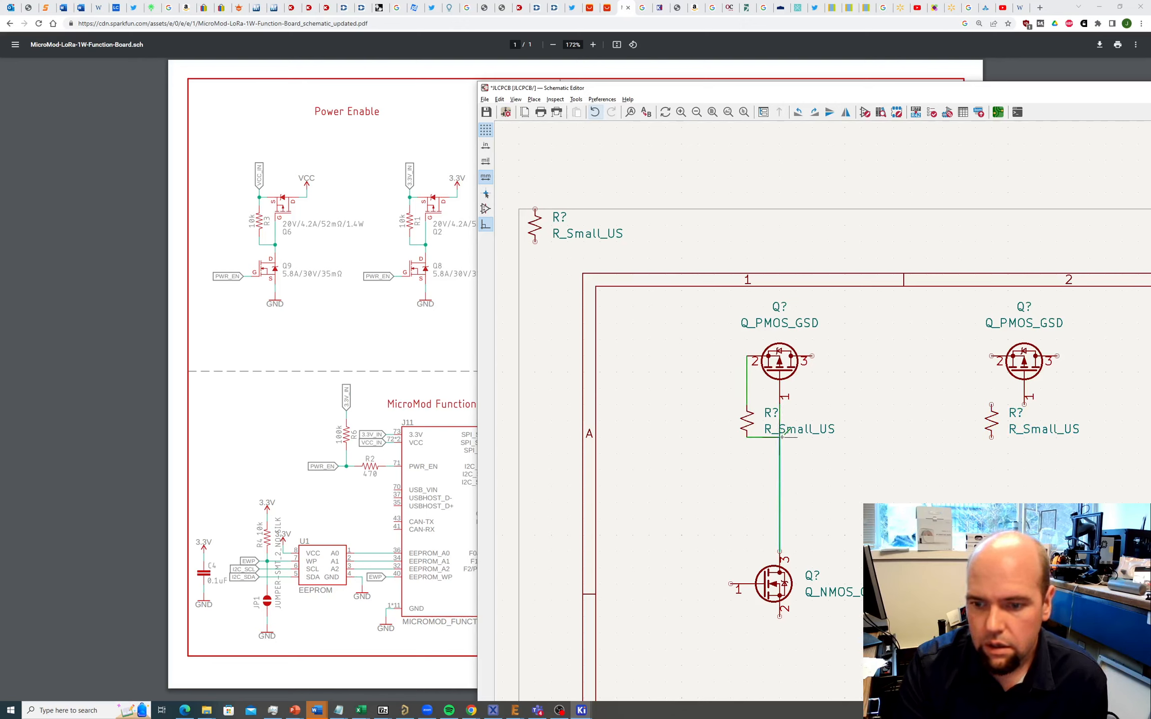
# Step: Wire the right PMOS, its resistor and the NMOS the same way
pyautogui.click(1024, 404)
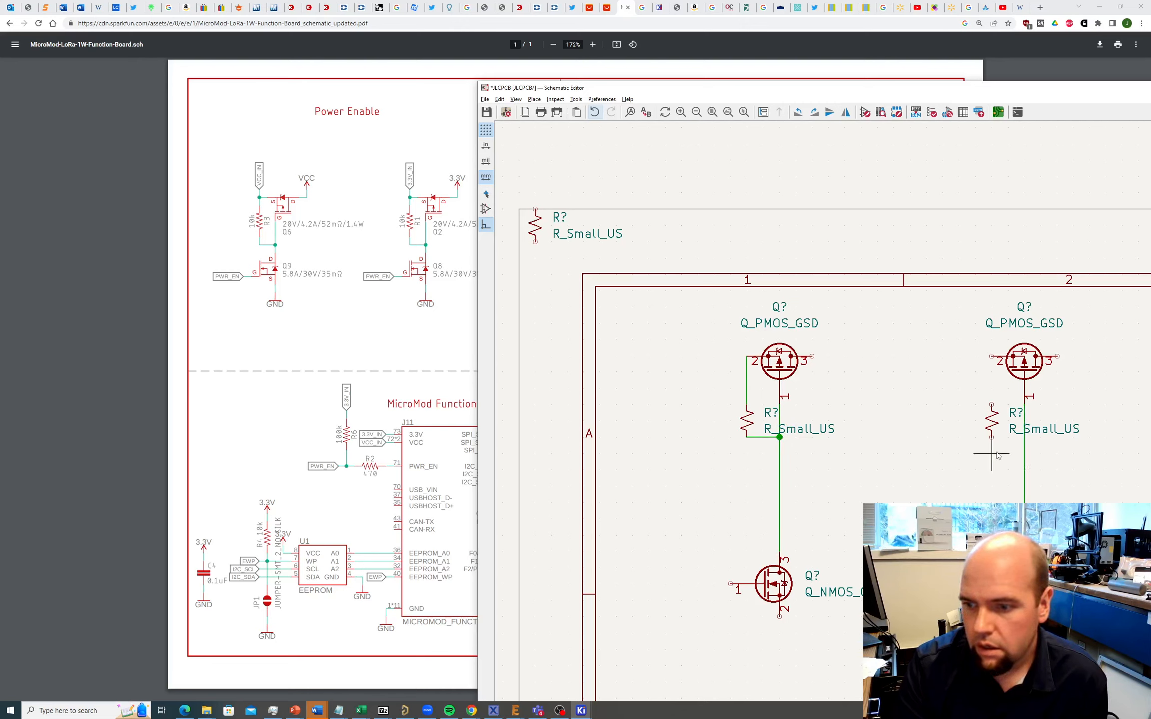
pyautogui.click(991, 437)
pyautogui.click(1023, 437)
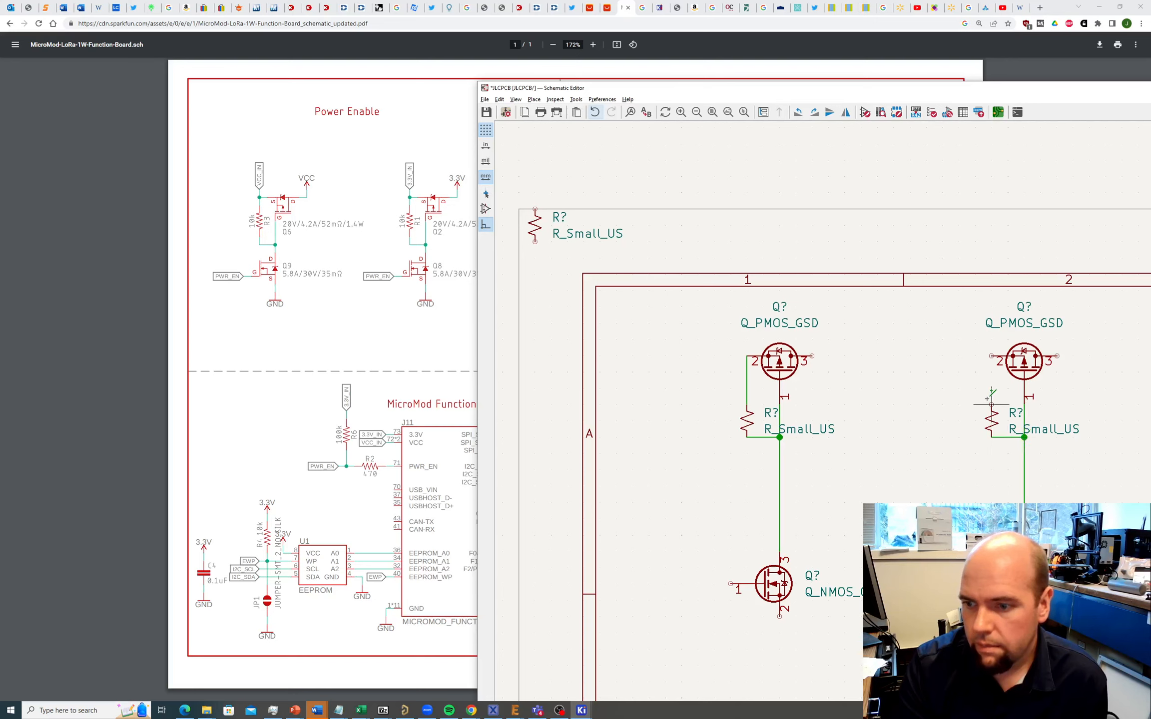
pyautogui.click(992, 404)
pyautogui.click(992, 356)
pyautogui.scroll(-1, 846, 440)
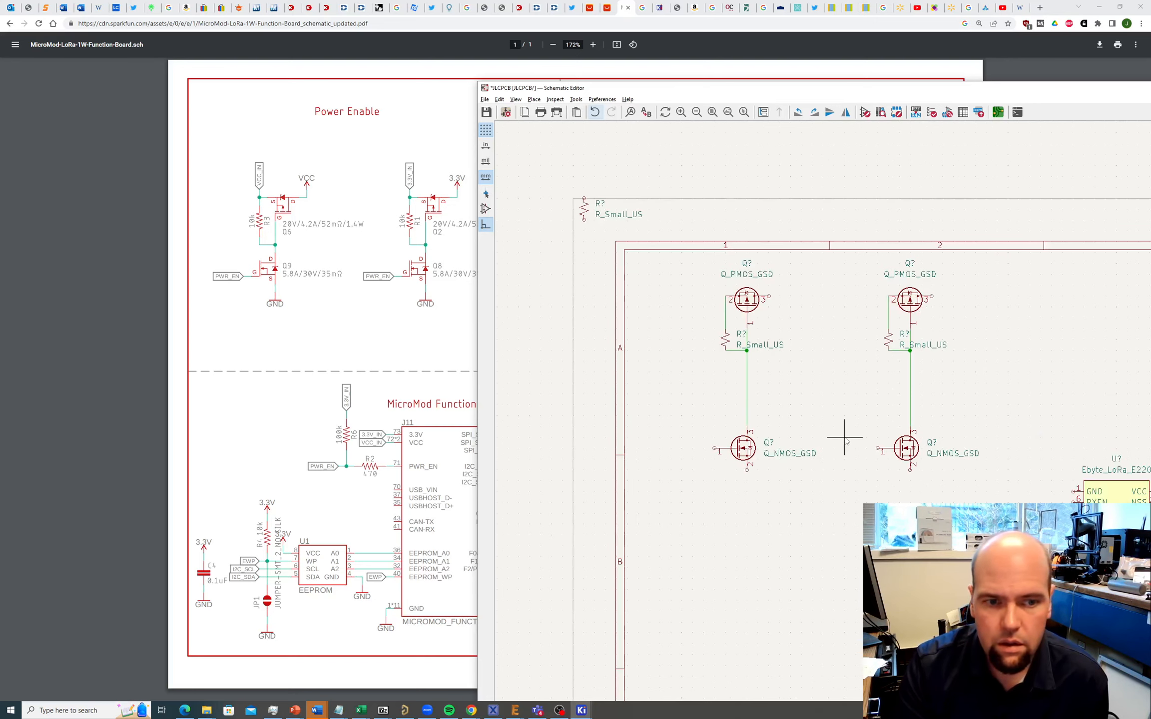
# Step: Change the left and right resistor values to 100k
pyautogui.scroll(1, 845, 440)
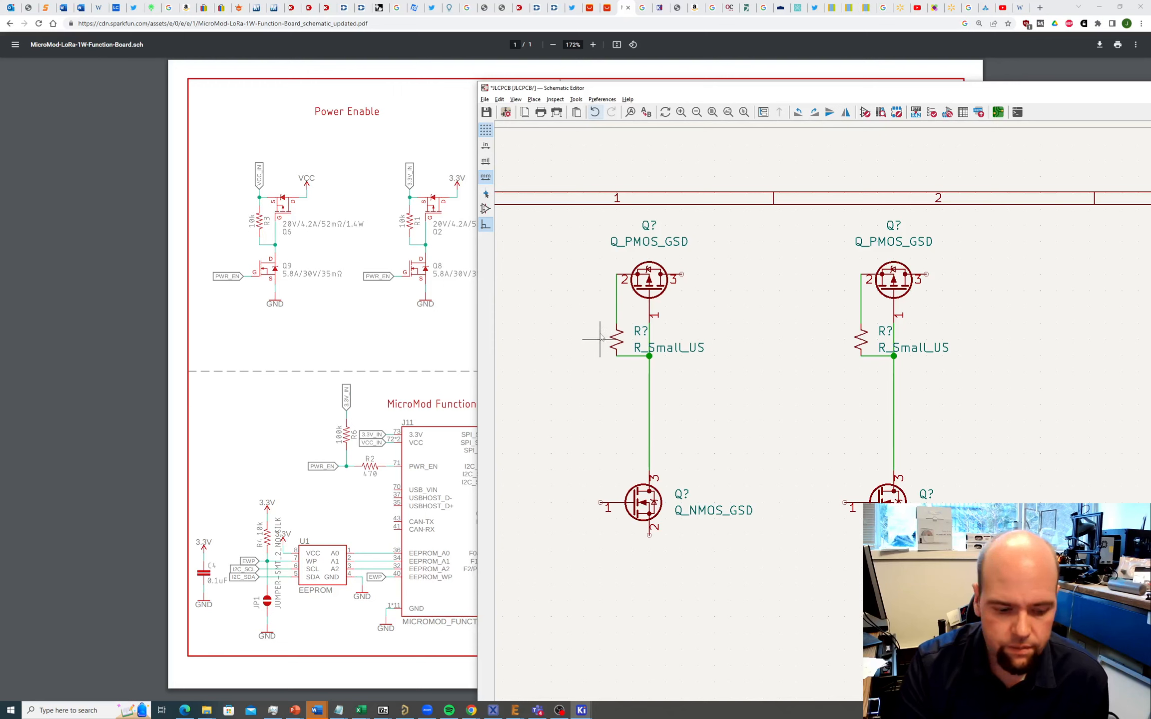
pyautogui.doubleClick(682, 344)
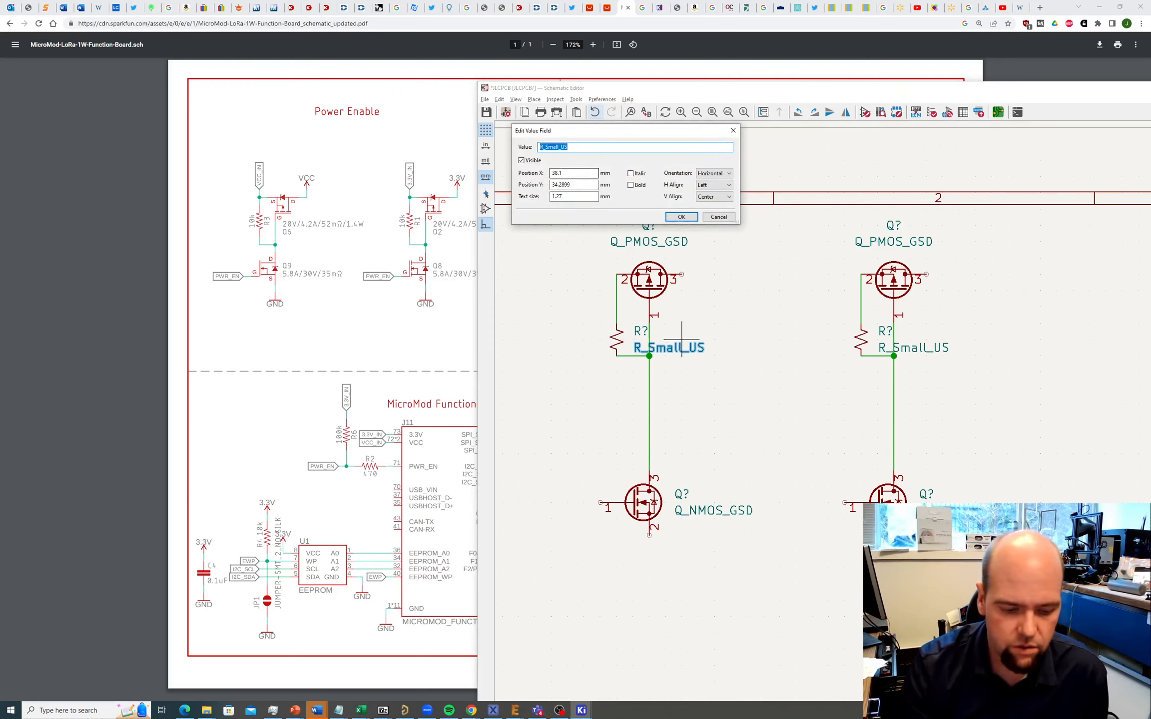
pyautogui.write('100k')
pyautogui.press('Return')
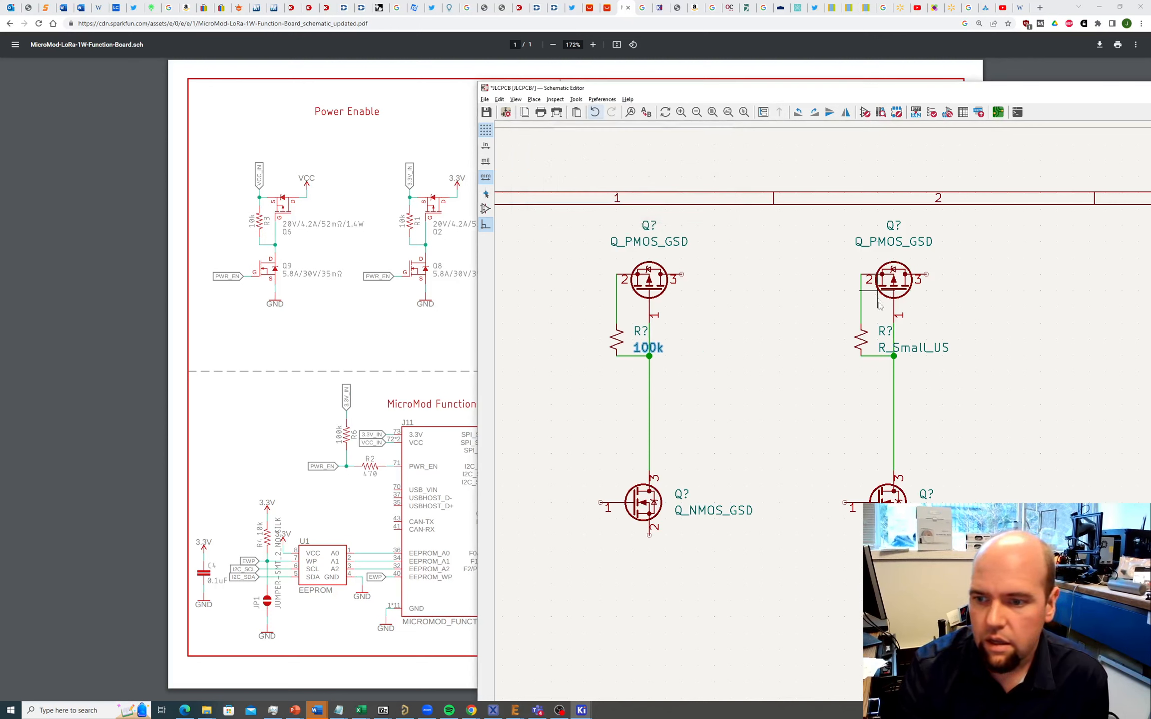
pyautogui.doubleClick(910, 344)
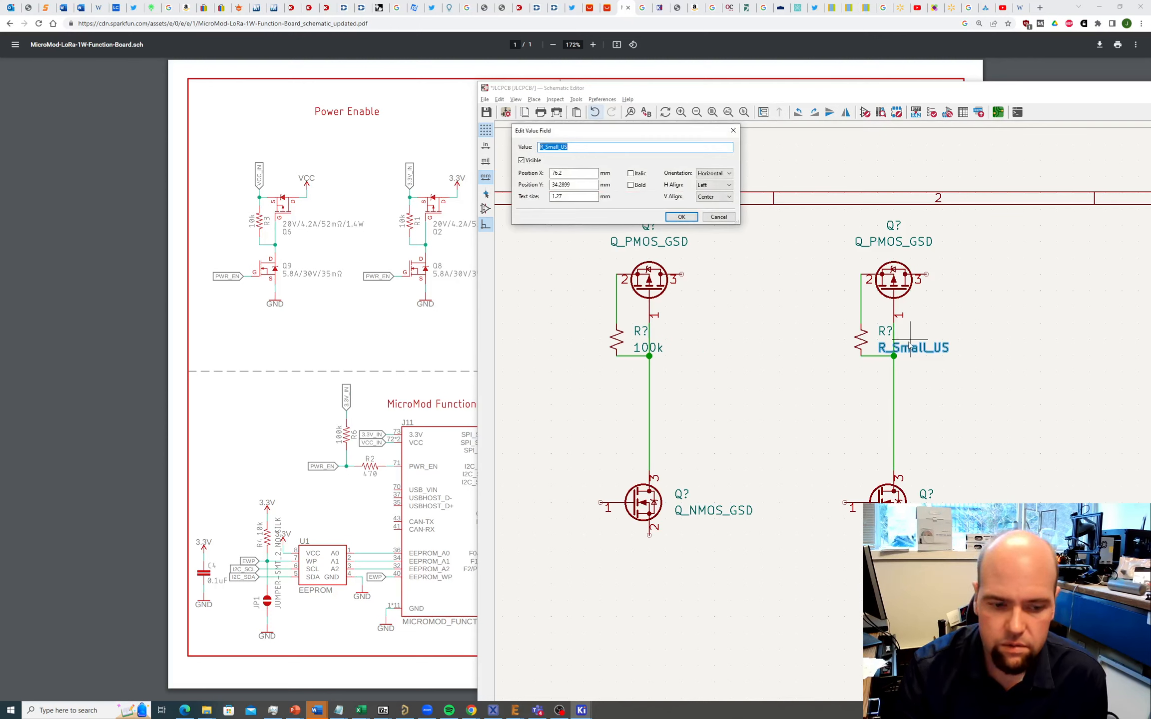
pyautogui.write('100k')
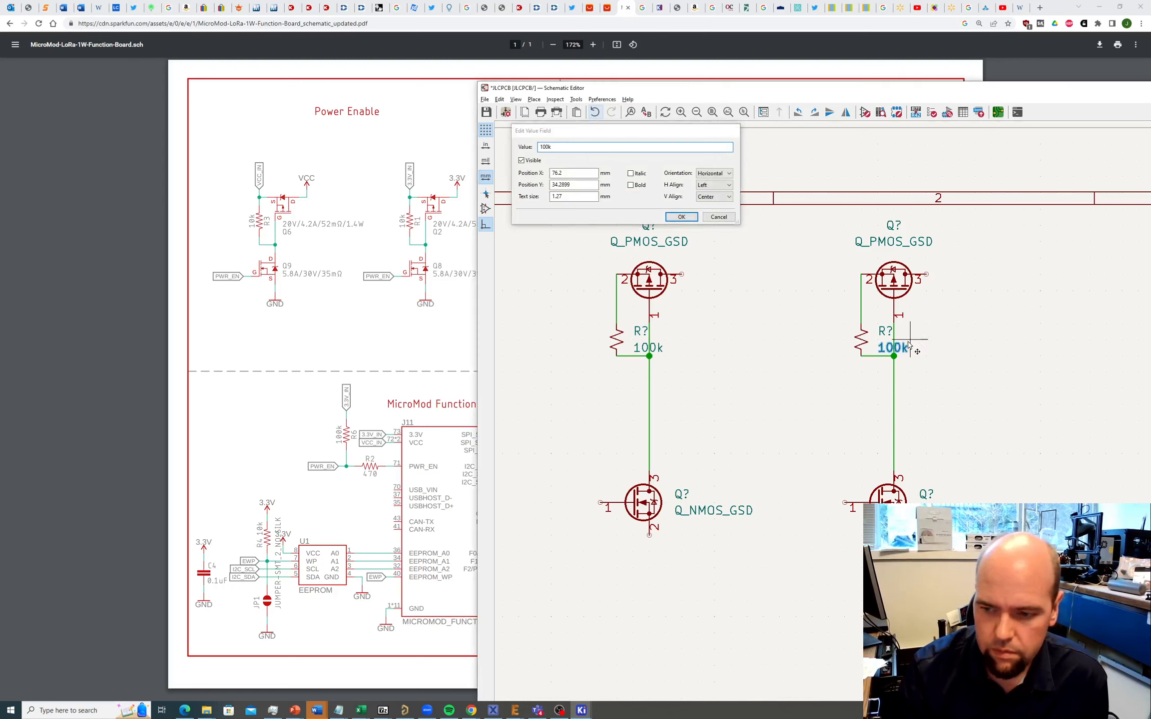
pyautogui.press('Return')
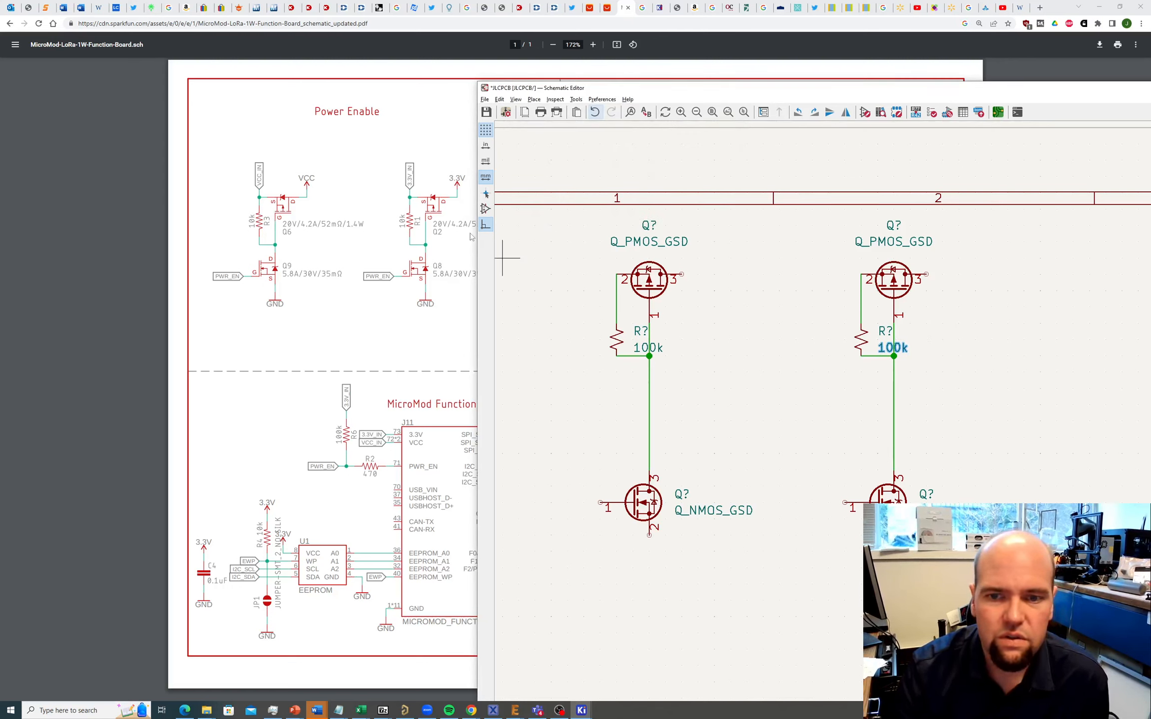
# Step: Draw a short wire leftward from pin 2 of each PMOS, joining the resistor wire
pyautogui.click(616, 280)
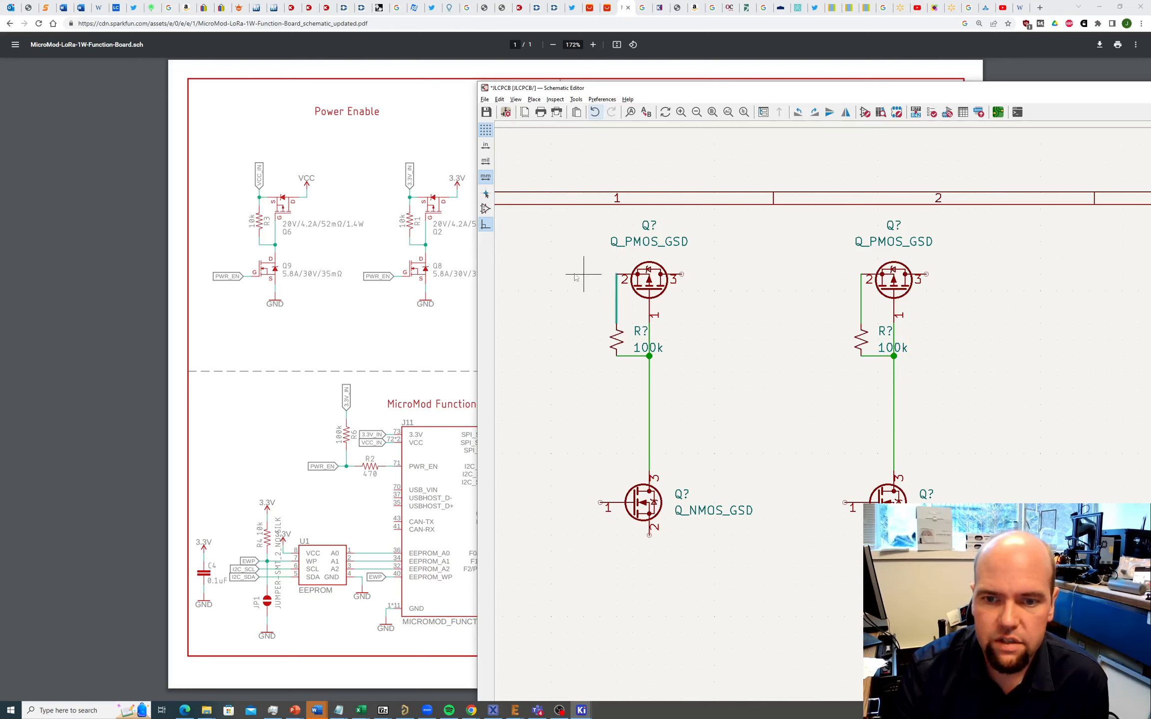
pyautogui.click(578, 277)
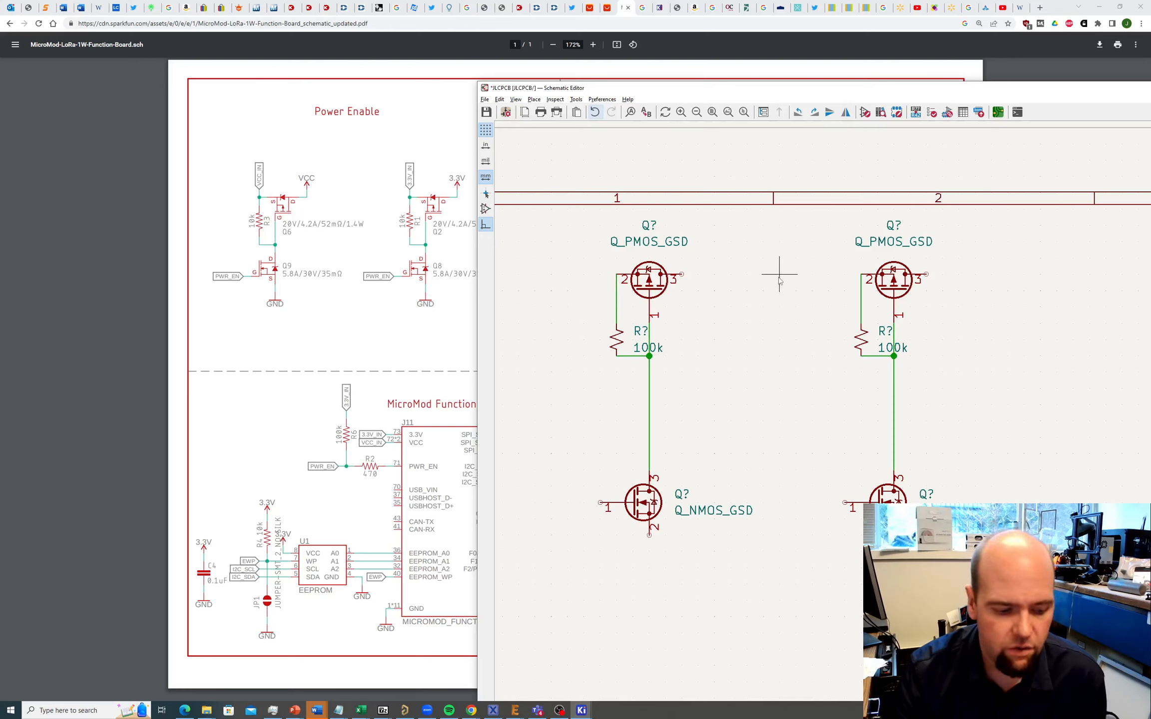
pyautogui.click(533, 100)
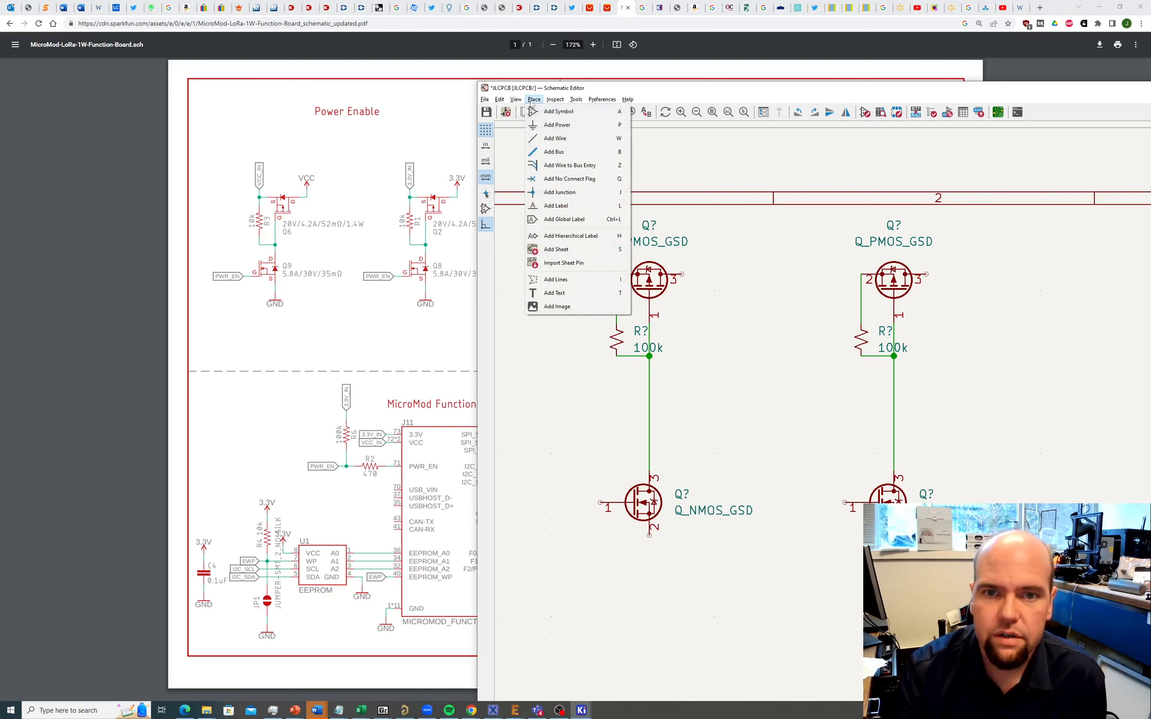
pyautogui.click(555, 138)
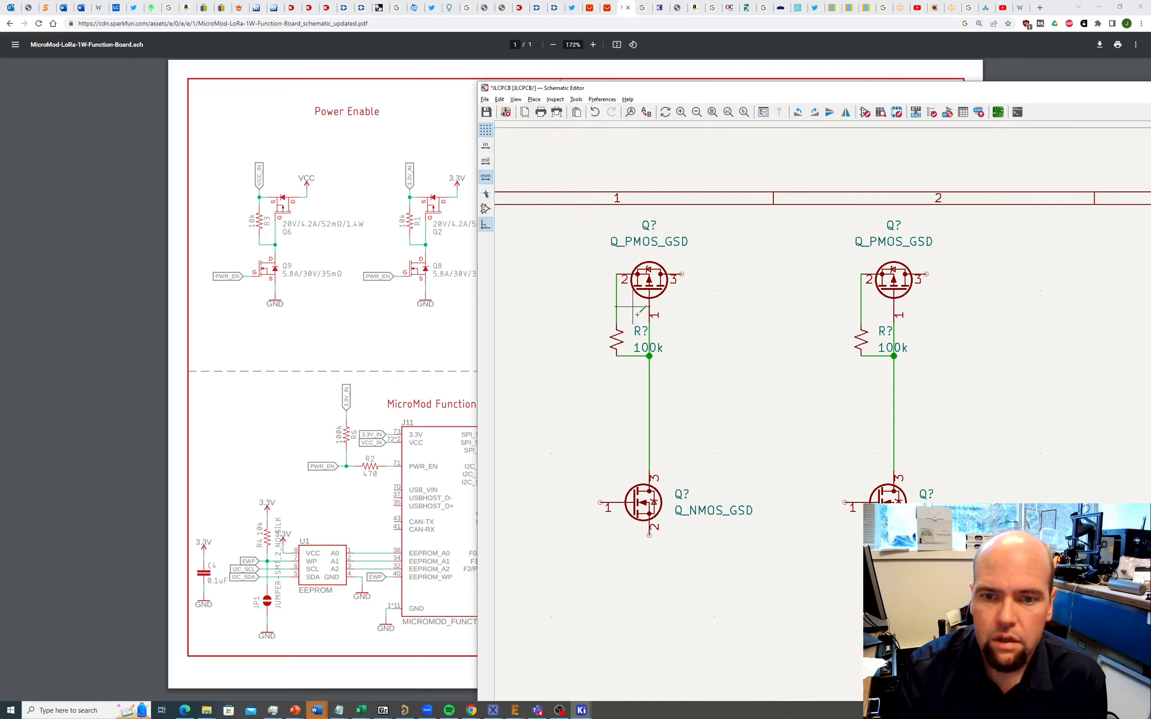
pyautogui.click(616, 274)
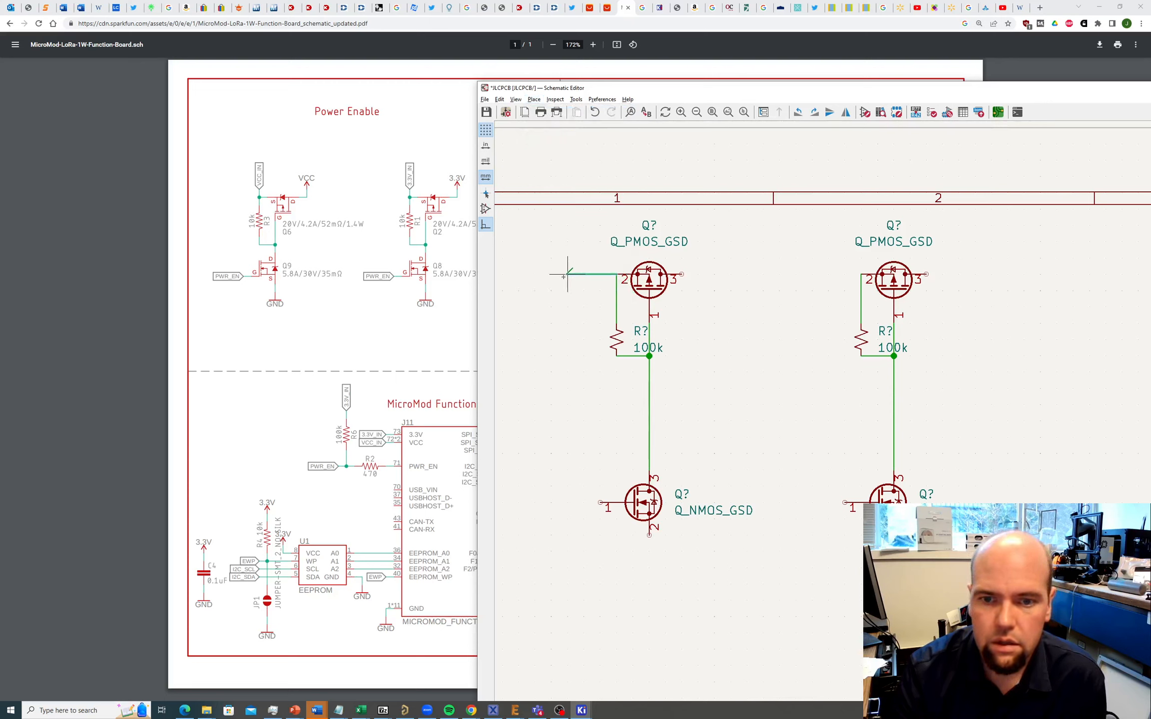
pyautogui.press('Escape')
pyautogui.click(568, 274)
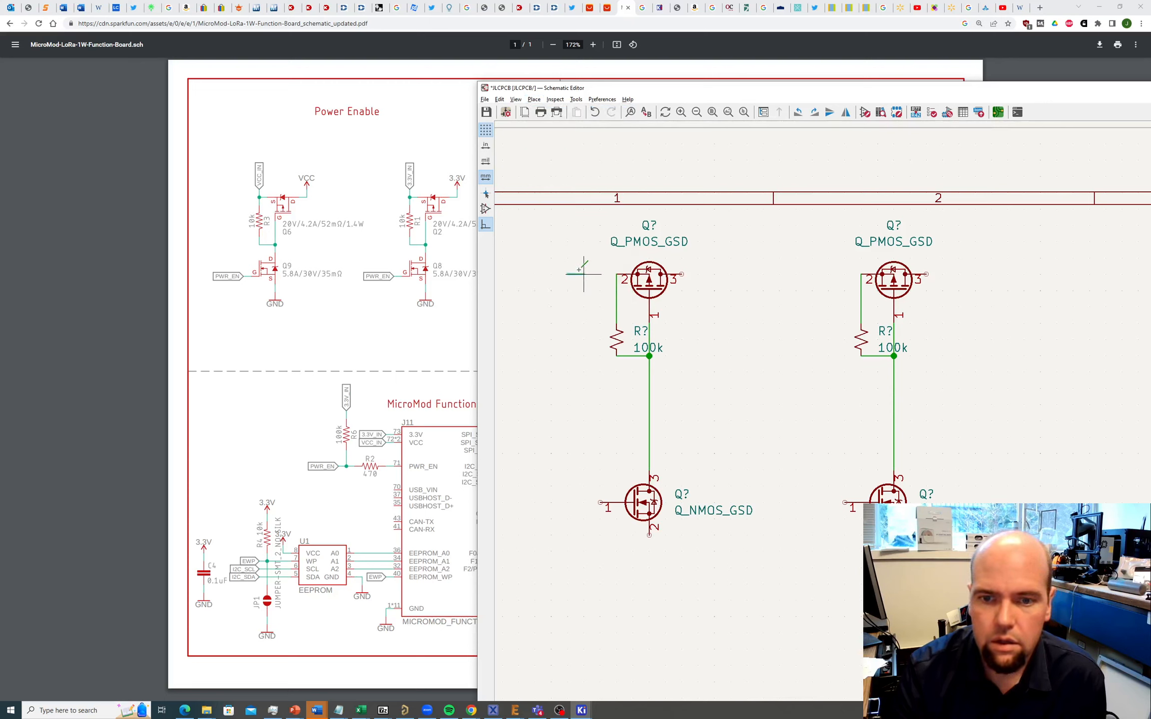
pyautogui.doubleClick(616, 275)
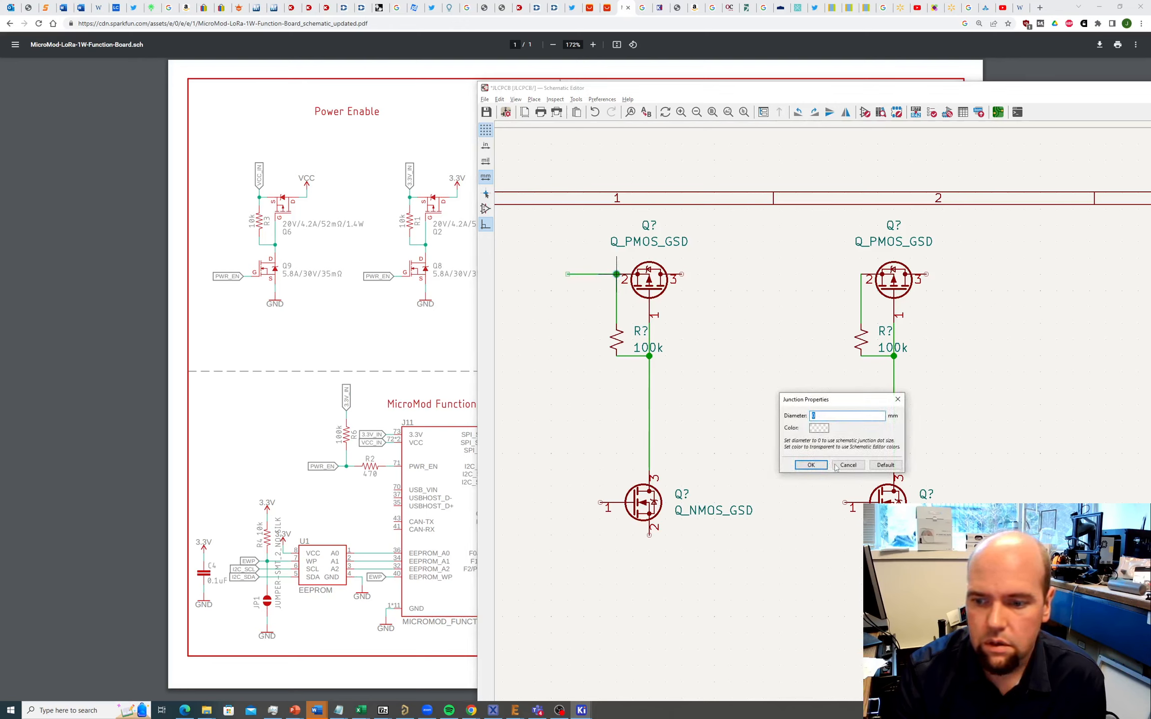
pyautogui.click(844, 465)
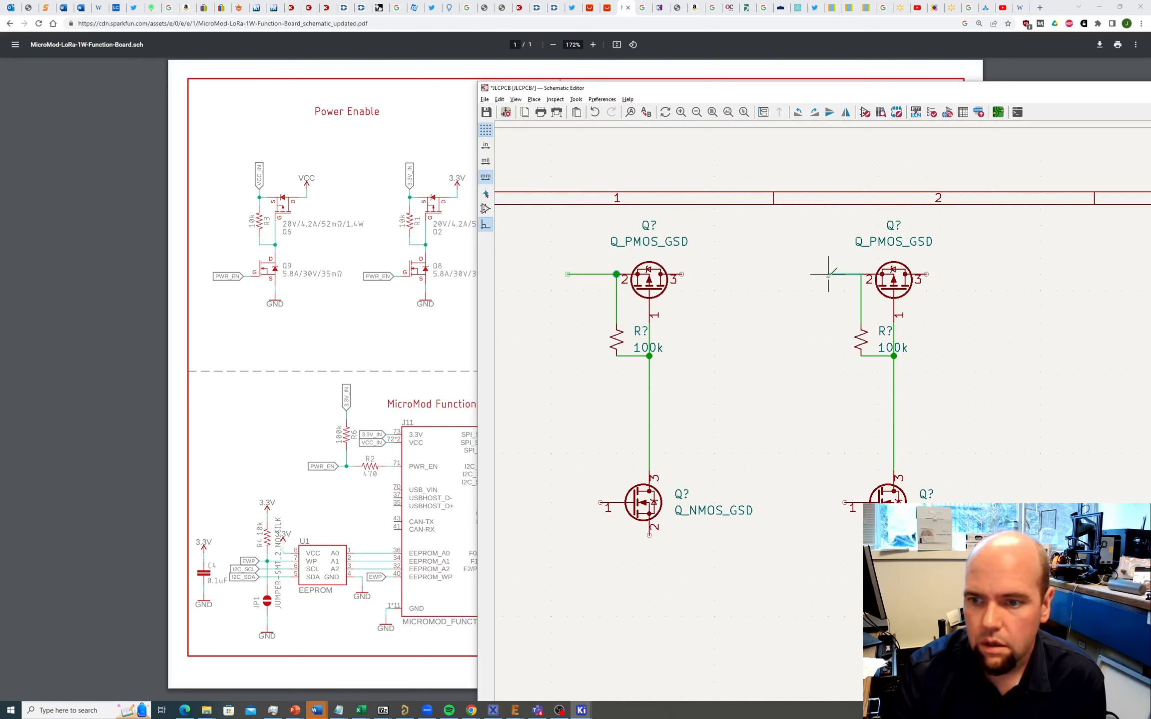
pyautogui.doubleClick(812, 275)
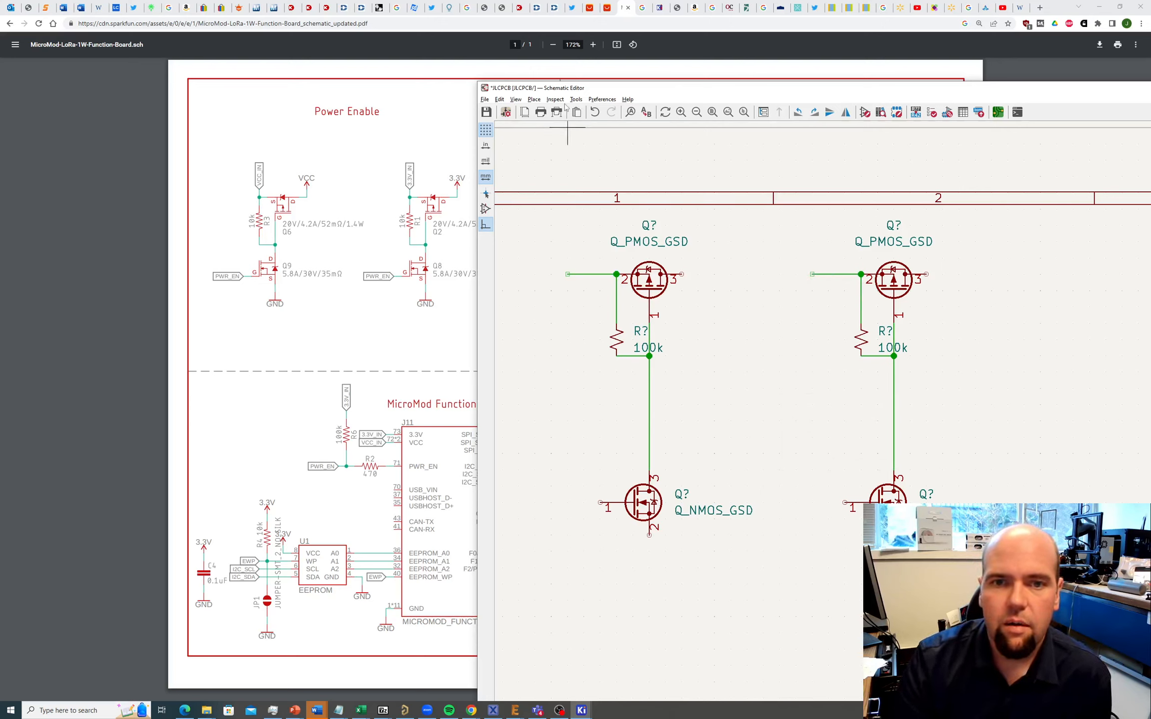
# Step: Put global labels VCC_IN and 3V3_IN on the ends of the two PMOS gate wires
pyautogui.click(534, 100)
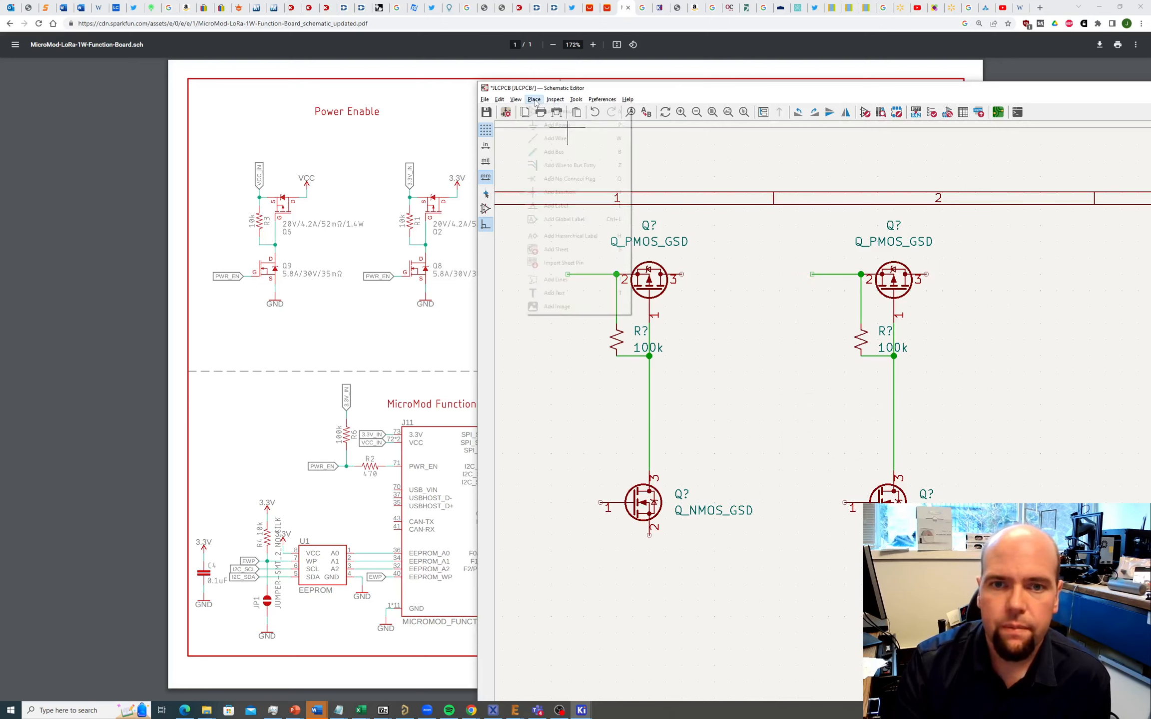
pyautogui.click(549, 218)
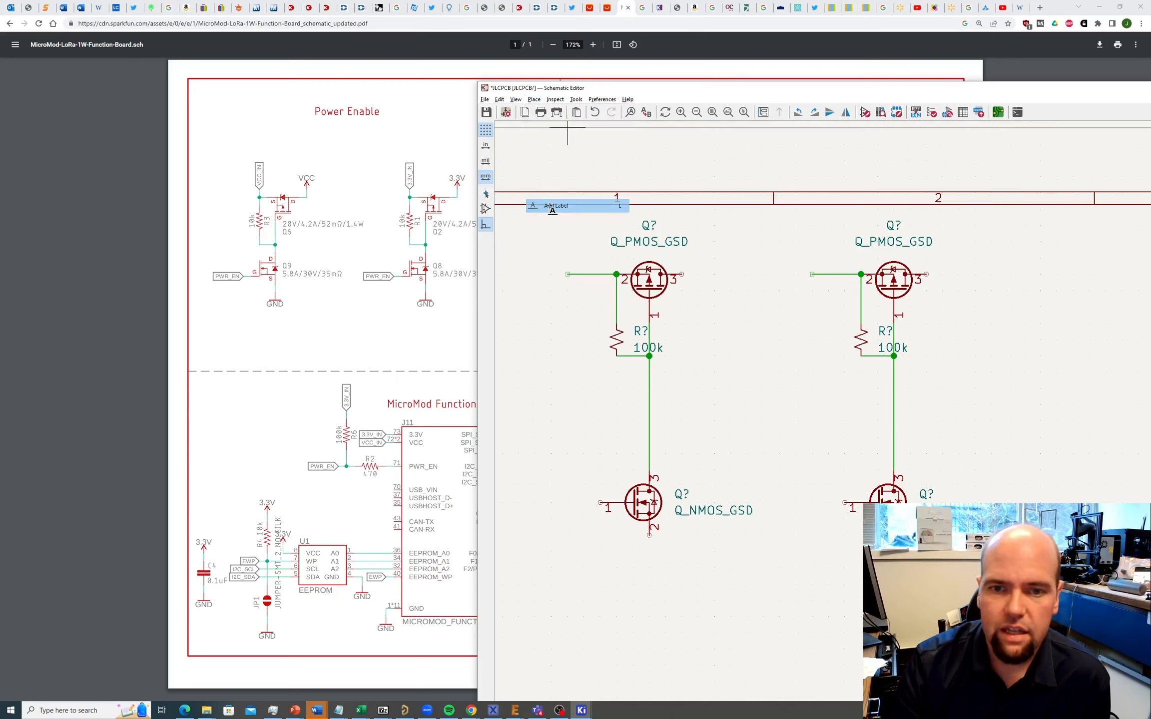
pyautogui.click(569, 273)
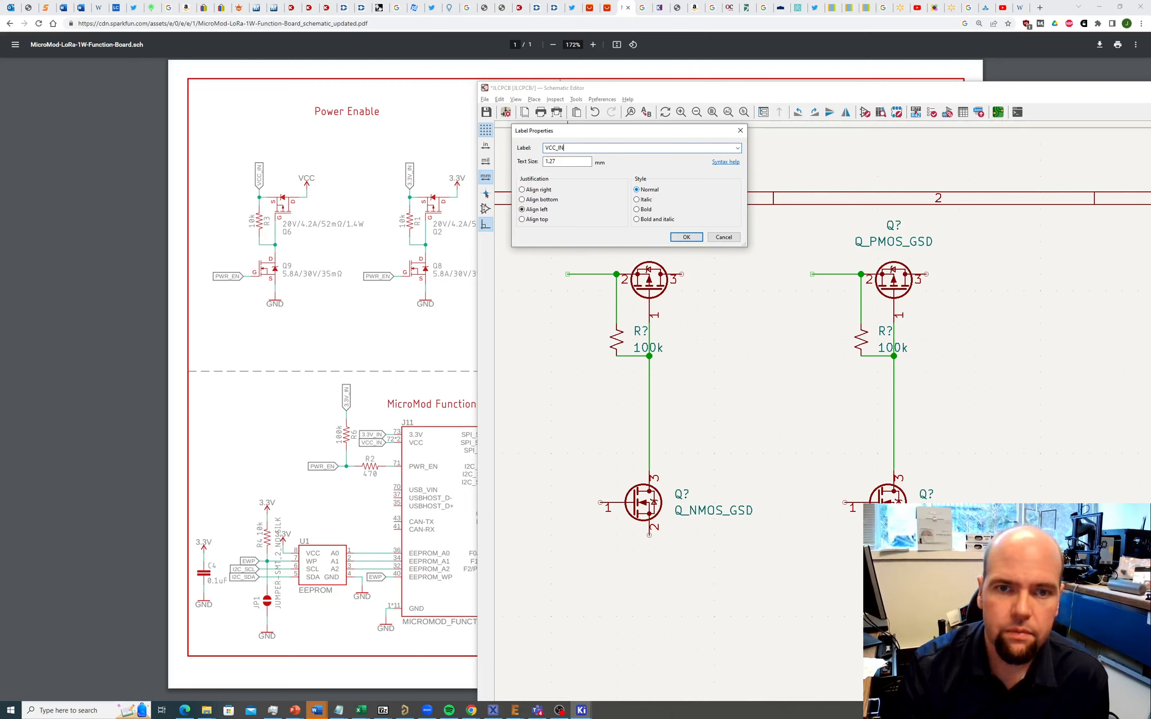
pyautogui.press('Return')
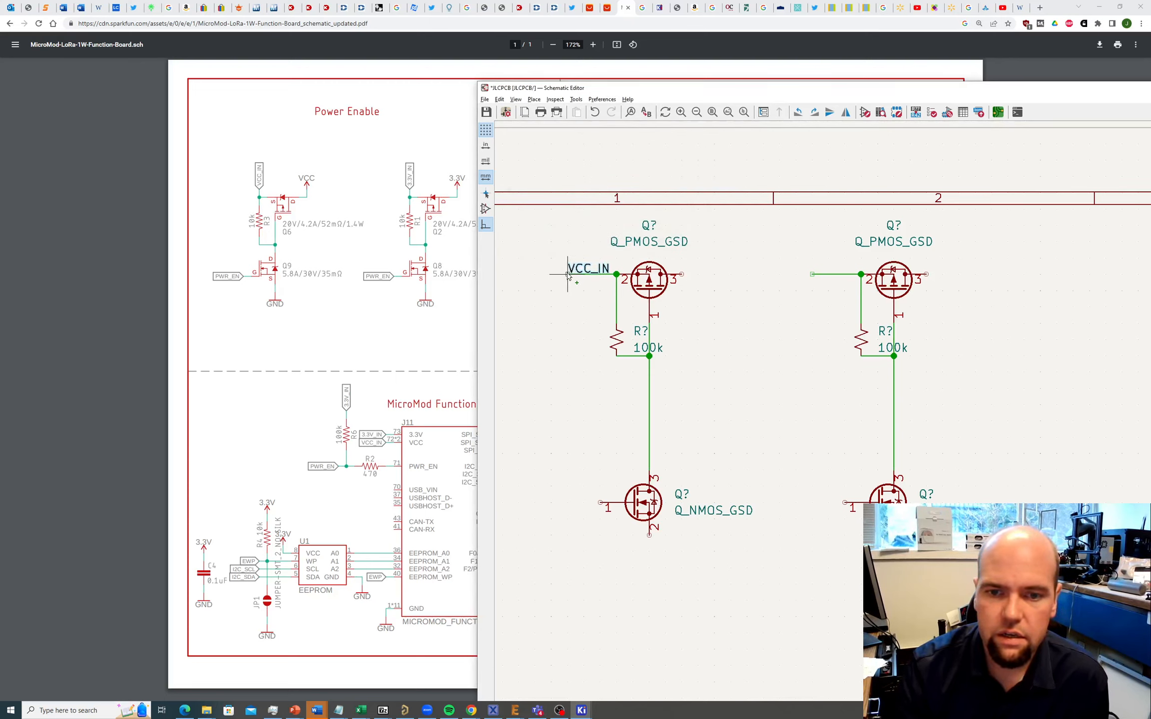
pyautogui.click(568, 275)
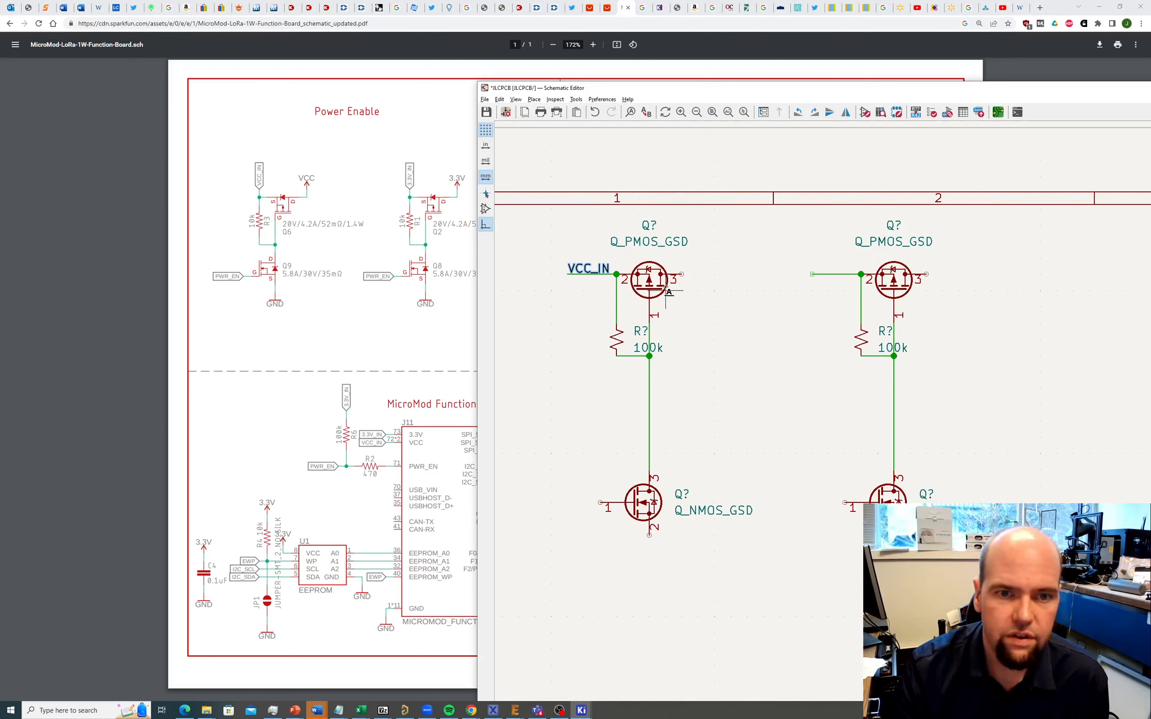
pyautogui.click(812, 274)
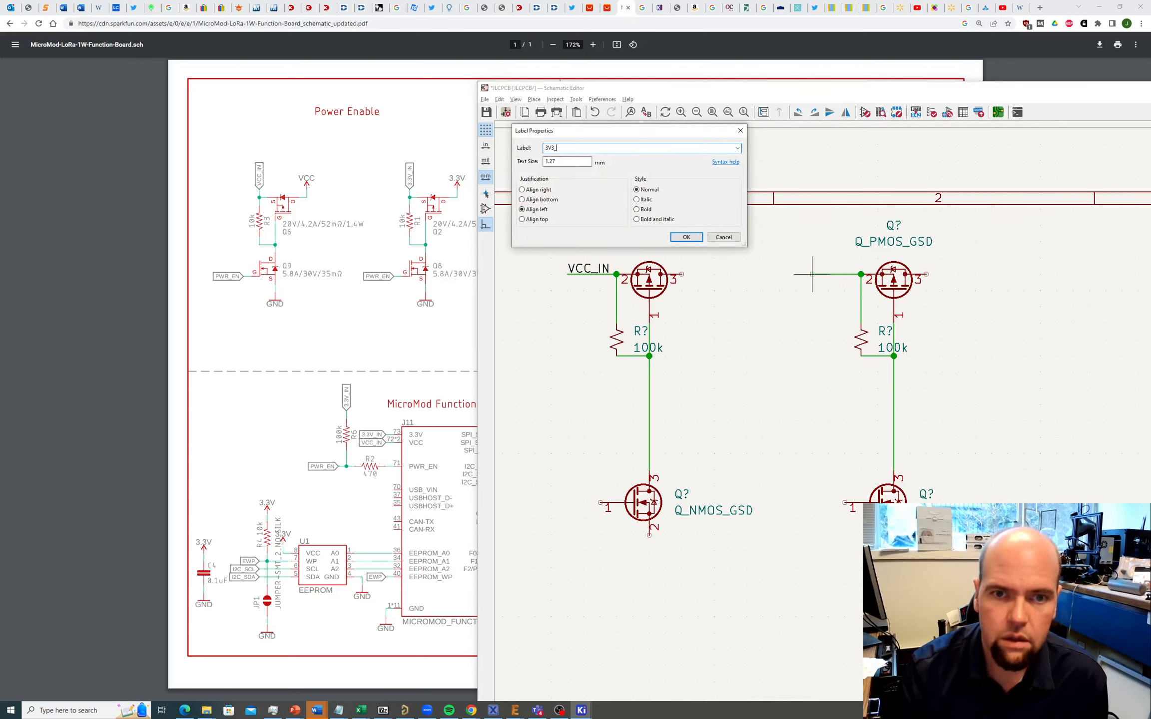
pyautogui.press('Return')
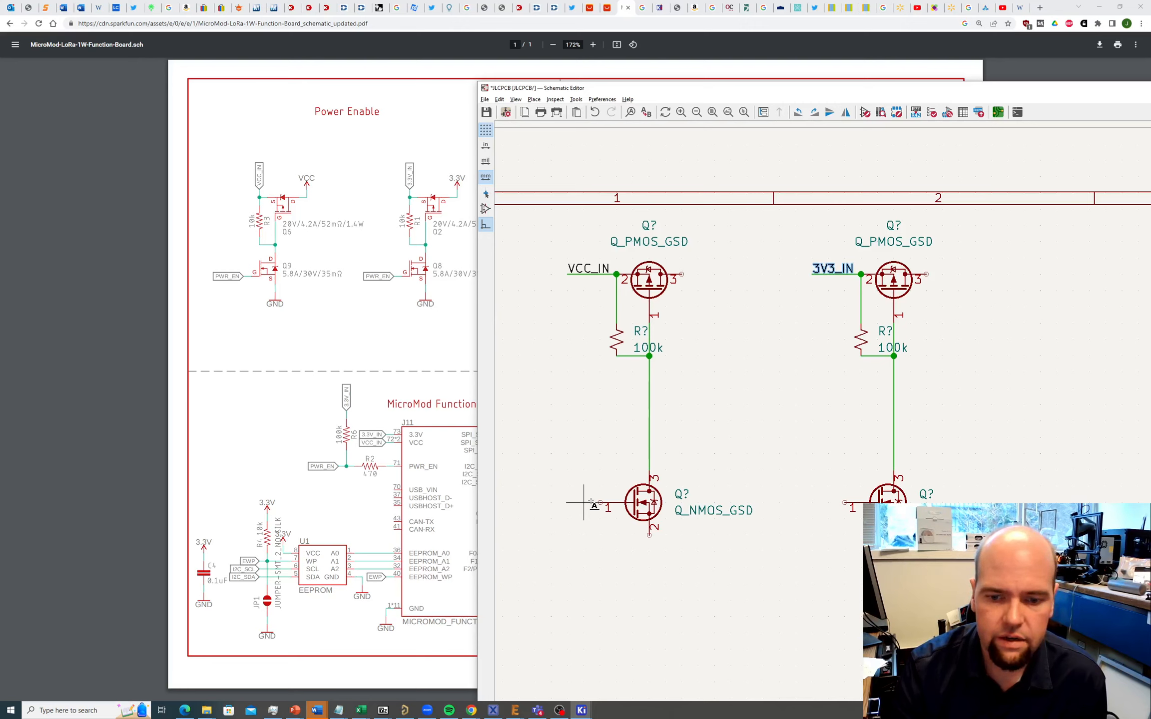
# Step: Place a PWR_EN global label at the left NMOS gate and a copy at the right one
pyautogui.click(552, 503)
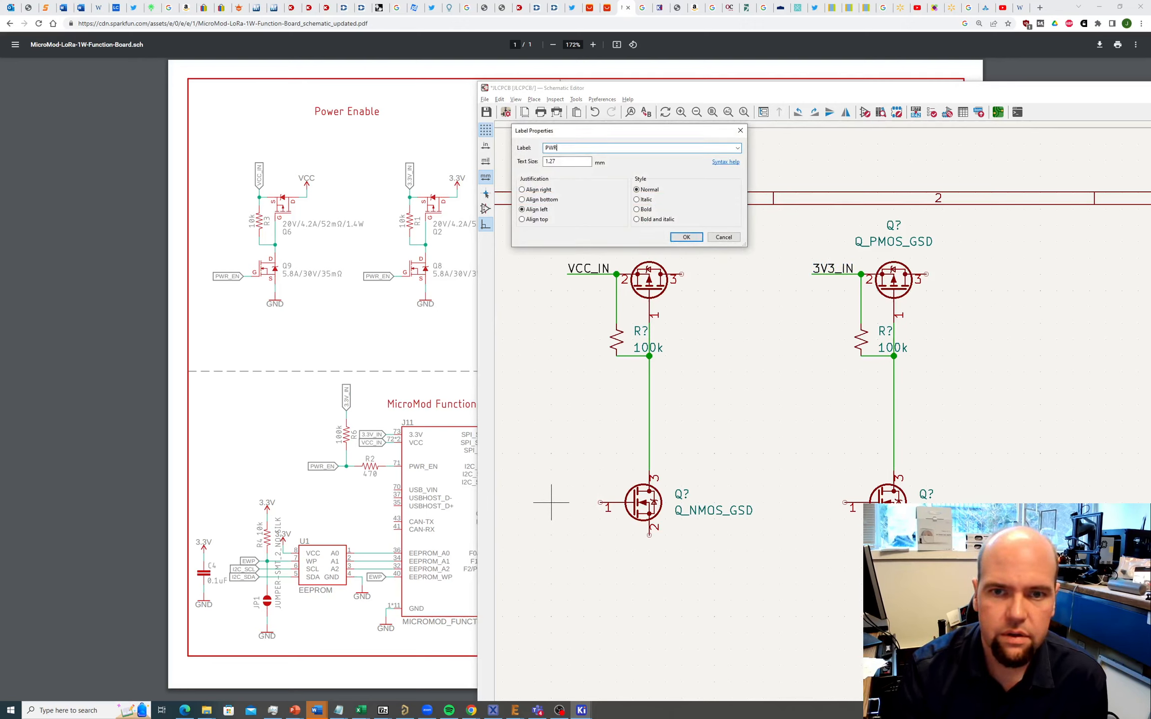
pyautogui.press('Return')
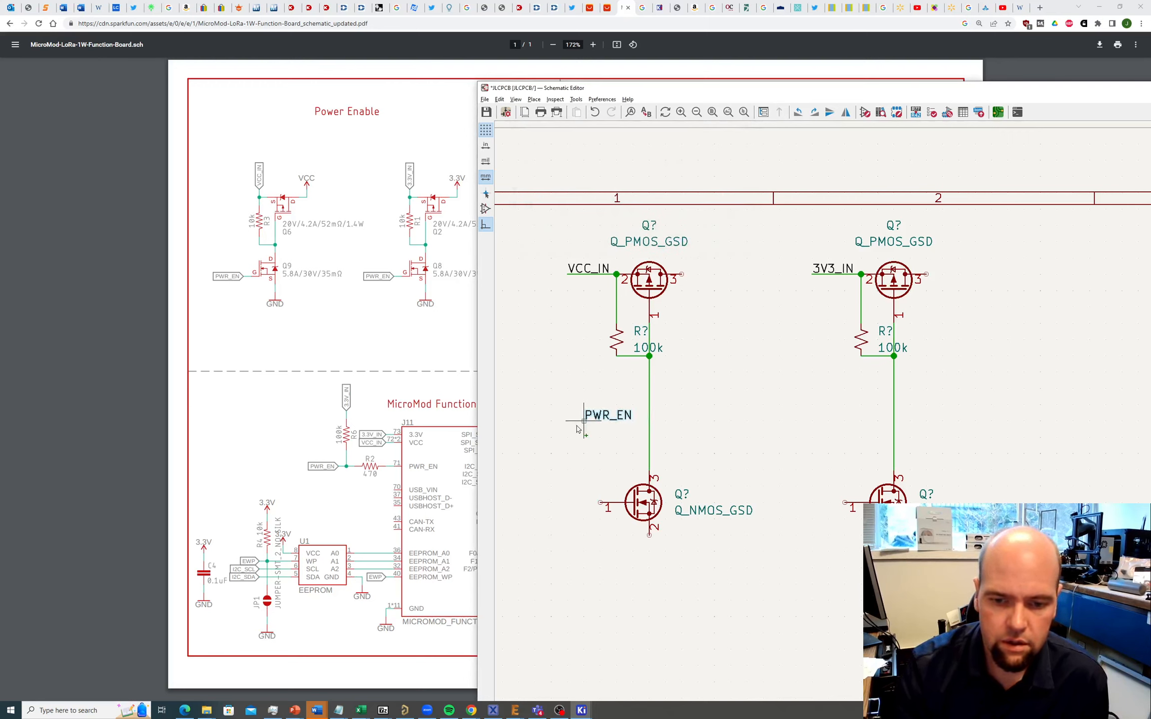
pyautogui.click(551, 505)
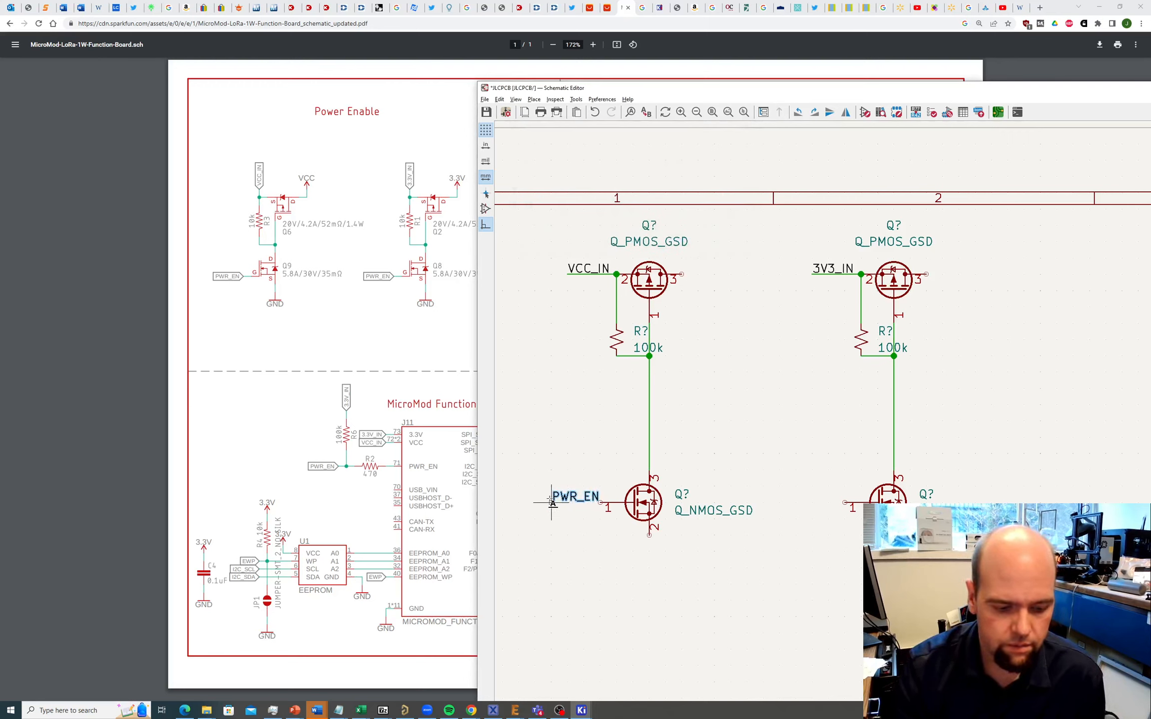
pyautogui.moveTo(536, 475); pyautogui.dragTo(607, 530)
pyautogui.hotkey('ctrl', 'd')
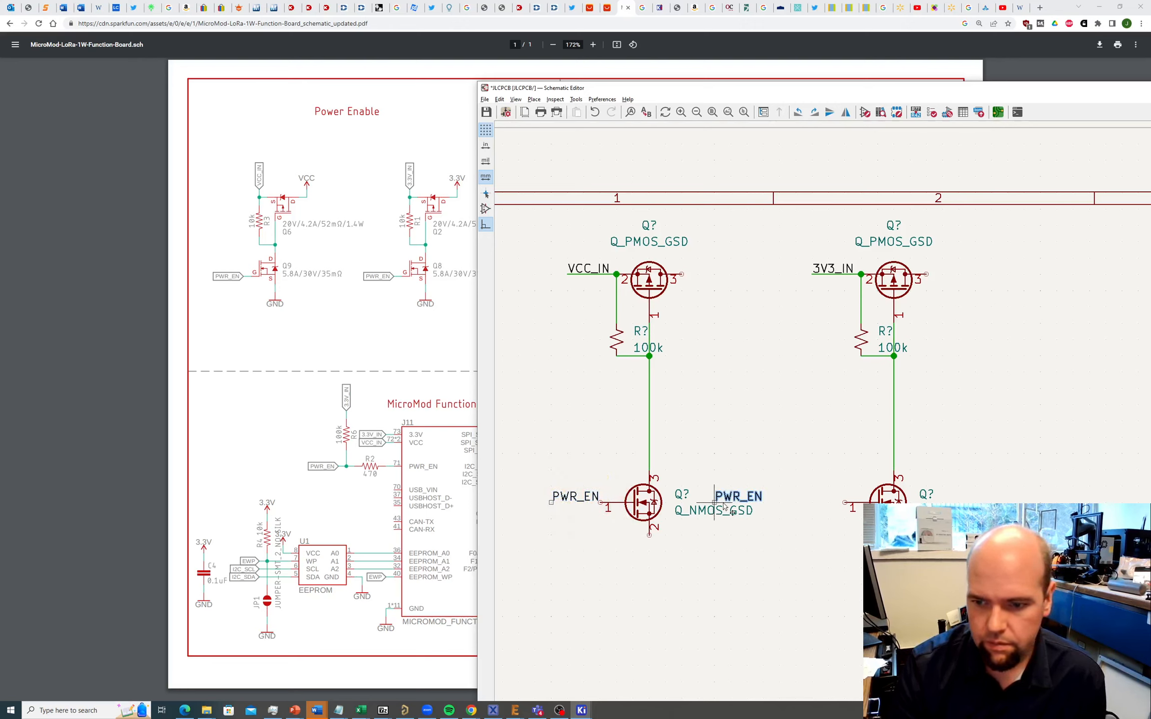
pyautogui.click(796, 502)
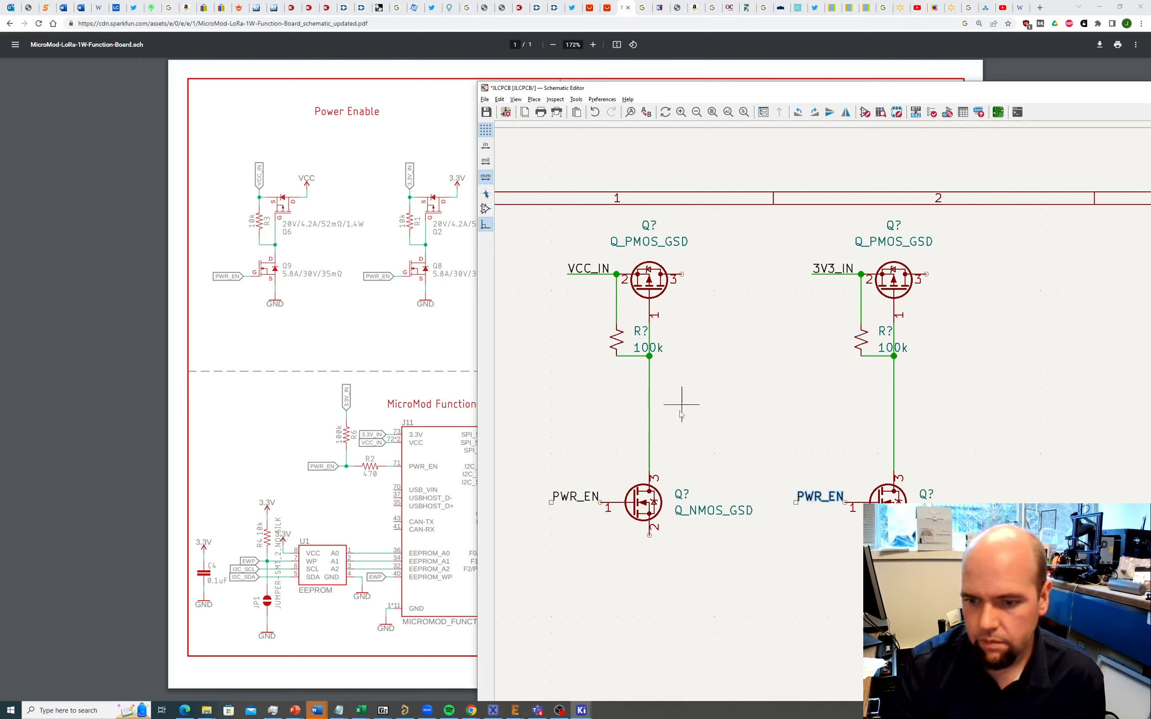
# Step: Wire each PWR_EN label to its NMOS pin 1
pyautogui.press('w')
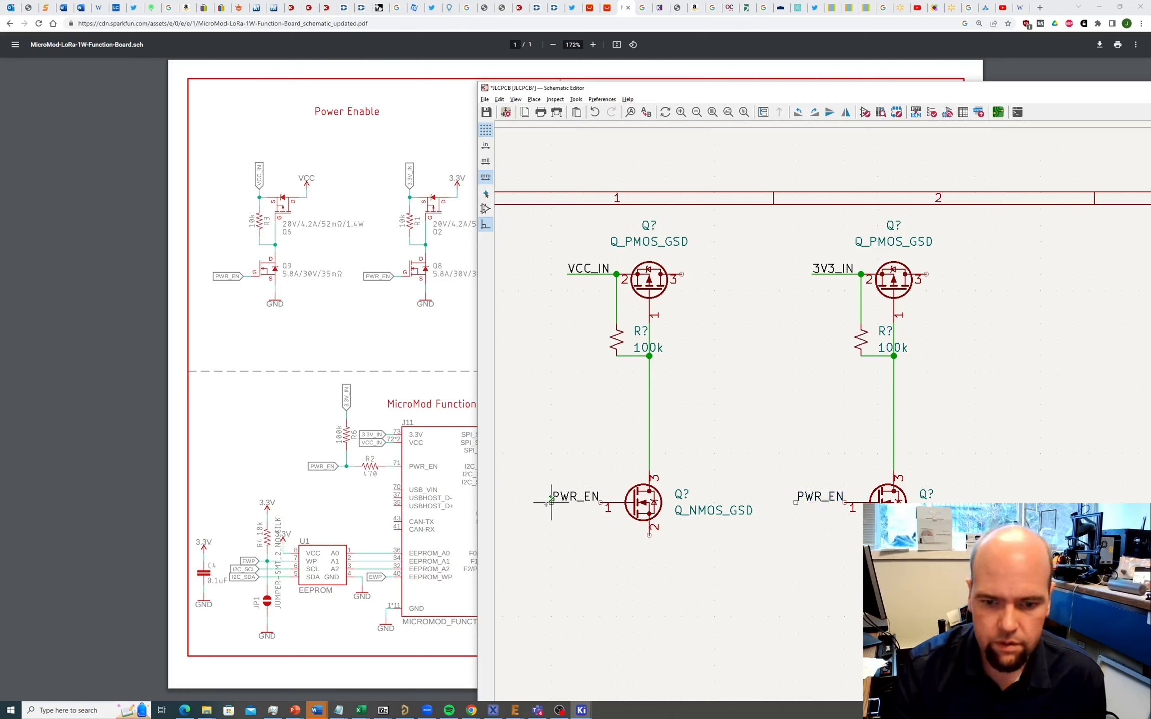
pyautogui.click(600, 503)
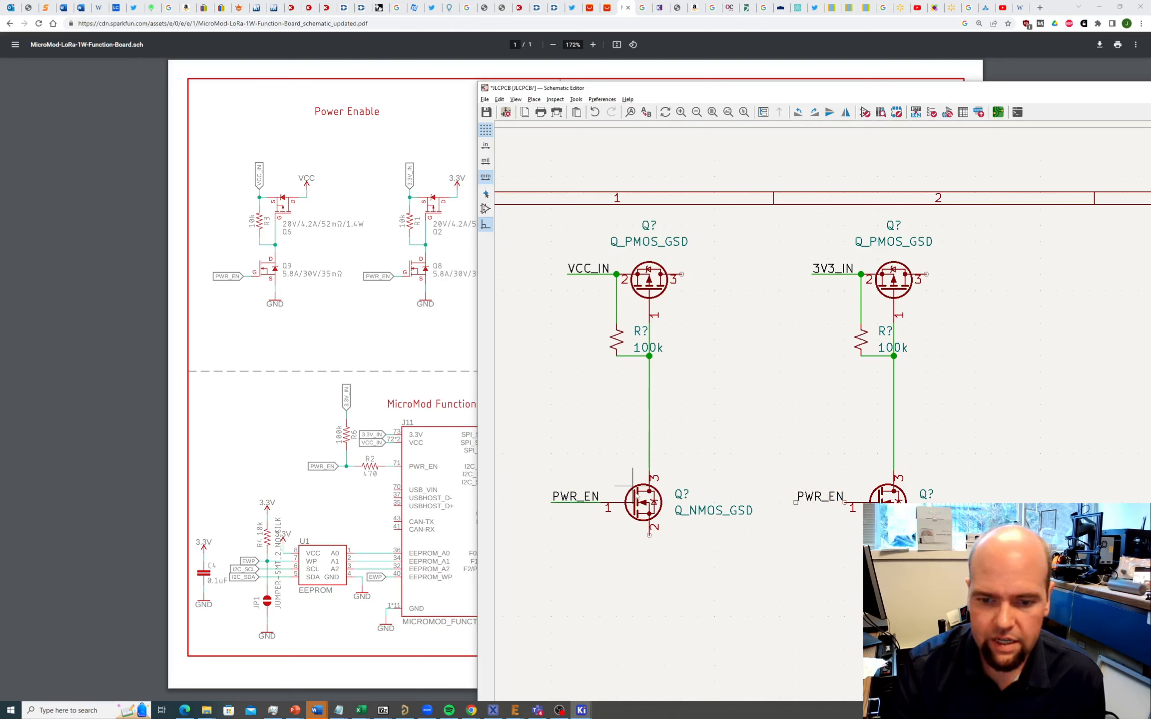
pyautogui.click(796, 503)
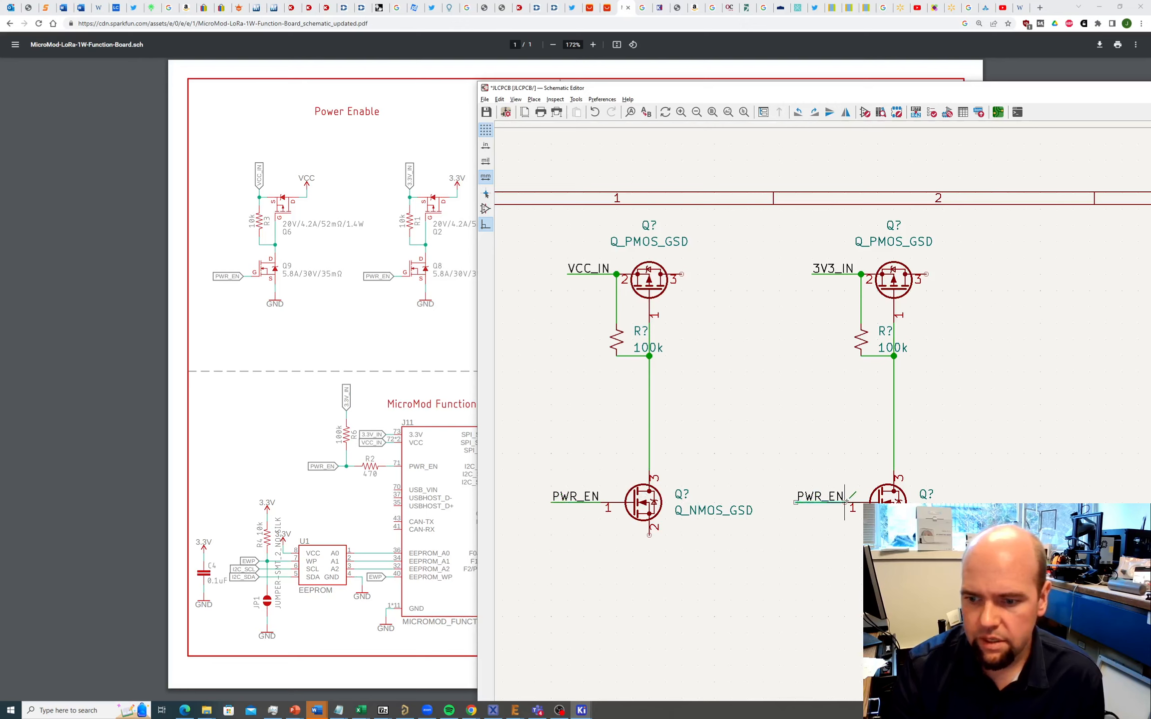
pyautogui.click(846, 503)
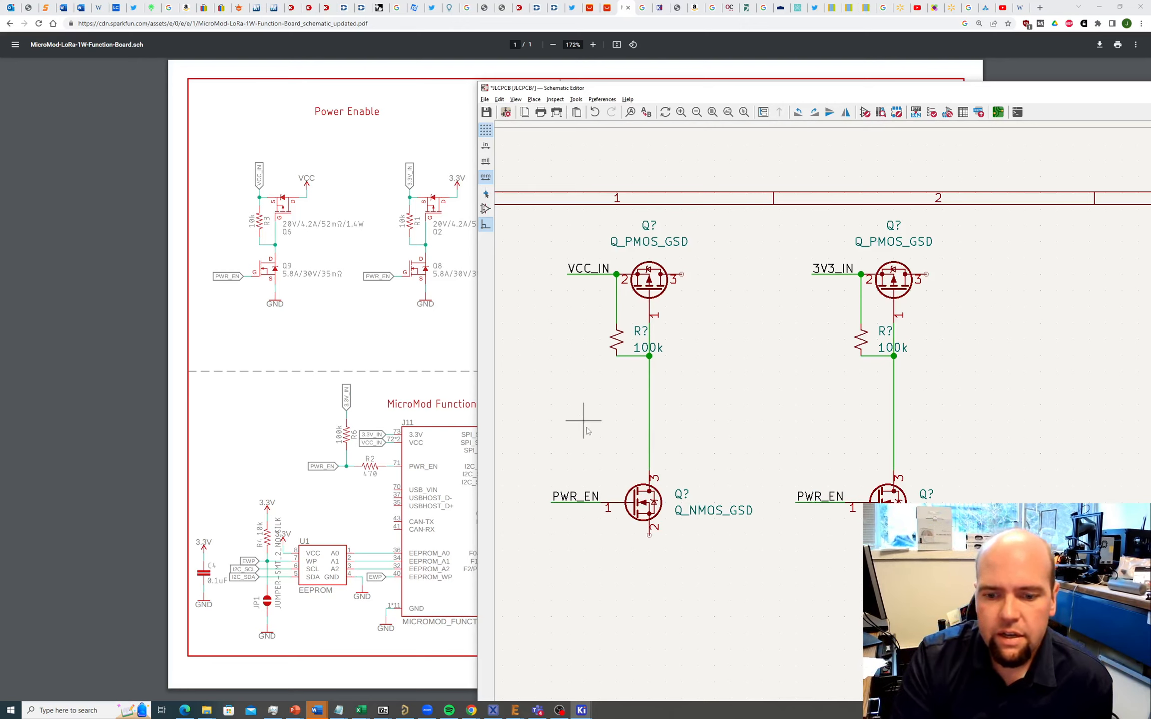
# Step: Place a GND symbol on the first NMOS source pin and duplicate it for the second NMOS
pyautogui.click(534, 99)
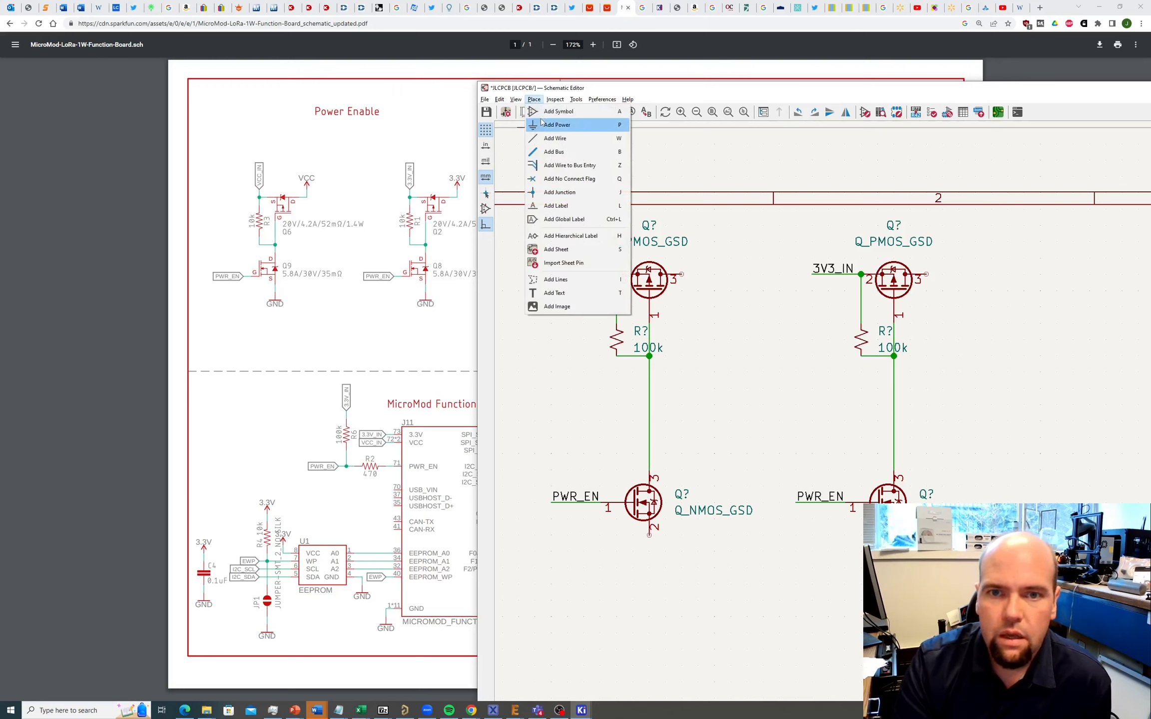
pyautogui.click(542, 122)
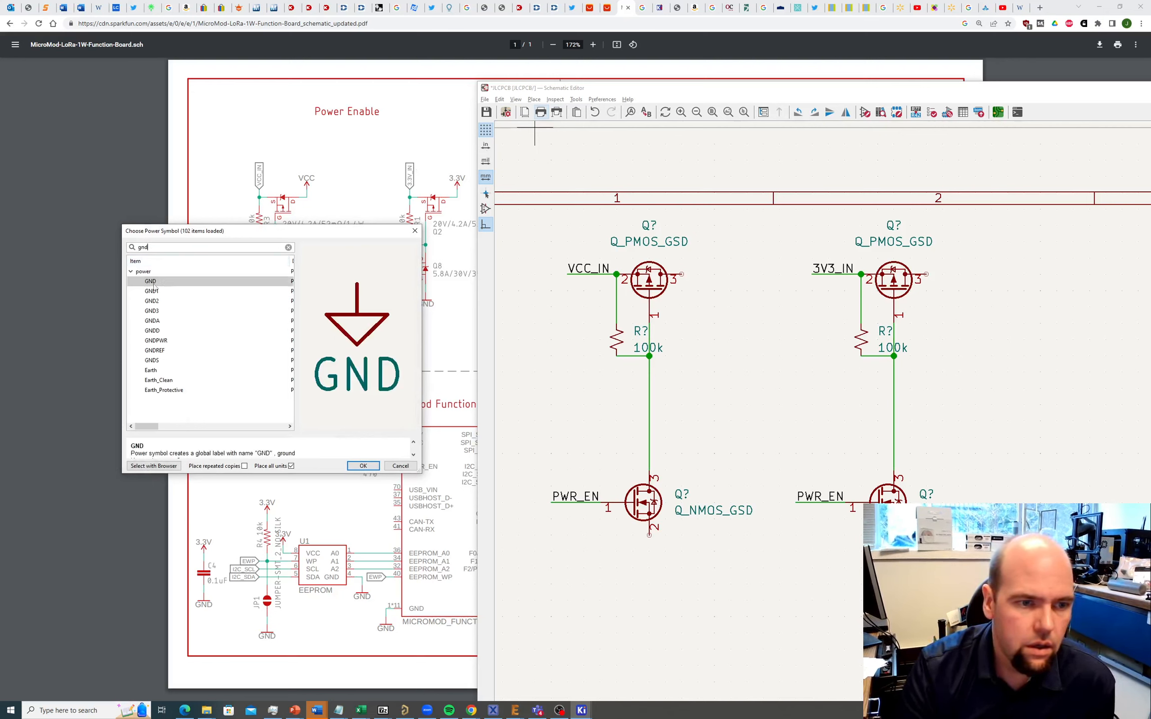
pyautogui.click(152, 283)
pyautogui.click(363, 466)
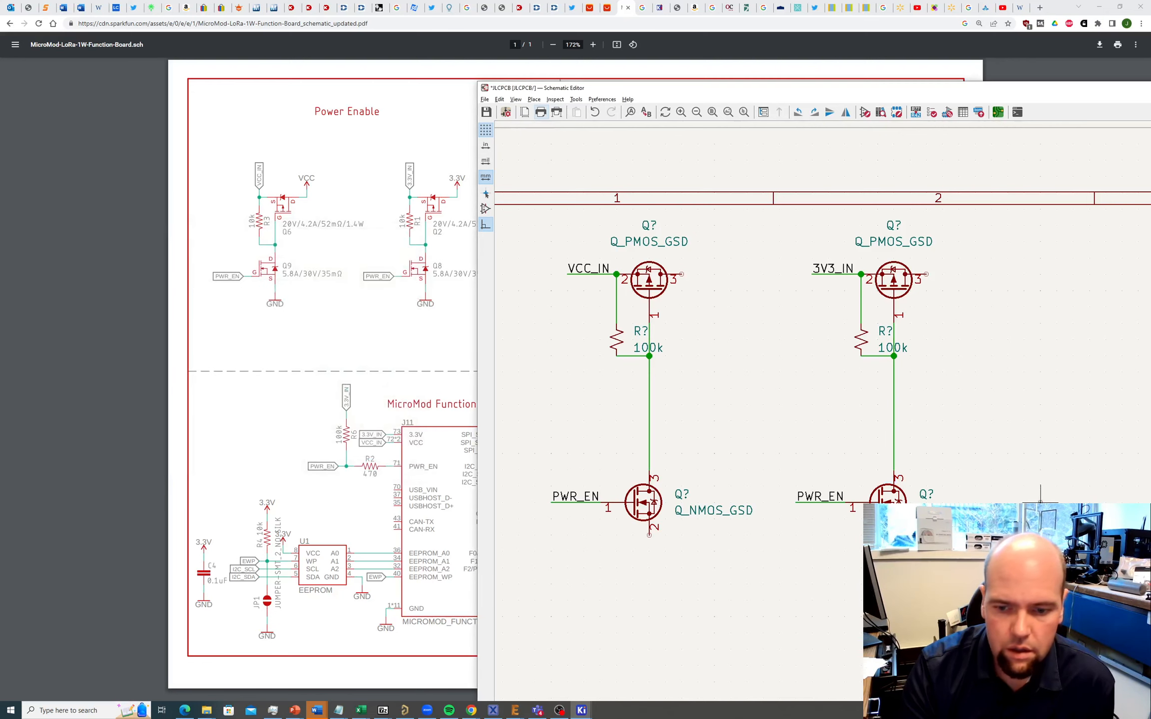
pyautogui.click(649, 537)
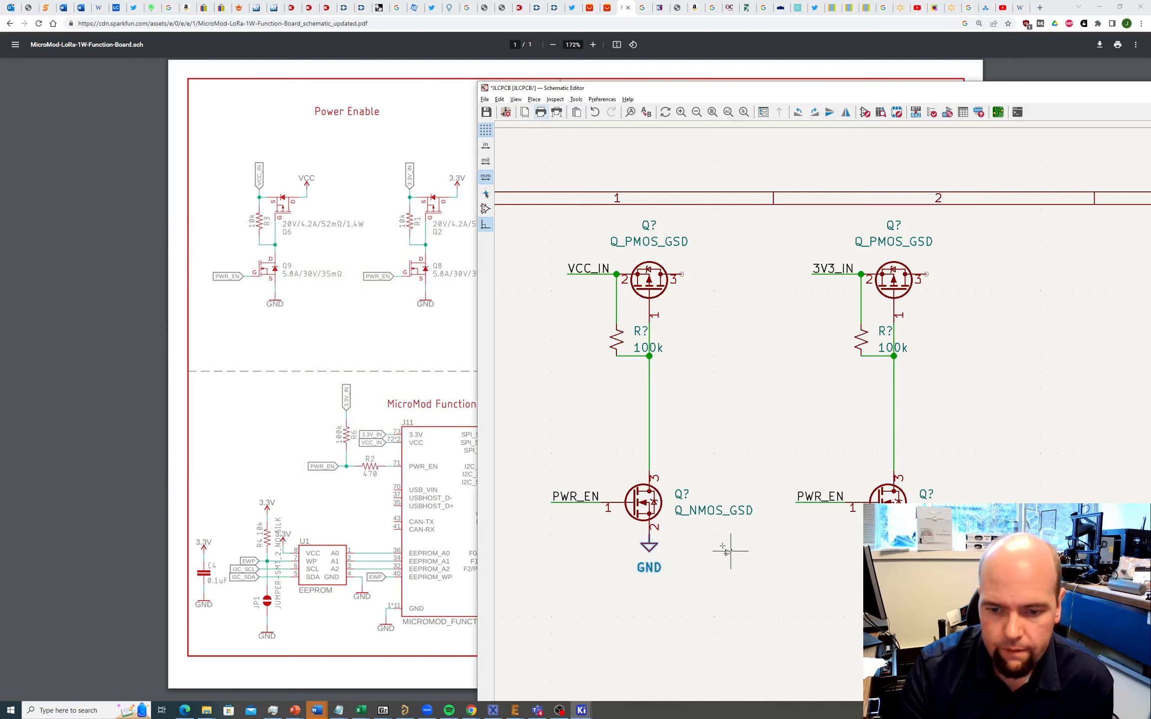
pyautogui.click(652, 550)
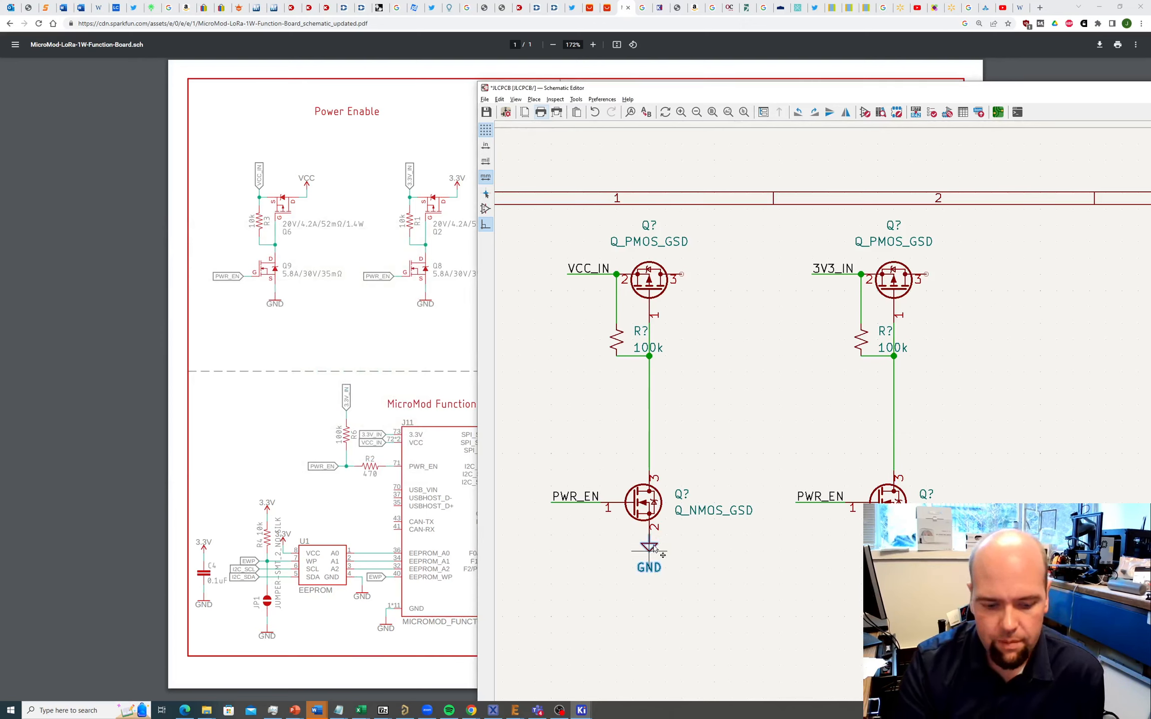
pyautogui.hotkey('ctrl', 'd')
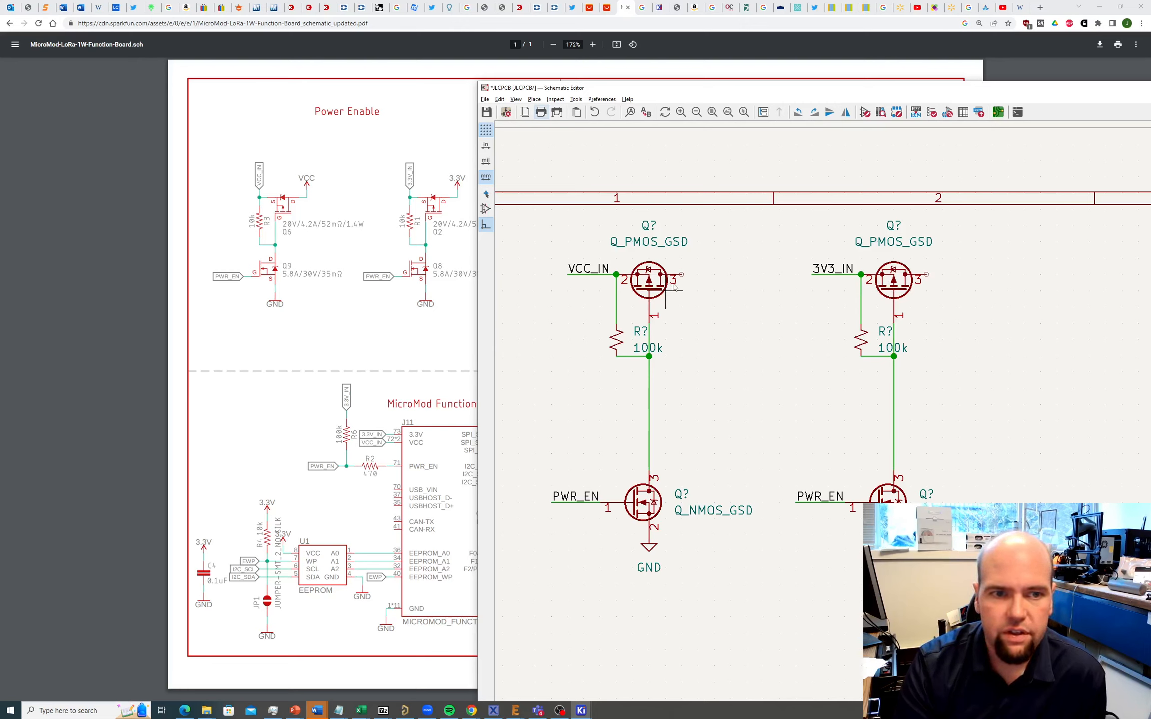
# Step: Add a VCC power symbol on the left PMOS pin 3
pyautogui.click(534, 99)
pyautogui.click(555, 125)
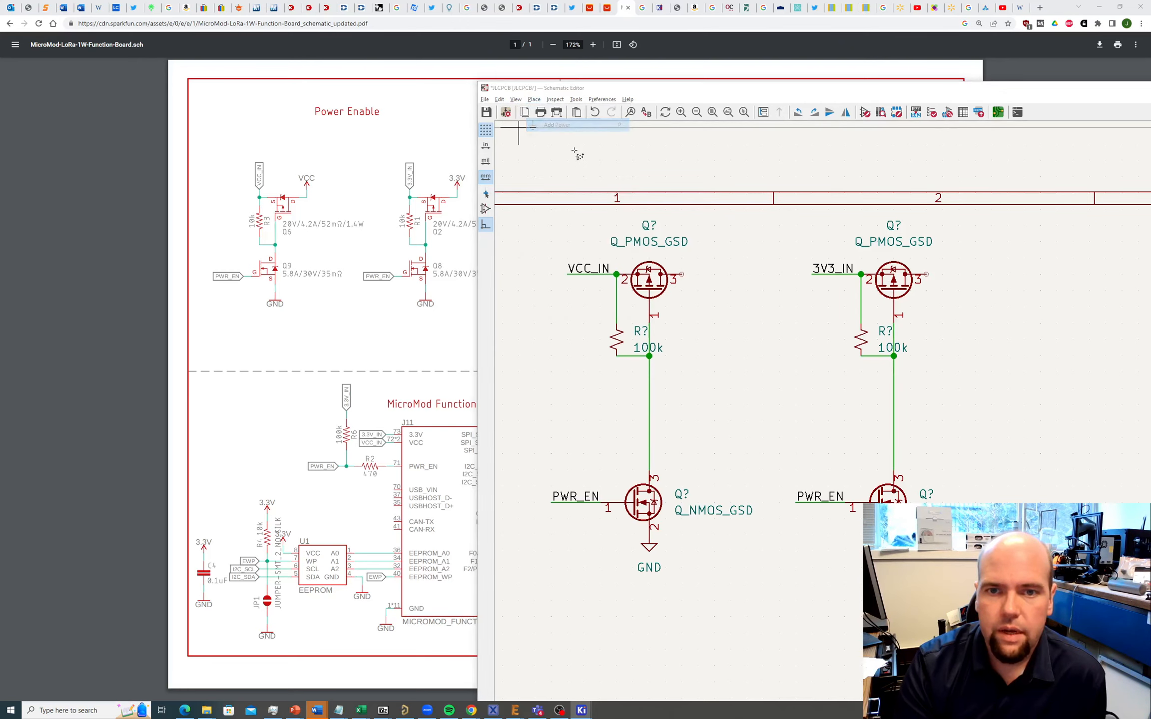
pyautogui.write('V')
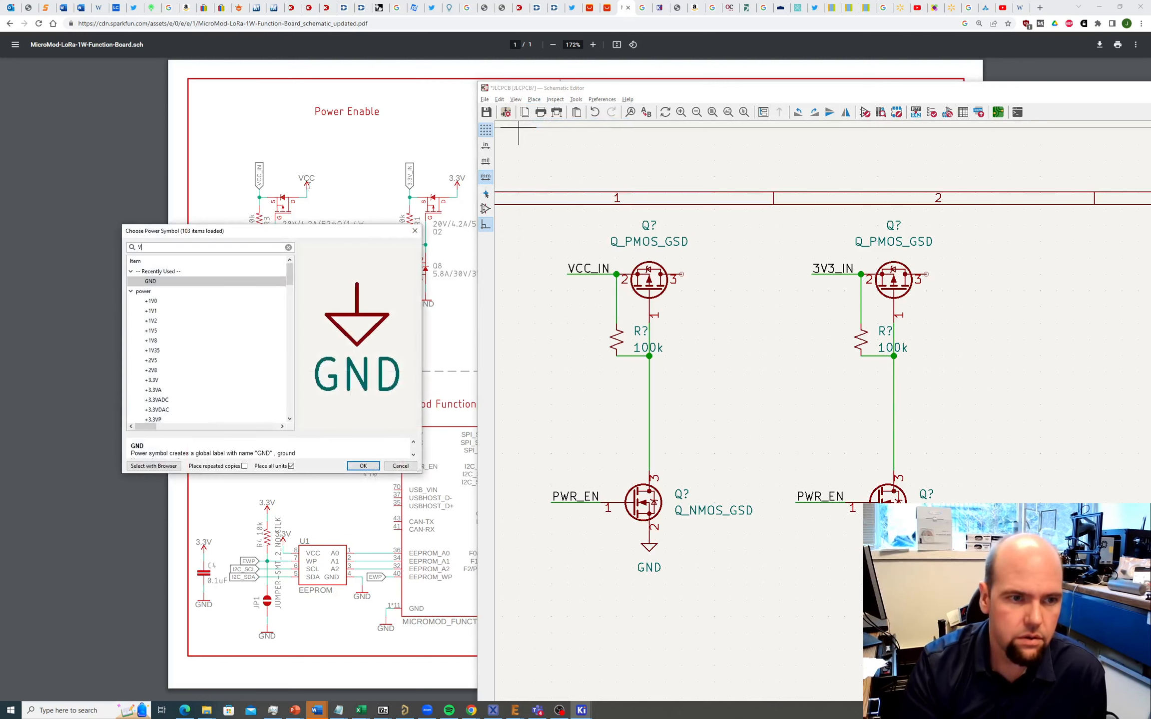
pyautogui.write('CC')
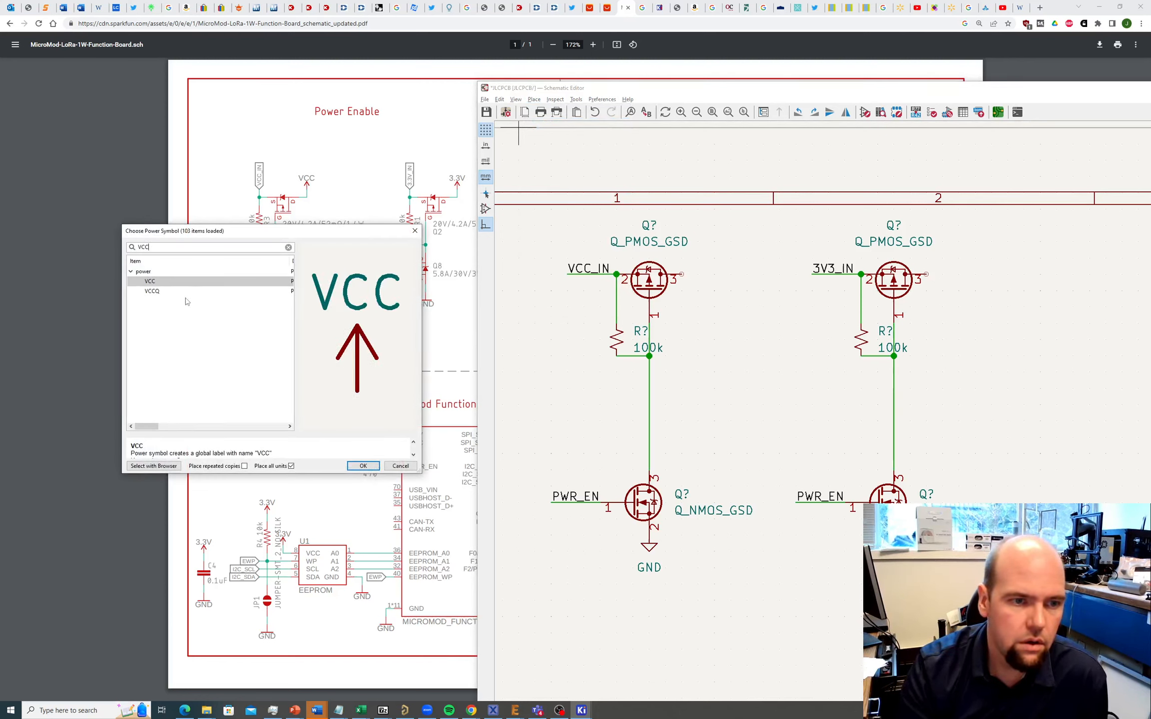
pyautogui.click(189, 285)
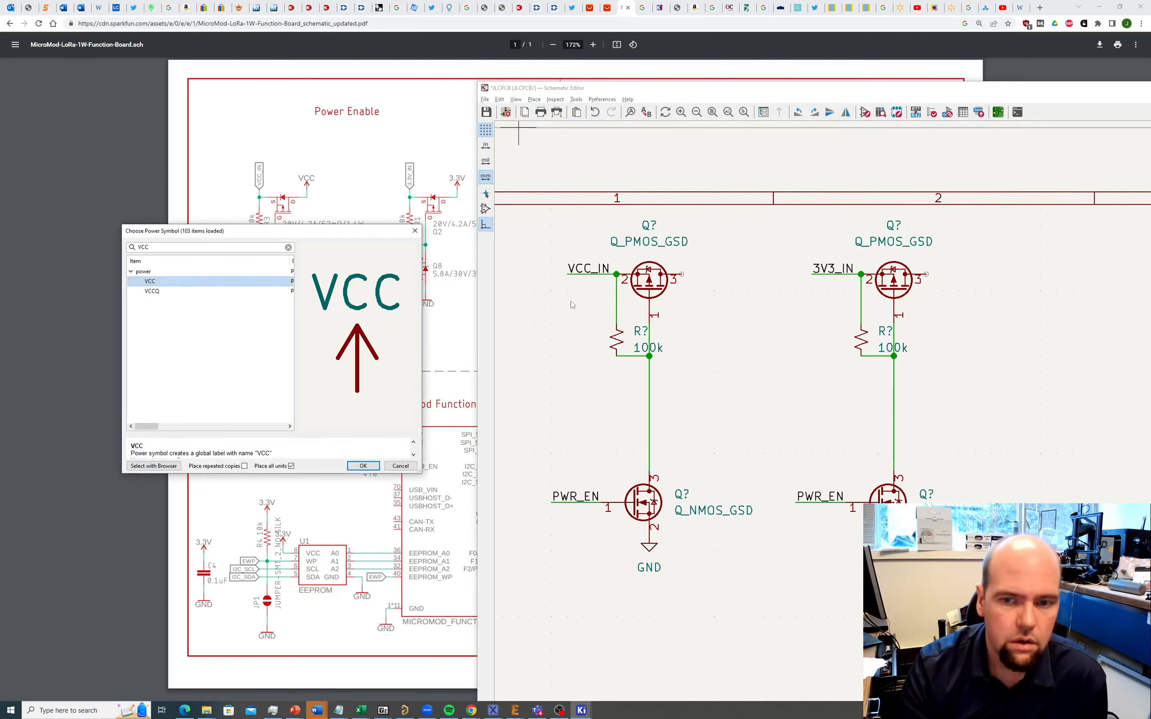
pyautogui.click(363, 466)
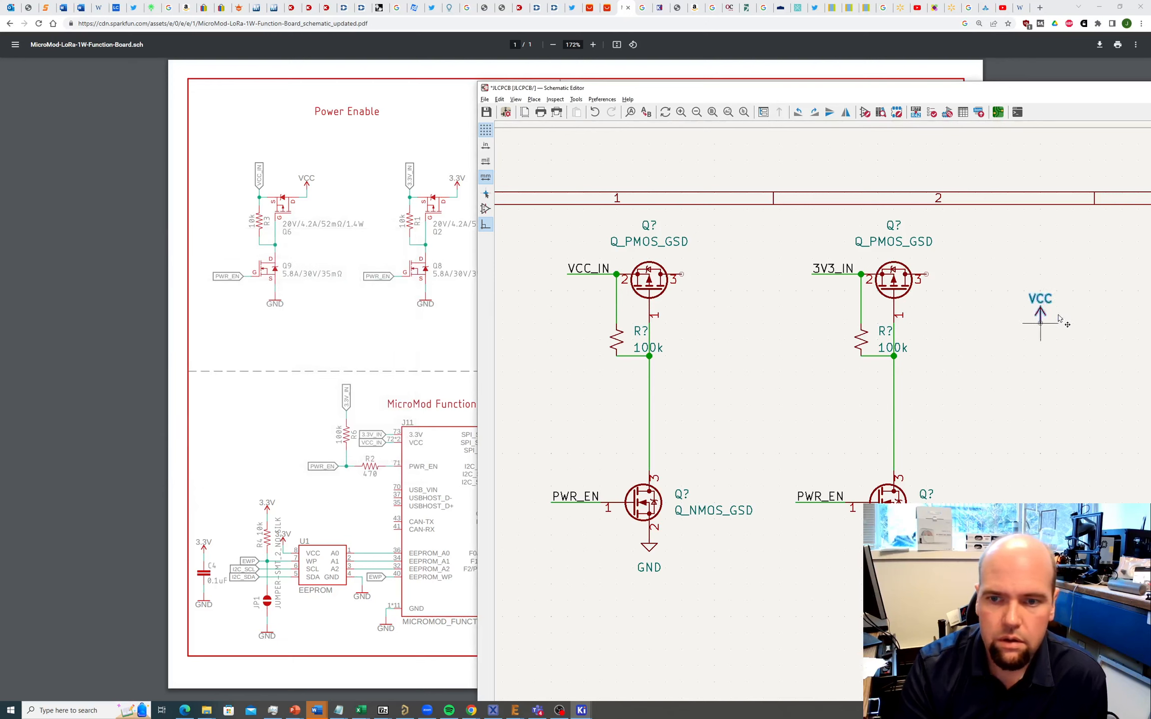
pyautogui.click(683, 275)
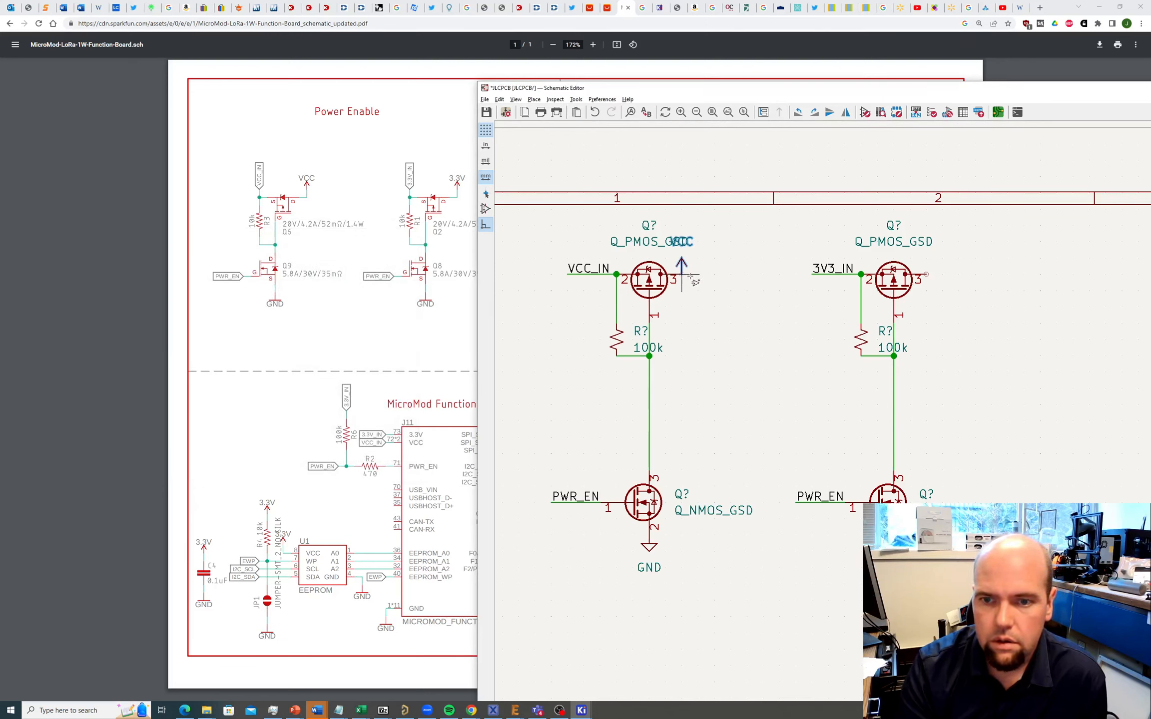
# Step: Add a +3V3 power symbol on the right PMOS pin 3
pyautogui.click(928, 274)
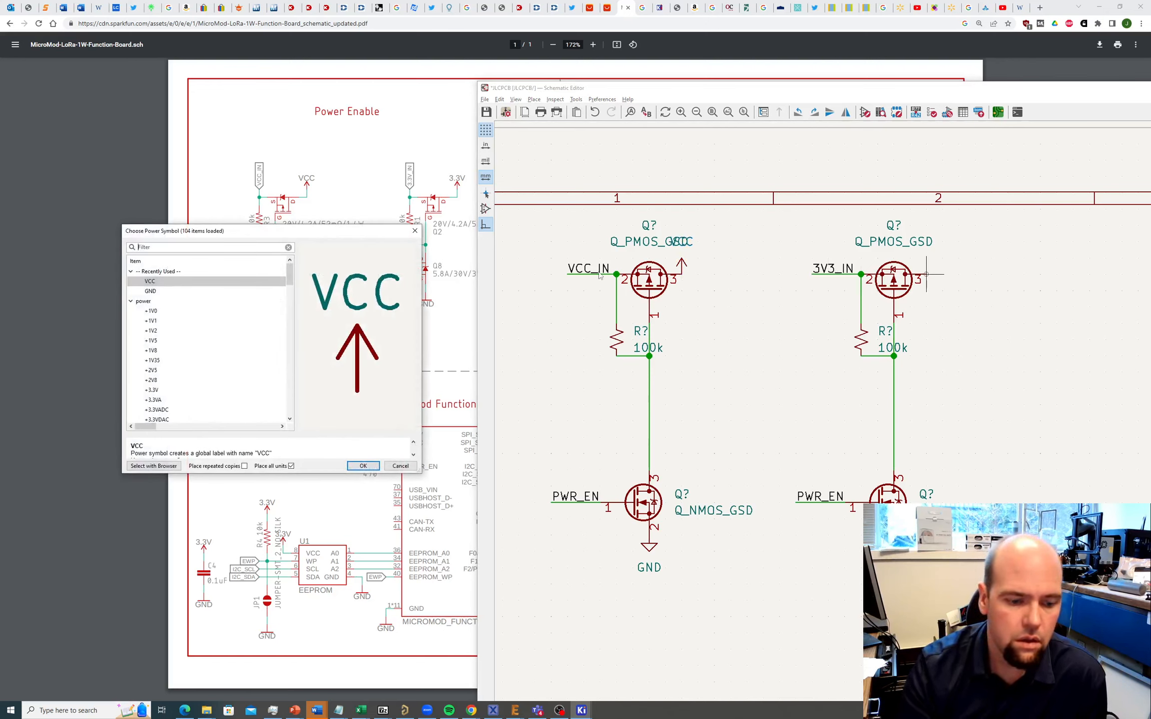
pyautogui.write('3v')
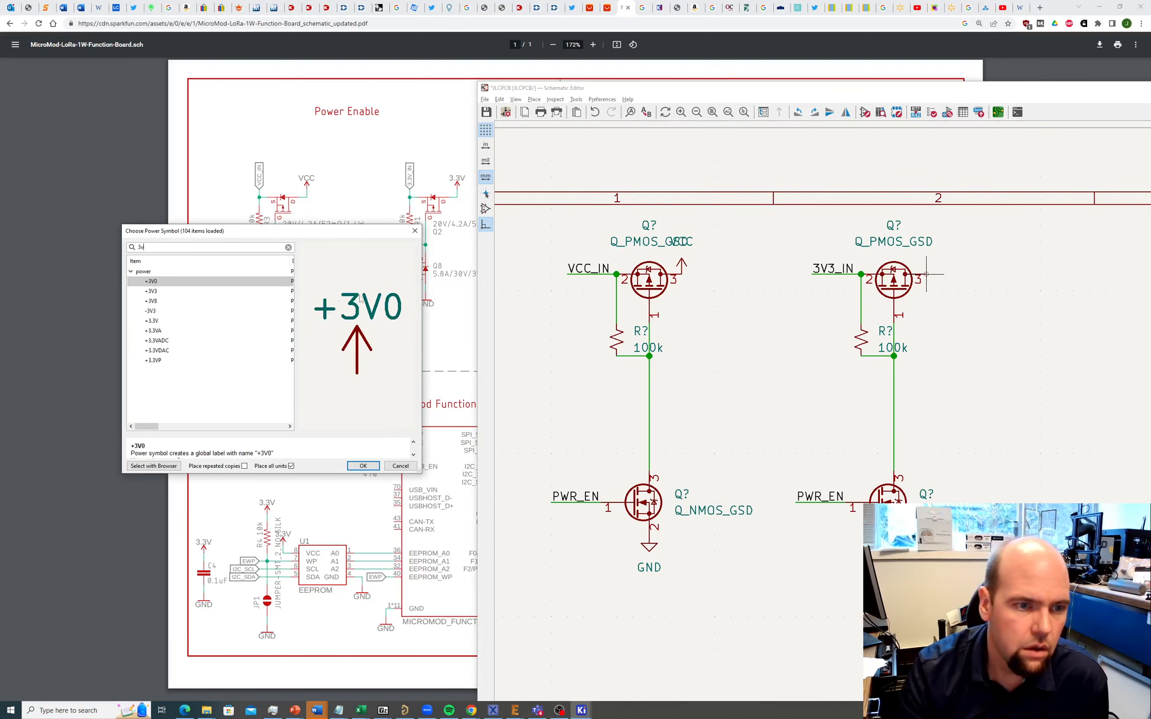
pyautogui.click(177, 292)
pyautogui.click(363, 465)
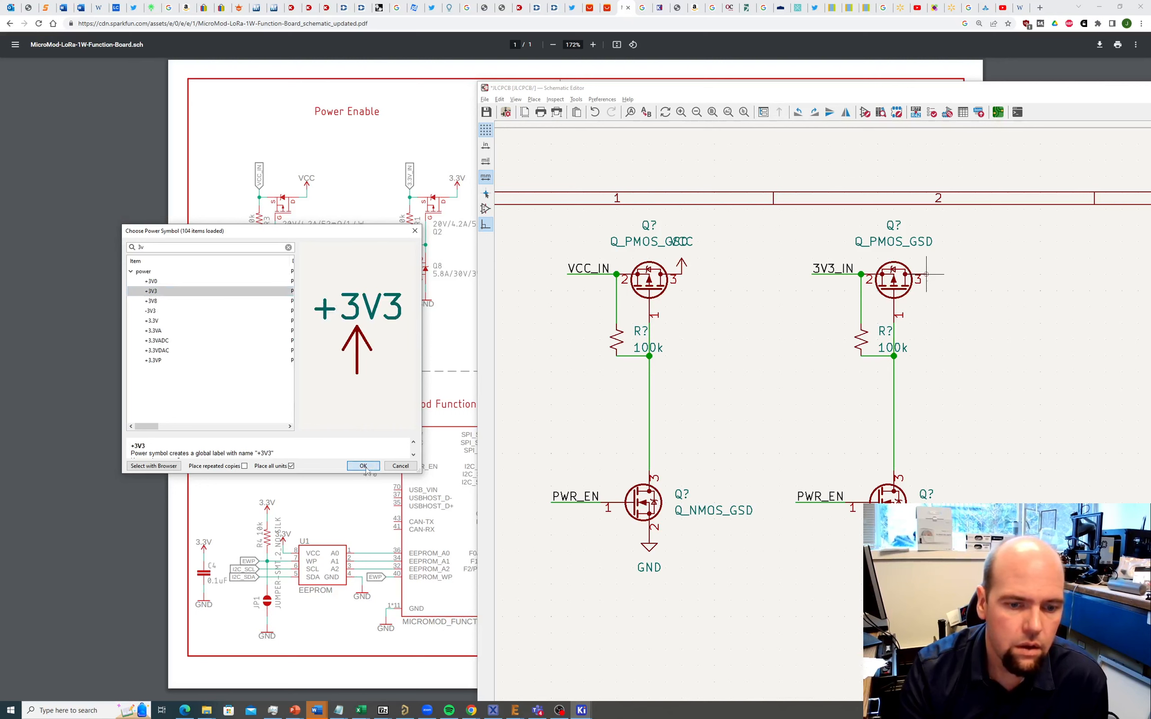
pyautogui.click(927, 274)
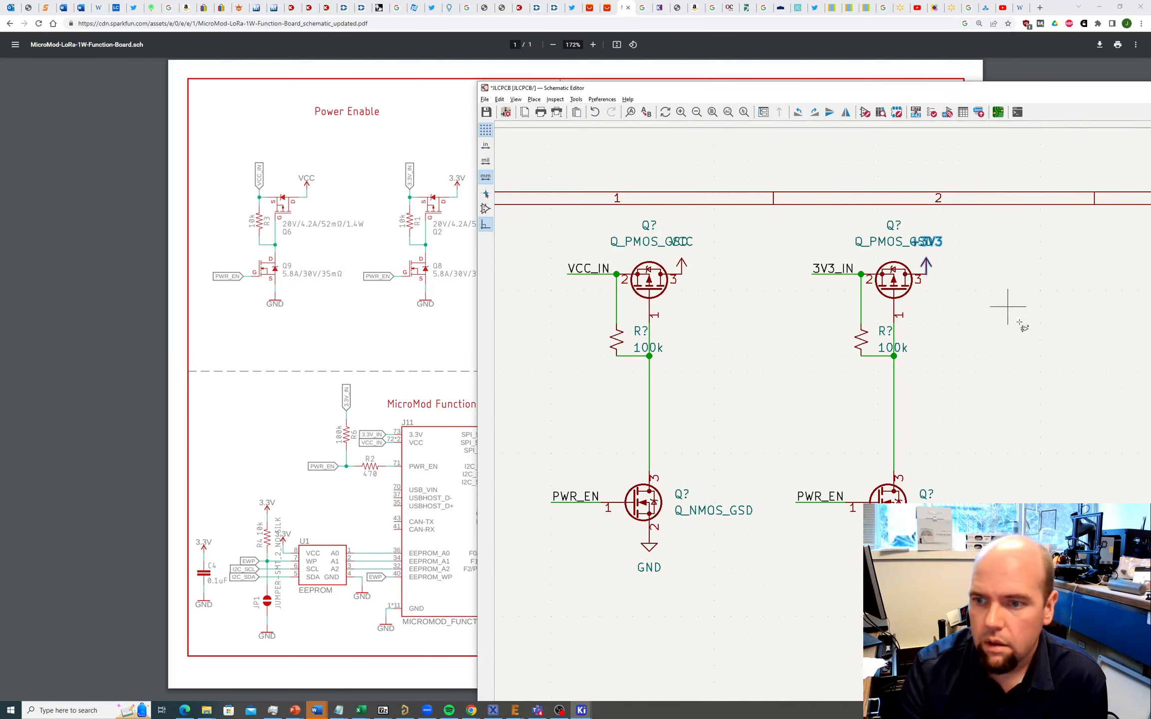
pyautogui.scroll(-2, 1009, 308)
pyautogui.keyDown('ctrl'); pyautogui.scroll(1, 810, 449); pyautogui.keyUp('ctrl')
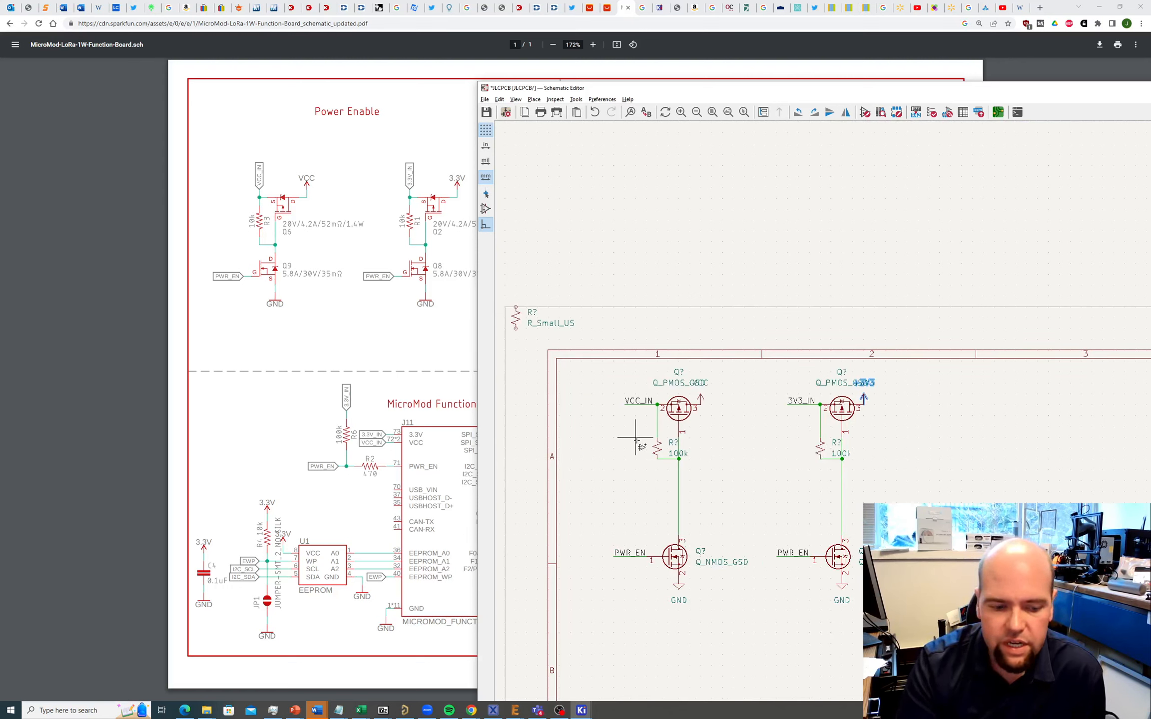
# Step: Stop placing power symbols and nudge the left 100k resistor into position
pyautogui.press('Escape')
pyautogui.click(657, 450)
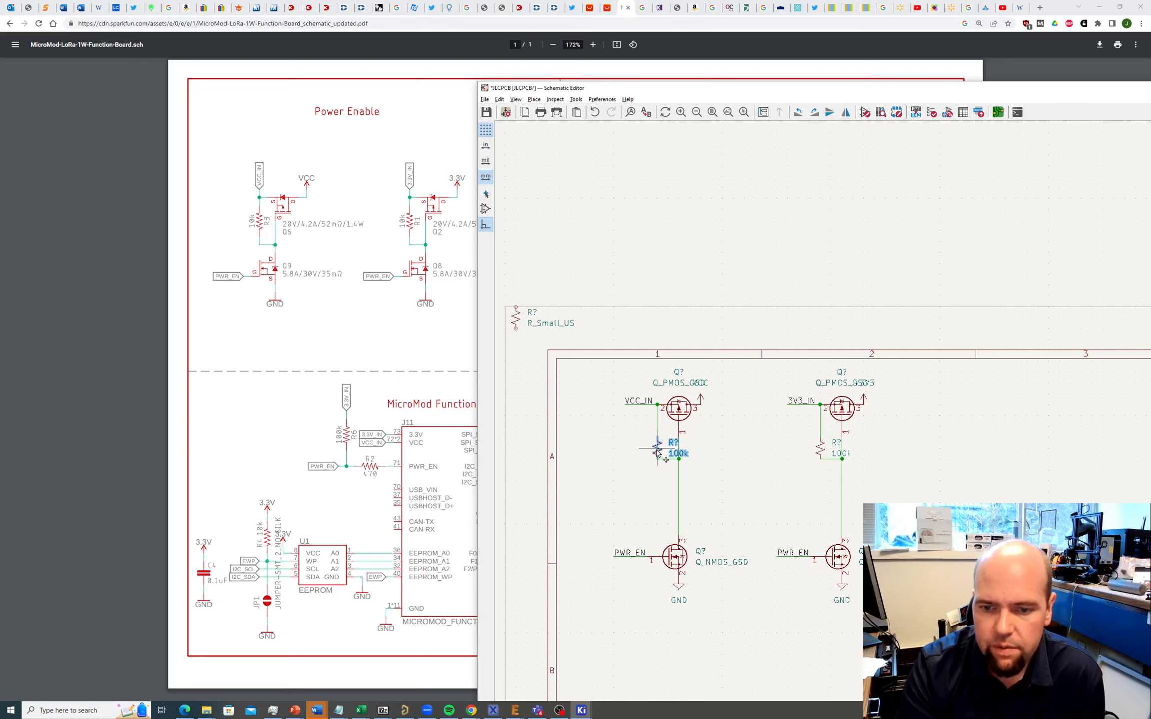
pyautogui.moveTo(656, 449)
pyautogui.mouseDown()
pyautogui.moveTo(658, 438)
pyautogui.moveTo(670, 453)
pyautogui.mouseUp()
pyautogui.click(657, 444)
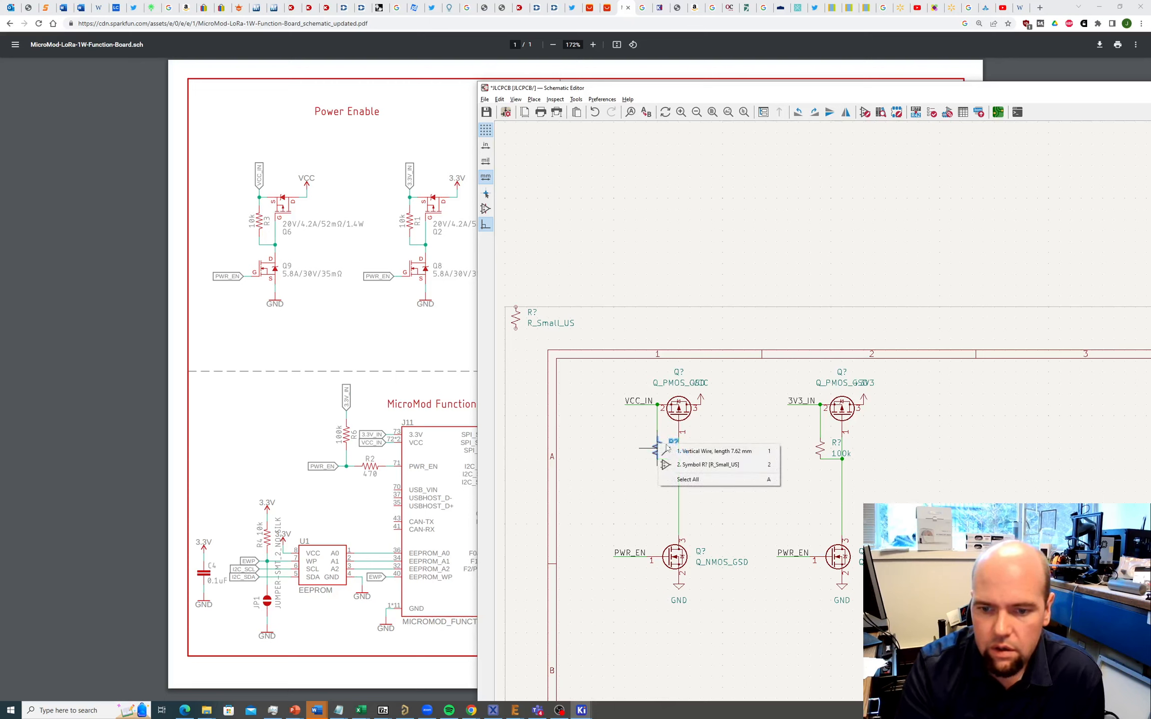
pyautogui.click(663, 437)
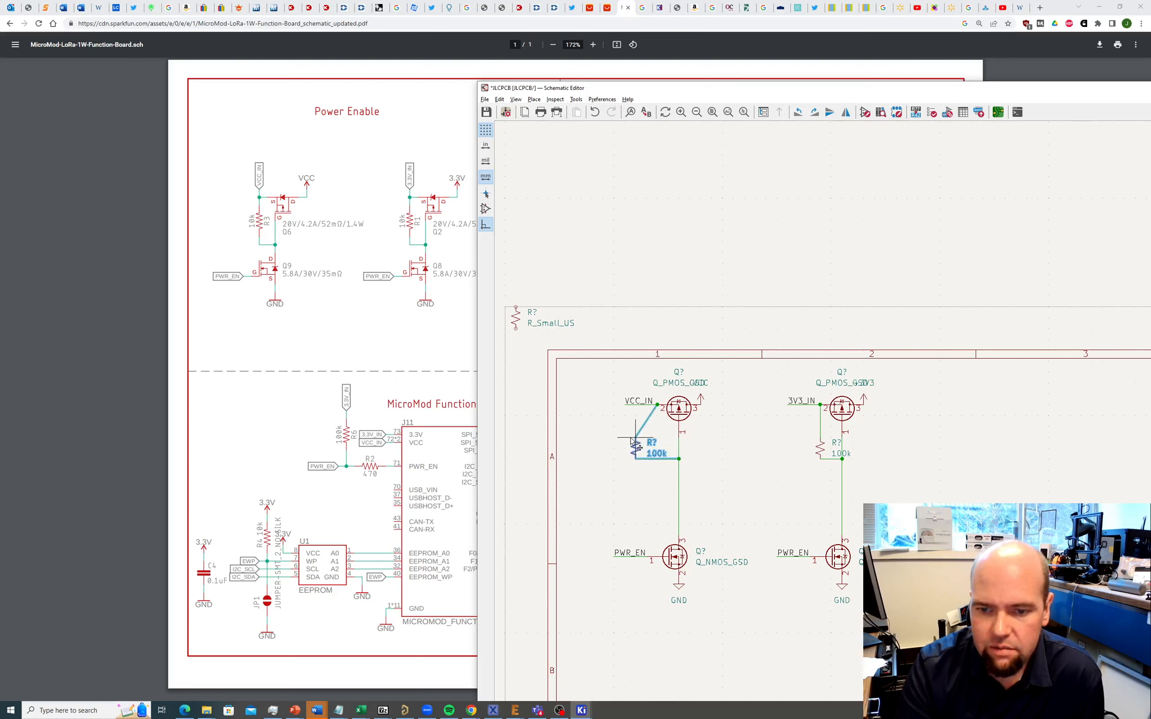
pyautogui.click(762, 457)
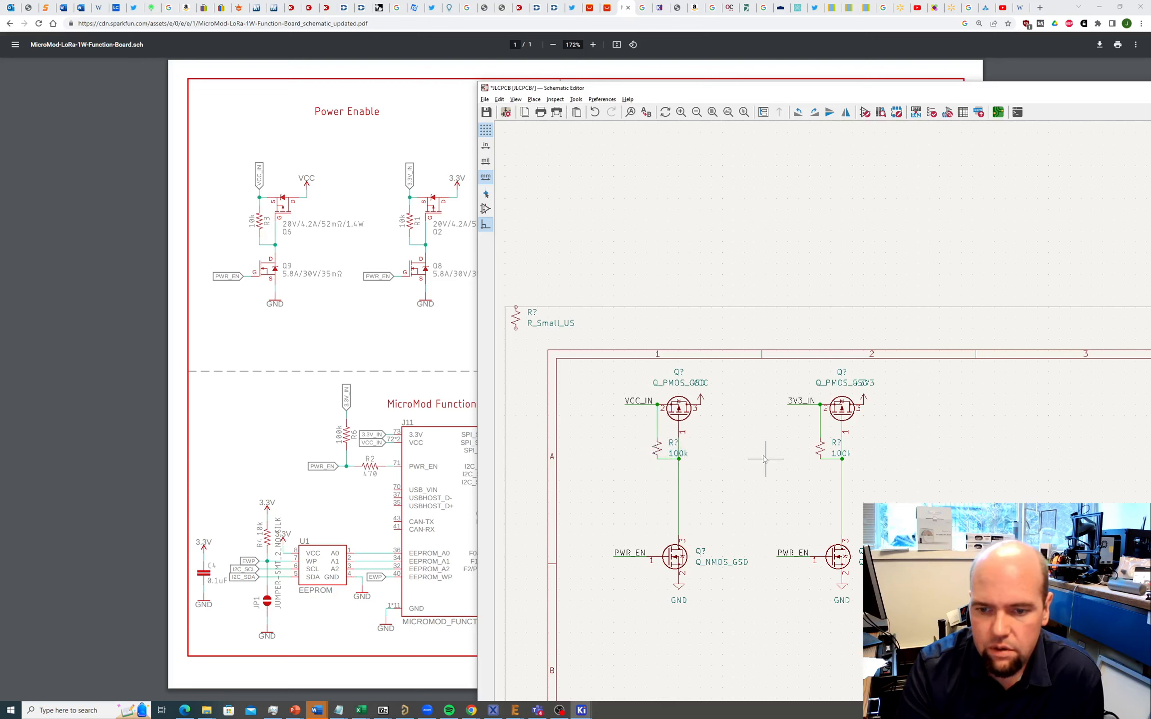
# Step: Move the R? and 100k labels to the left side of both resistors
pyautogui.click(673, 445)
pyautogui.moveTo(672, 445); pyautogui.dragTo(631, 450)
pyautogui.click(675, 455)
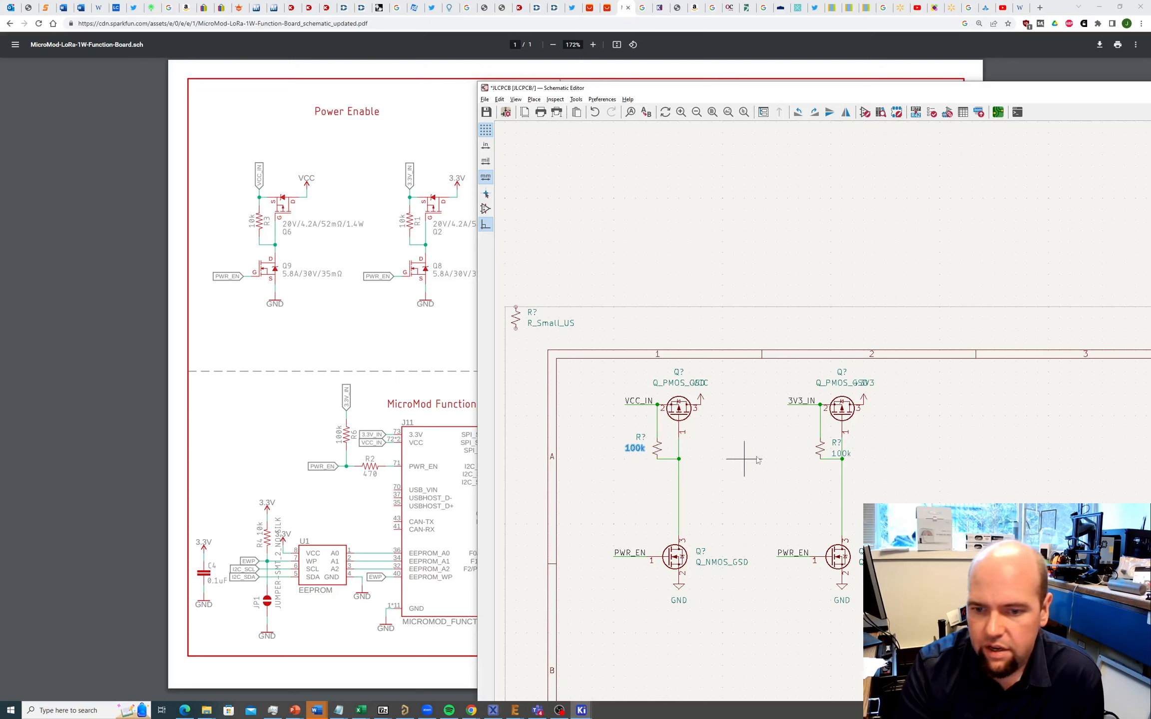
pyautogui.click(836, 444)
pyautogui.moveTo(836, 446); pyautogui.dragTo(793, 451)
pyautogui.click(834, 455)
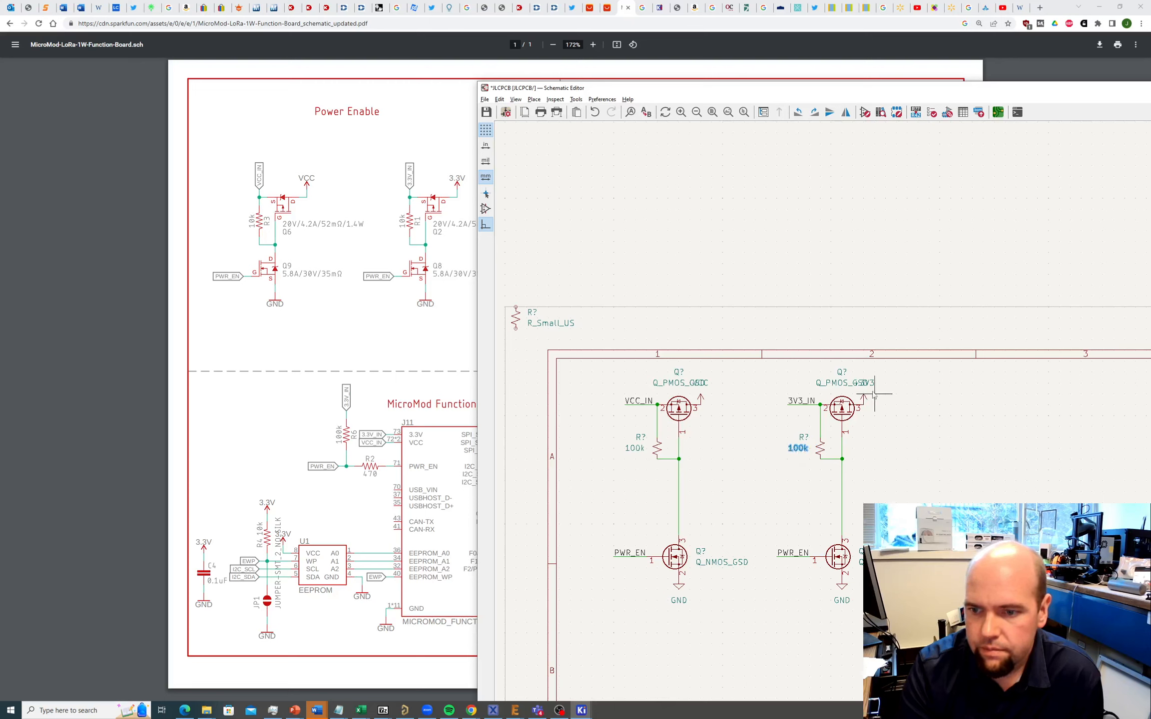
# Step: Shift the +3V3 and VCC symbols right onto the pin-3 wire ends
pyautogui.click(865, 406)
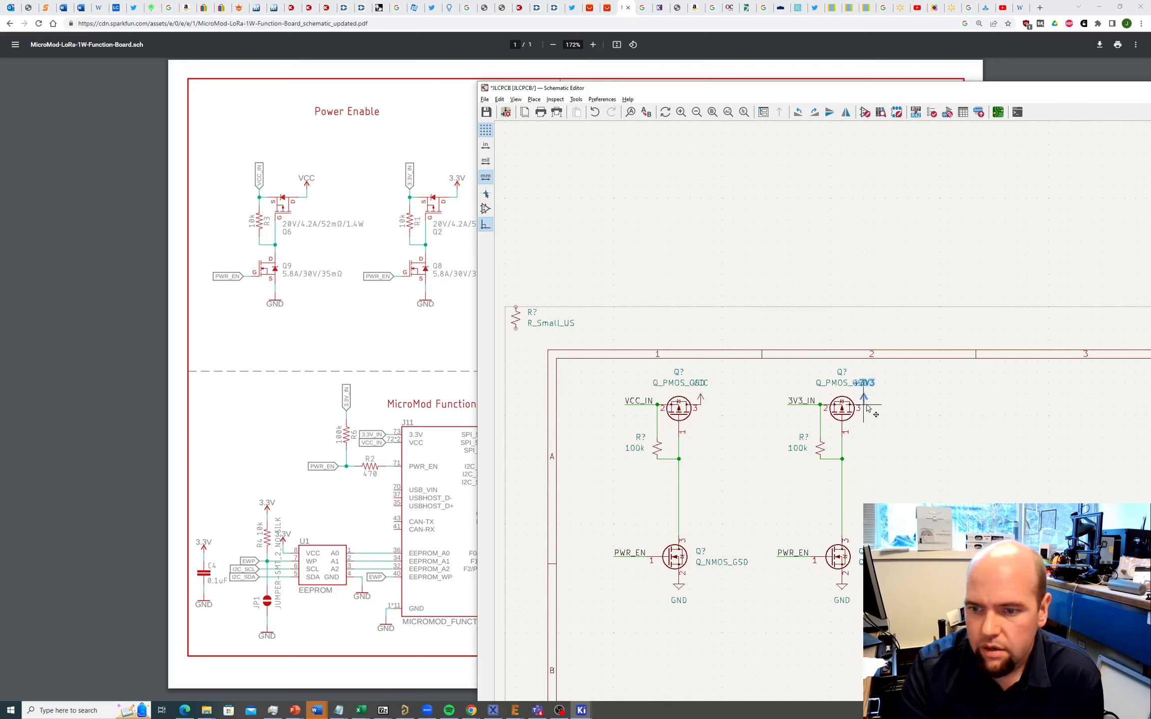
pyautogui.moveTo(867, 408); pyautogui.dragTo(890, 408)
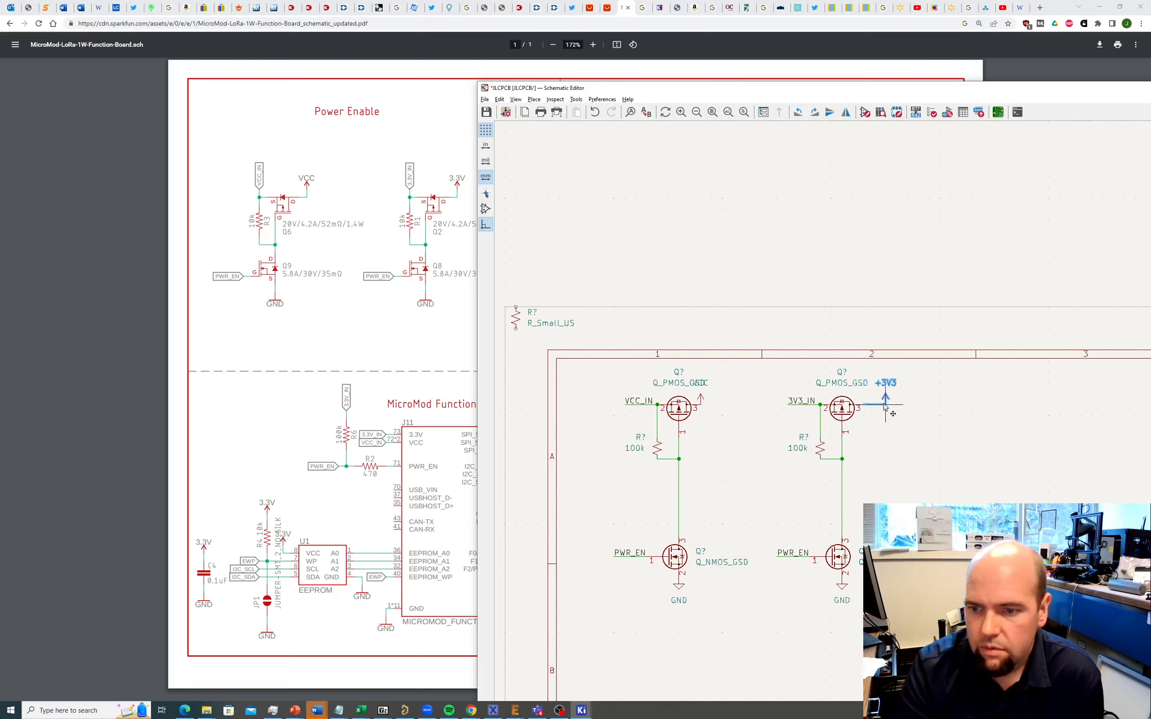
pyautogui.click(702, 405)
pyautogui.moveTo(702, 407); pyautogui.dragTo(712, 407)
pyautogui.click(722, 404)
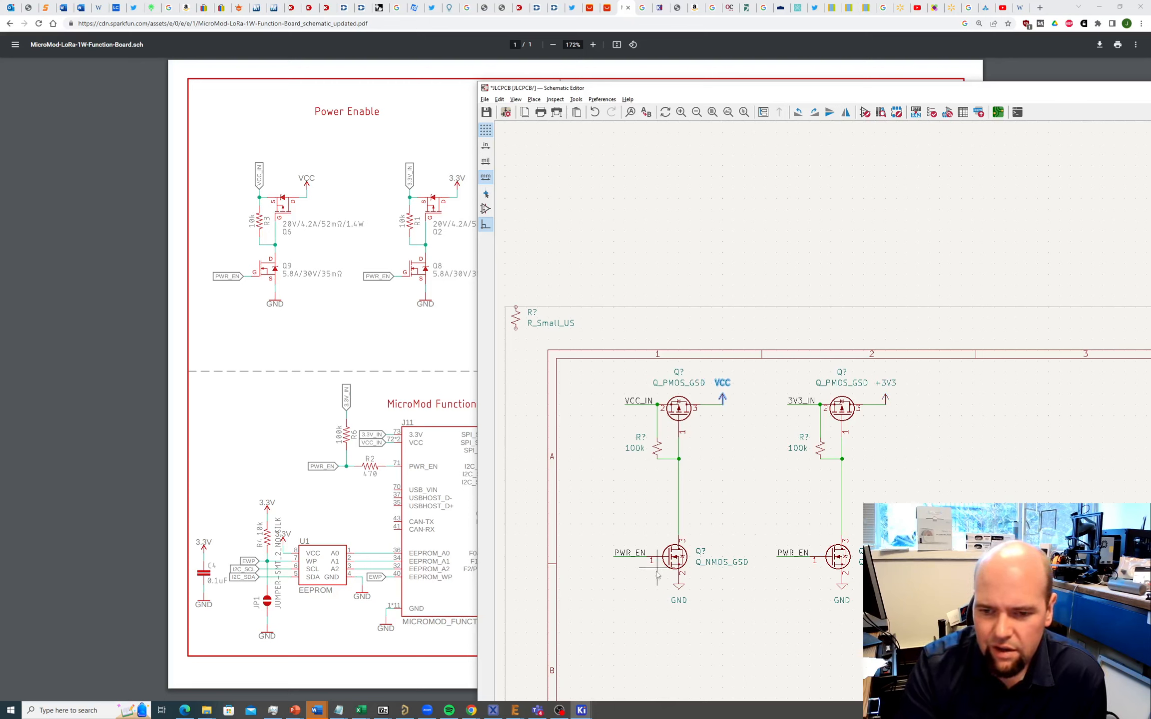
# Step: Raise both NMOS groups, with their PWR_EN labels and GND symbols, to the same level
pyautogui.moveTo(595, 518); pyautogui.dragTo(776, 599)
pyautogui.moveTo(673, 559); pyautogui.dragTo(674, 515)
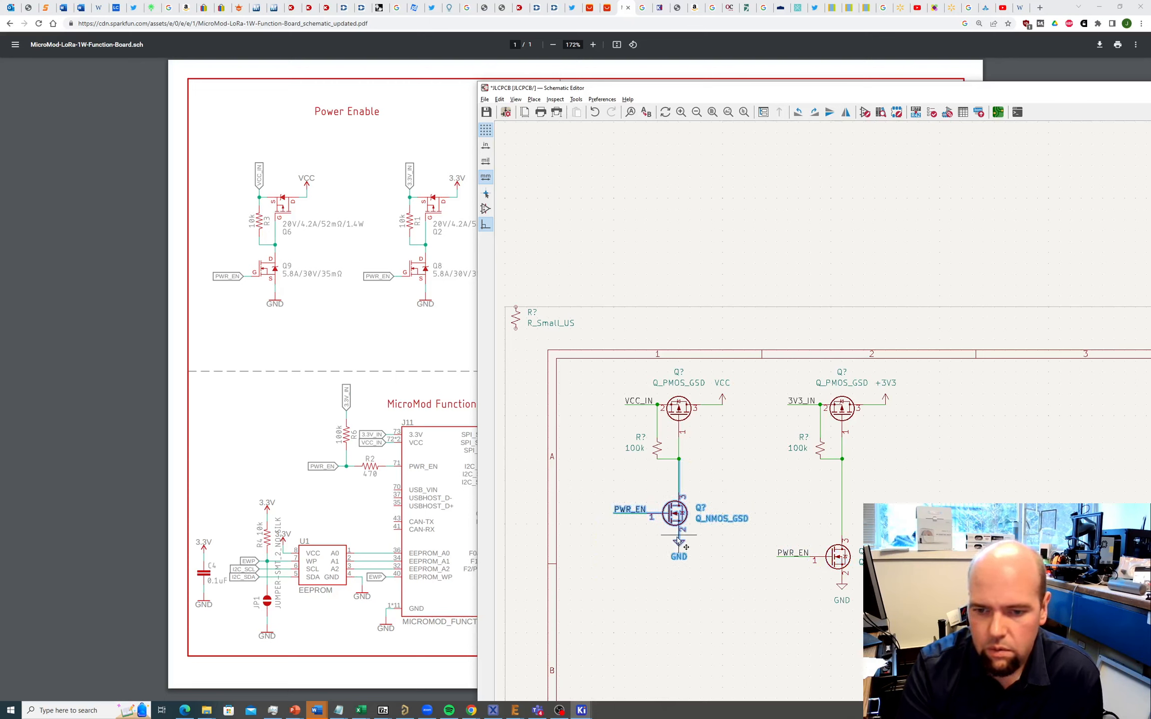
pyautogui.click(737, 578)
pyautogui.moveTo(766, 525); pyautogui.dragTo(872, 627)
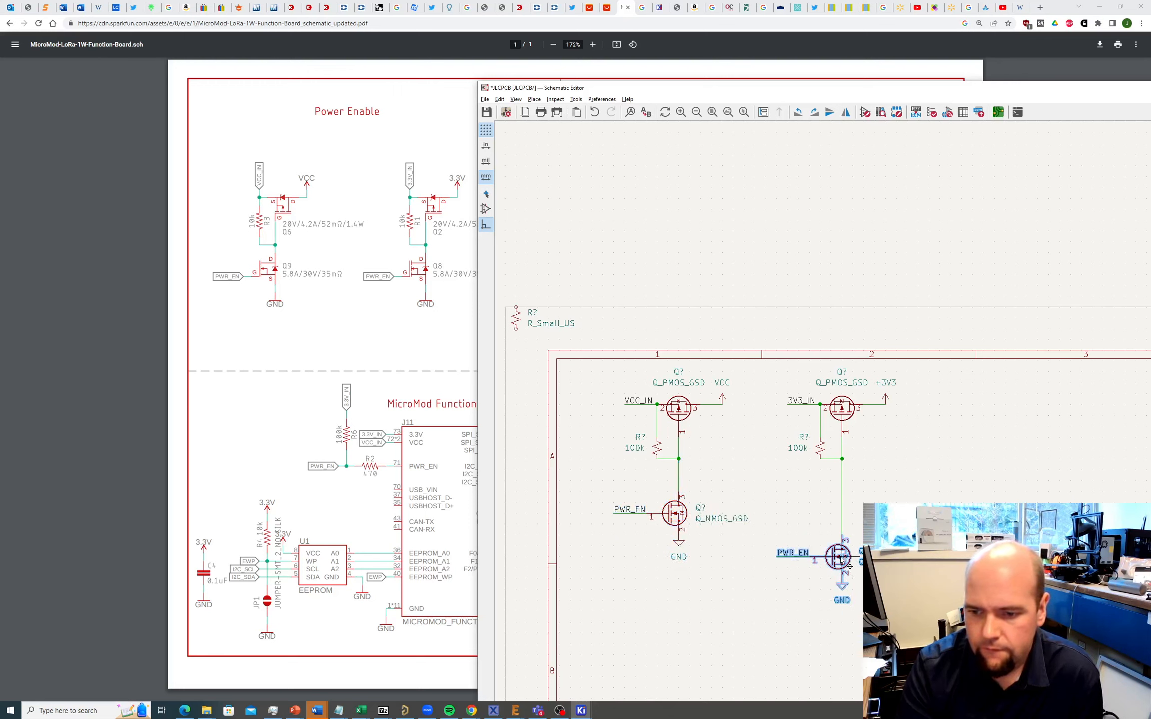
pyautogui.press('Up')
pyautogui.press('Up')
pyautogui.press('Up')
pyautogui.press('Up')
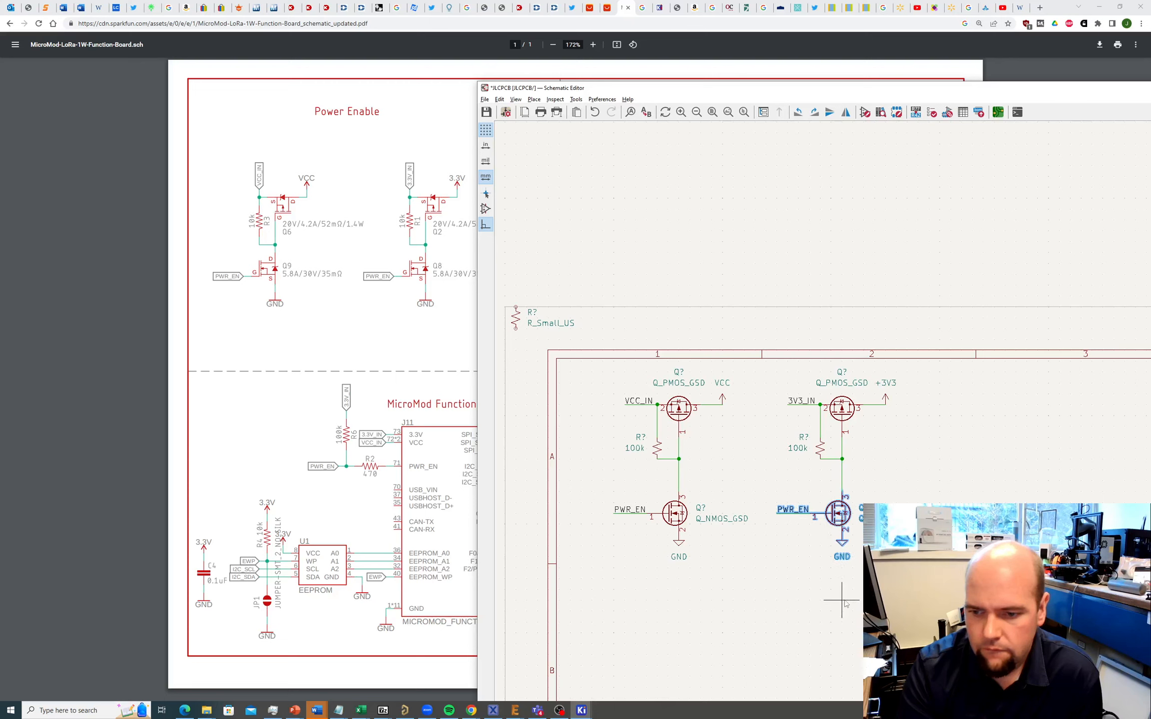
pyautogui.click(832, 622)
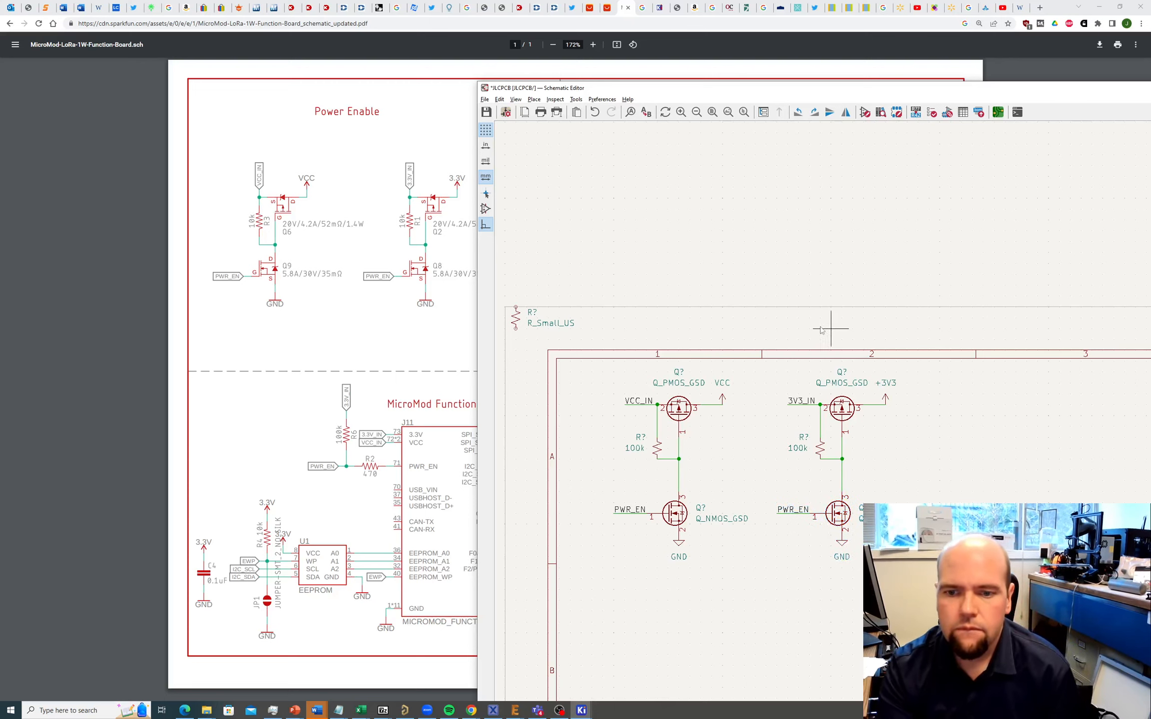